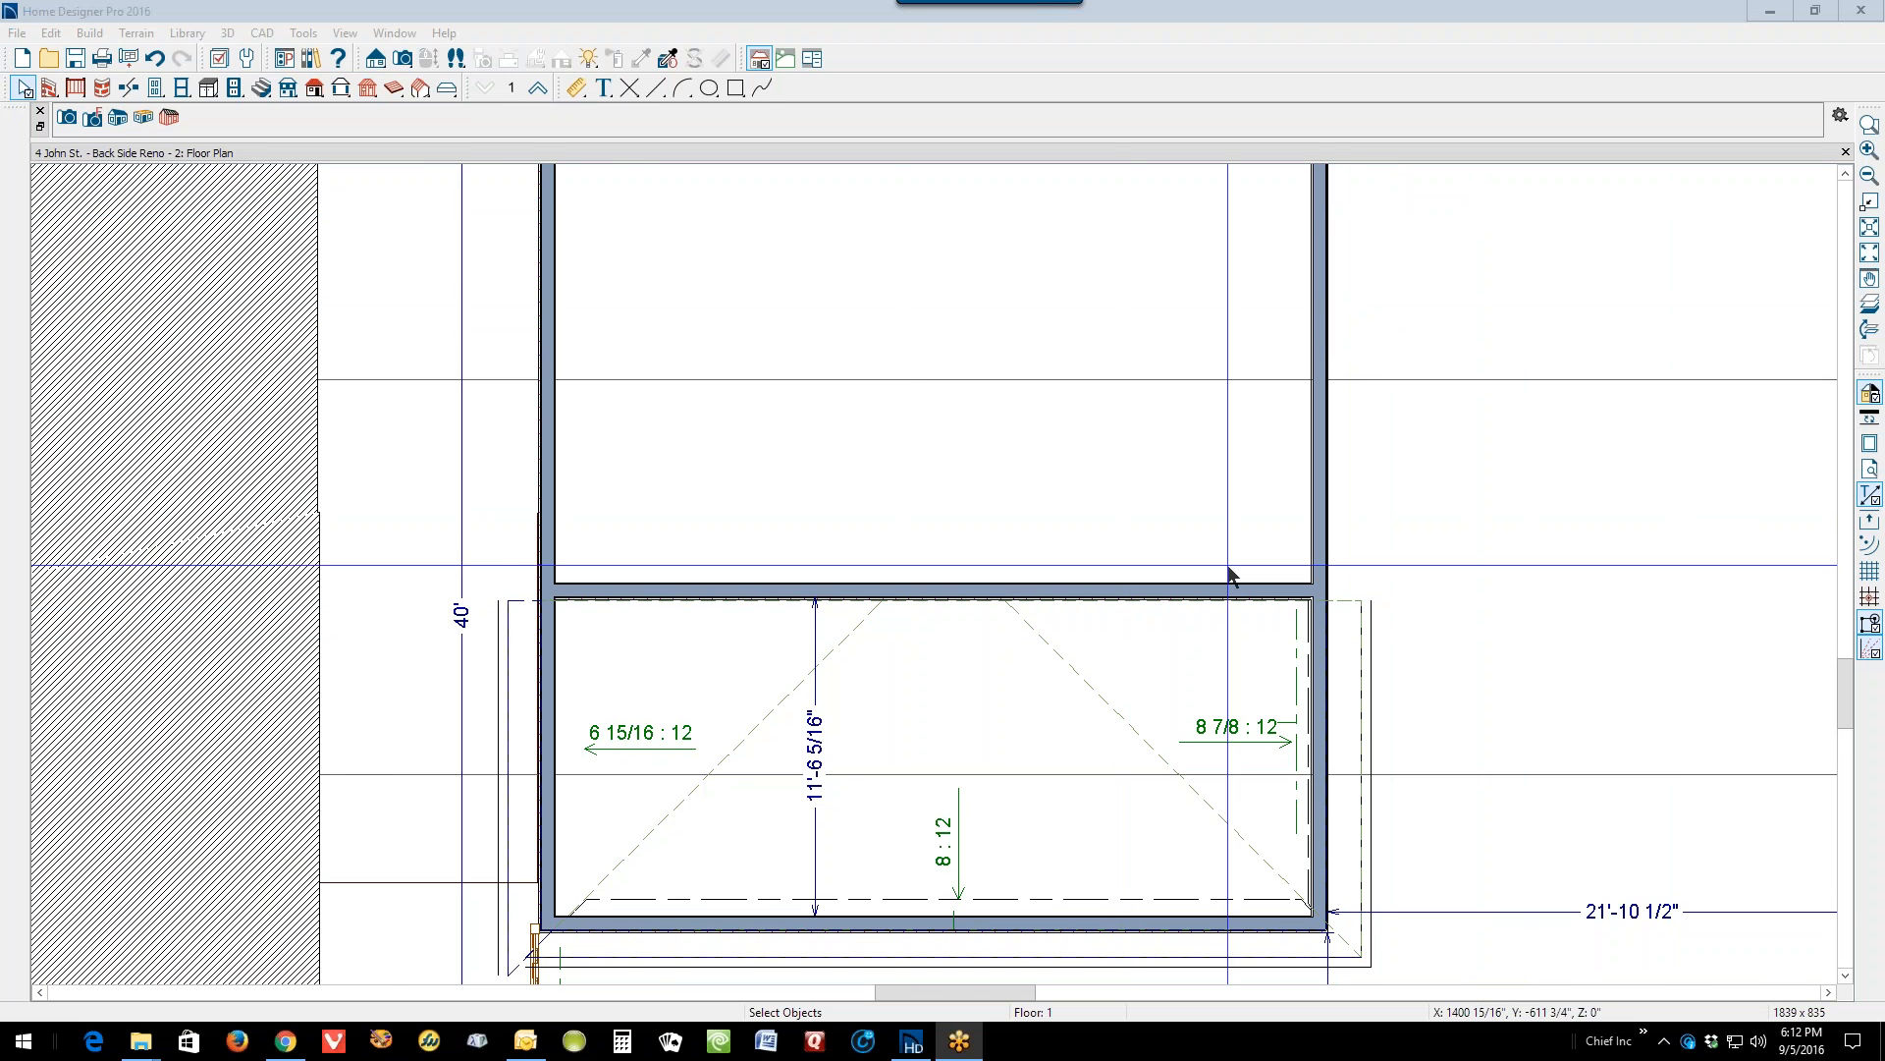
Step: Move the 8 7/8 : 12 roof plane about 3'-6 1/2" outward, away from the middle 8:12 plane
scroll(1226, 556, down, 1)
scroll(1273, 855, down, 1)
scroll(1279, 859, up, 1)
scroll(1278, 859, up, 4)
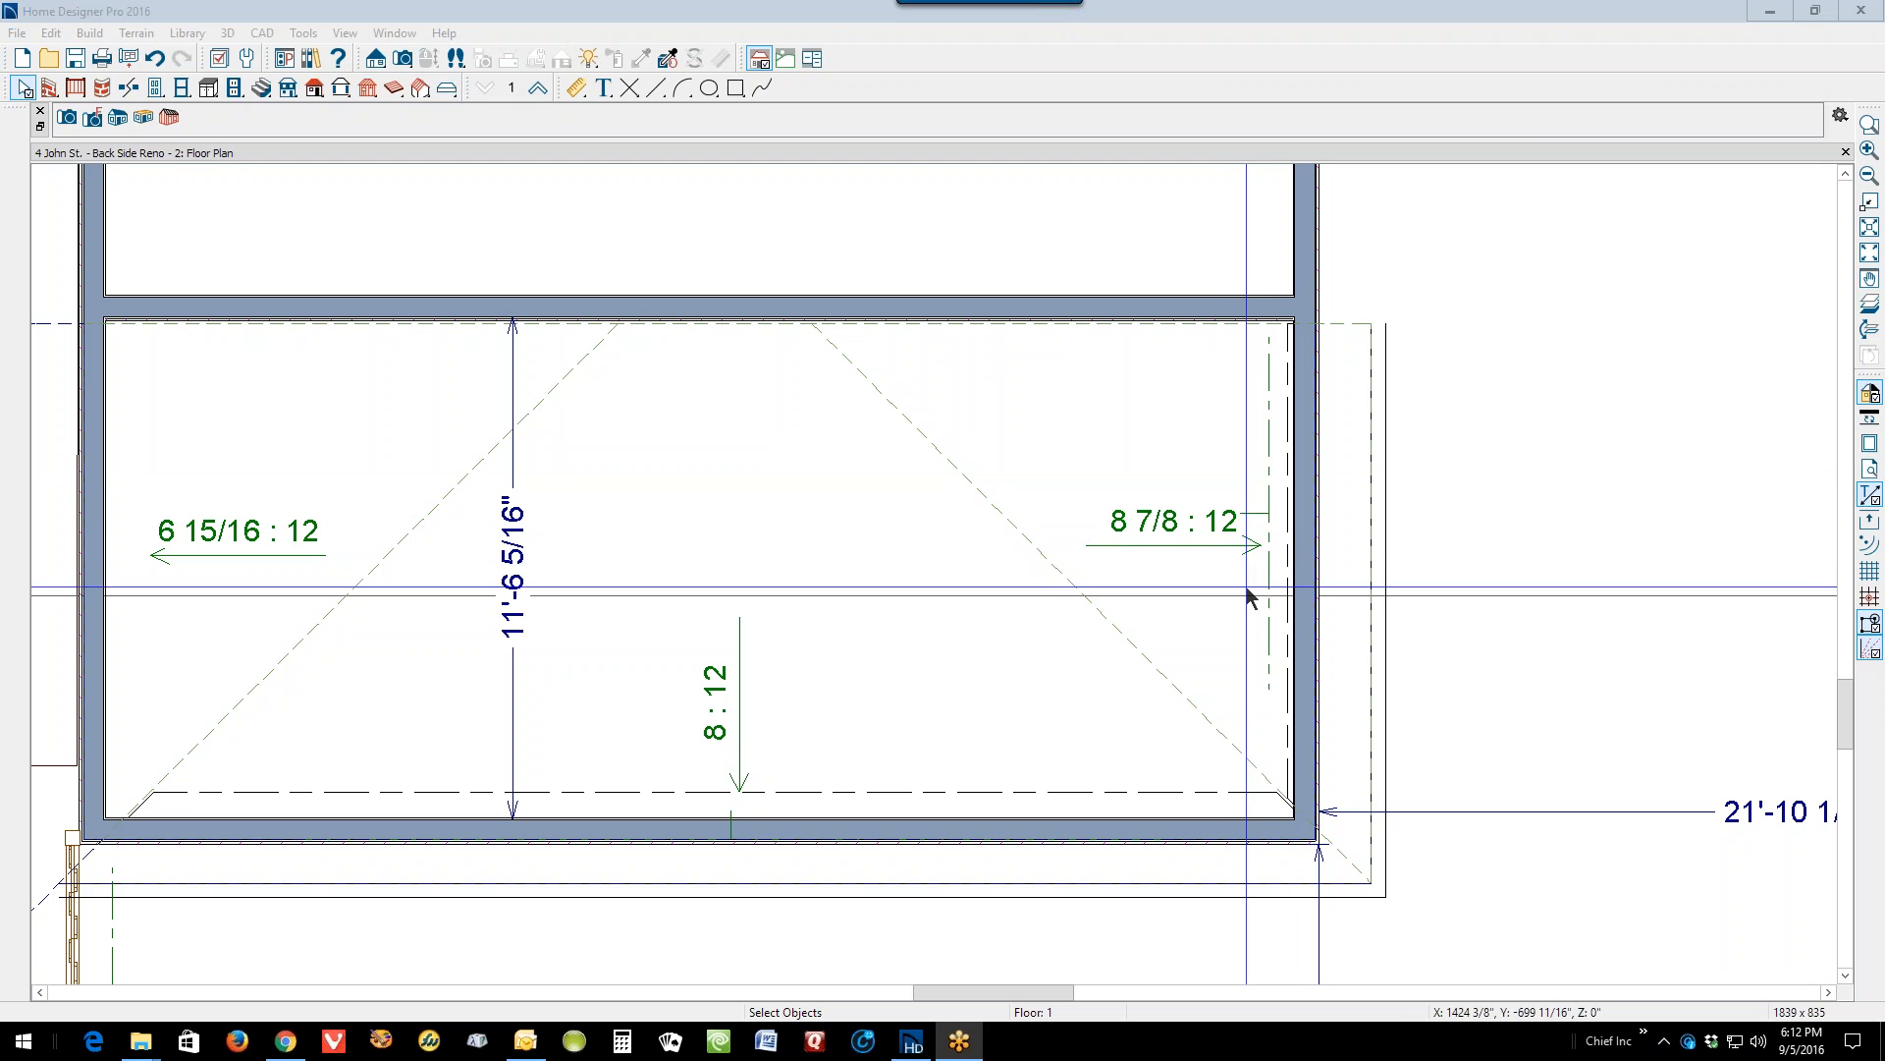
click(1370, 603)
click(1382, 645)
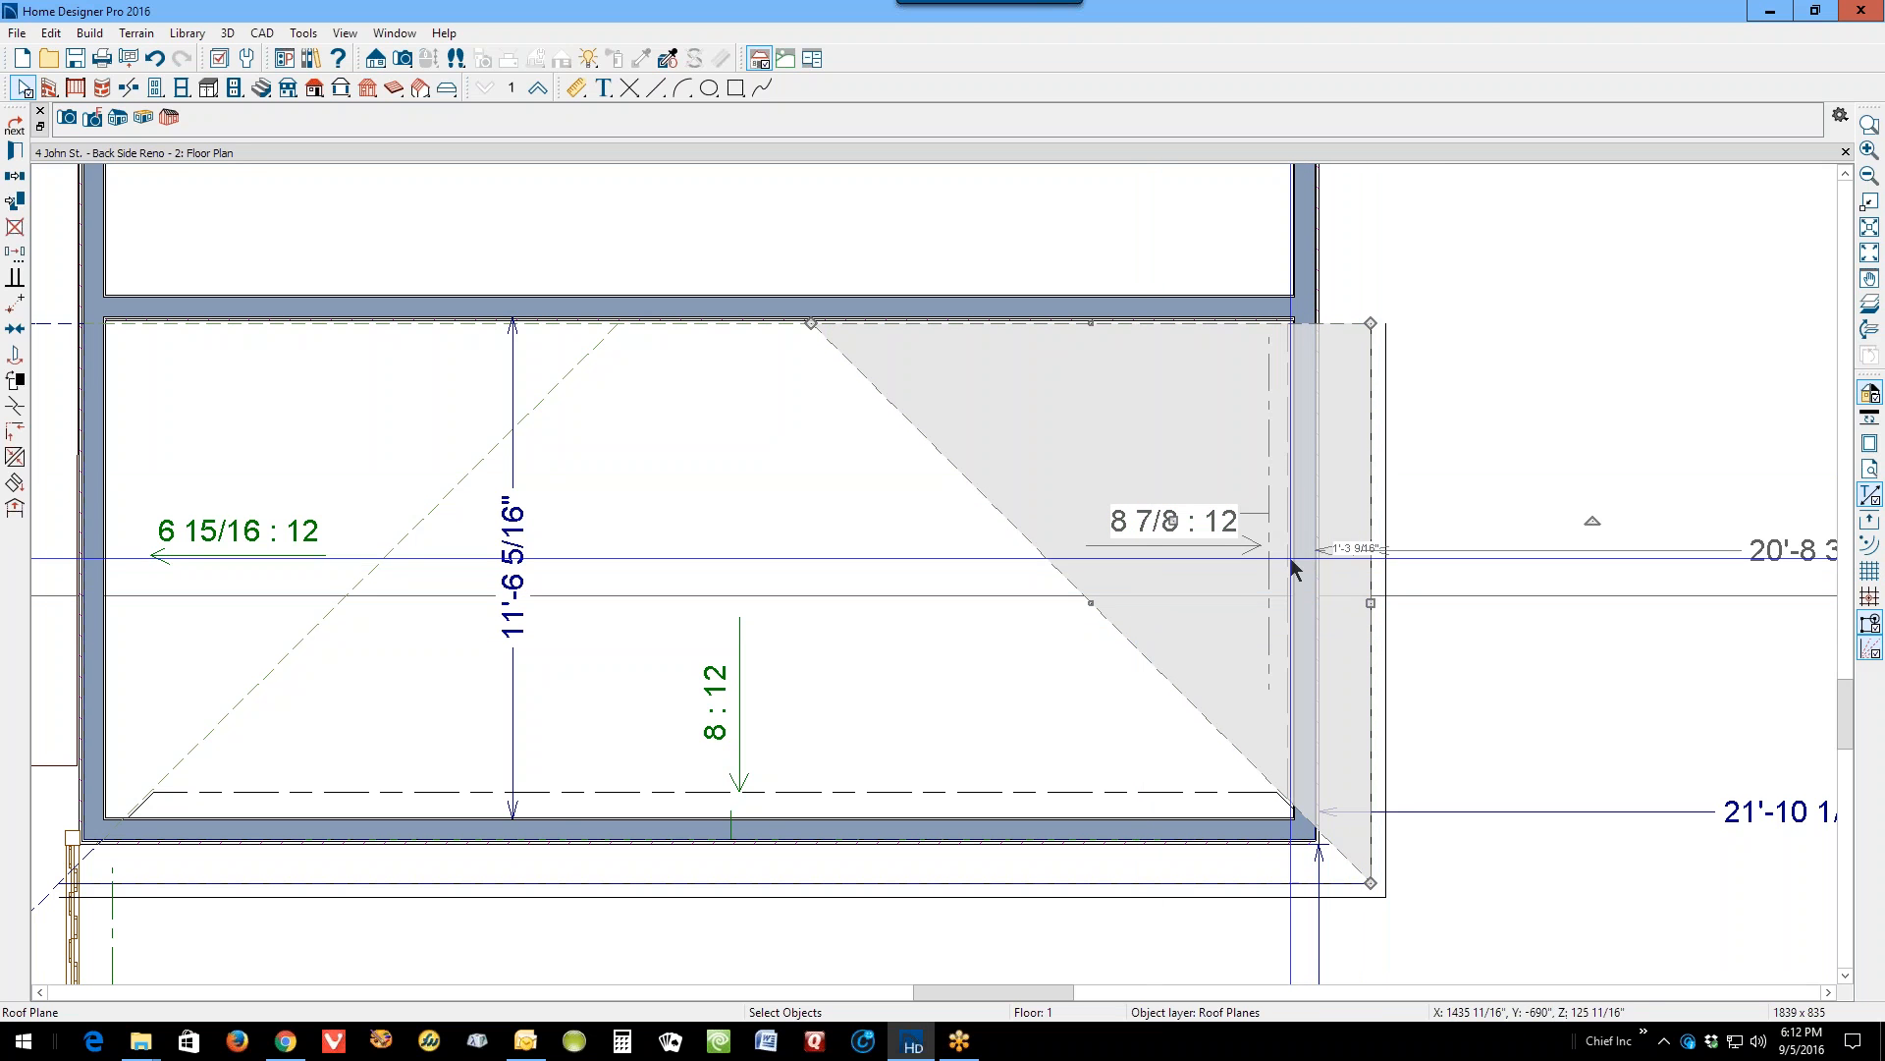
drag(1171, 520, 1326, 503)
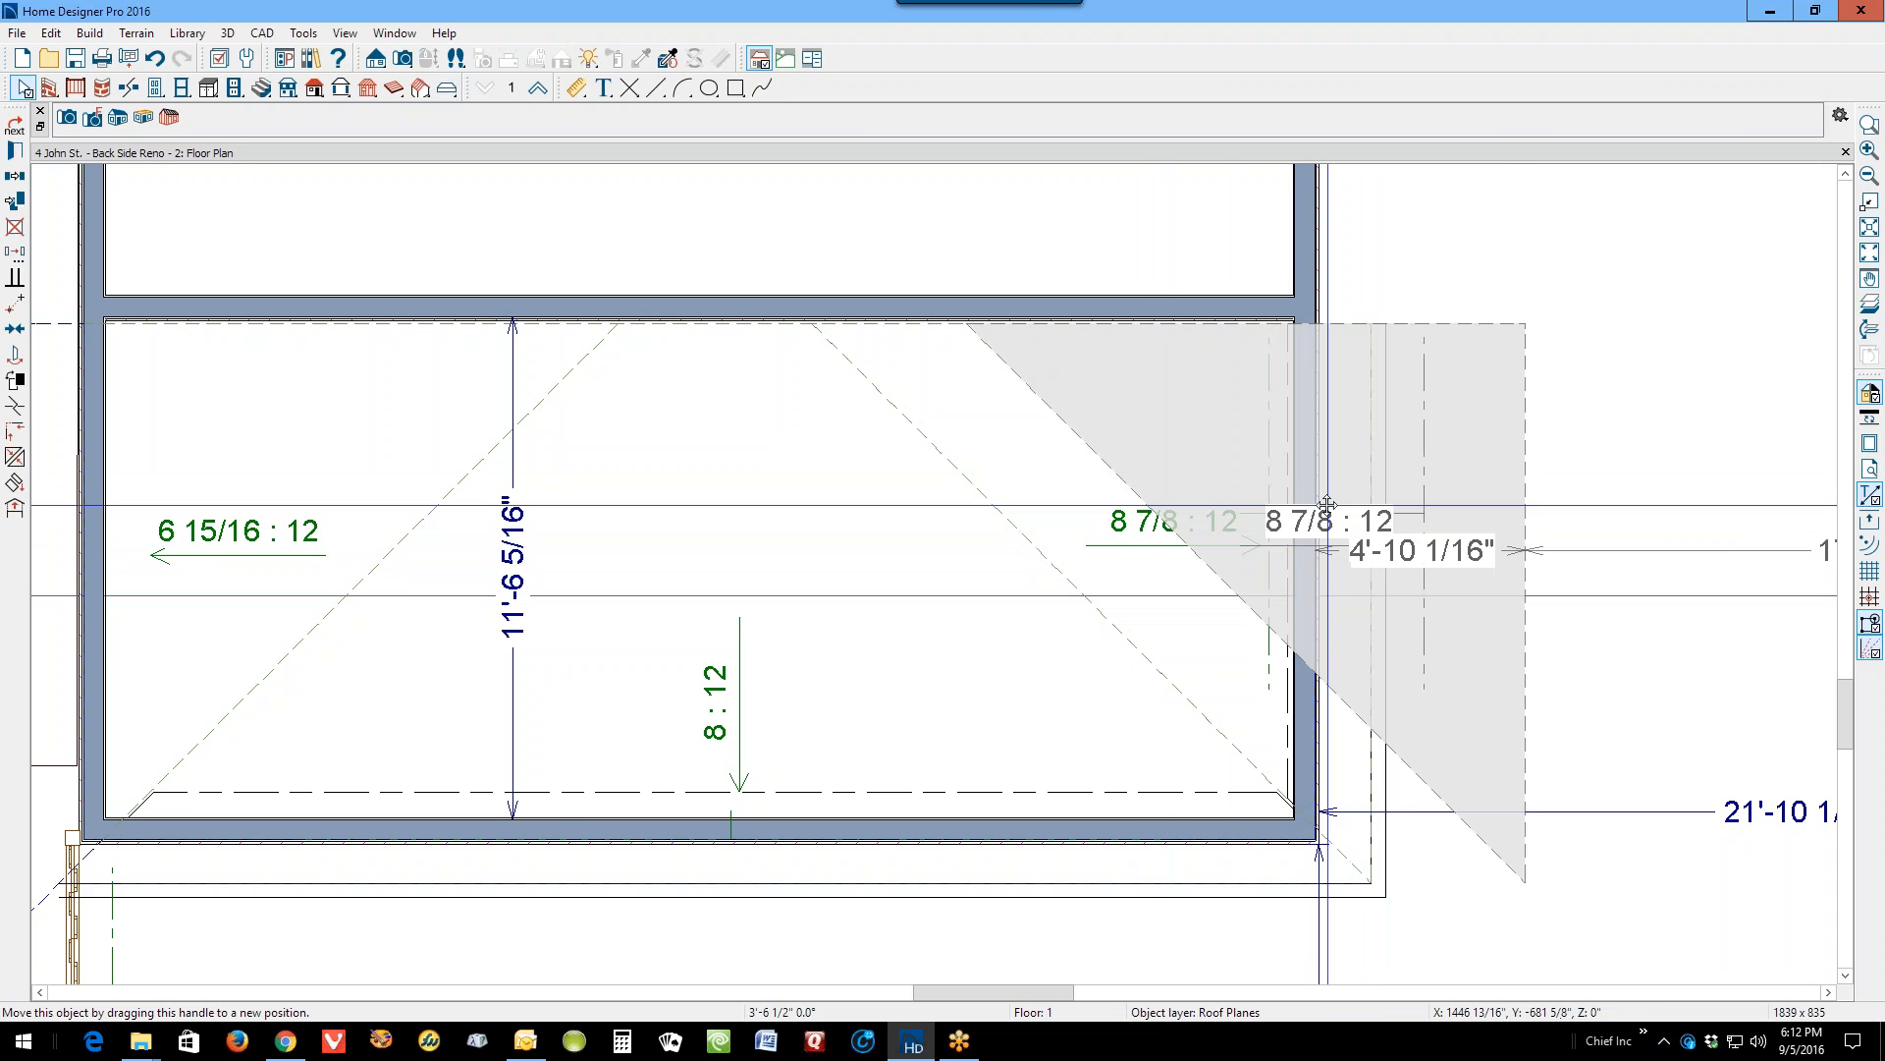
click(1404, 511)
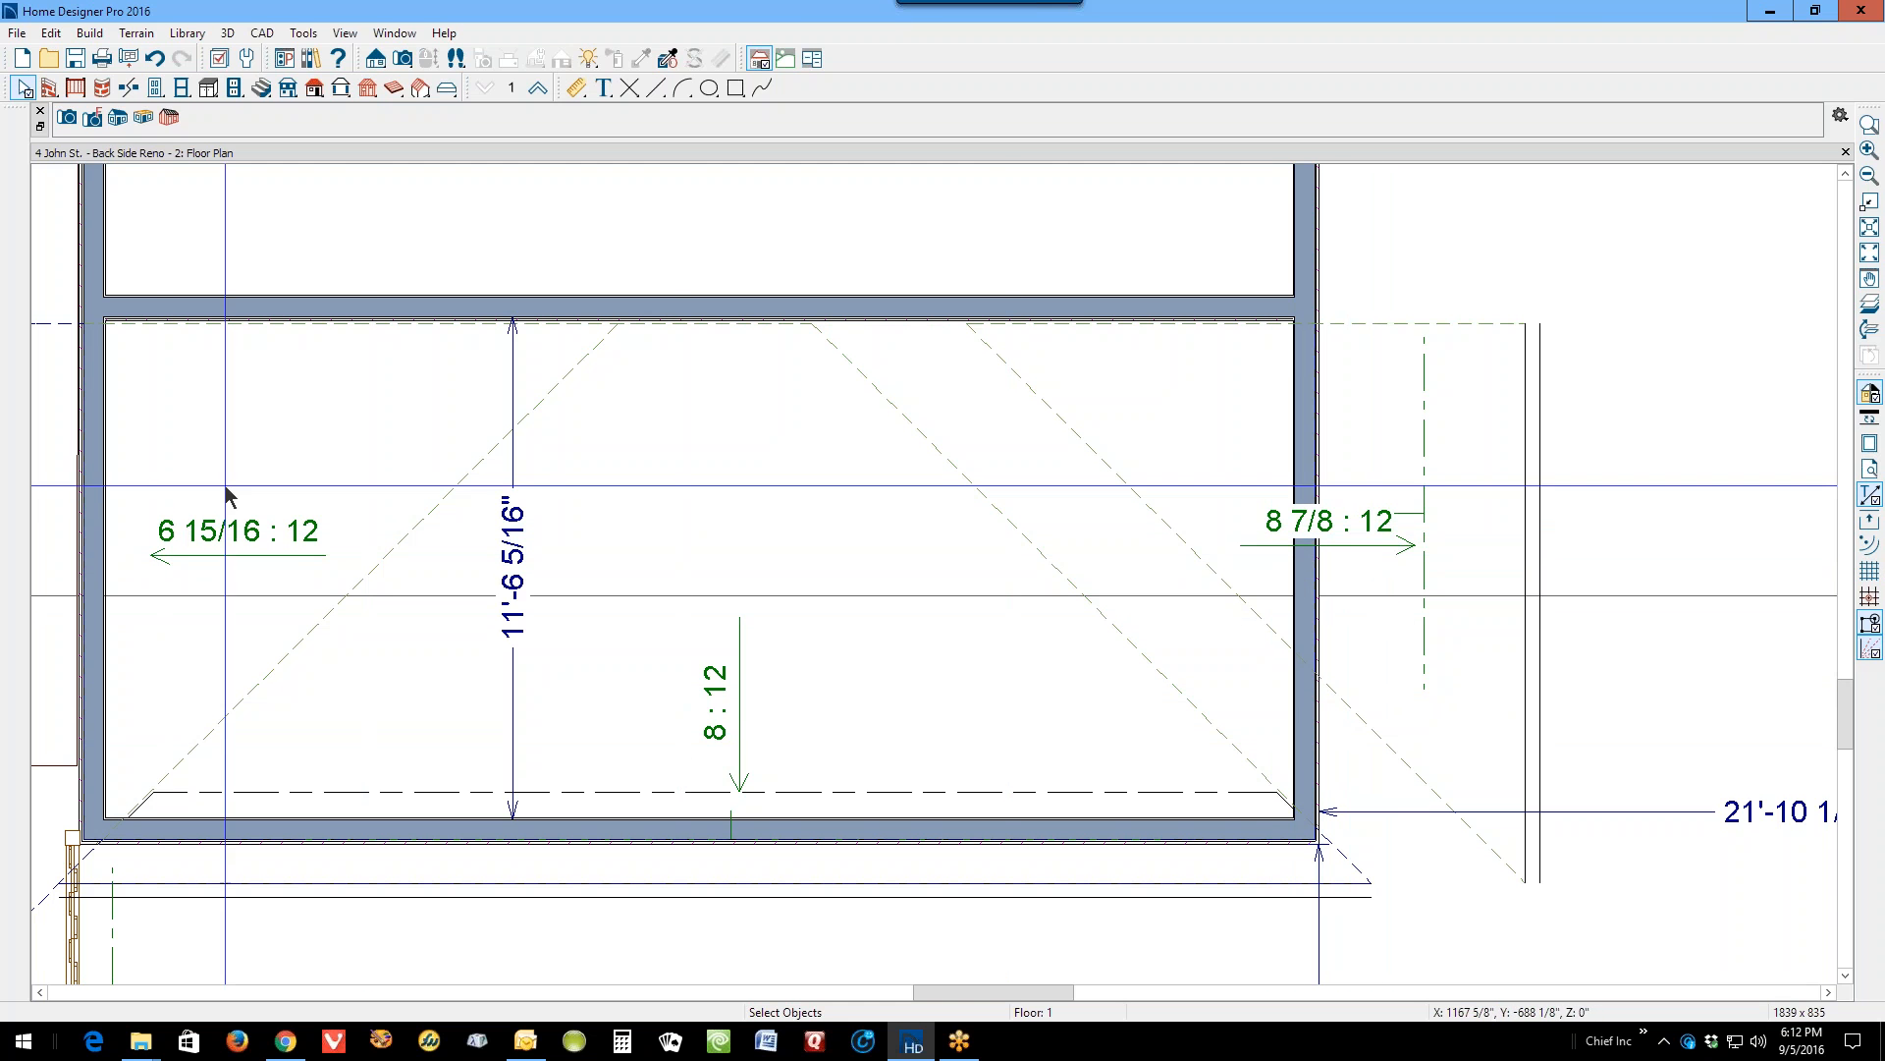
Step: Set the pitch of the 6 15/16 : 12 roof plane to 7 with its baseline height locked
click(299, 648)
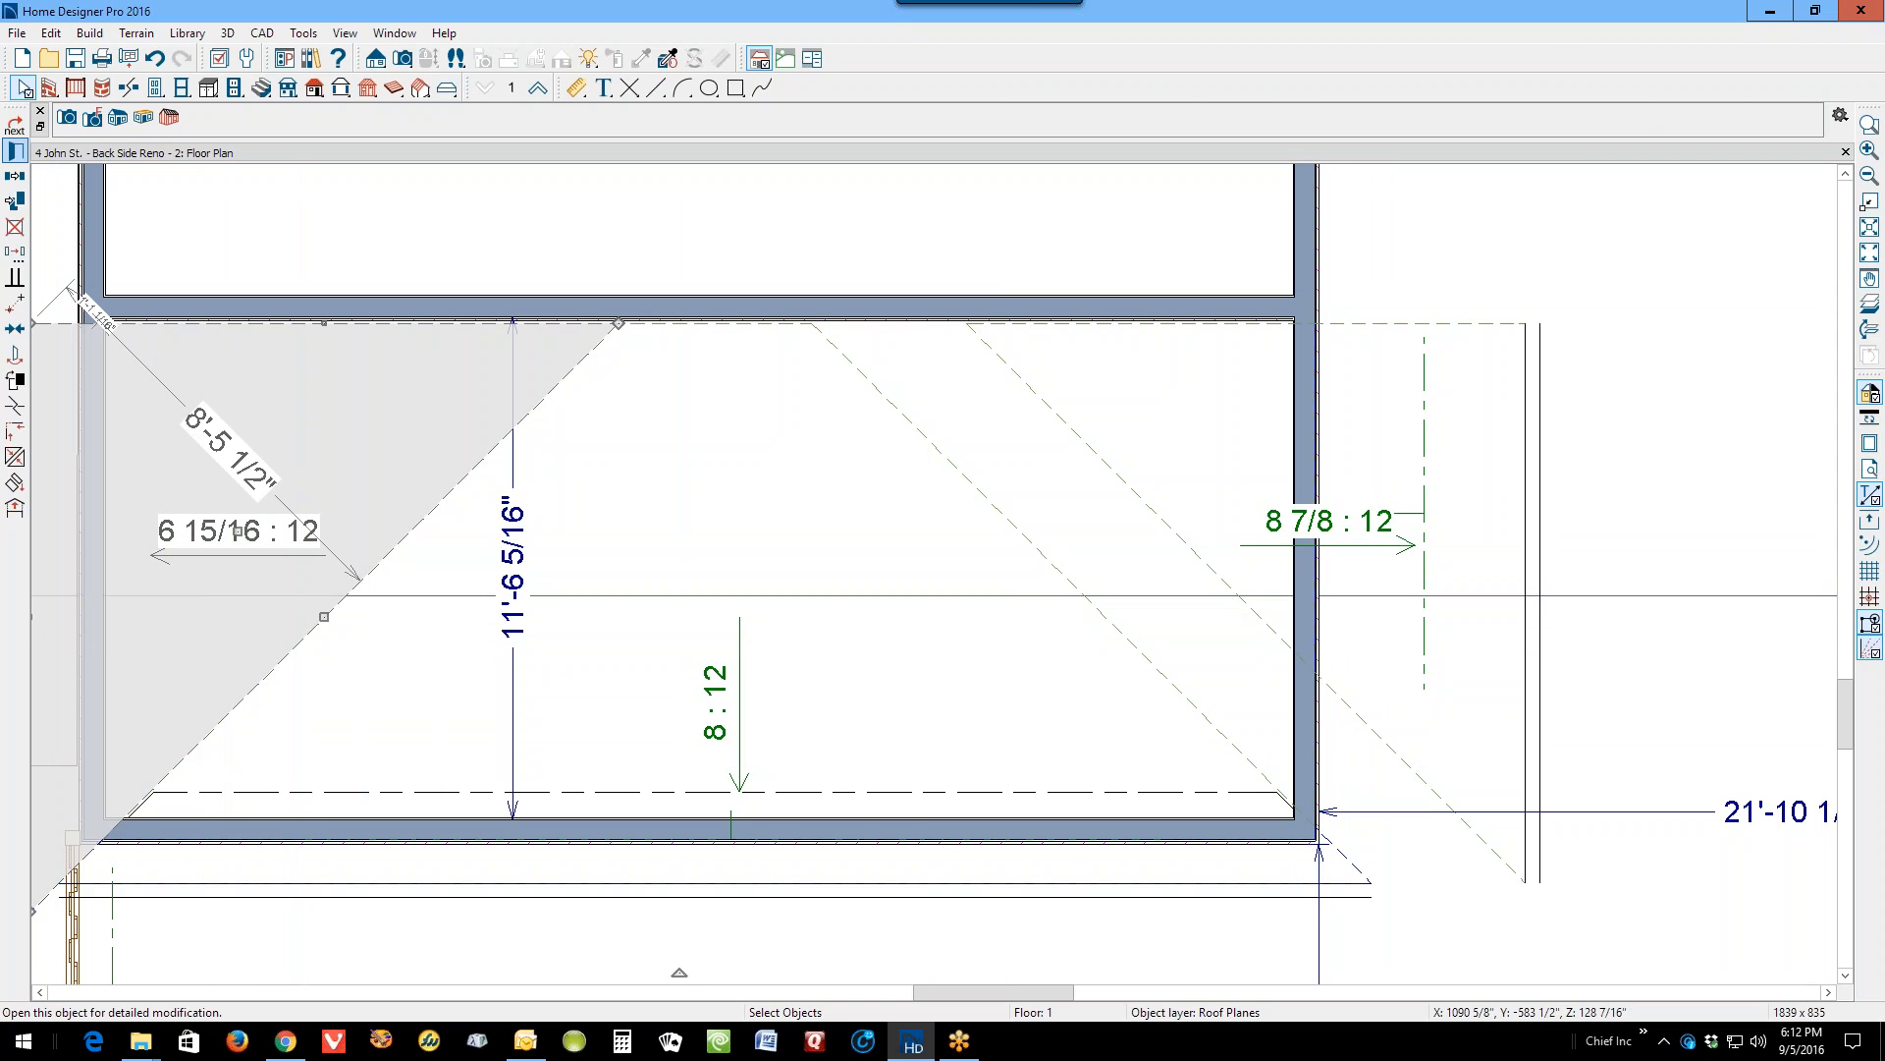
click(14, 151)
key(Tab)
key(Tab)
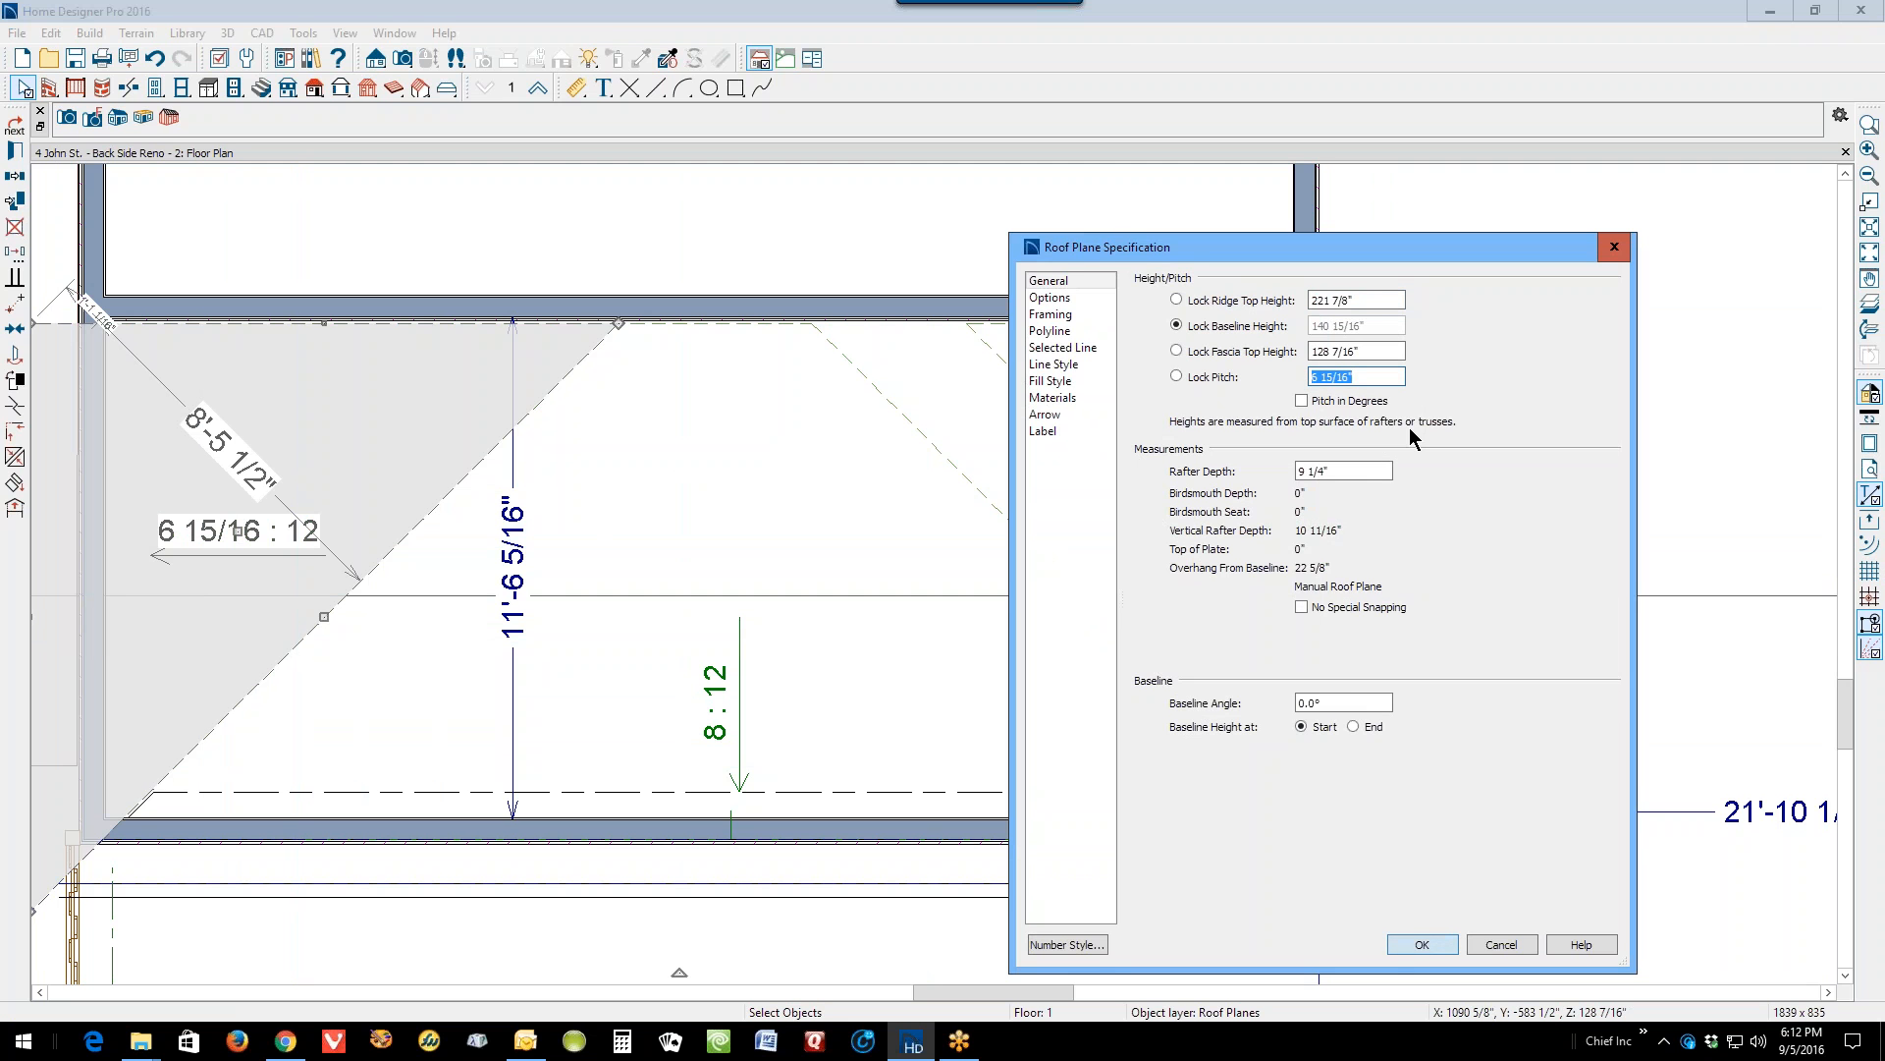
text(7)
click(1424, 944)
Step: Set the pitch of the displaced 8 7/8 : 12 roof plane to 7
right_click(1529, 636)
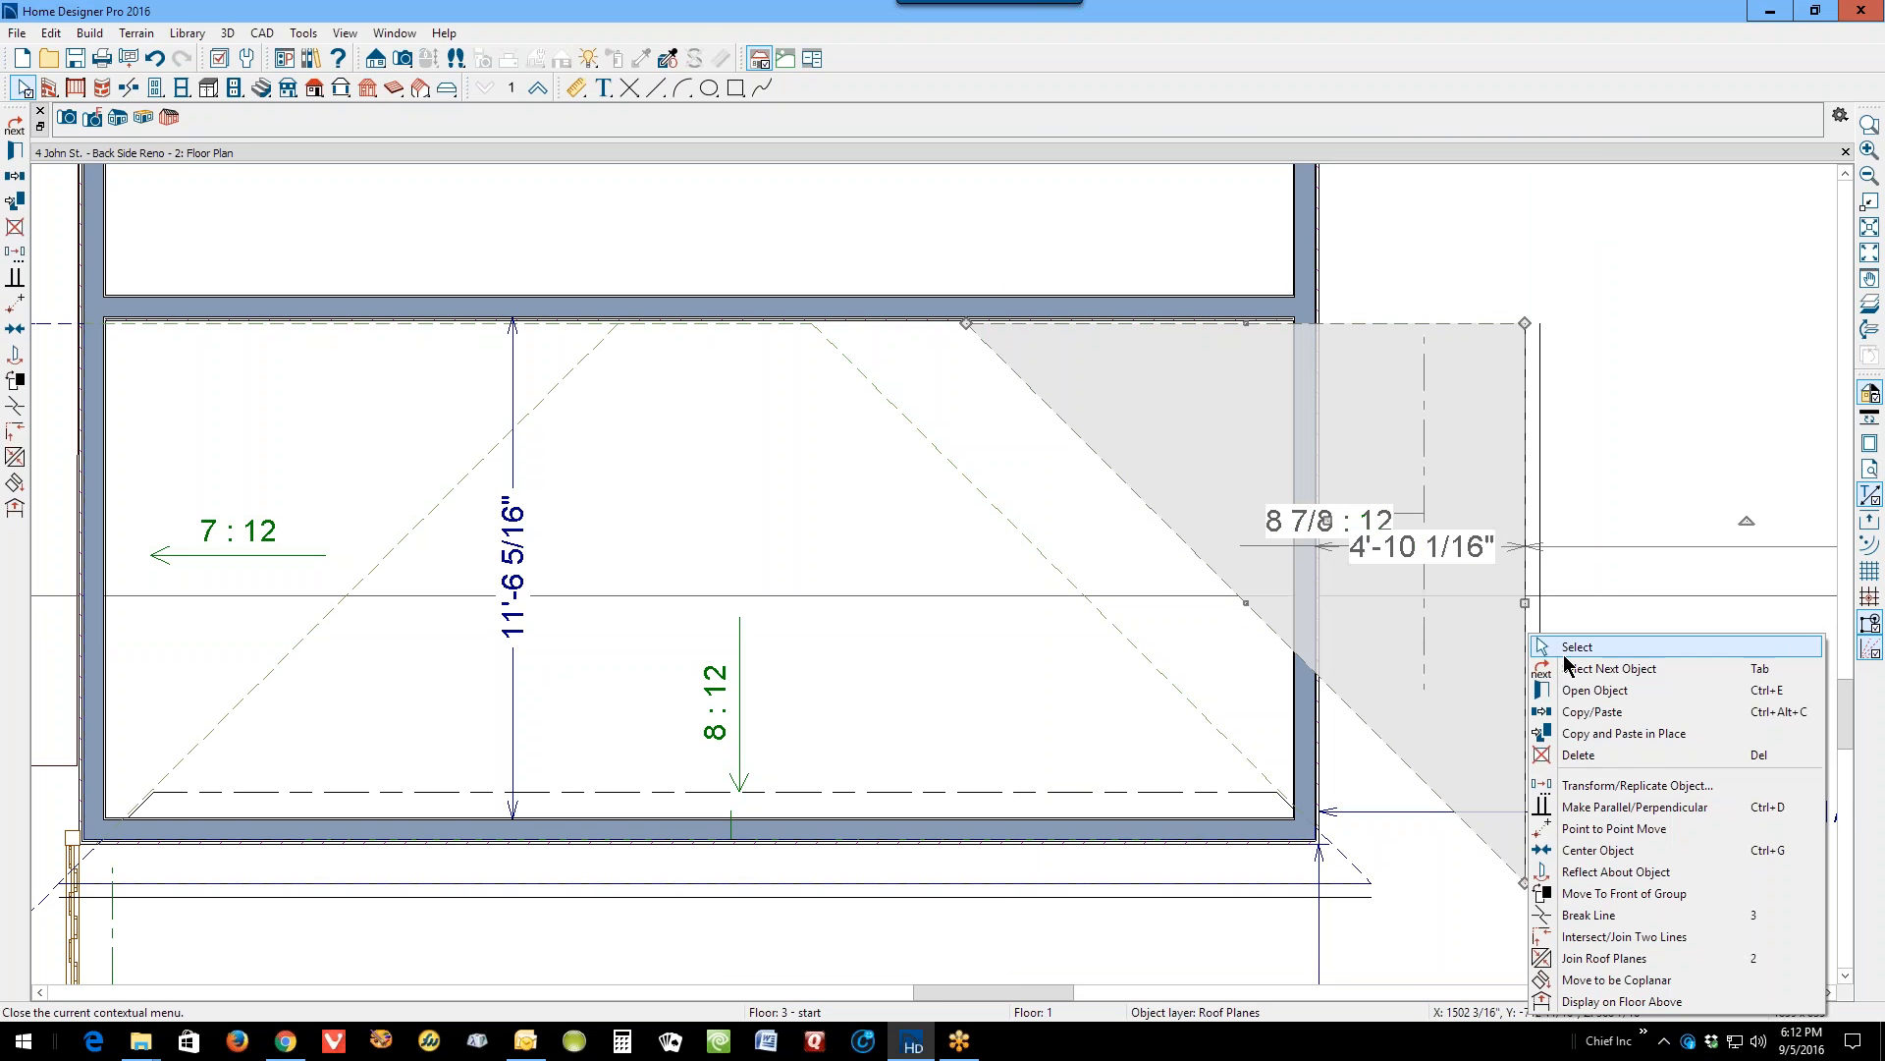
click(1584, 694)
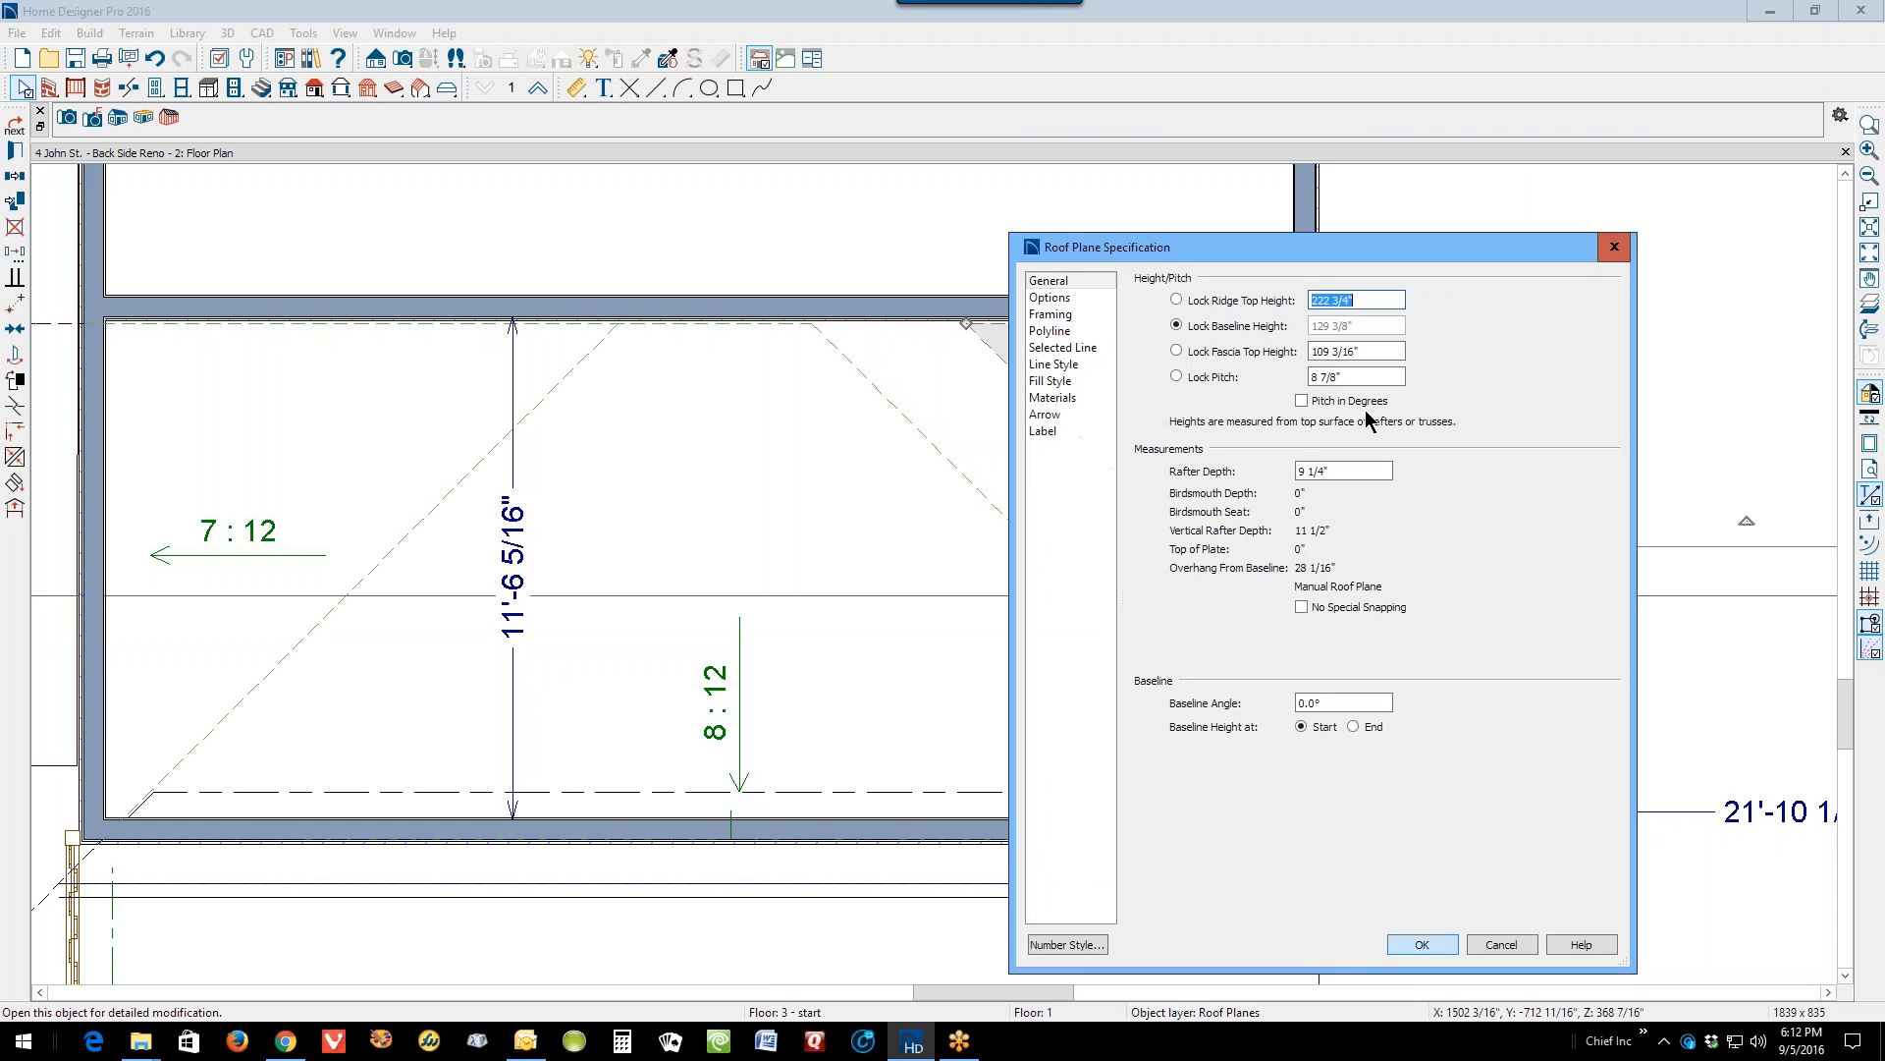
key(Tab)
key(Tab)
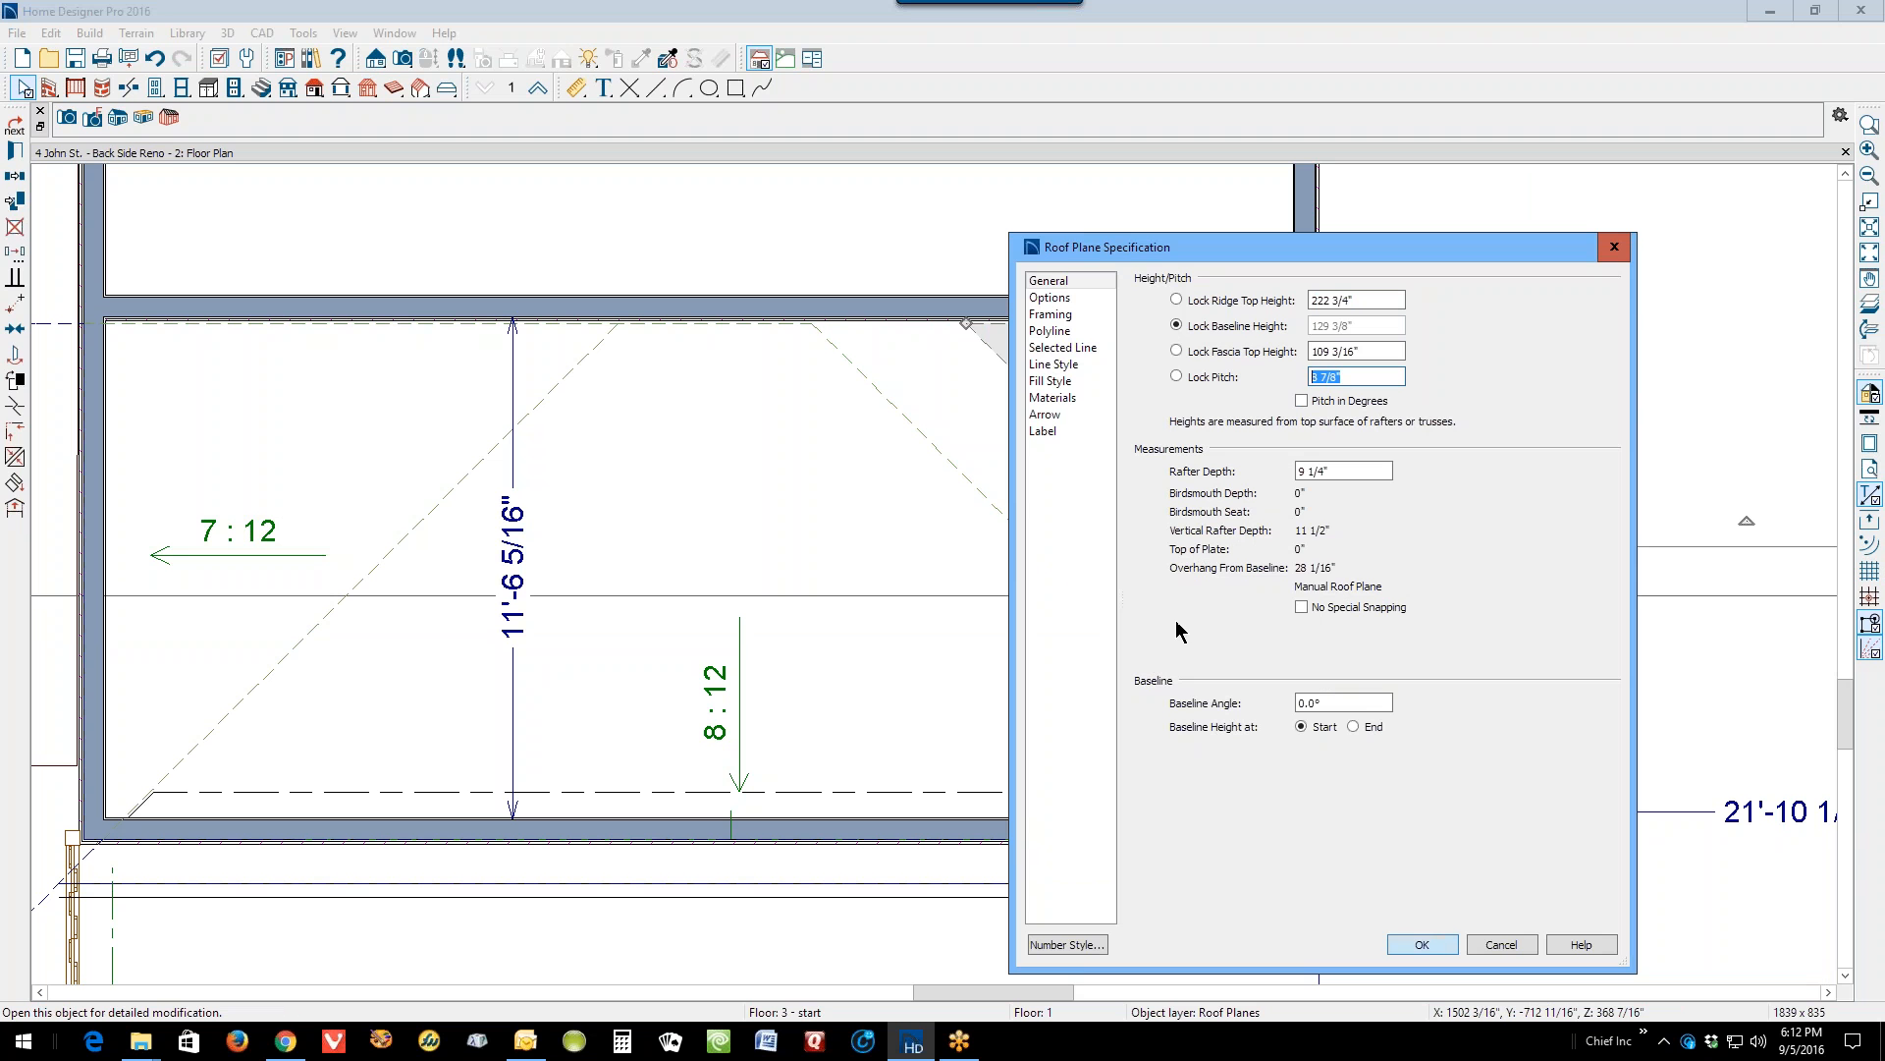
text(7)
click(1422, 943)
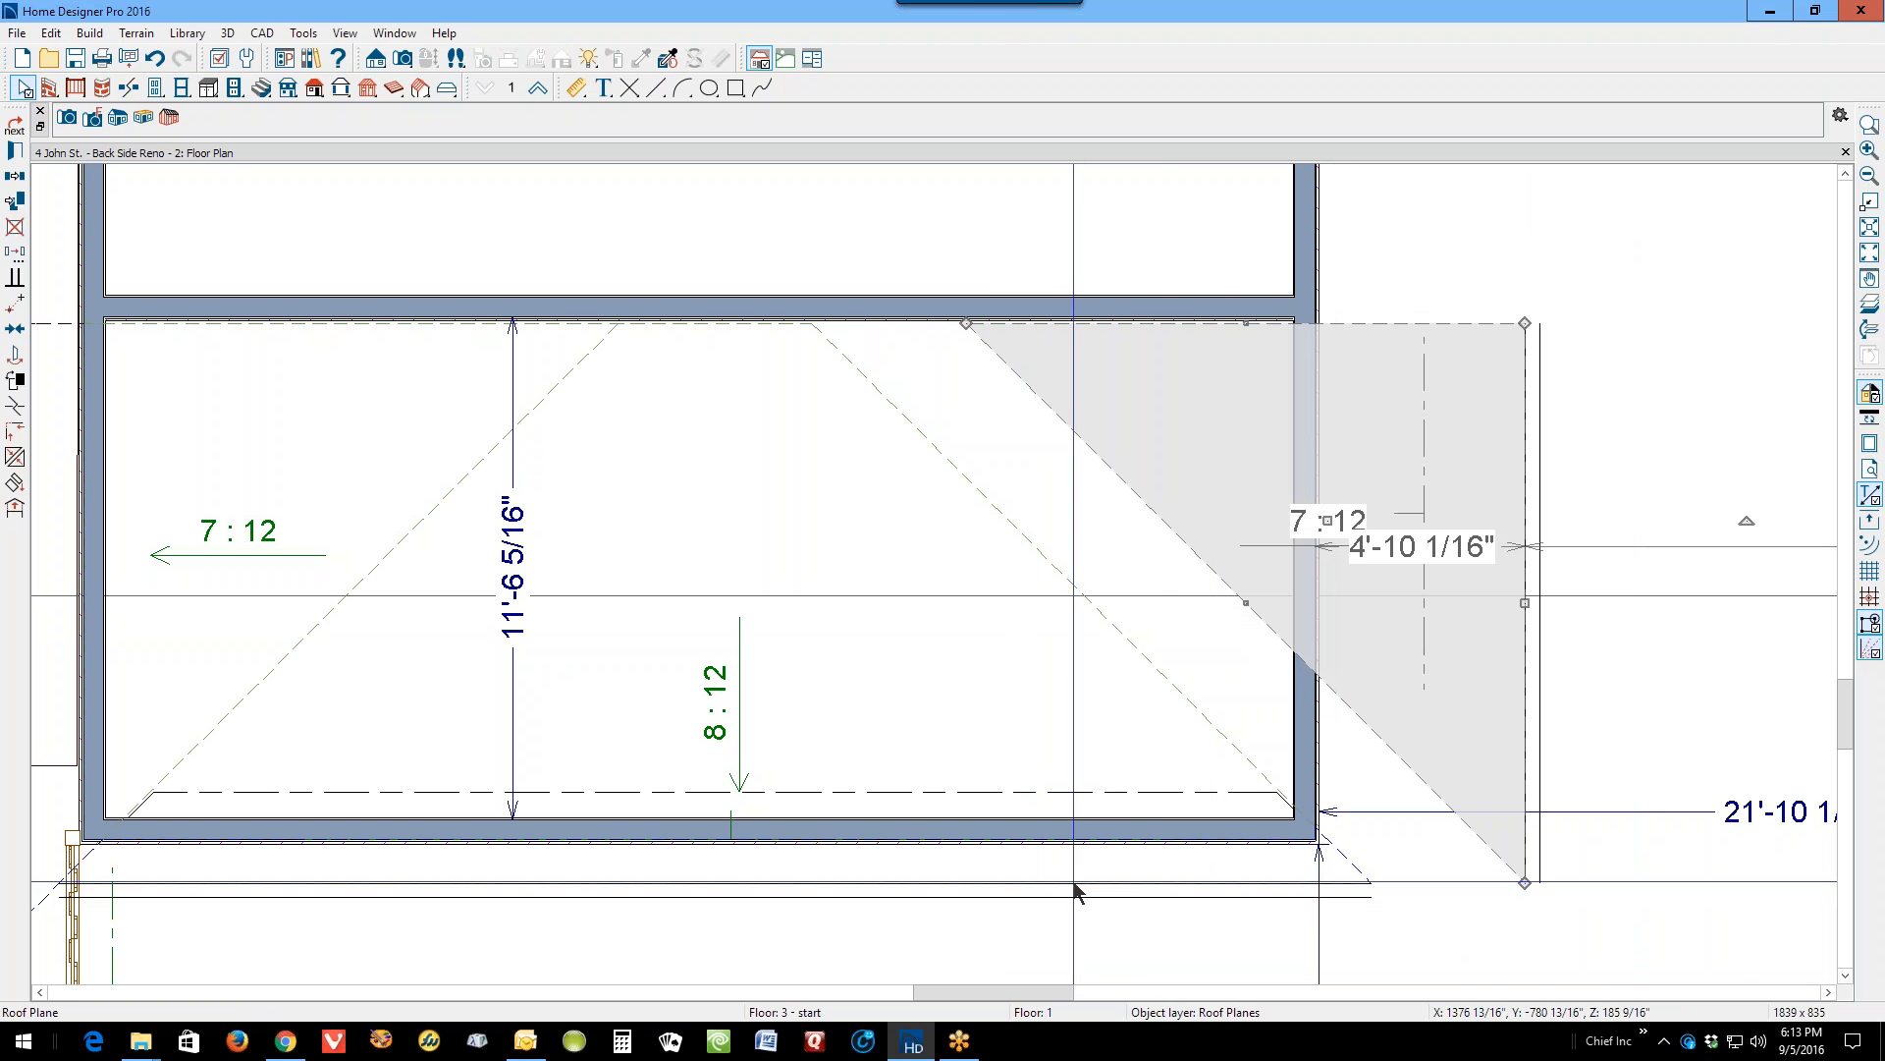
Step: Review the height and pitch specification of the middle 8:12 roof plane without changing it
click(1162, 895)
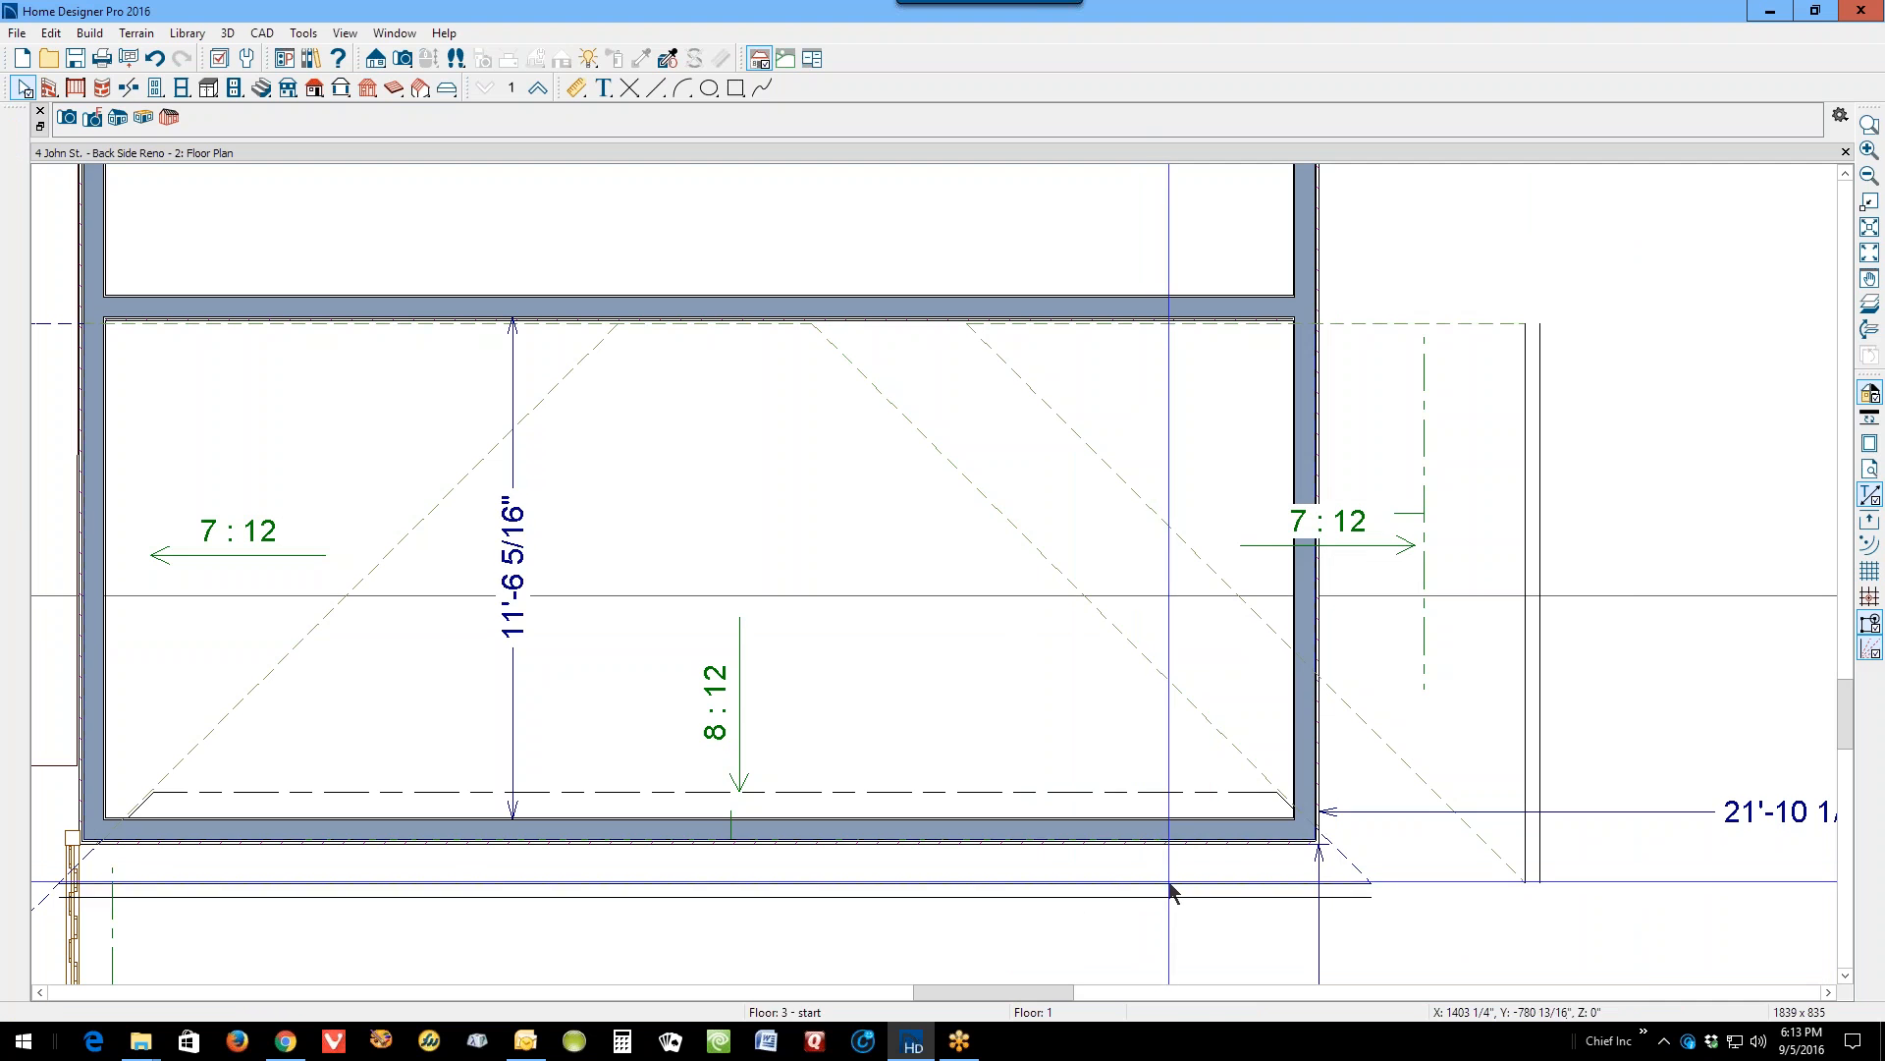
click(1170, 882)
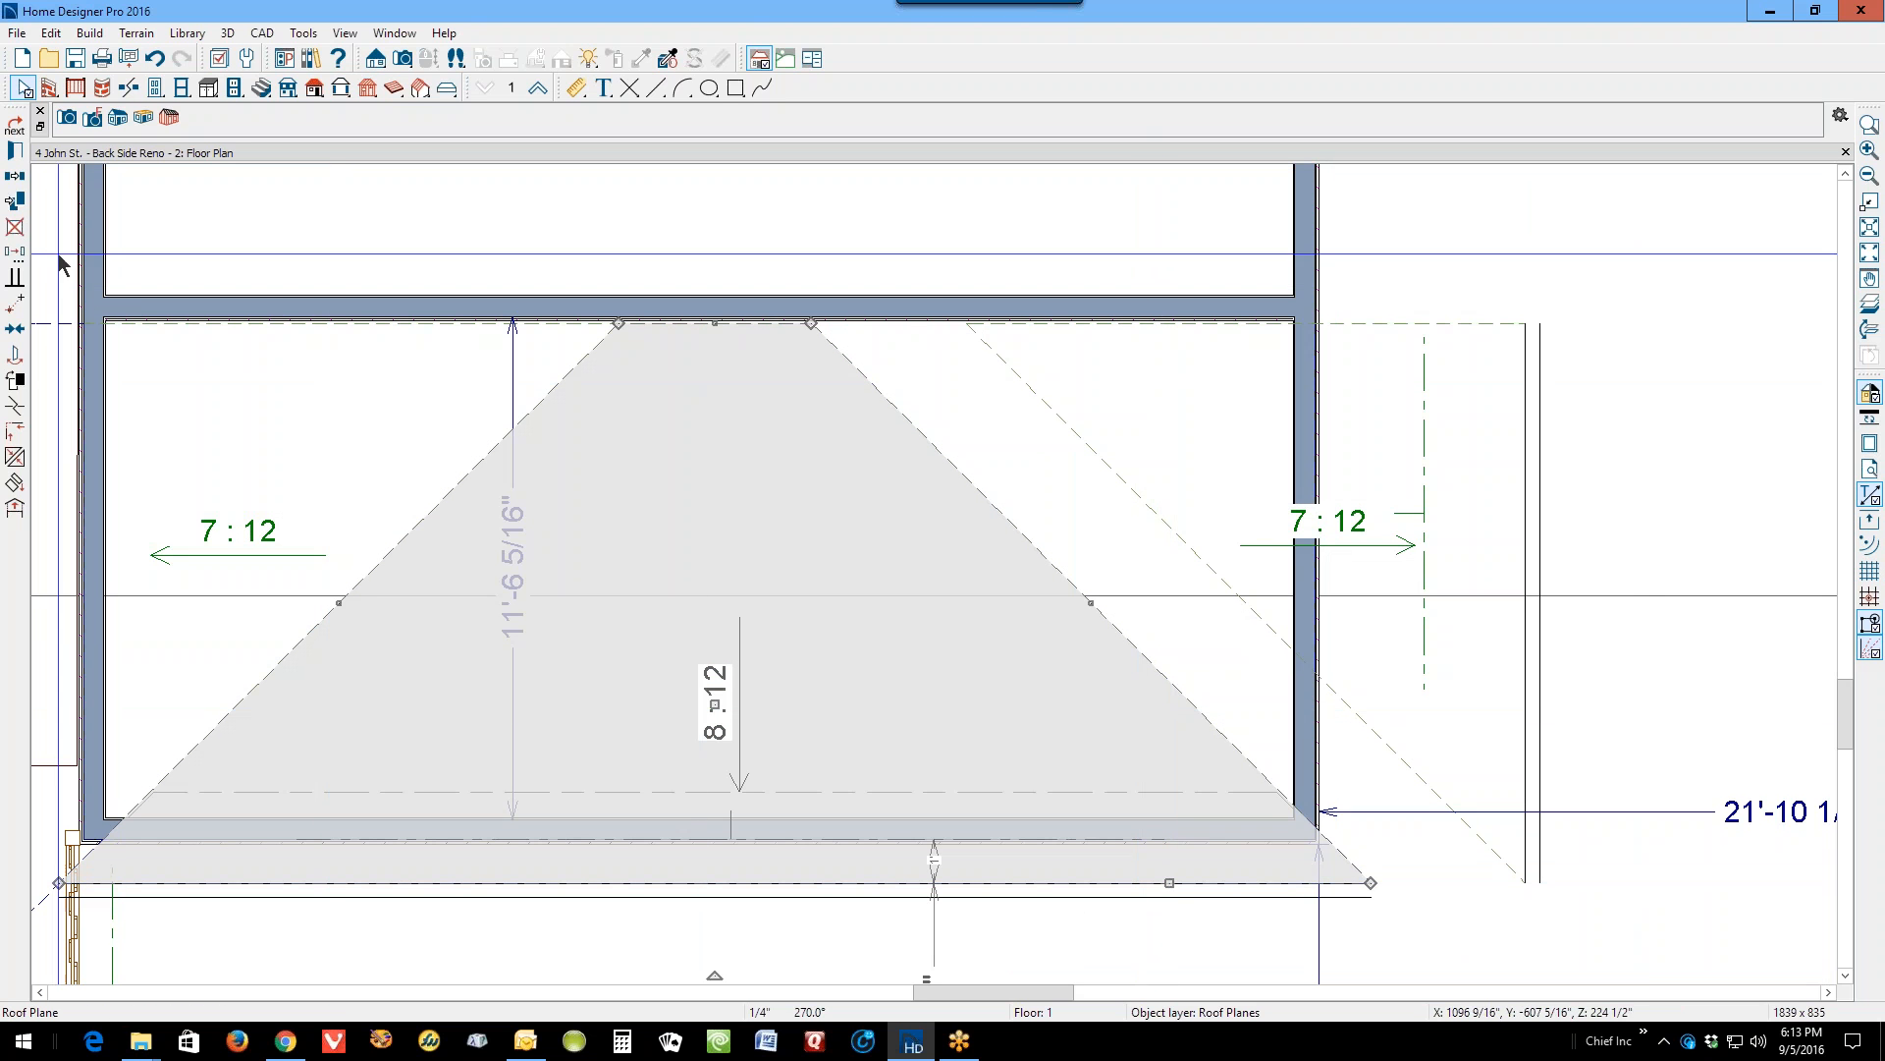
click(15, 155)
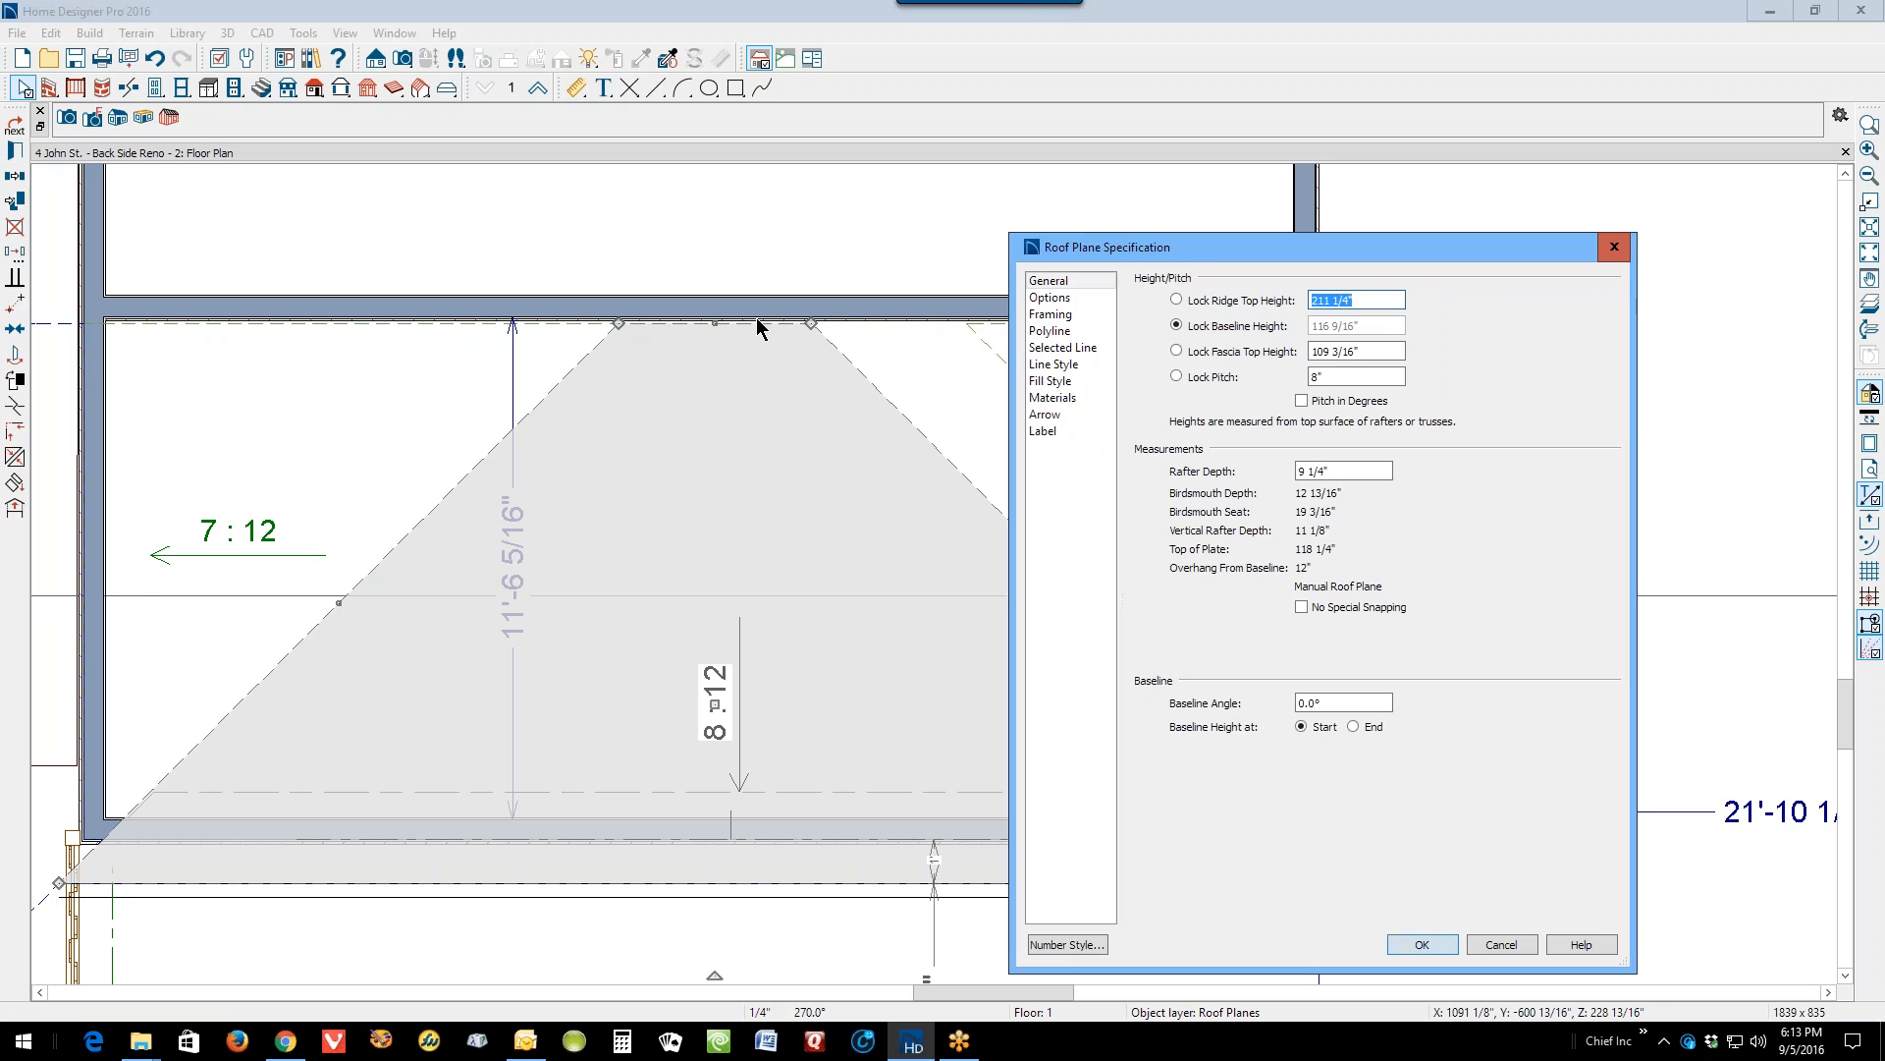
click(1501, 944)
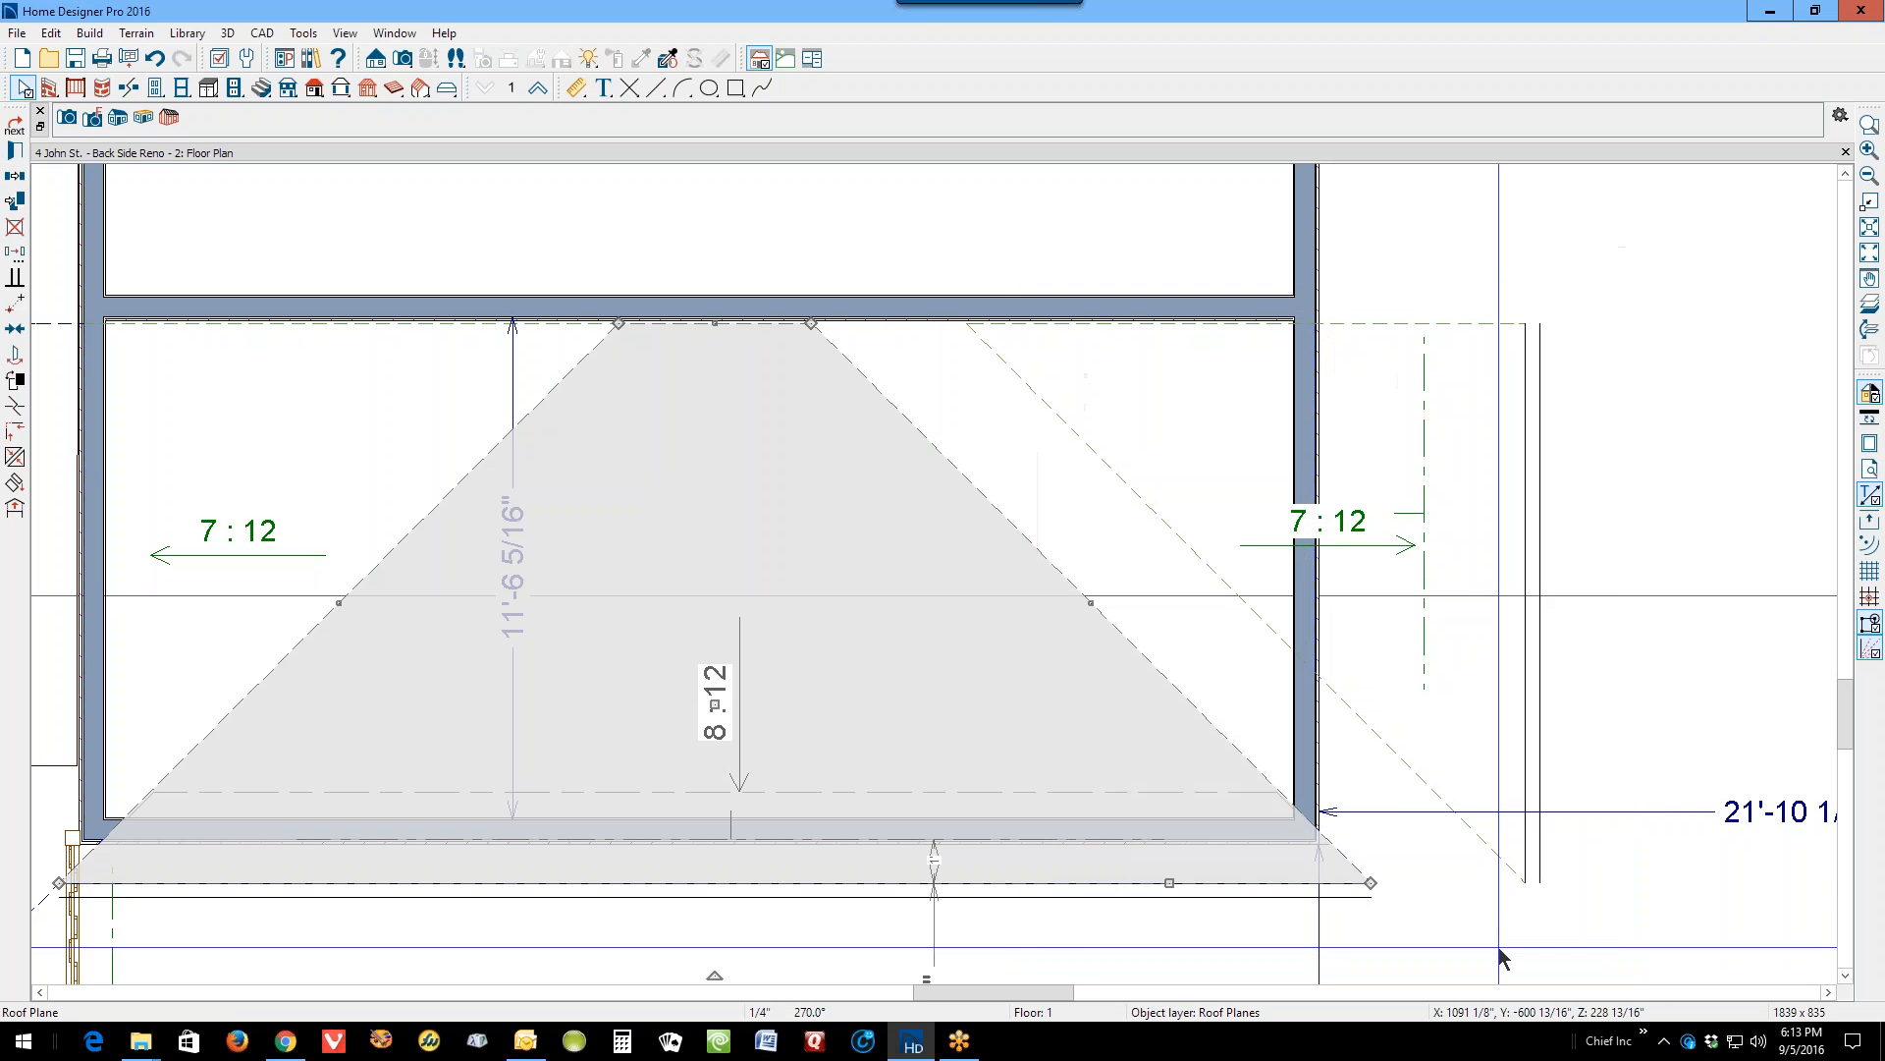
Step: Move the displaced right-hand 7:12 roof plane point to point so its baseline lies on the exterior wall's outer surface
scroll(1673, 436, down, 3)
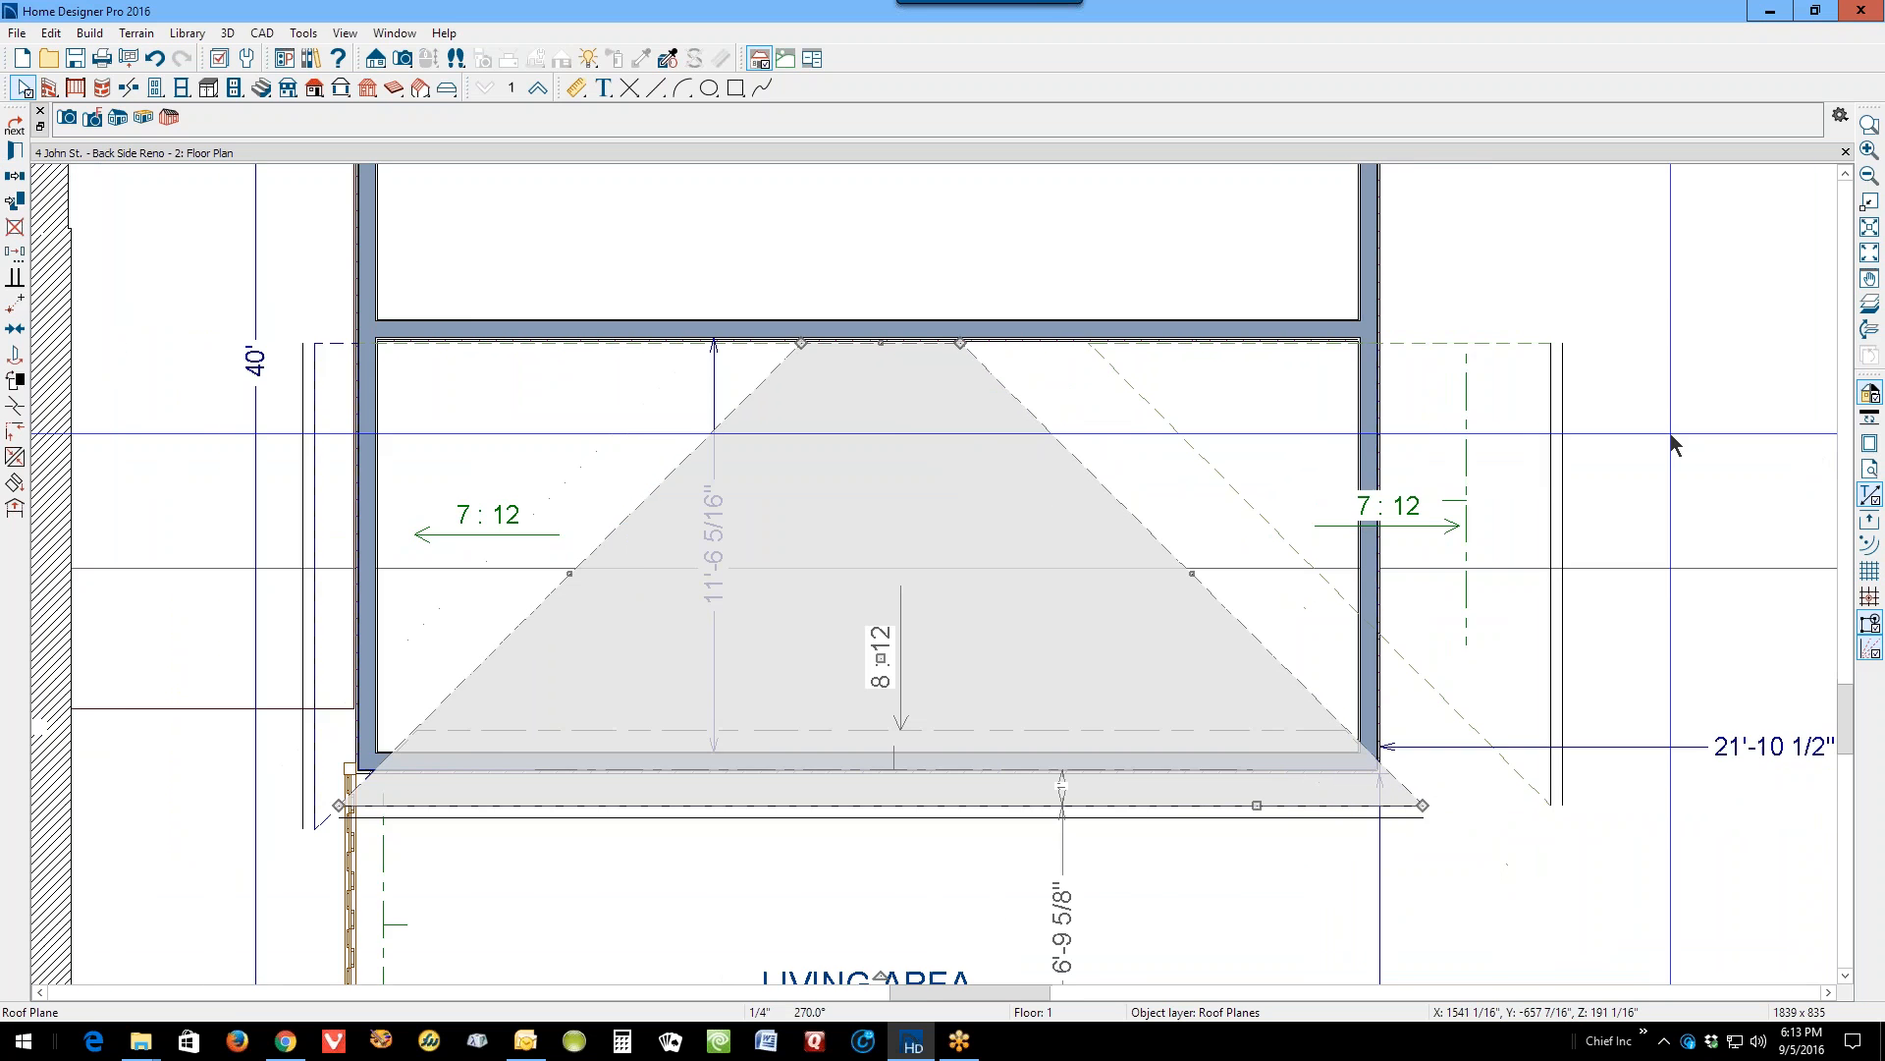
scroll(1636, 498, up, 1)
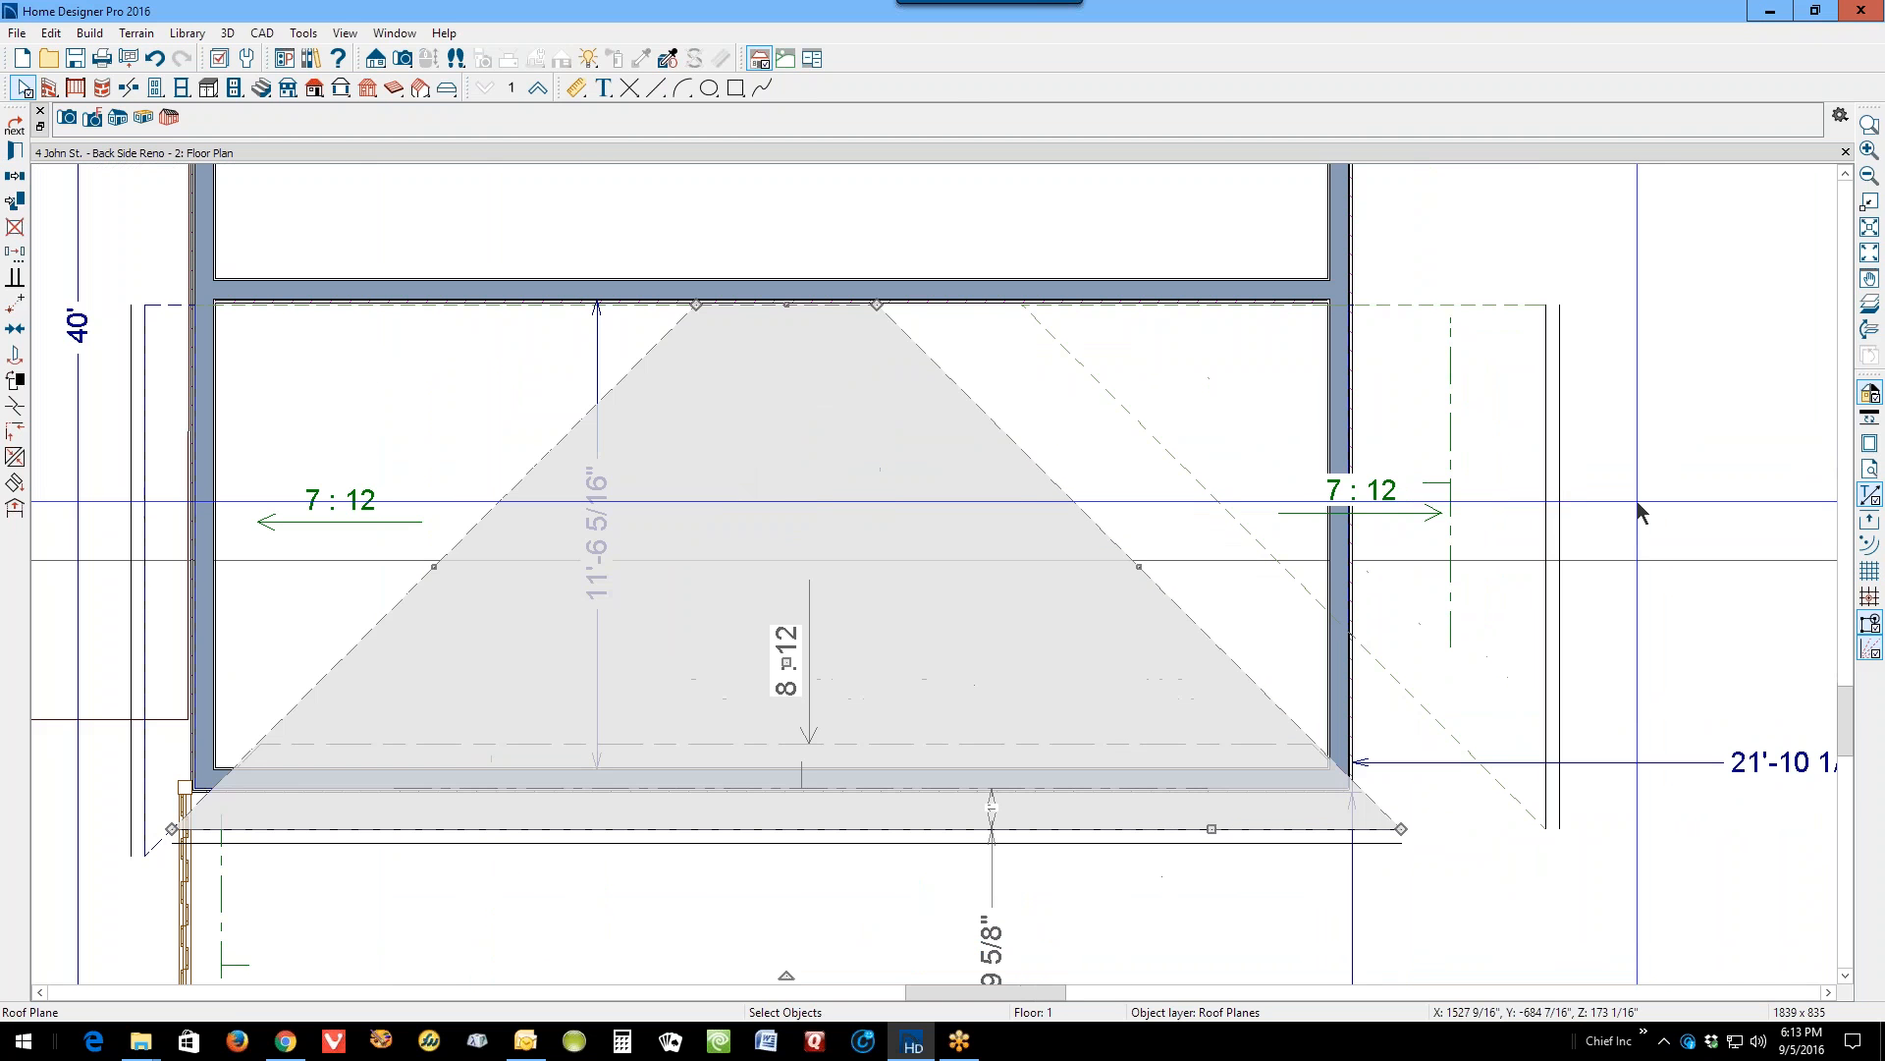
click(1463, 761)
click(1464, 761)
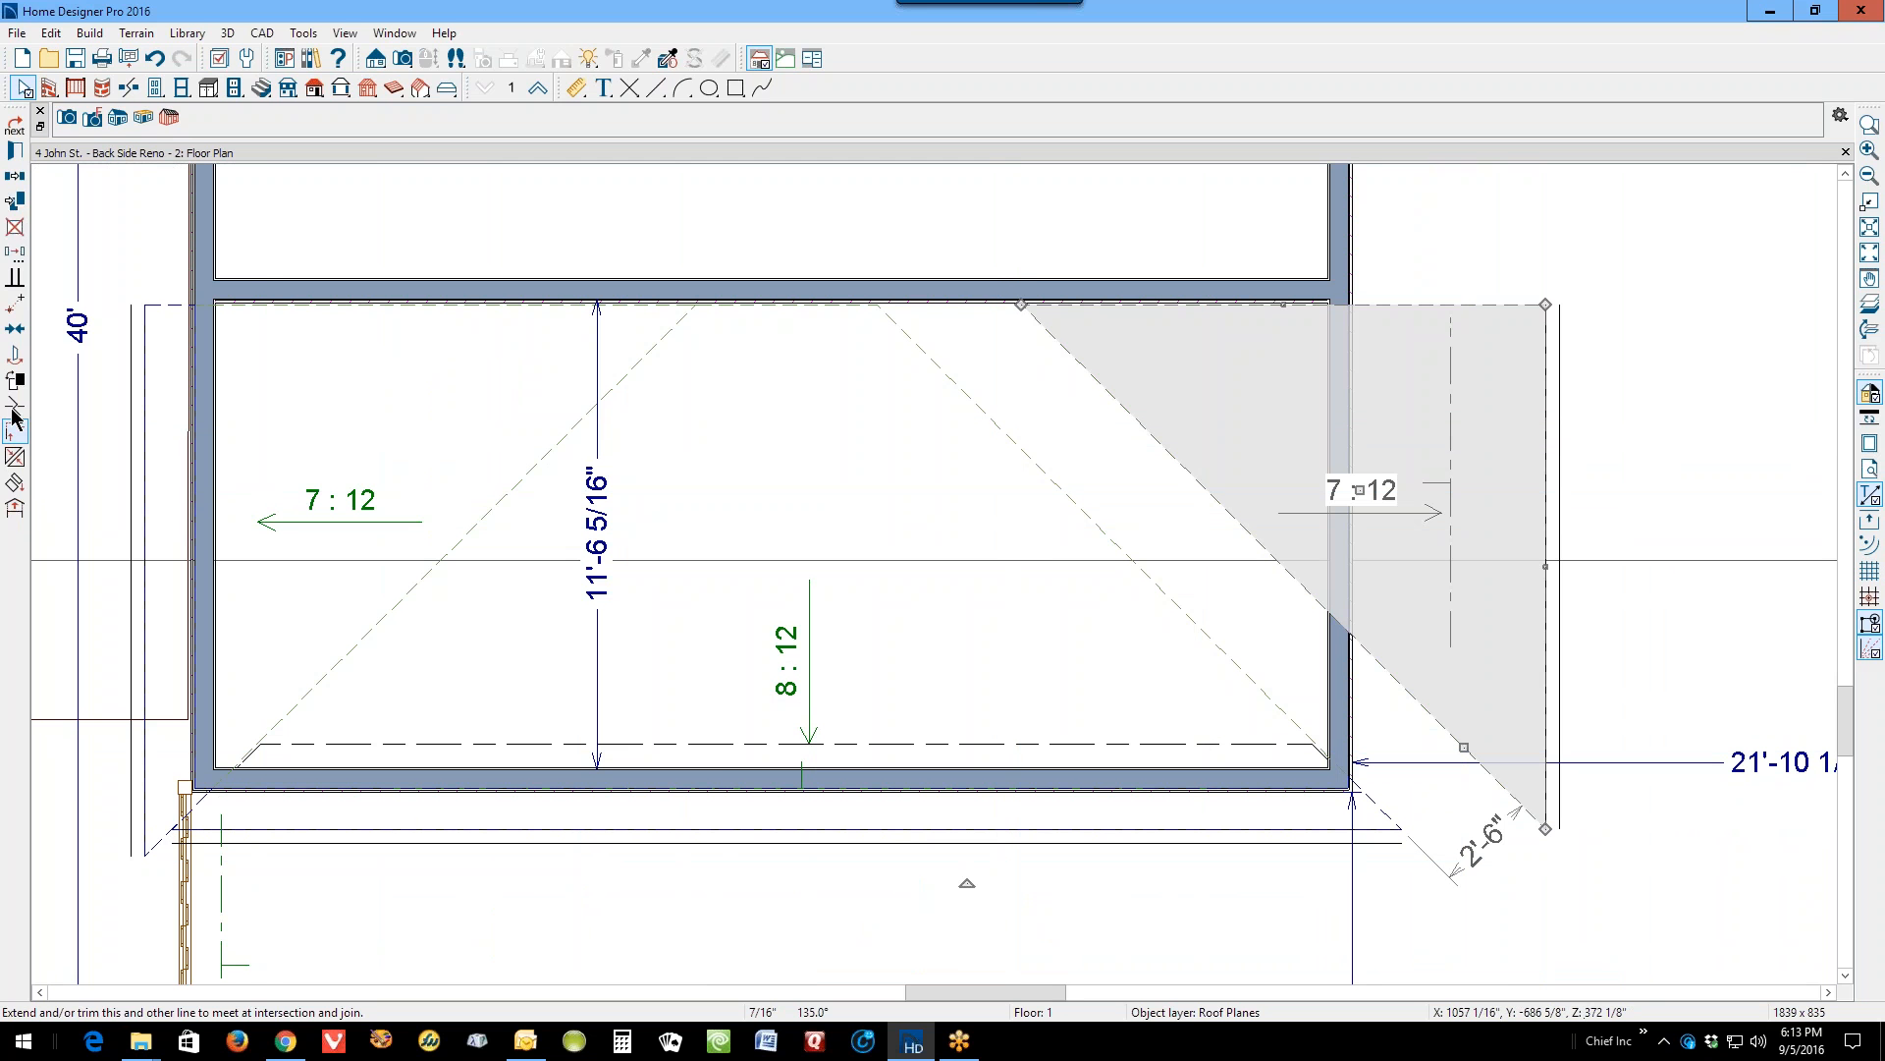
click(14, 305)
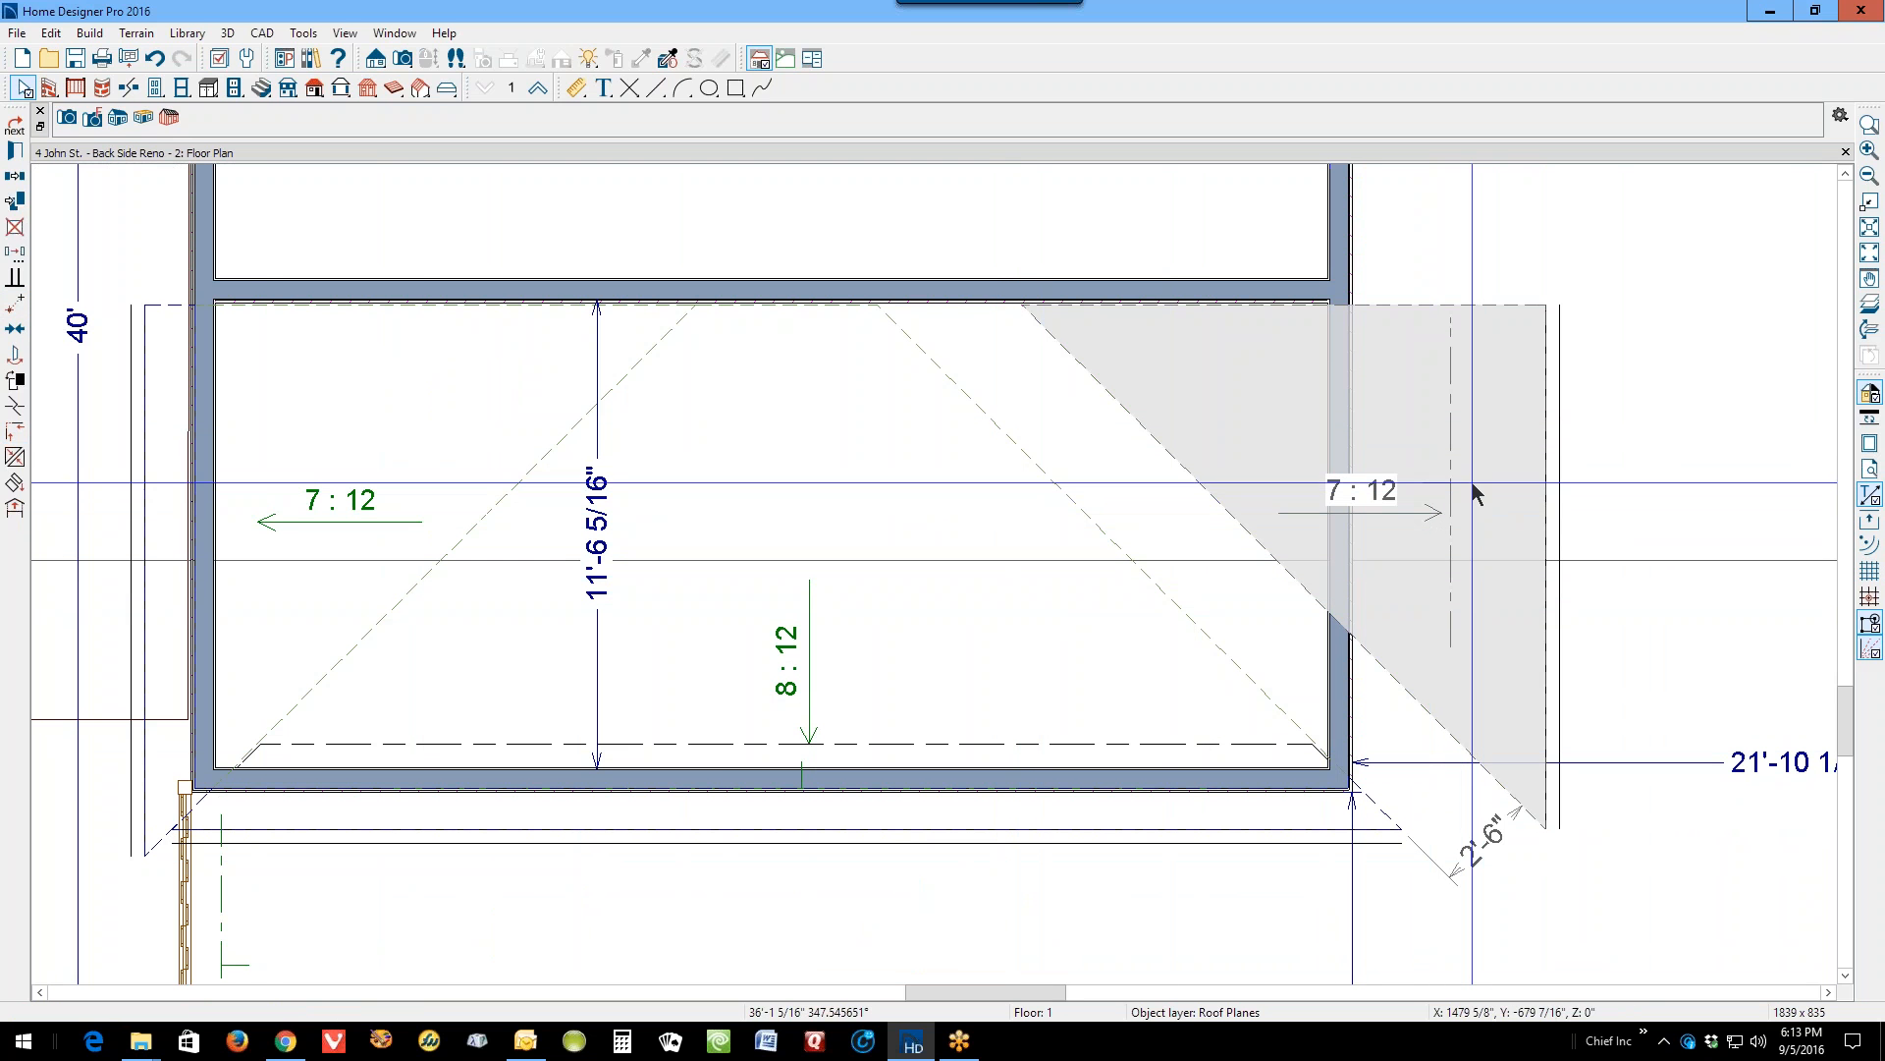
click(1350, 474)
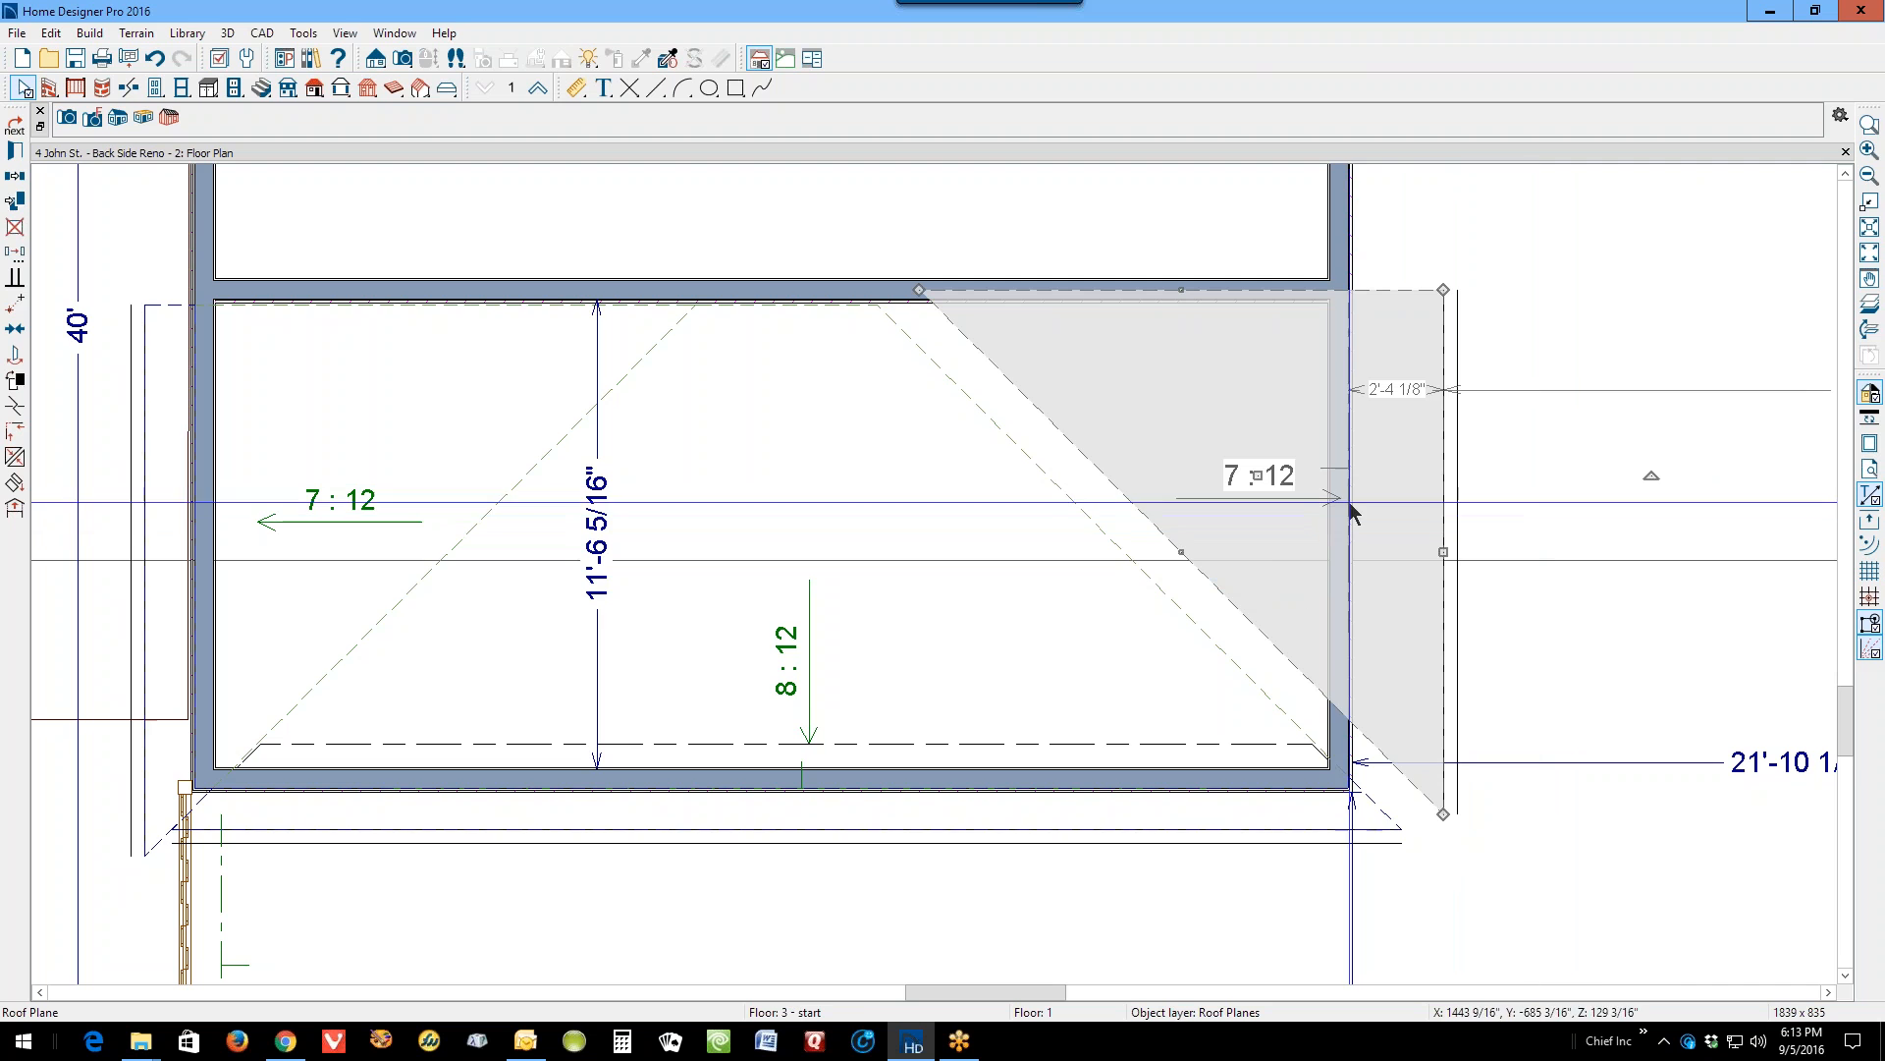
scroll(1351, 484, up, 4)
scroll(1358, 471, up, 1)
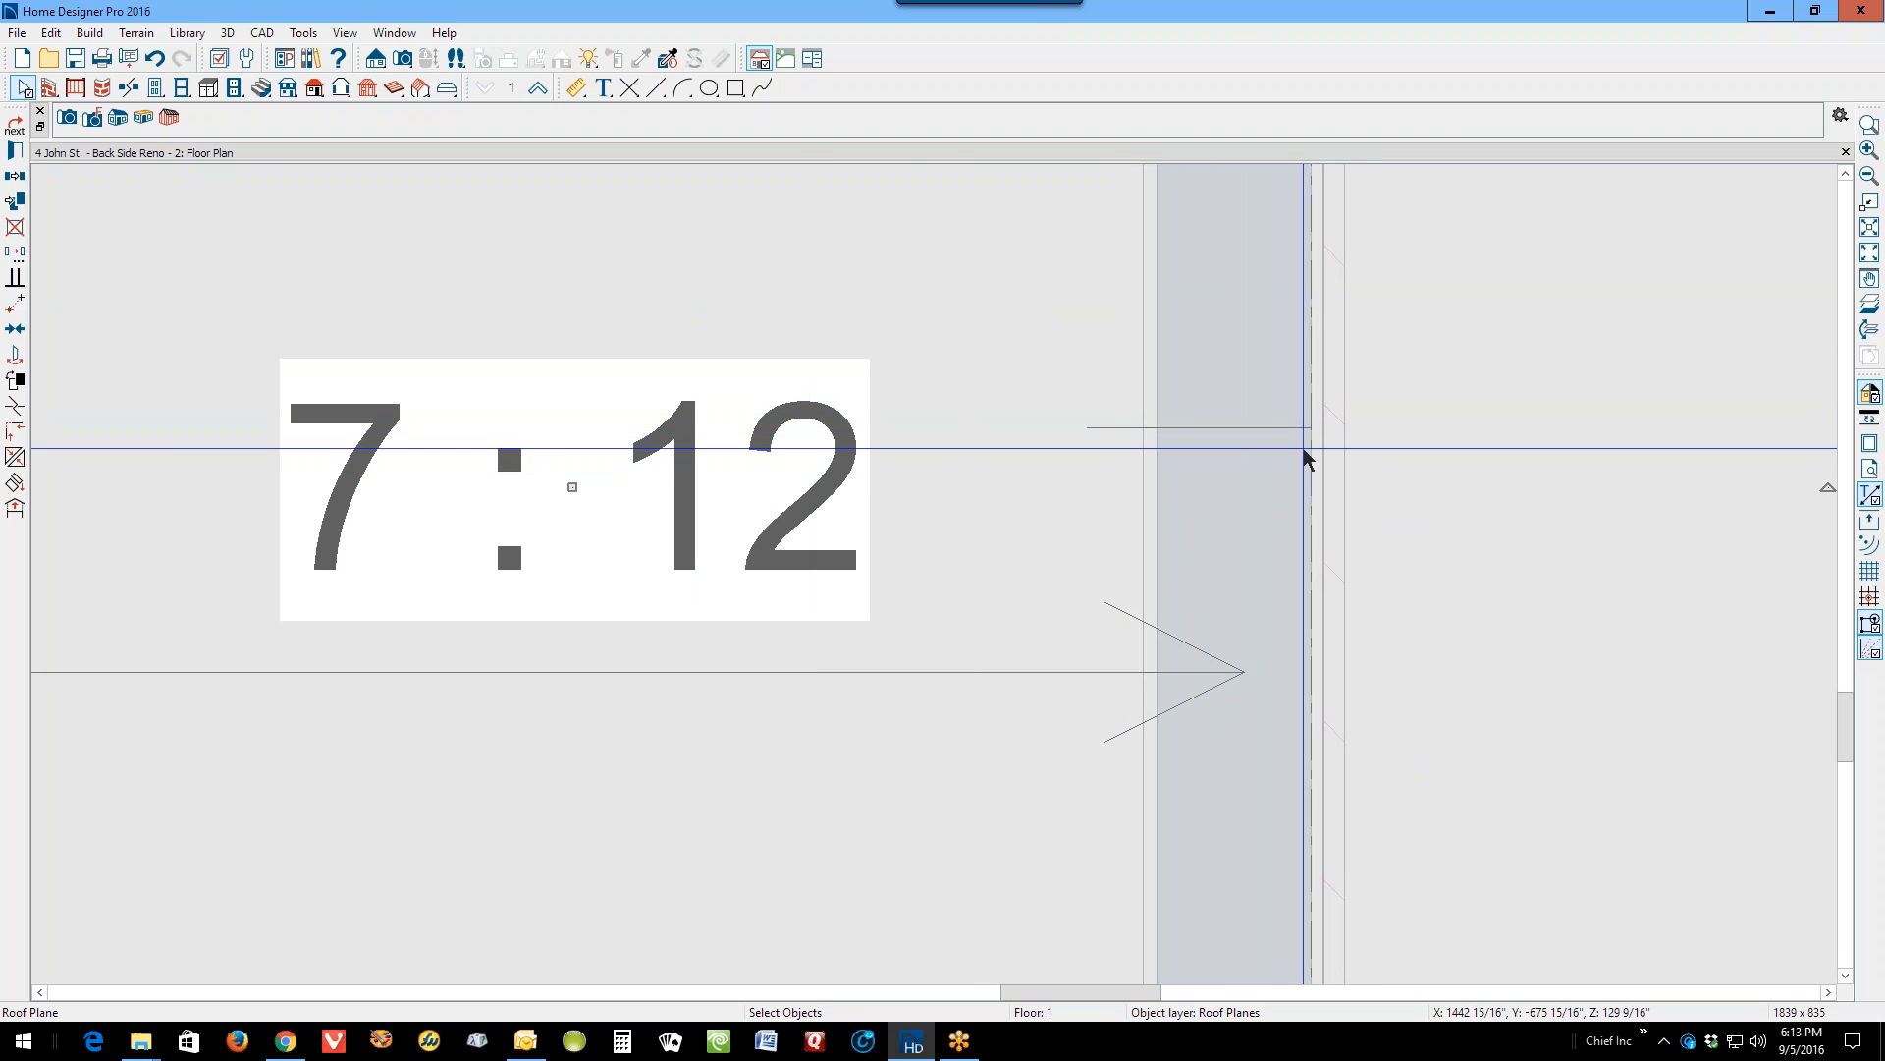
Step: Pull the upper edge of the right-hand 7:12 roof plane down to line up with the dividing wall's lower face
scroll(1305, 458, down, 4)
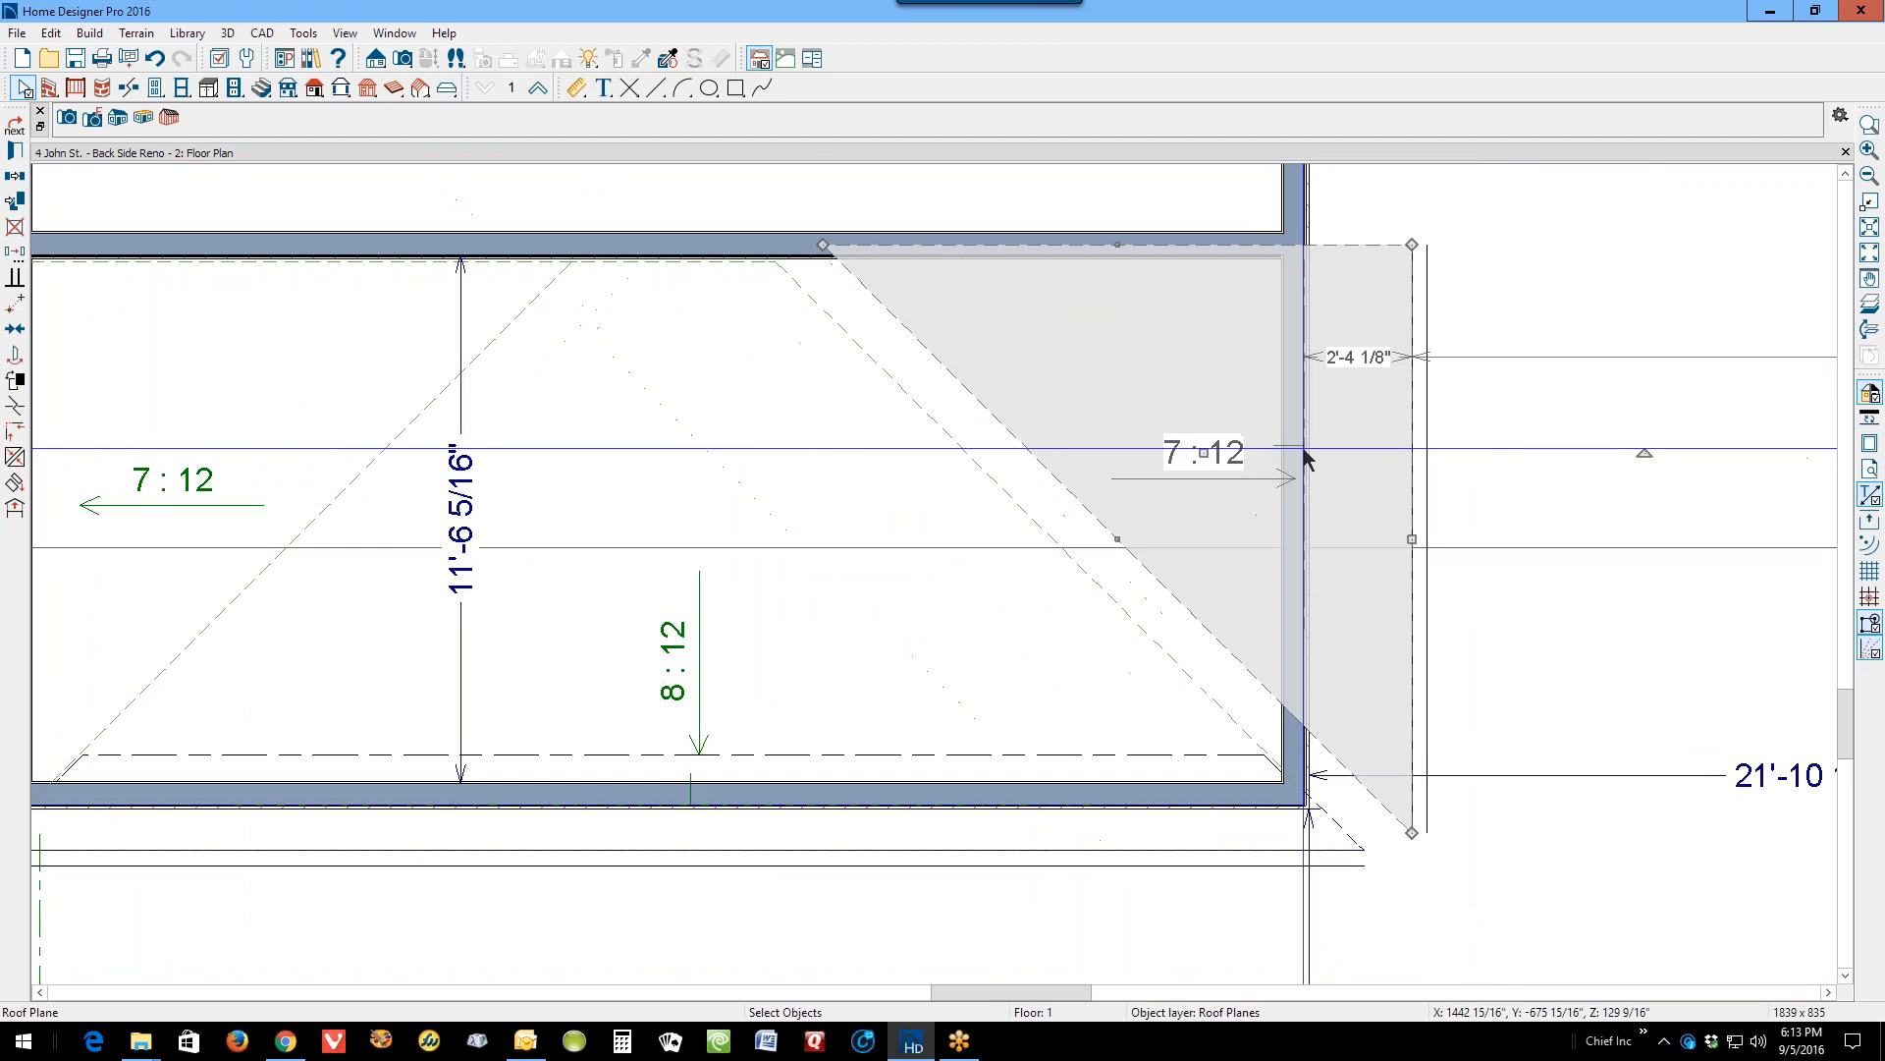
scroll(1305, 458, up, 1)
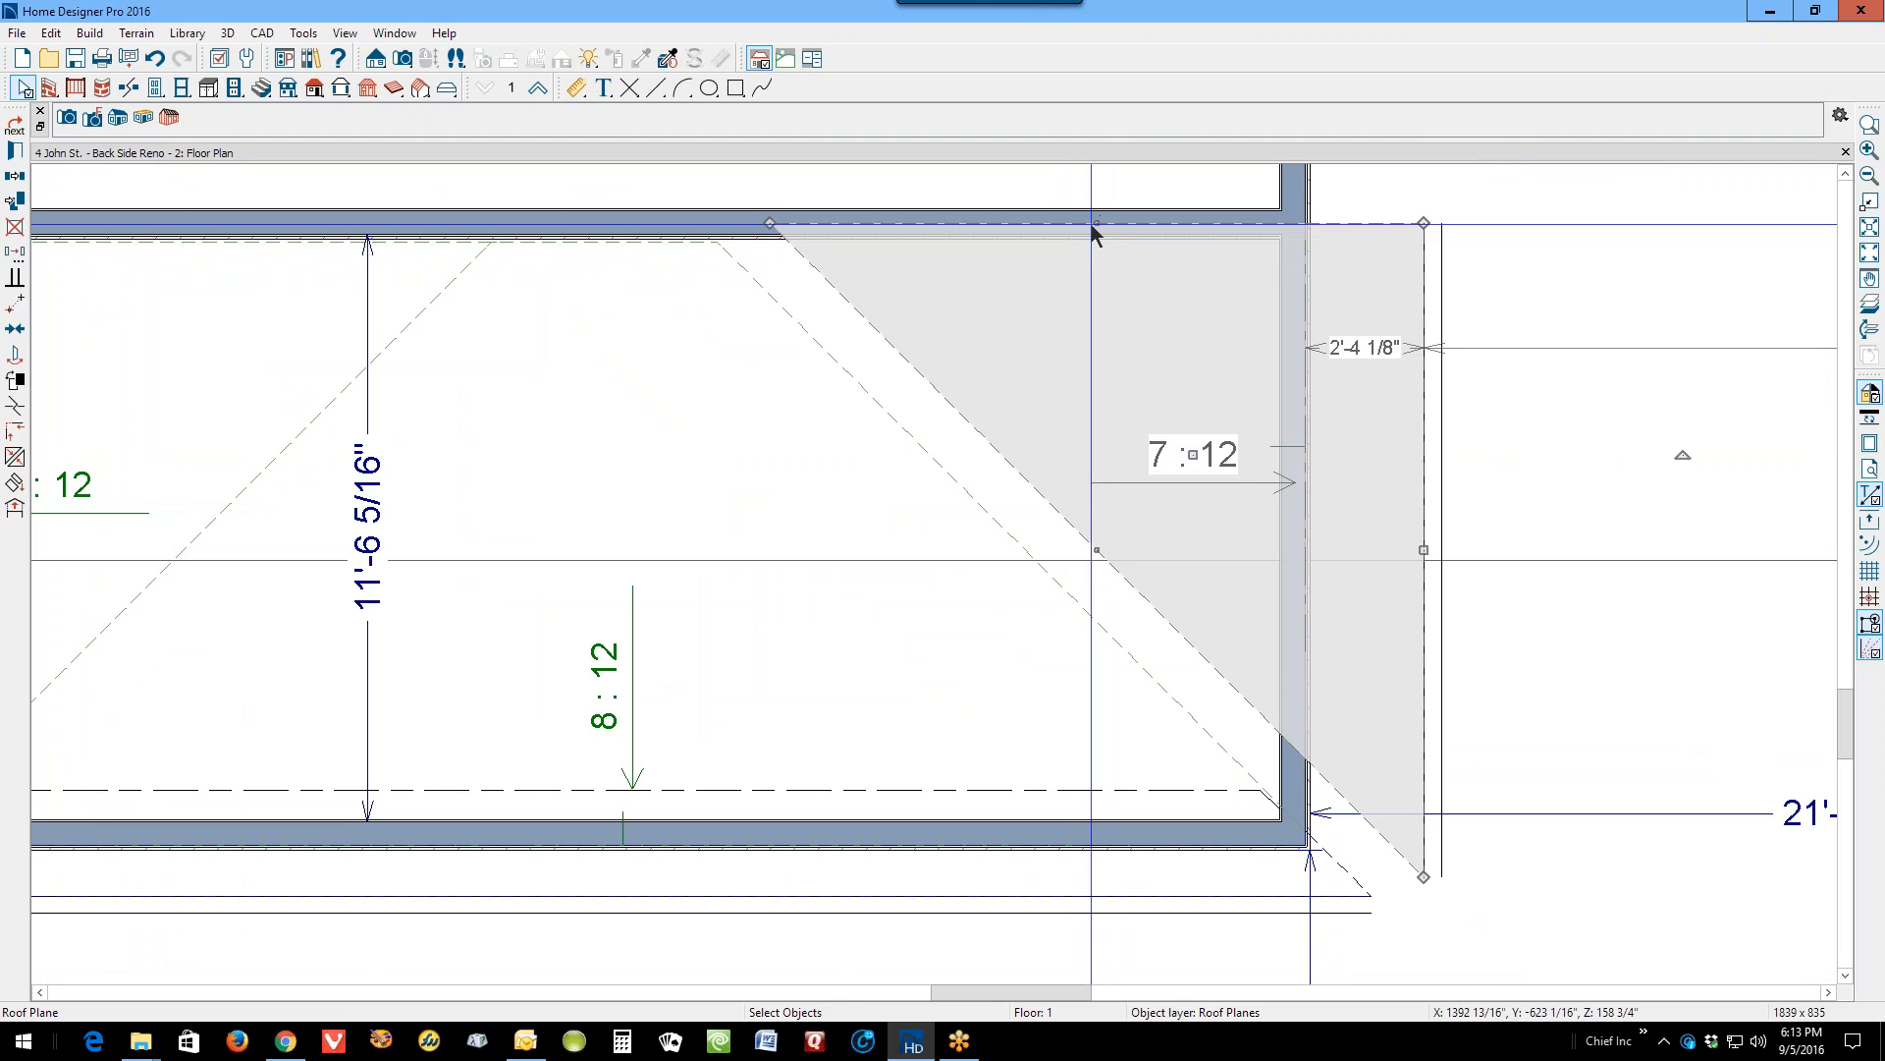
drag(1097, 218, 1100, 244)
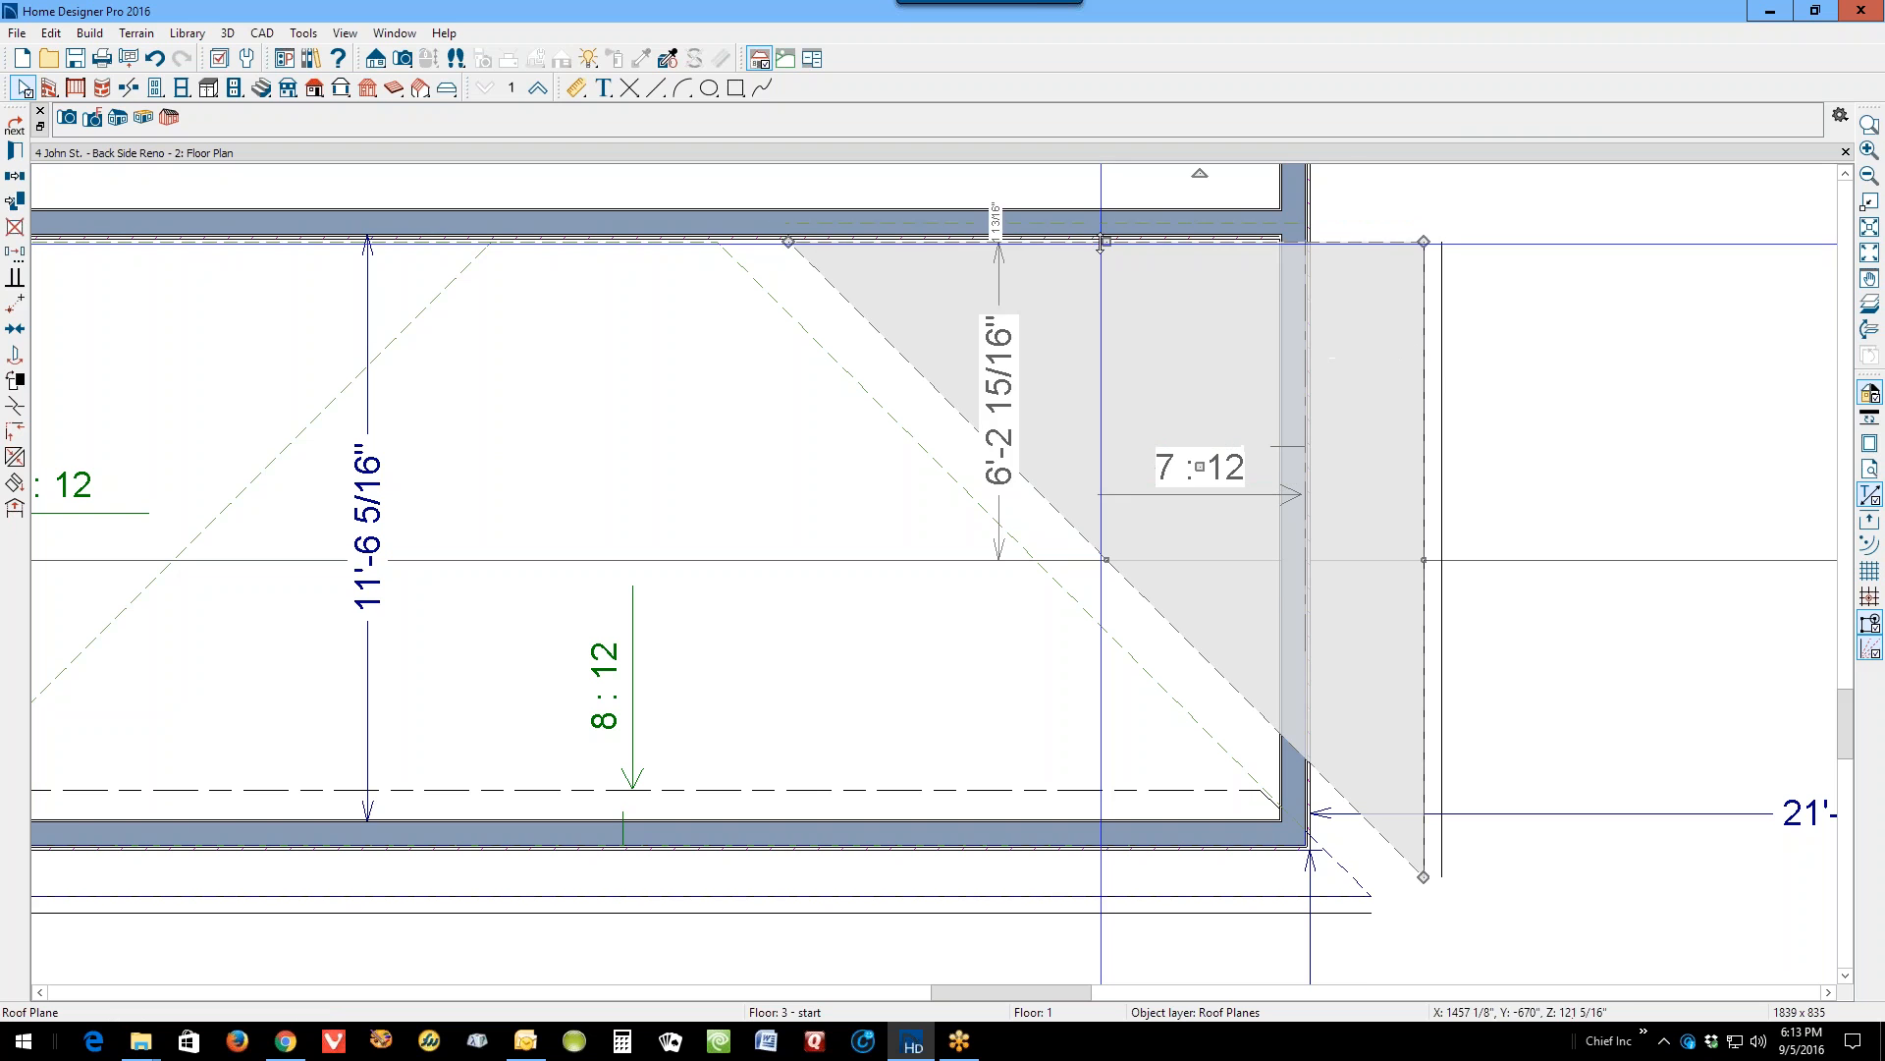
Step: Review the baseline height and pitch of the right-hand 7:12 roof plane without changing them
scroll(1487, 714, down, 1)
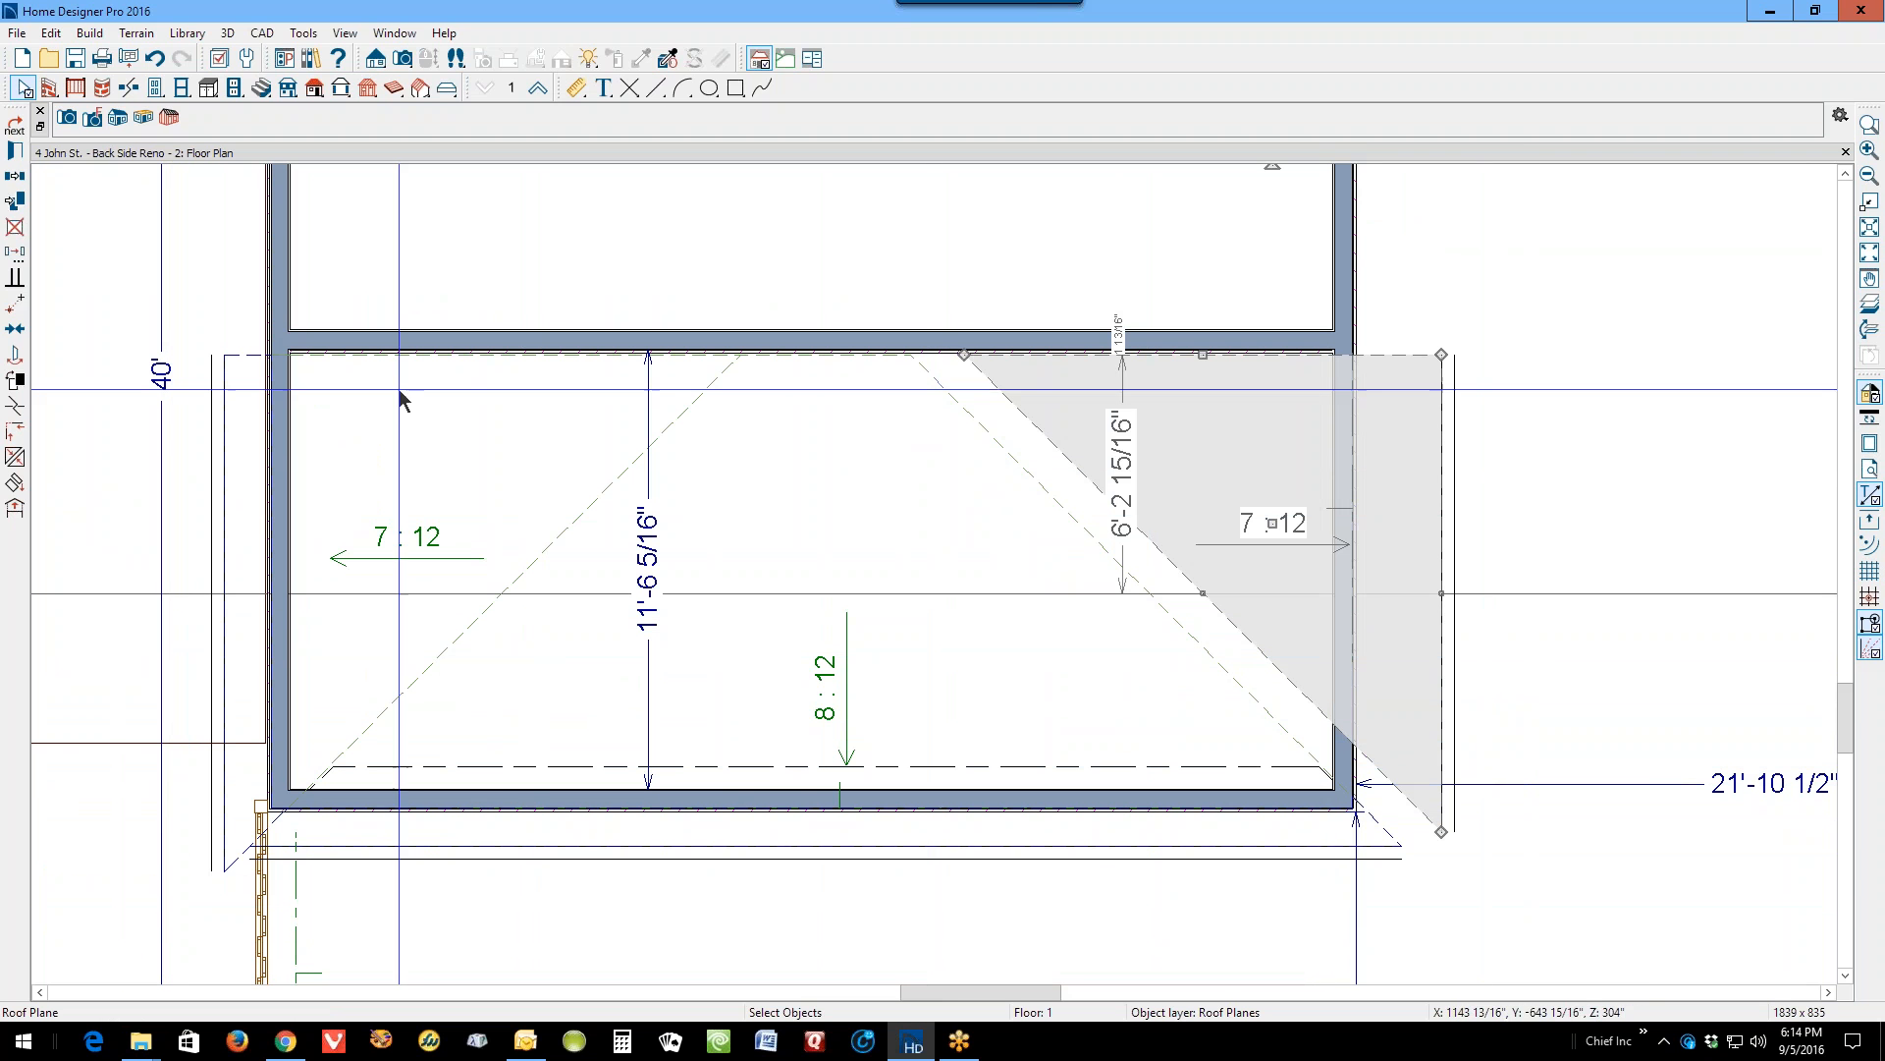
click(14, 155)
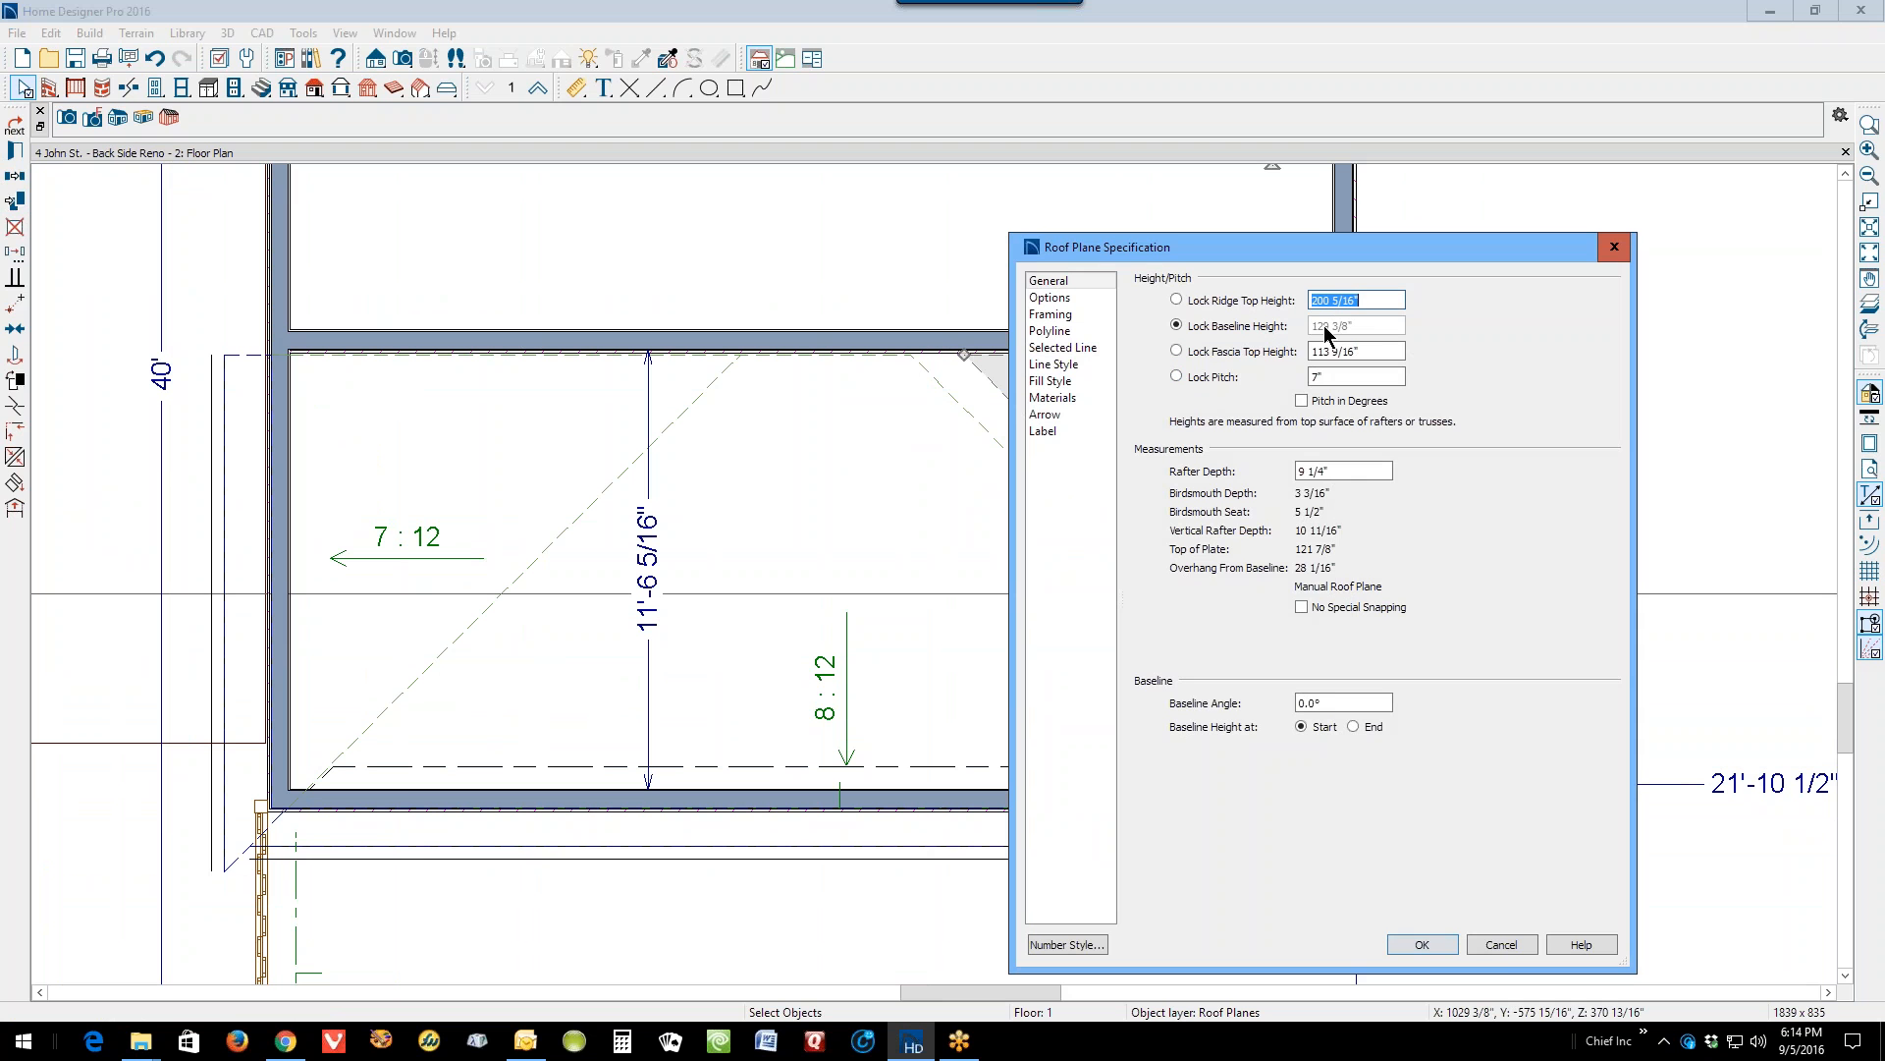
click(1500, 944)
Step: Copy the baseline height value from the middle 8:12 roof plane's specification, then leave it without saving changes
click(1210, 862)
click(1210, 862)
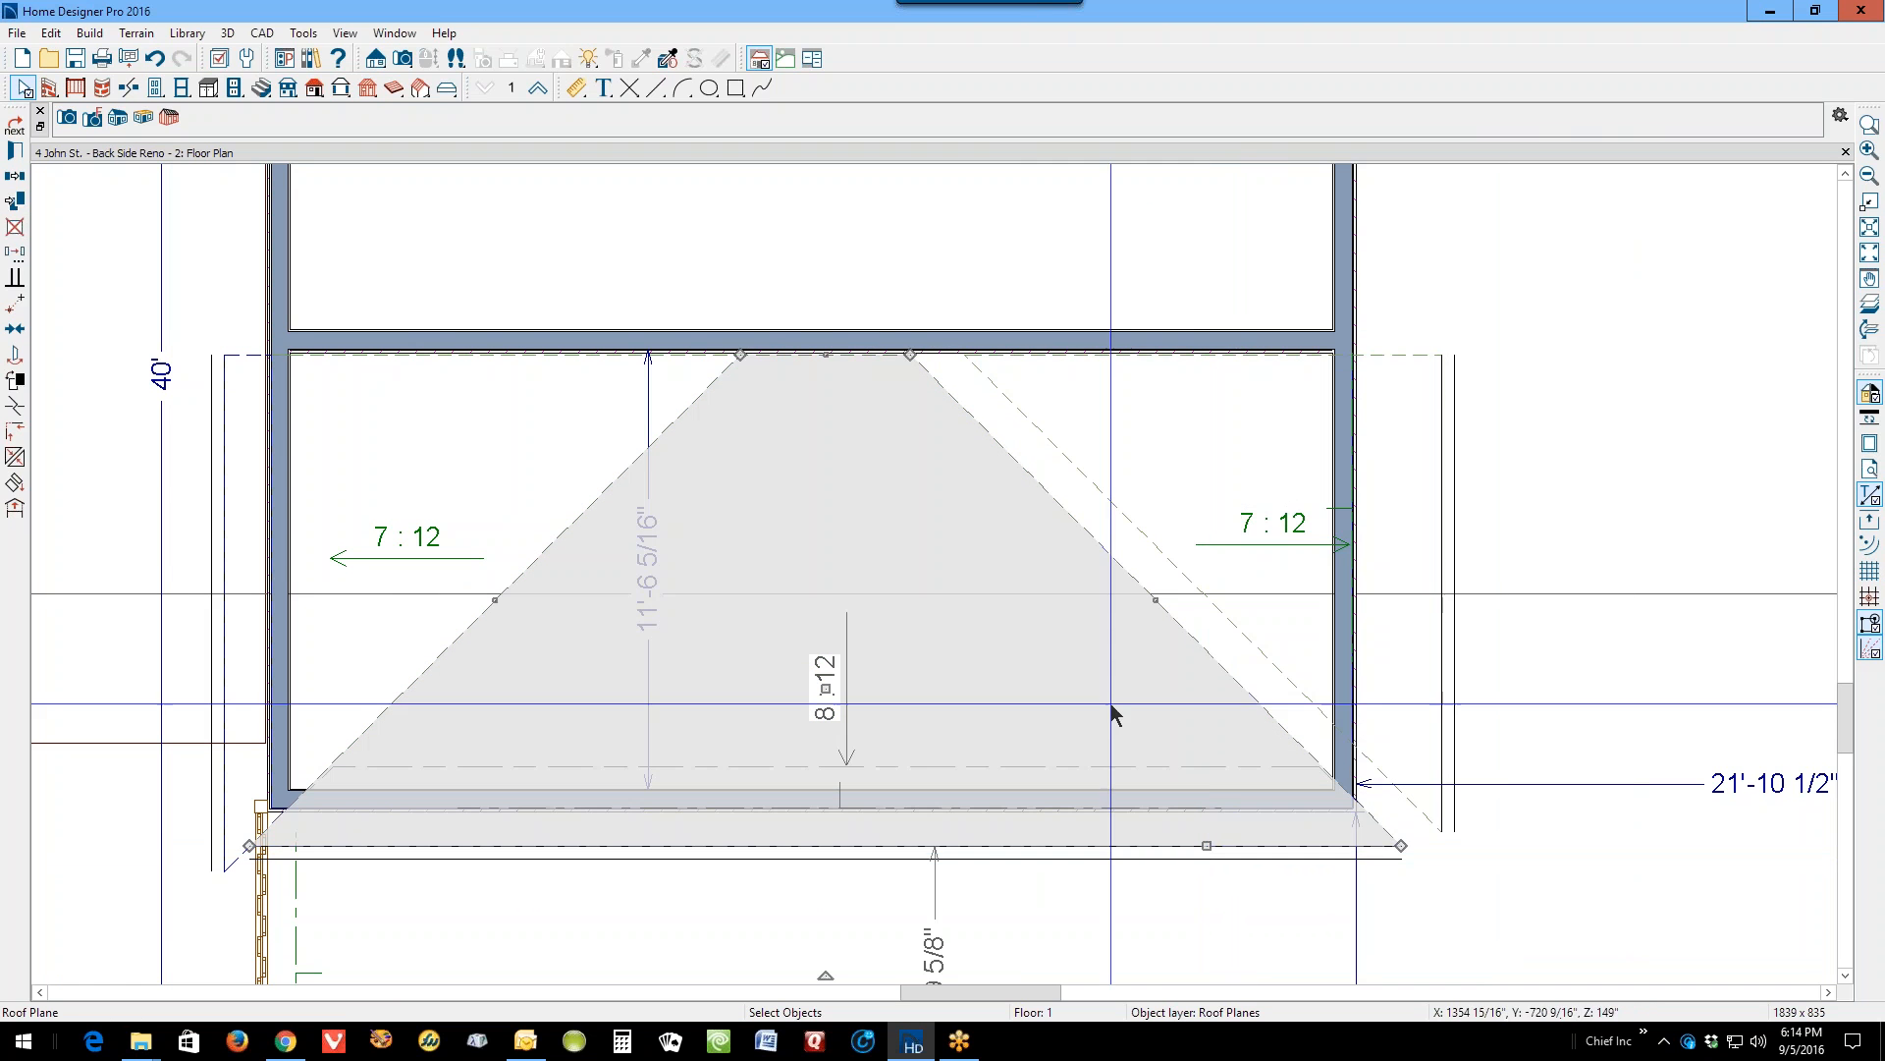
click(14, 154)
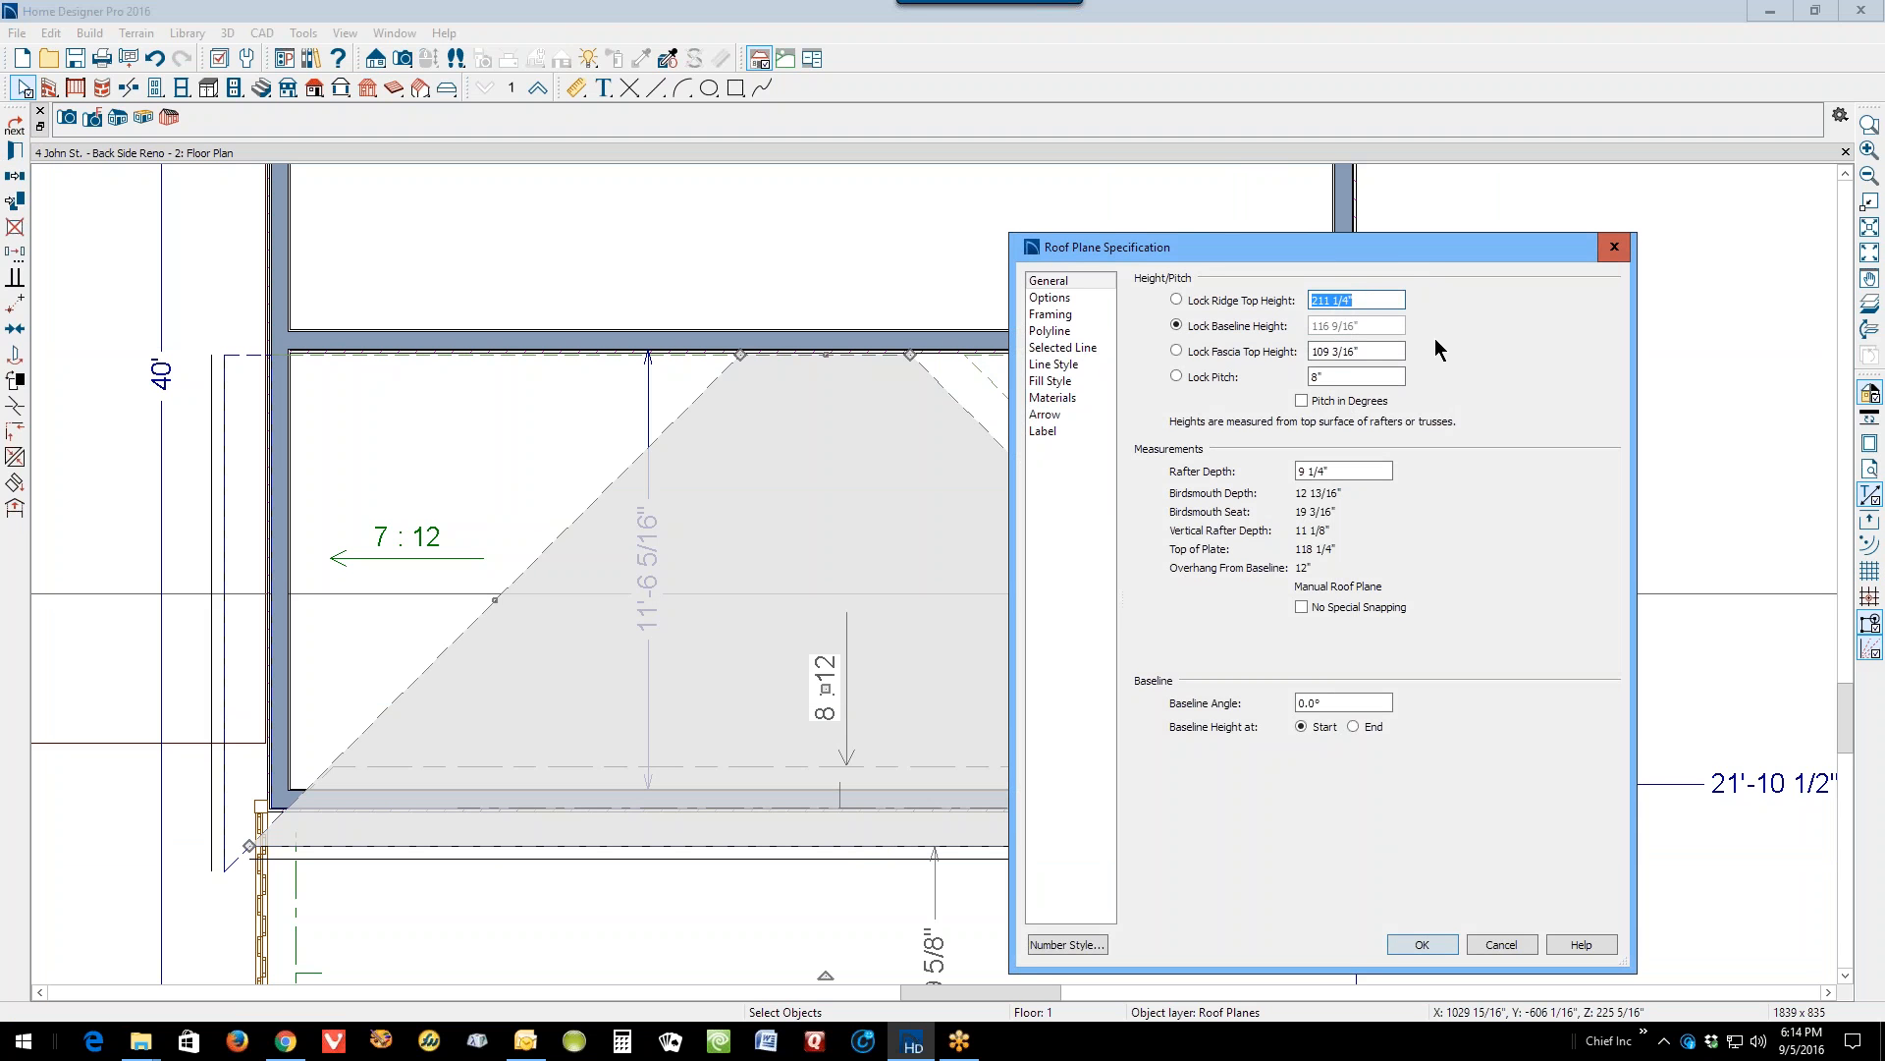
click(1178, 377)
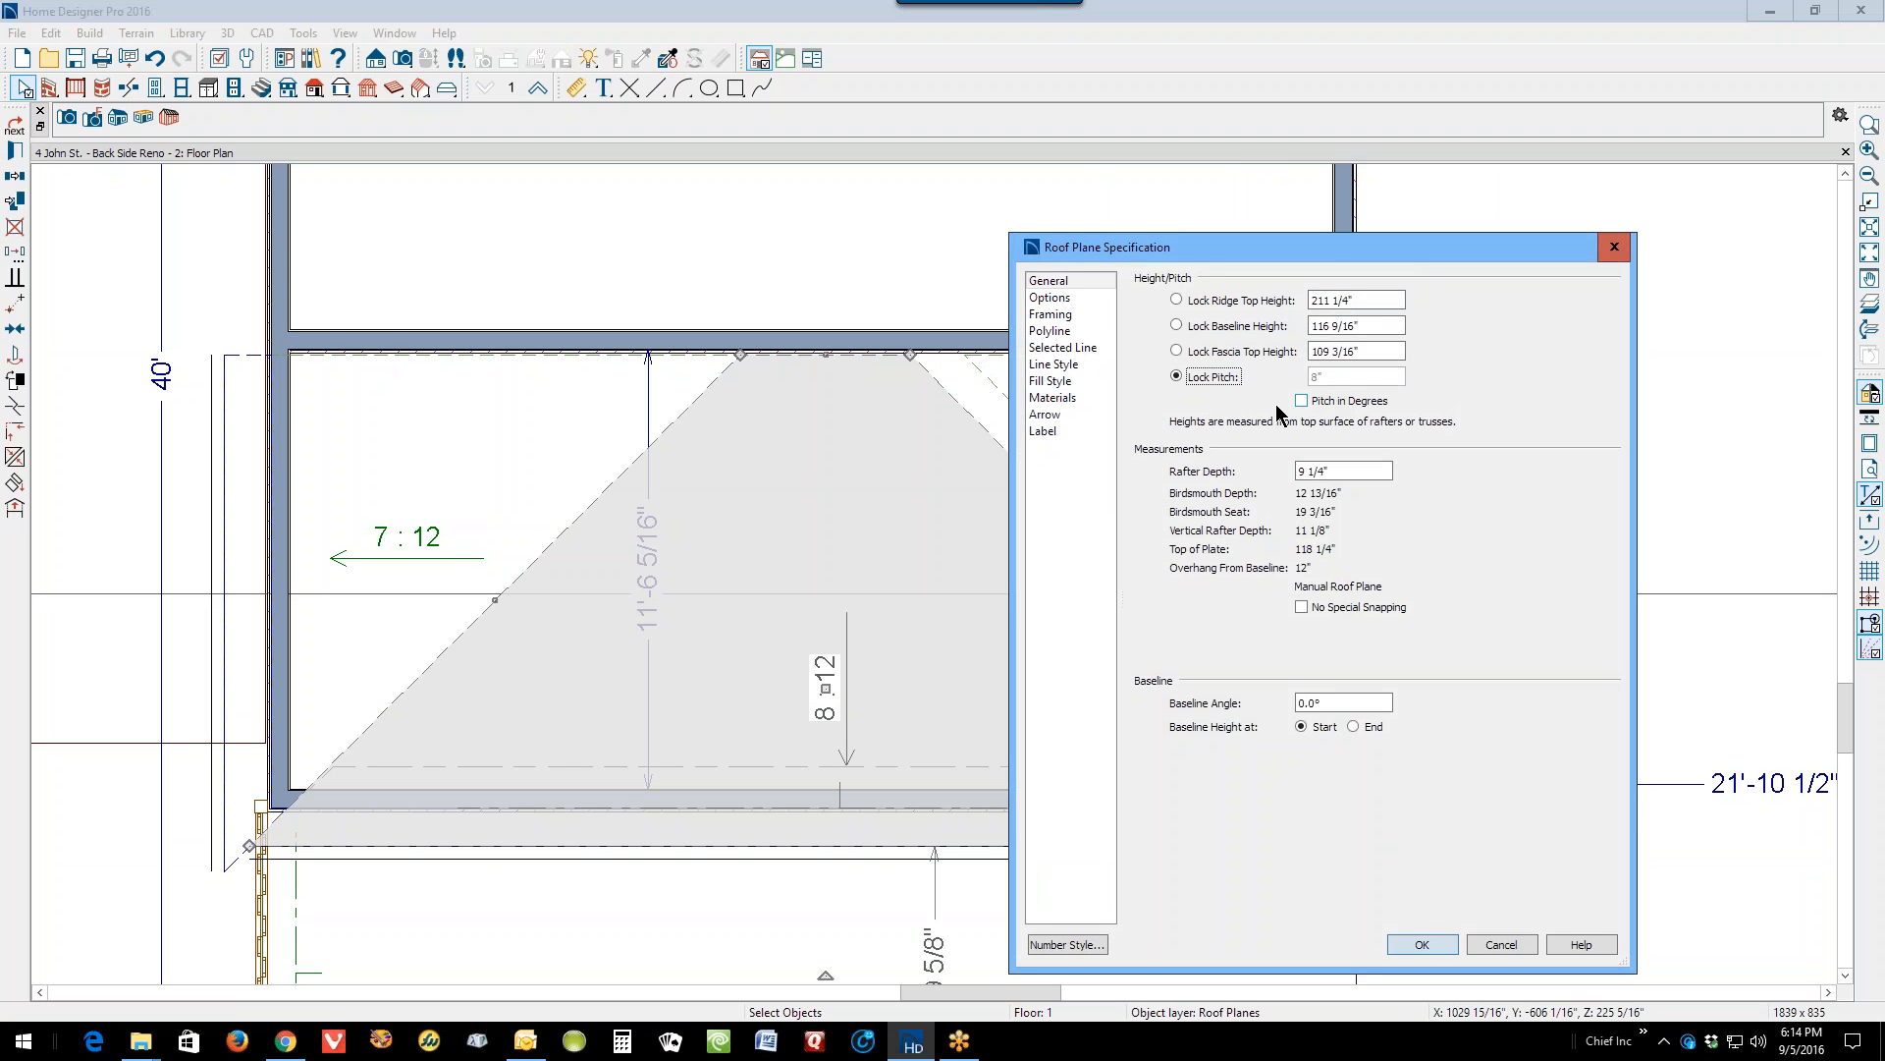
key(Tab)
right_click(1336, 325)
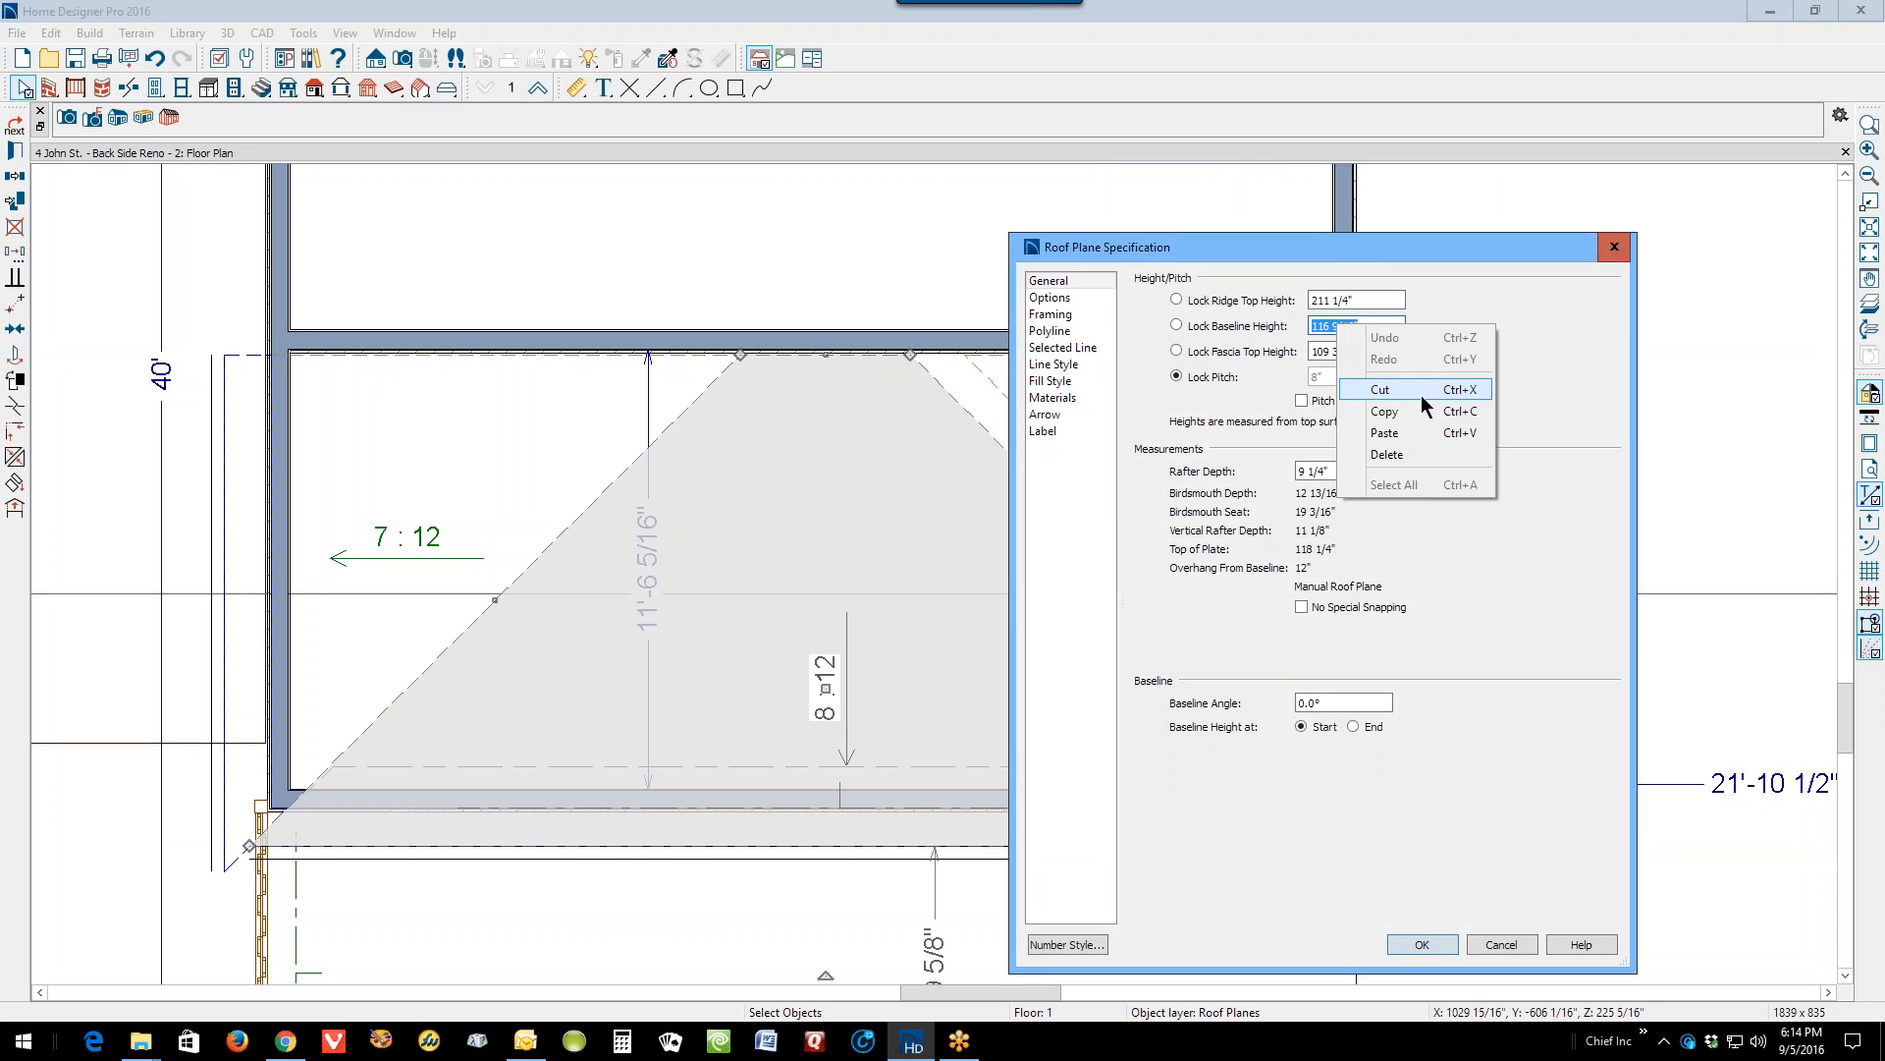
click(1423, 414)
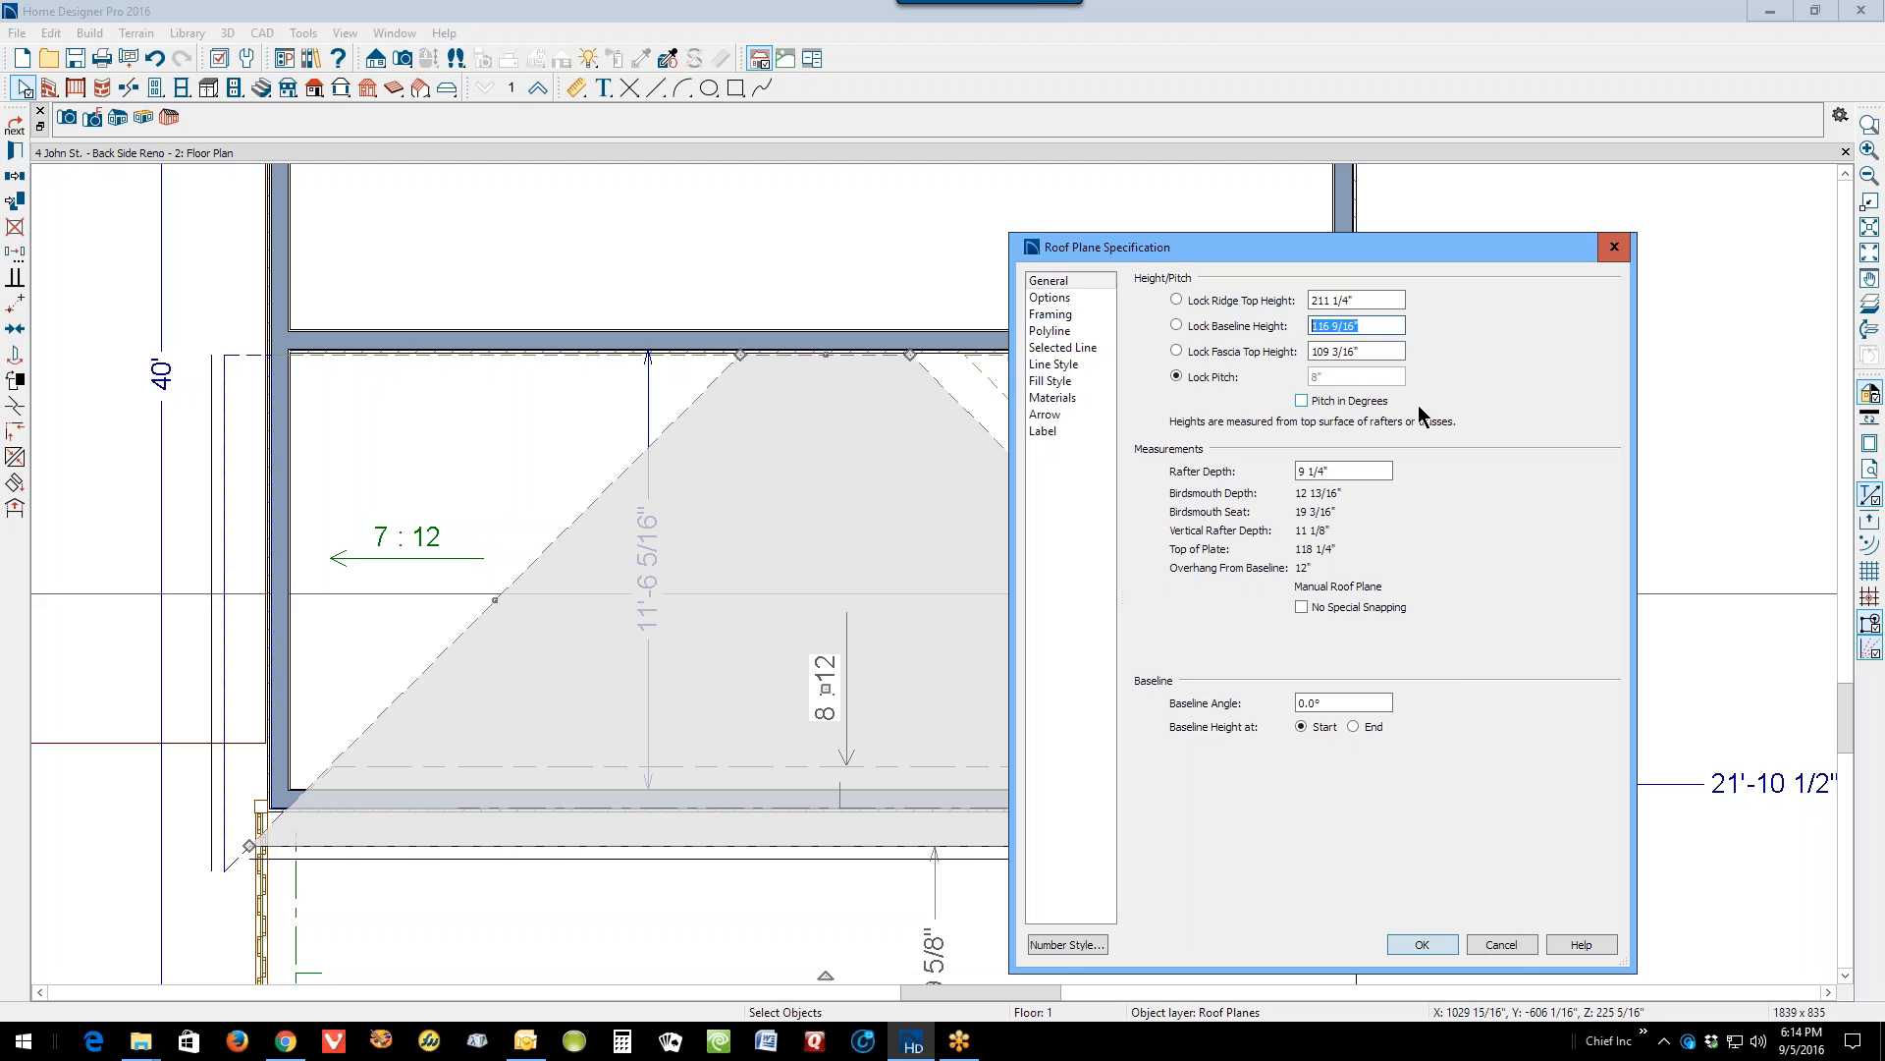
click(1501, 945)
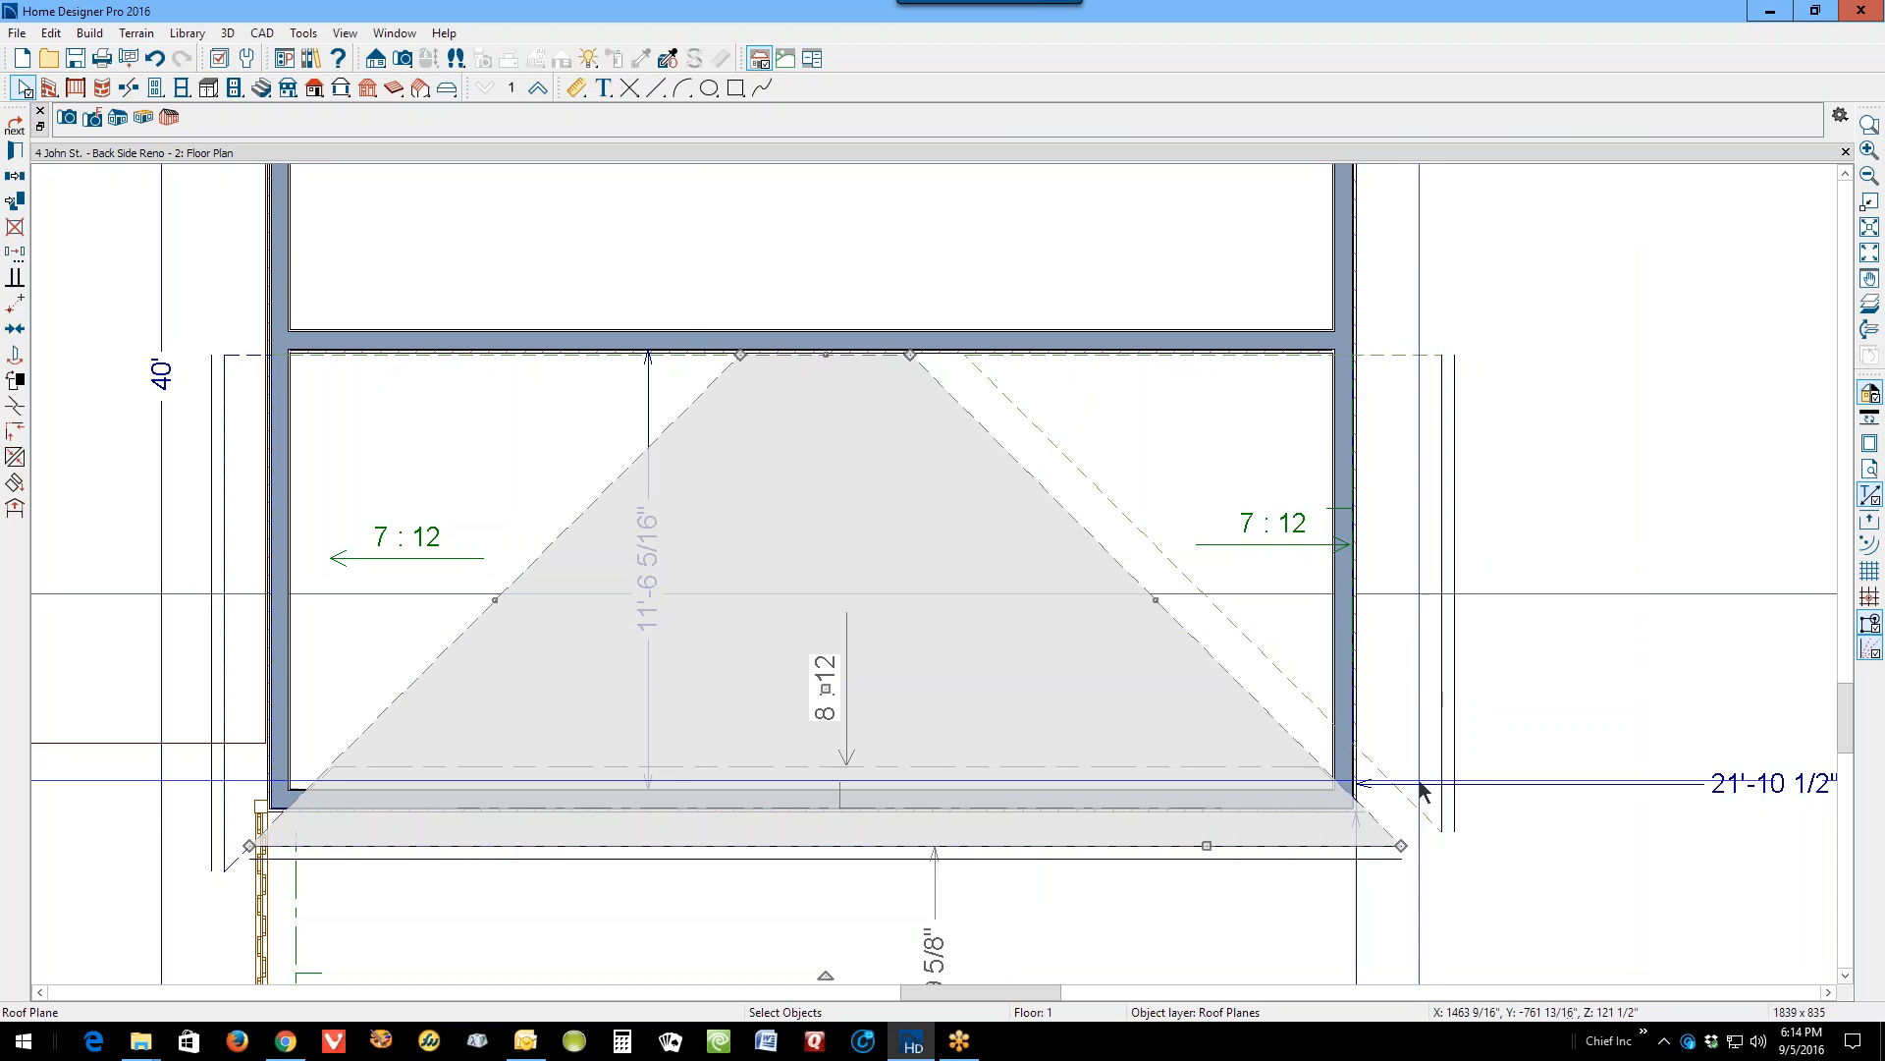
Step: Lock the pitch of the right-hand 7:12 roof plane and set its baseline height to the copied 116 9/16"
click(1414, 812)
click(1401, 685)
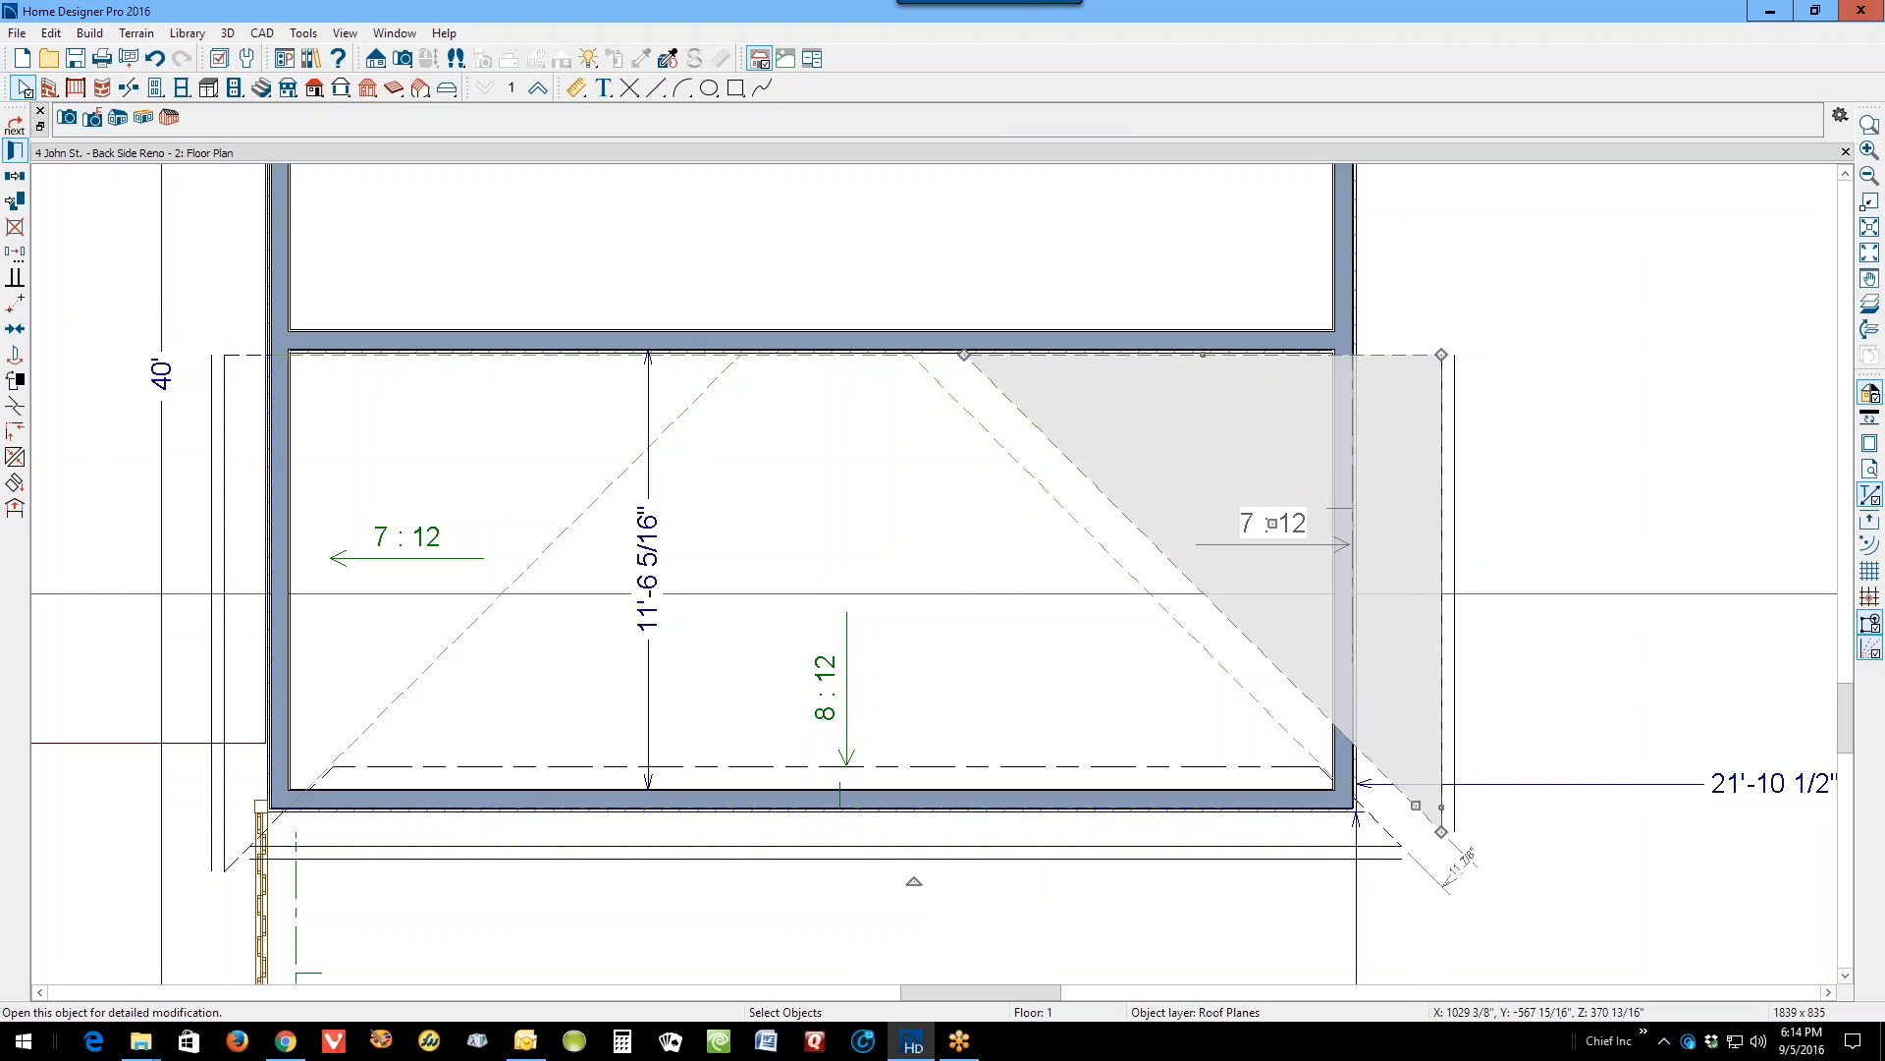
click(15, 150)
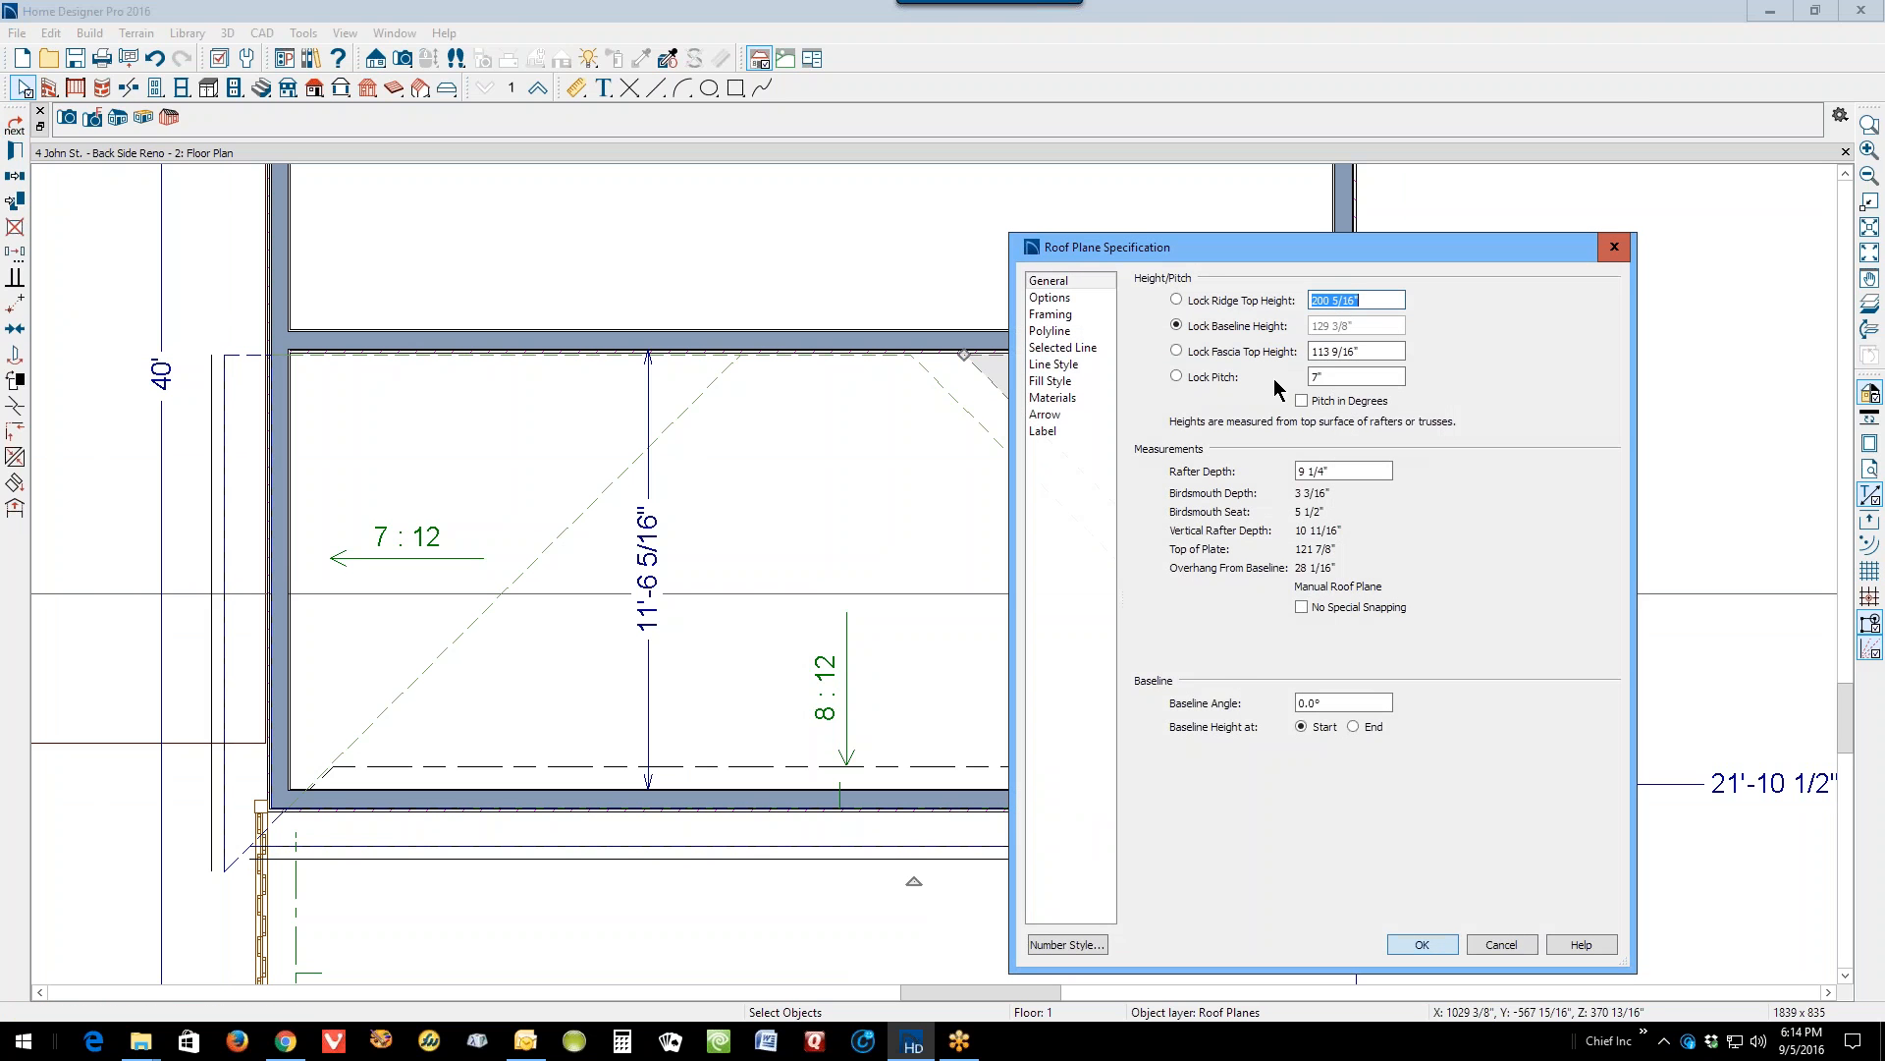
click(1216, 377)
click(1390, 325)
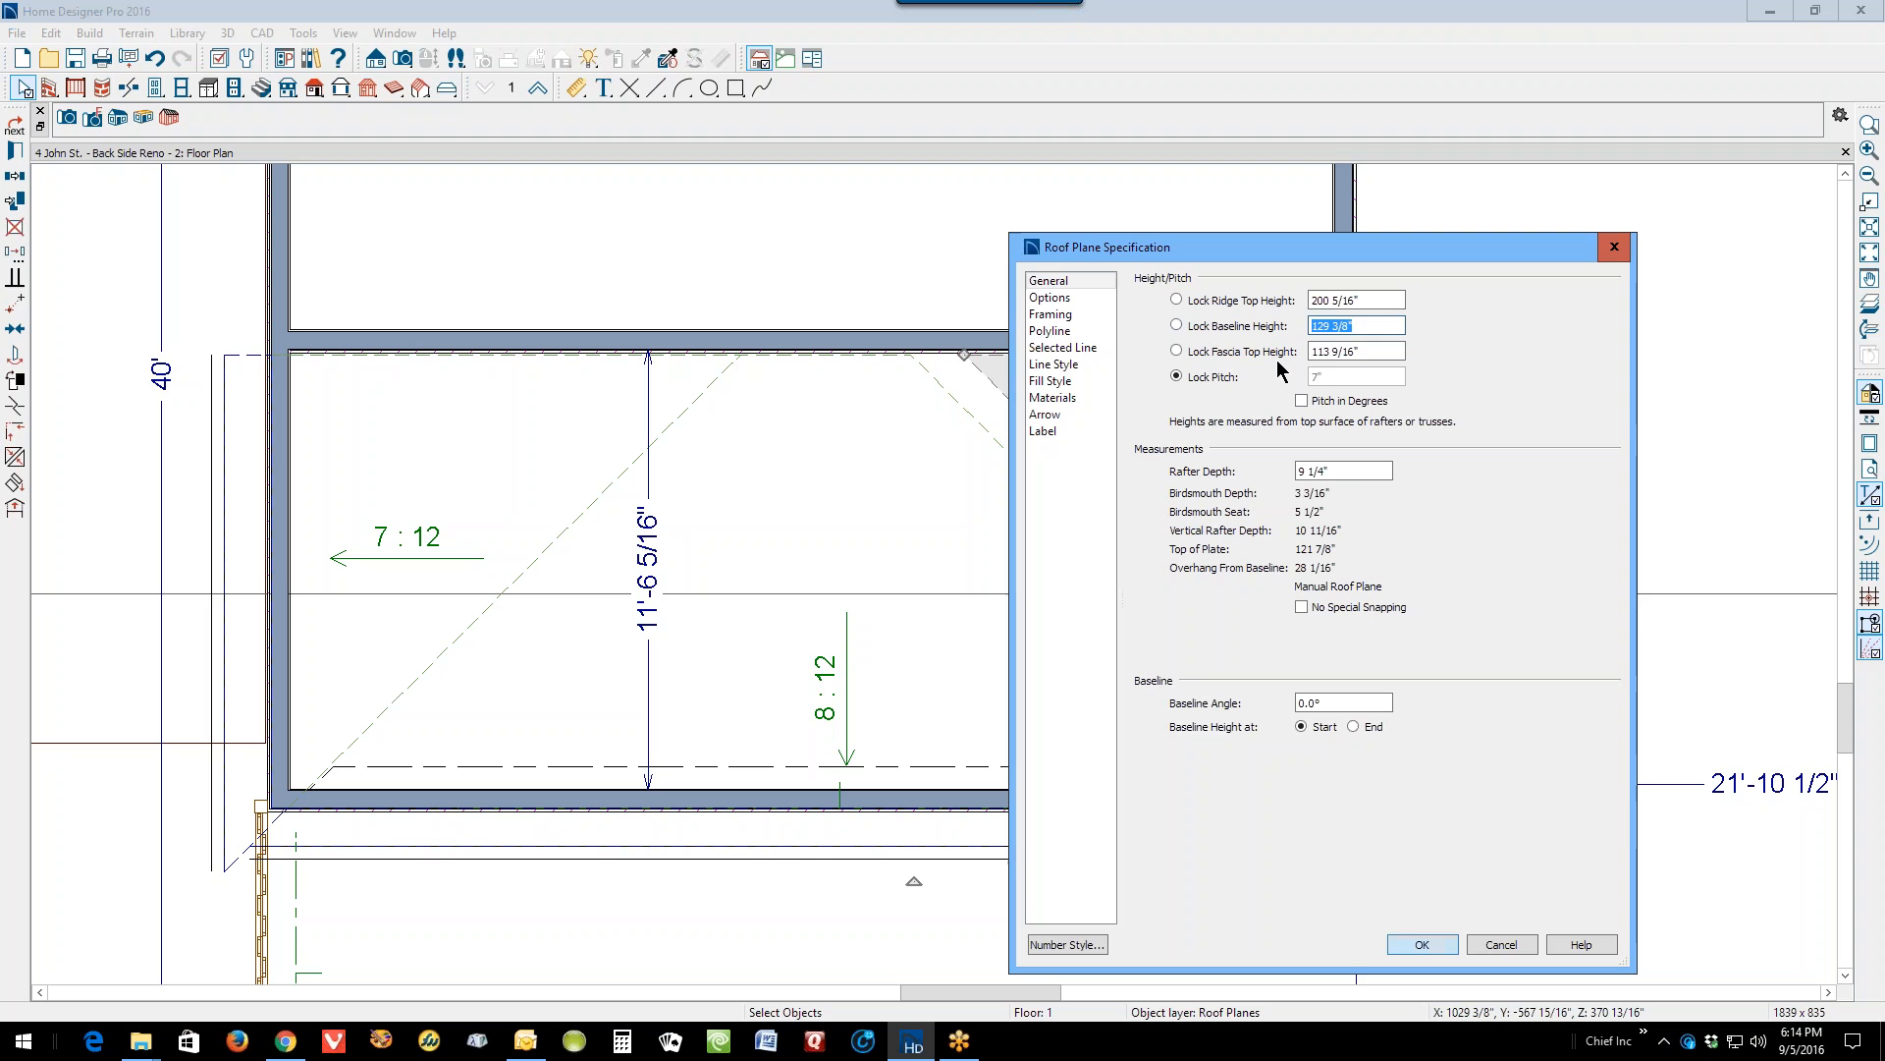
key(ctrl+v)
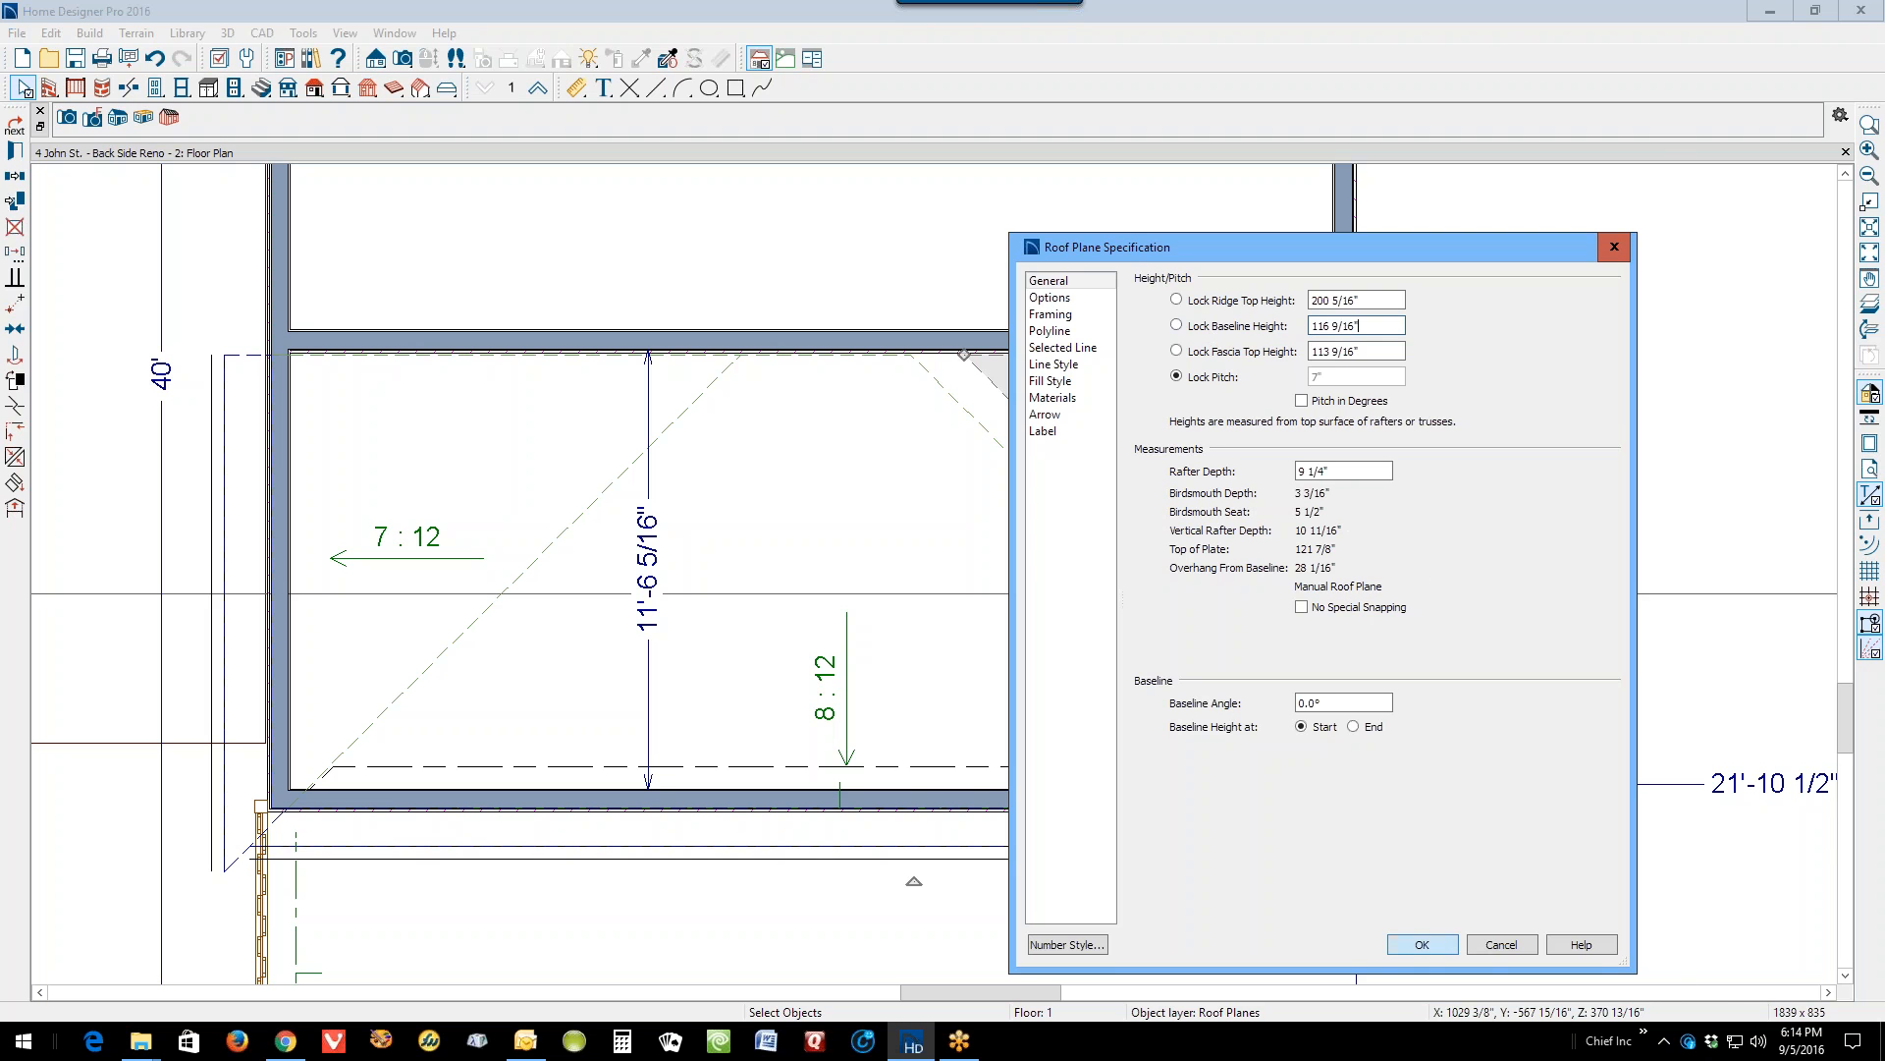
click(1419, 943)
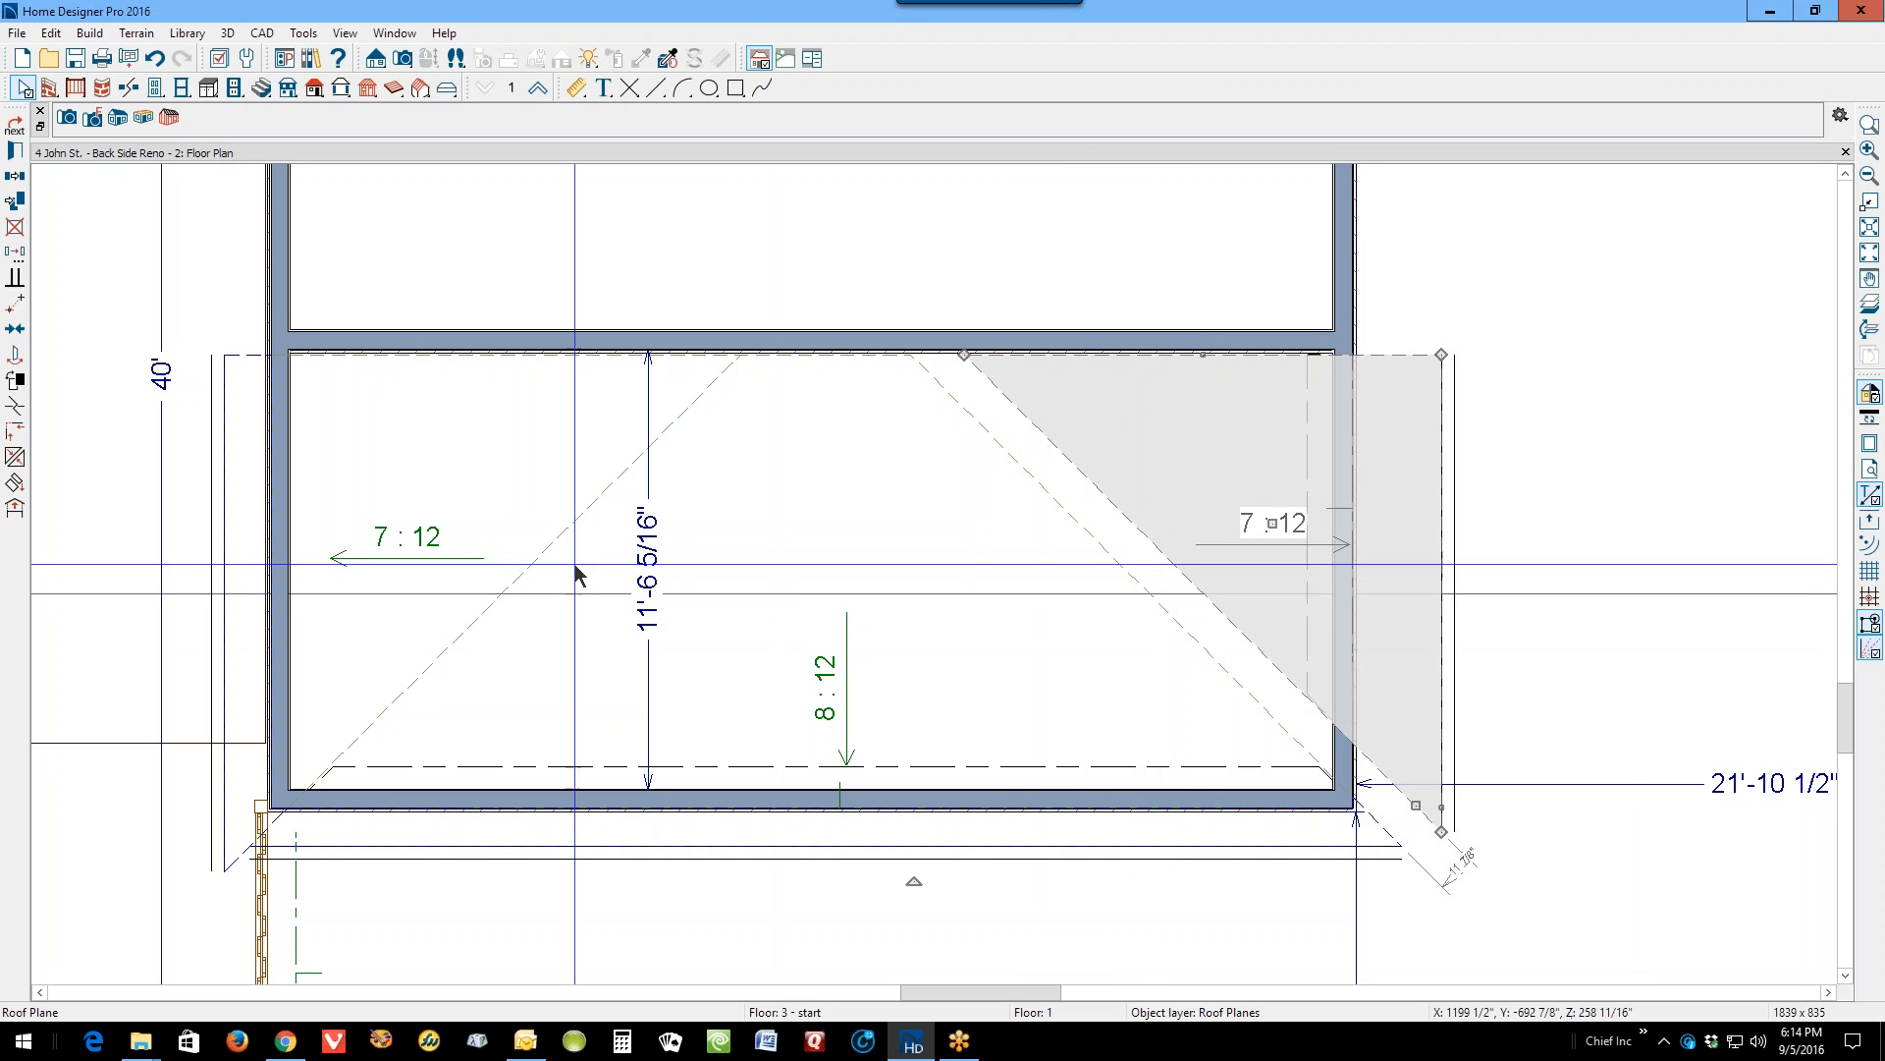
Step: Move the left-hand 7:12 roof plane away from the building into the open area beyond the right exterior wall
right_click(231, 644)
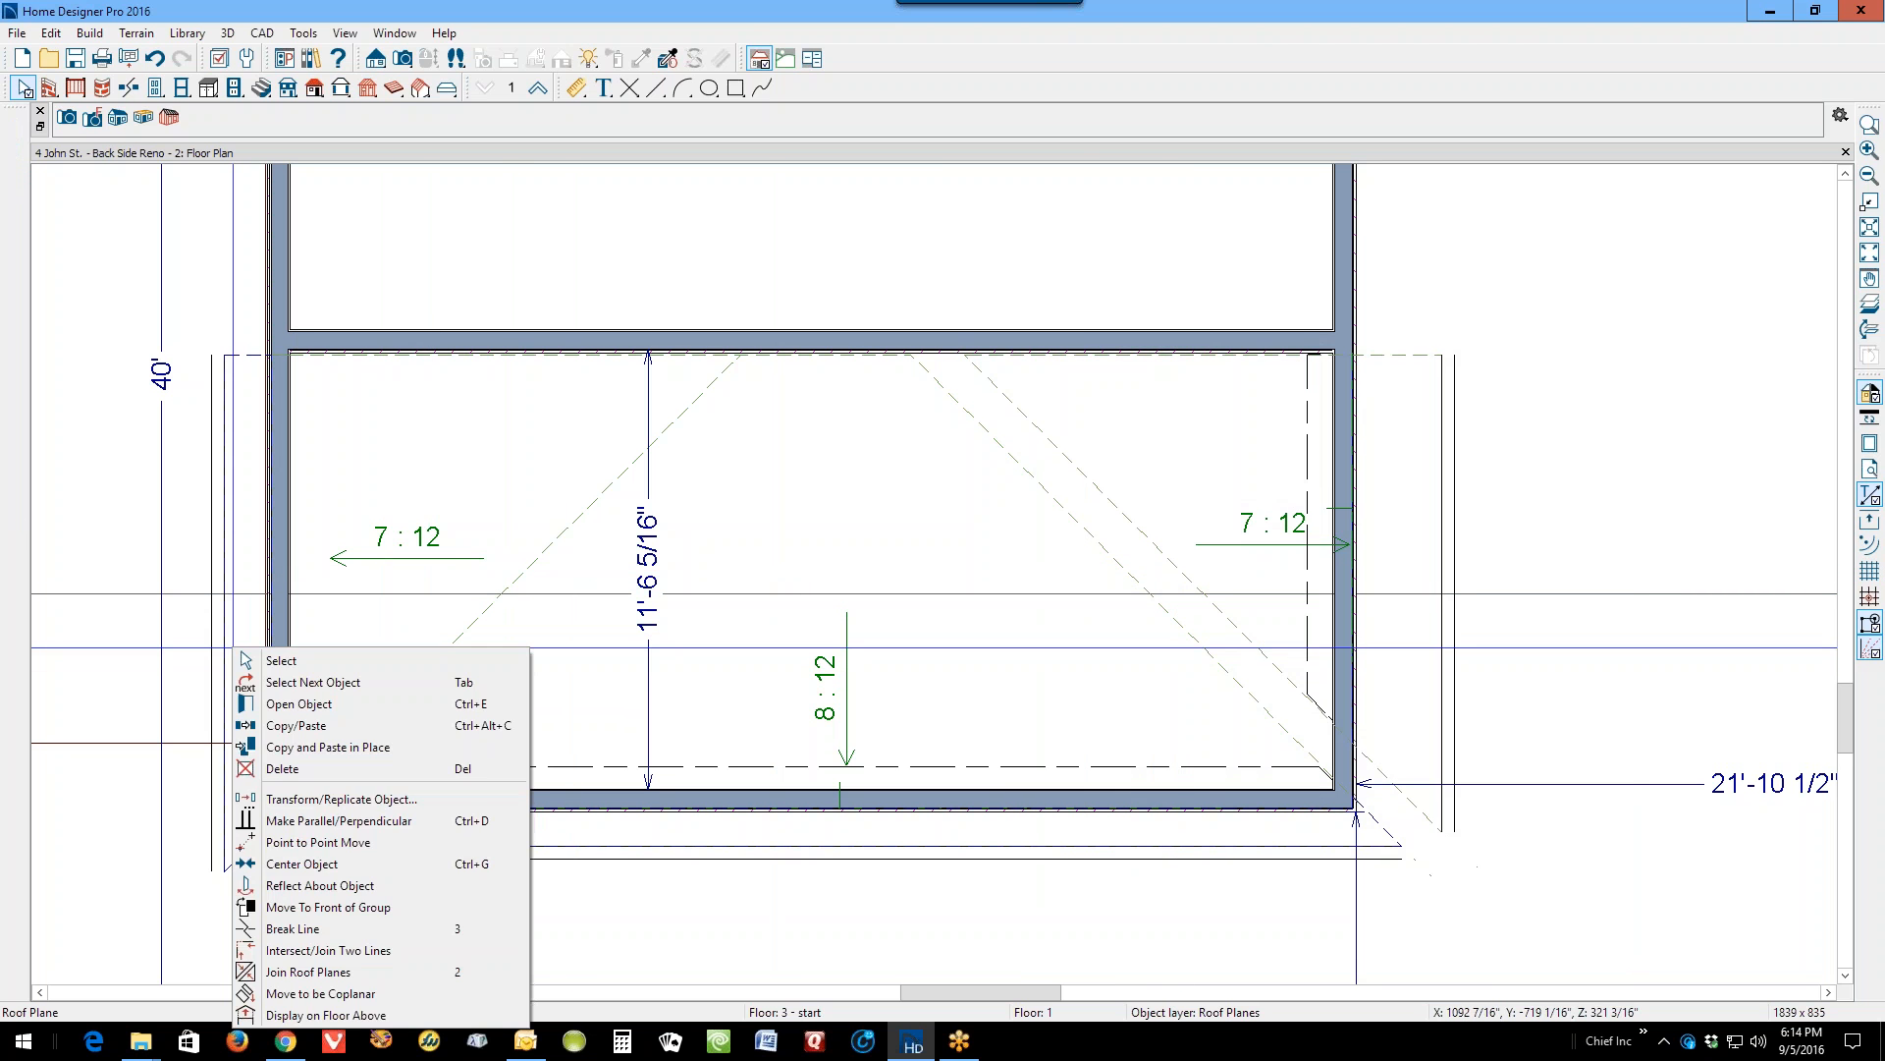
click(159, 496)
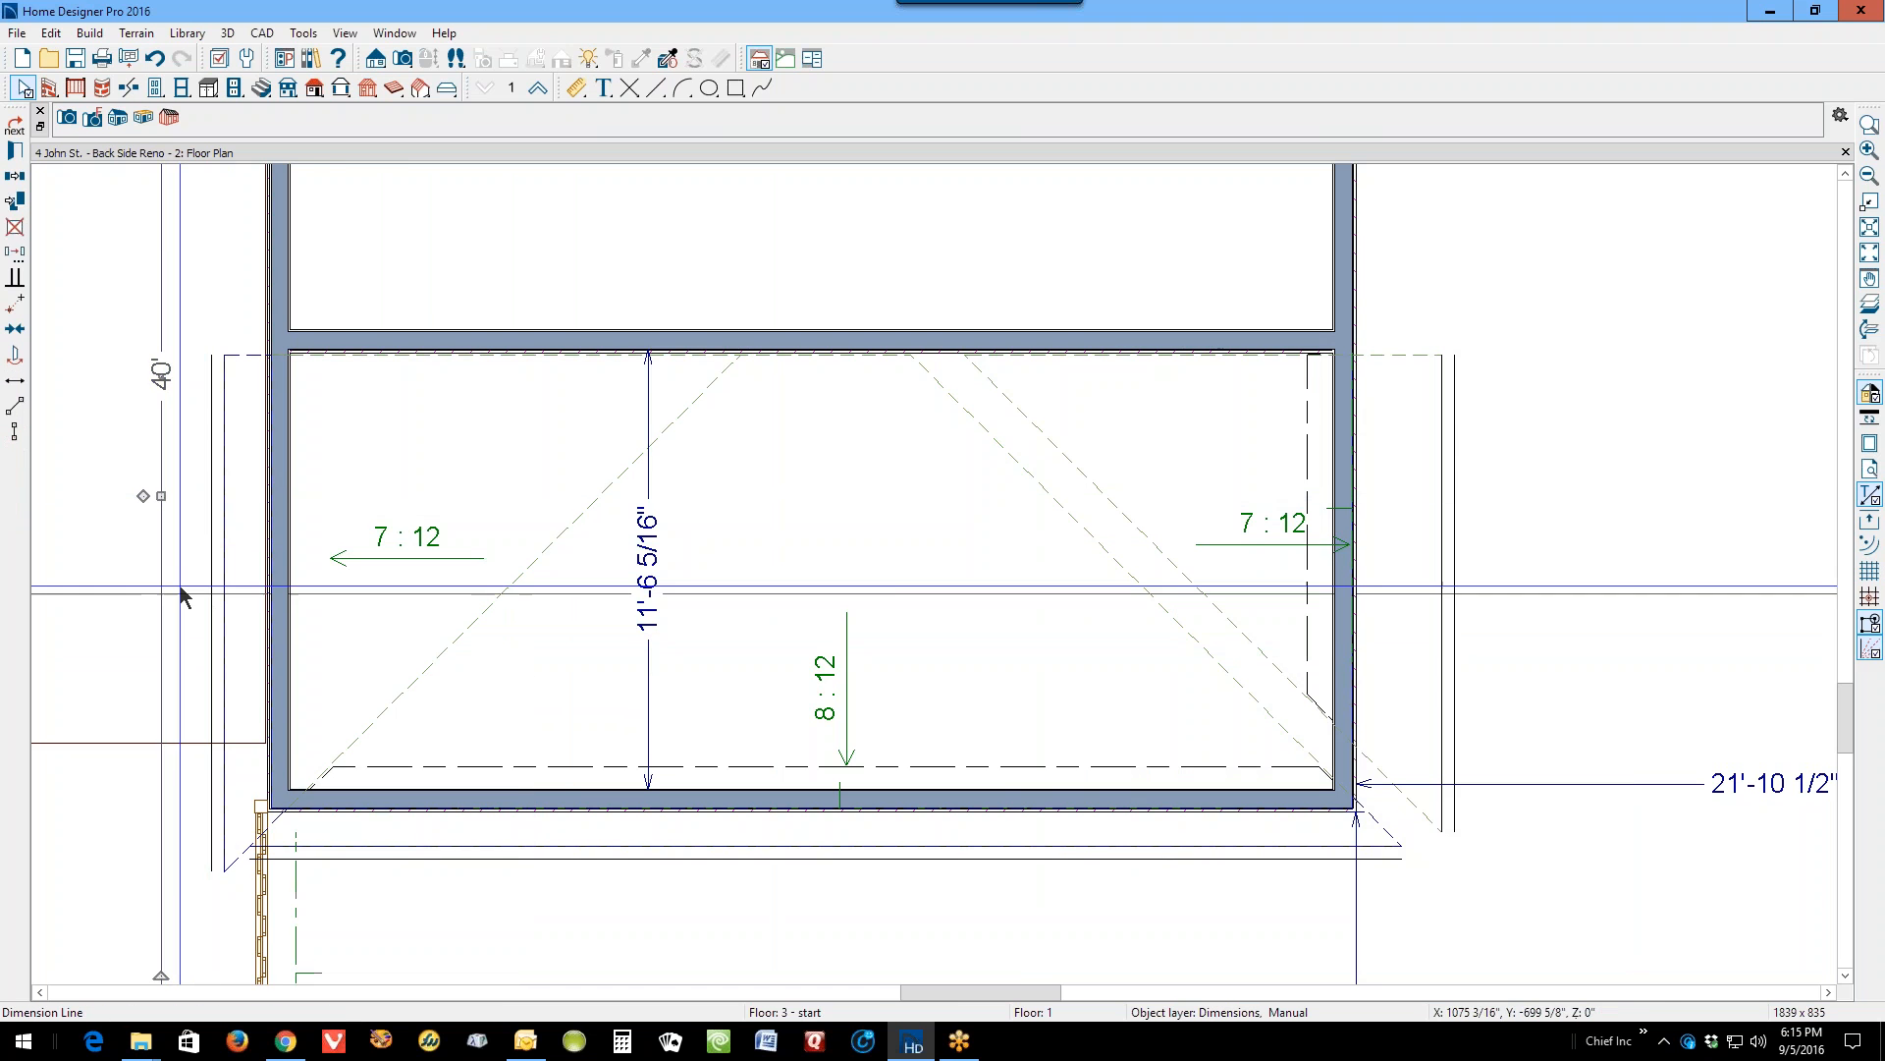
scroll(179, 589, up, 5)
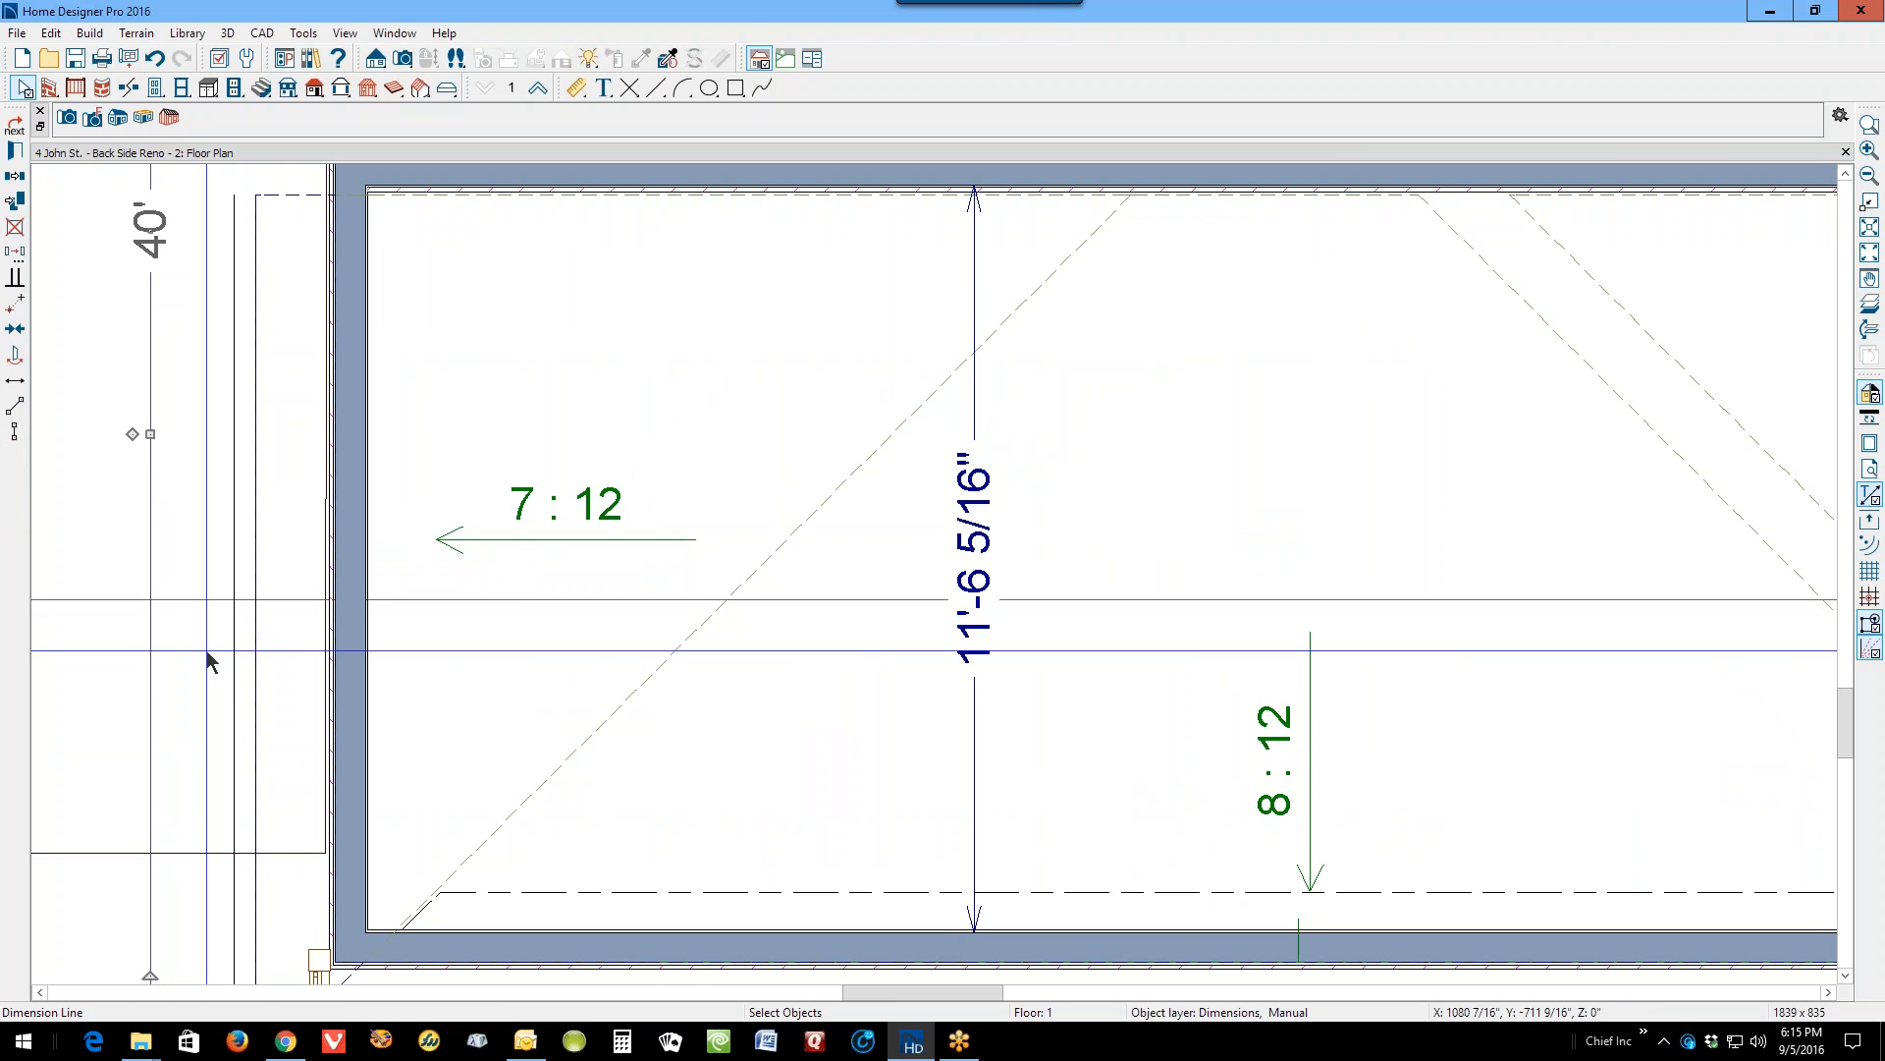
scroll(225, 666, down, 5)
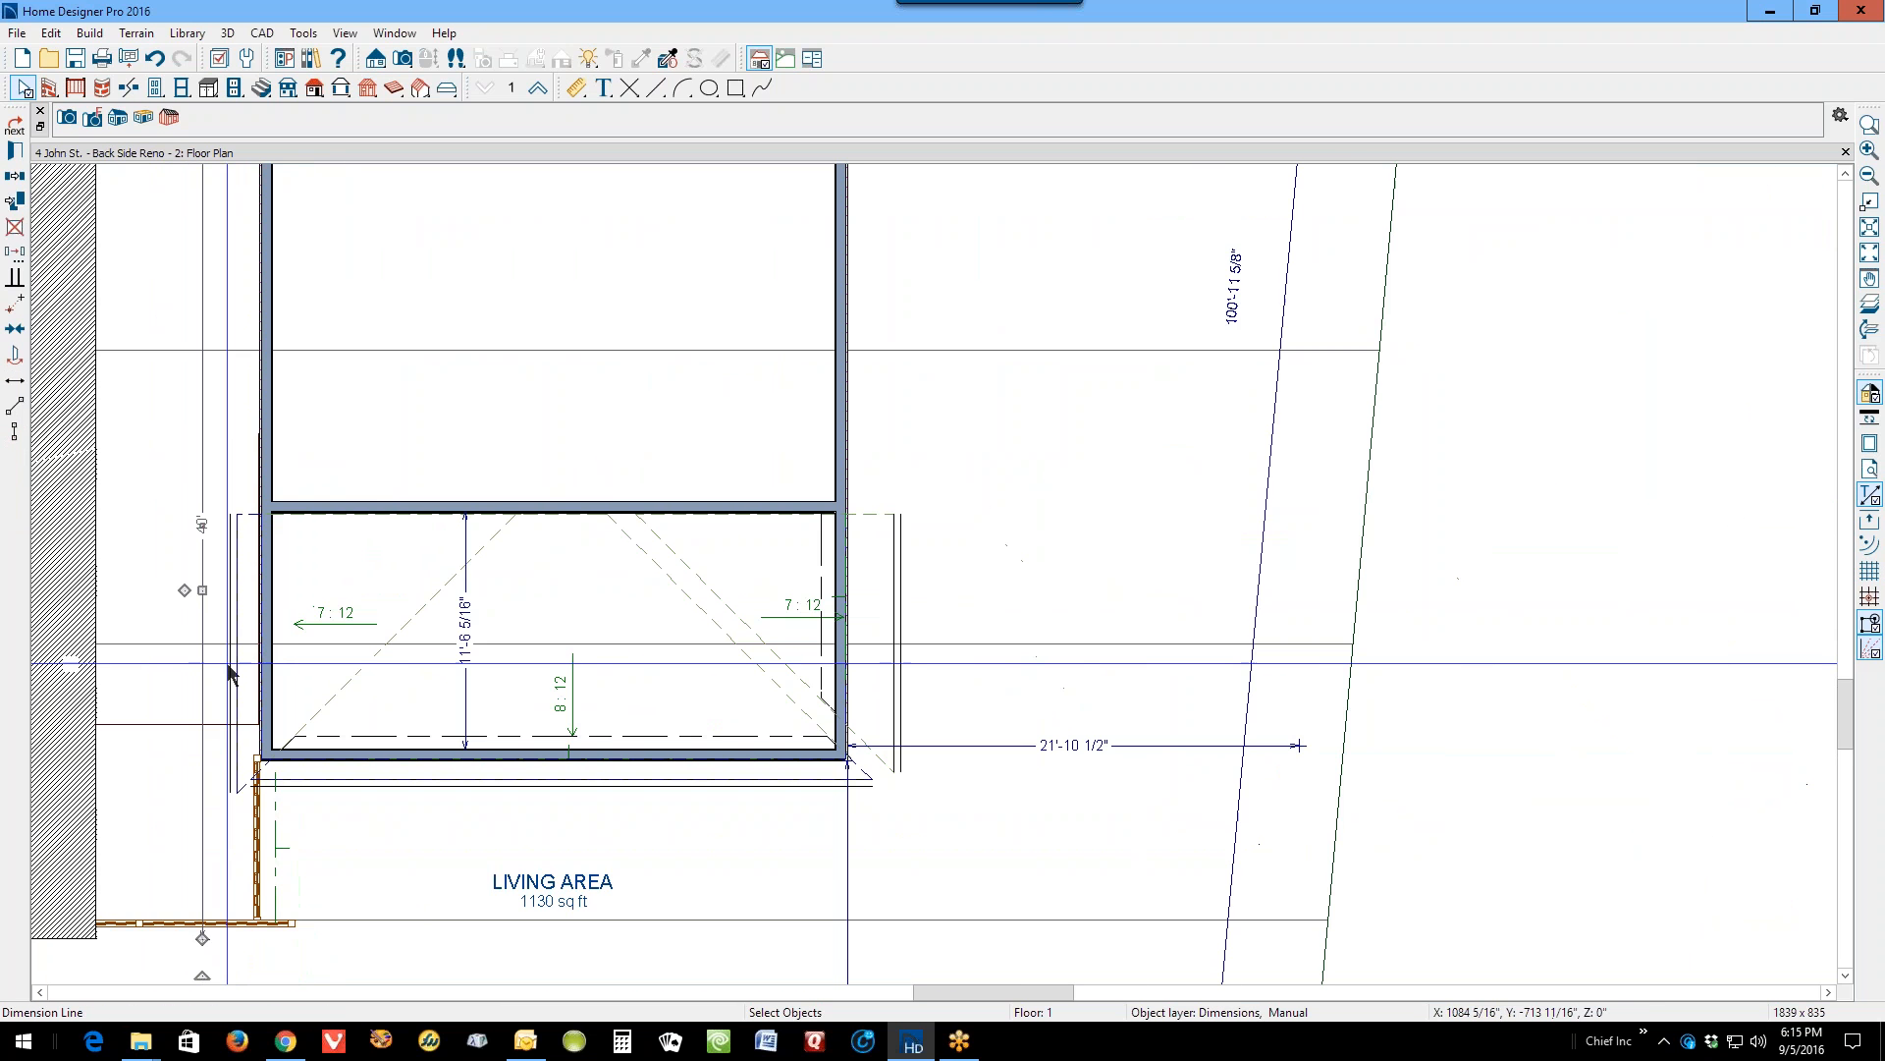
click(236, 603)
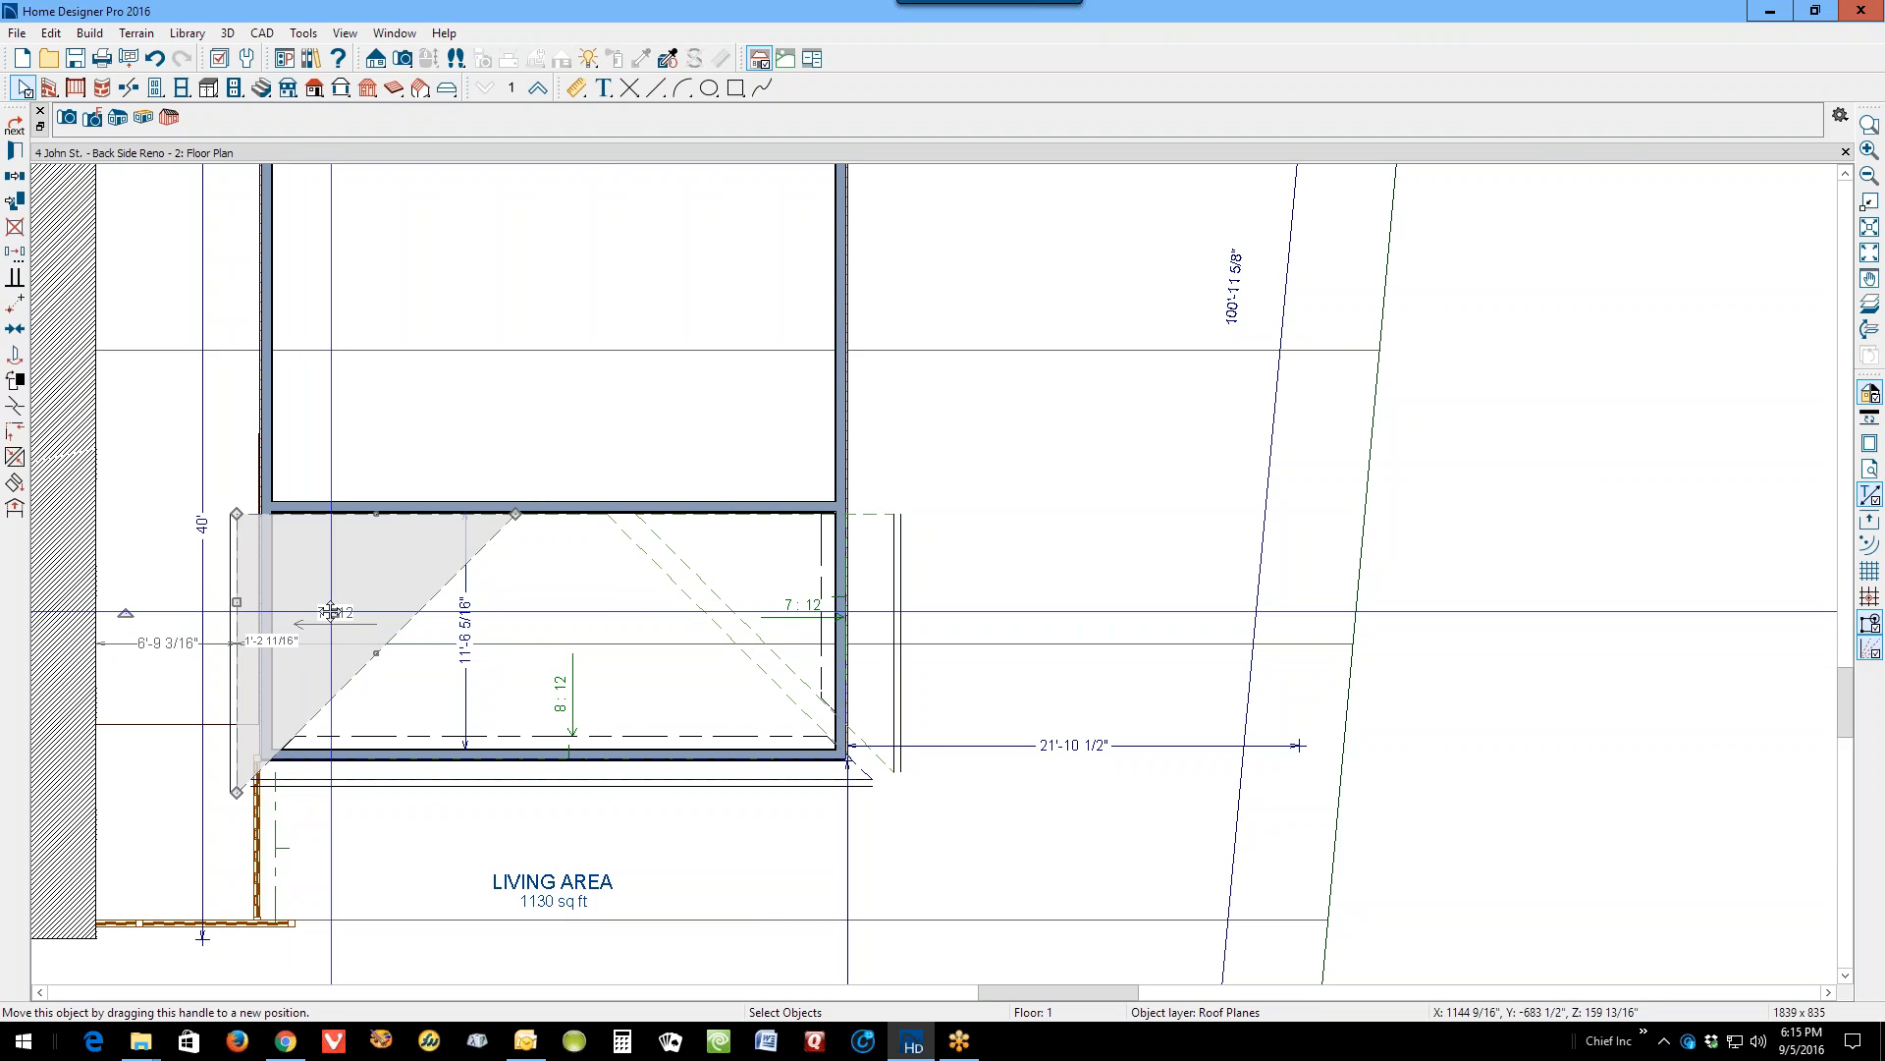
drag(330, 610, 1057, 494)
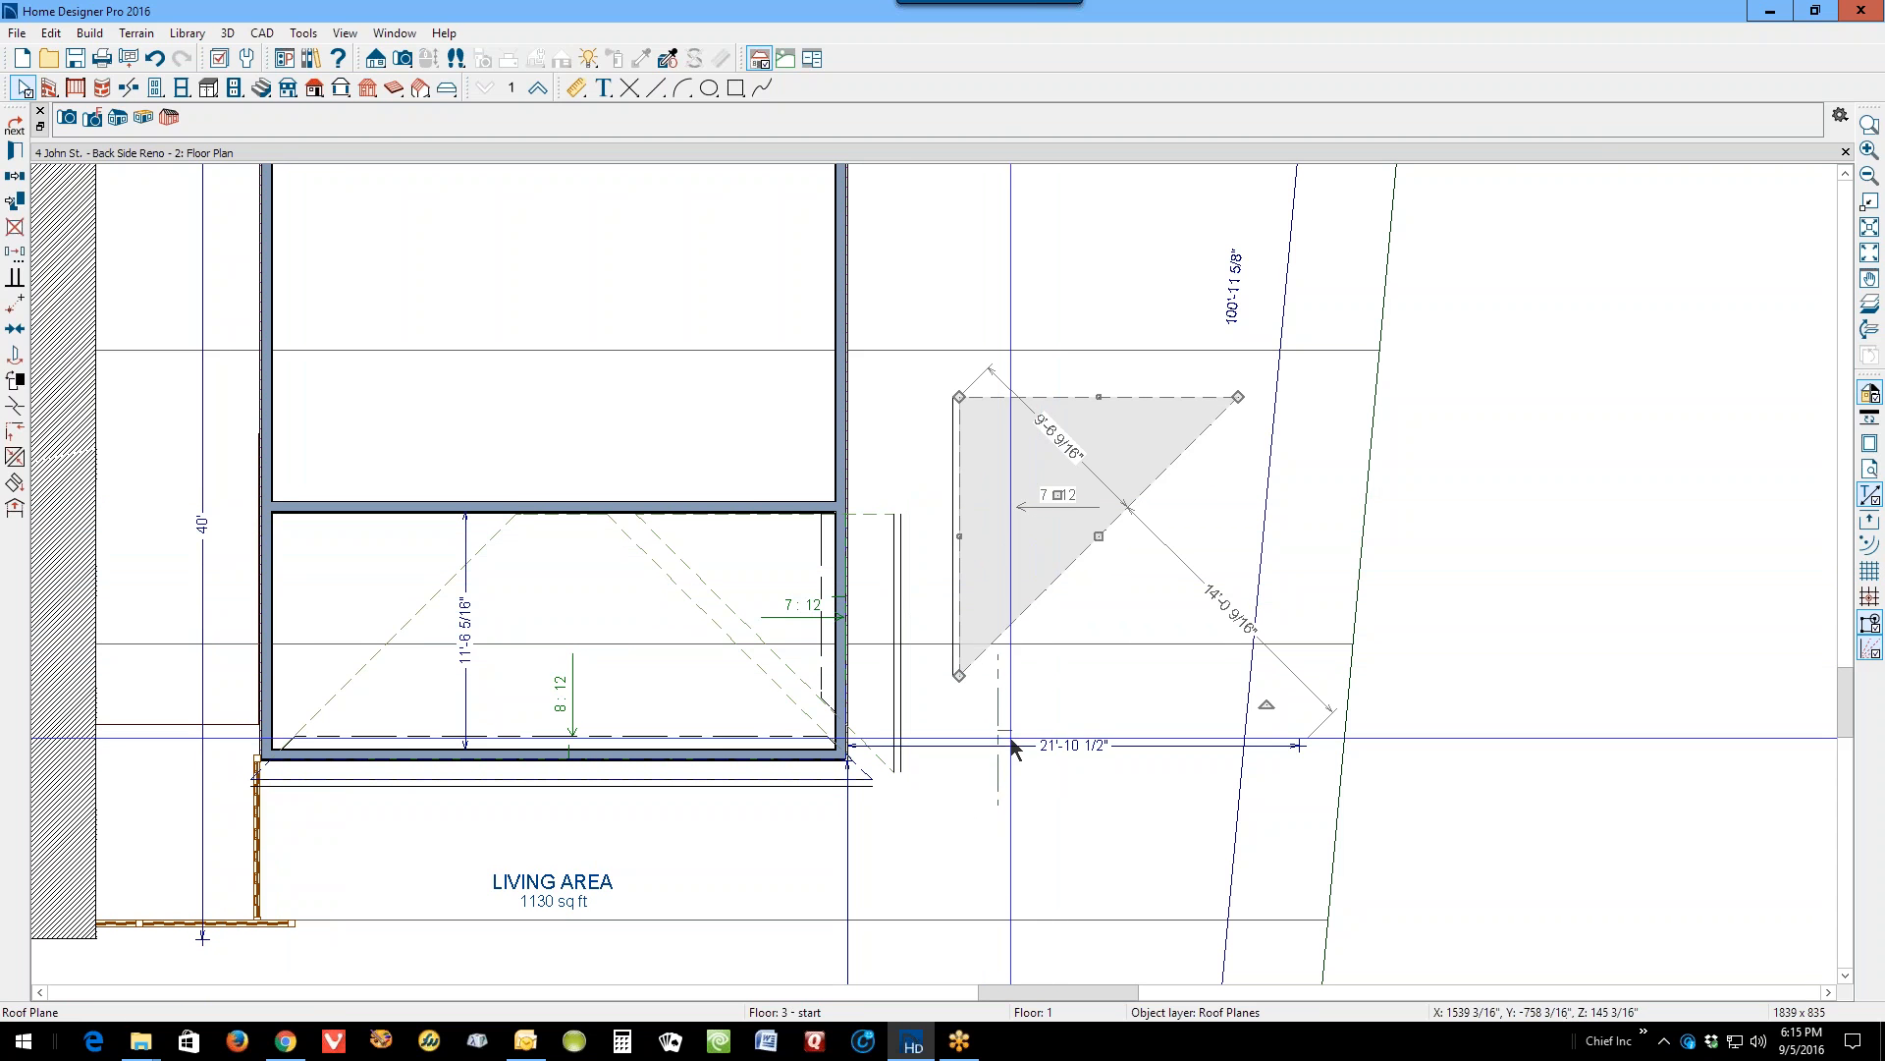
Step: Adjust both ends of the displaced 7:12 roof plane's baseline so it runs alongside the eave, within the plane's outline
click(1000, 701)
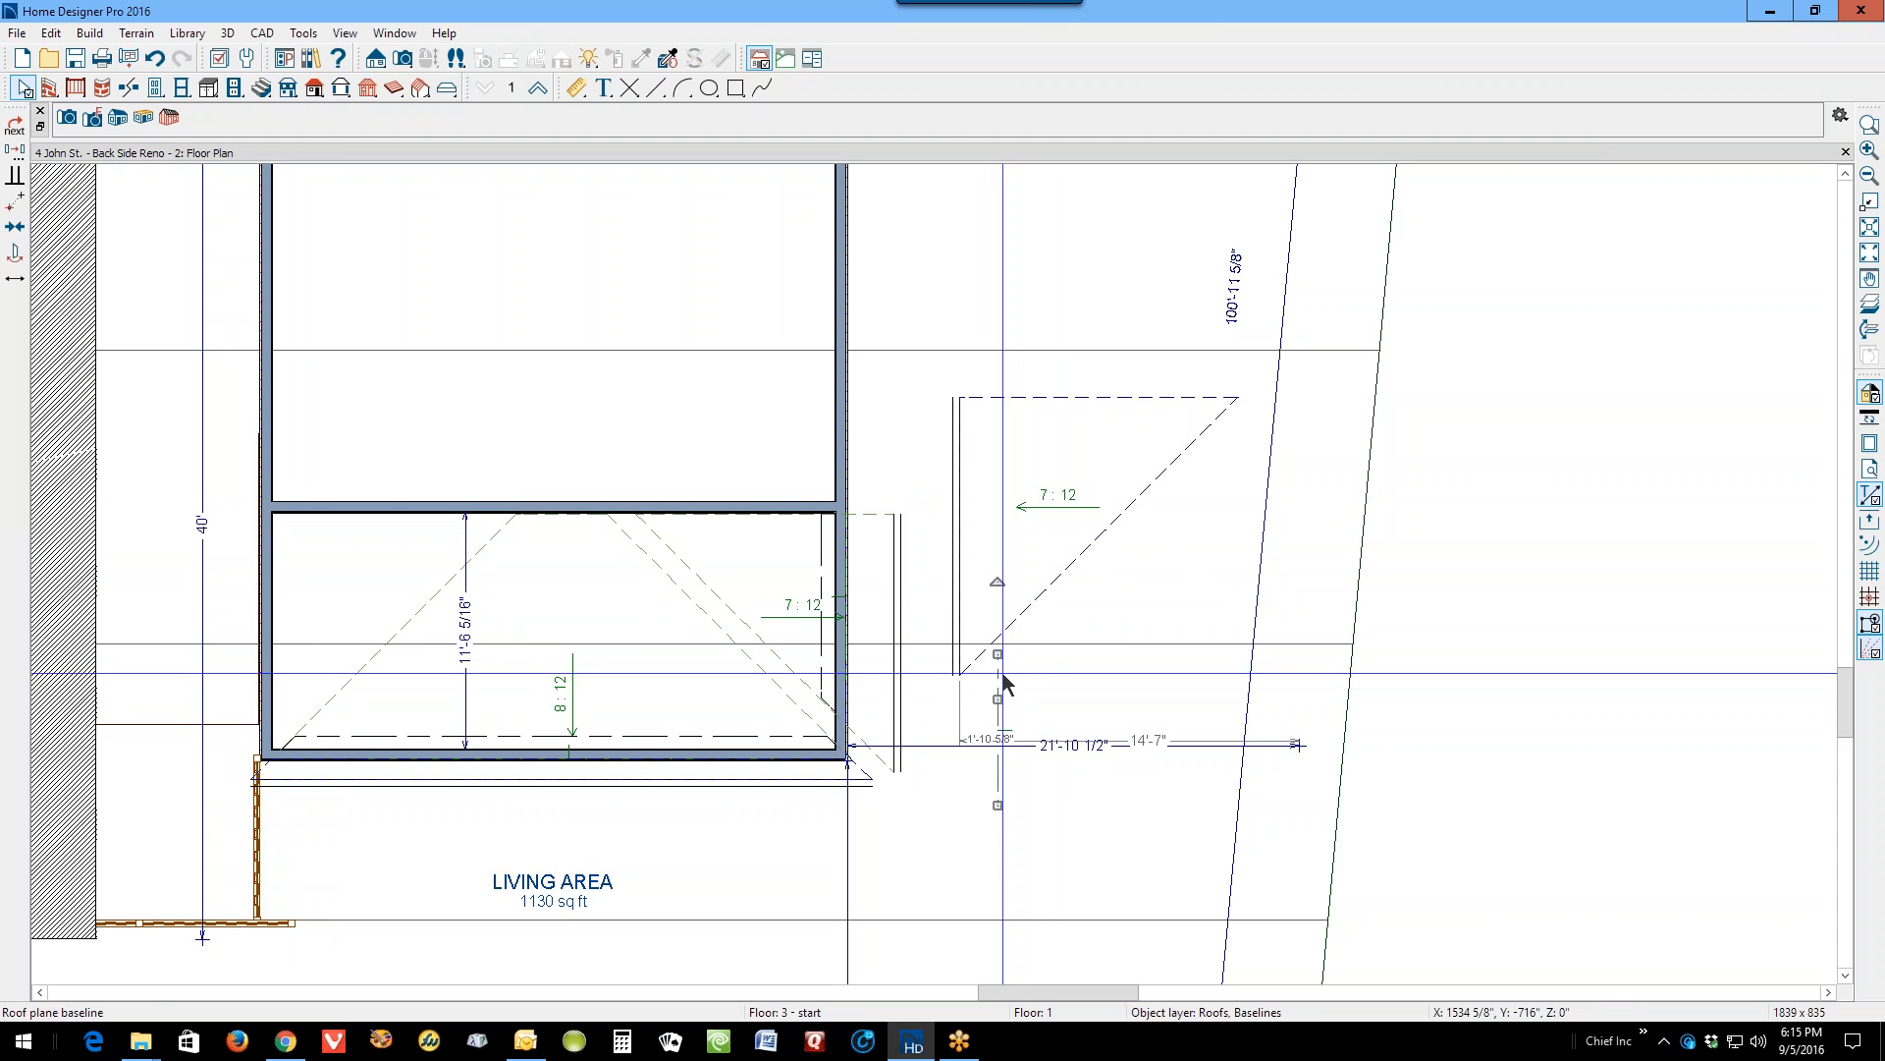
drag(994, 656, 1001, 415)
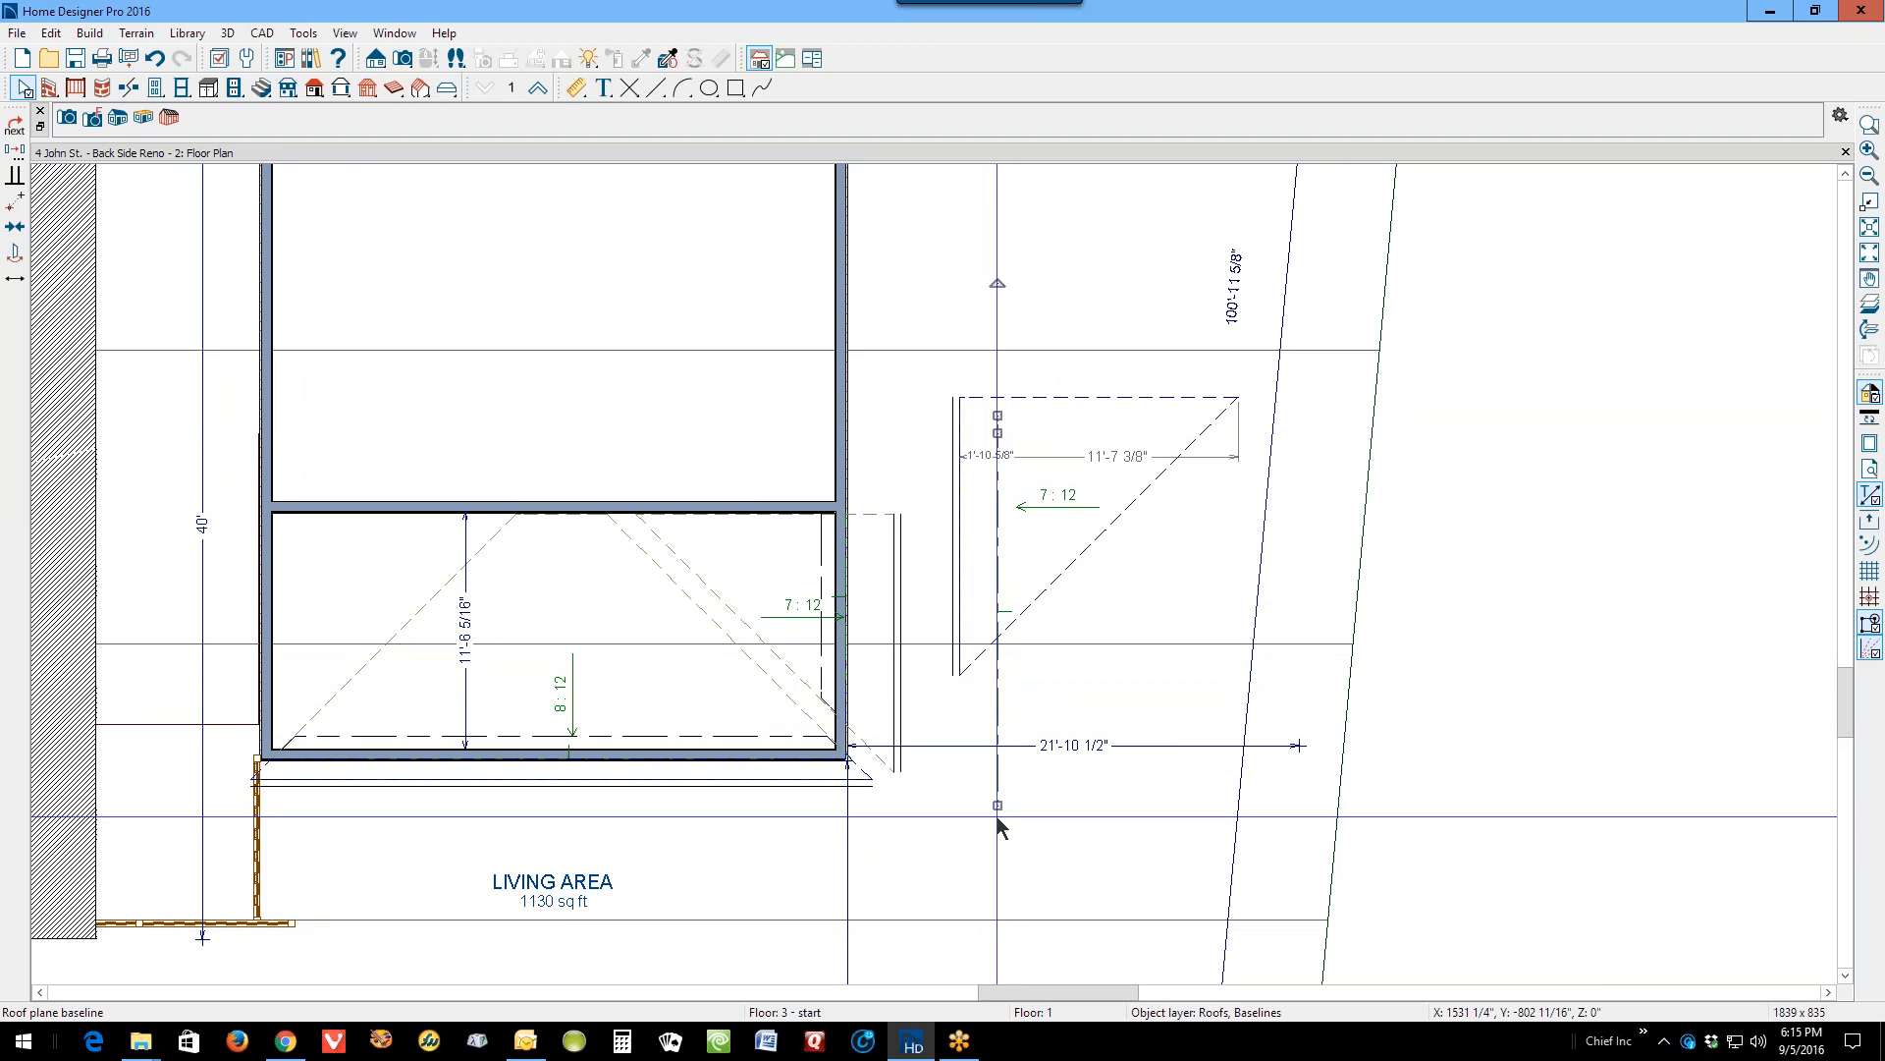
drag(997, 818, 998, 805)
drag(1005, 769, 1003, 610)
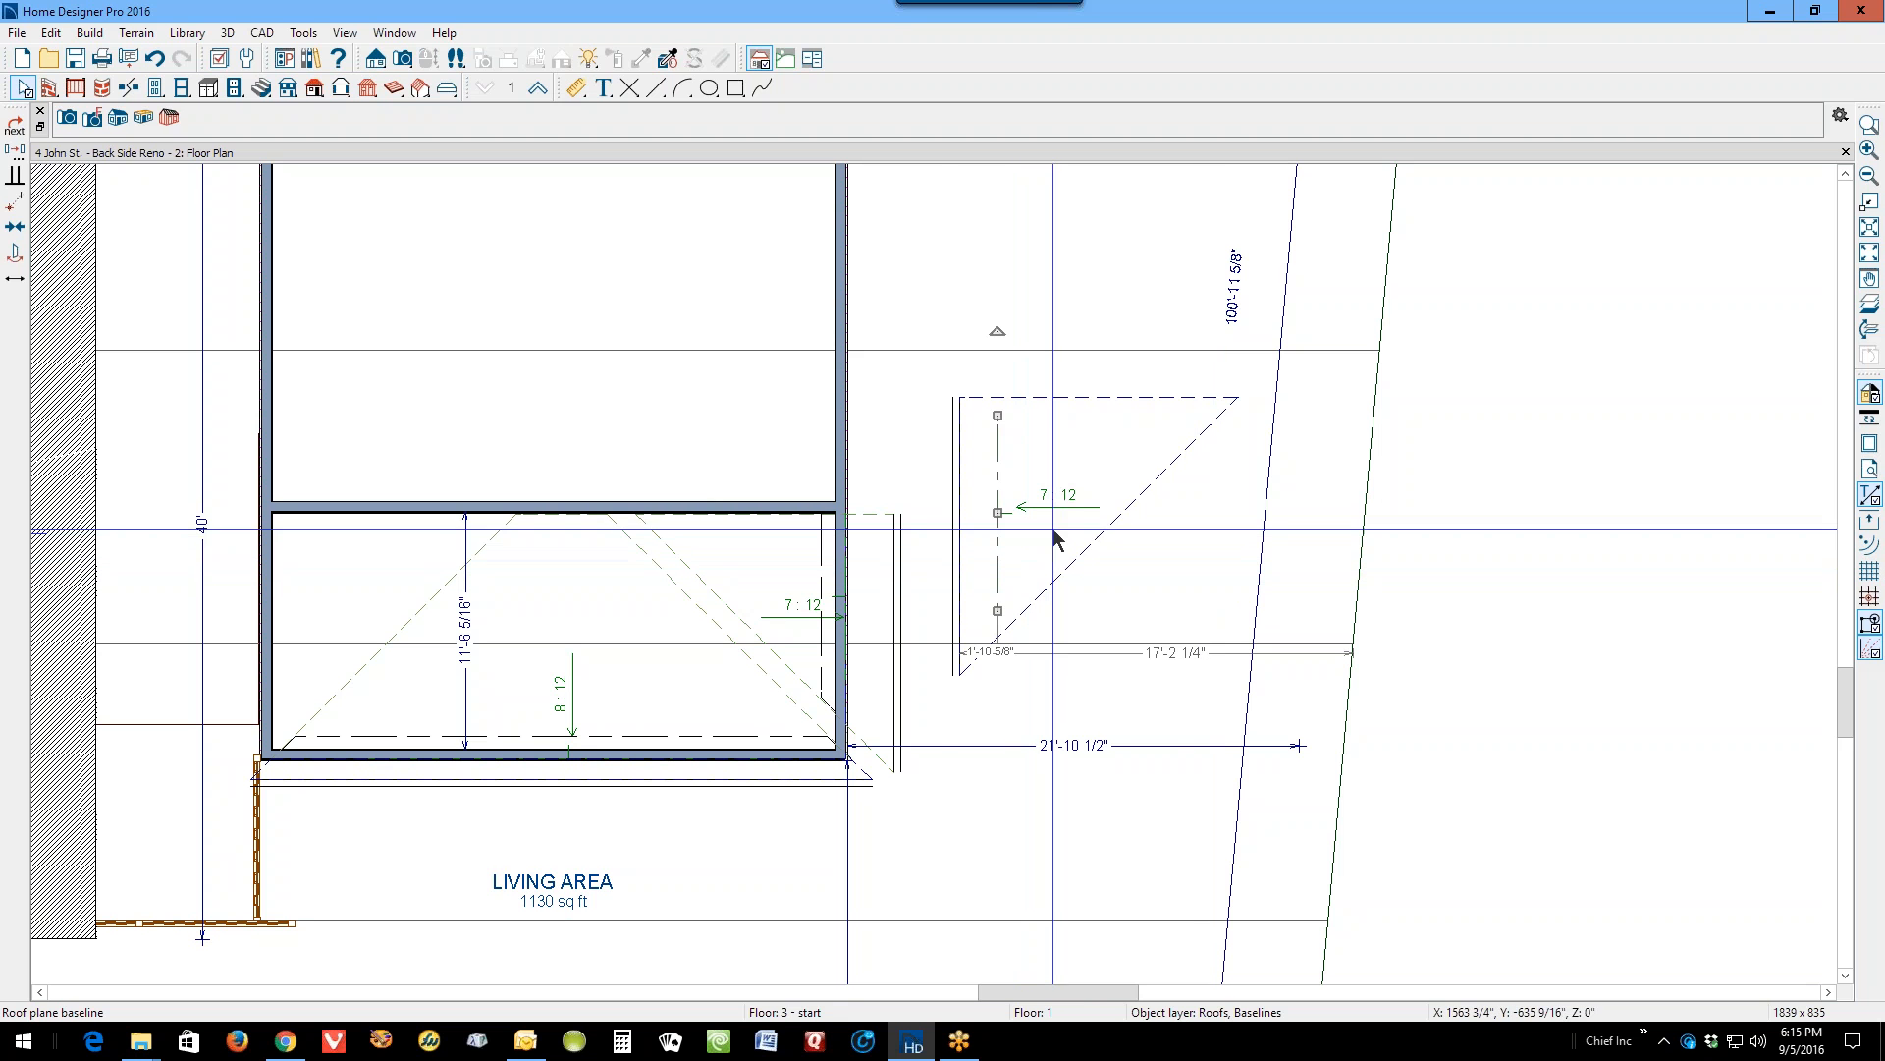
Step: Return the displaced 7:12 roof plane to the building's left side, moving it point to point so its baseline lies on the exterior wall's outer surface
click(1108, 398)
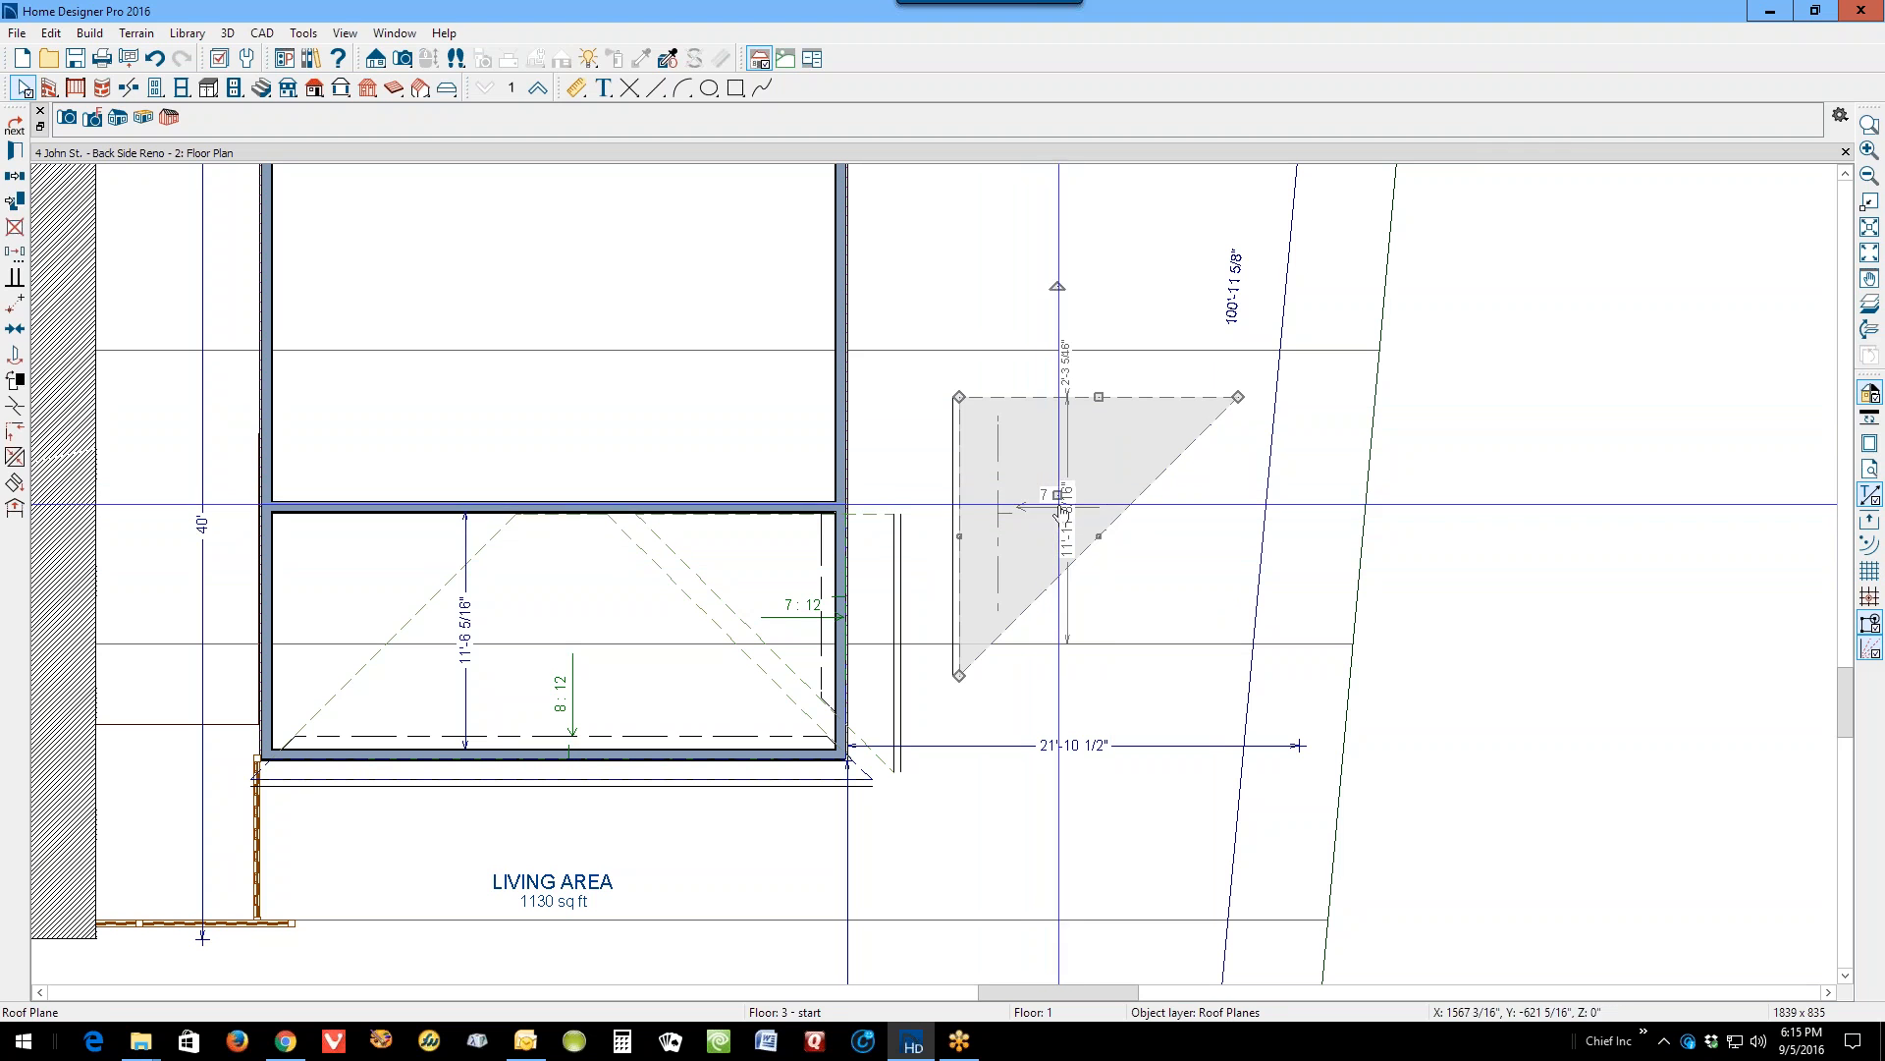
drag(1060, 496, 294, 616)
scroll(255, 628, up, 5)
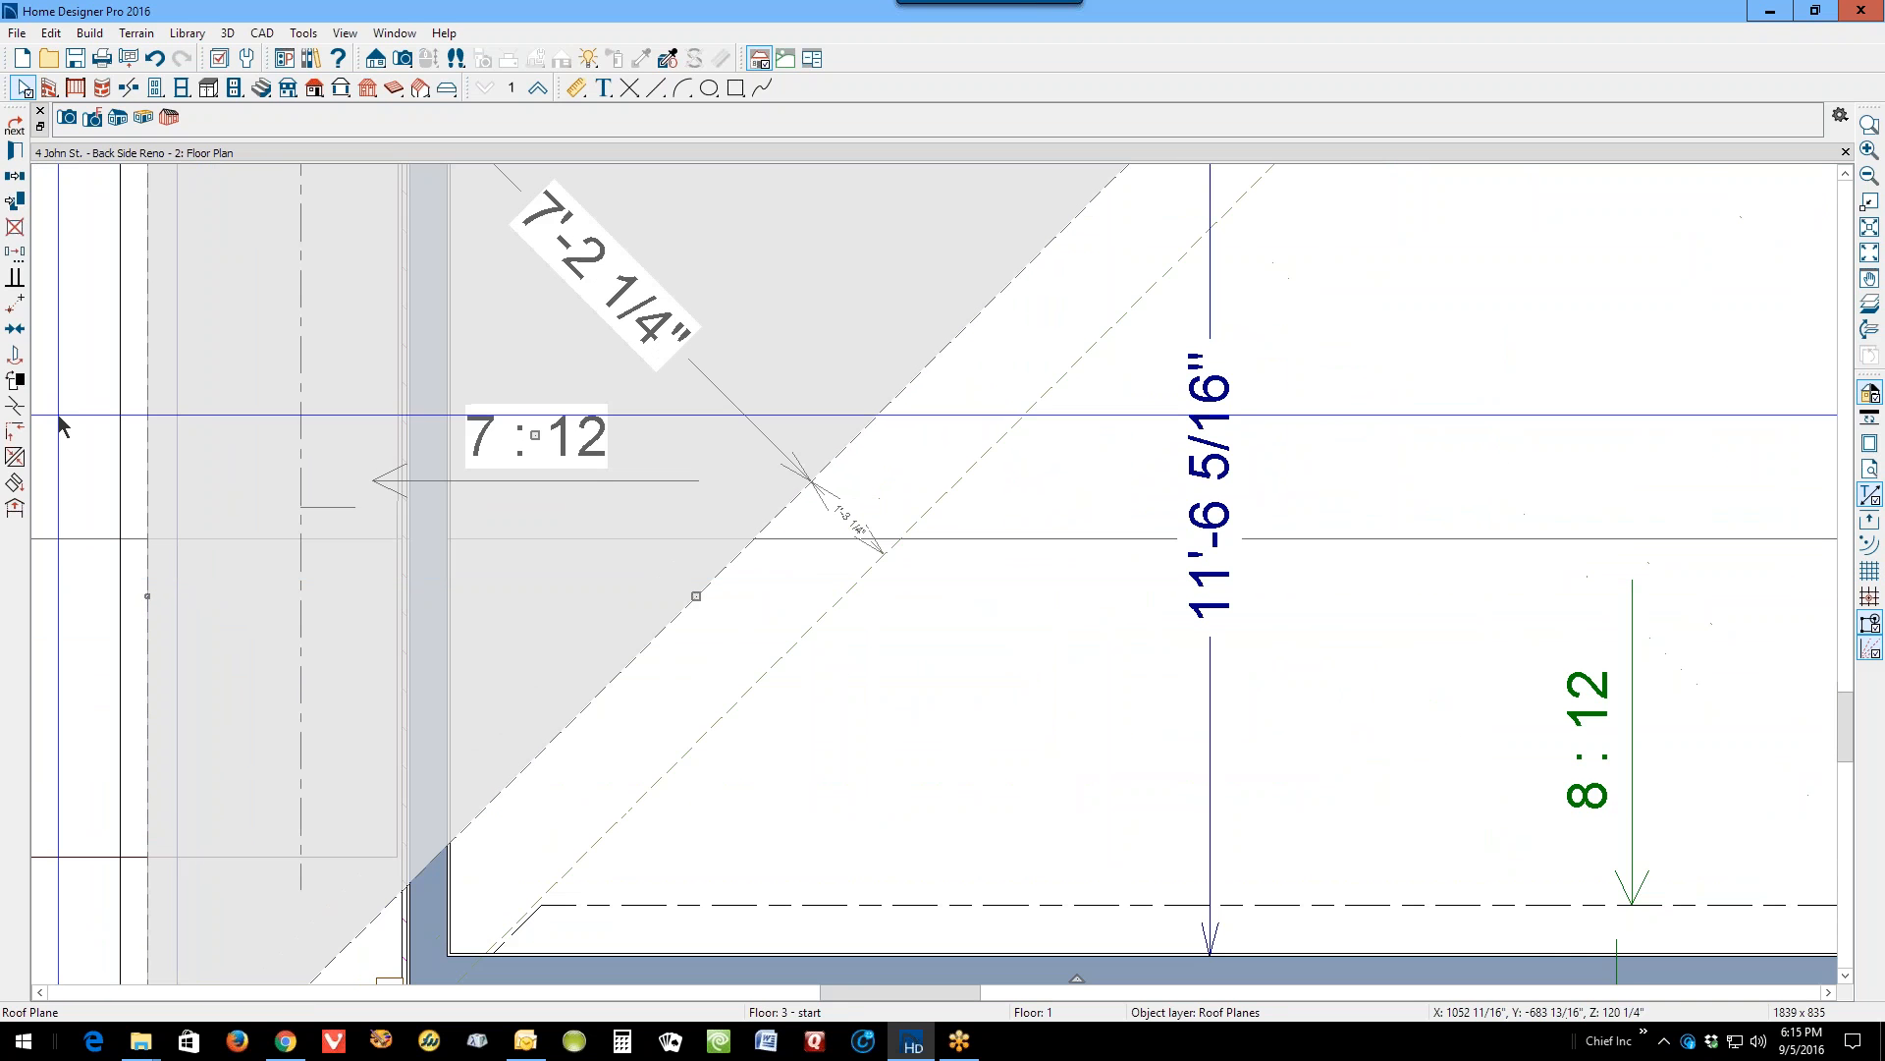
click(15, 303)
click(313, 508)
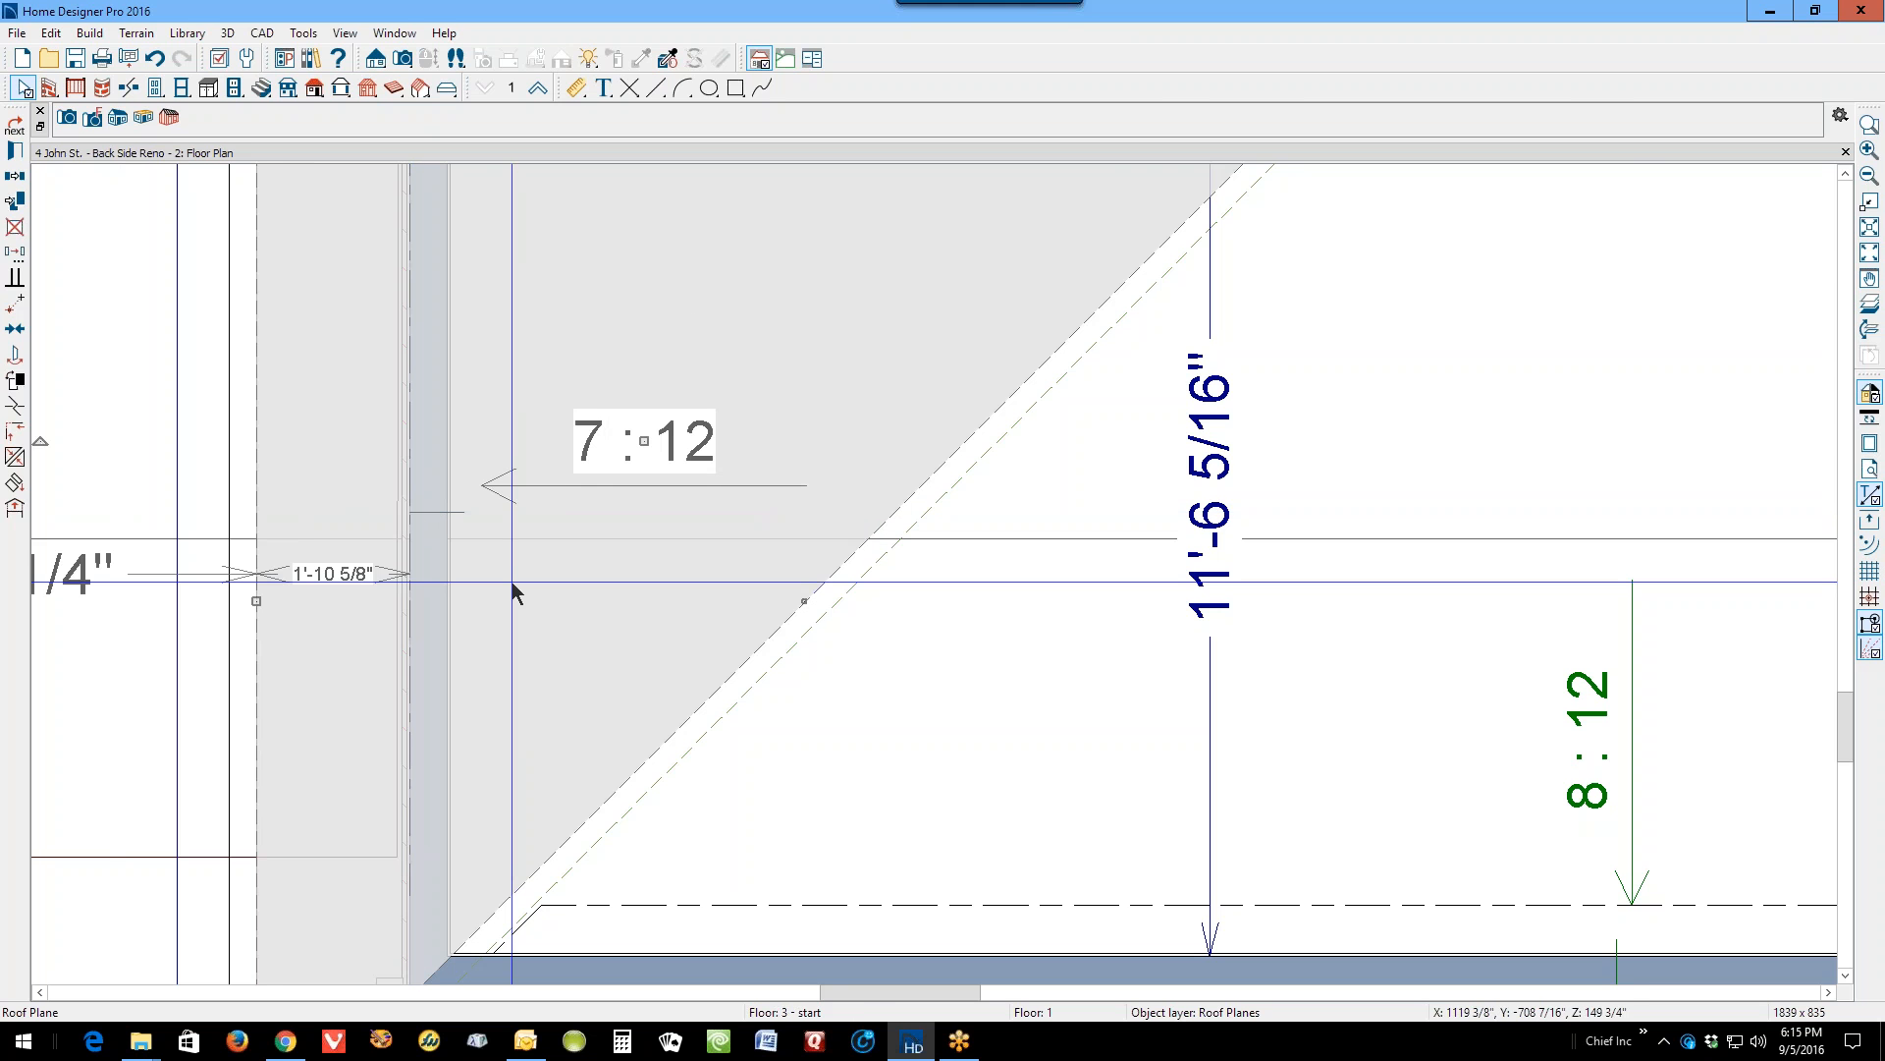
Step: Join the middle 8:12 roof plane's left hip edge with the left-hand 7:12 roof plane
scroll(513, 587, down, 3)
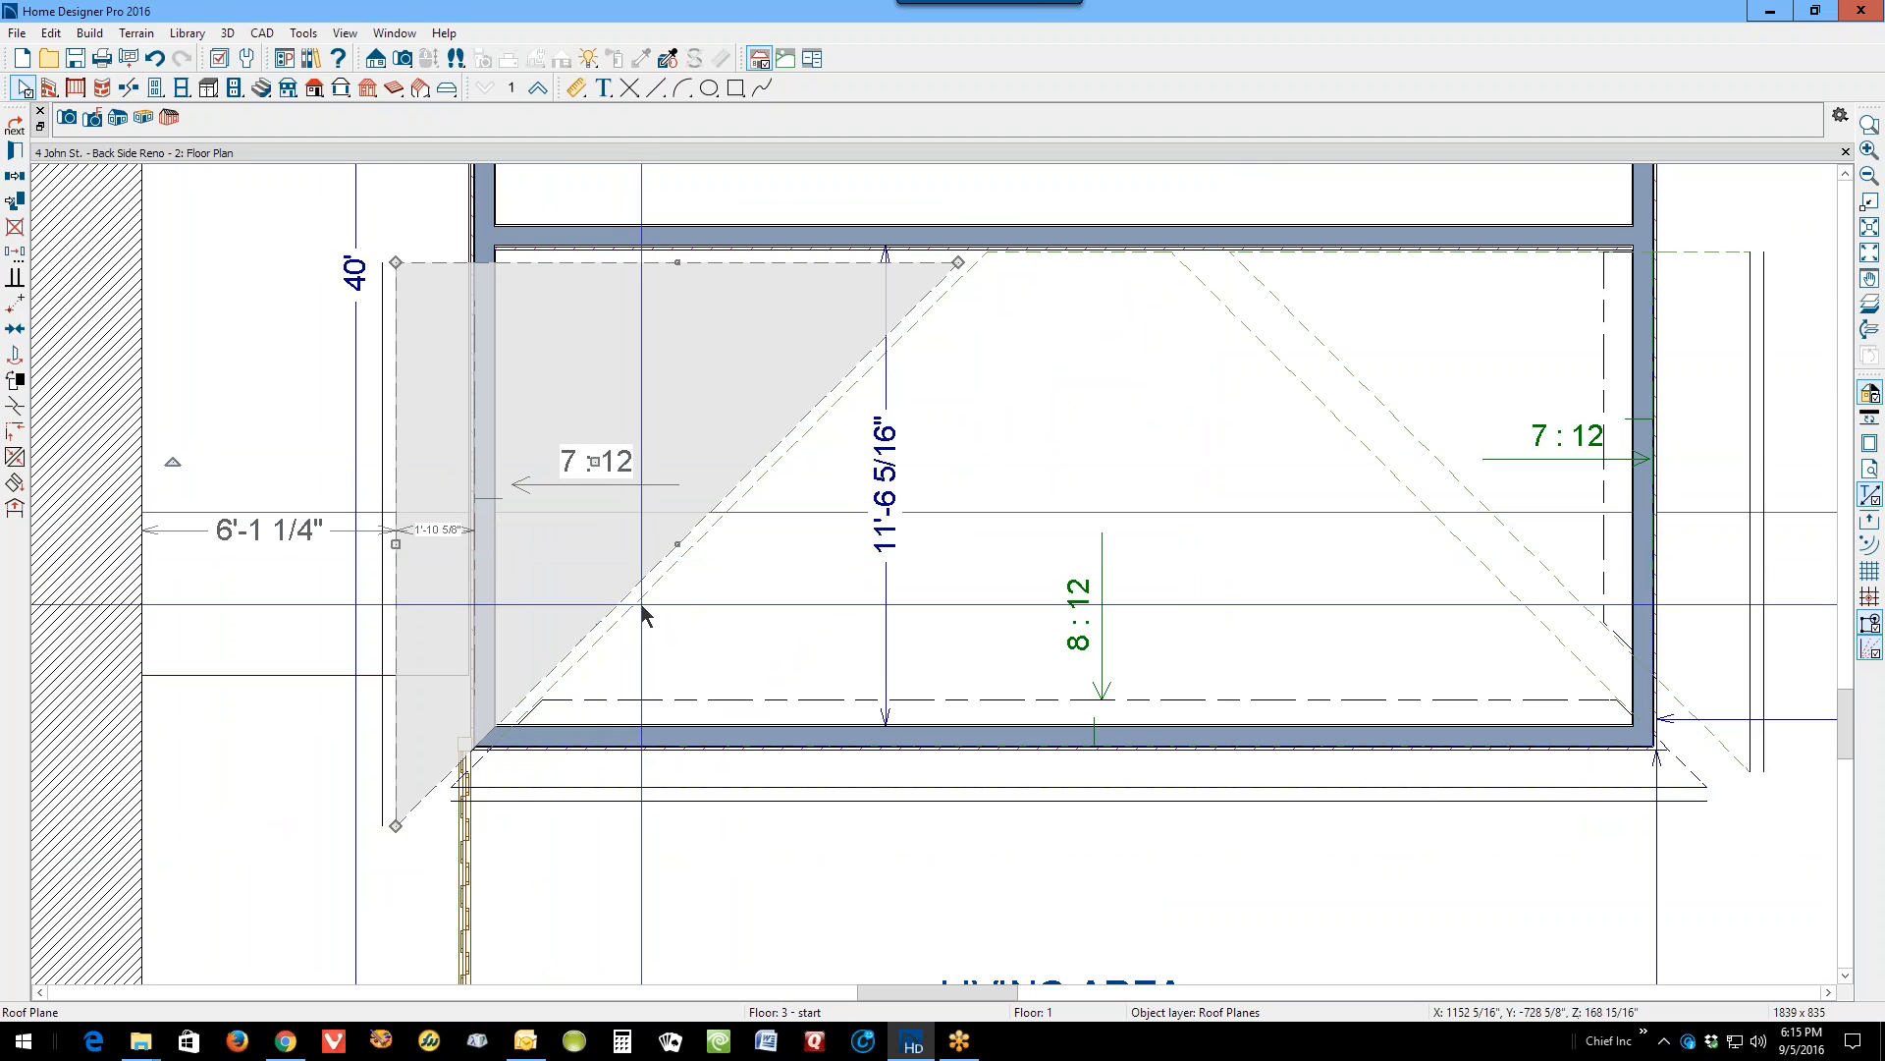
right_click(685, 550)
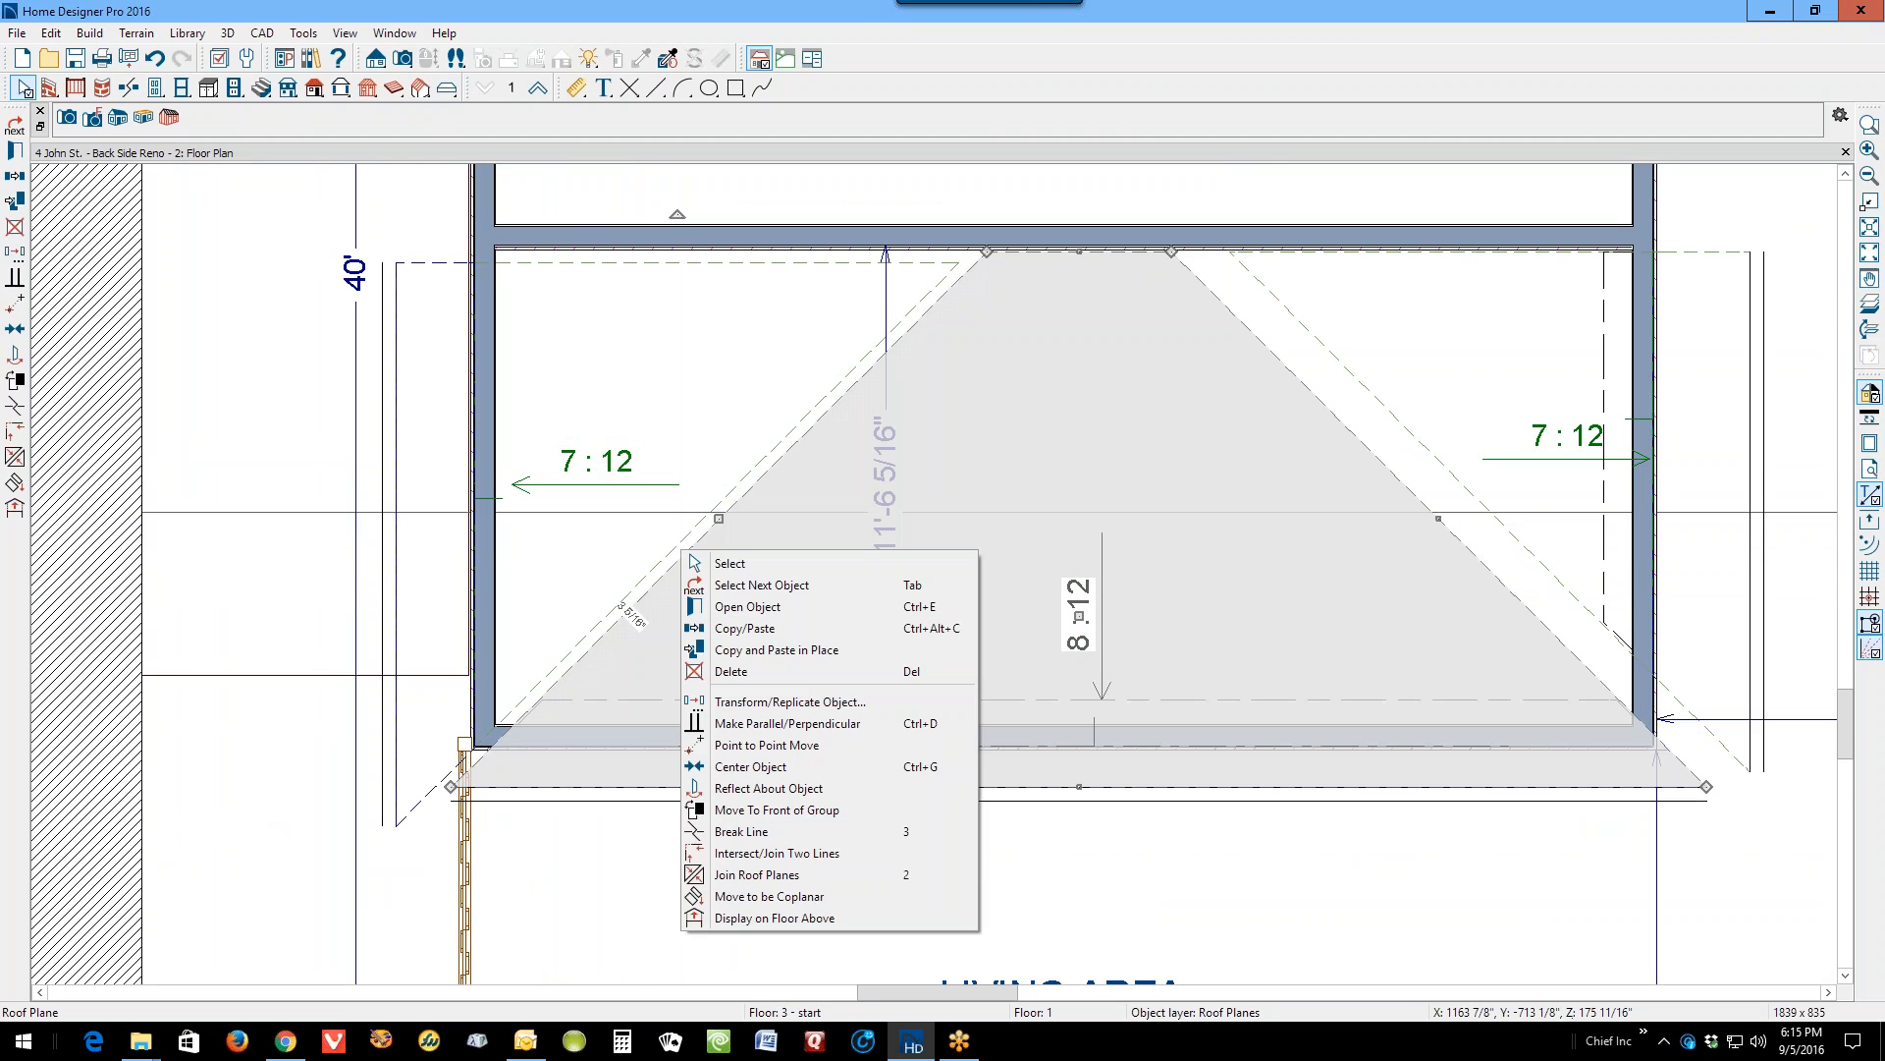
click(787, 873)
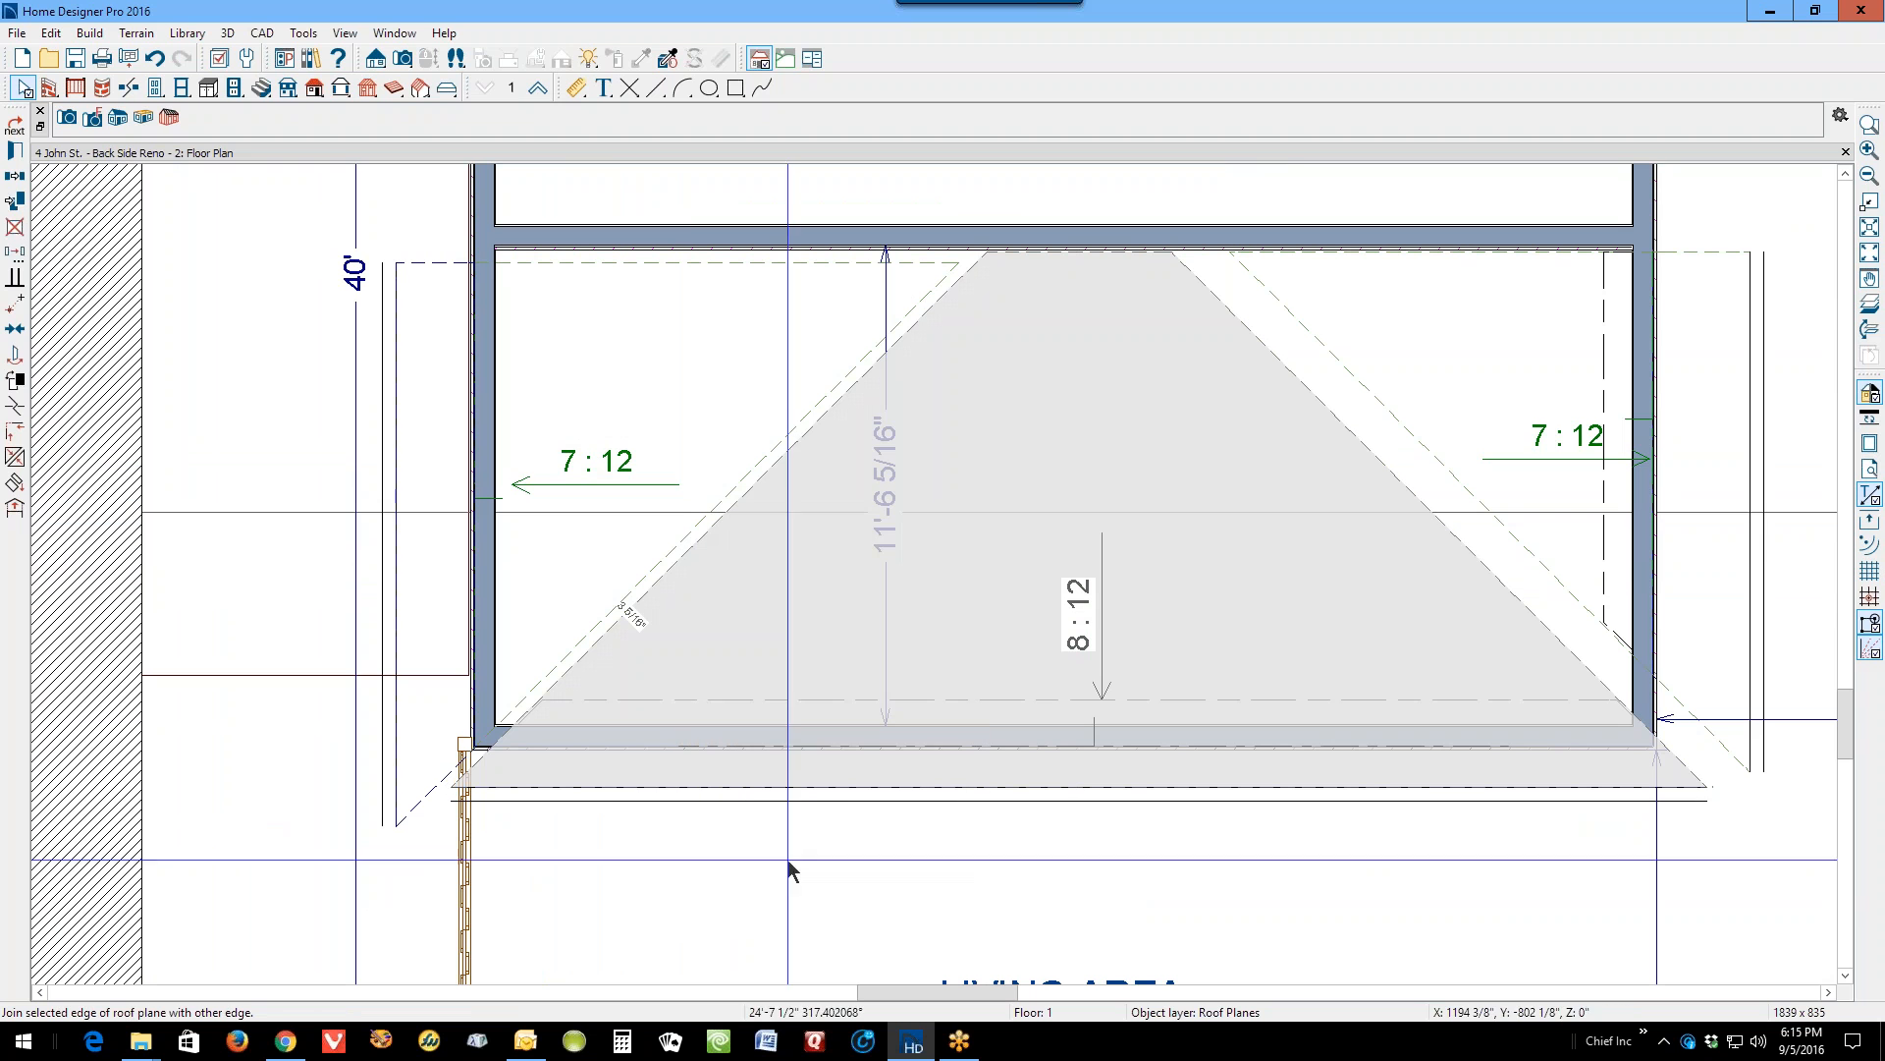
click(658, 559)
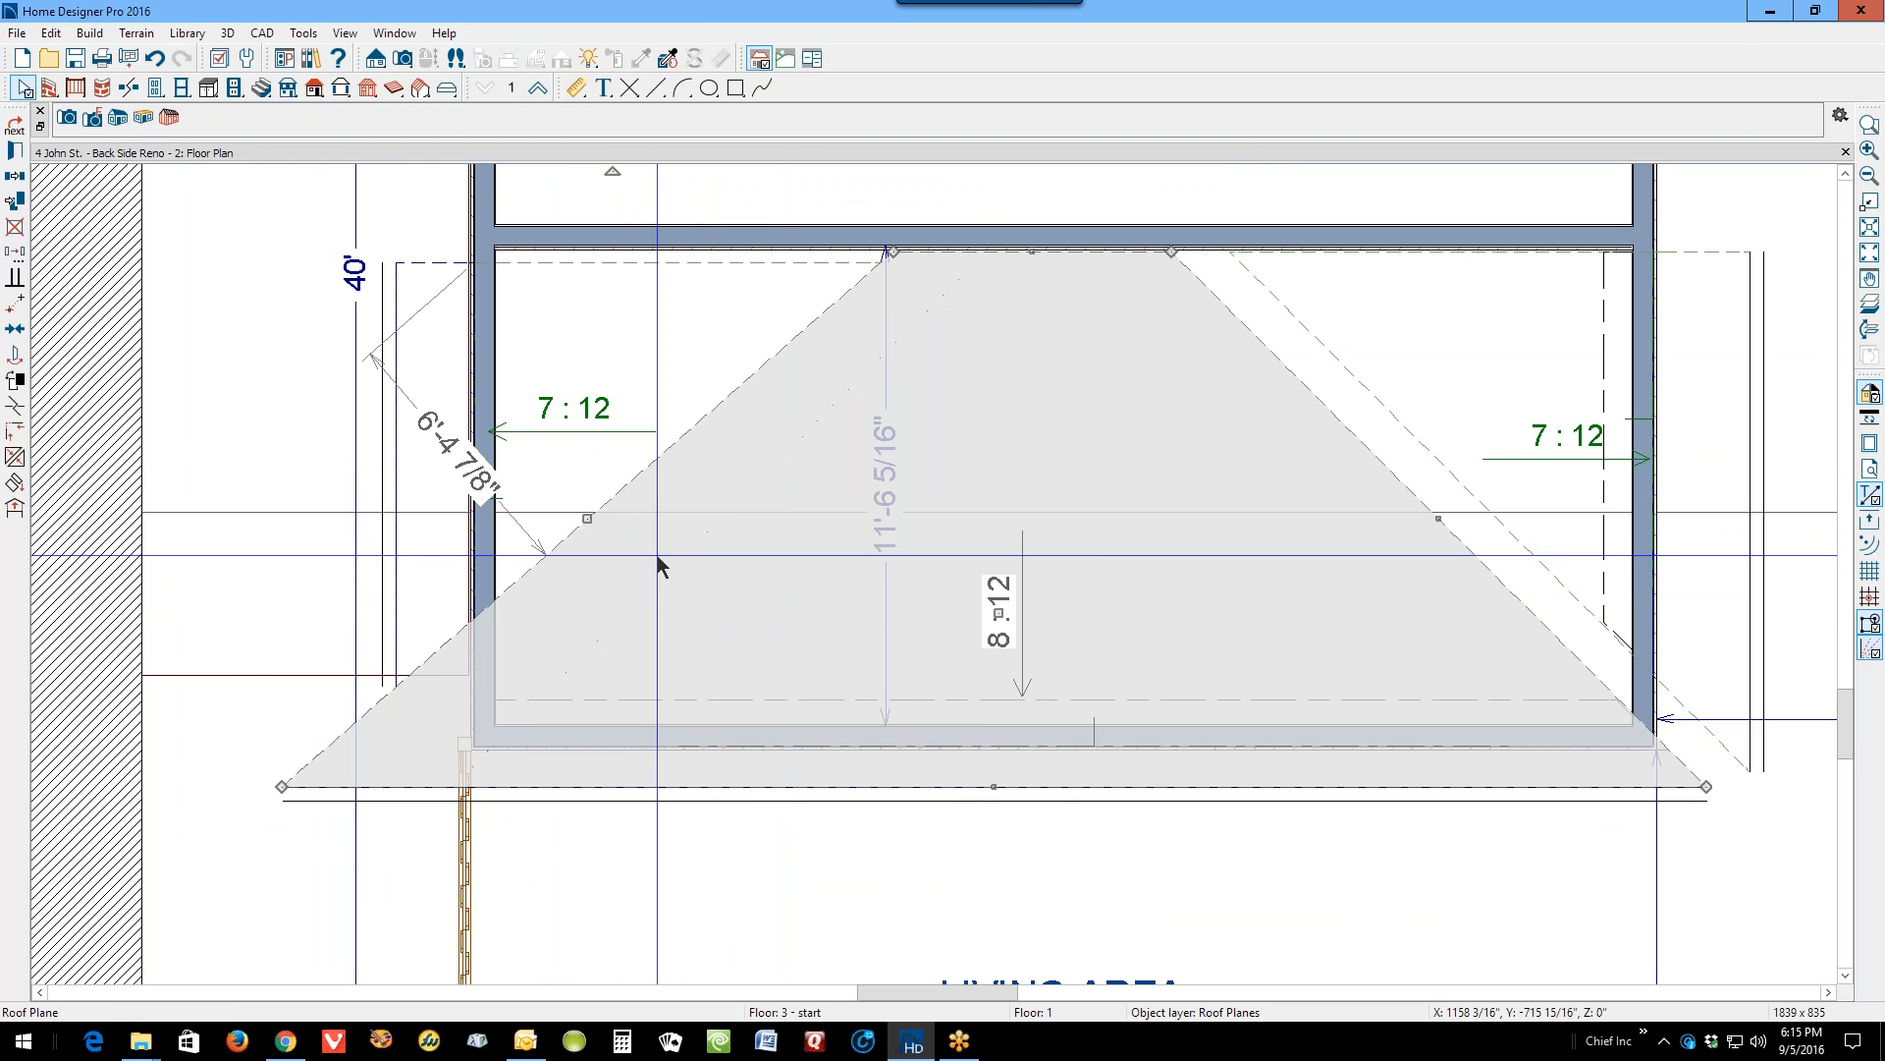
key(Escape)
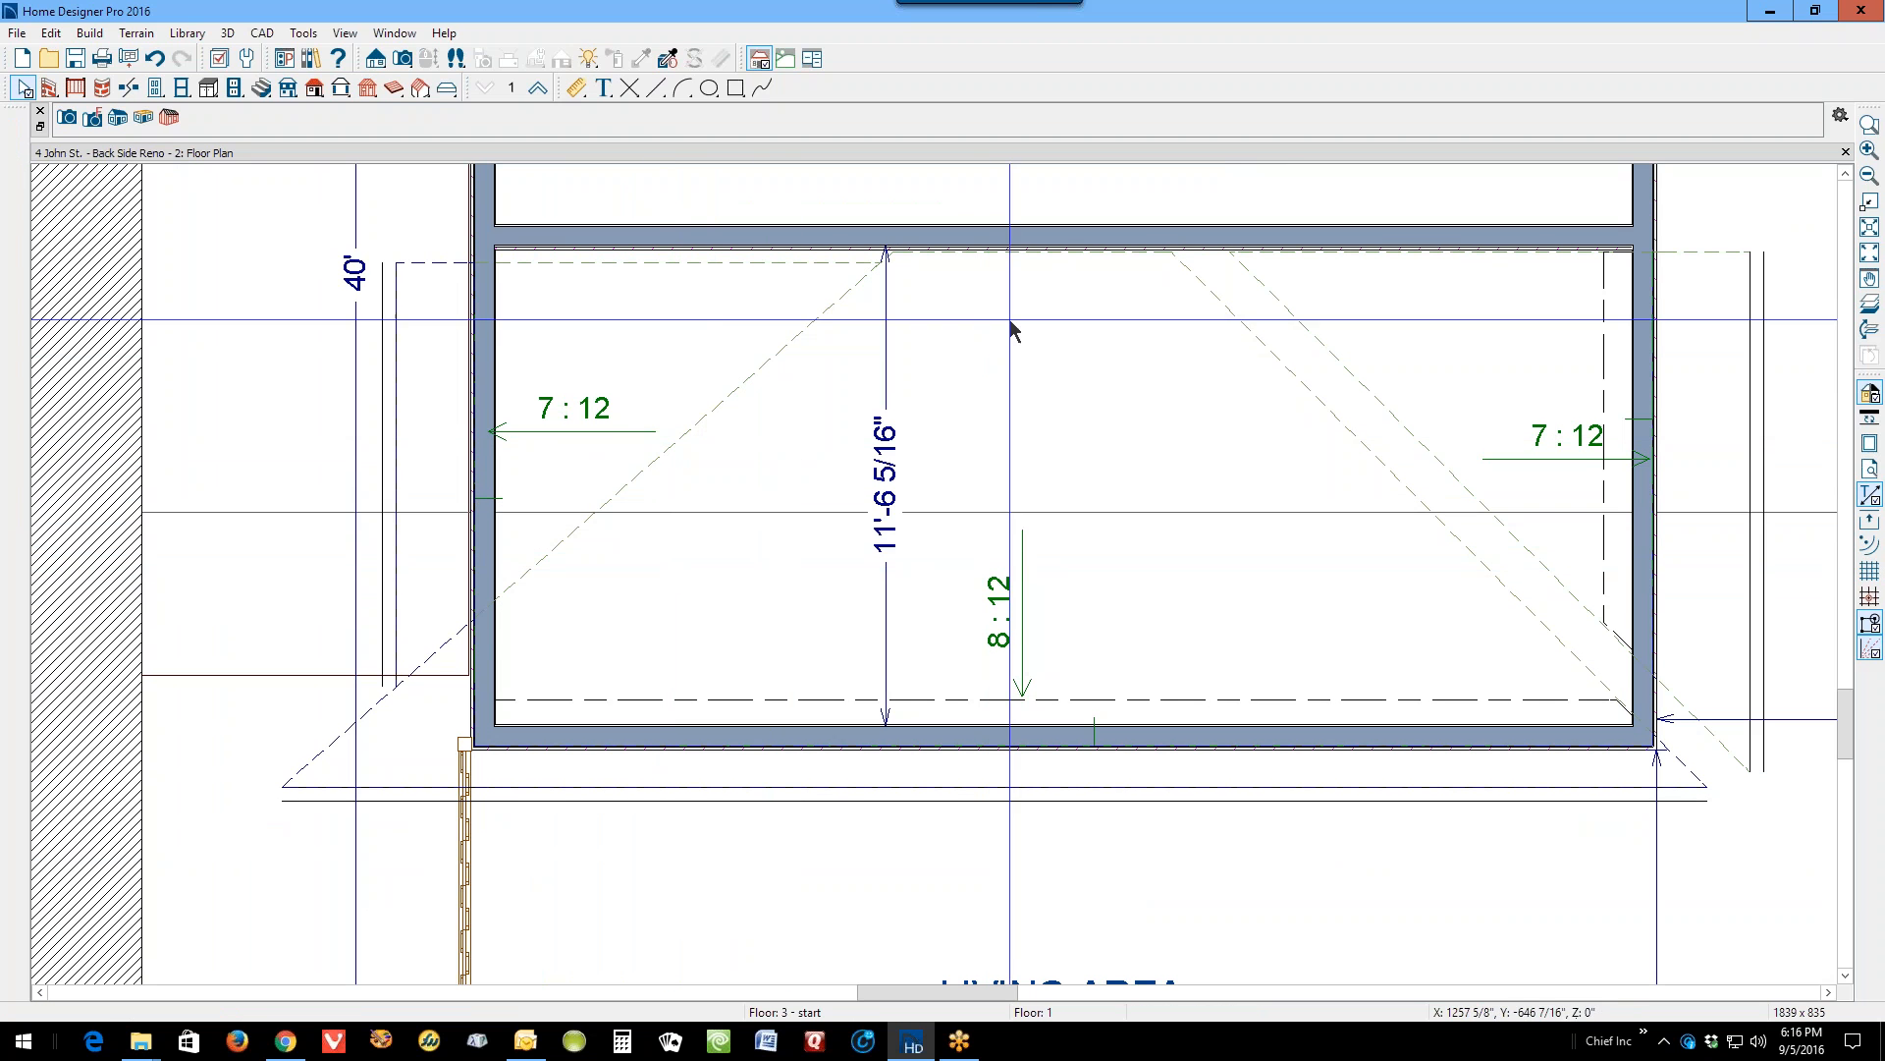
Step: Pull the upper edge of the left-hand 7:12 roof plane up to line up with the dividing wall's lower face
click(718, 265)
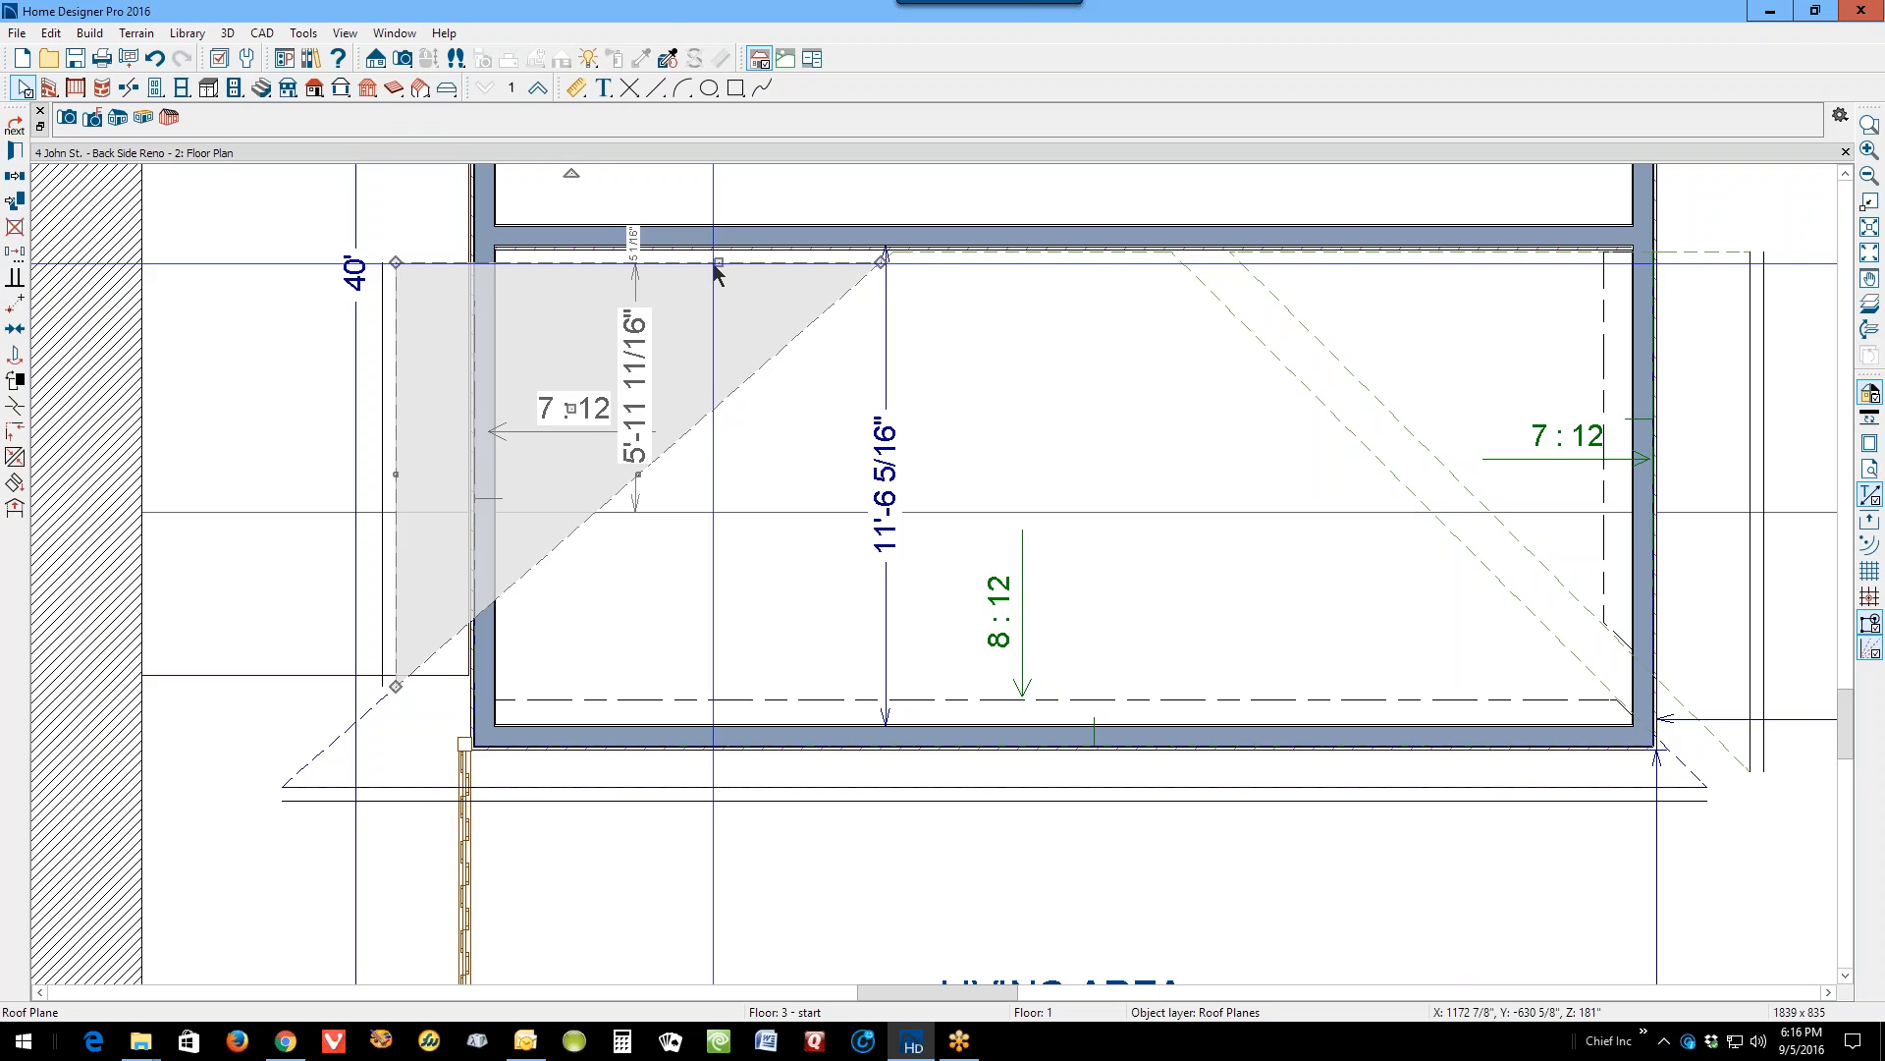
click(713, 263)
click(638, 263)
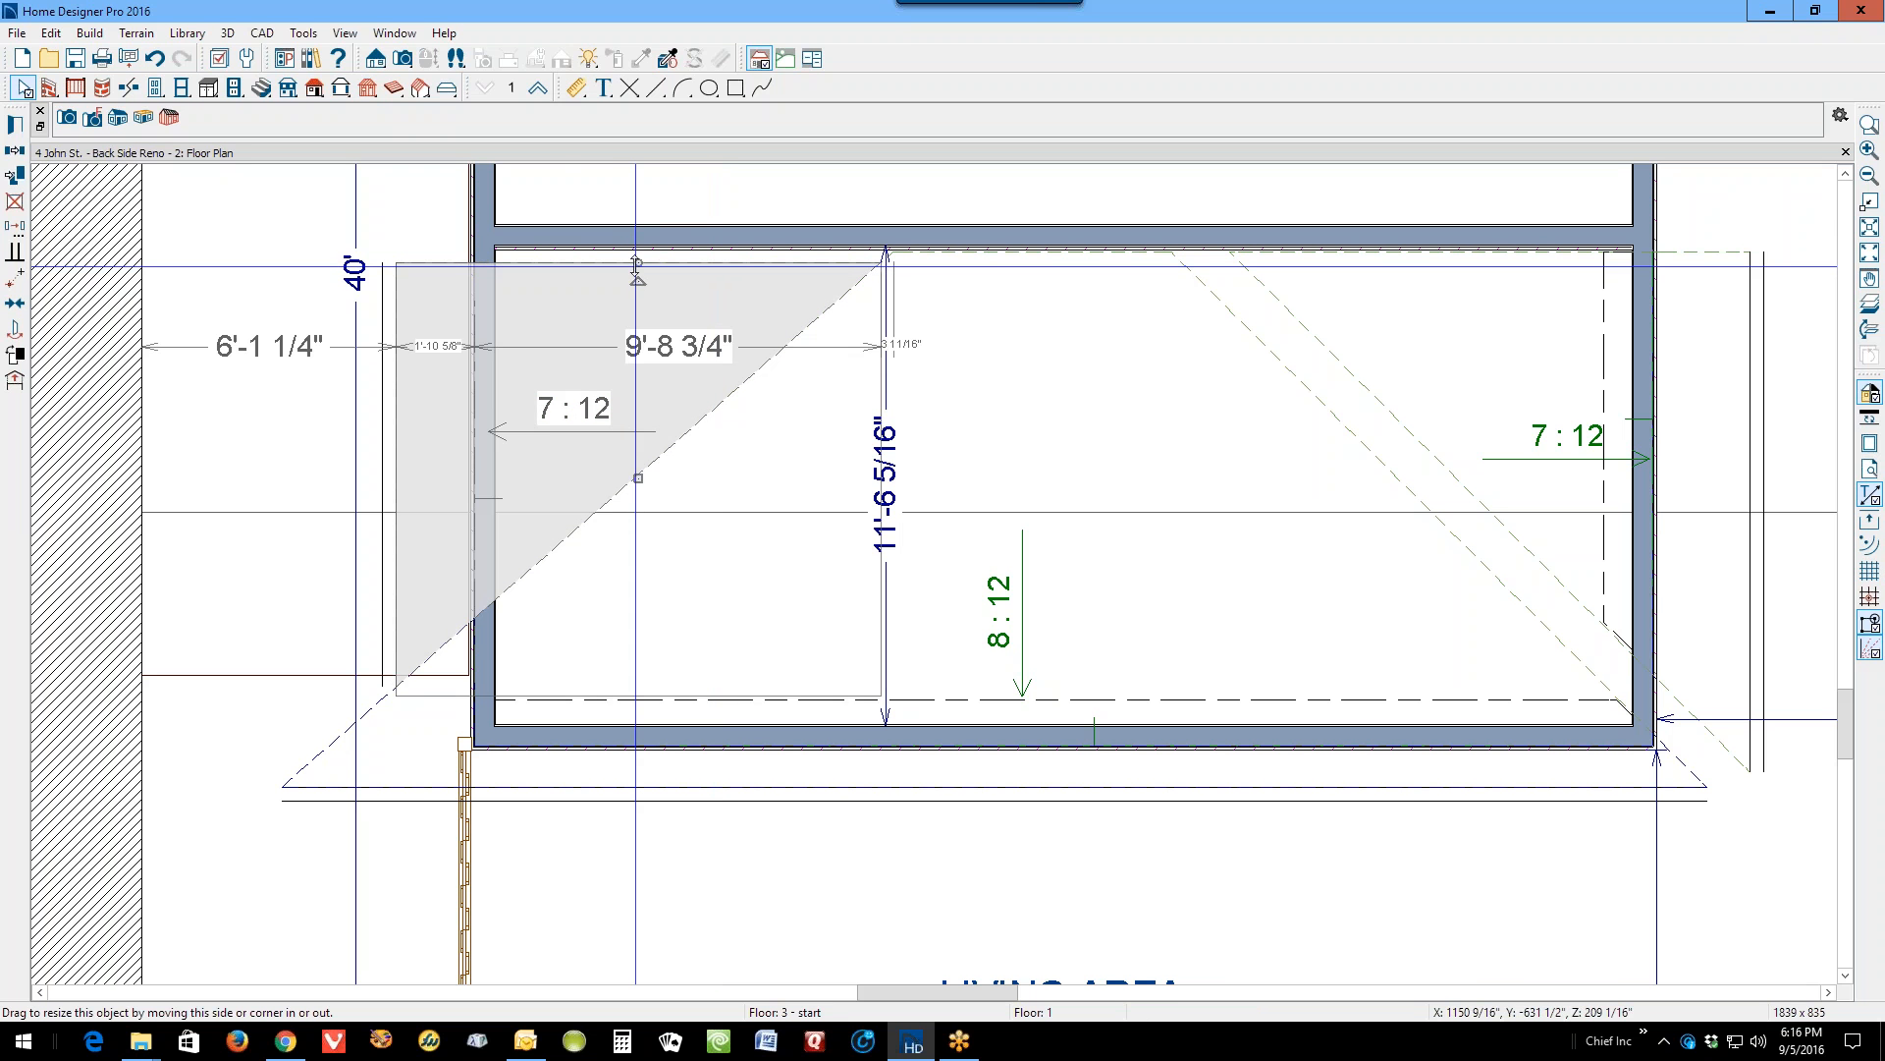
drag(635, 265, 630, 251)
key(Escape)
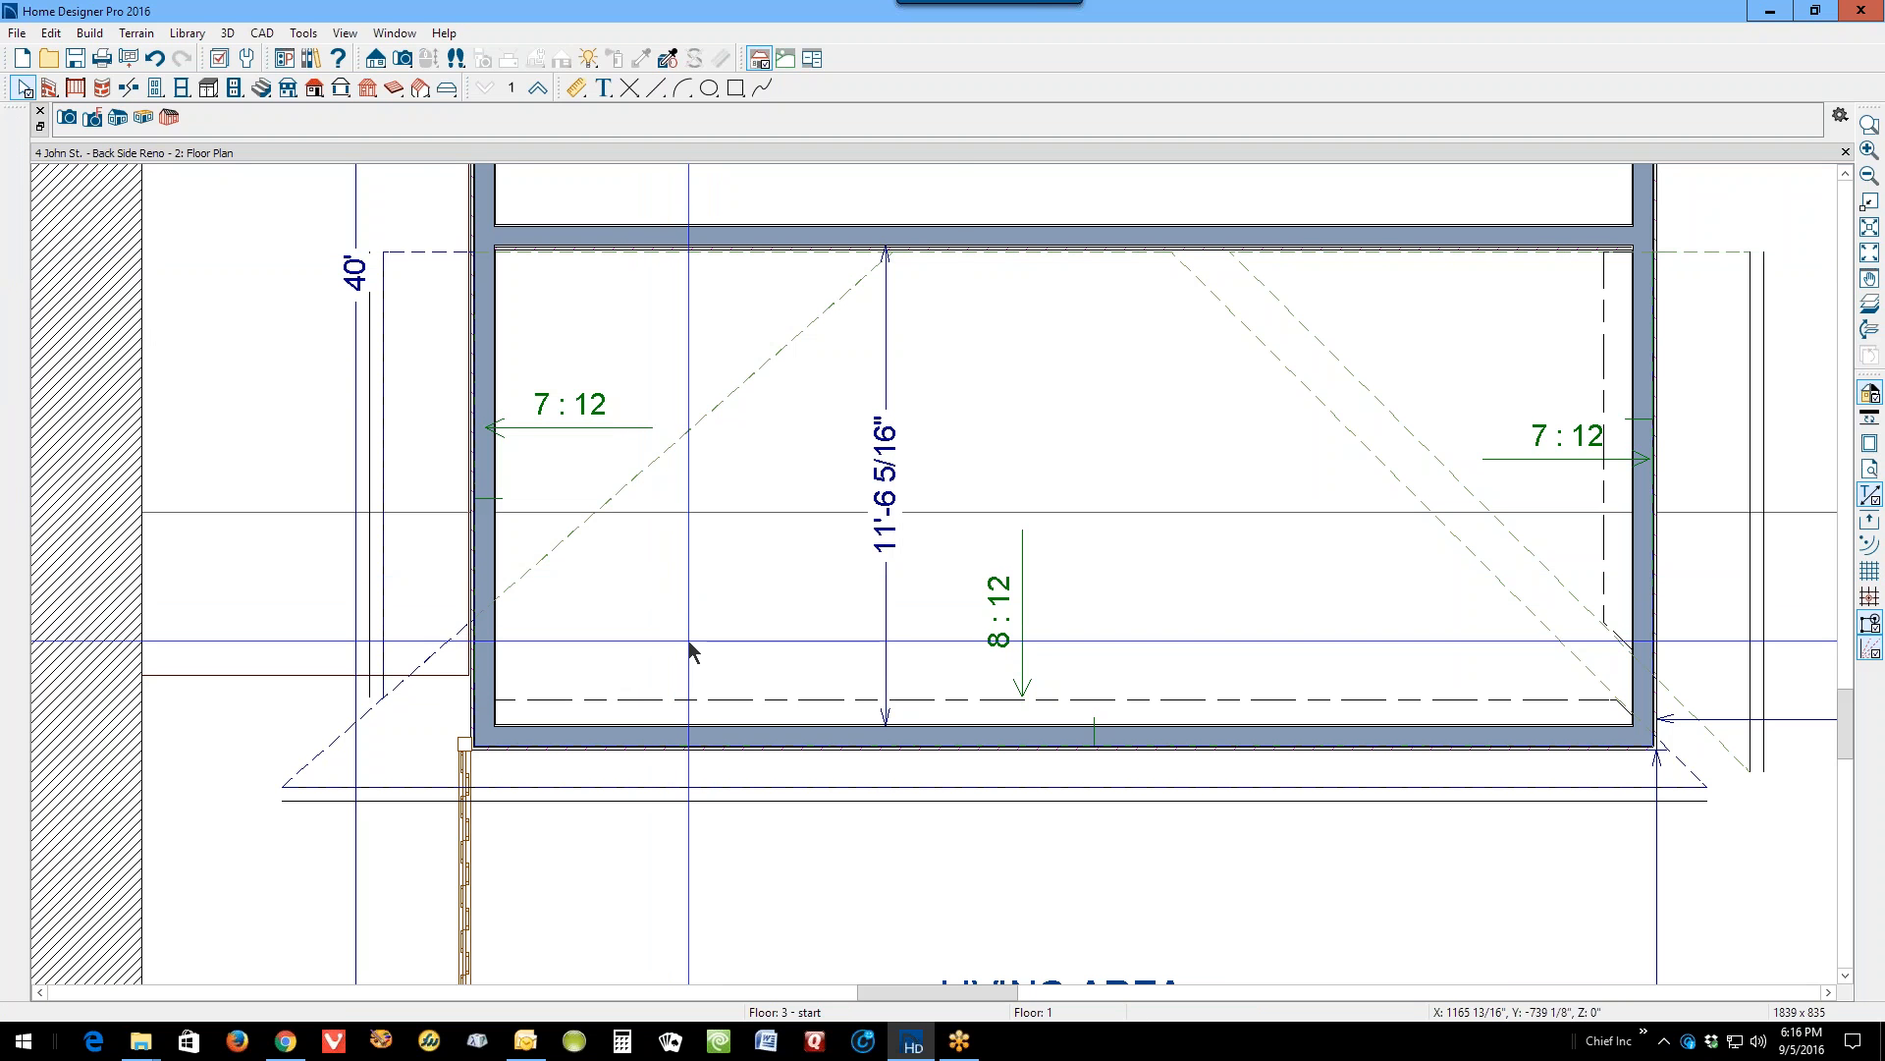
Step: Join the right-hand 7:12 roof plane's hip edge with the middle 8:12 roof plane
right_click(1483, 503)
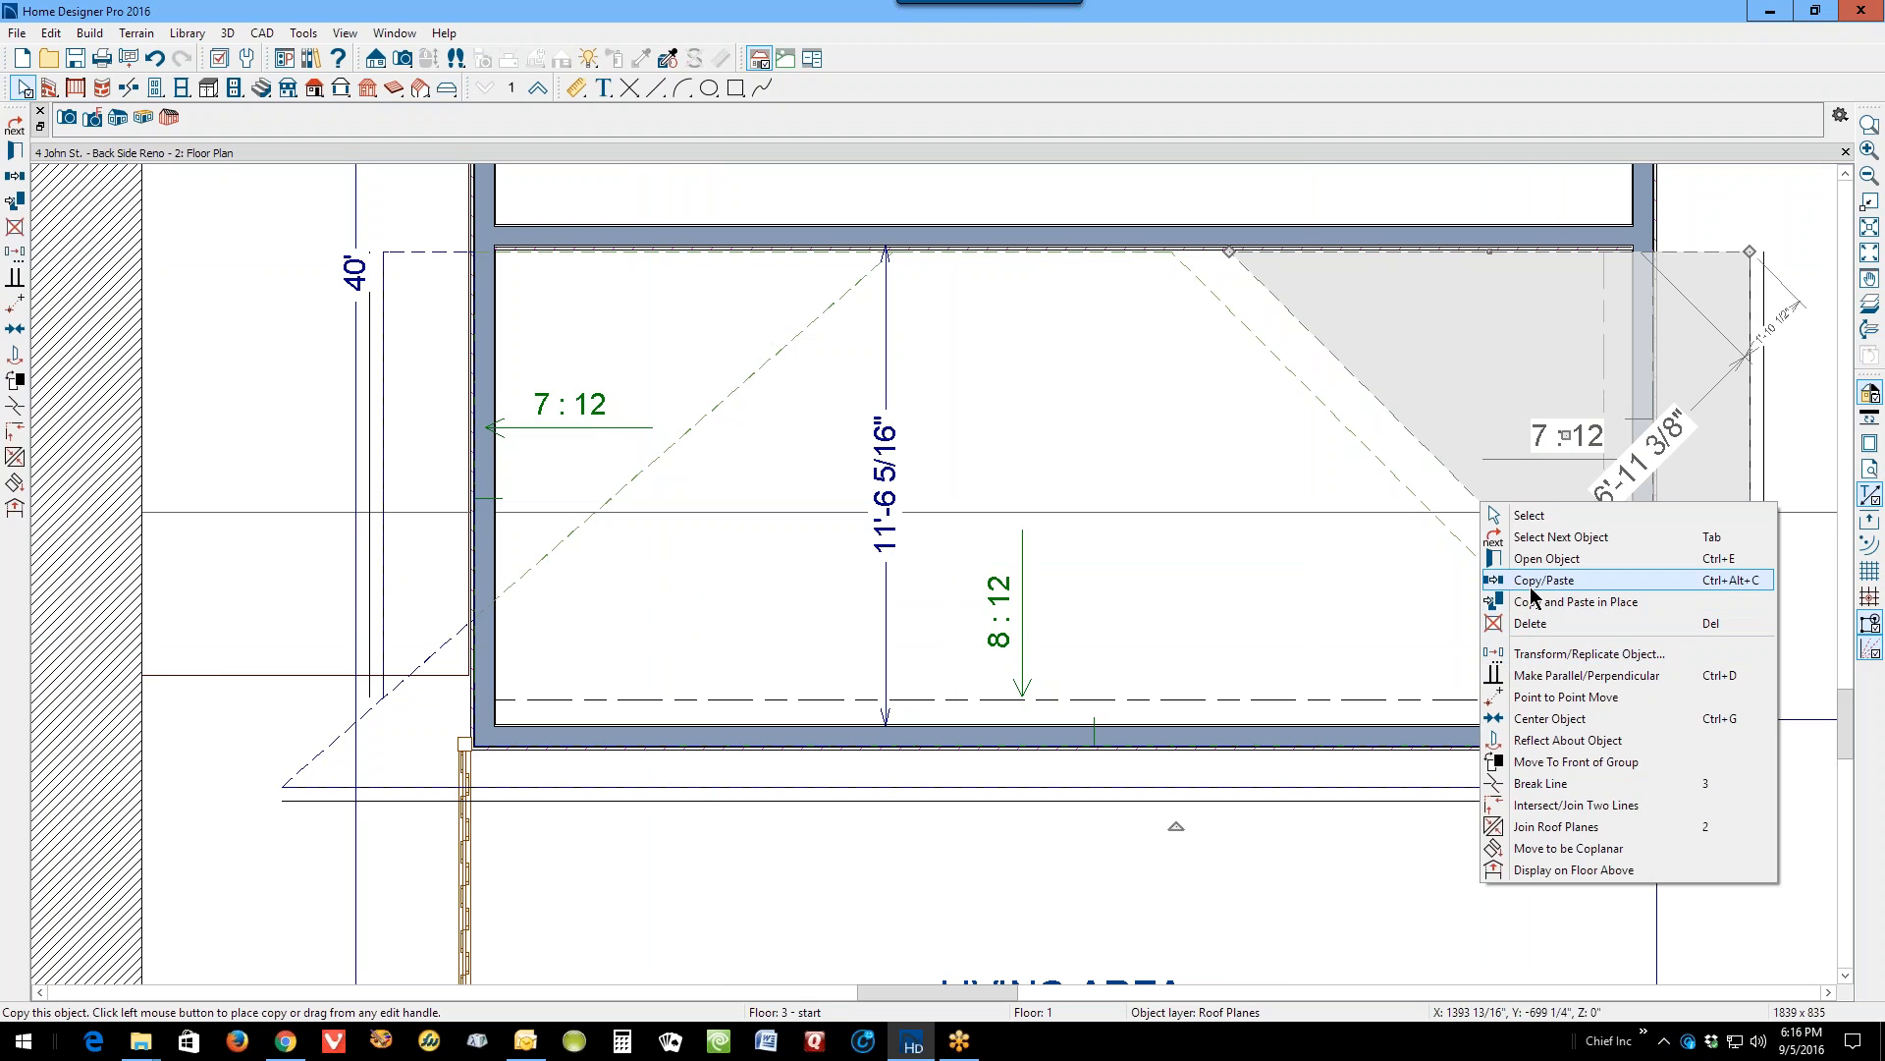
click(1502, 827)
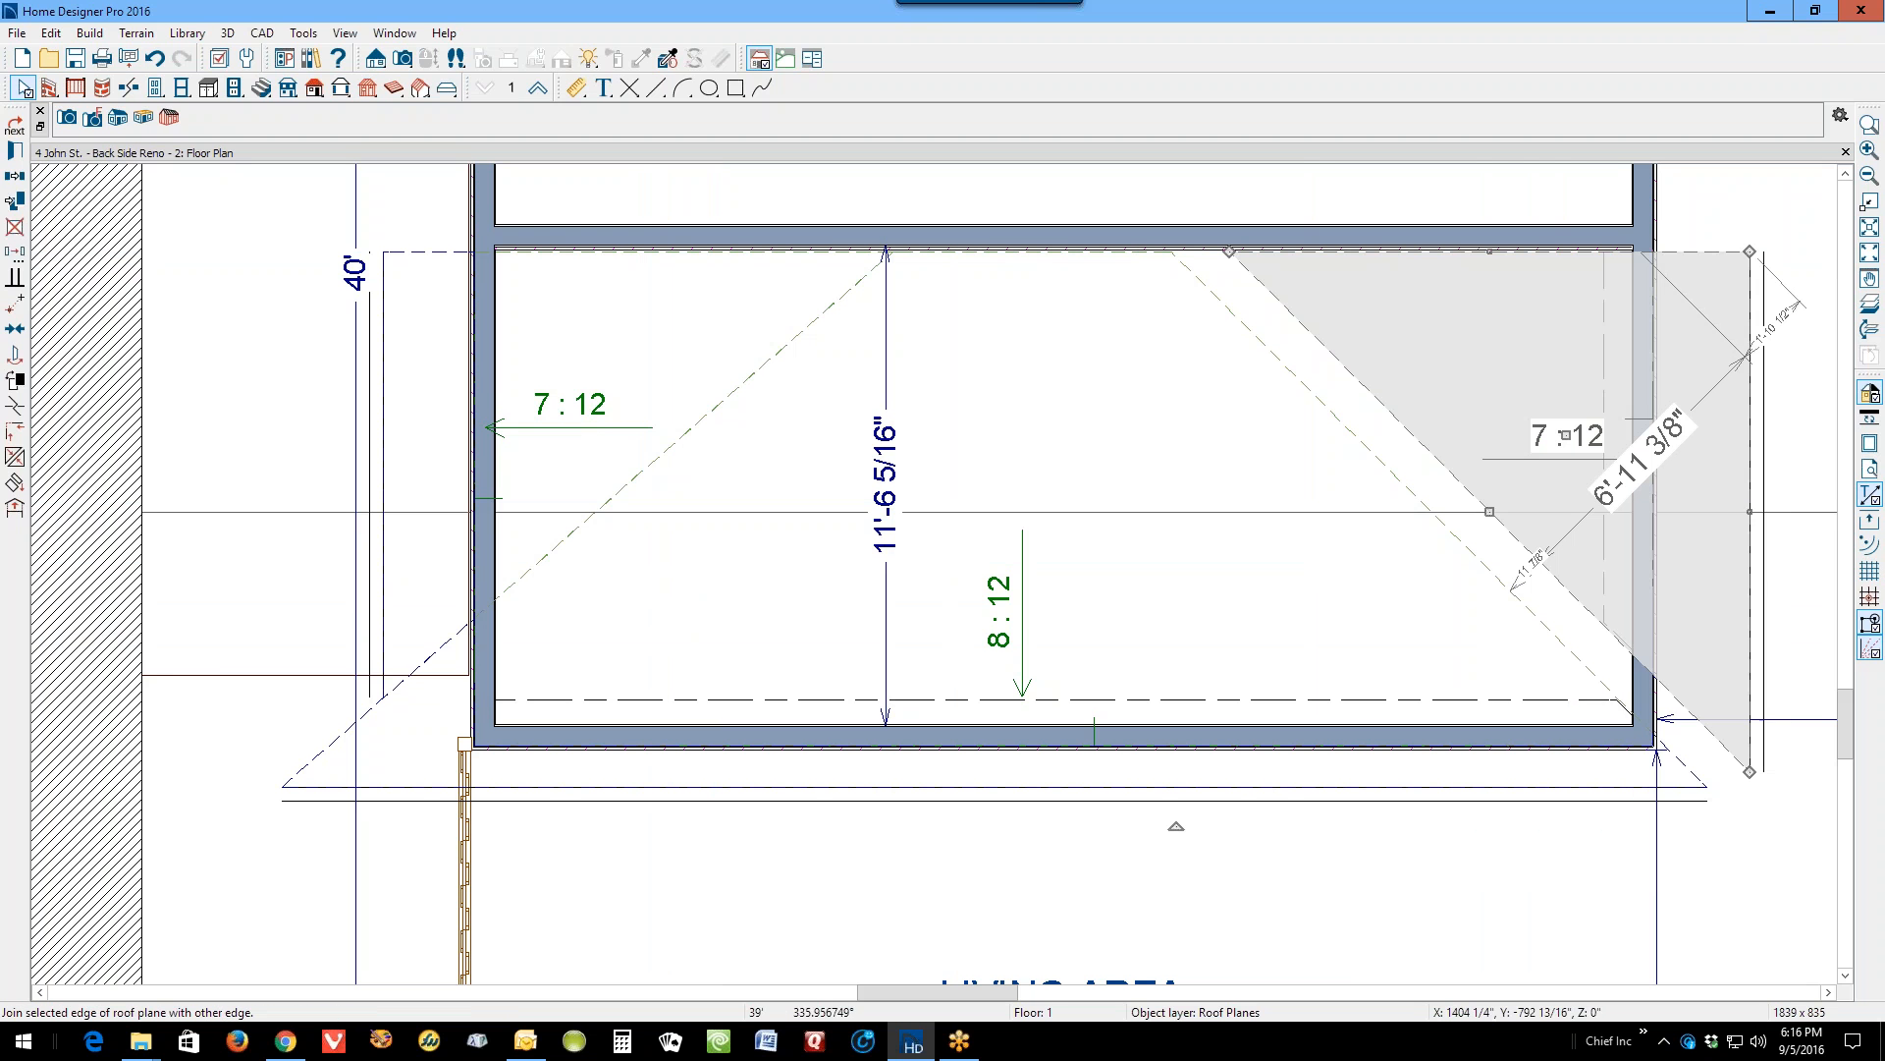
click(1486, 567)
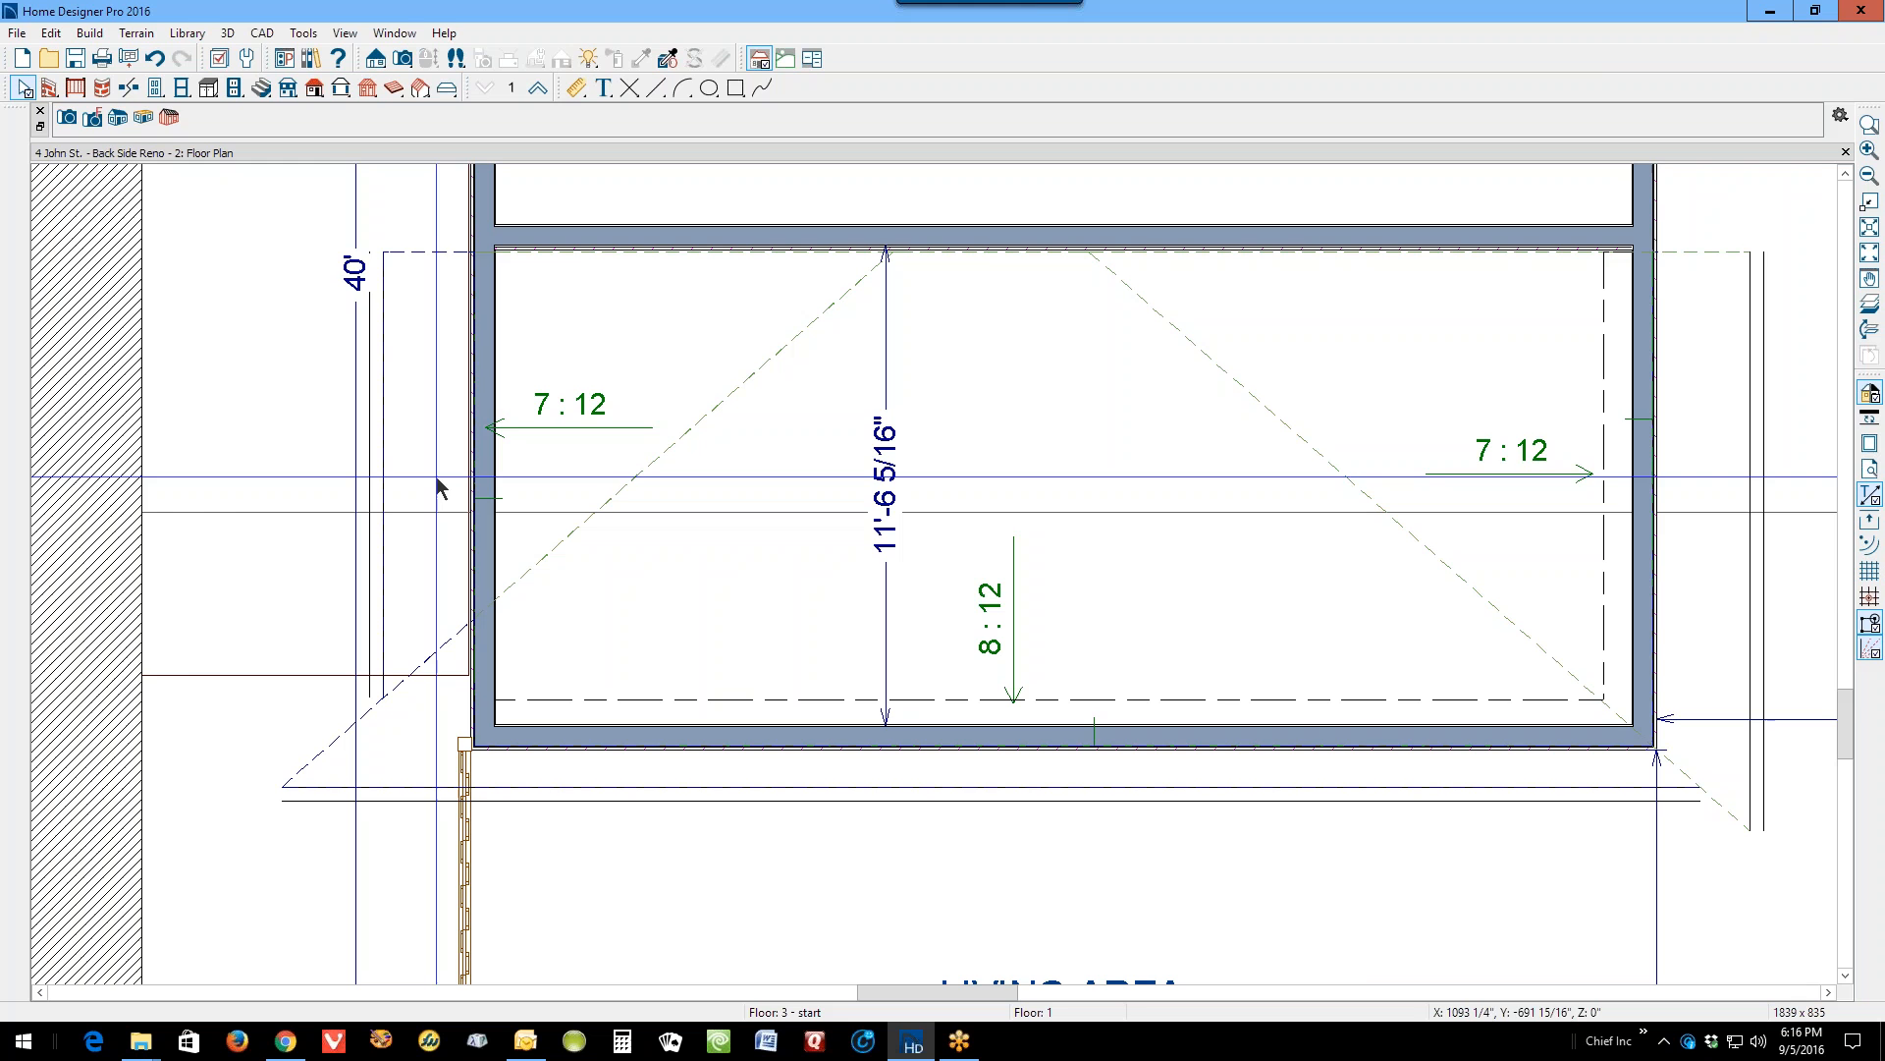
Step: Create a perspective full overview and examine the lower hip roof's joined planes and eaves from several angles
scroll(491, 338, down, 2)
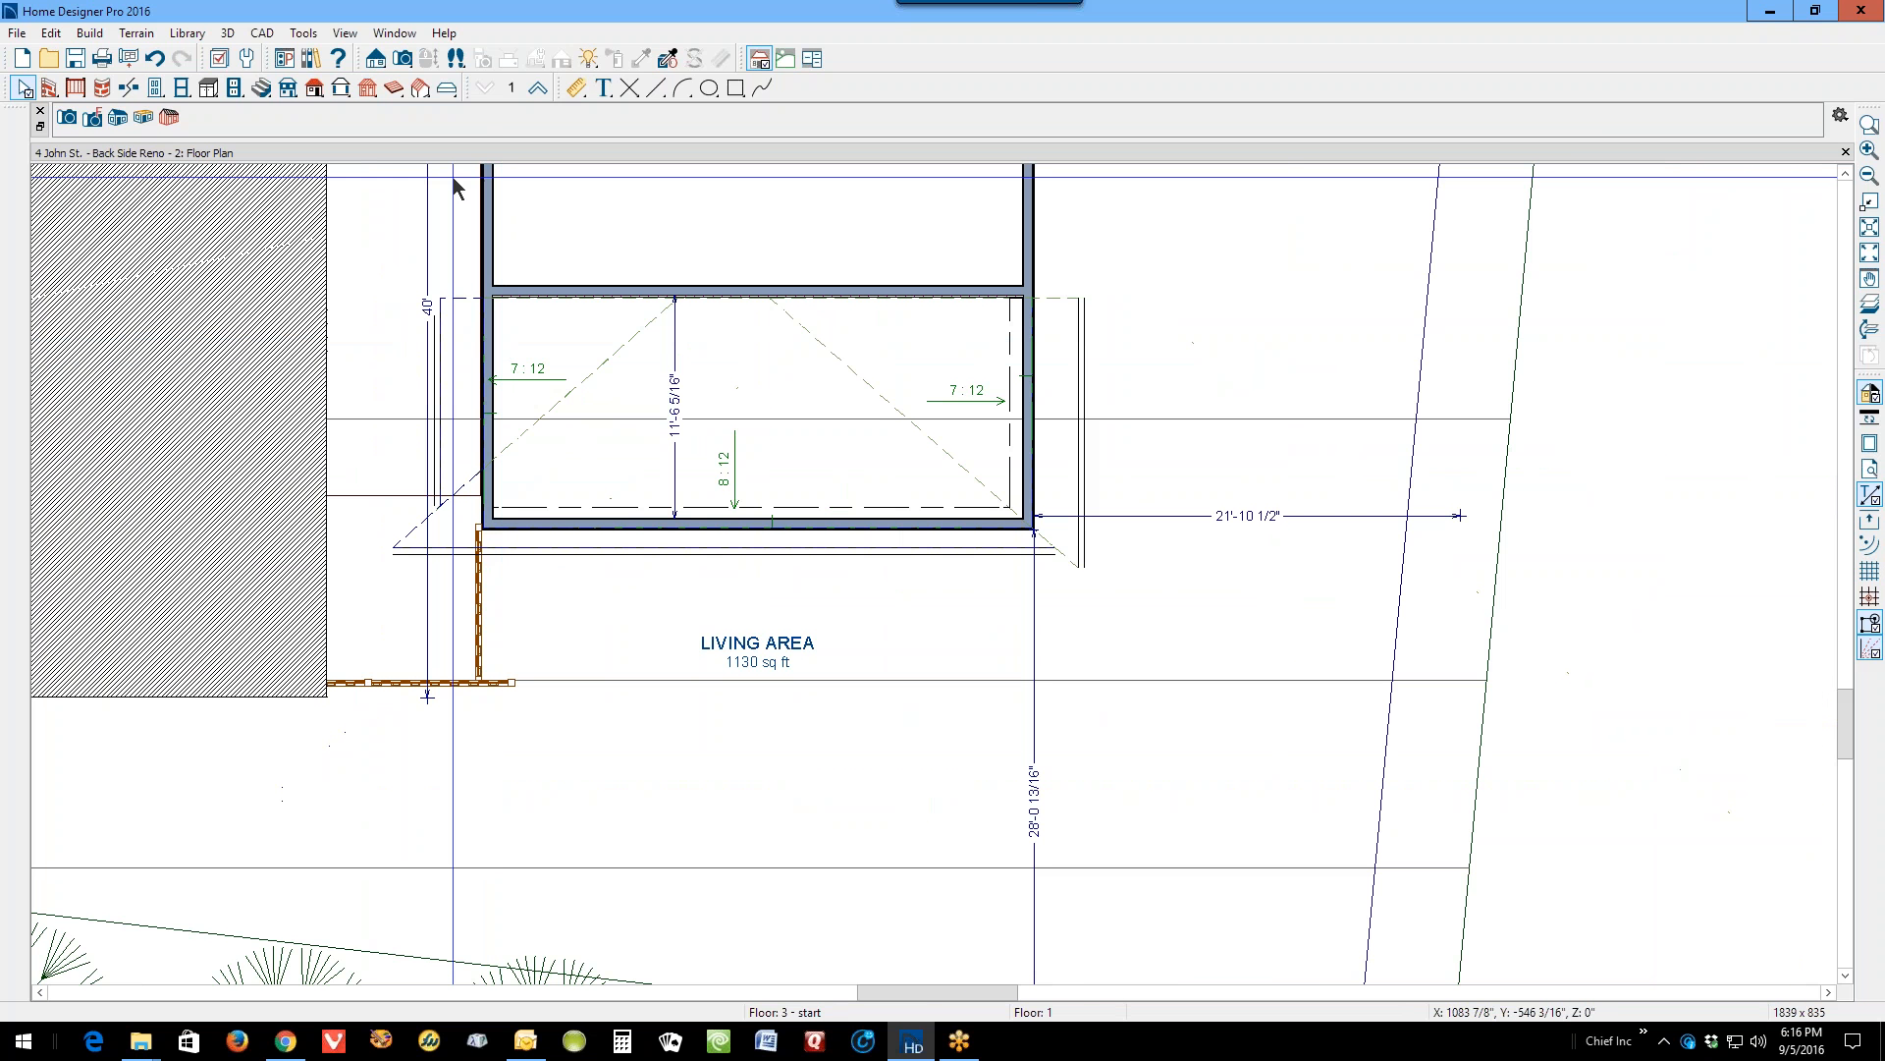
click(402, 61)
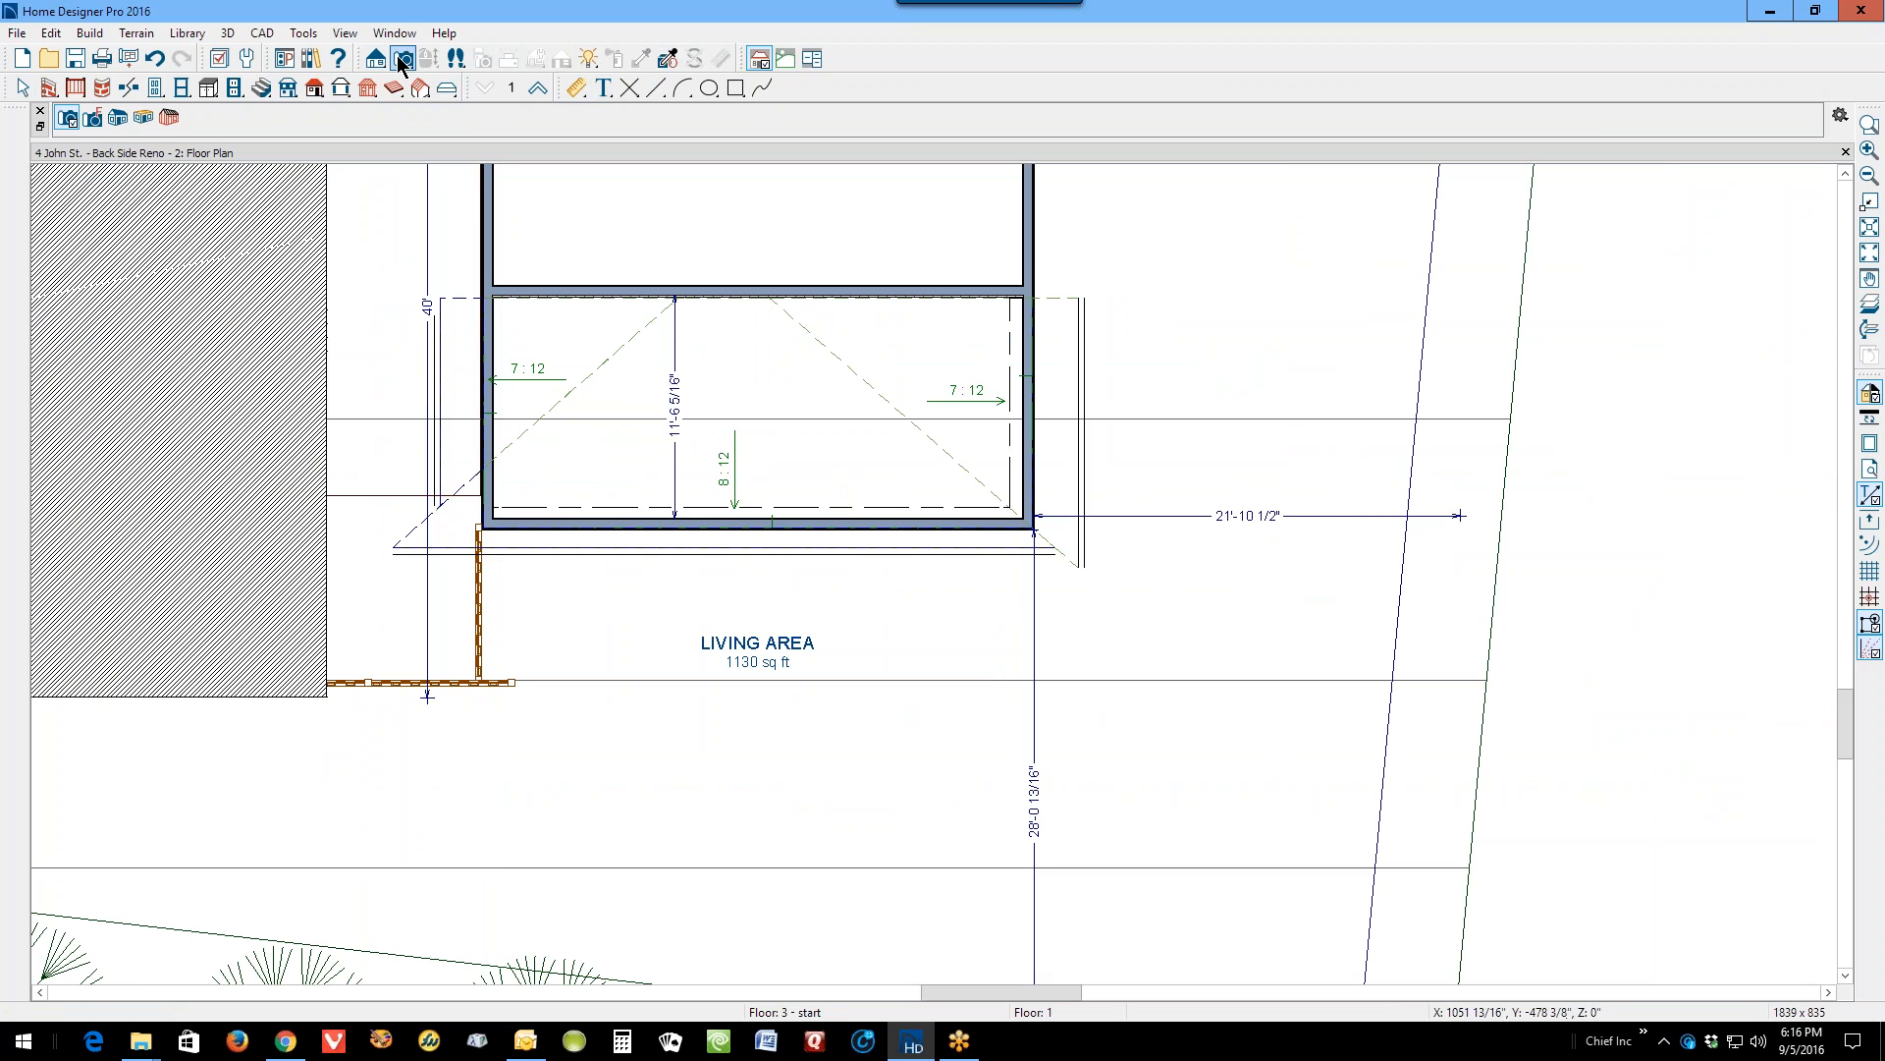
click(117, 117)
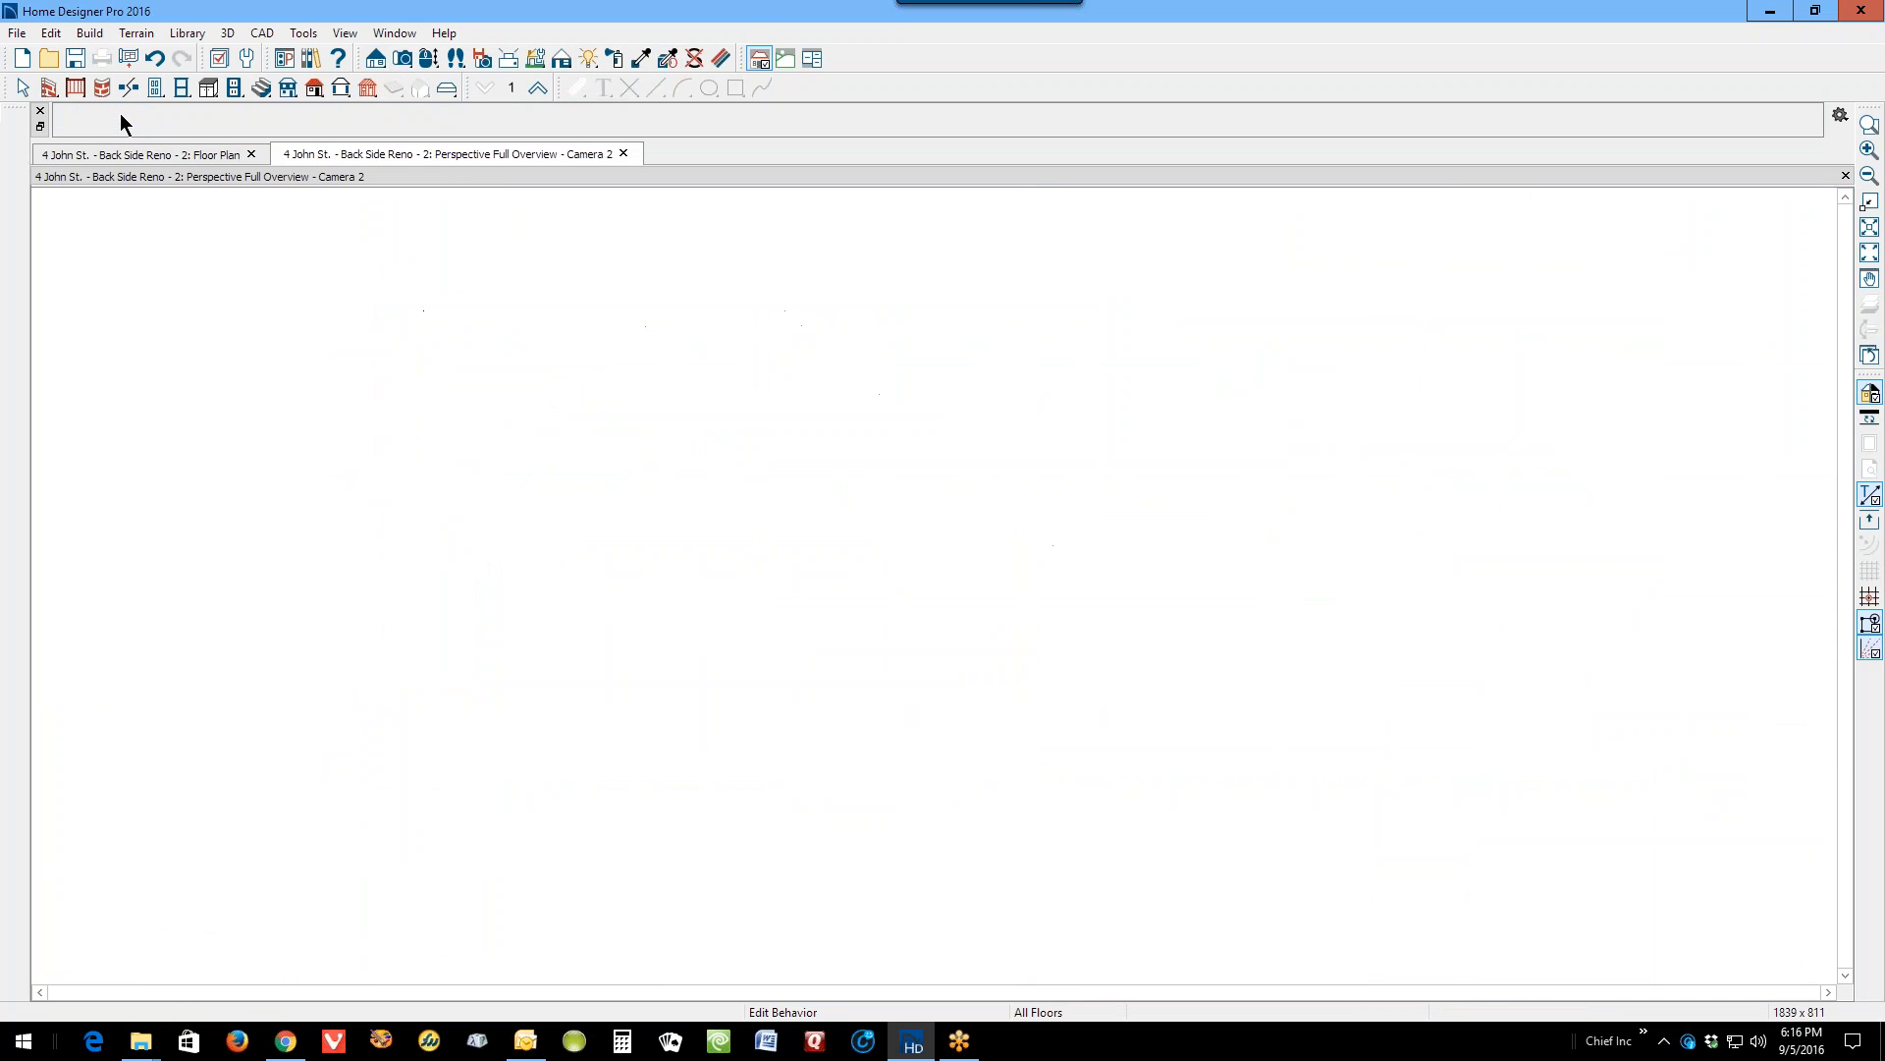
drag(618, 565, 812, 625)
scroll(1040, 720, up, 10)
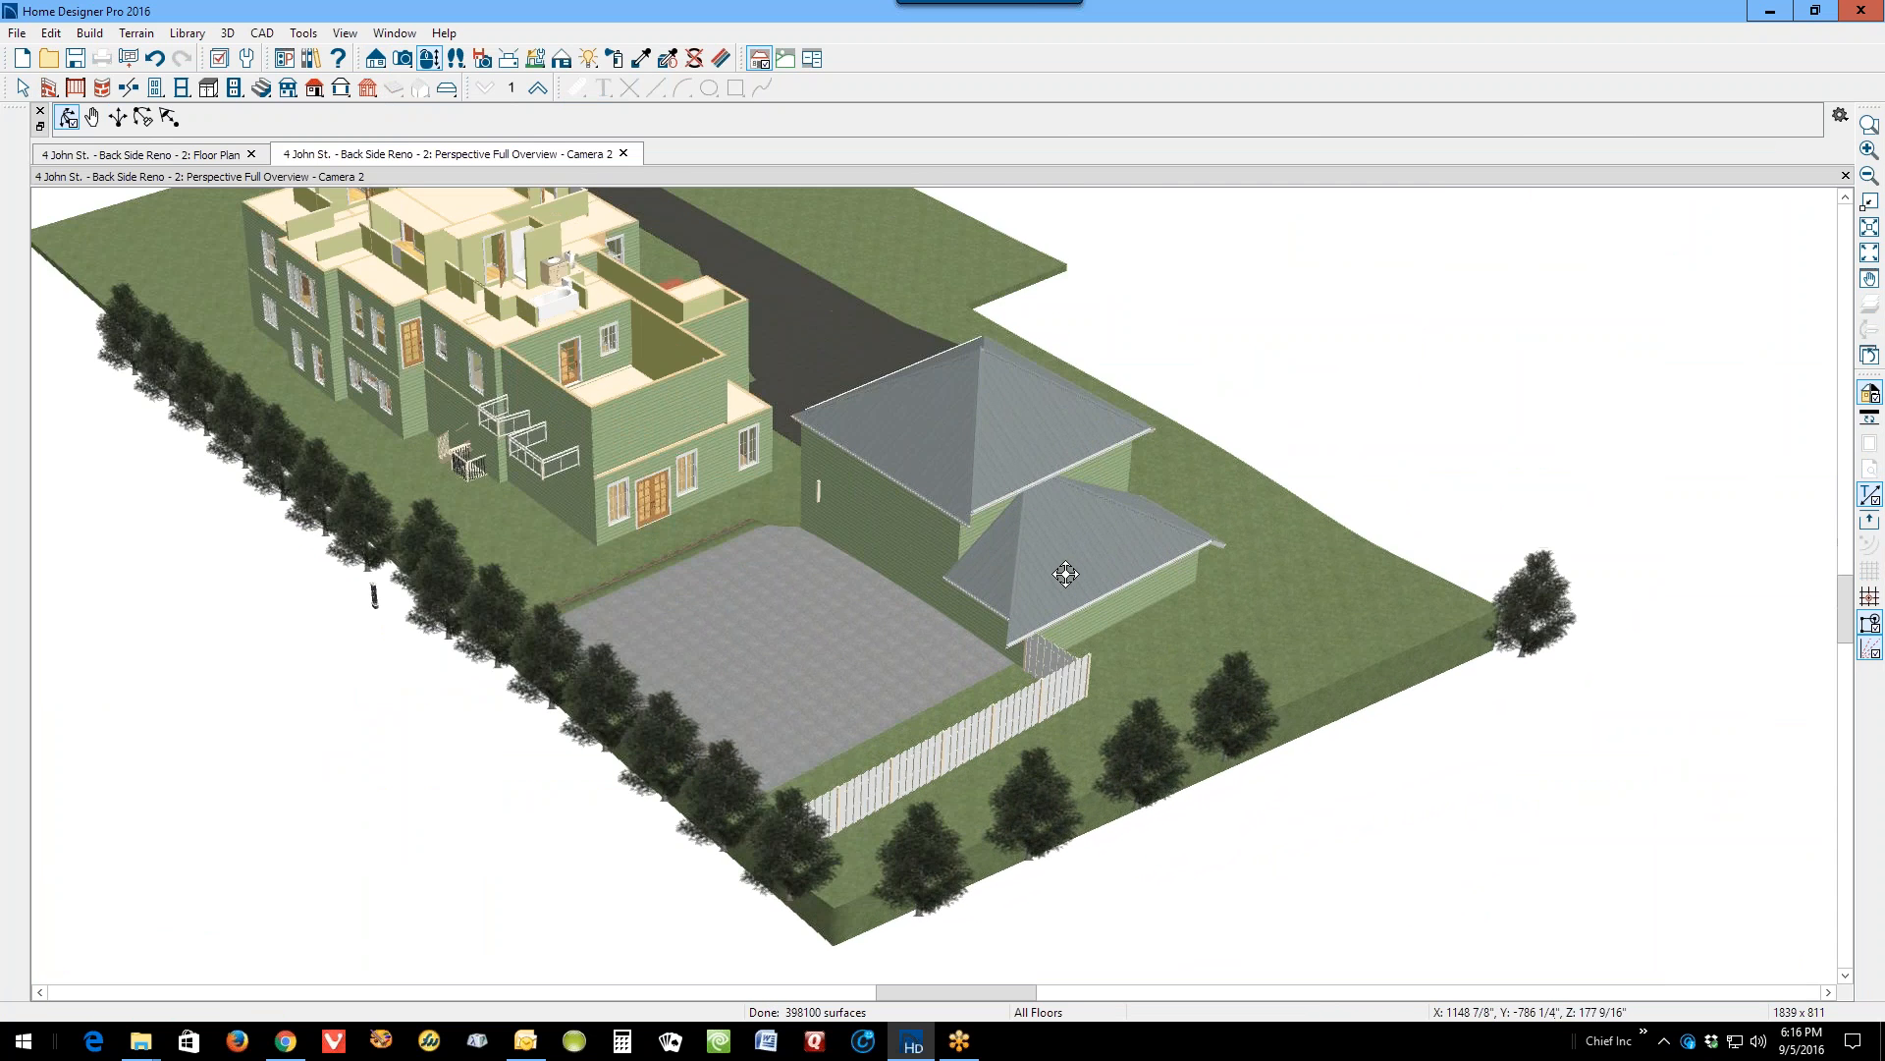
scroll(1066, 573, up, 3)
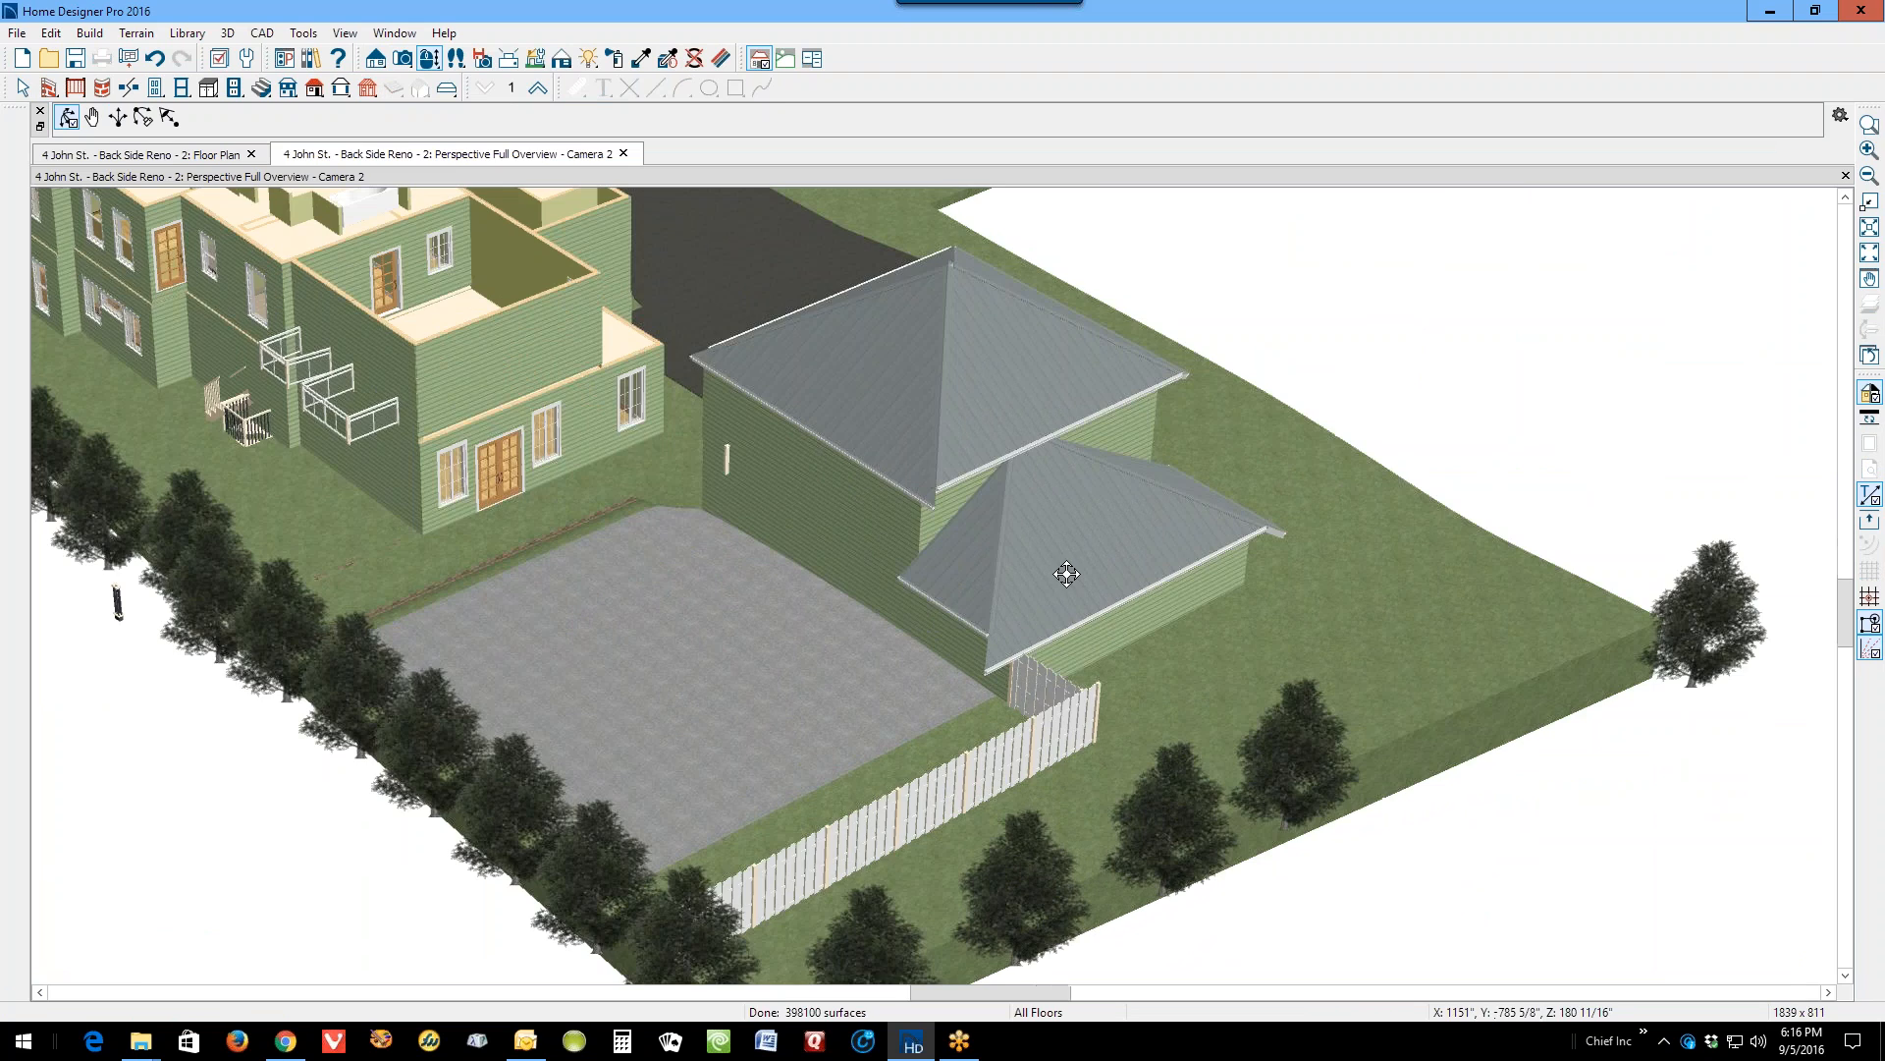
scroll(1080, 540, up, 5)
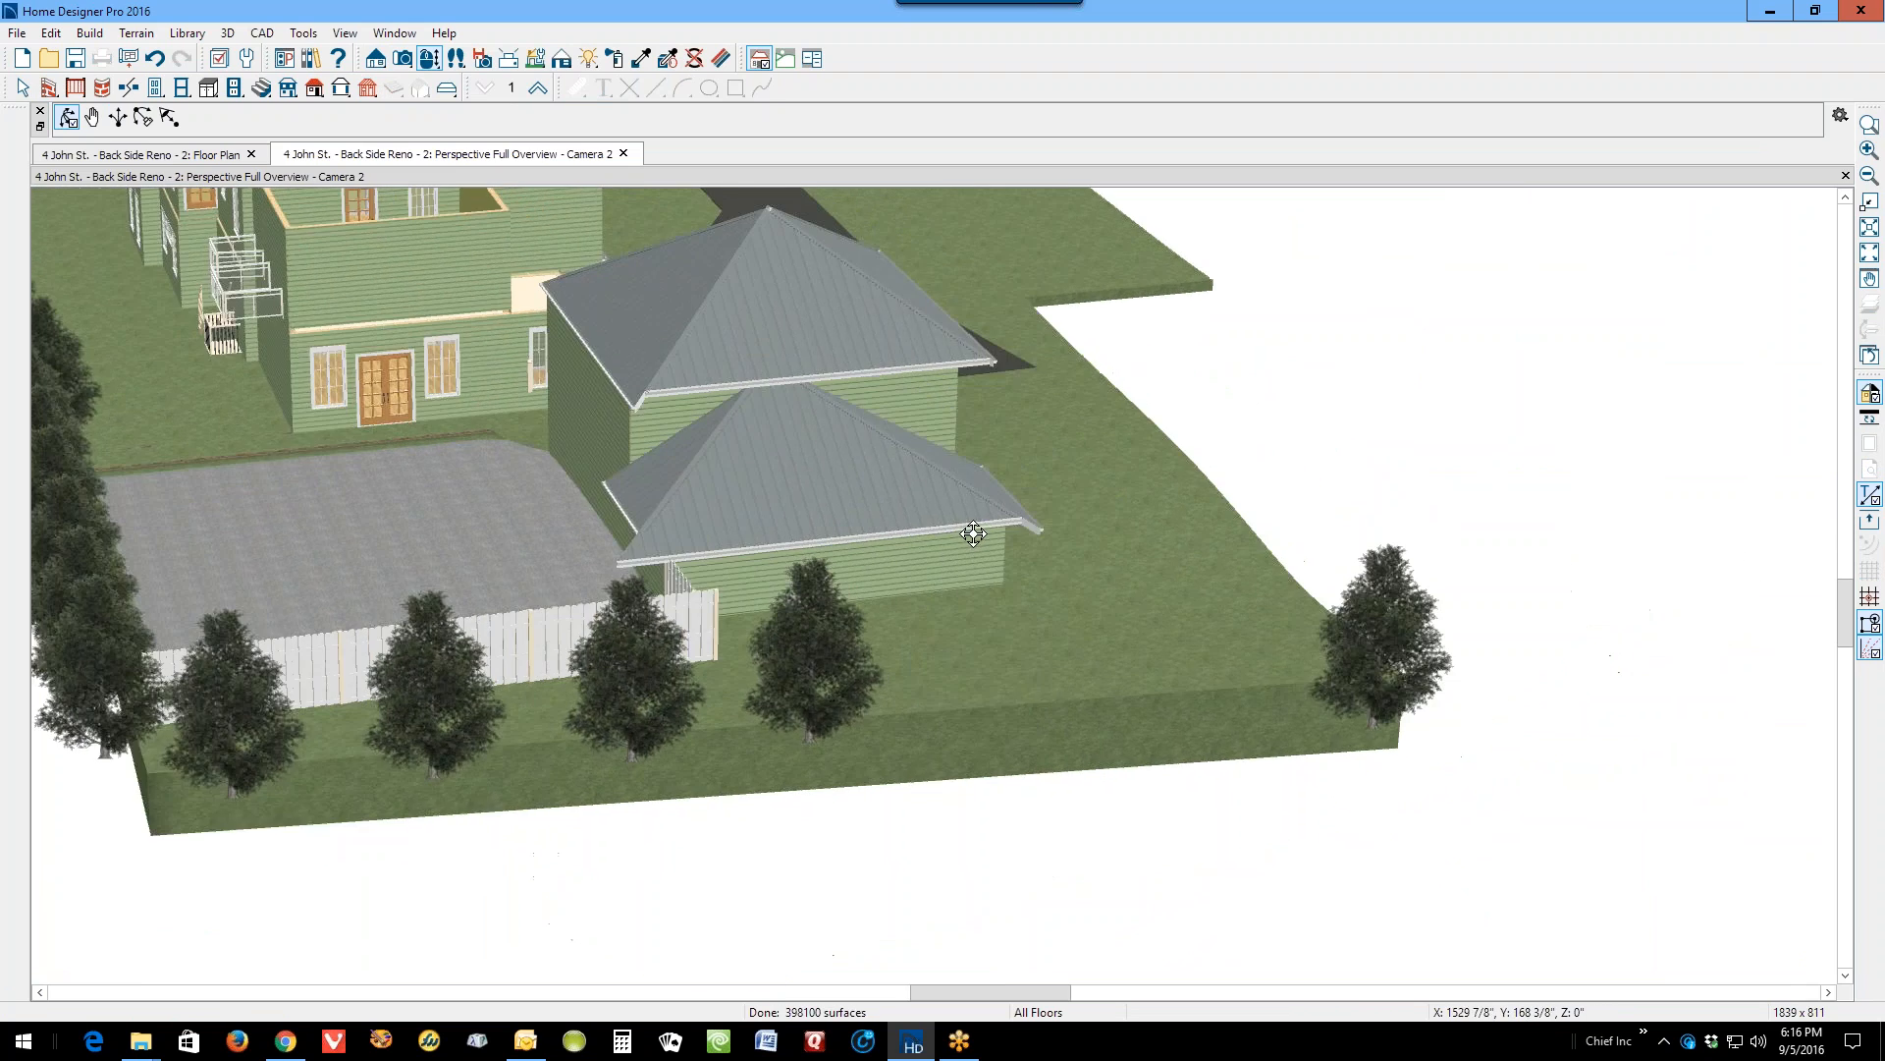
drag(973, 533, 931, 560)
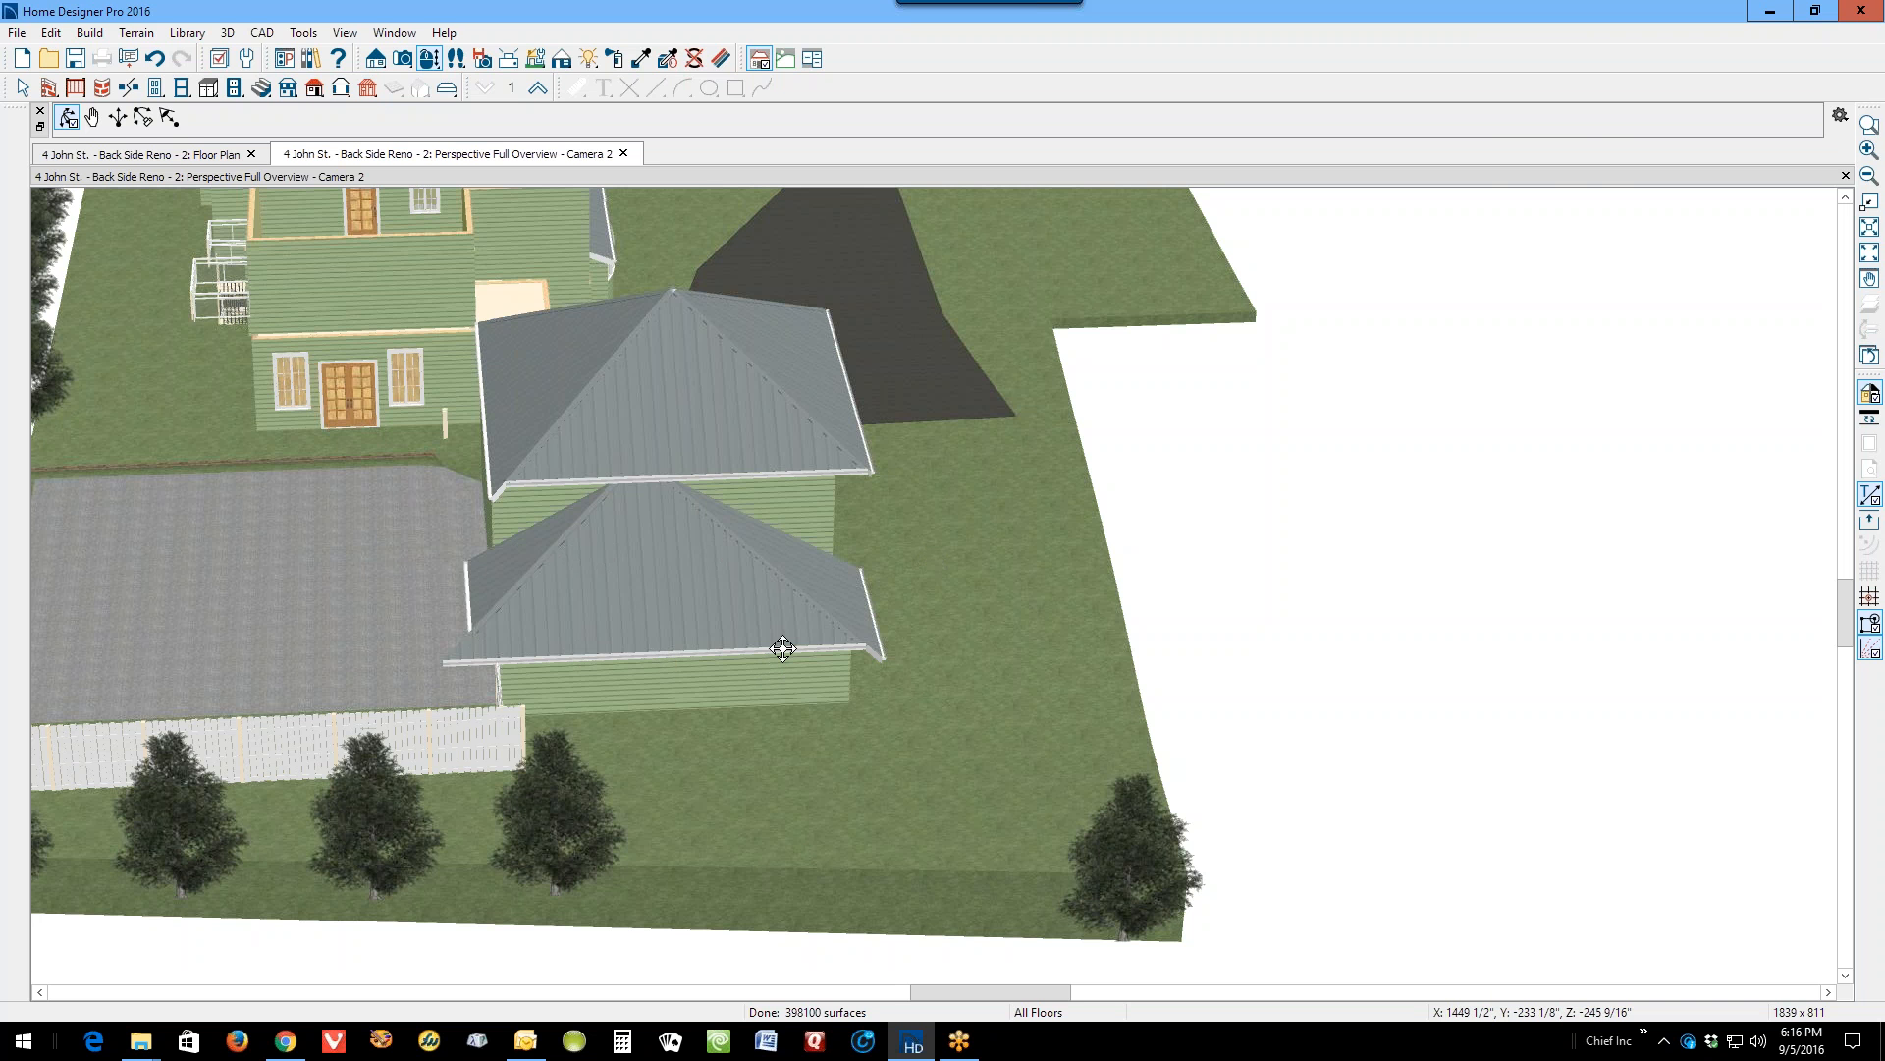
Step: Return to the floor plan and set the left-hand 7:12 roof plane's pitch to 8" with its baseline height locked
key(space)
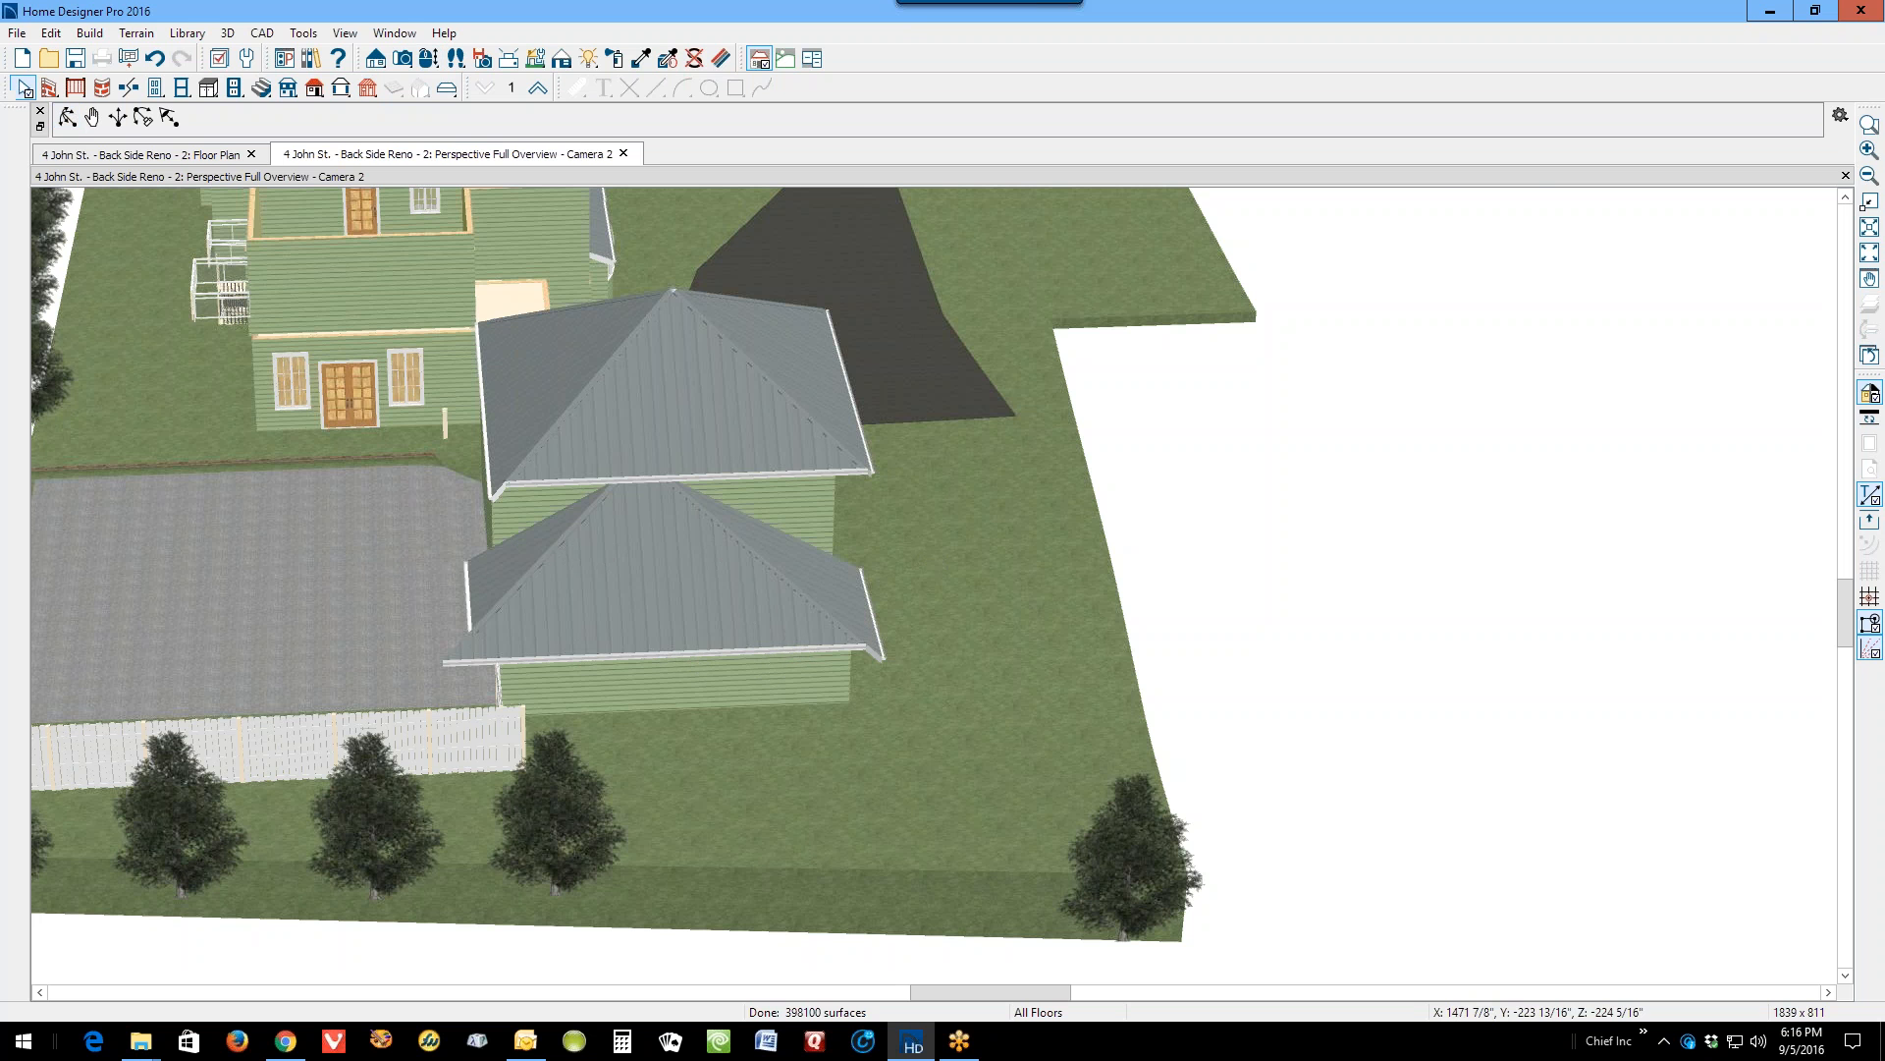
key(ctrl+Tab)
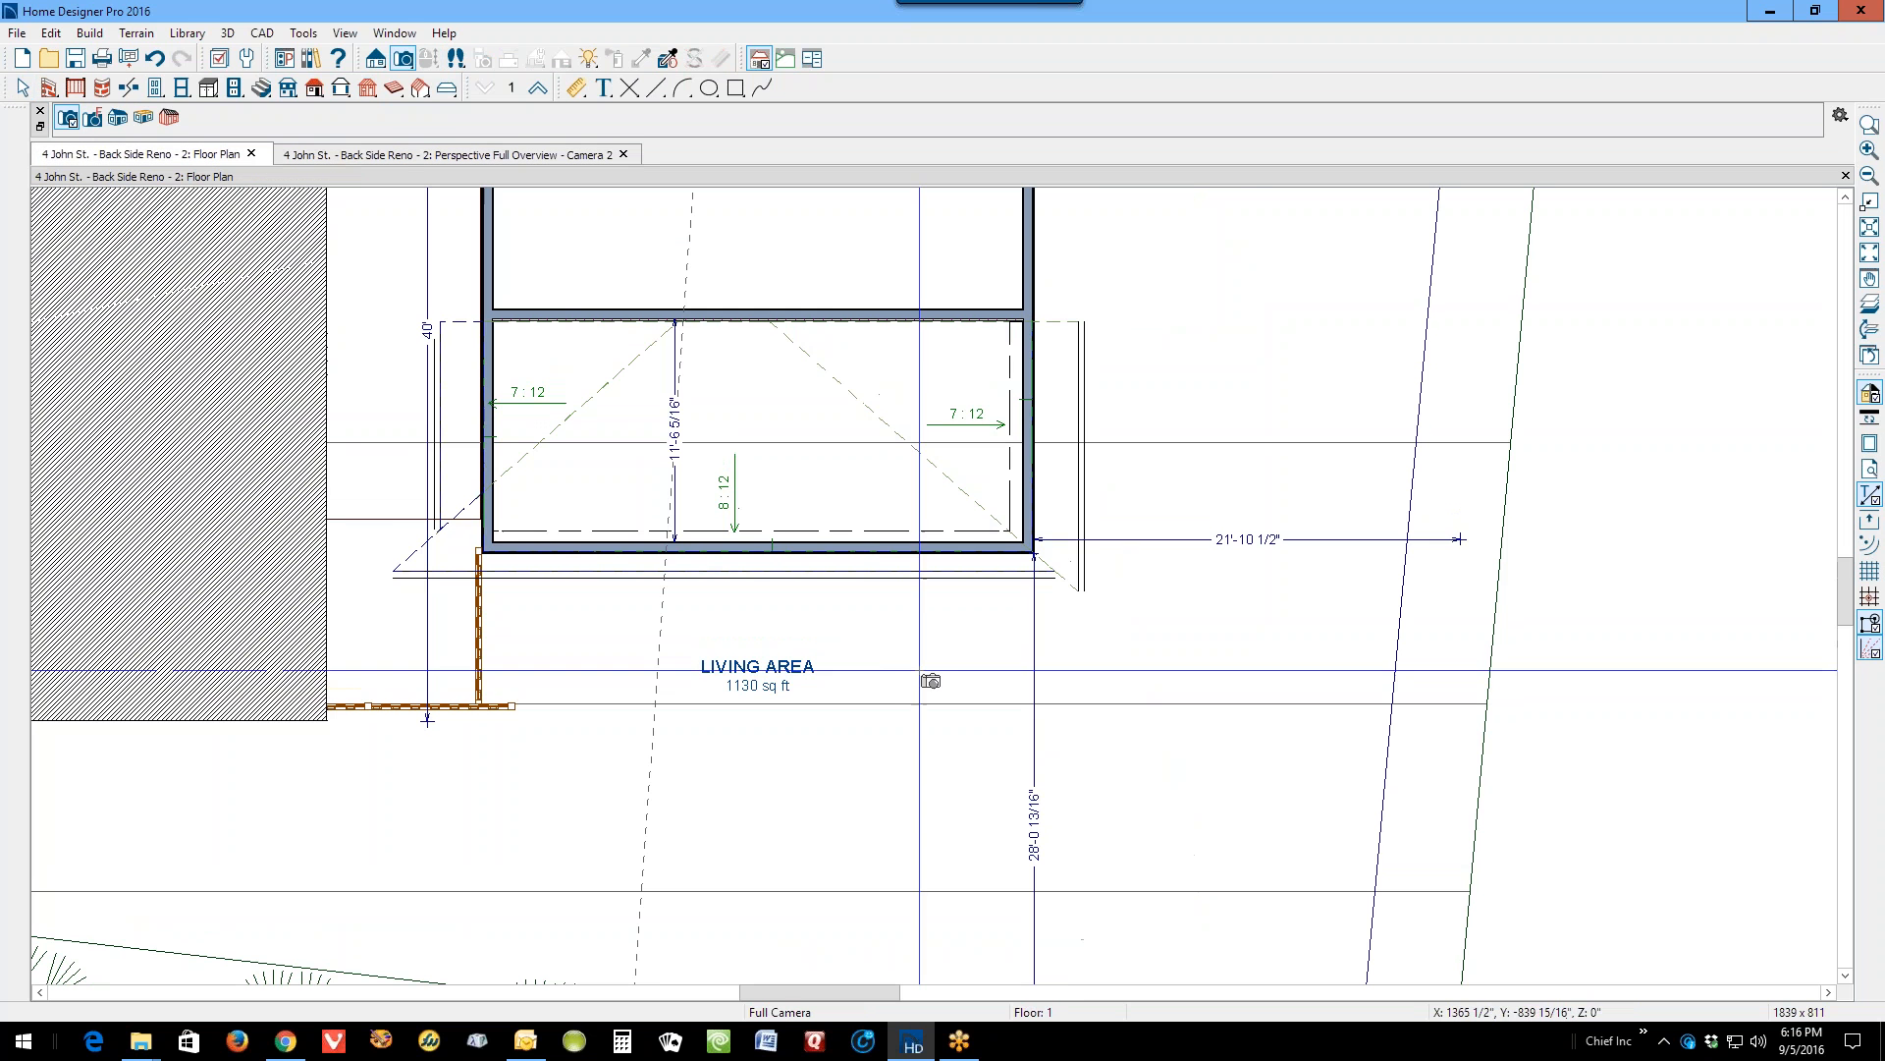
scroll(884, 458, up, 1)
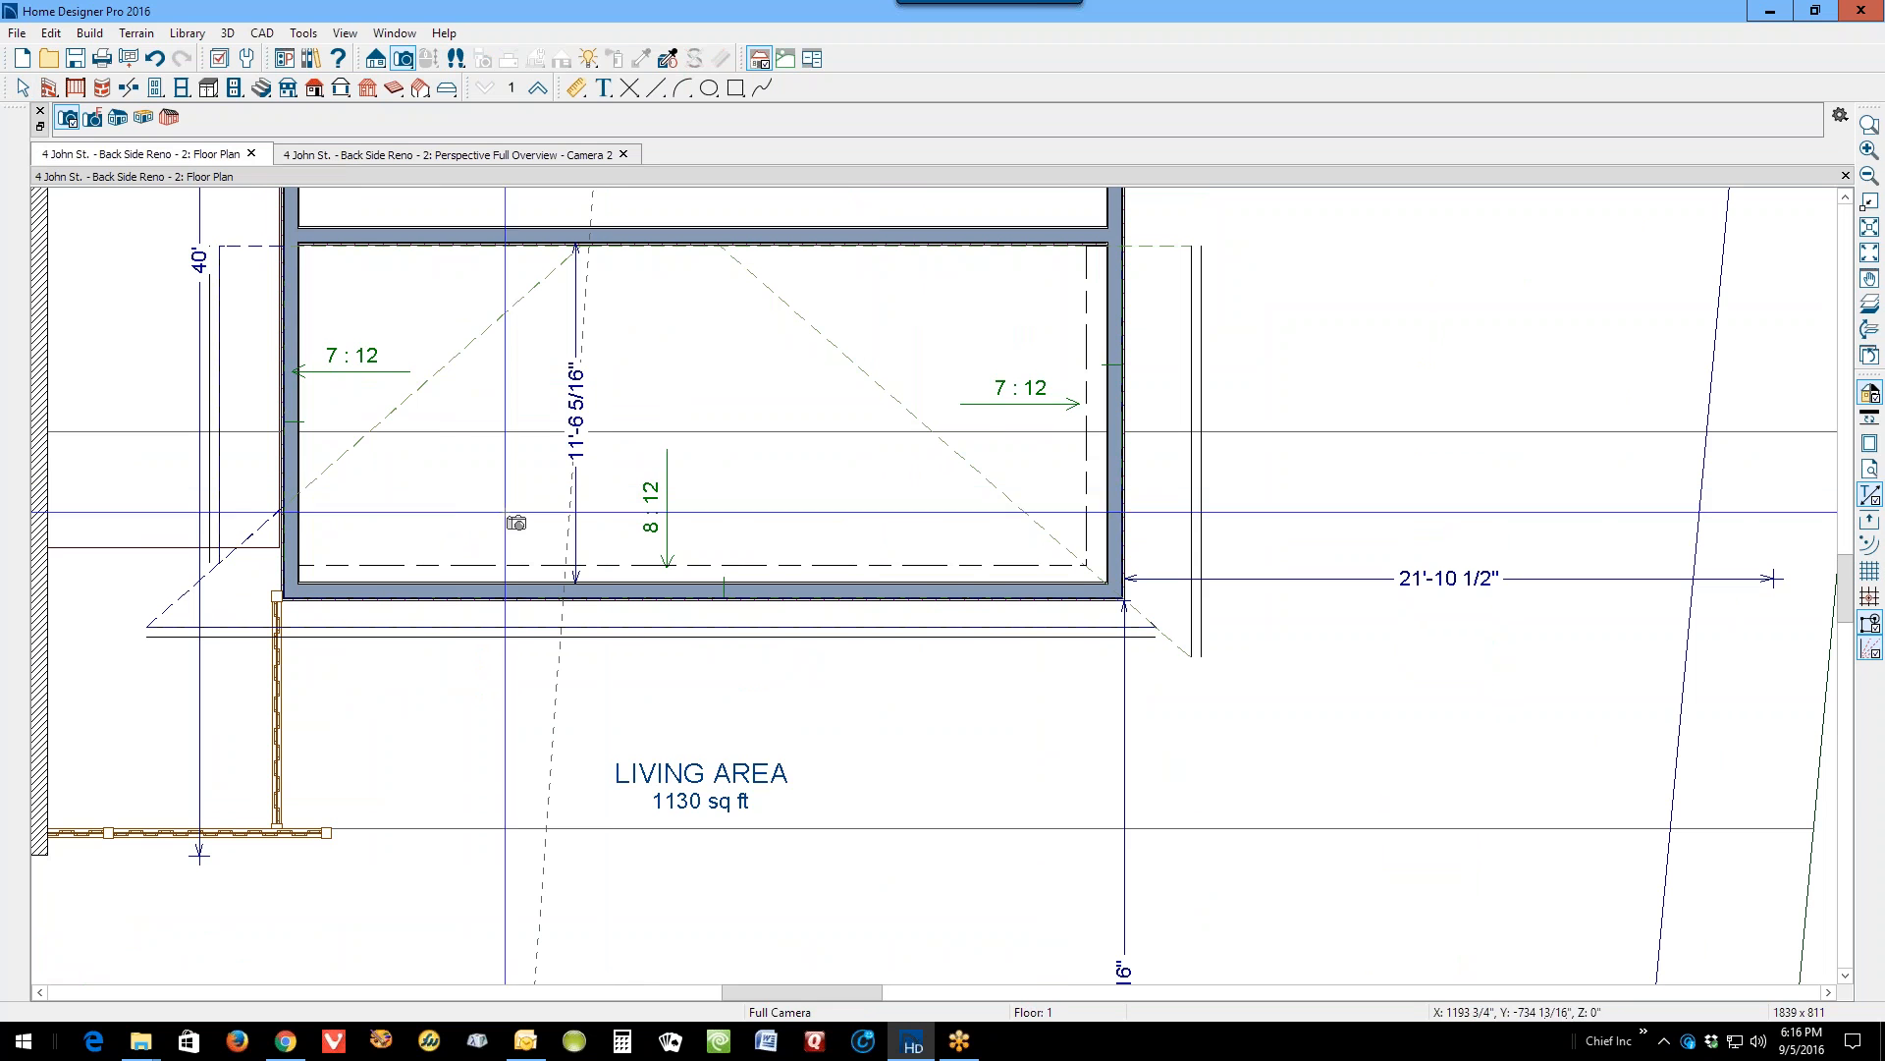
key(space)
click(221, 409)
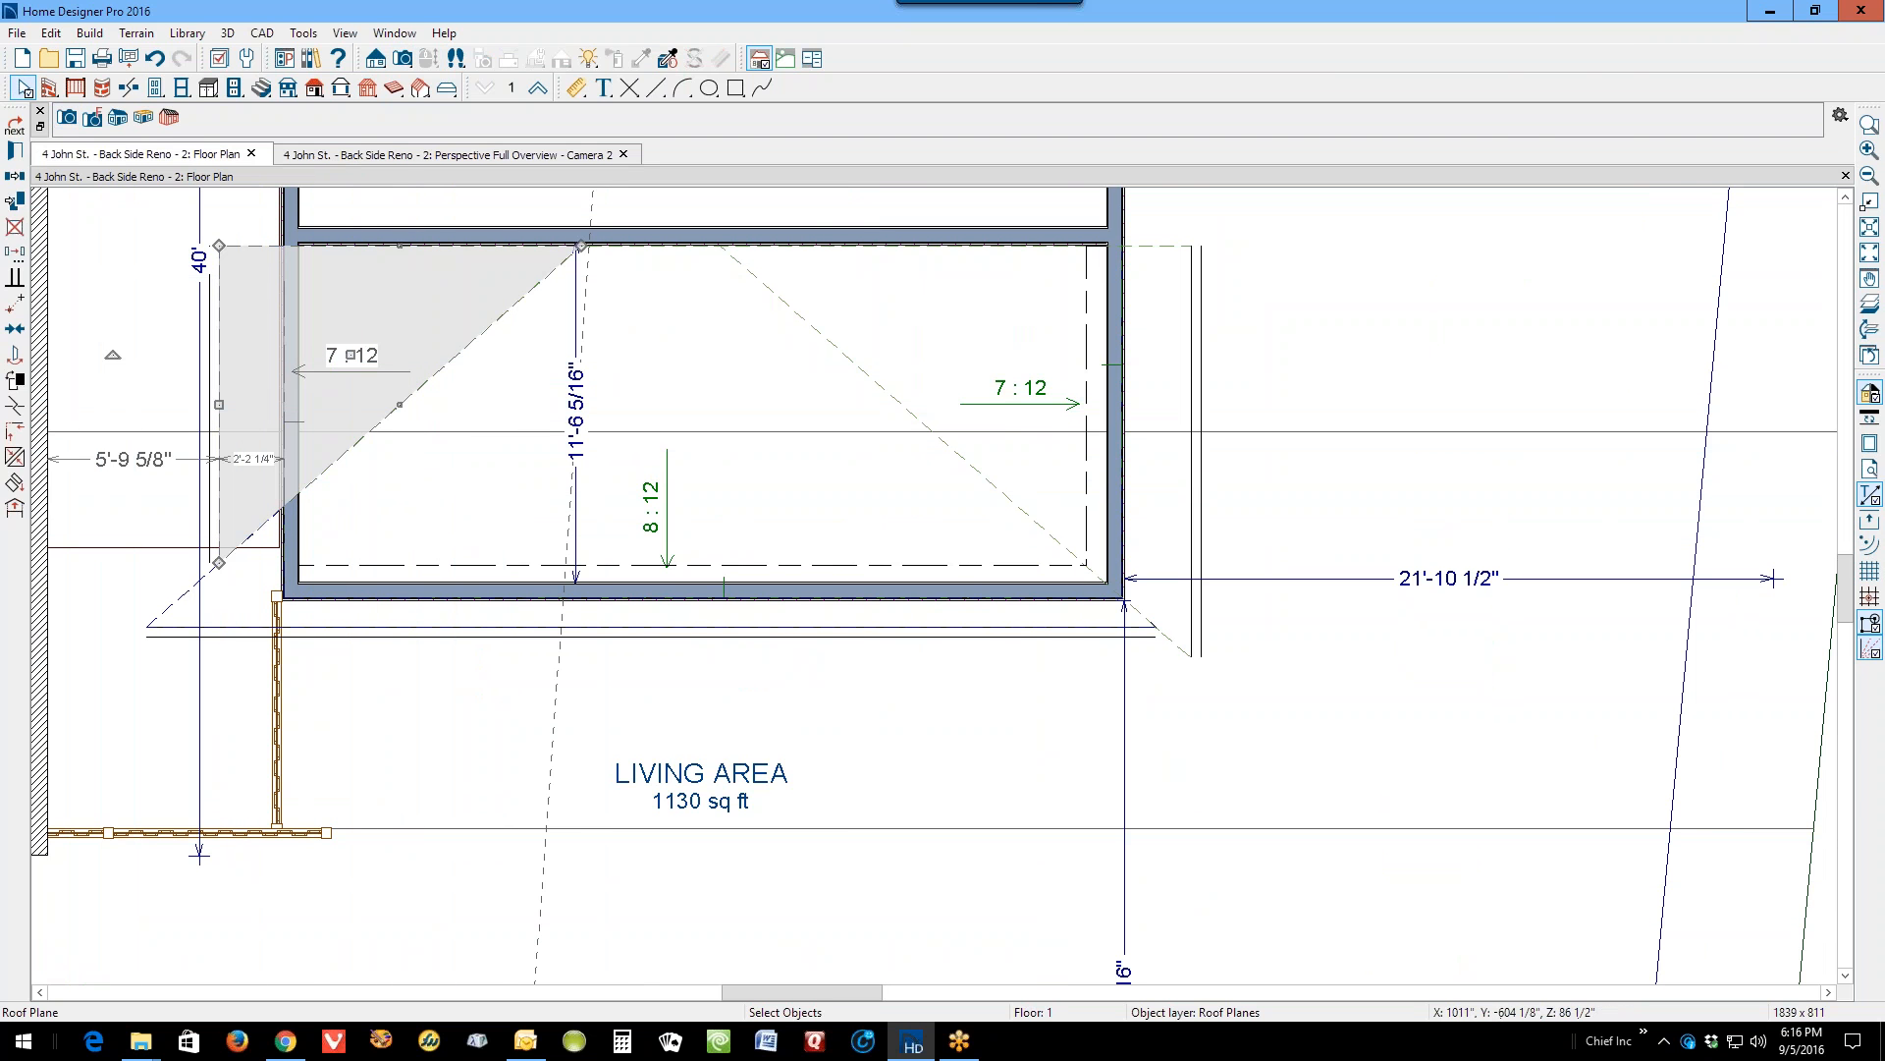
click(15, 150)
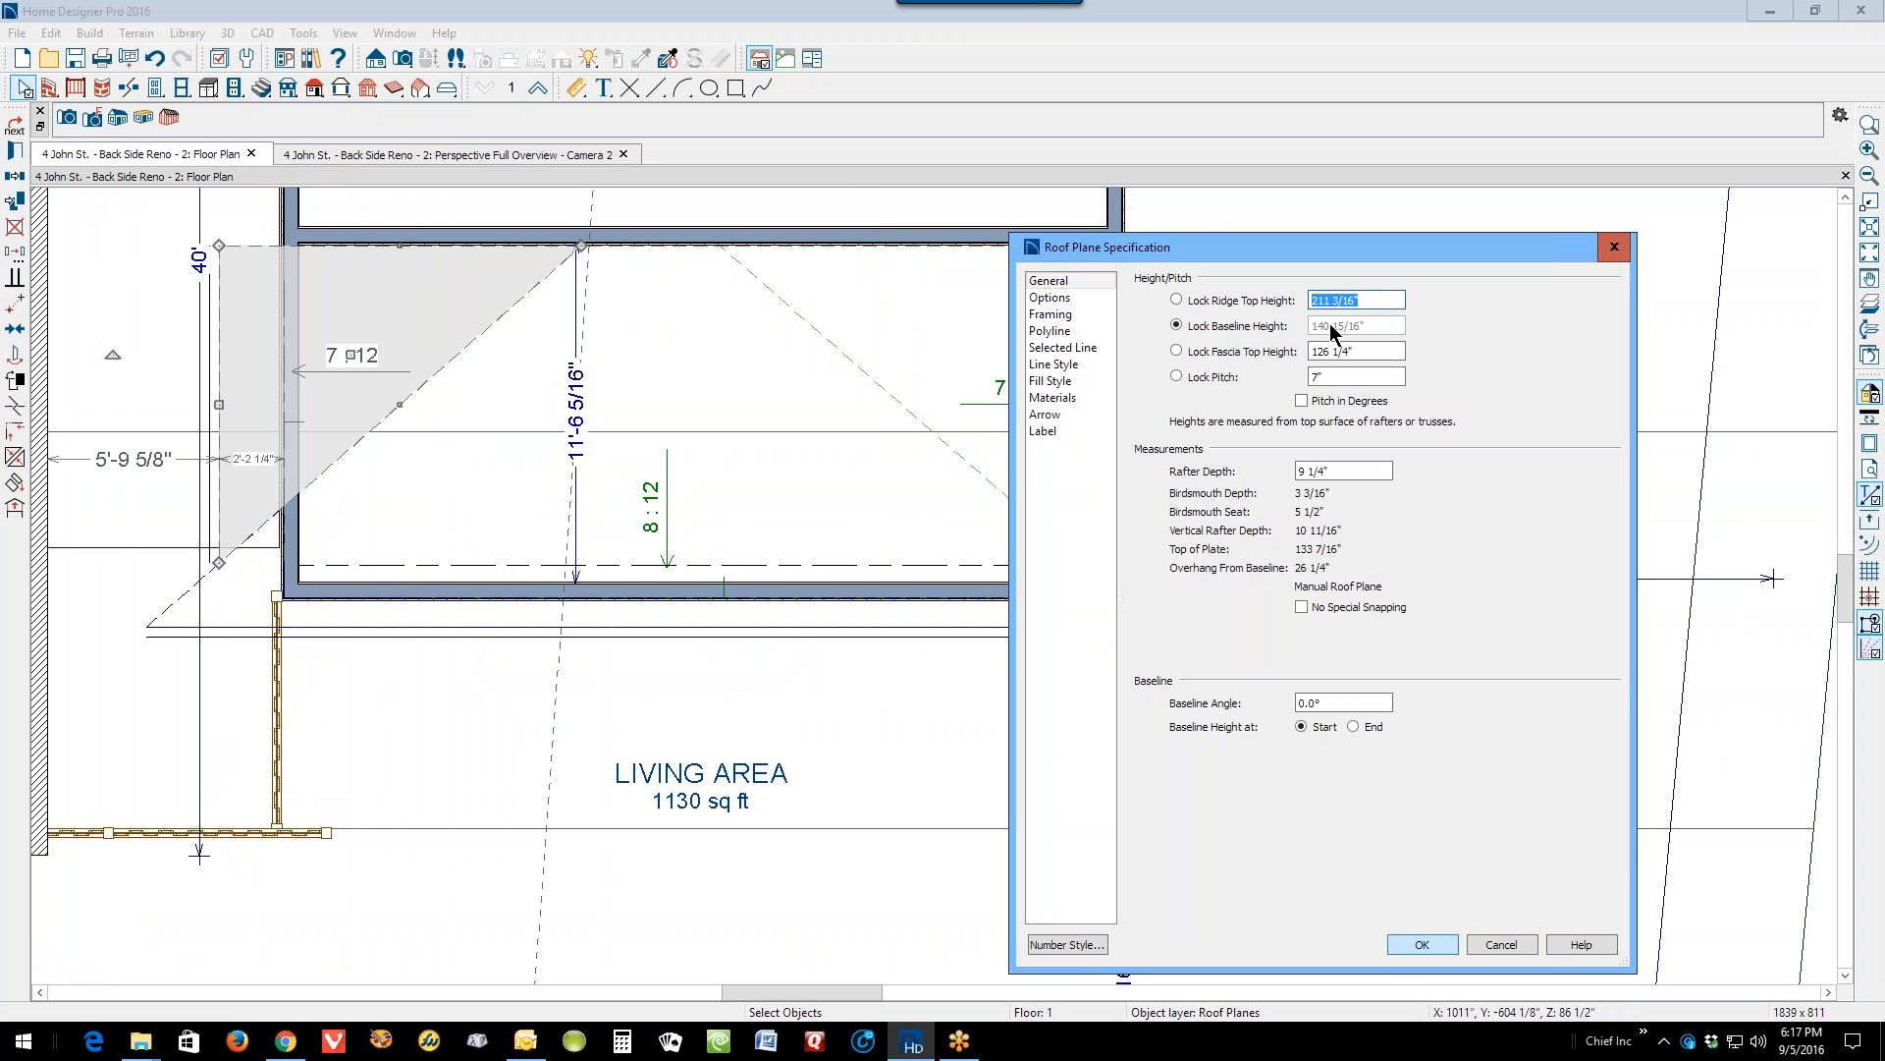
double_click(1363, 384)
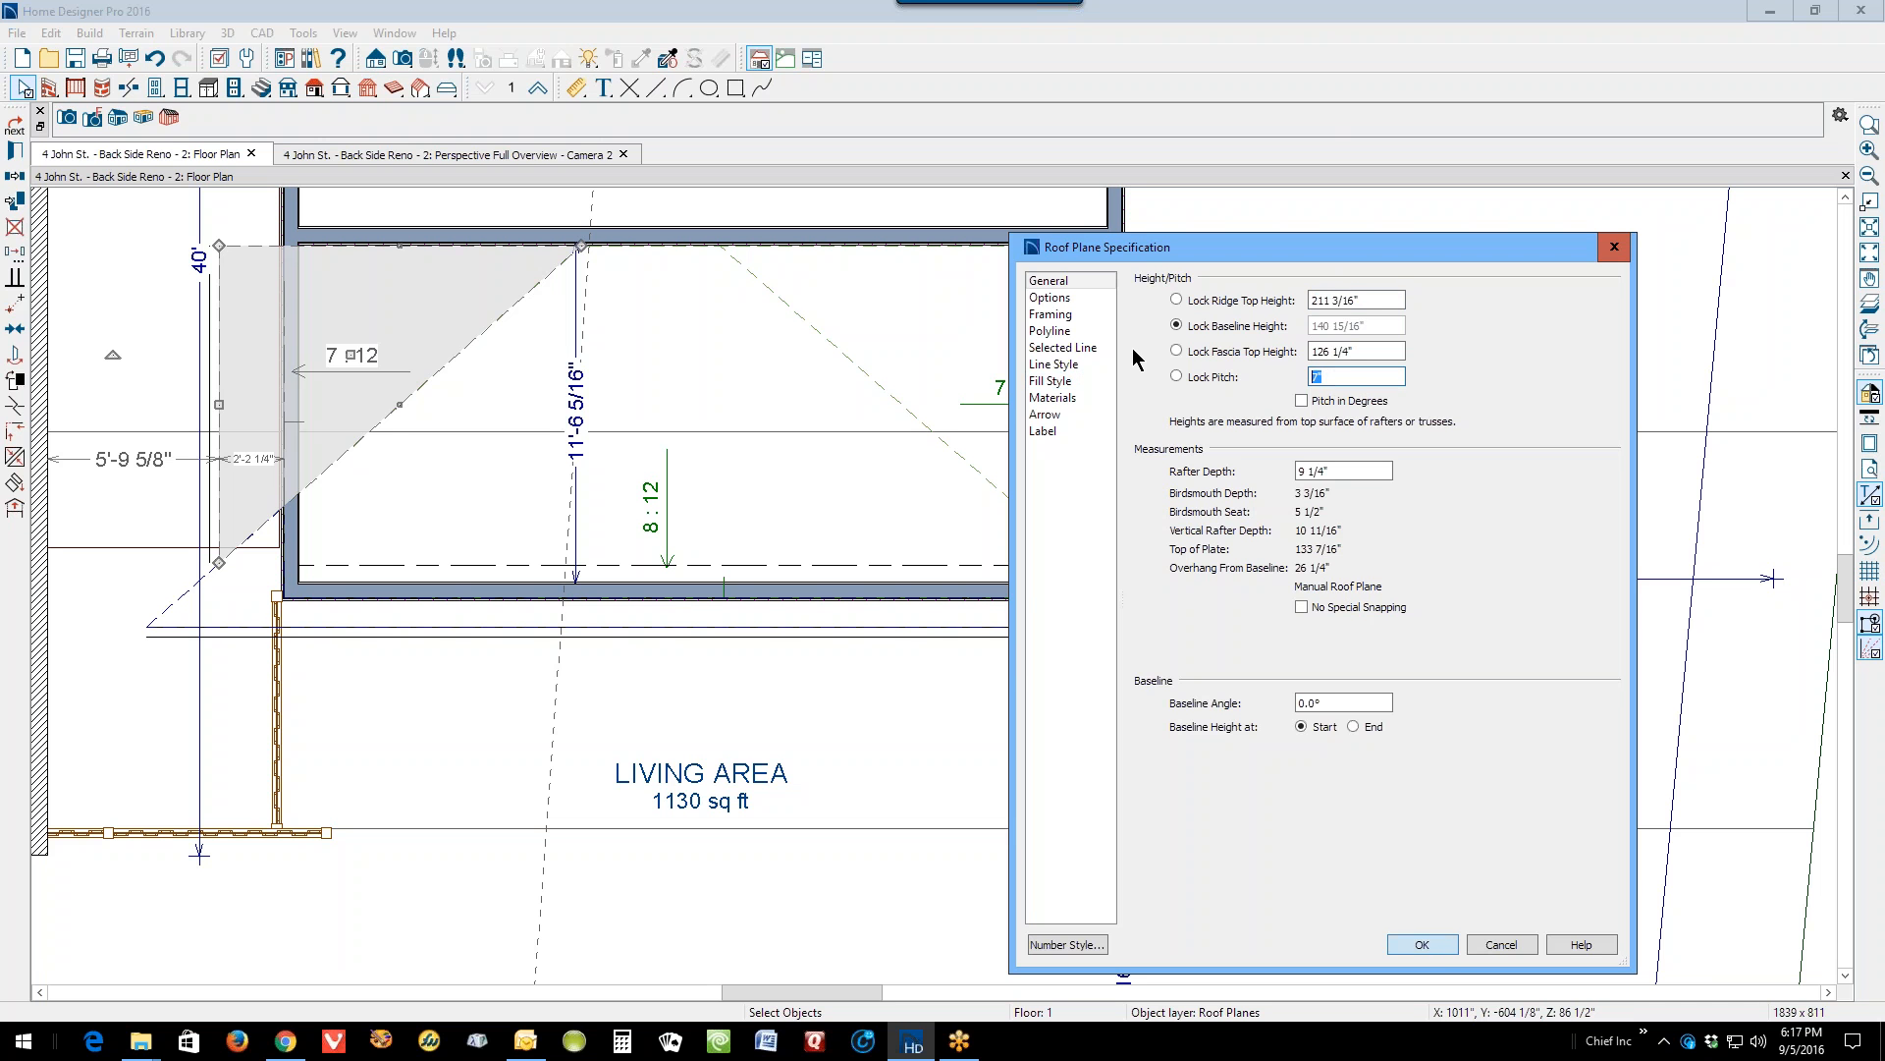
click(1425, 947)
Step: Set the right-hand 7:12 roof plane's pitch to 8" with its baseline height locked
click(1097, 535)
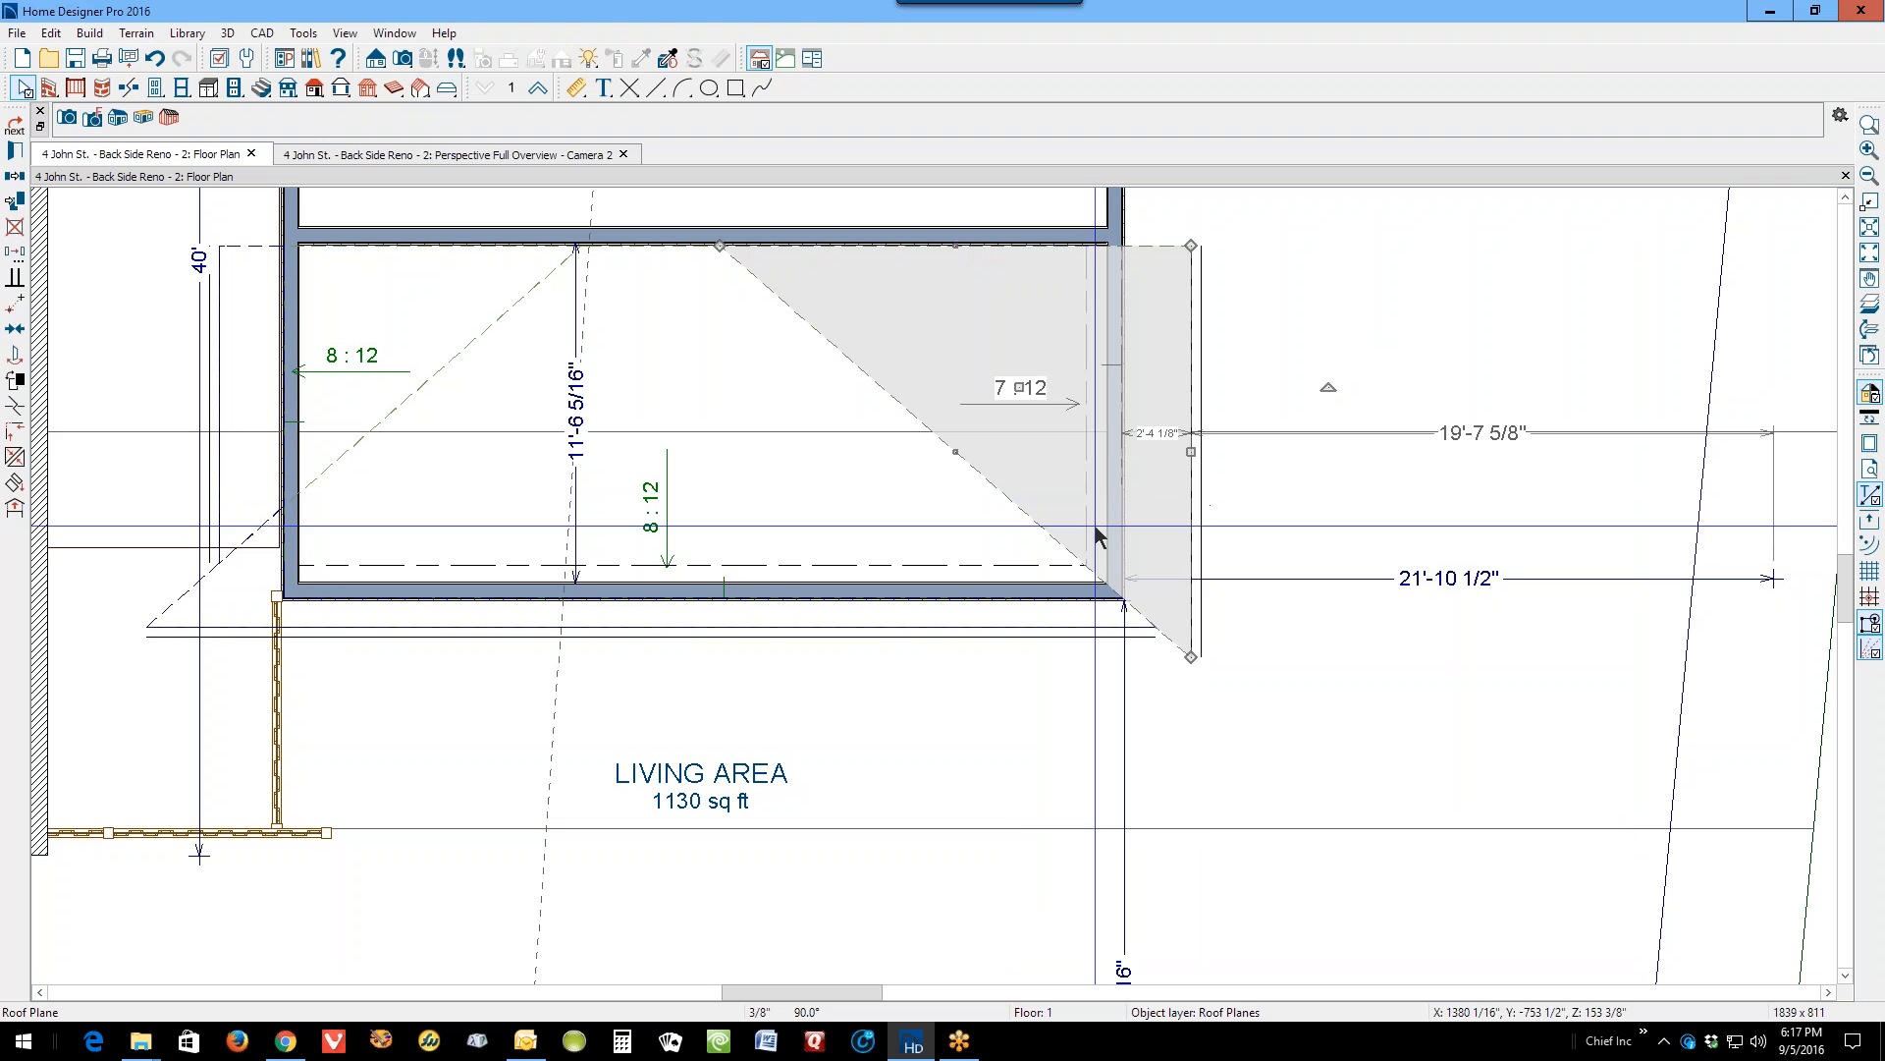
click(15, 152)
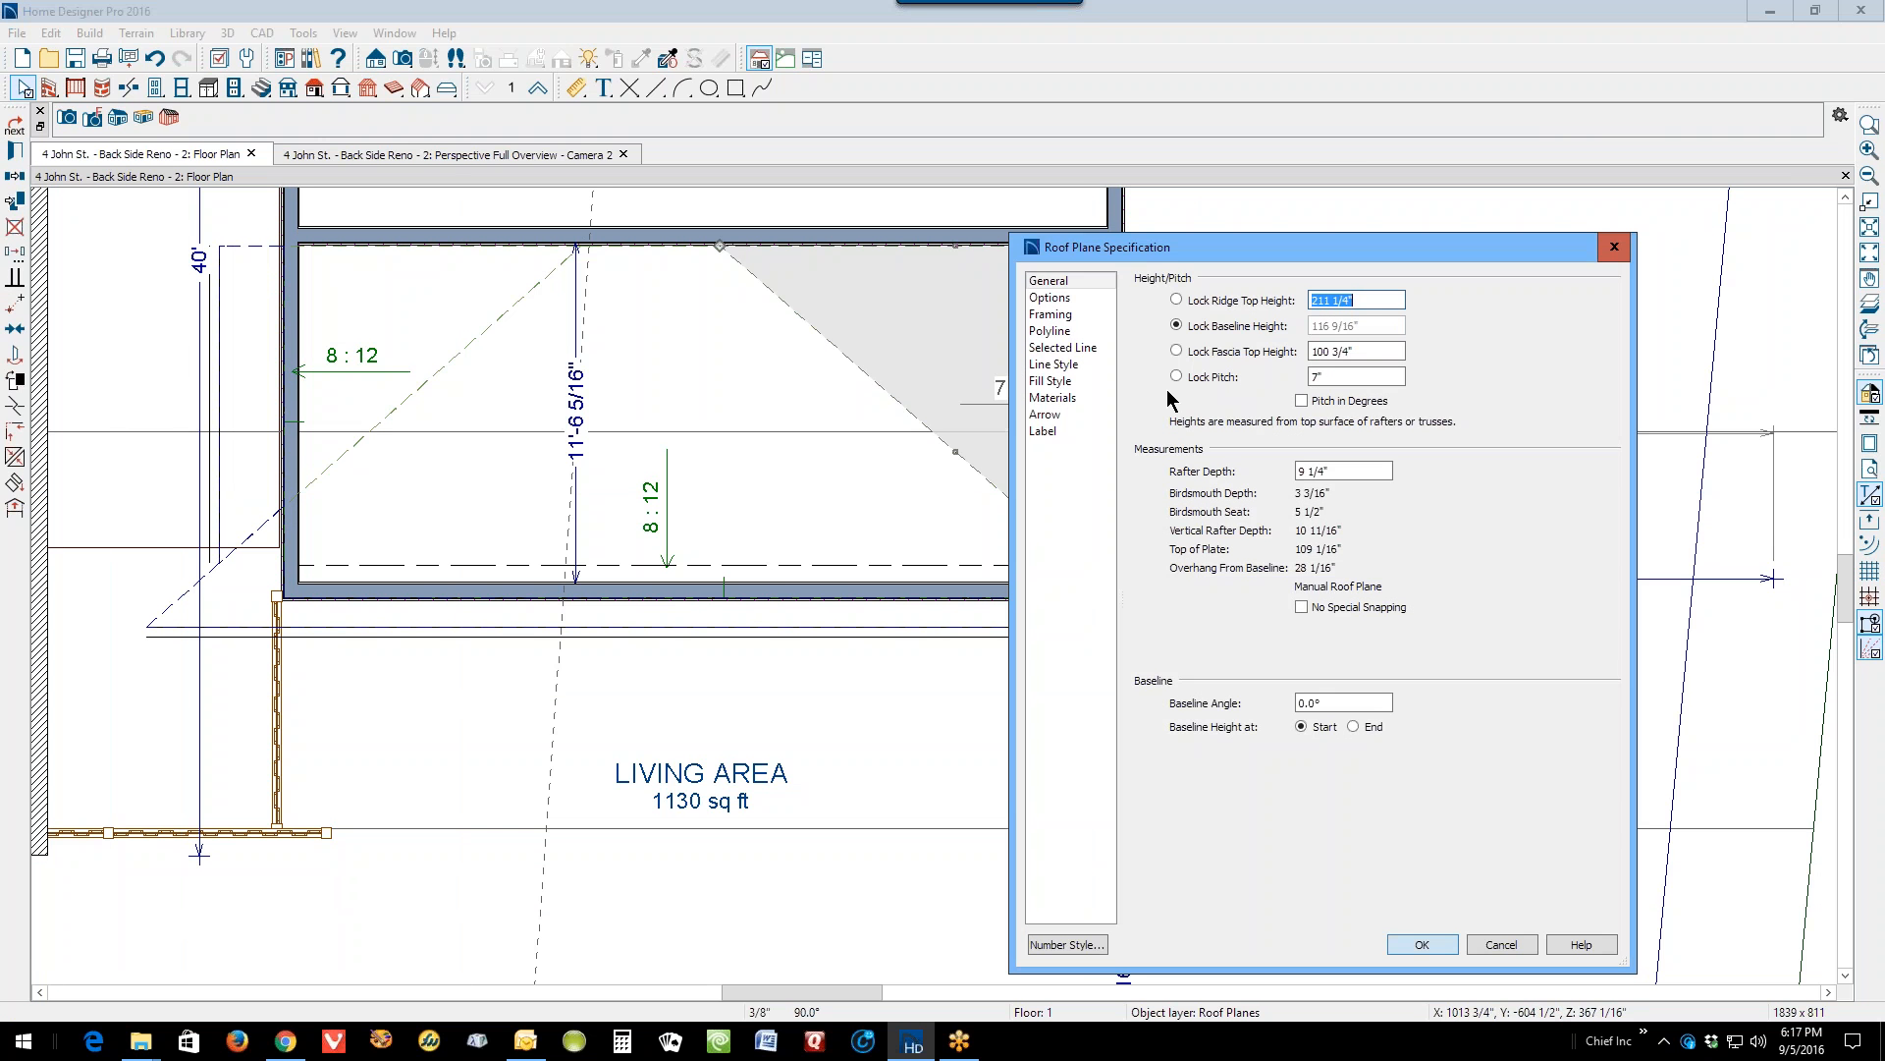
double_click(1334, 379)
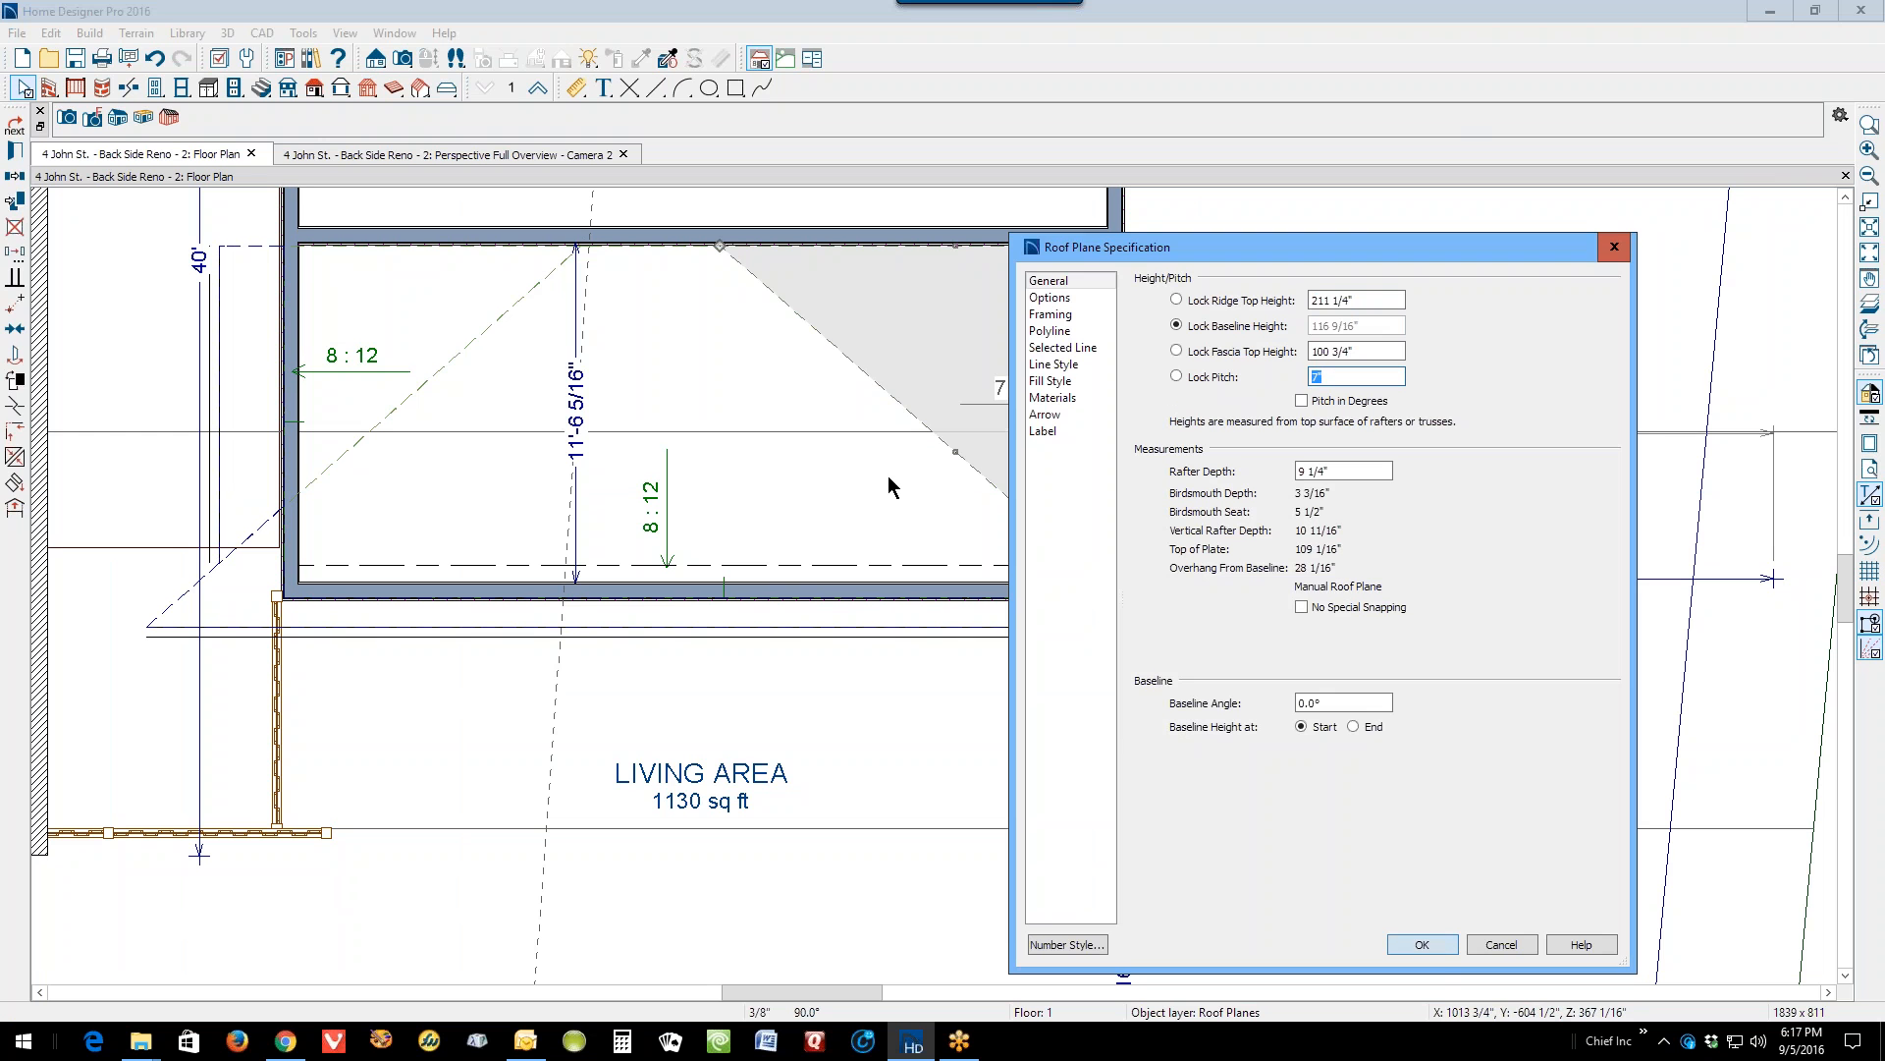
click(1441, 947)
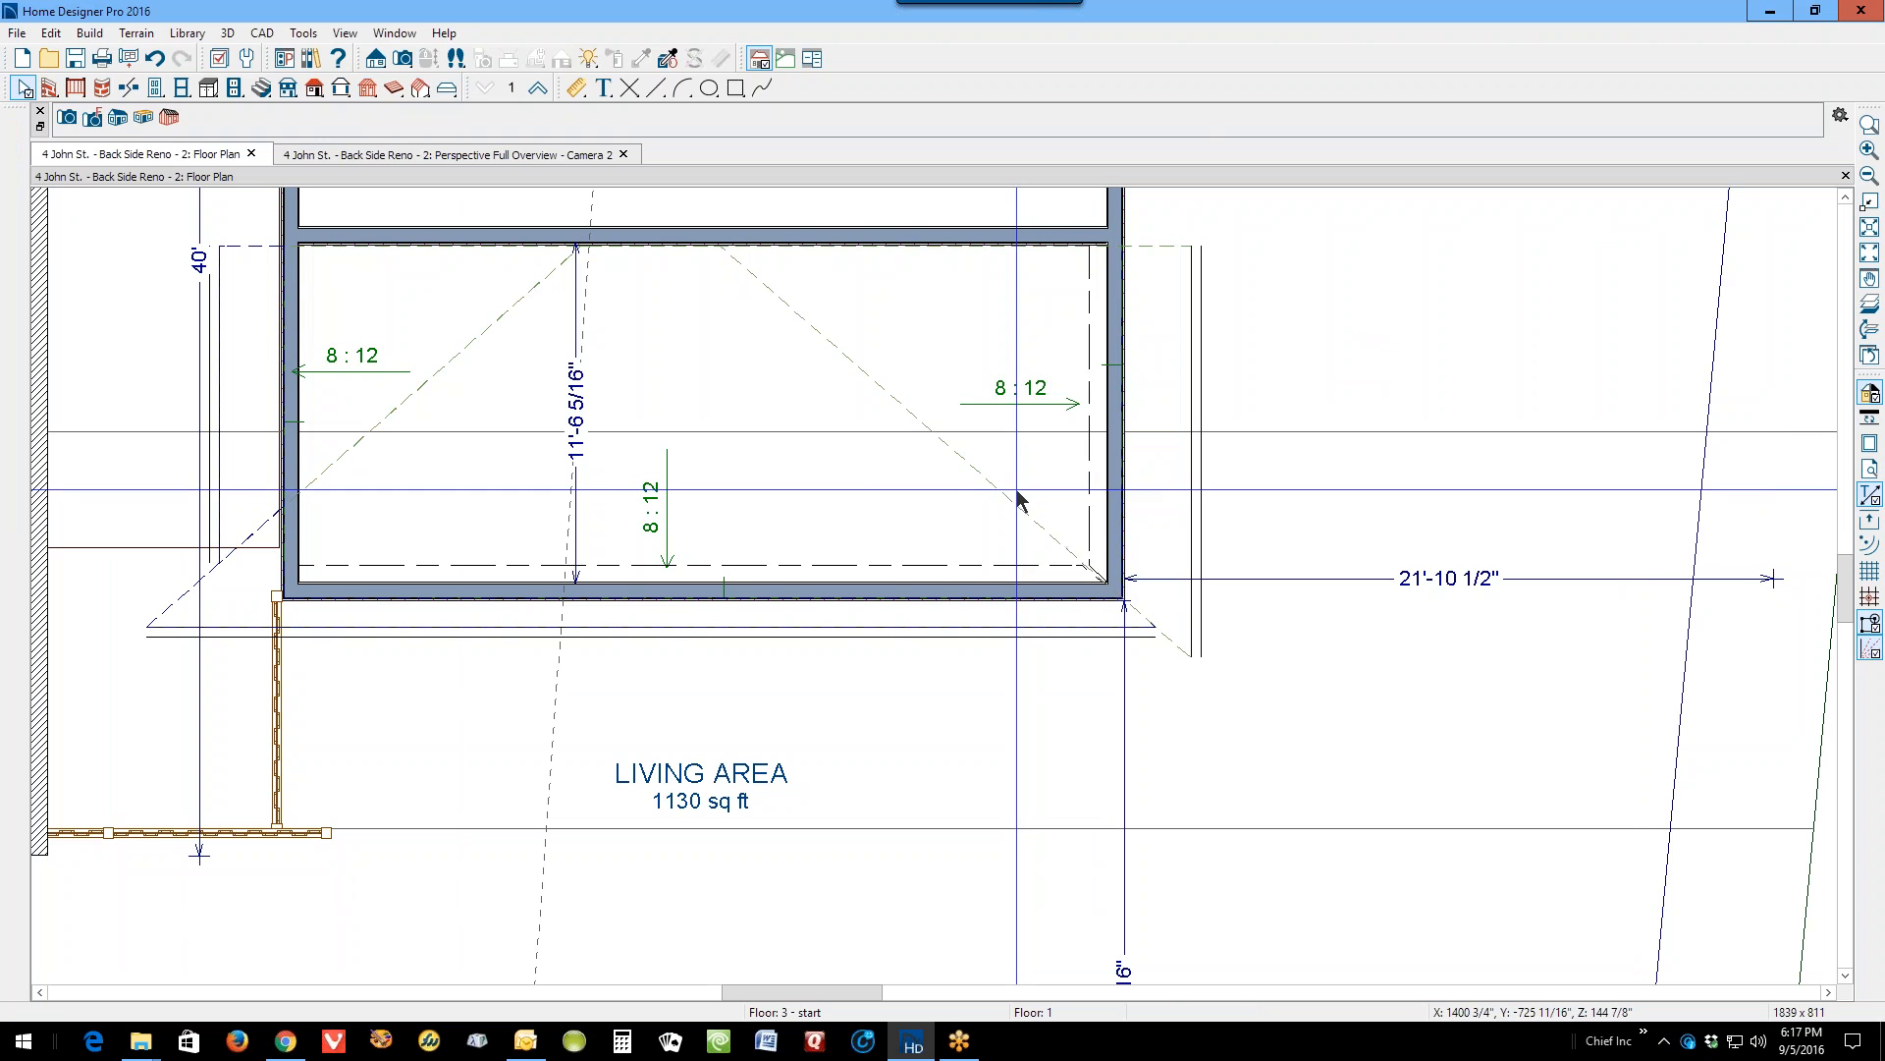
Step: Join the right-hand roof plane's hip edge with the middle 8:12 roof plane using Join Roof Planes
right_click(1020, 494)
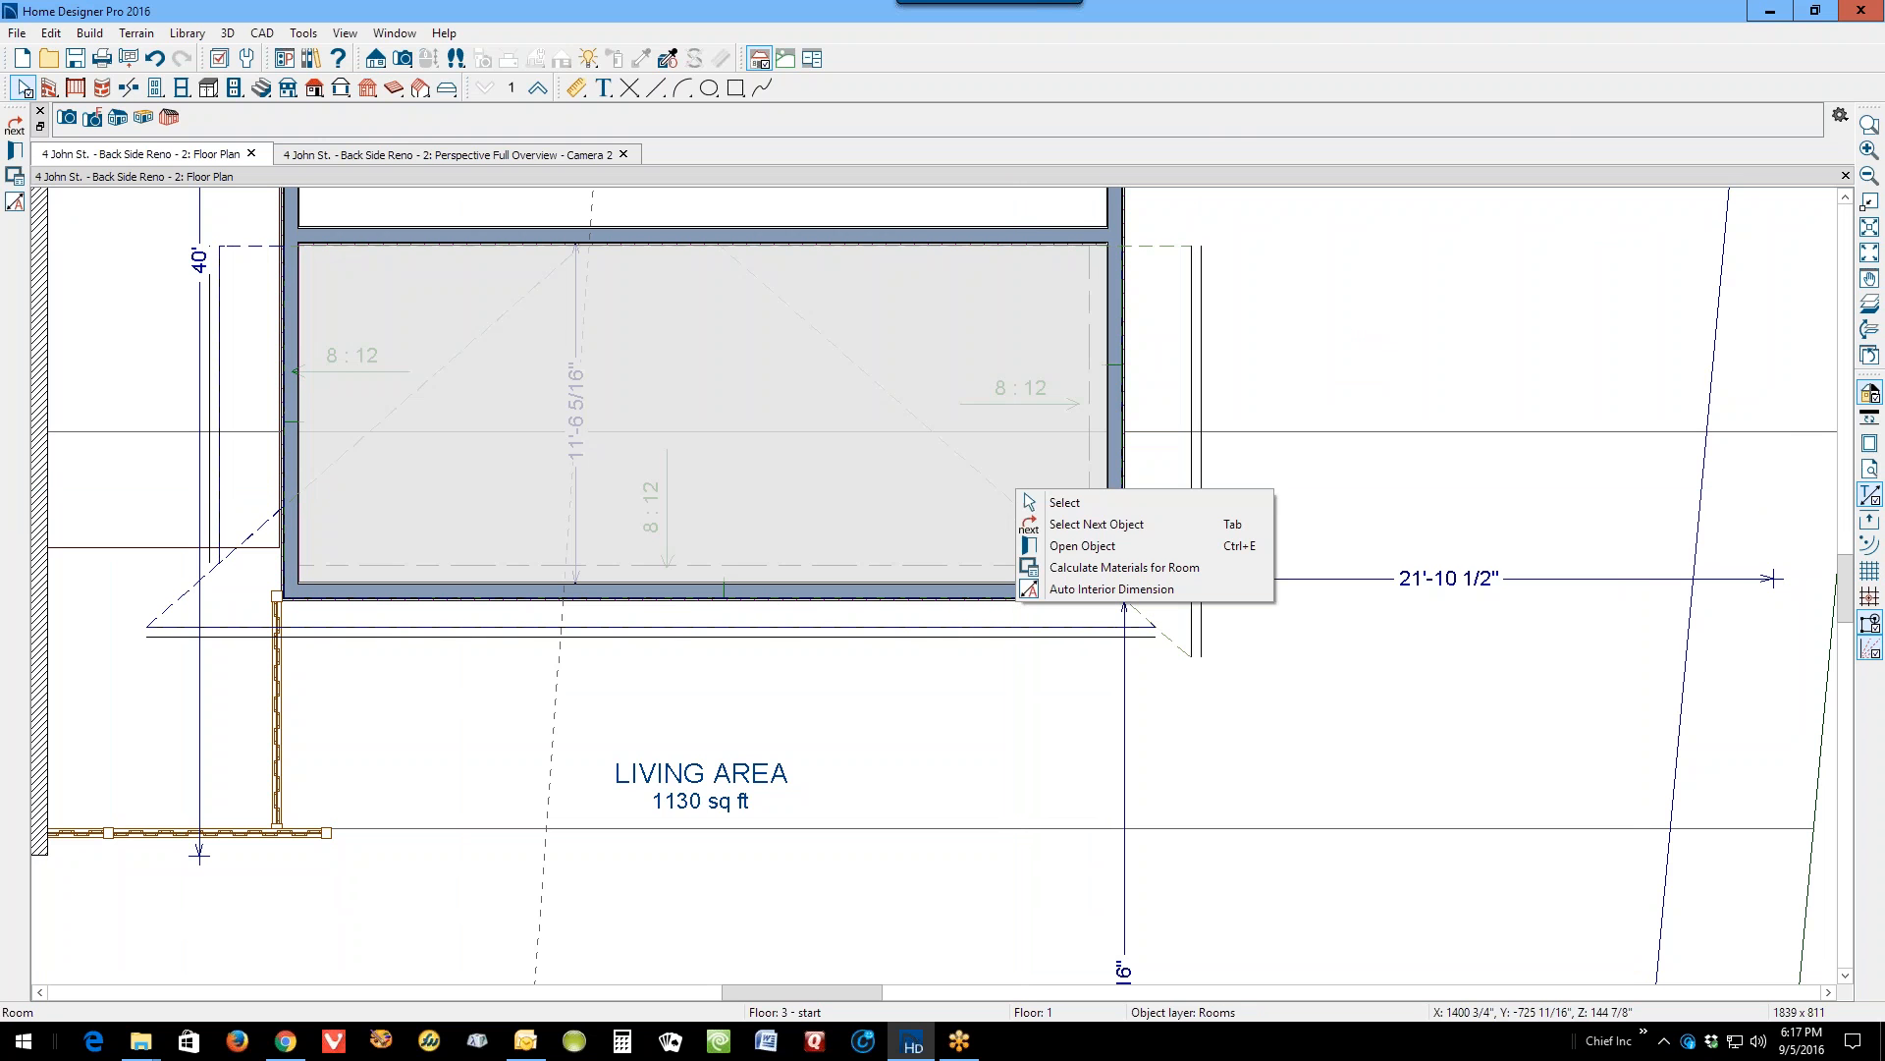
click(1002, 501)
right_click(1002, 496)
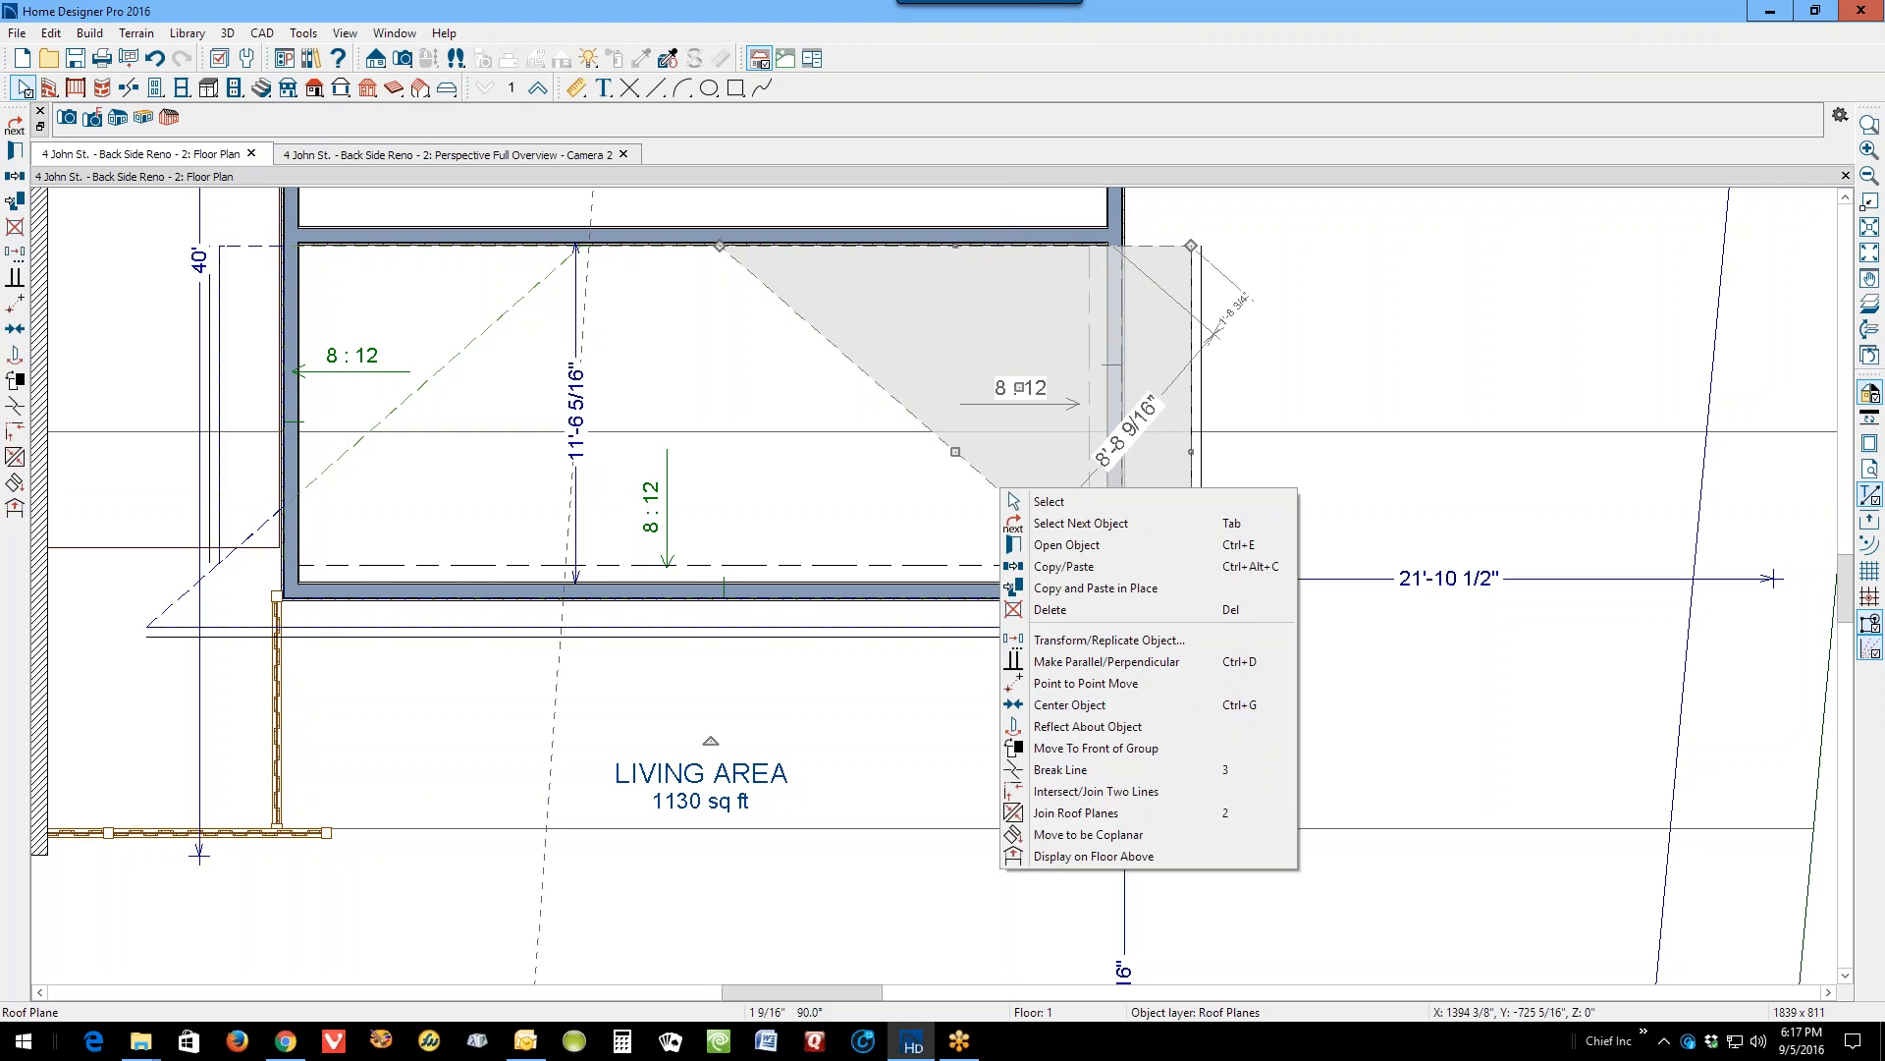
click(1056, 812)
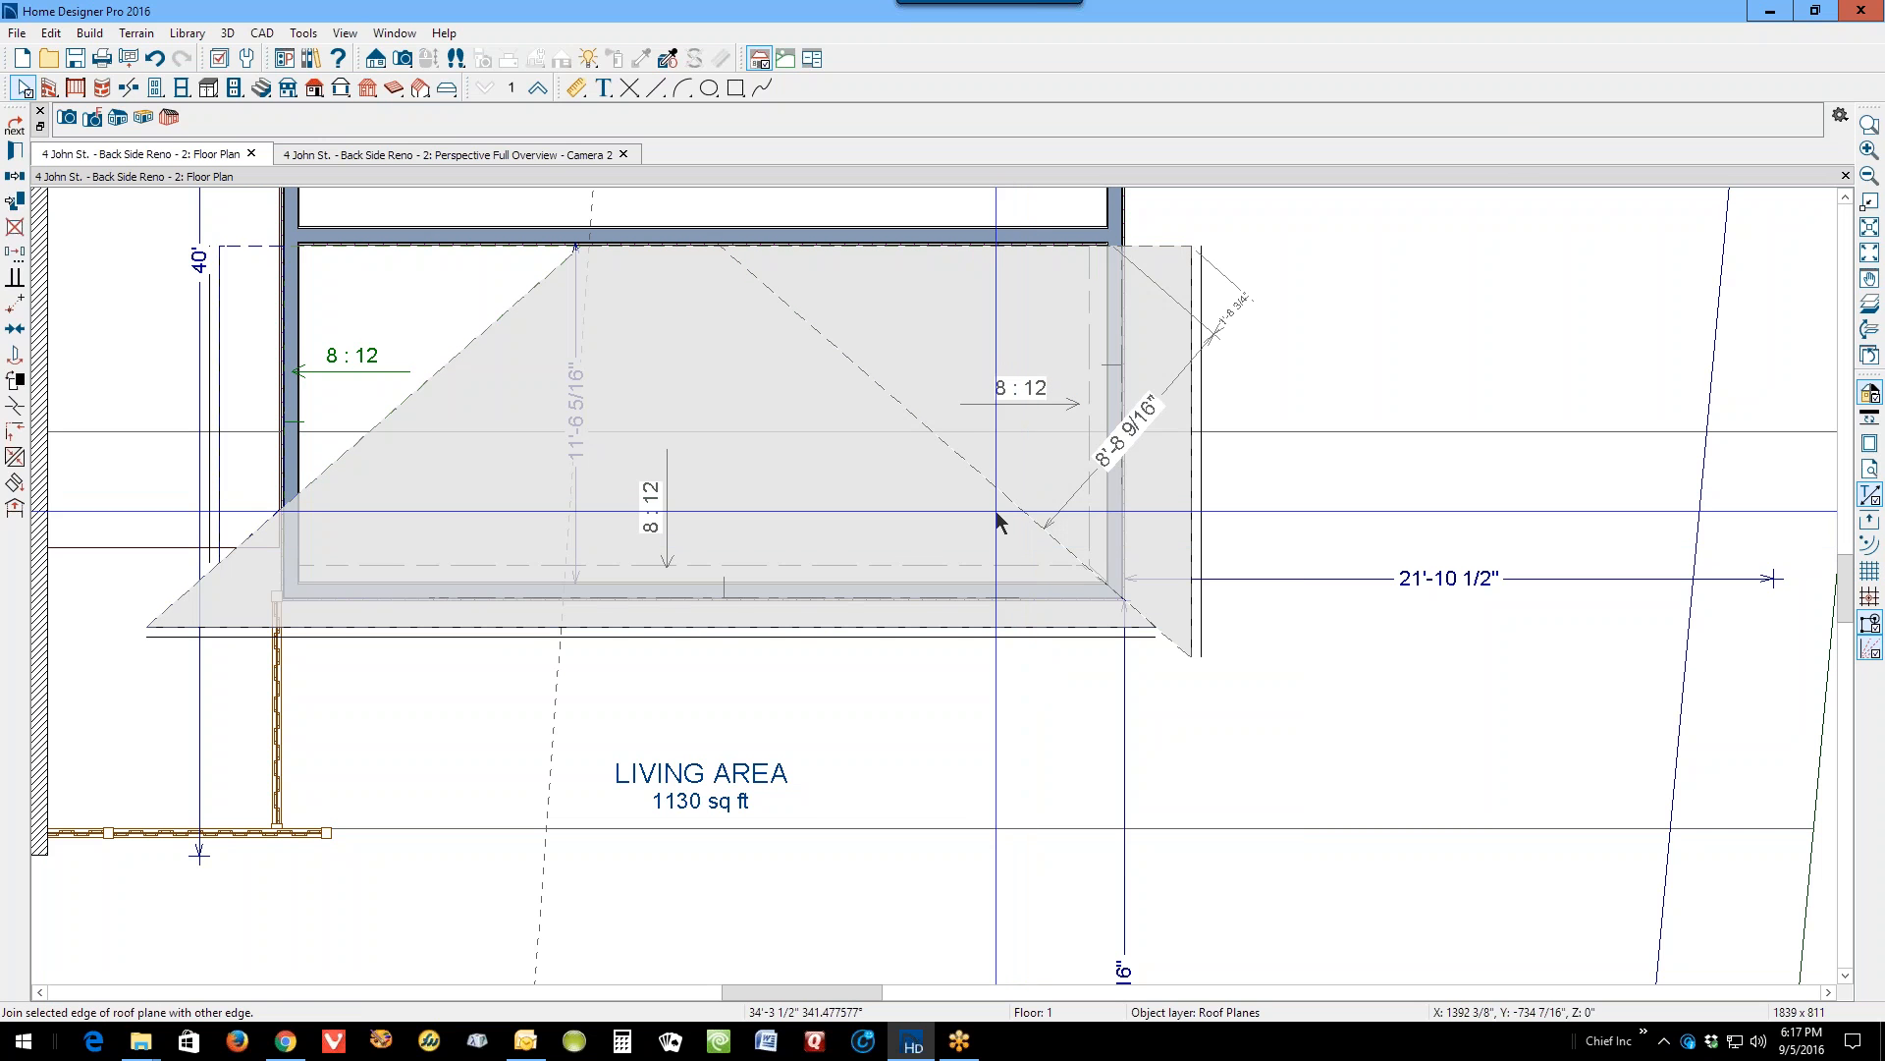
click(998, 505)
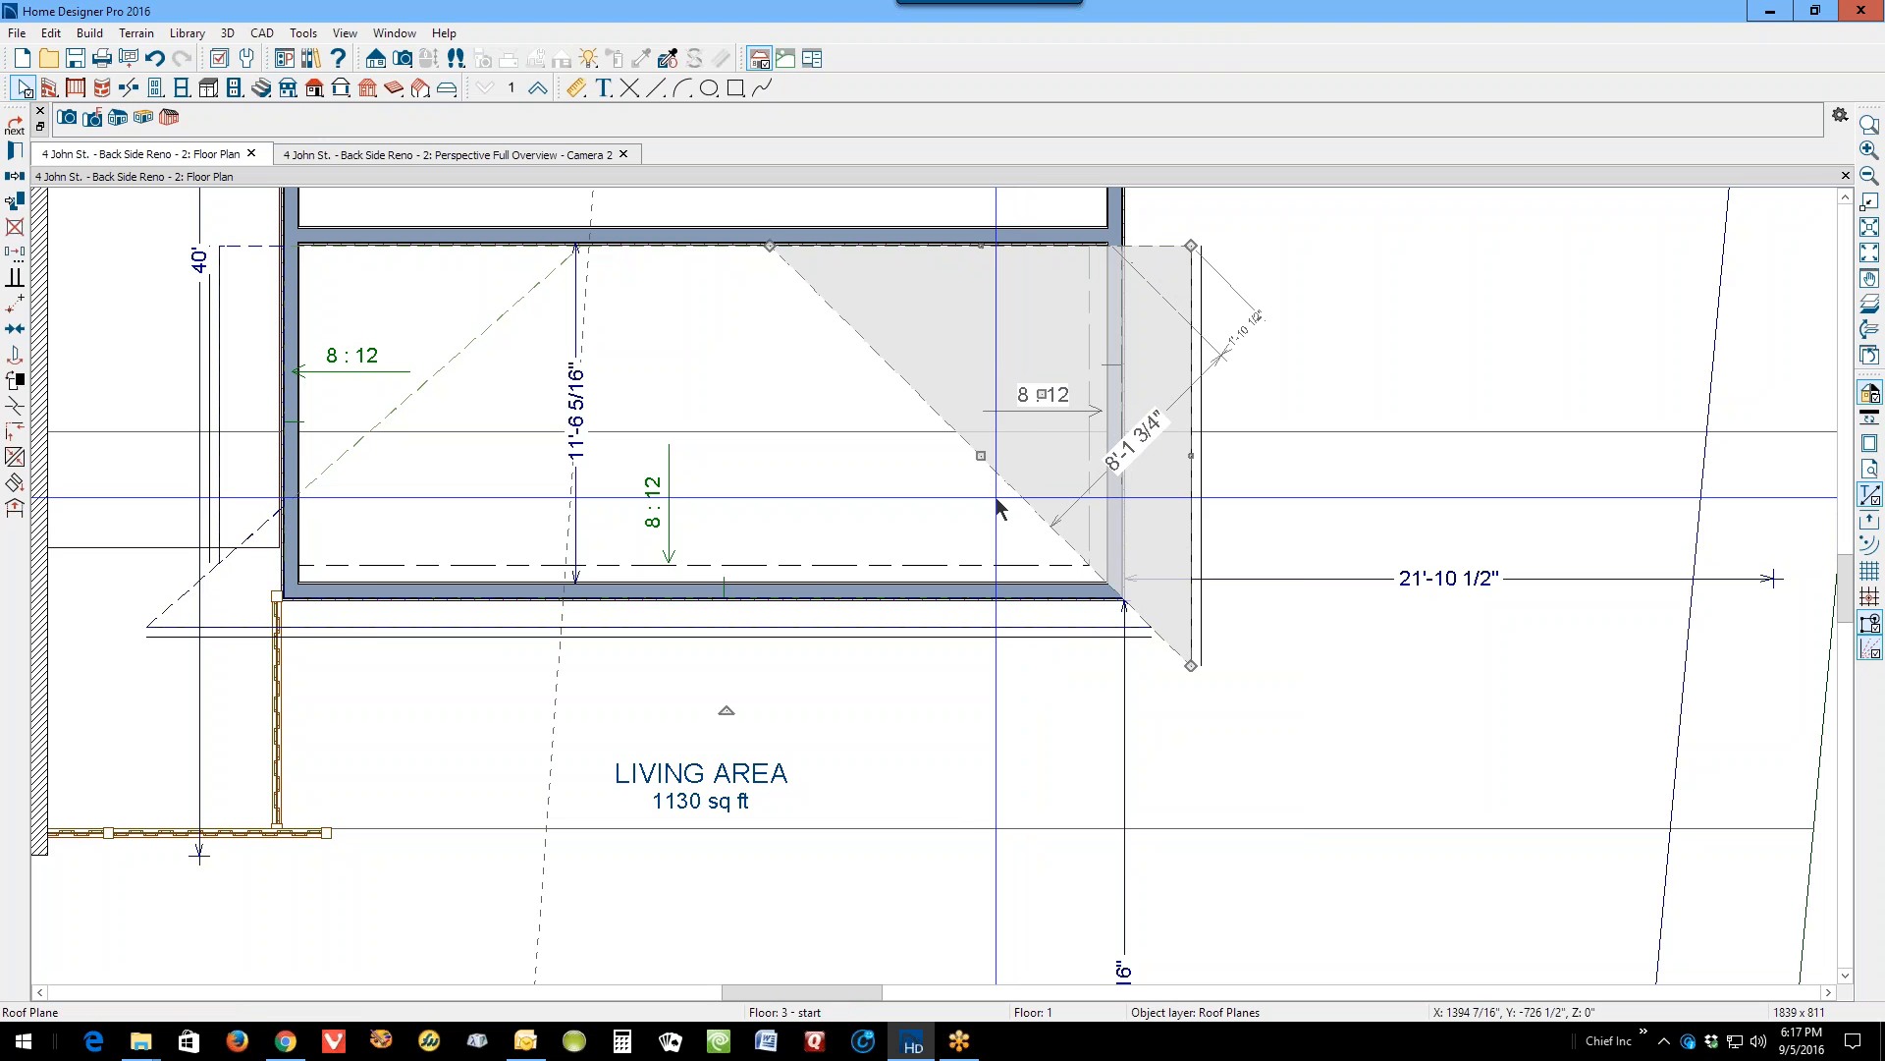
Step: Pull the right-hand roof plane's eave inward until its lower corner meets the middle roof plane's eave corner
click(1202, 517)
mouse_move(1191, 517)
mouse_down()
mouse_move(1147, 589)
mouse_move(1154, 630)
mouse_up()
click(1128, 665)
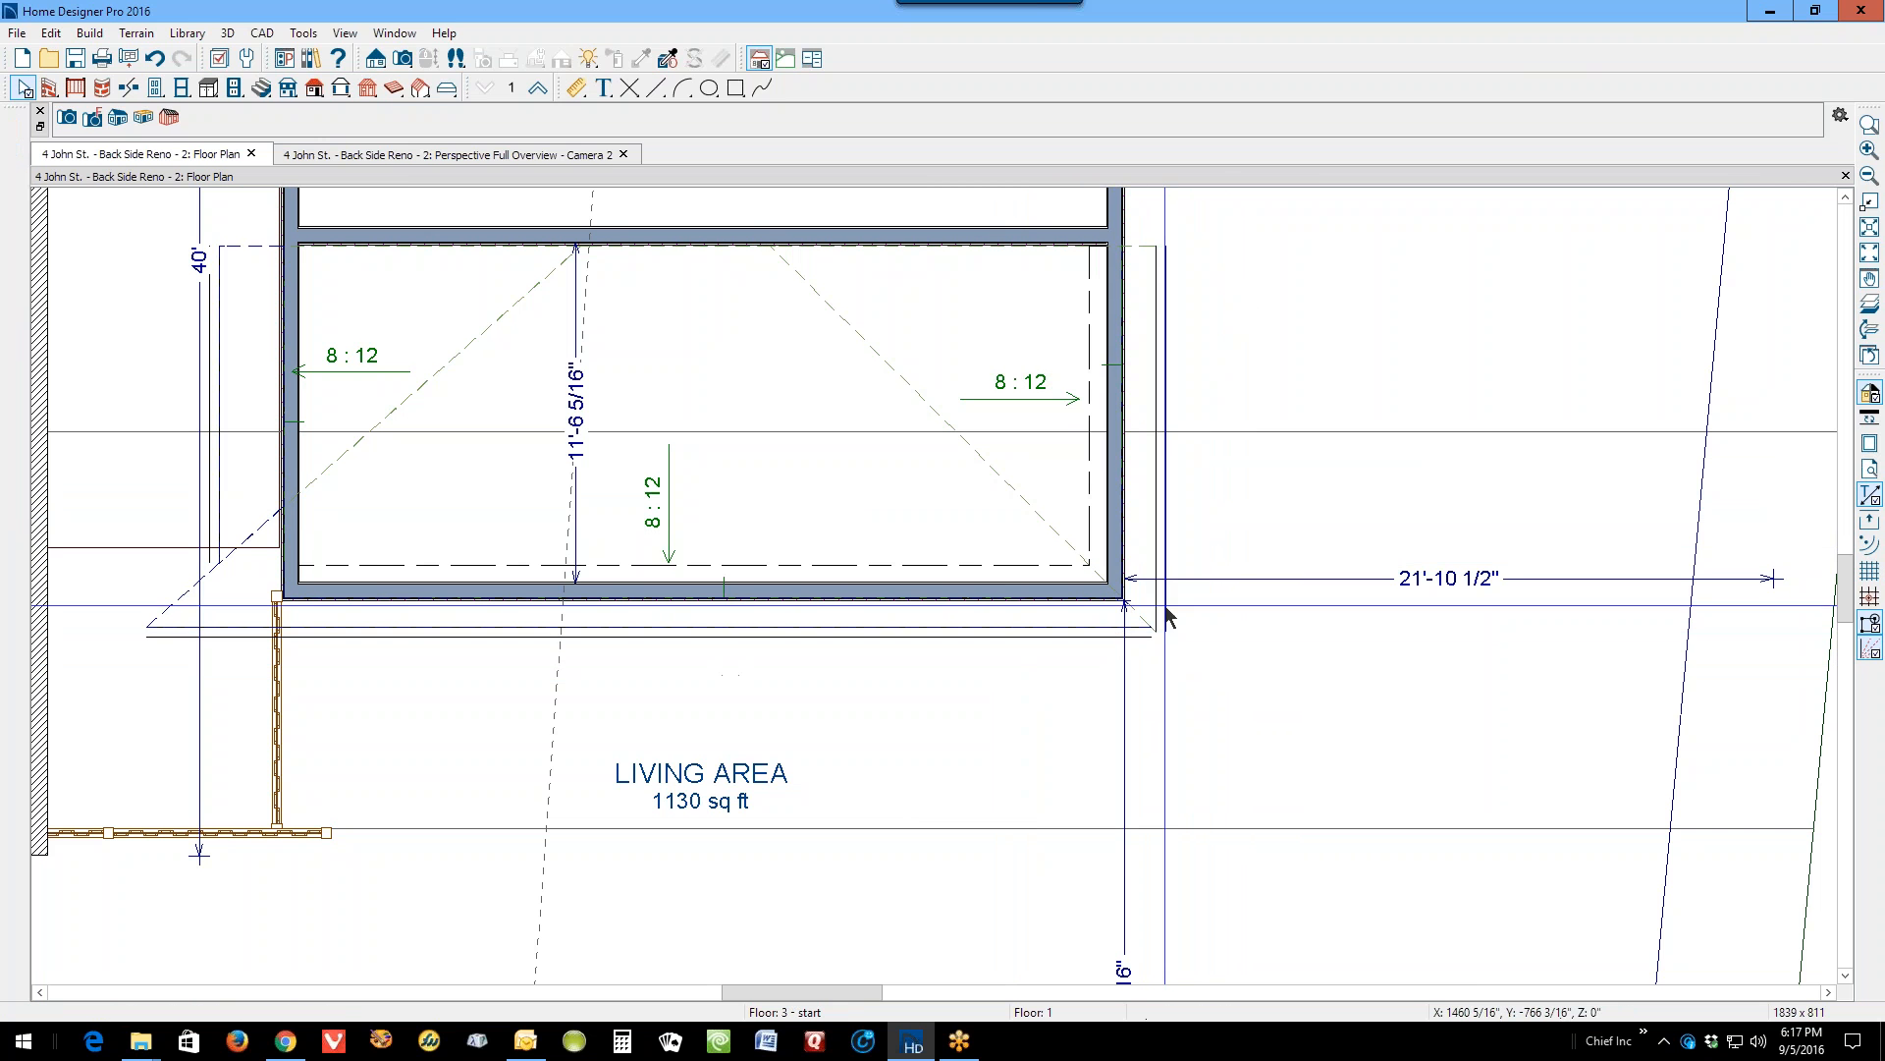
scroll(1145, 648, up, 3)
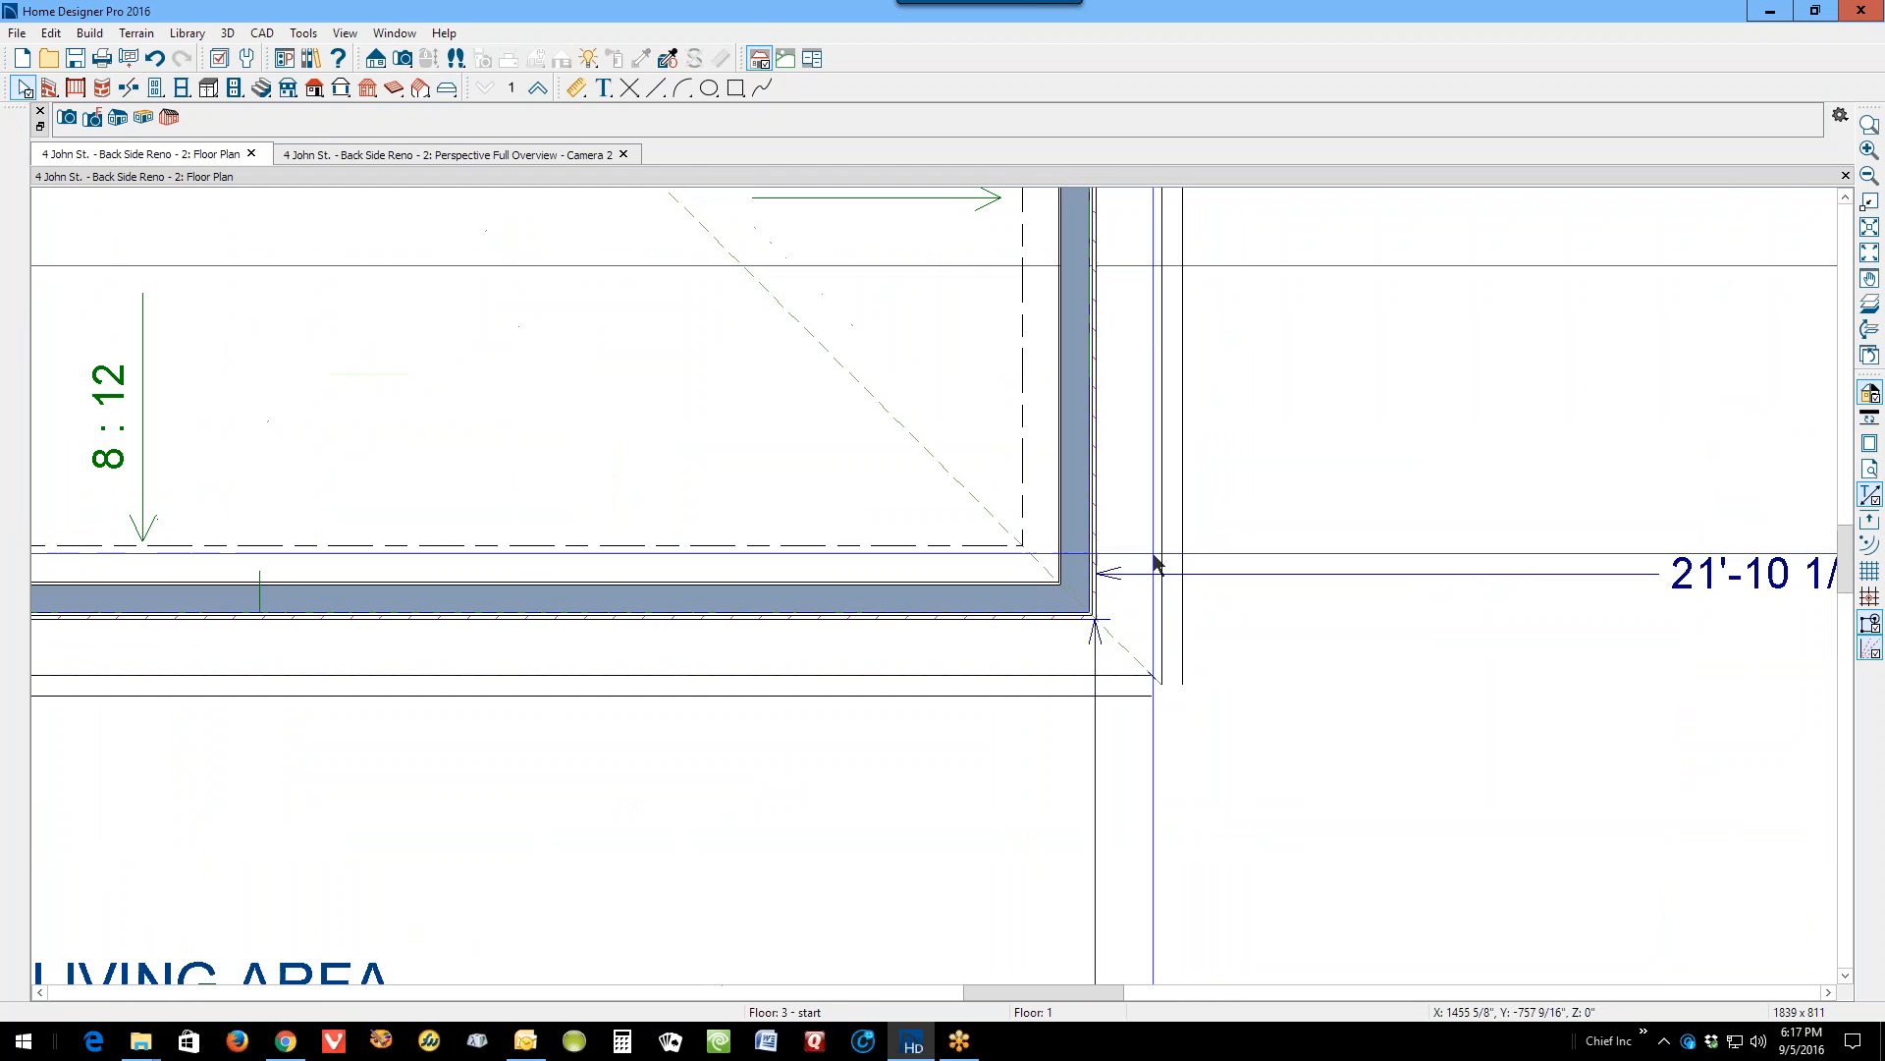
click(1162, 579)
mouse_move(1160, 680)
mouse_down()
mouse_move(1139, 662)
mouse_move(1151, 674)
mouse_up()
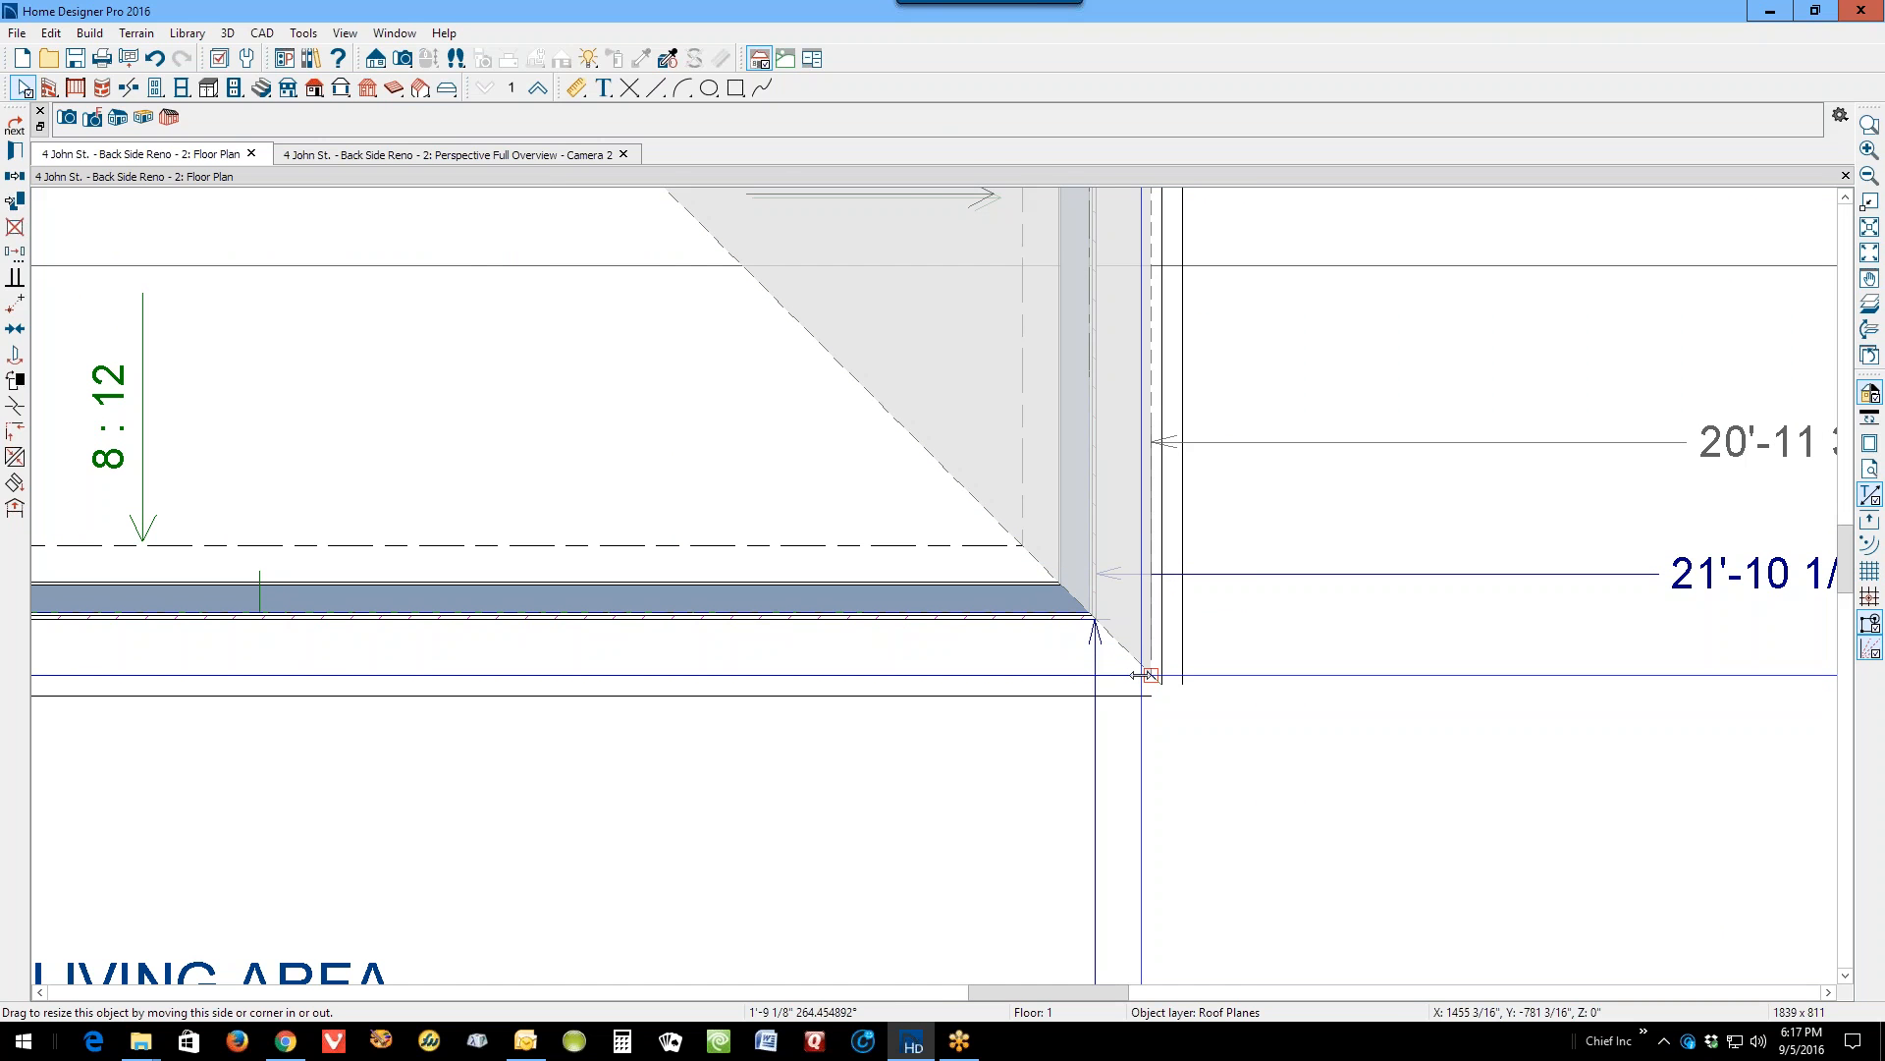
click(1255, 762)
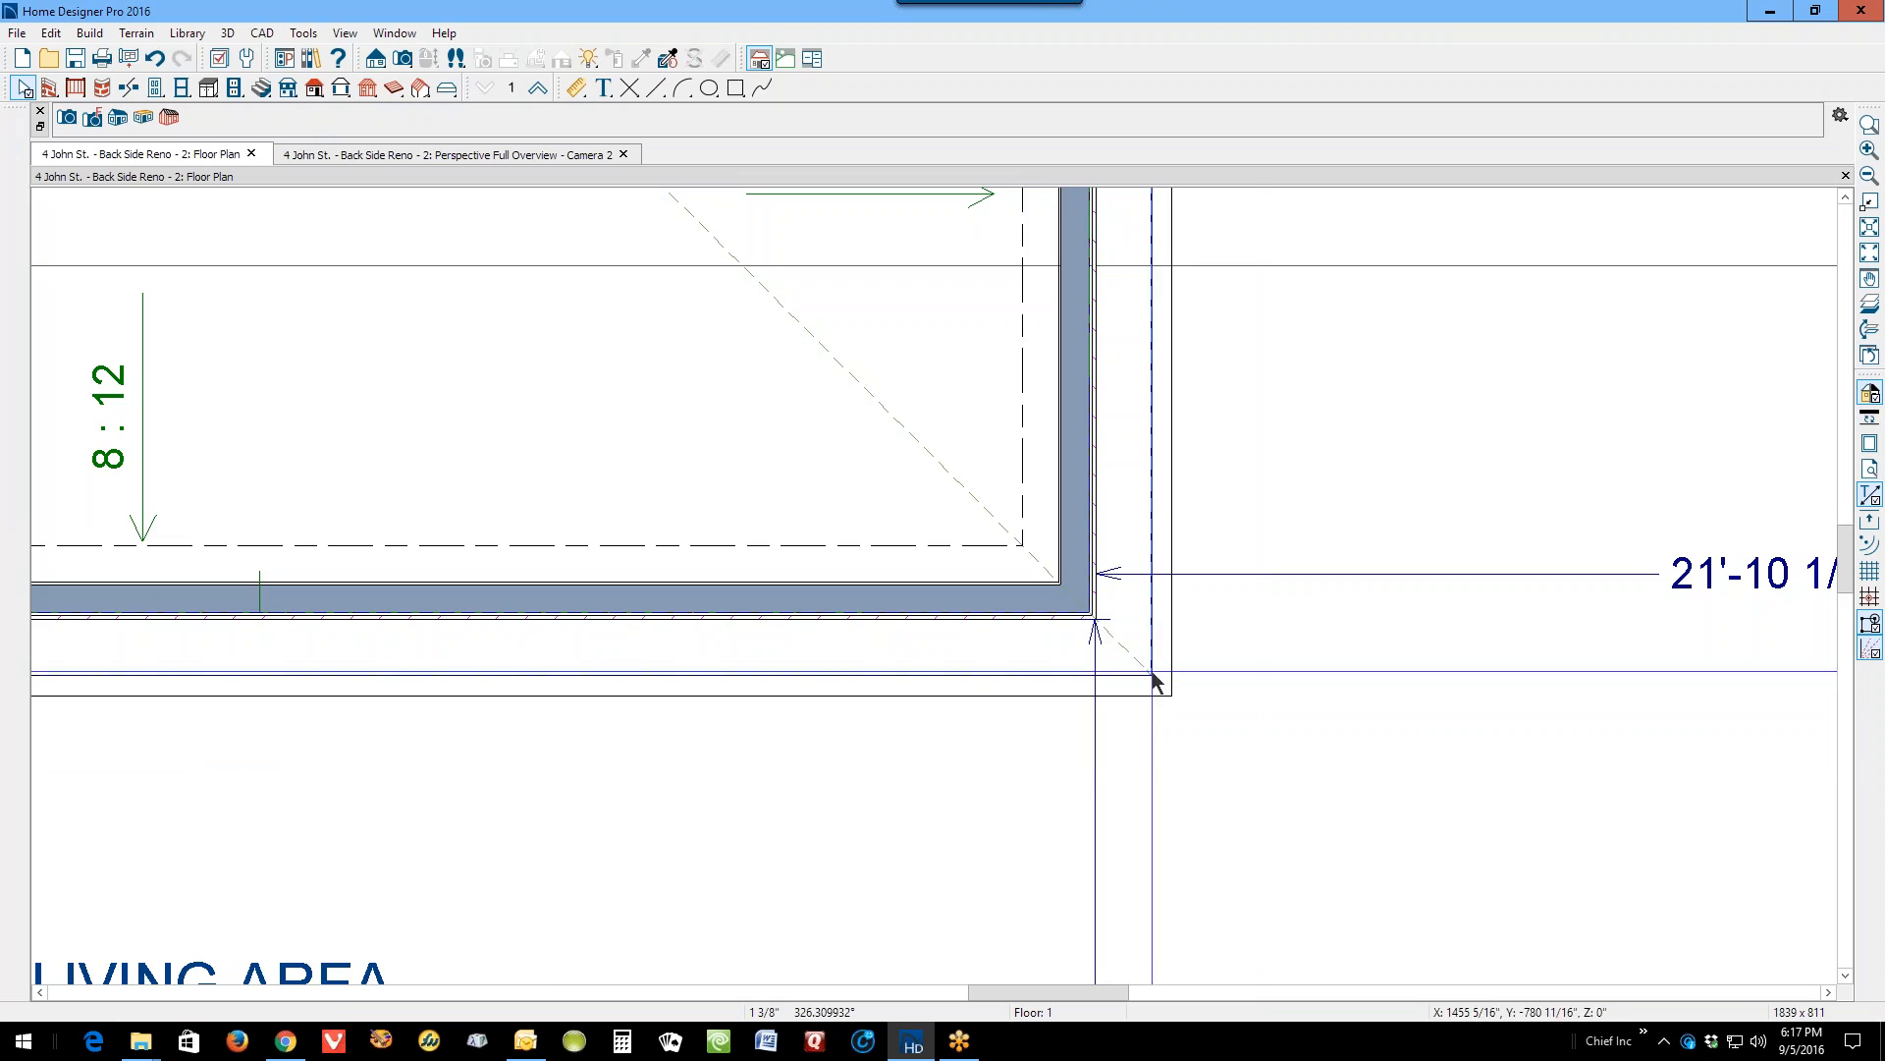
Step: Join the left-hand roof plane's diagonal hip edge with the middle 8:12 roof plane
scroll(1259, 648, down, 5)
scroll(890, 628, up, 2)
scroll(891, 628, up, 2)
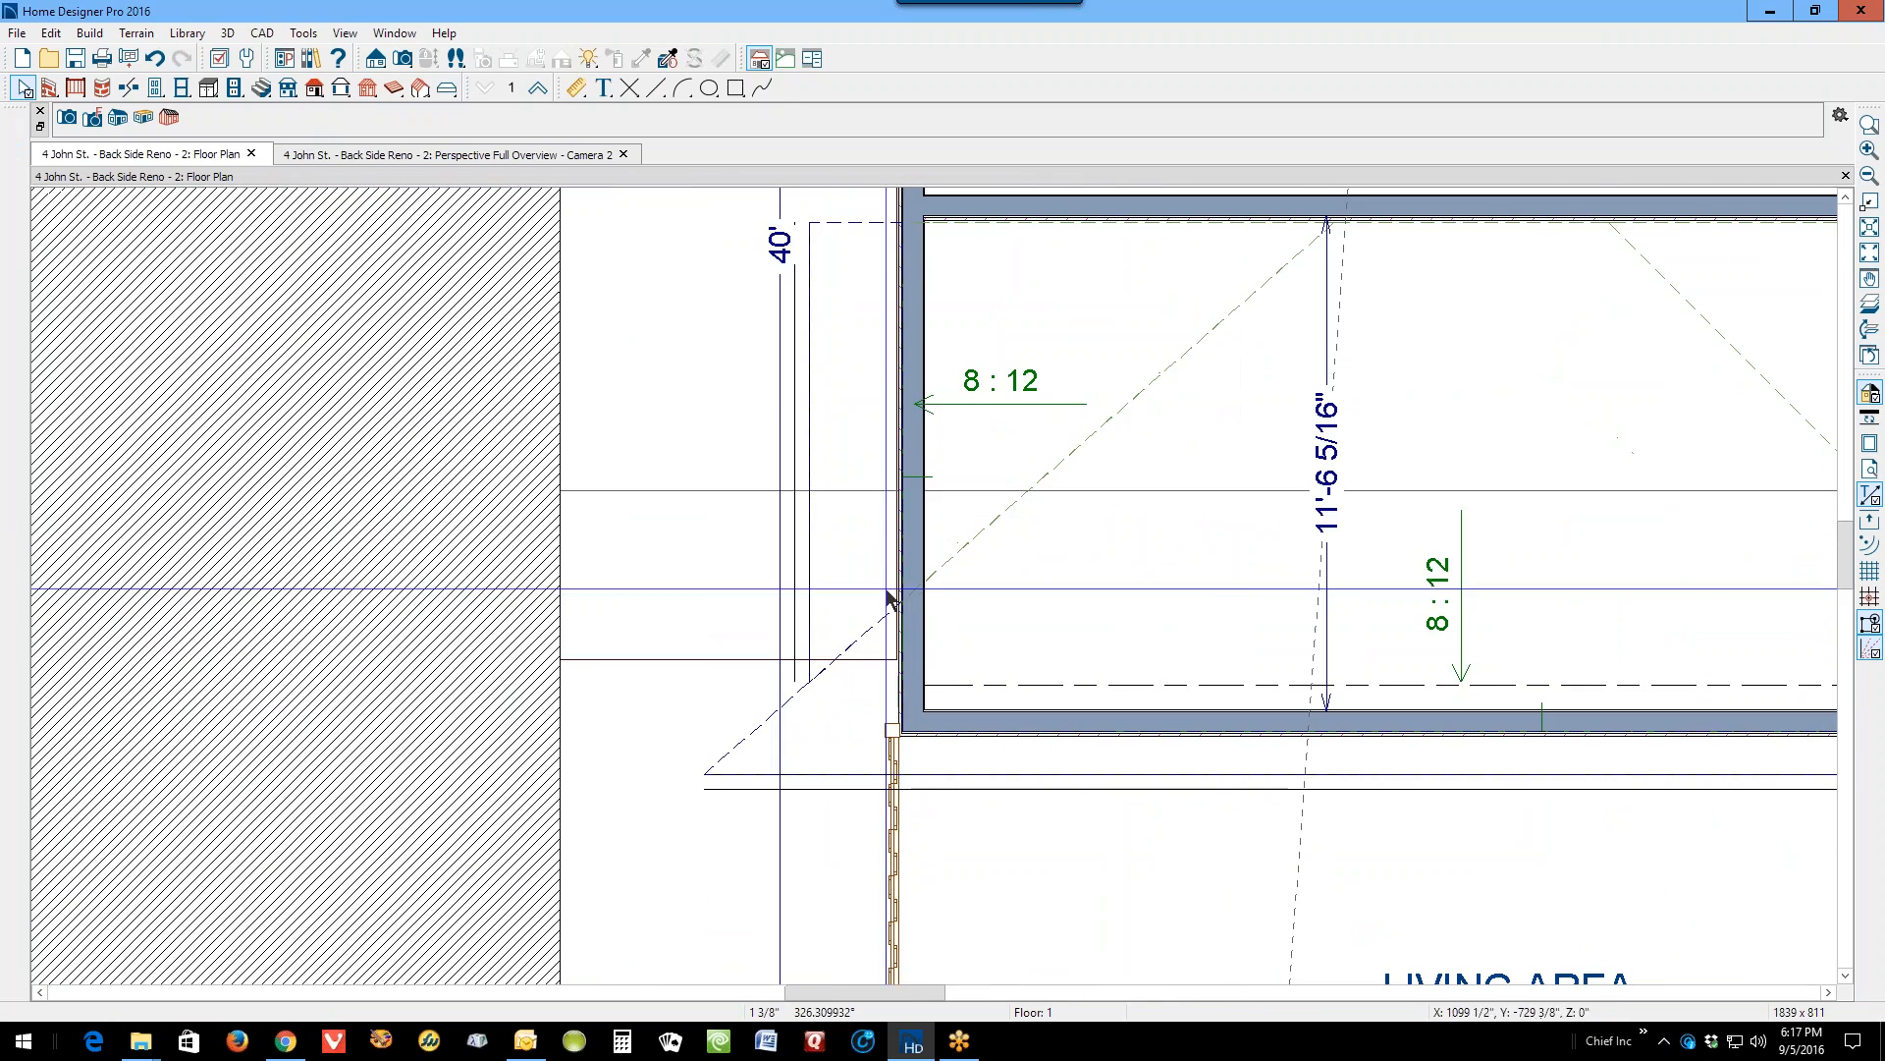
click(989, 509)
key(Escape)
click(989, 511)
key(Tab)
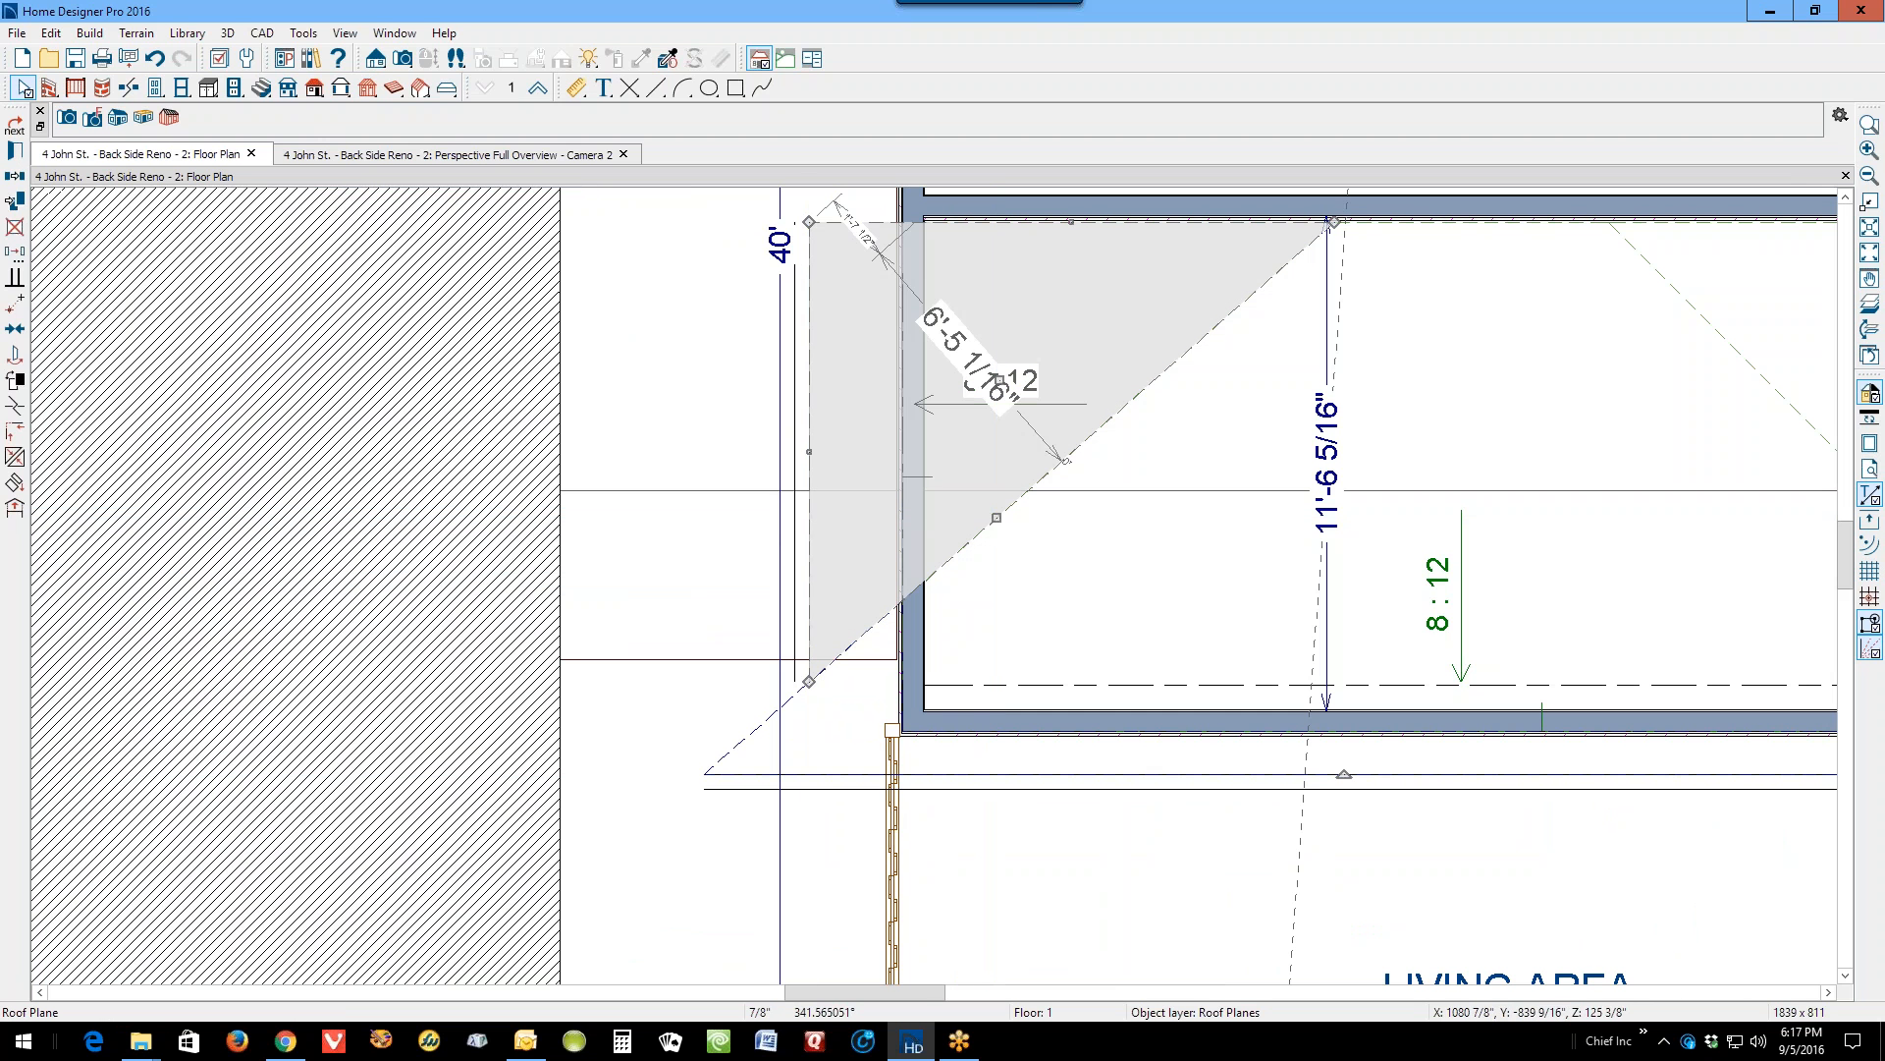
click(16, 458)
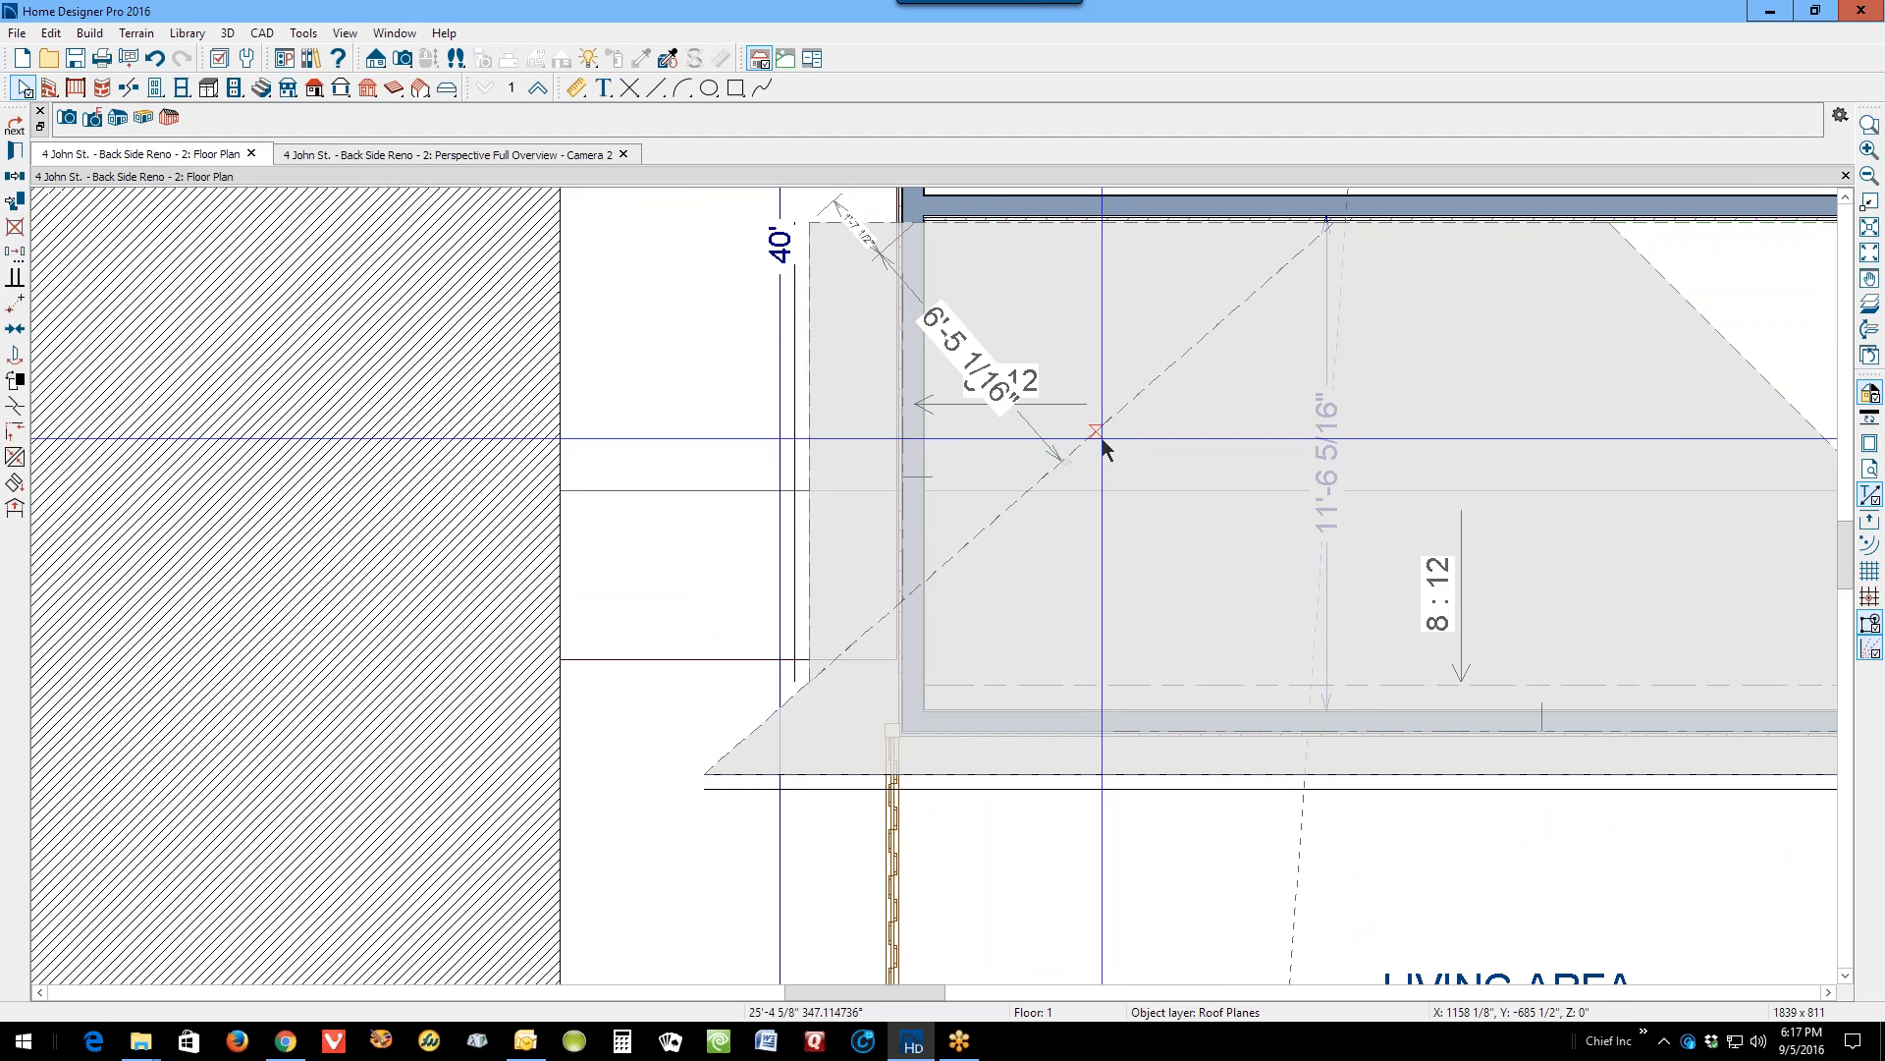
click(1101, 437)
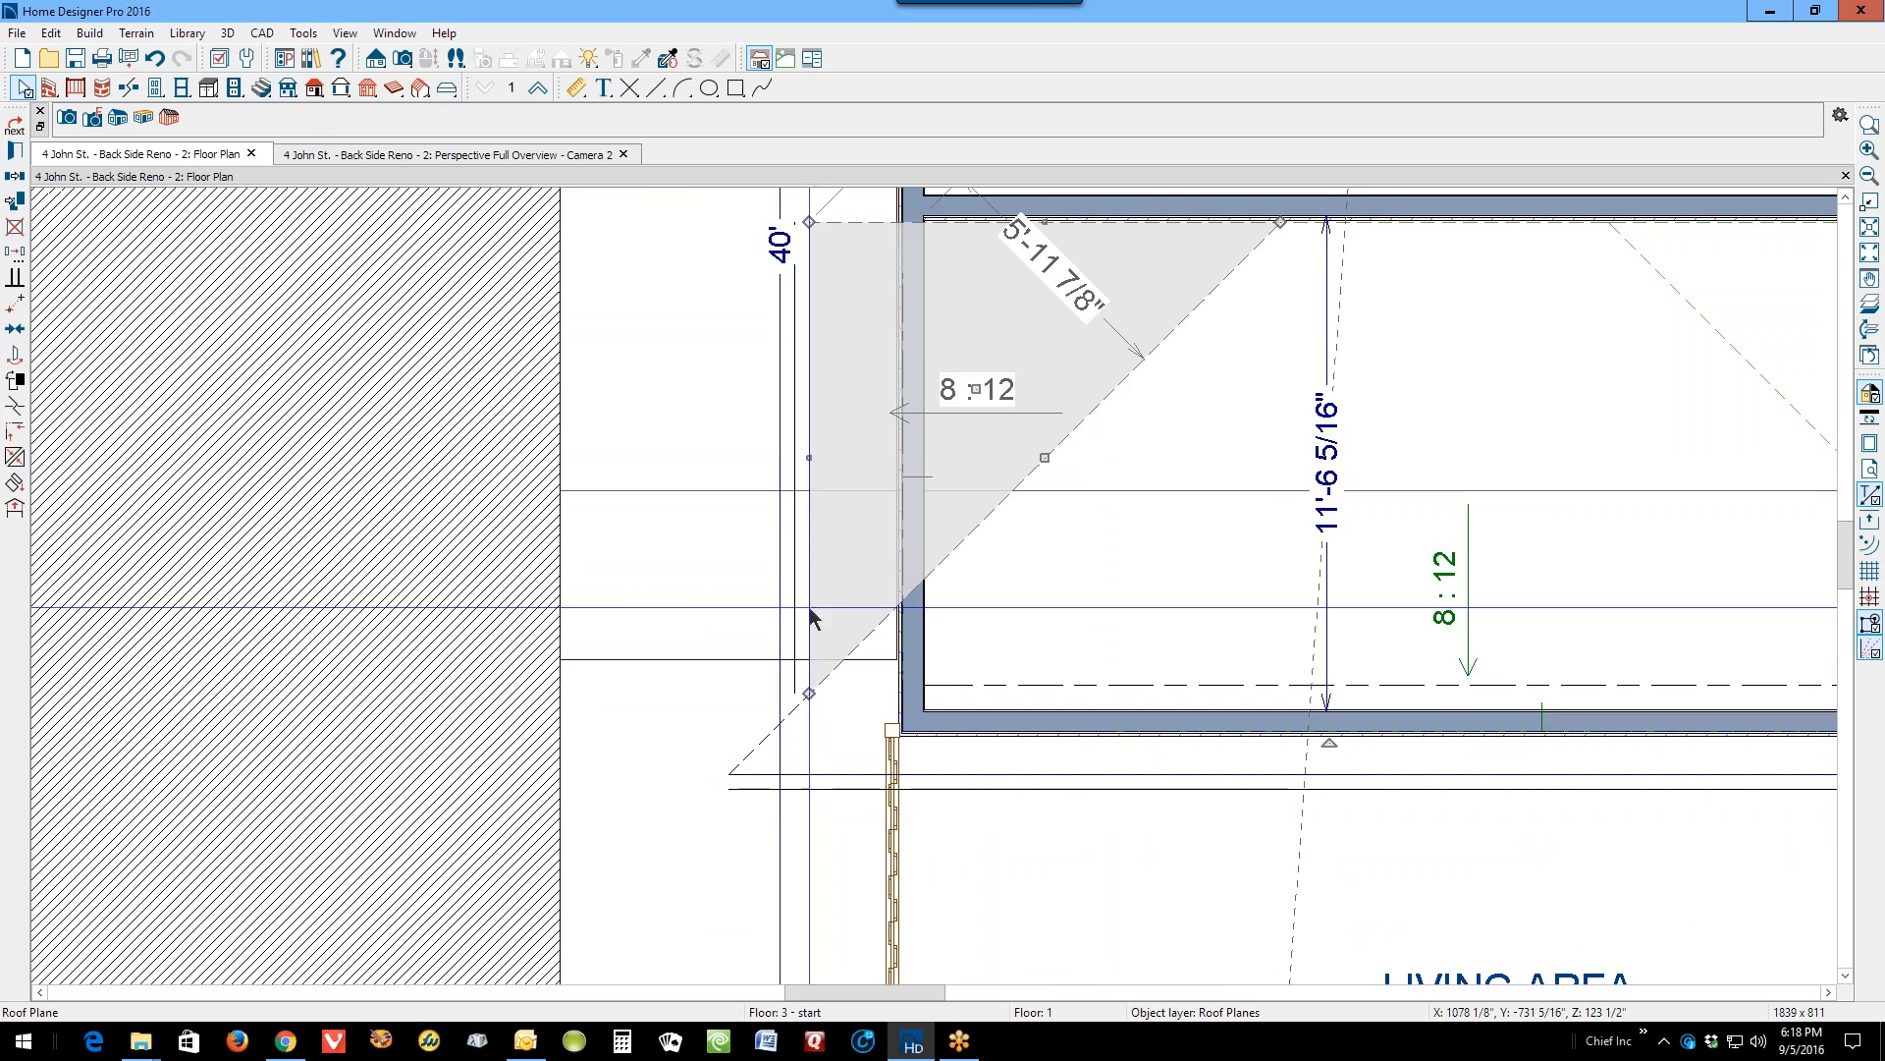
Step: Extend the left-hand roof plane's eave outward until its lower corner meets the middle roof plane's eave corner
scroll(805, 466, down, 2)
scroll(1200, 586, down, 2)
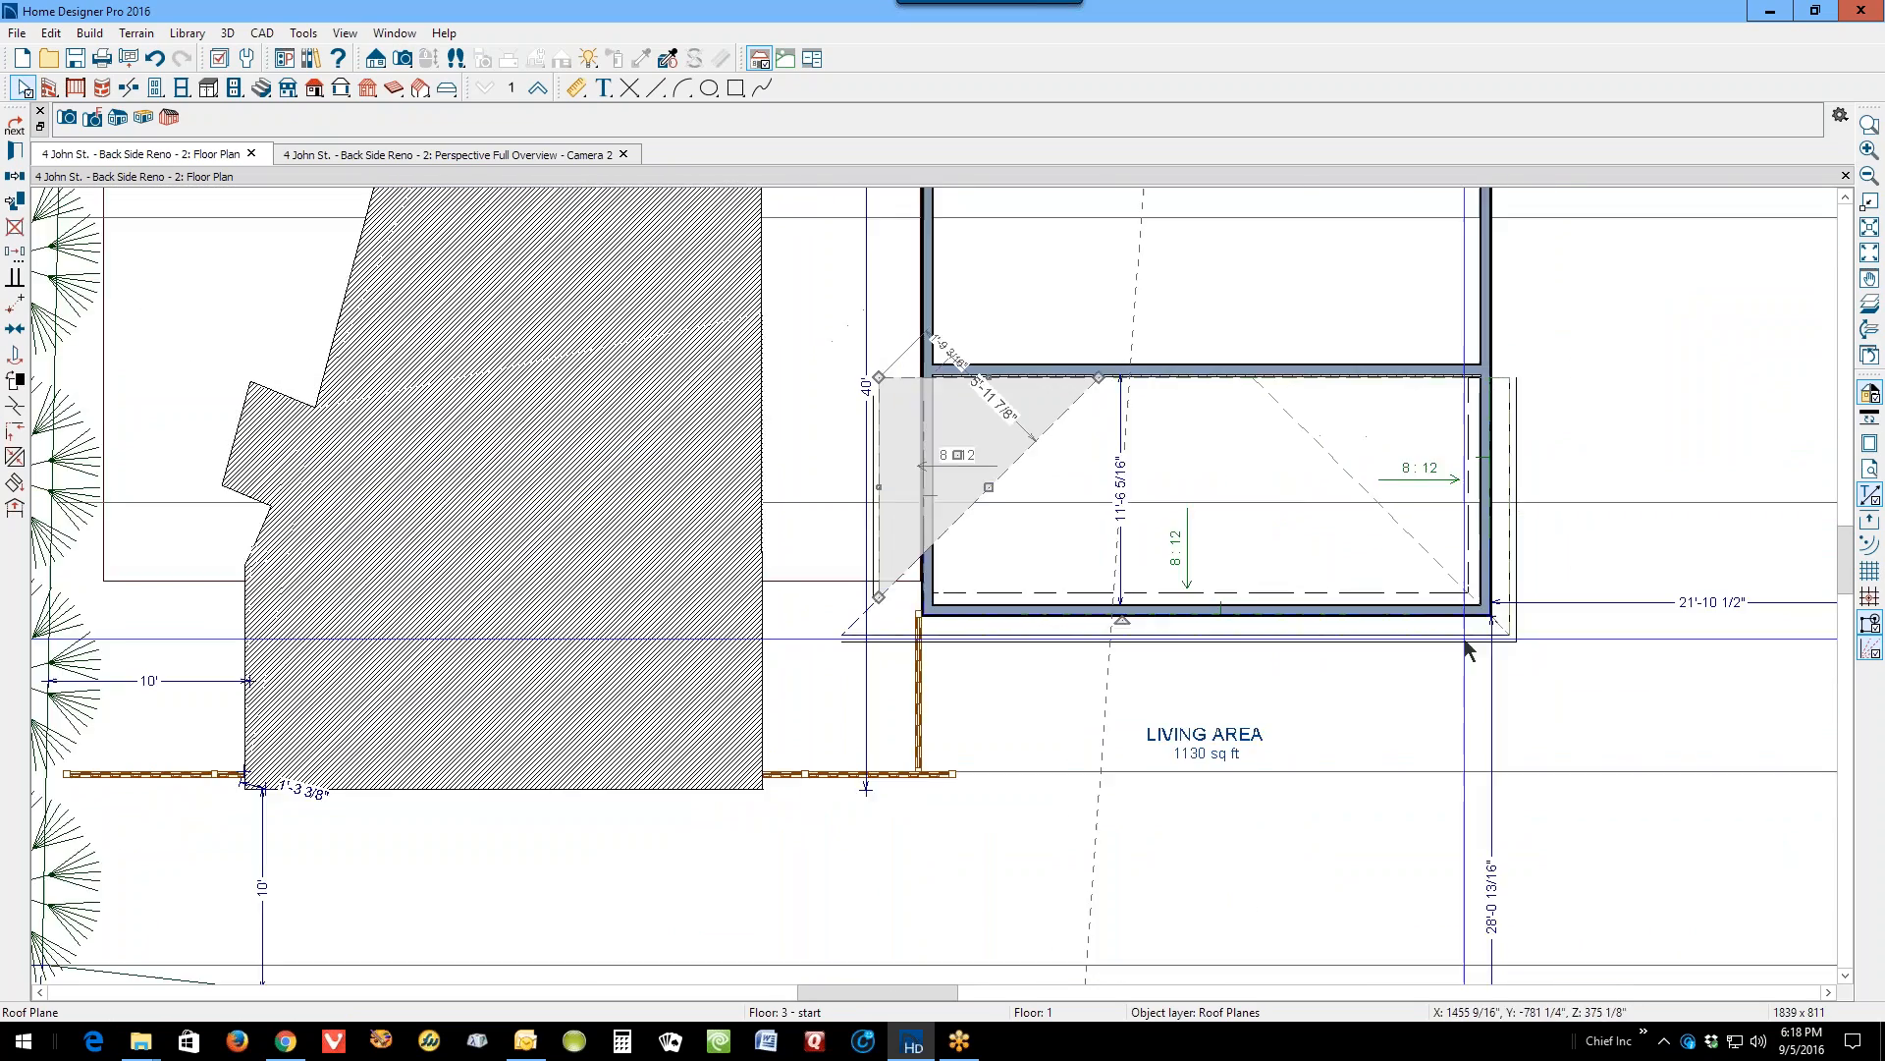
scroll(887, 562, up, 1)
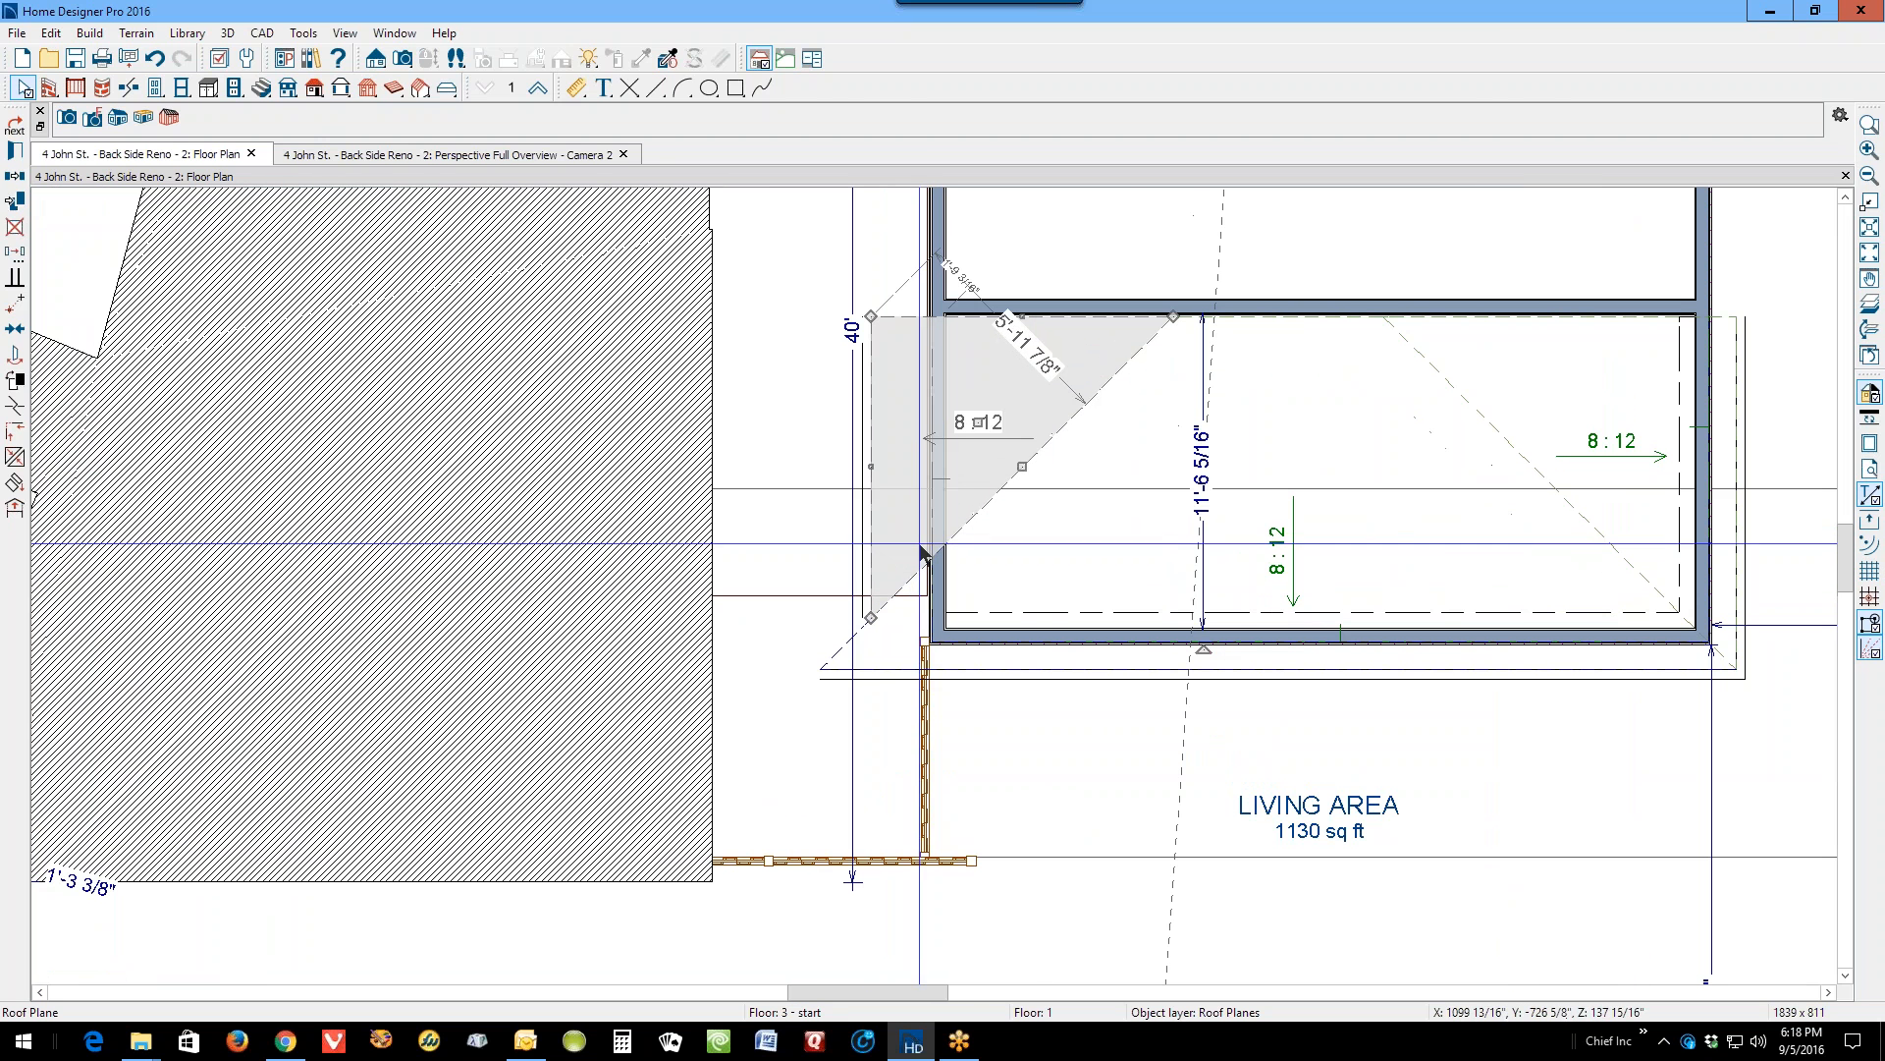
drag(871, 618, 828, 671)
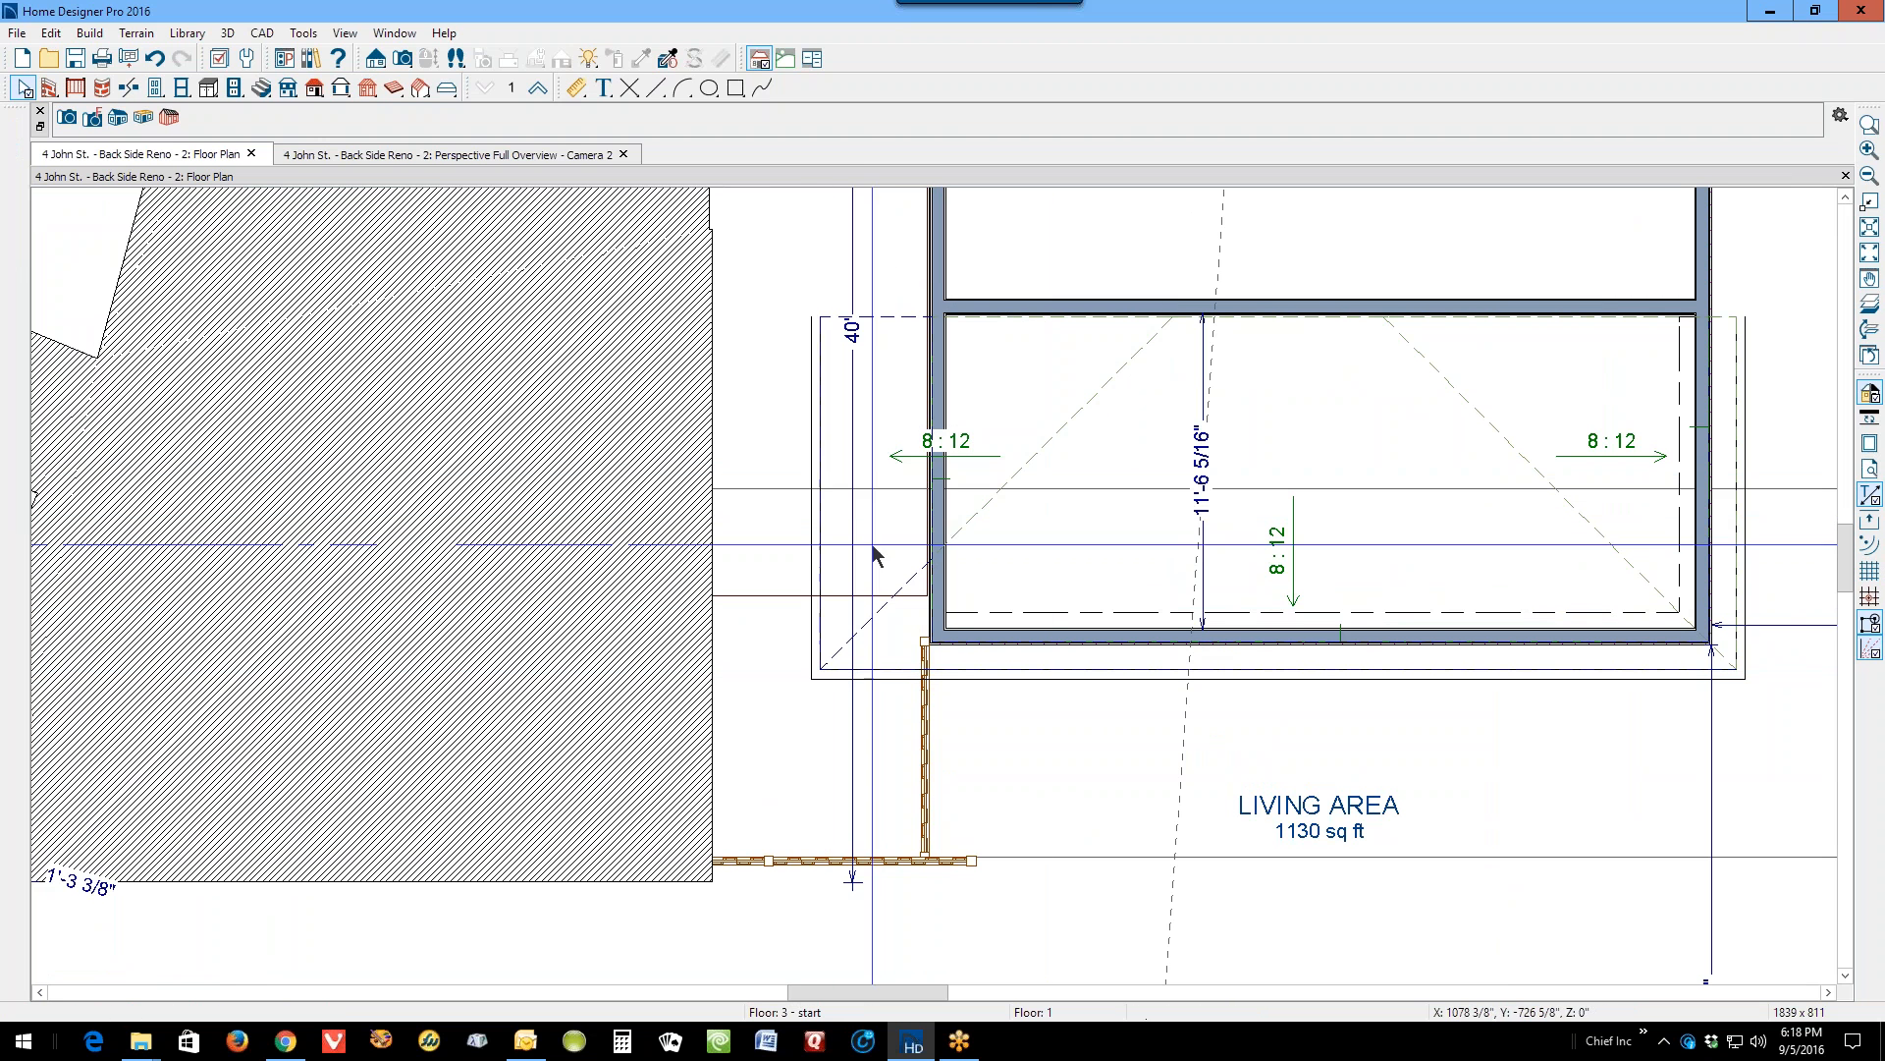
Step: Compare the baseline heights of the left-hand, middle and right-hand roof planes in their specifications, leaving without changes
double_click(825, 565)
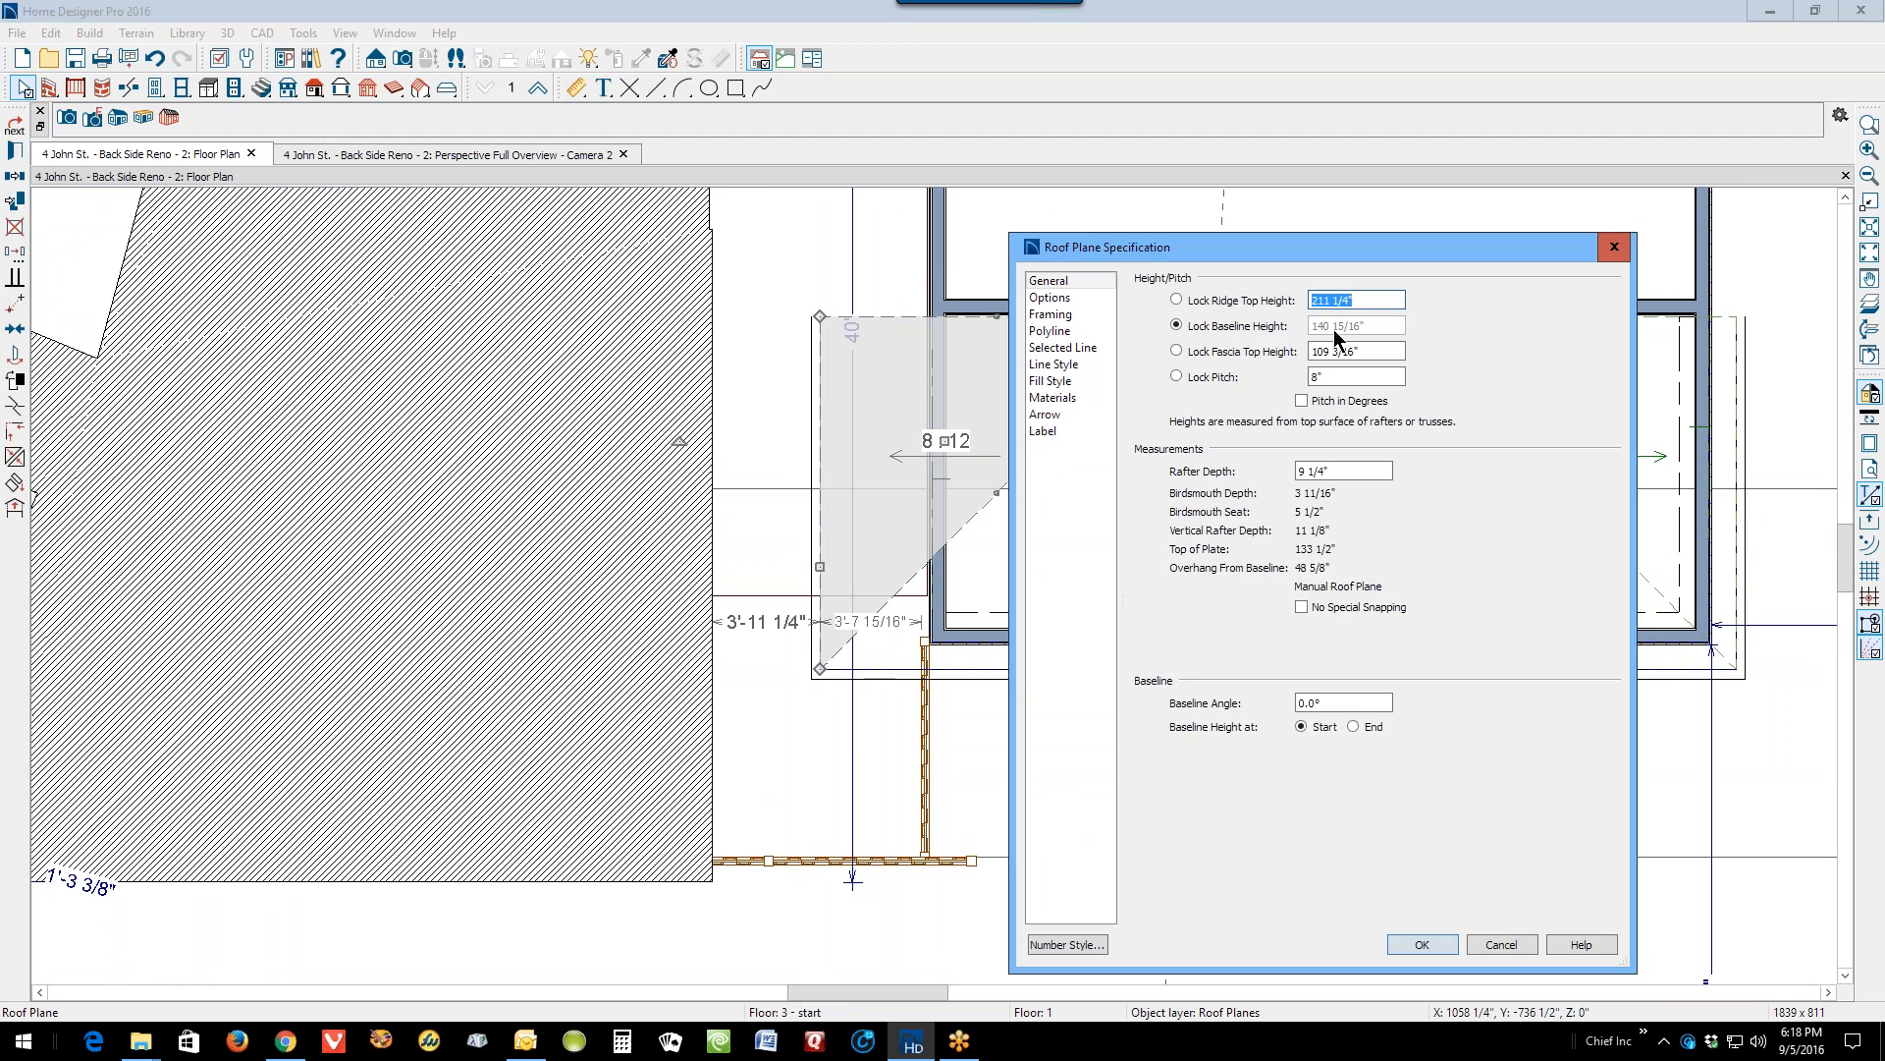
click(1502, 944)
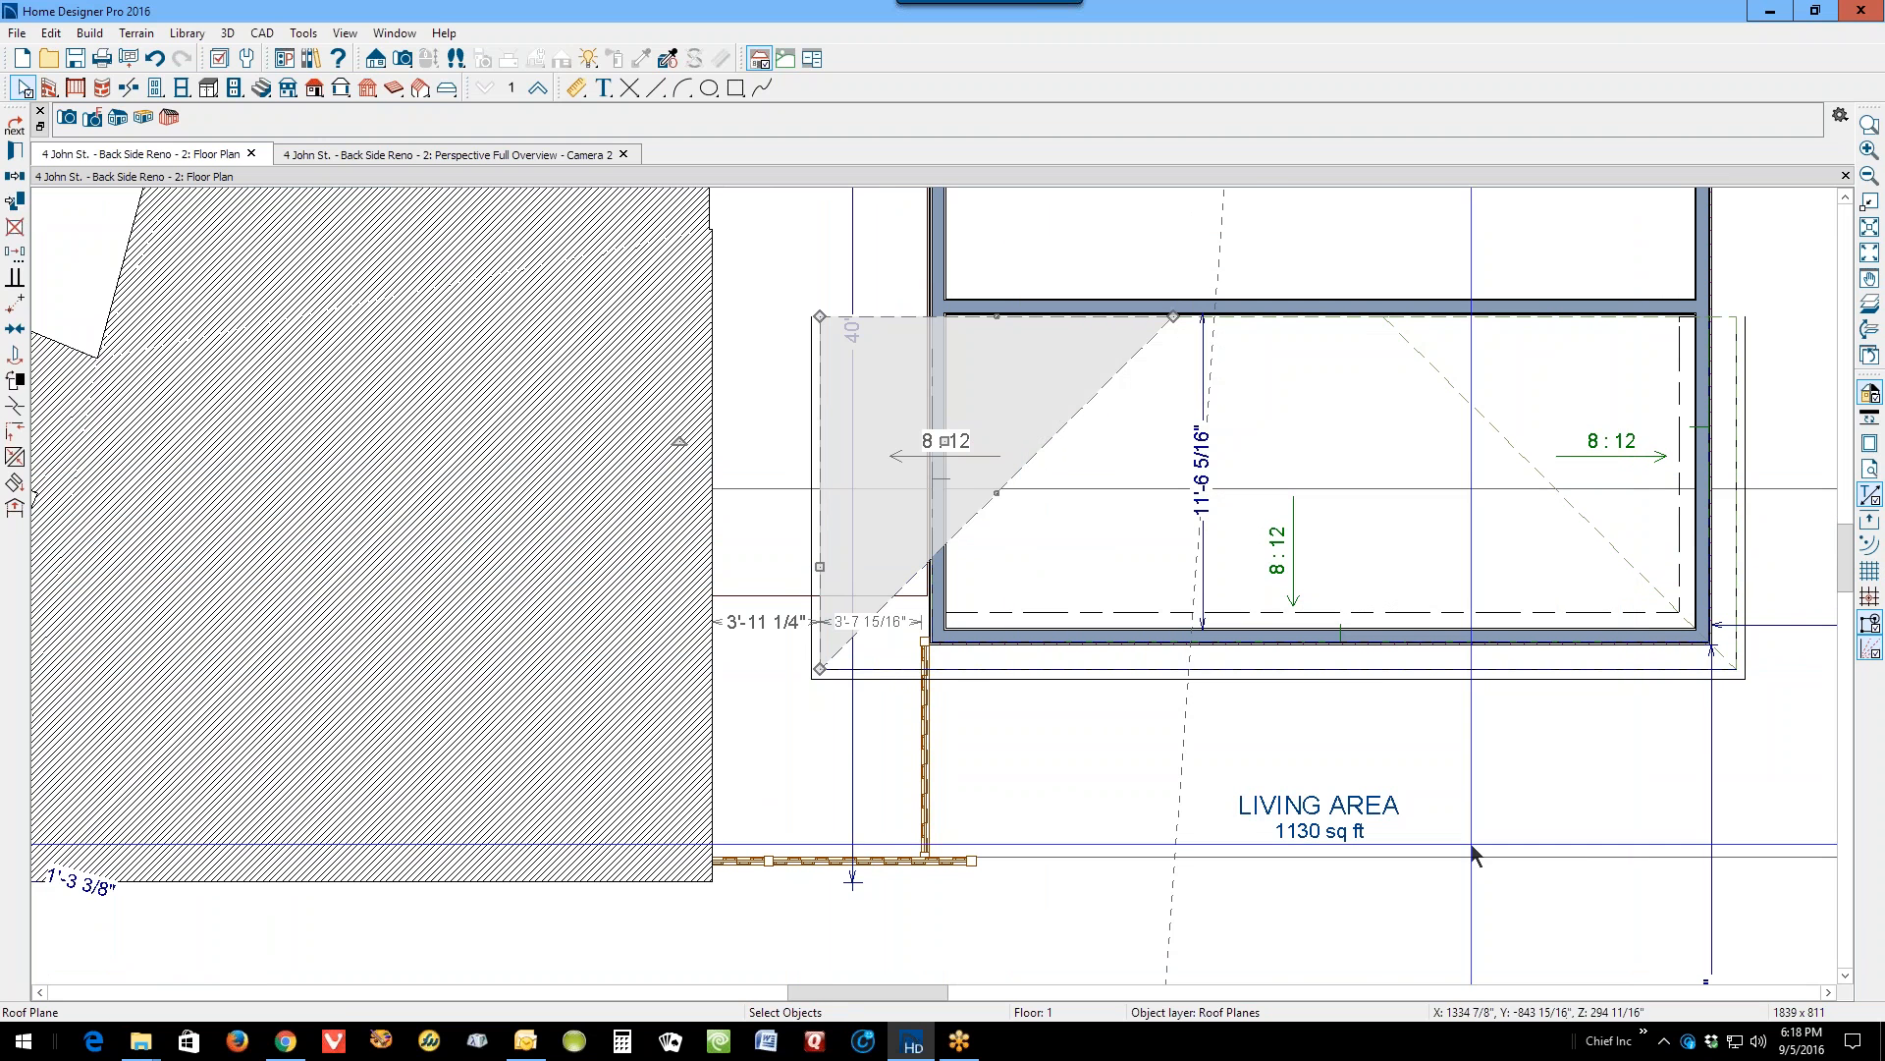
double_click(1369, 666)
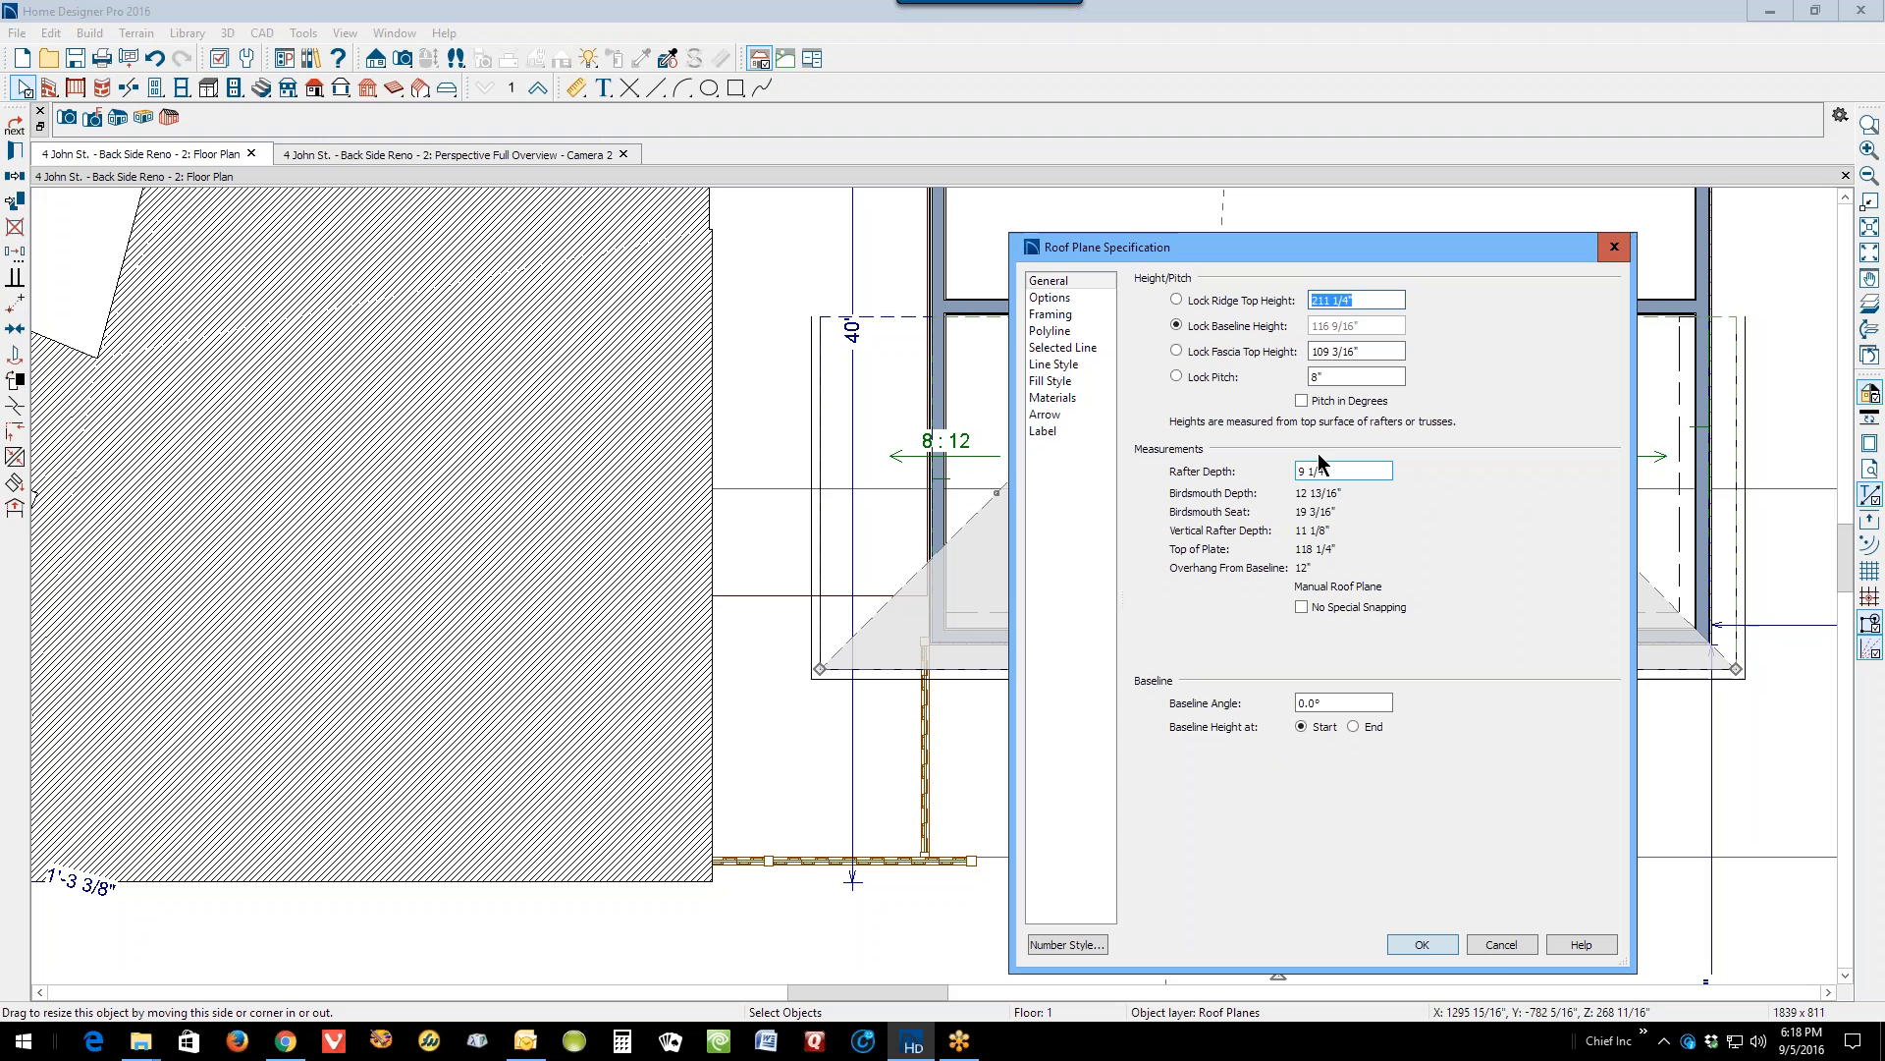
click(1501, 944)
click(1736, 574)
double_click(1736, 573)
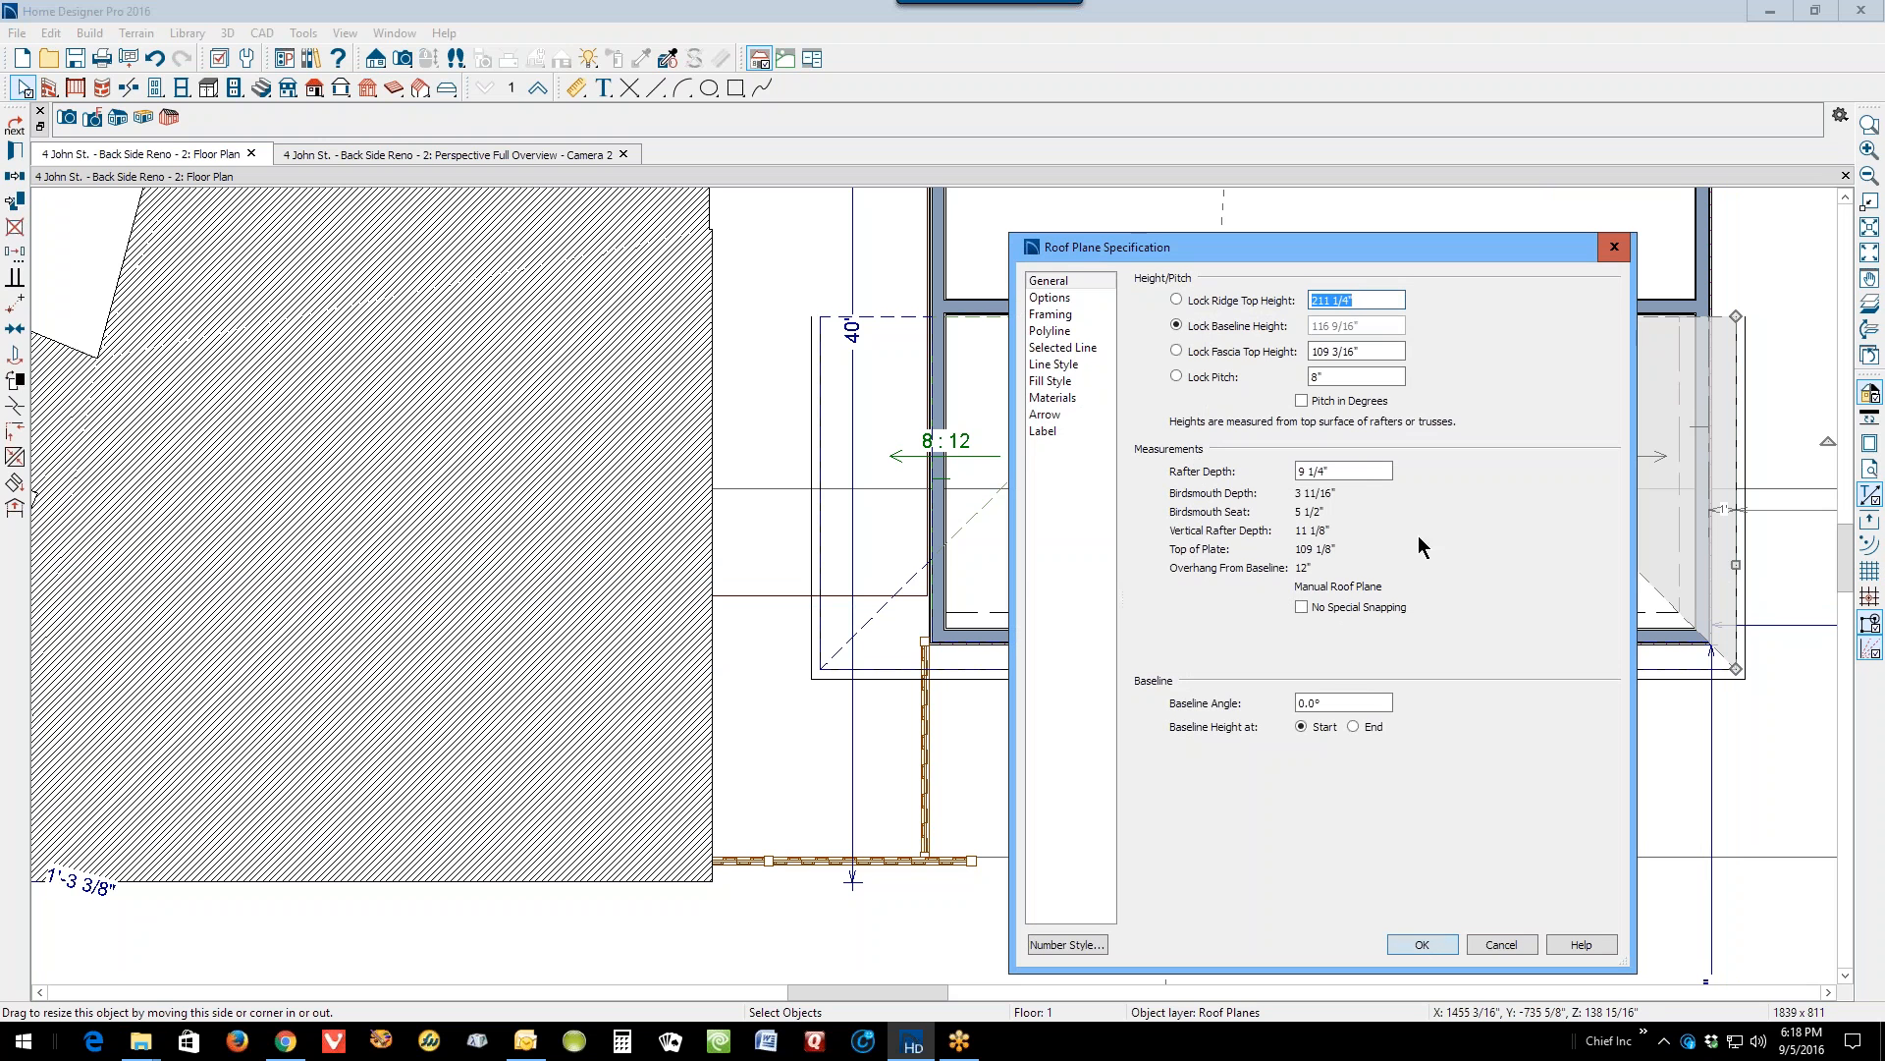
click(1489, 948)
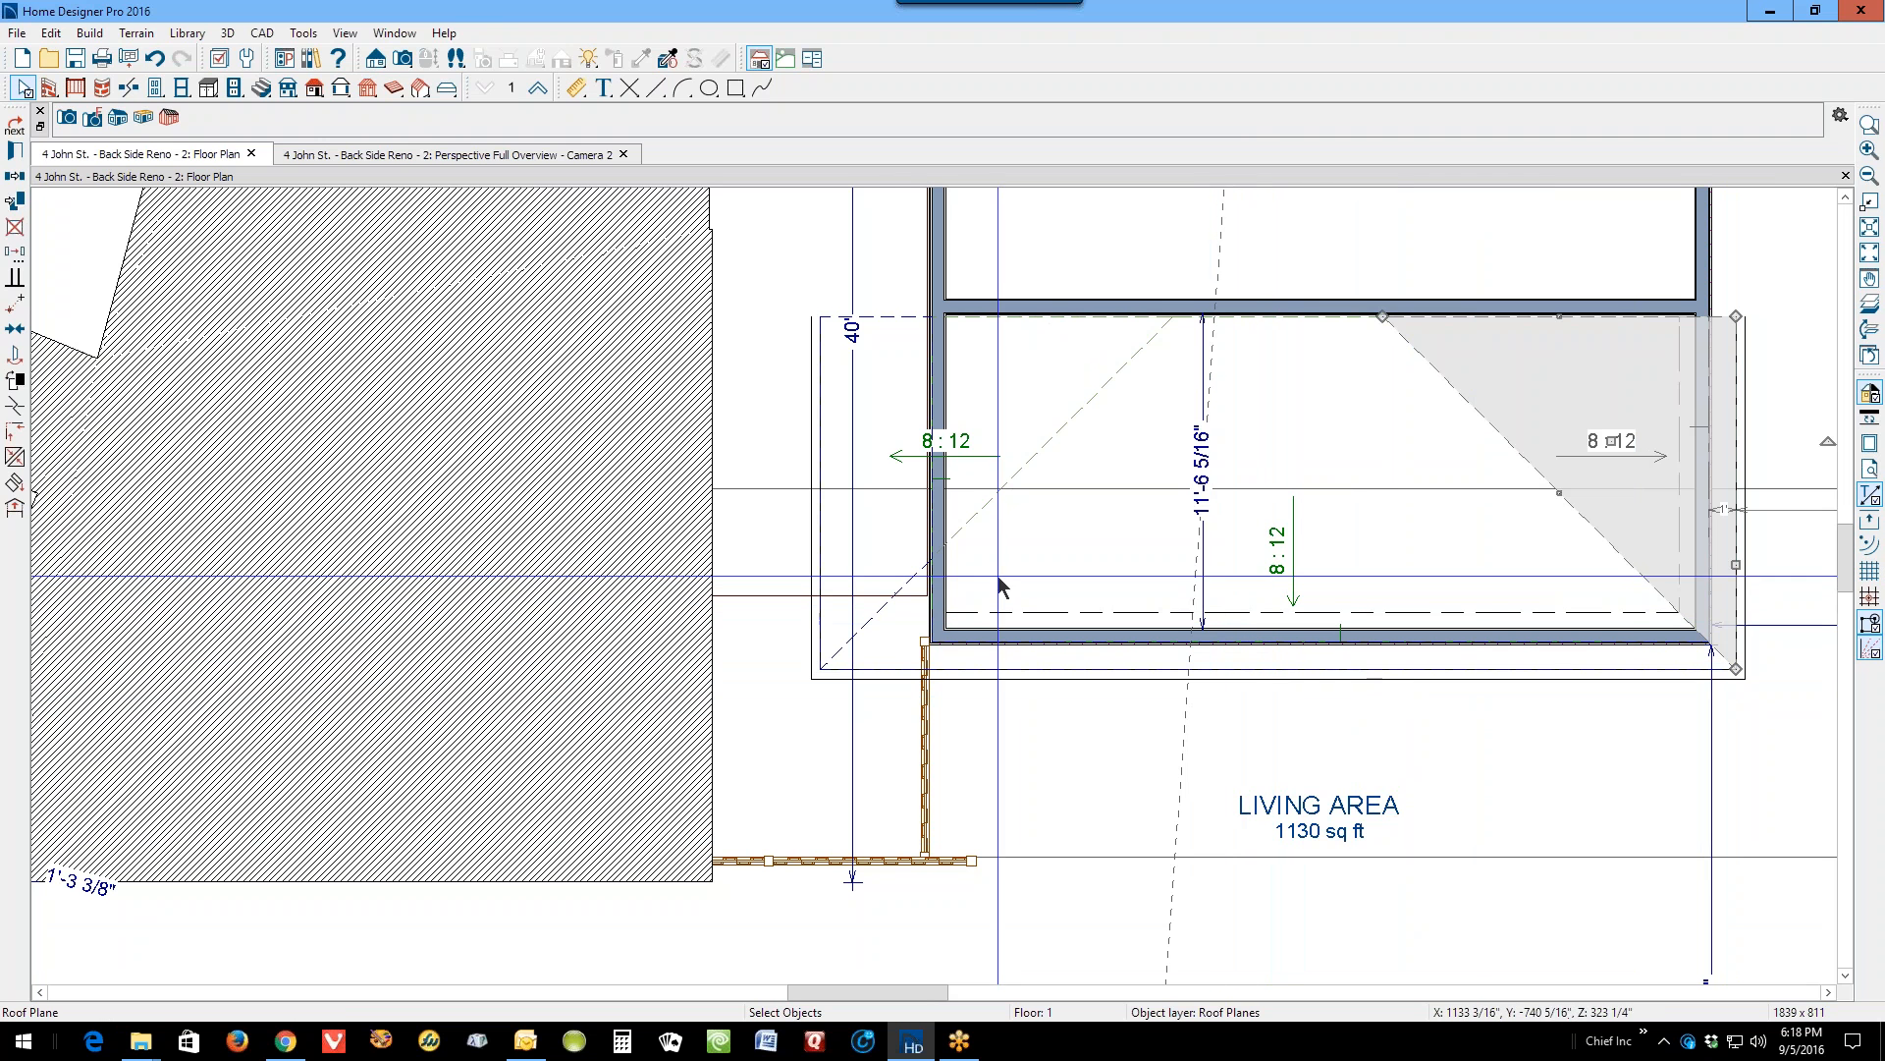
Step: Lock the left-hand roof plane's pitch and set its baseline height to 116 9/16"
click(823, 526)
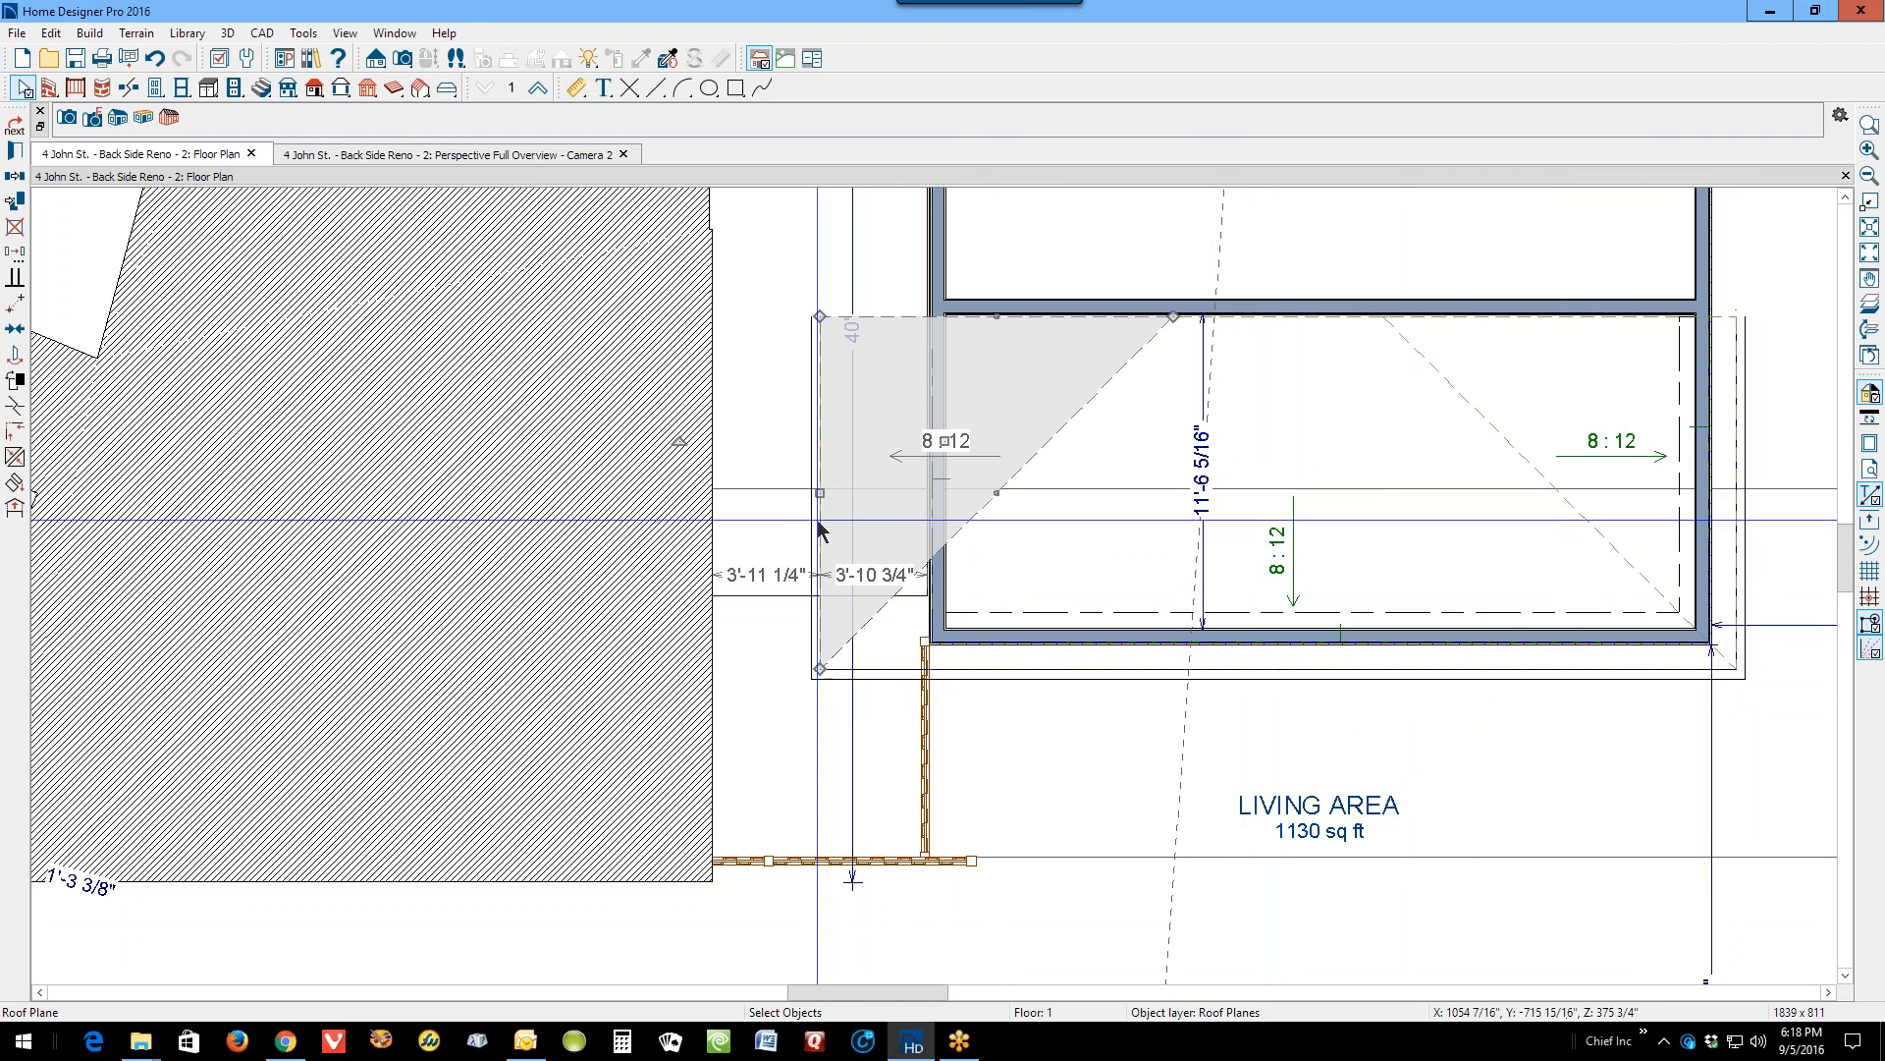
double_click(823, 530)
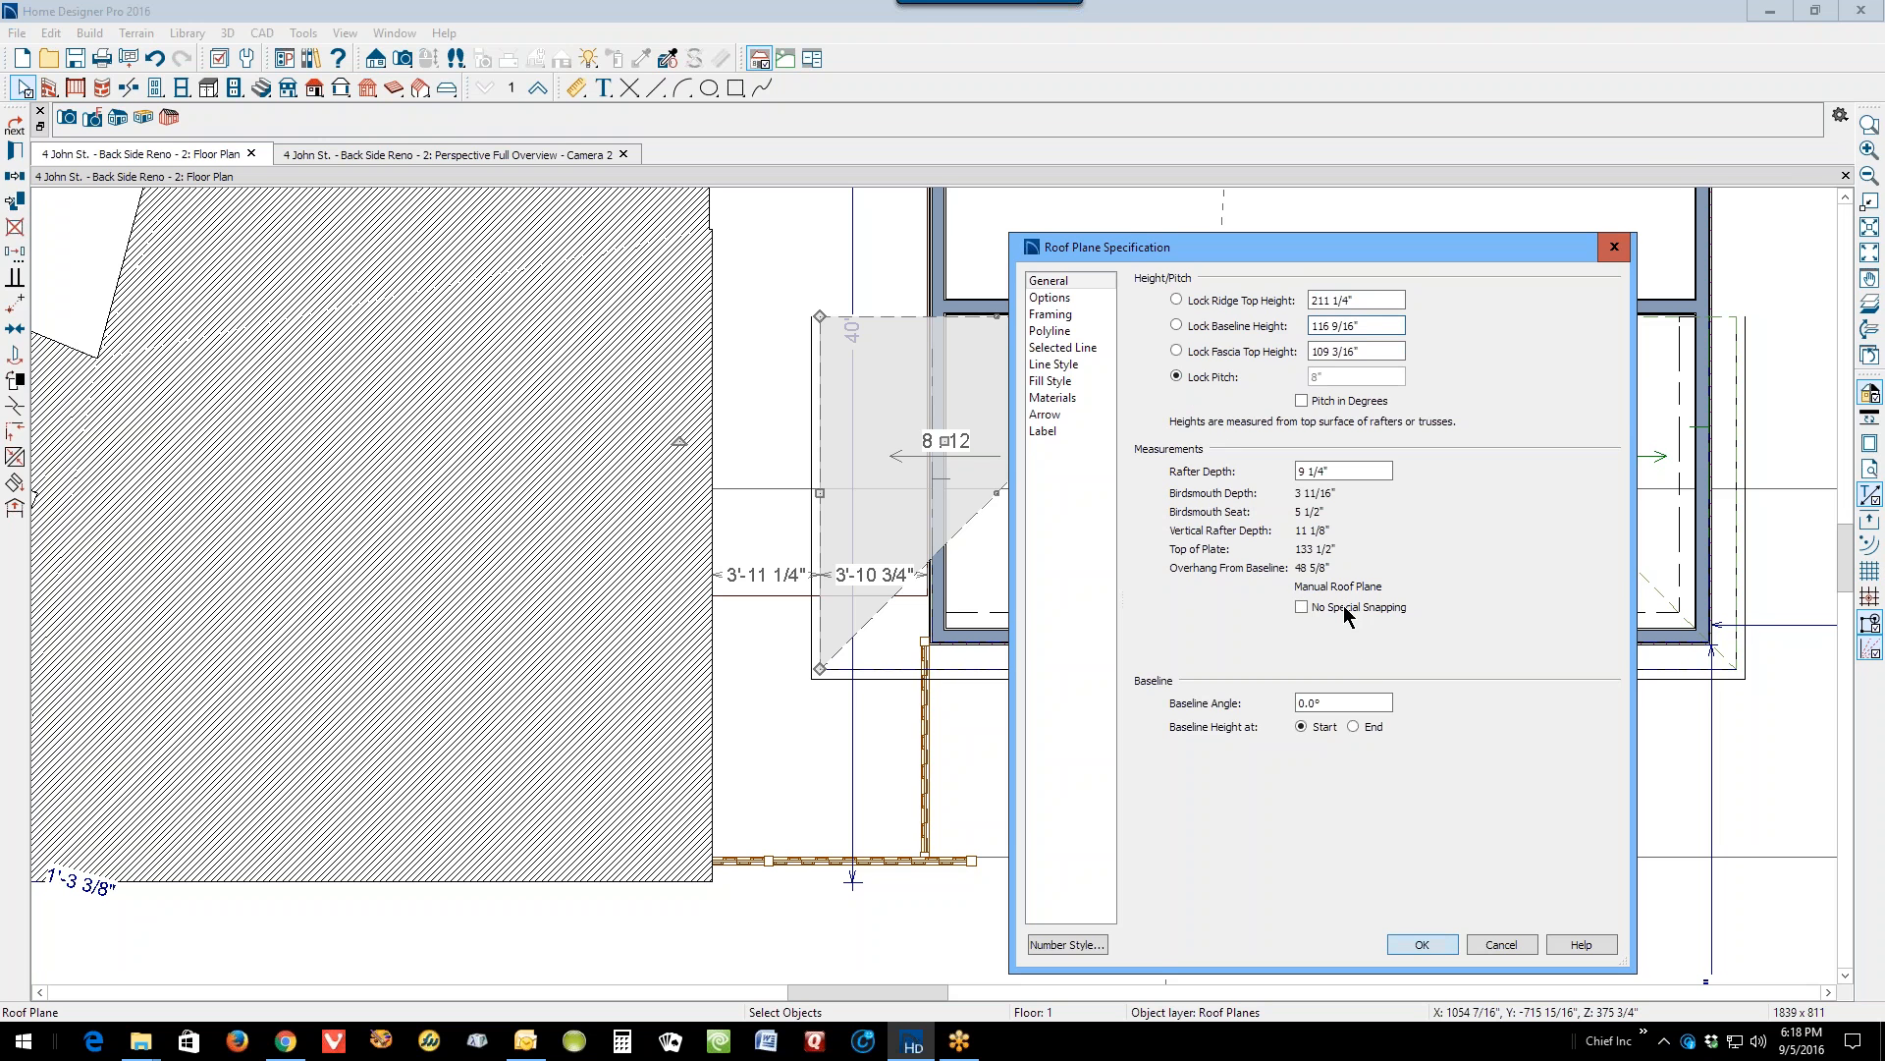
click(1422, 945)
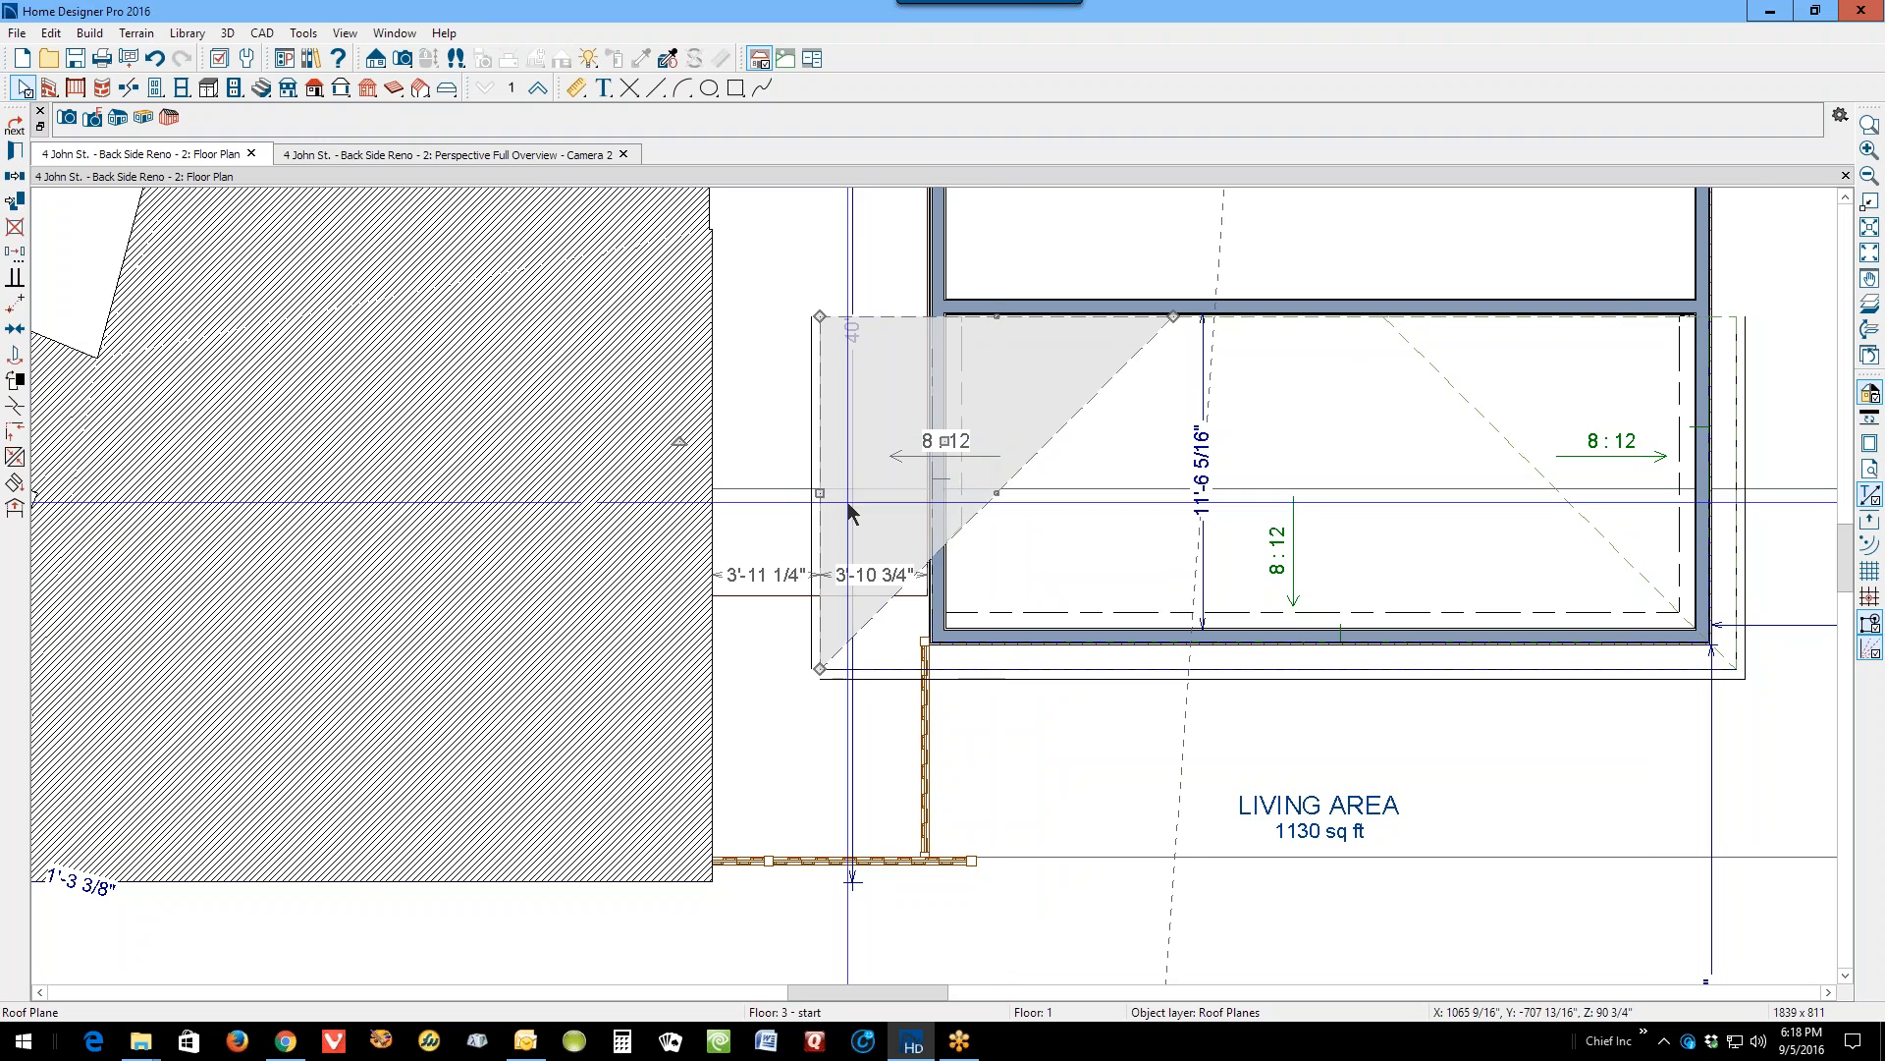
click(808, 536)
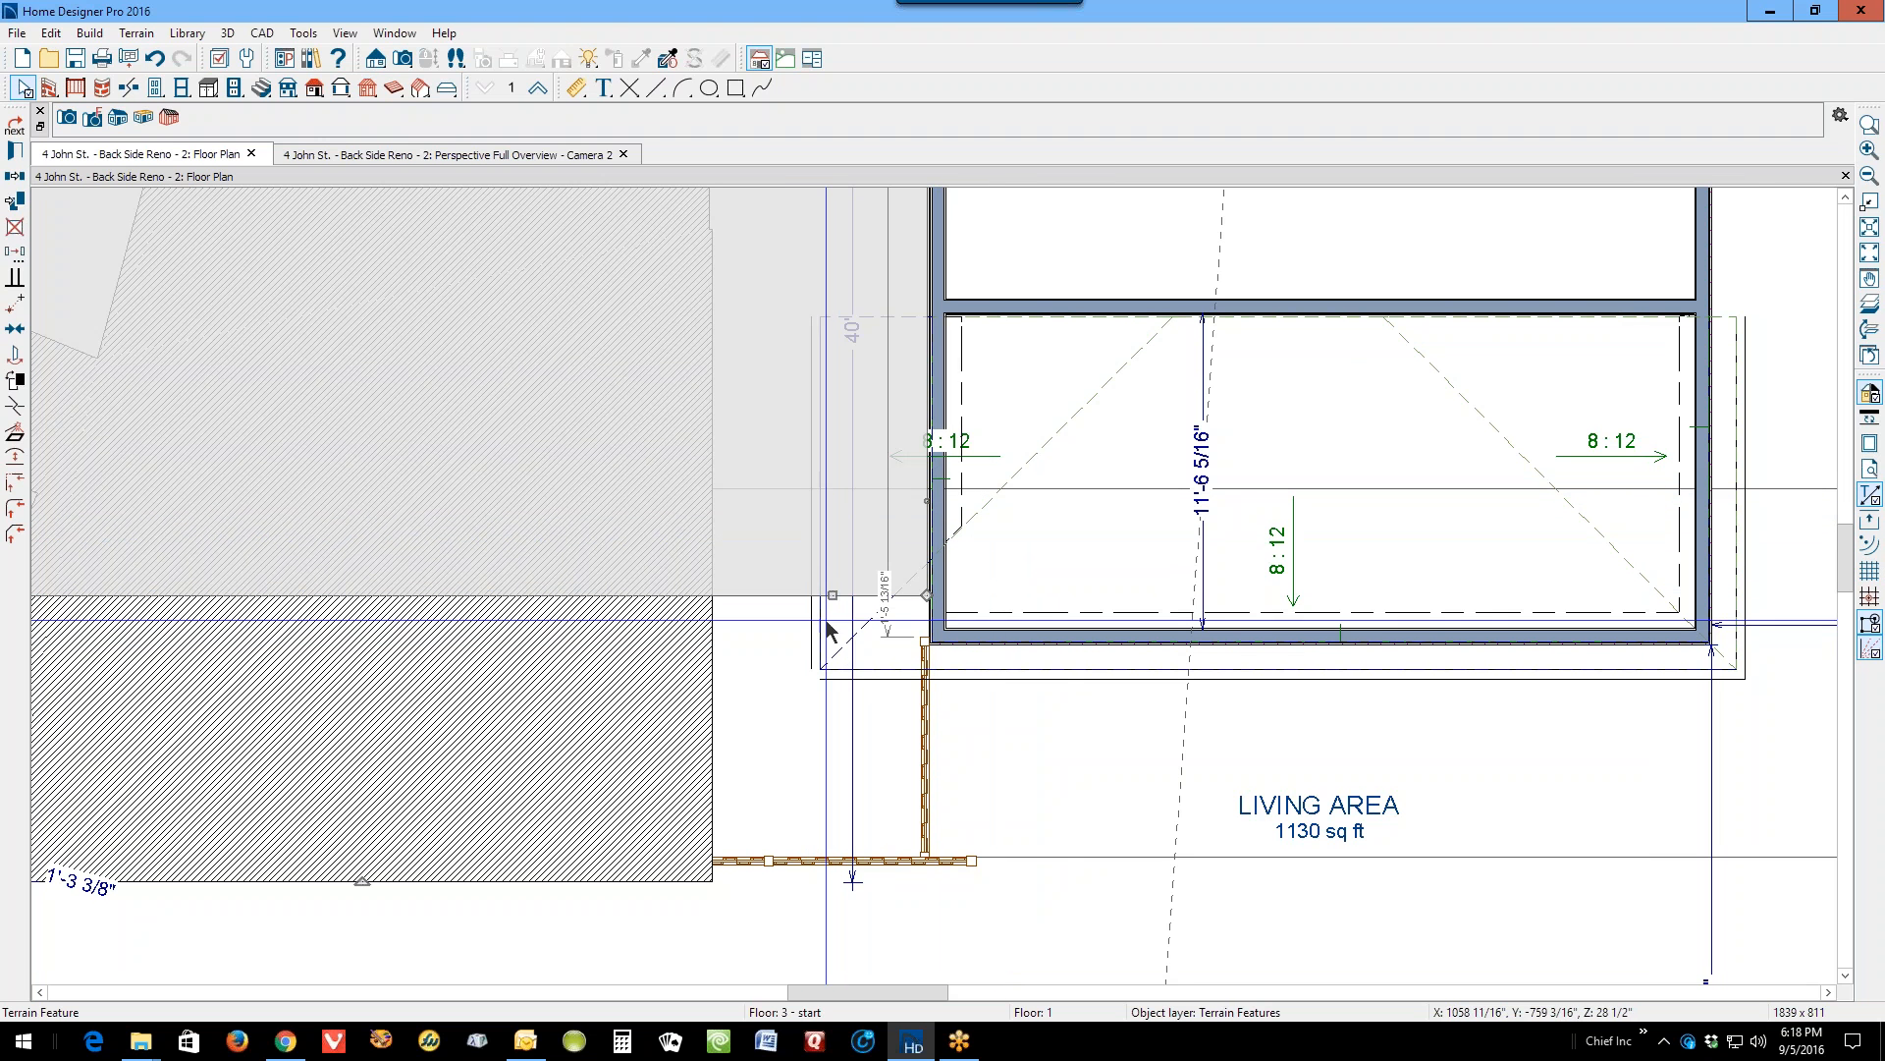
click(1043, 440)
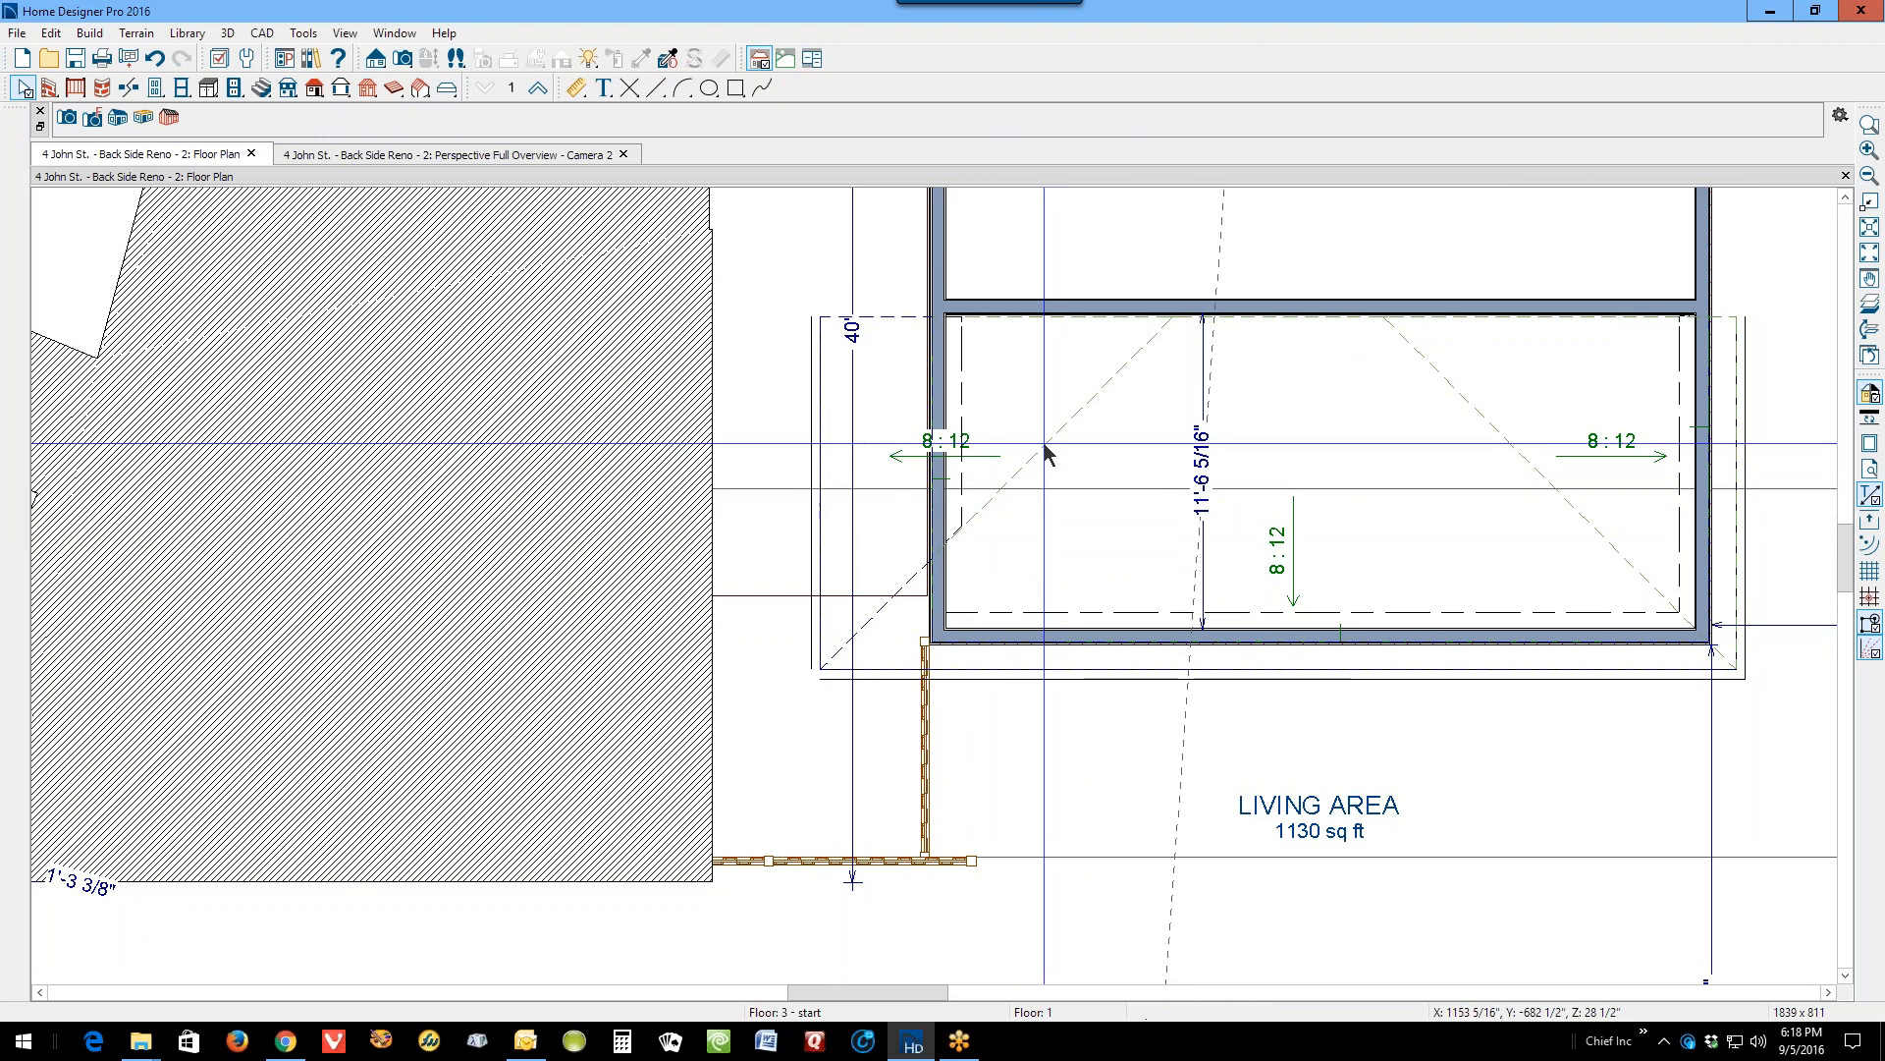
Step: Join the left-hand roof plane's diagonal hip edge with the middle plane again and pull its eave in to the middle plane's eave corner
right_click(1044, 441)
click(1110, 767)
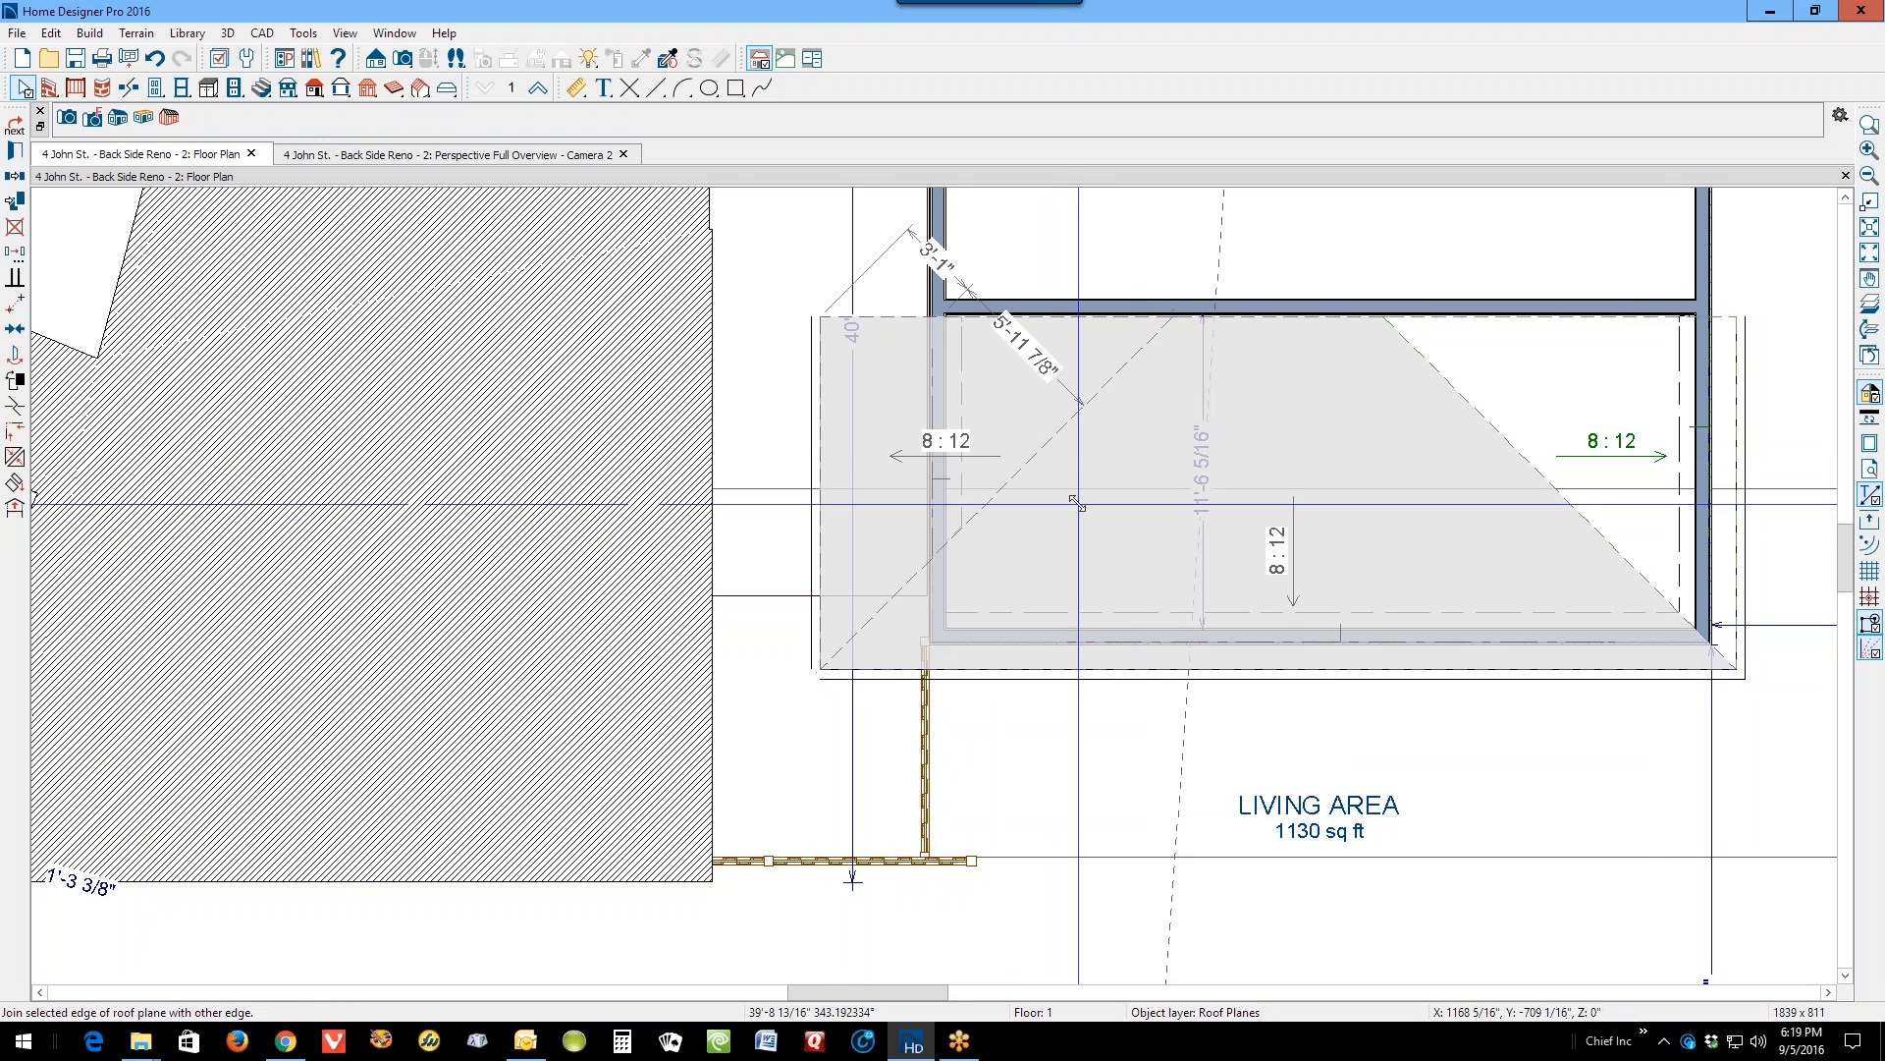
click(1039, 454)
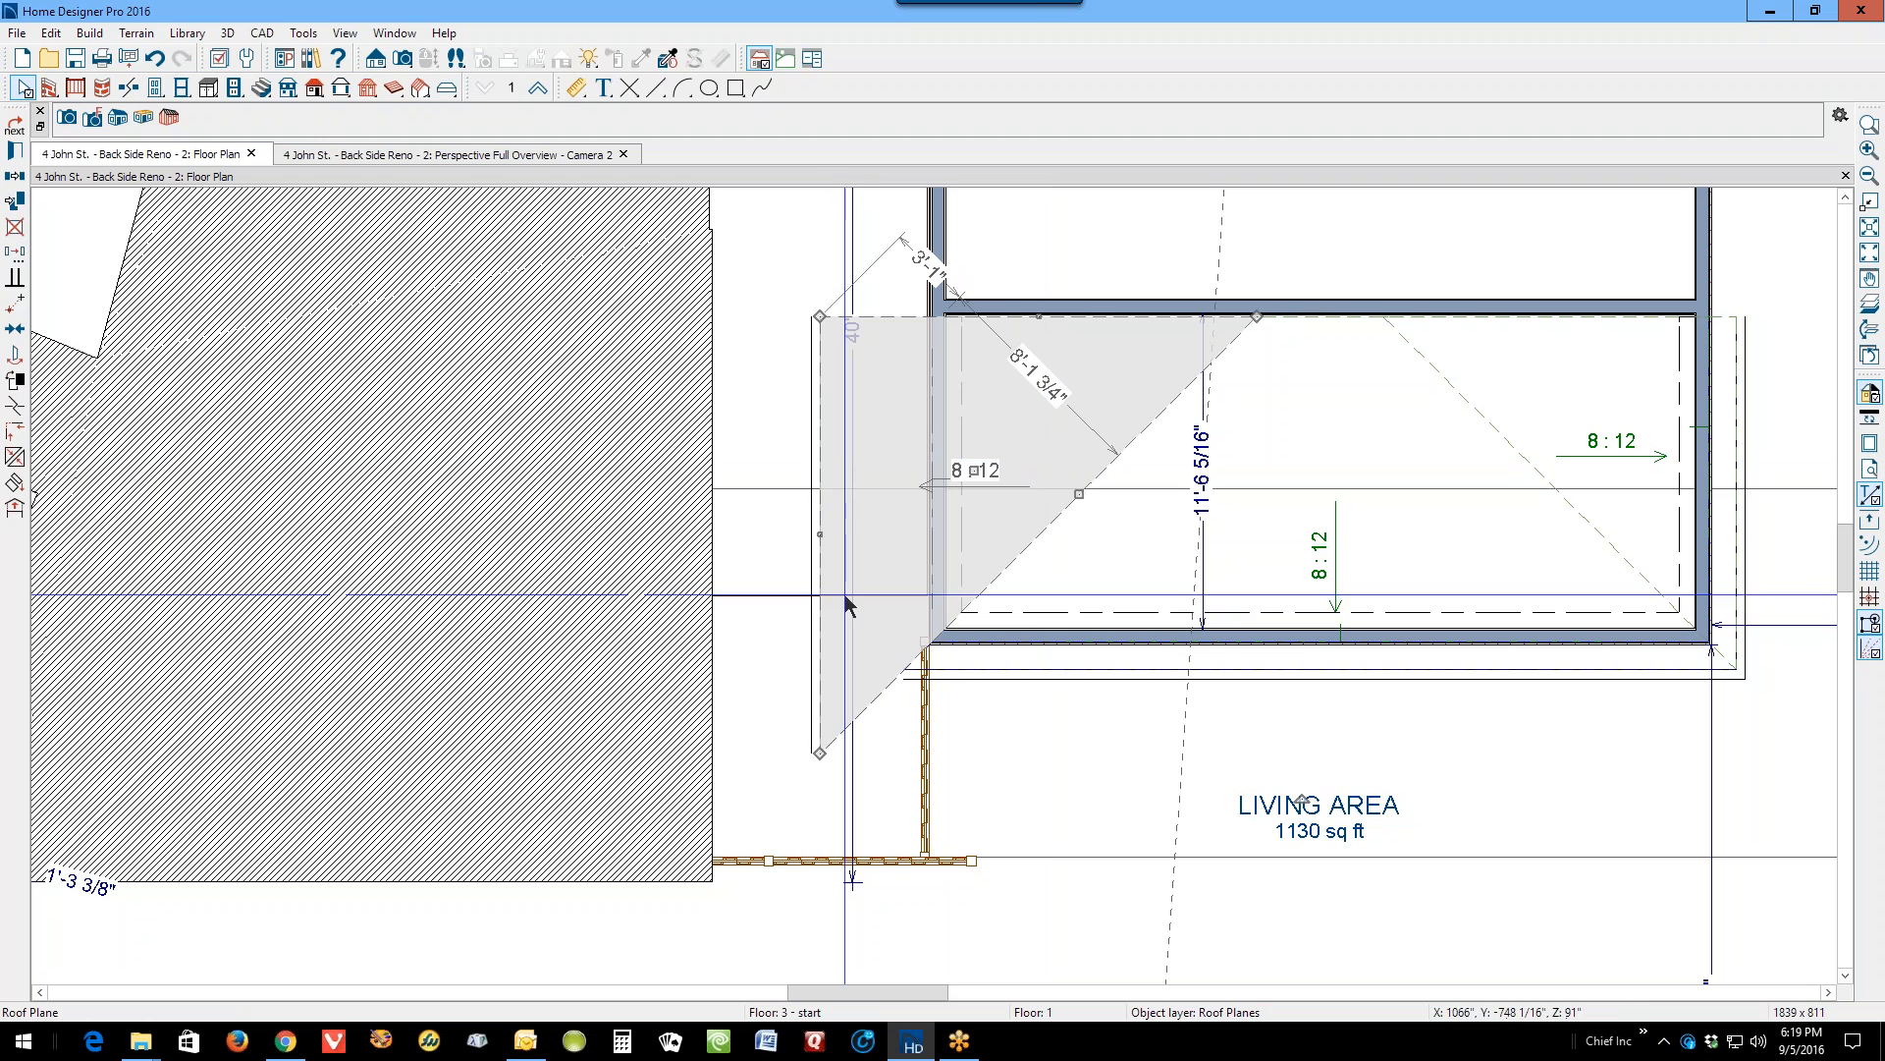
drag(820, 538, 902, 670)
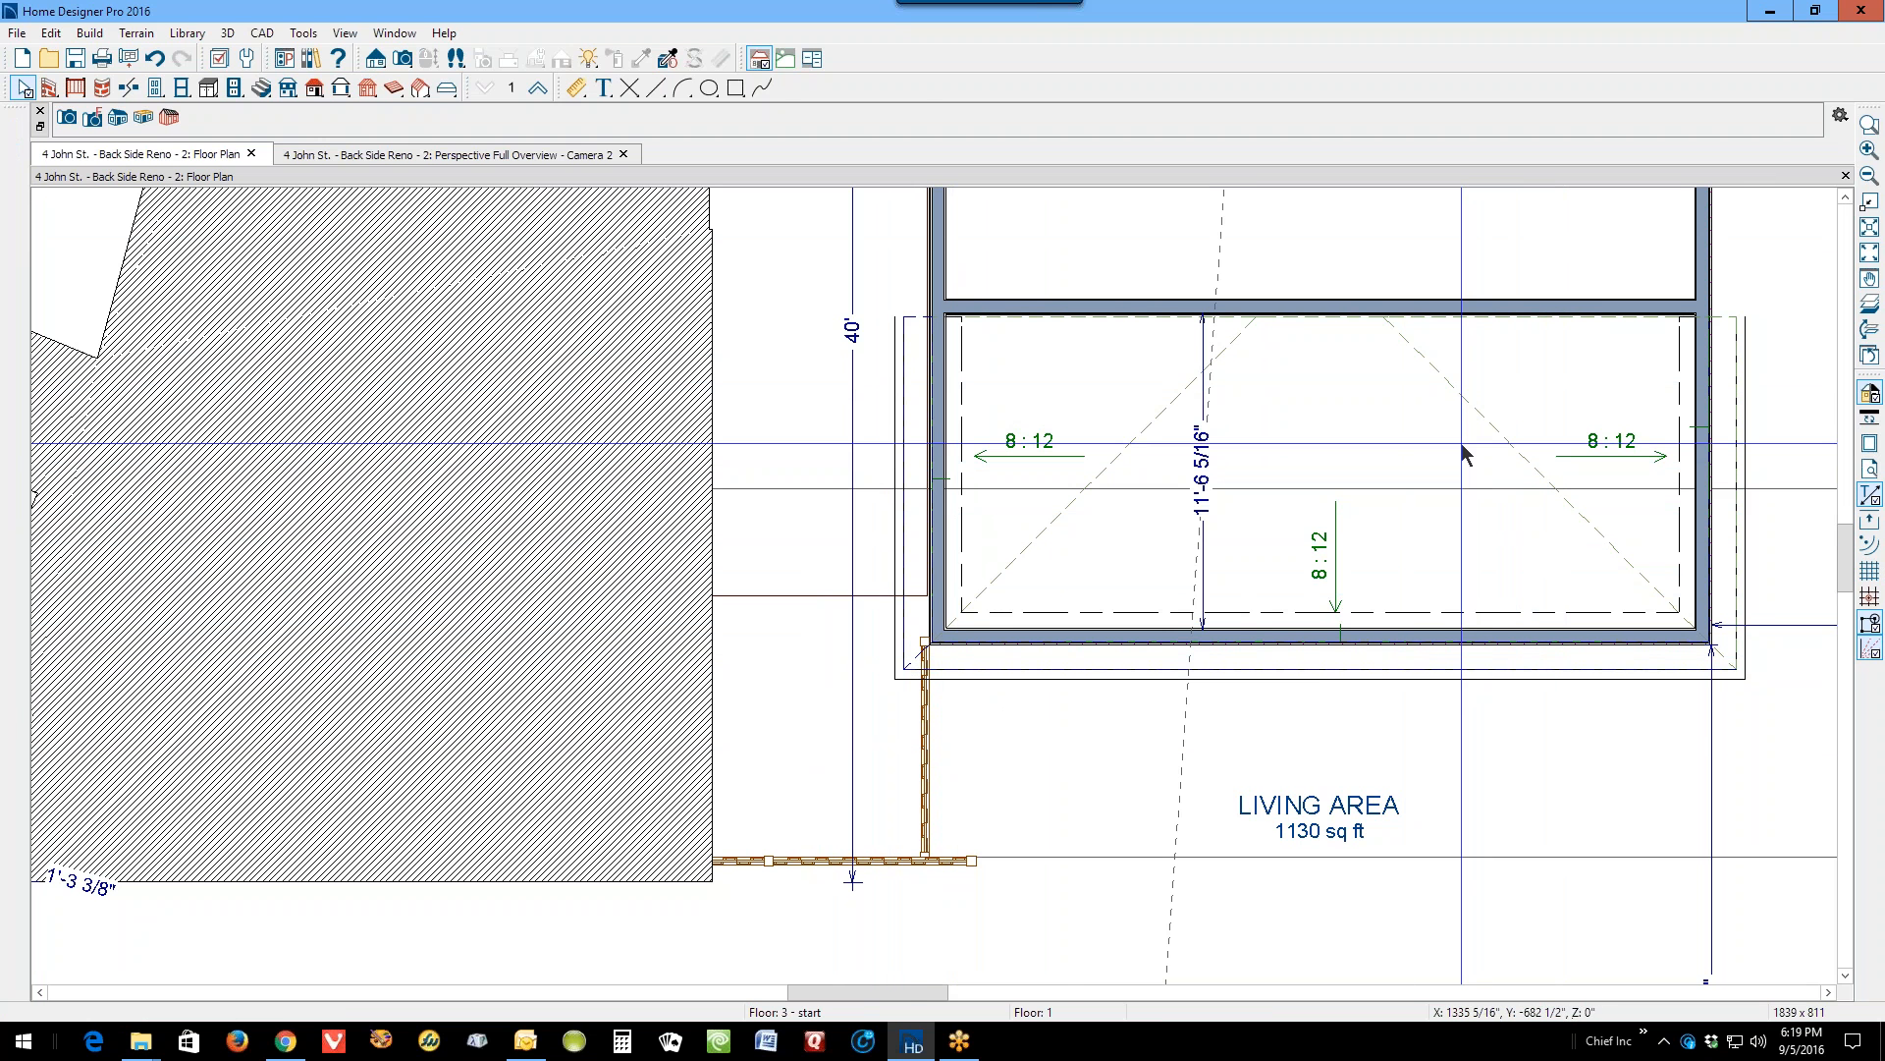
Step: Inspect the corrected lower hip roof in the 3D perspective overview, and return to the floor plan
key(ctrl+Tab)
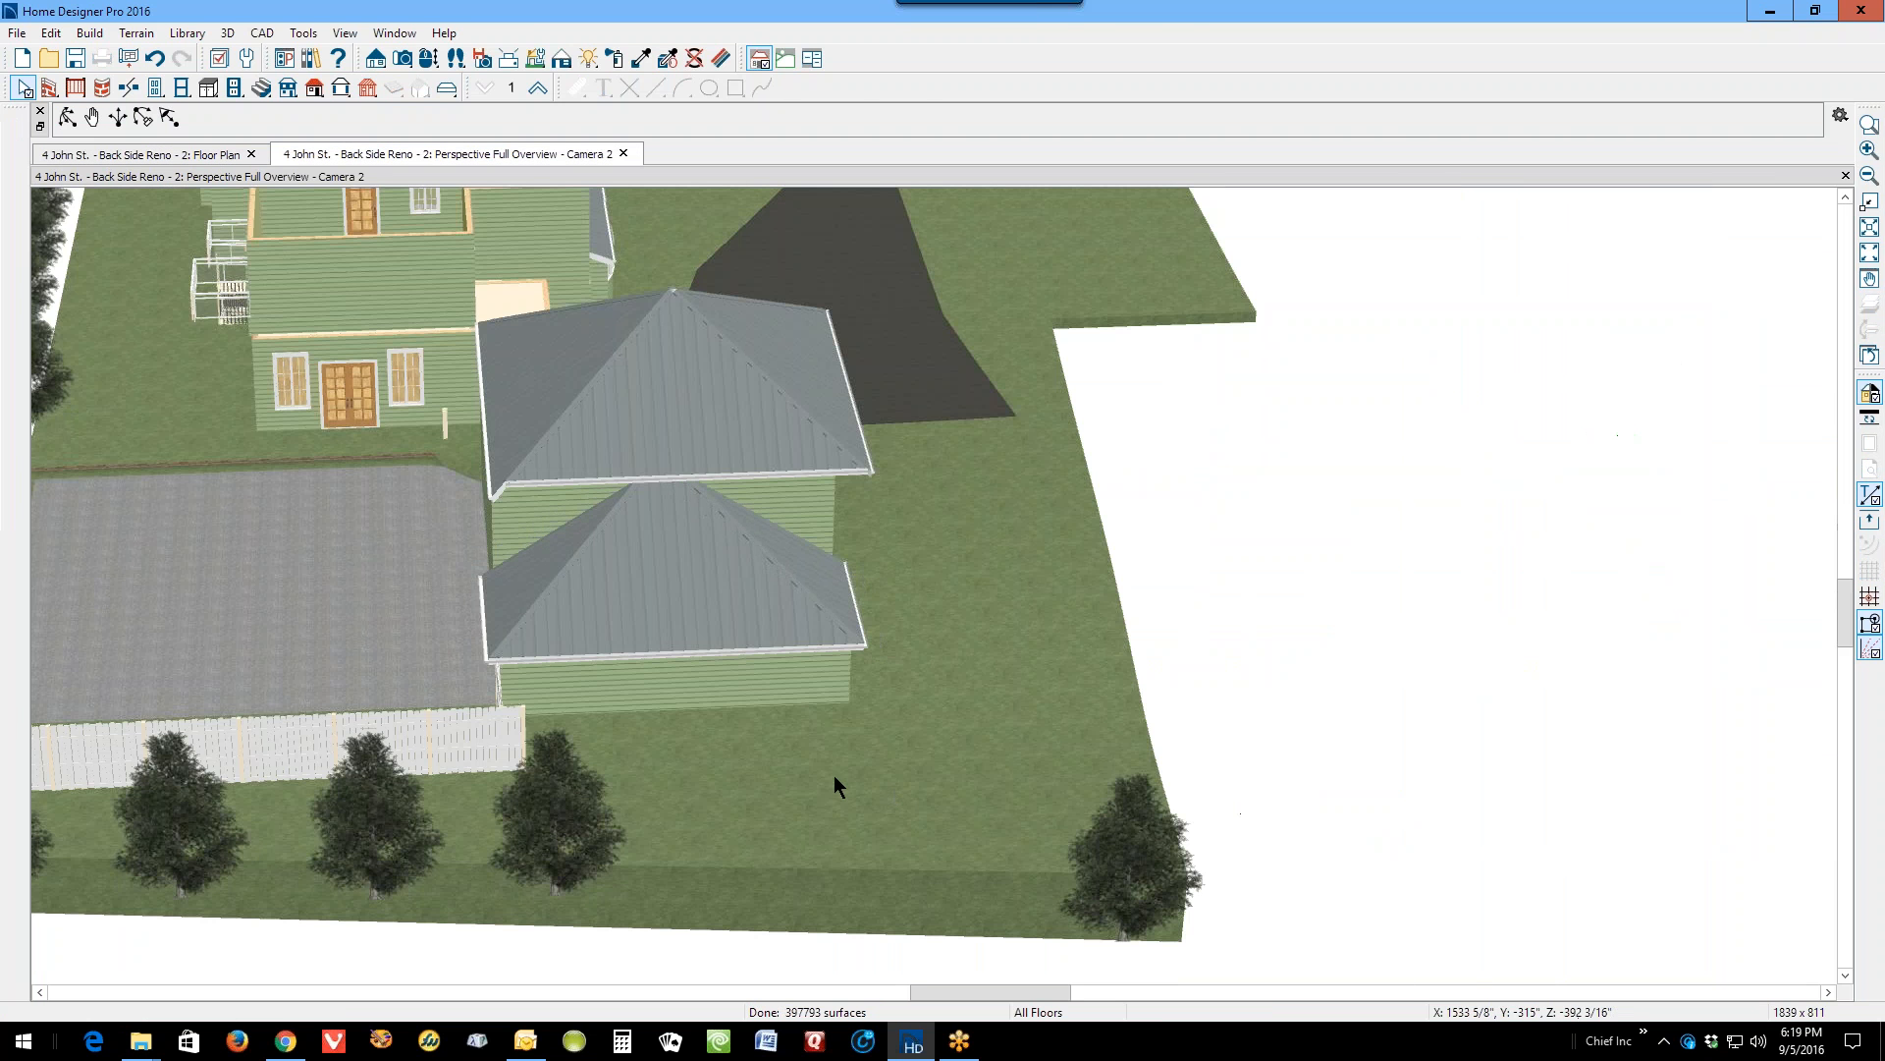
scroll(625, 629, up, 1)
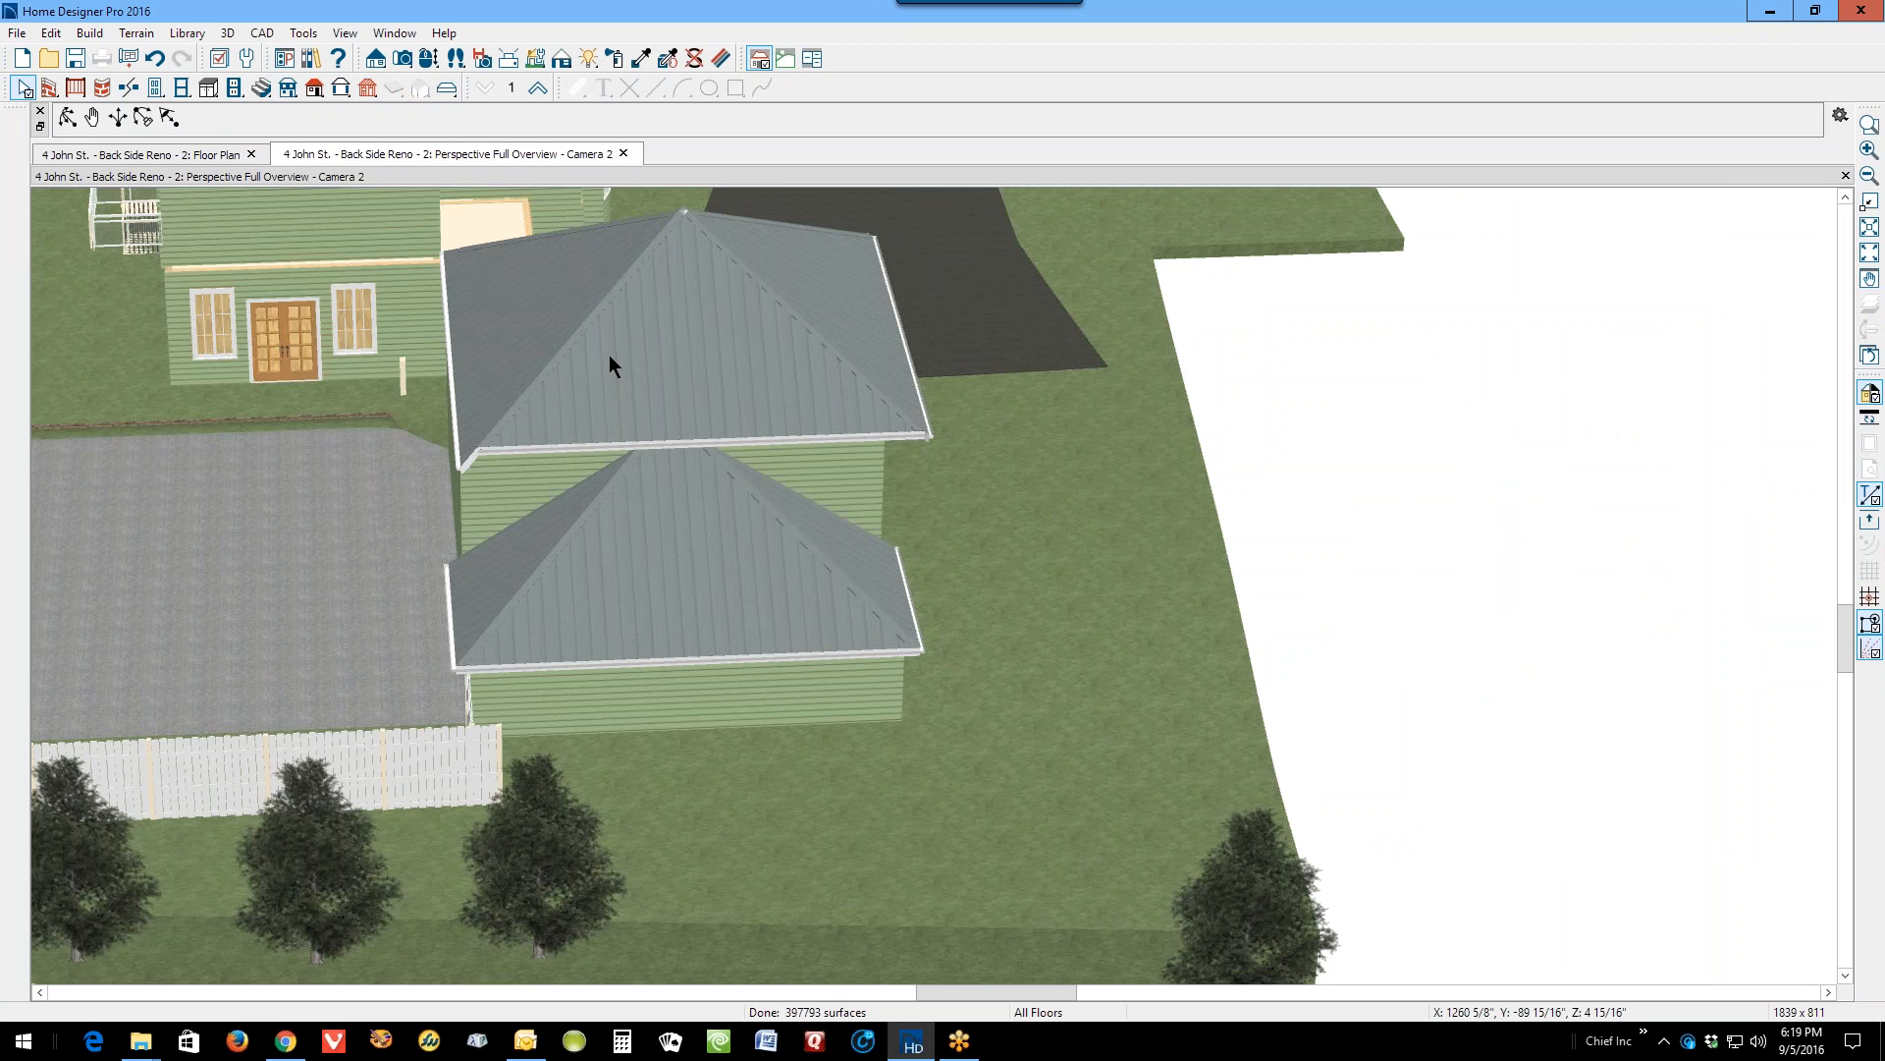
scroll(630, 599, down, 3)
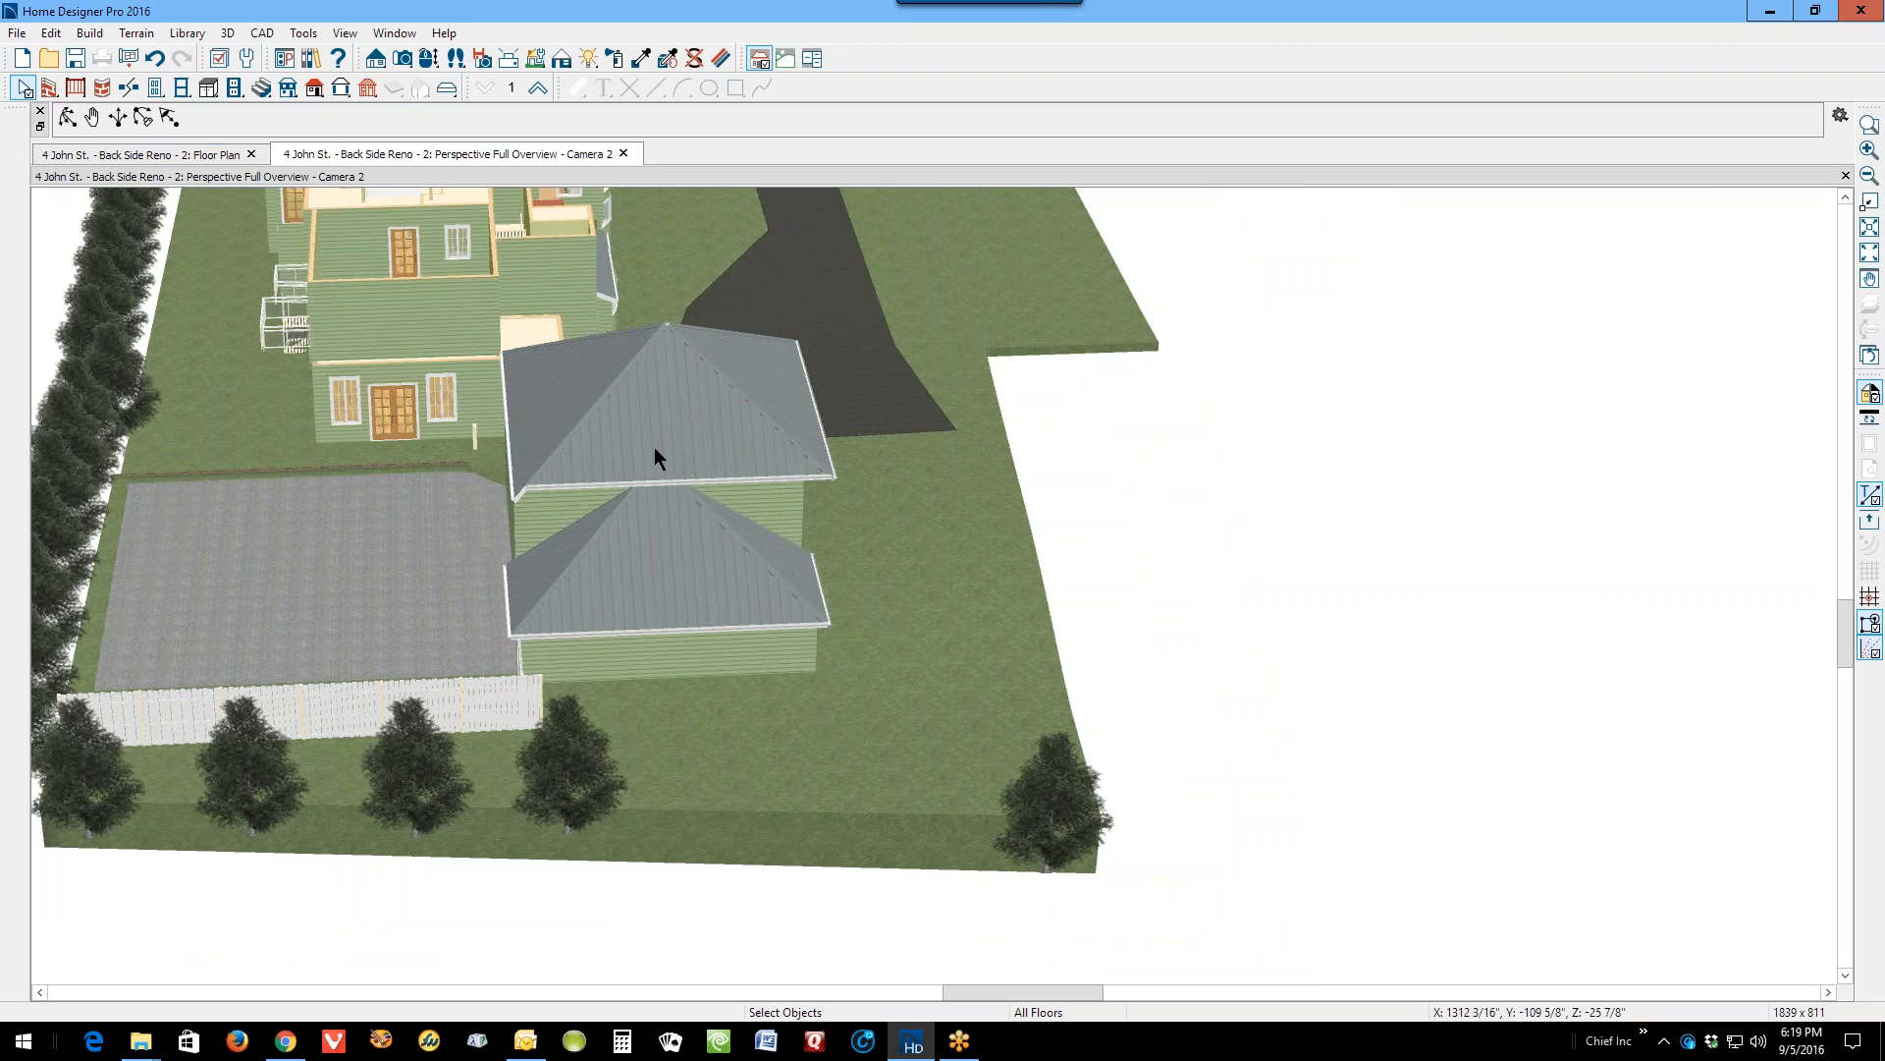
key(ctrl+Tab)
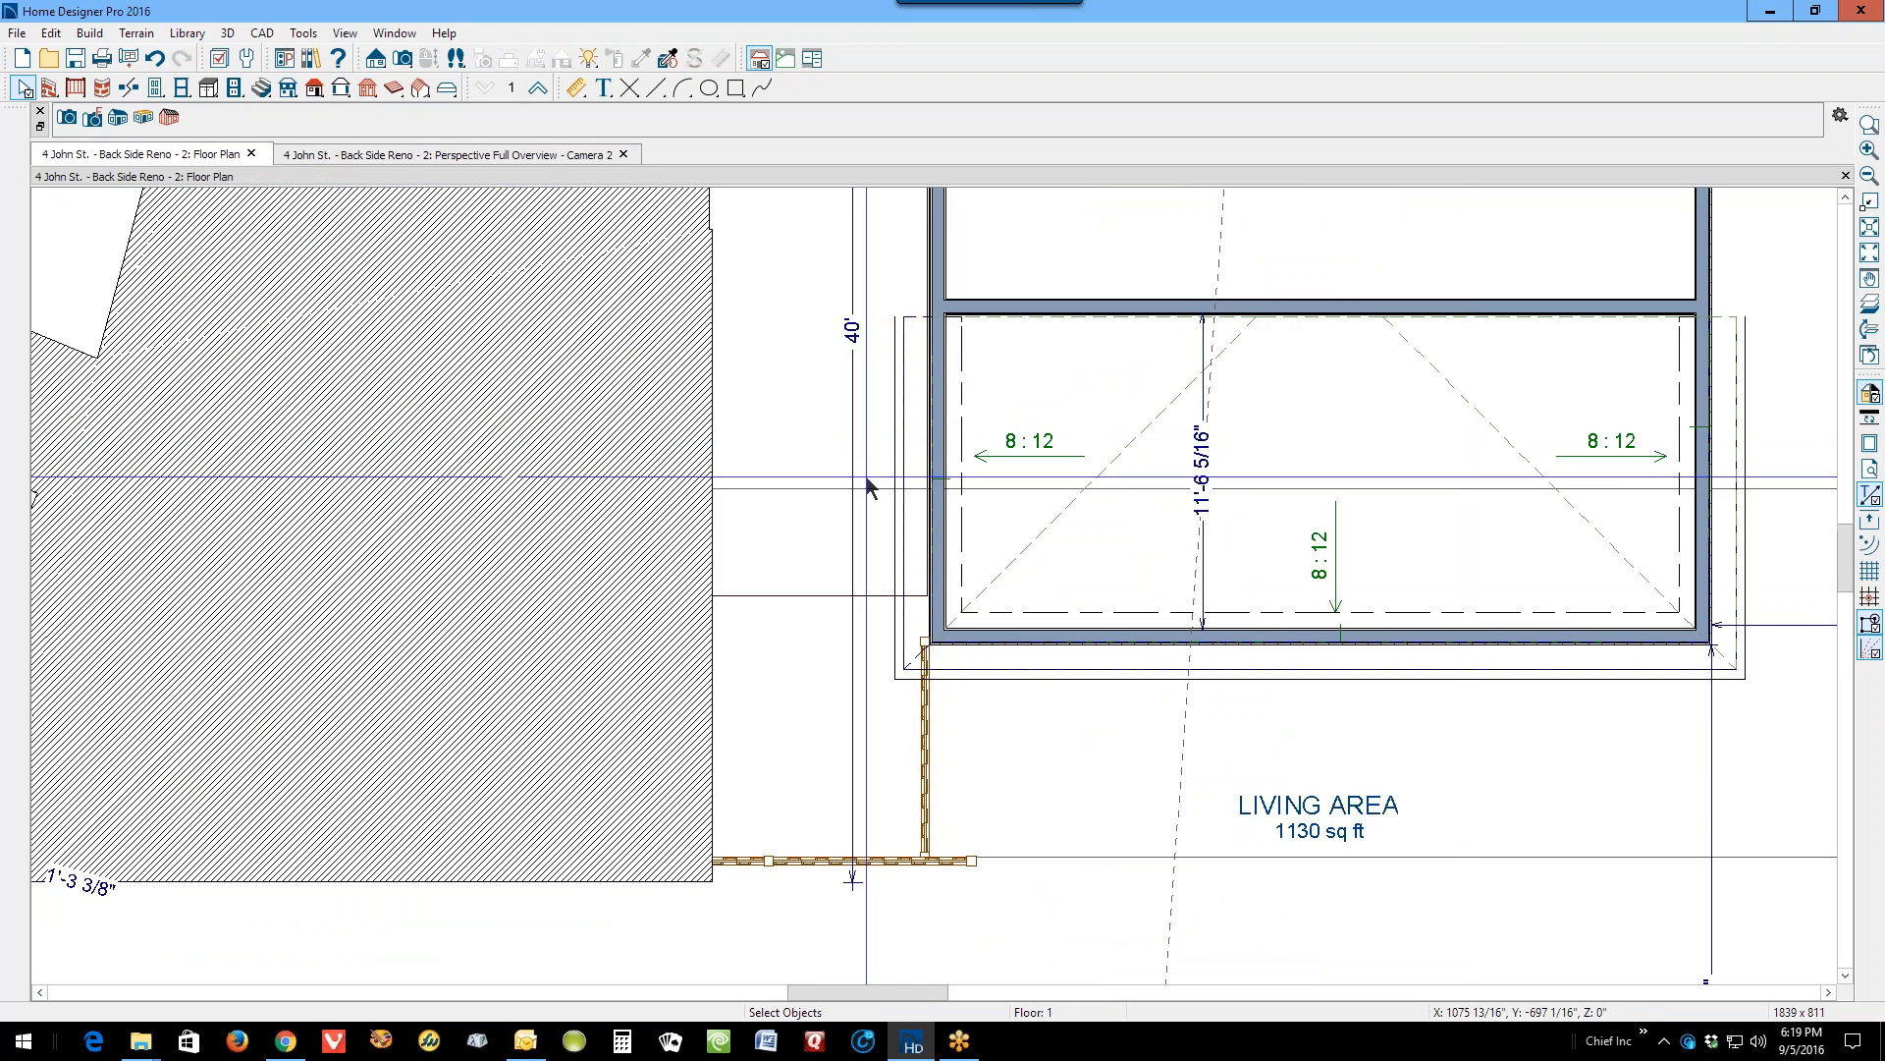
Step: Display floor 2 in the plan and frame its four-plane hip roof
scroll(846, 469, down, 2)
scroll(846, 470, down, 2)
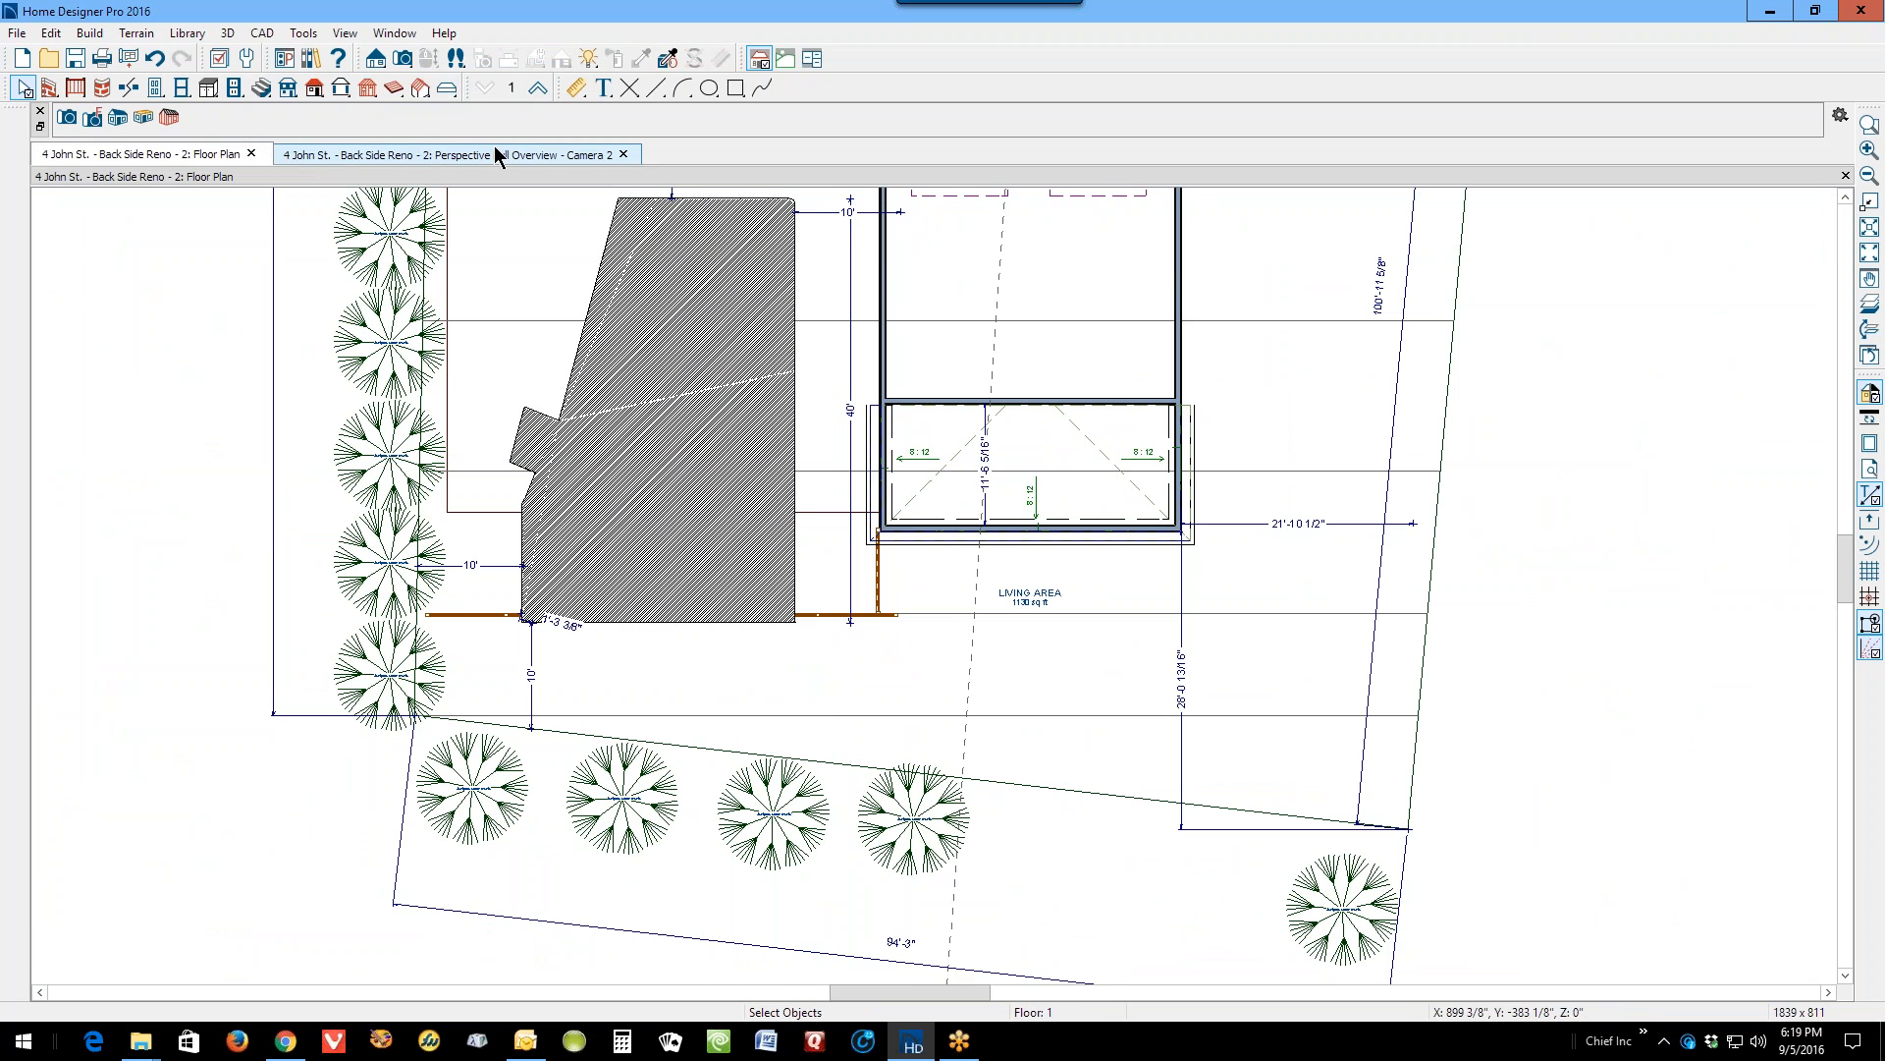
click(538, 88)
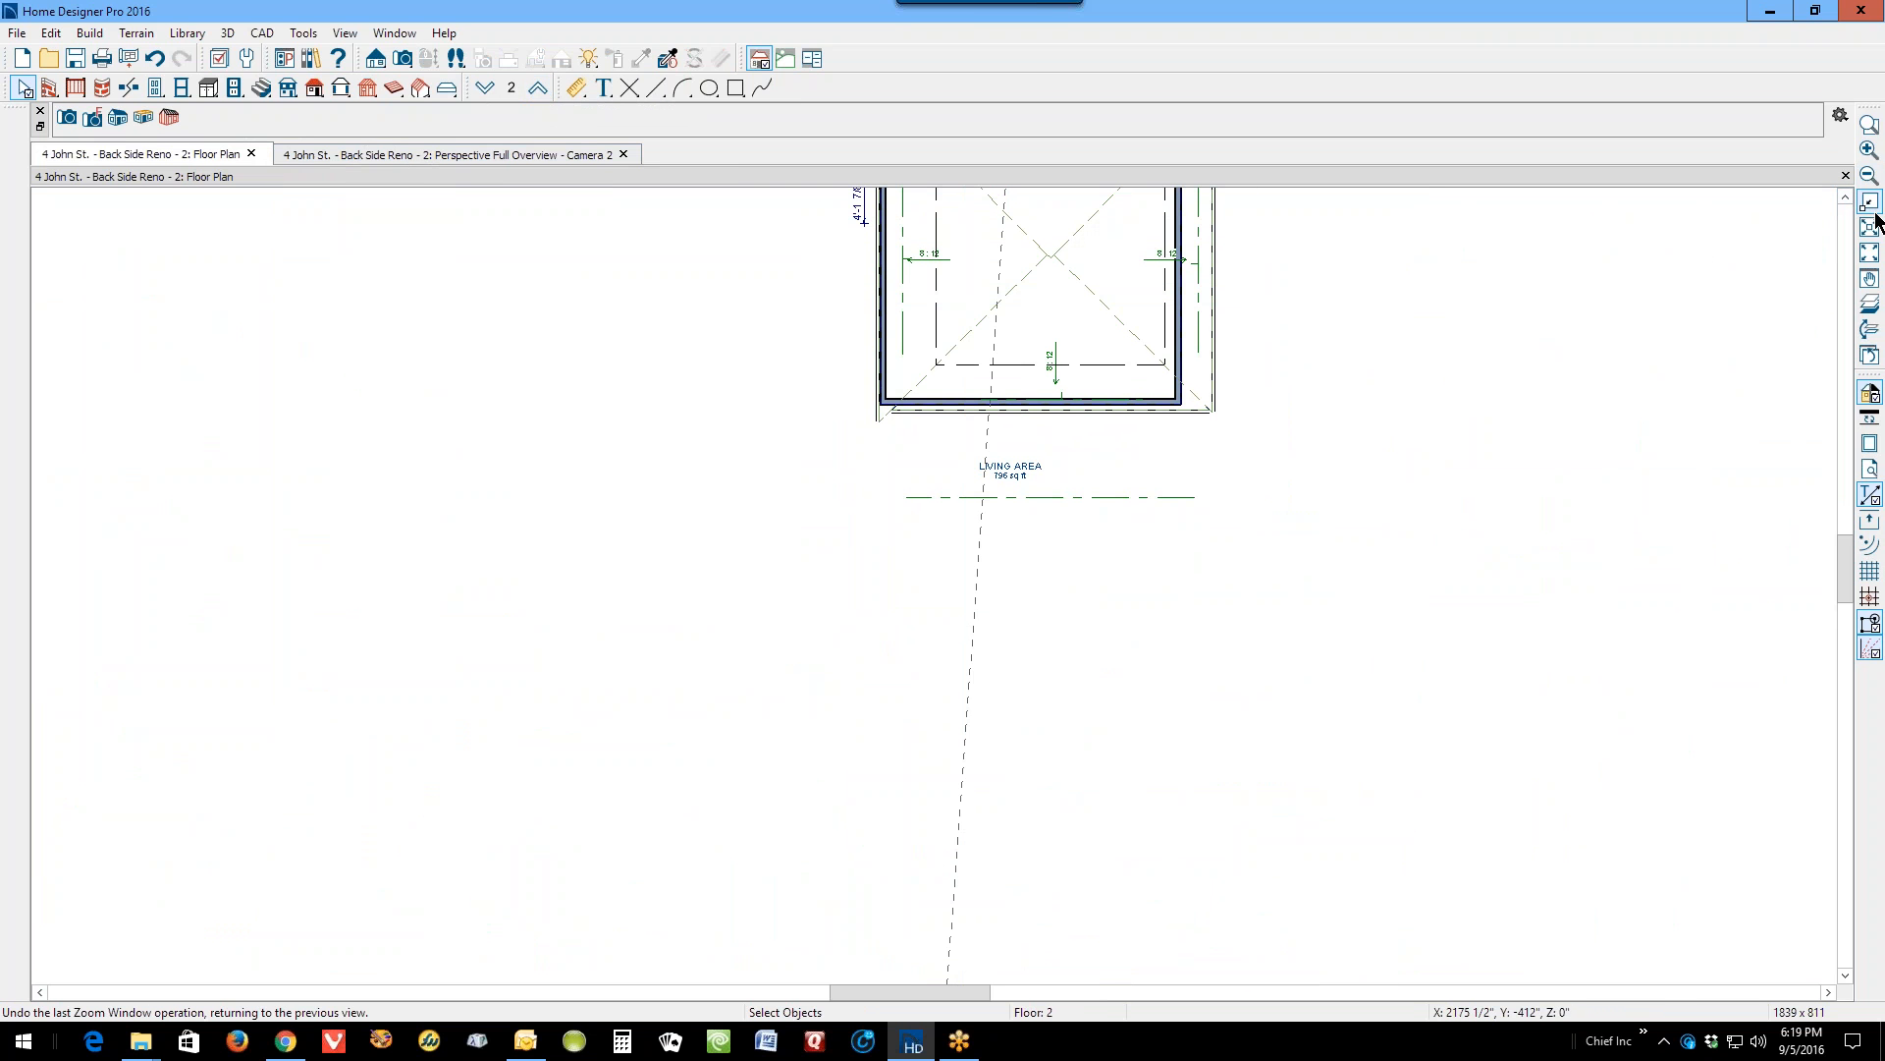
click(1870, 179)
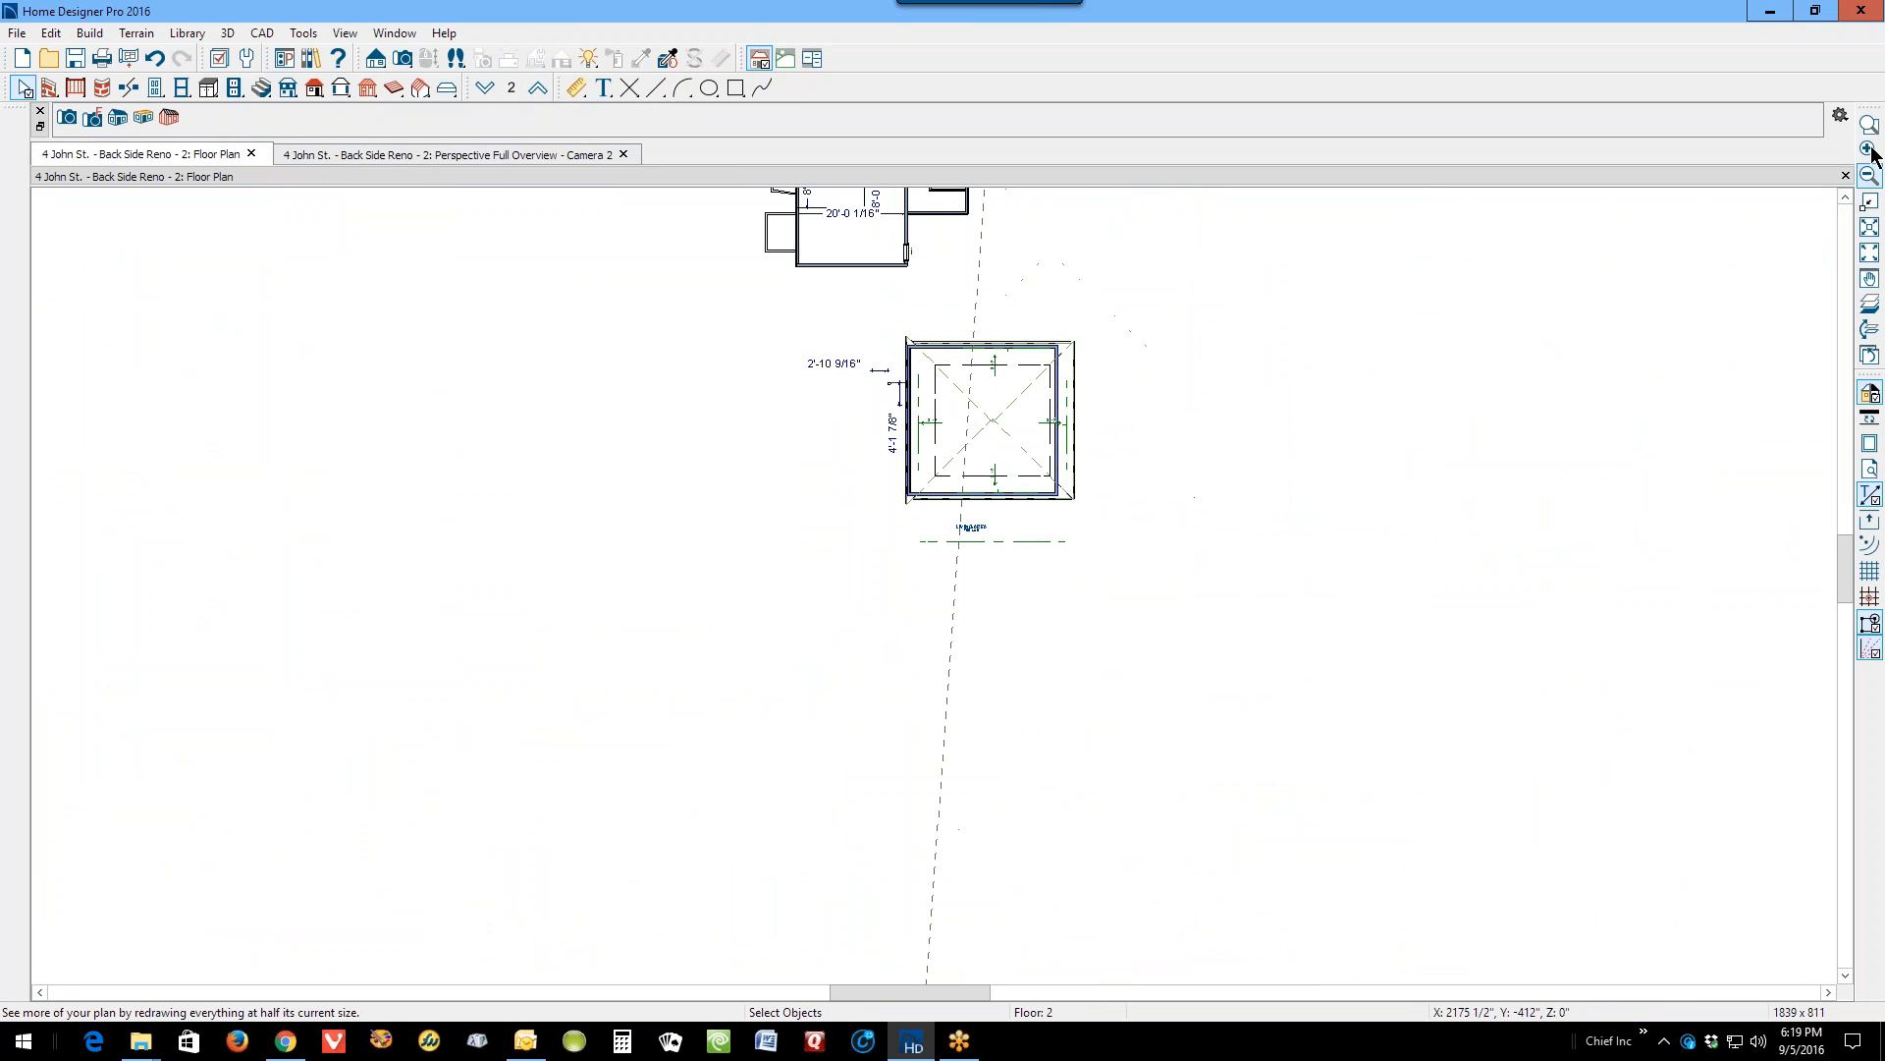
click(1871, 137)
drag(841, 304, 1120, 522)
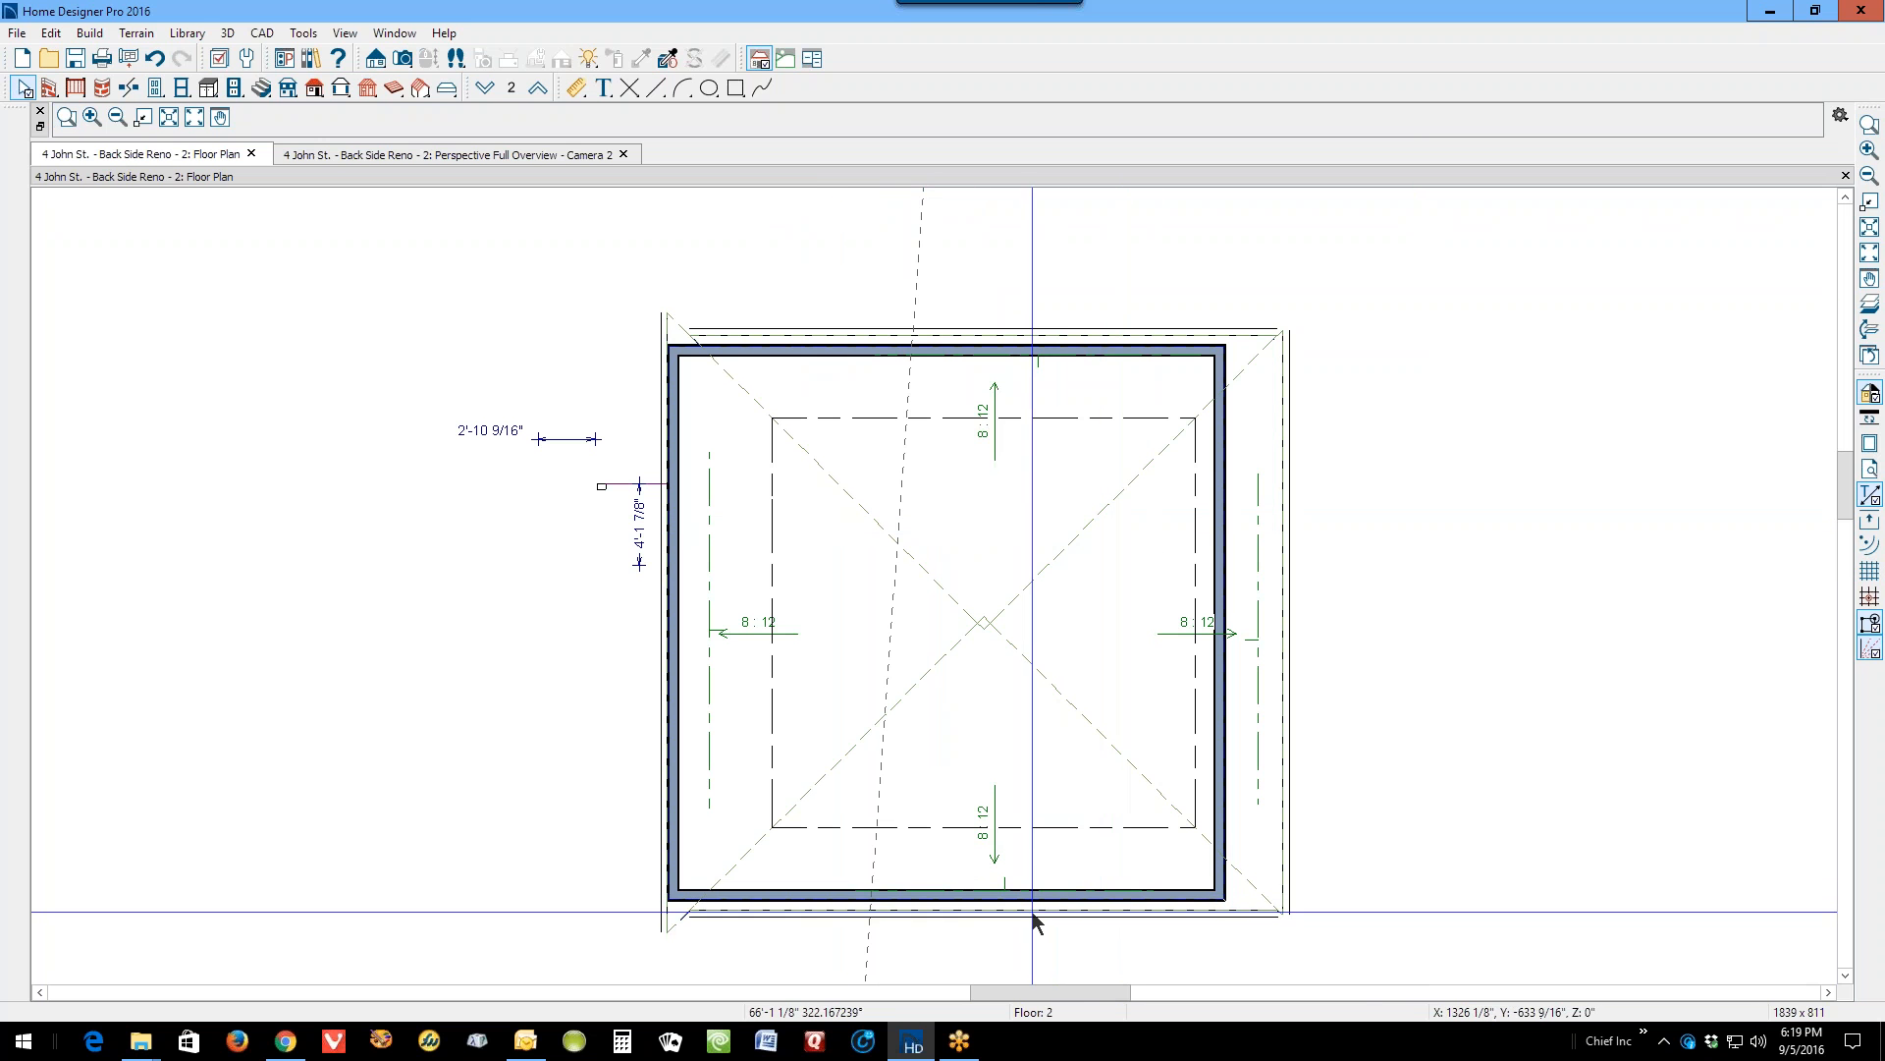
Step: Move the floor 2 lower roof plane off the wall, and point-to-point move it so its baseline aligns with the wall's outer face
scroll(1000, 923, up, 5)
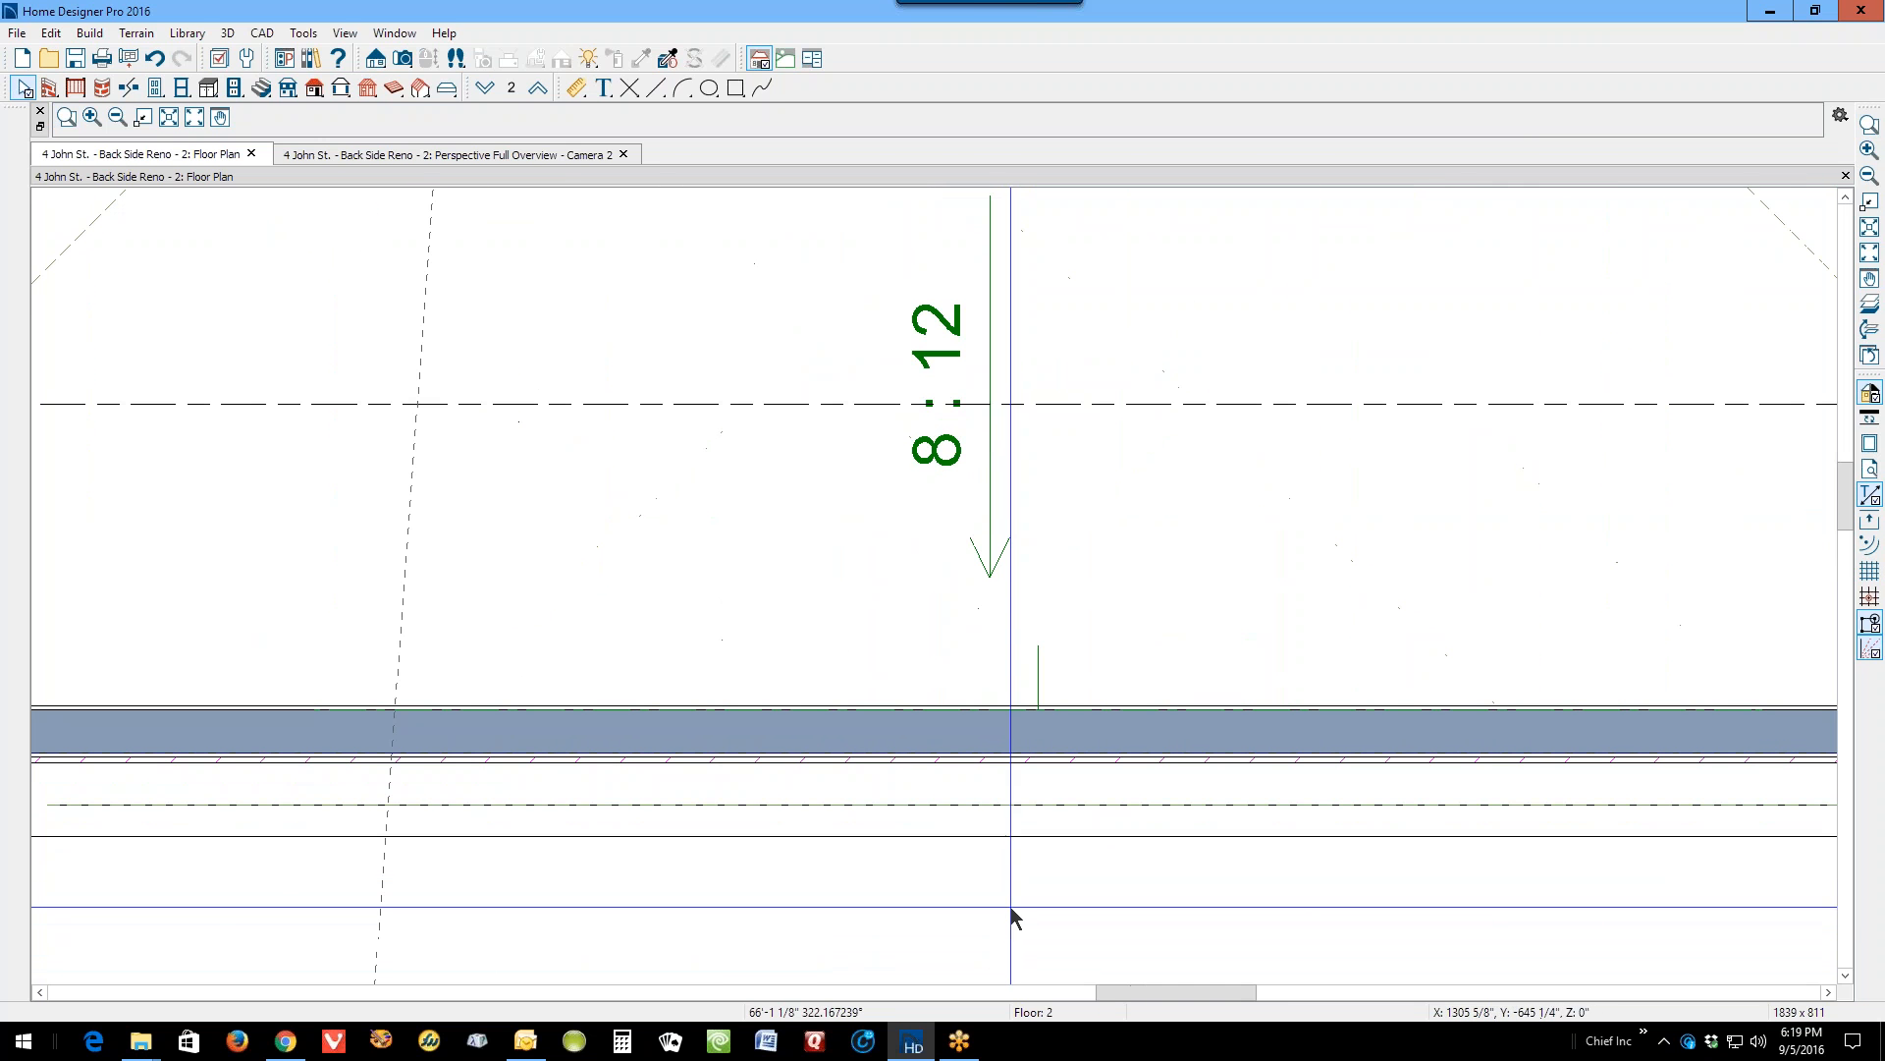
click(1104, 807)
drag(936, 390, 935, 474)
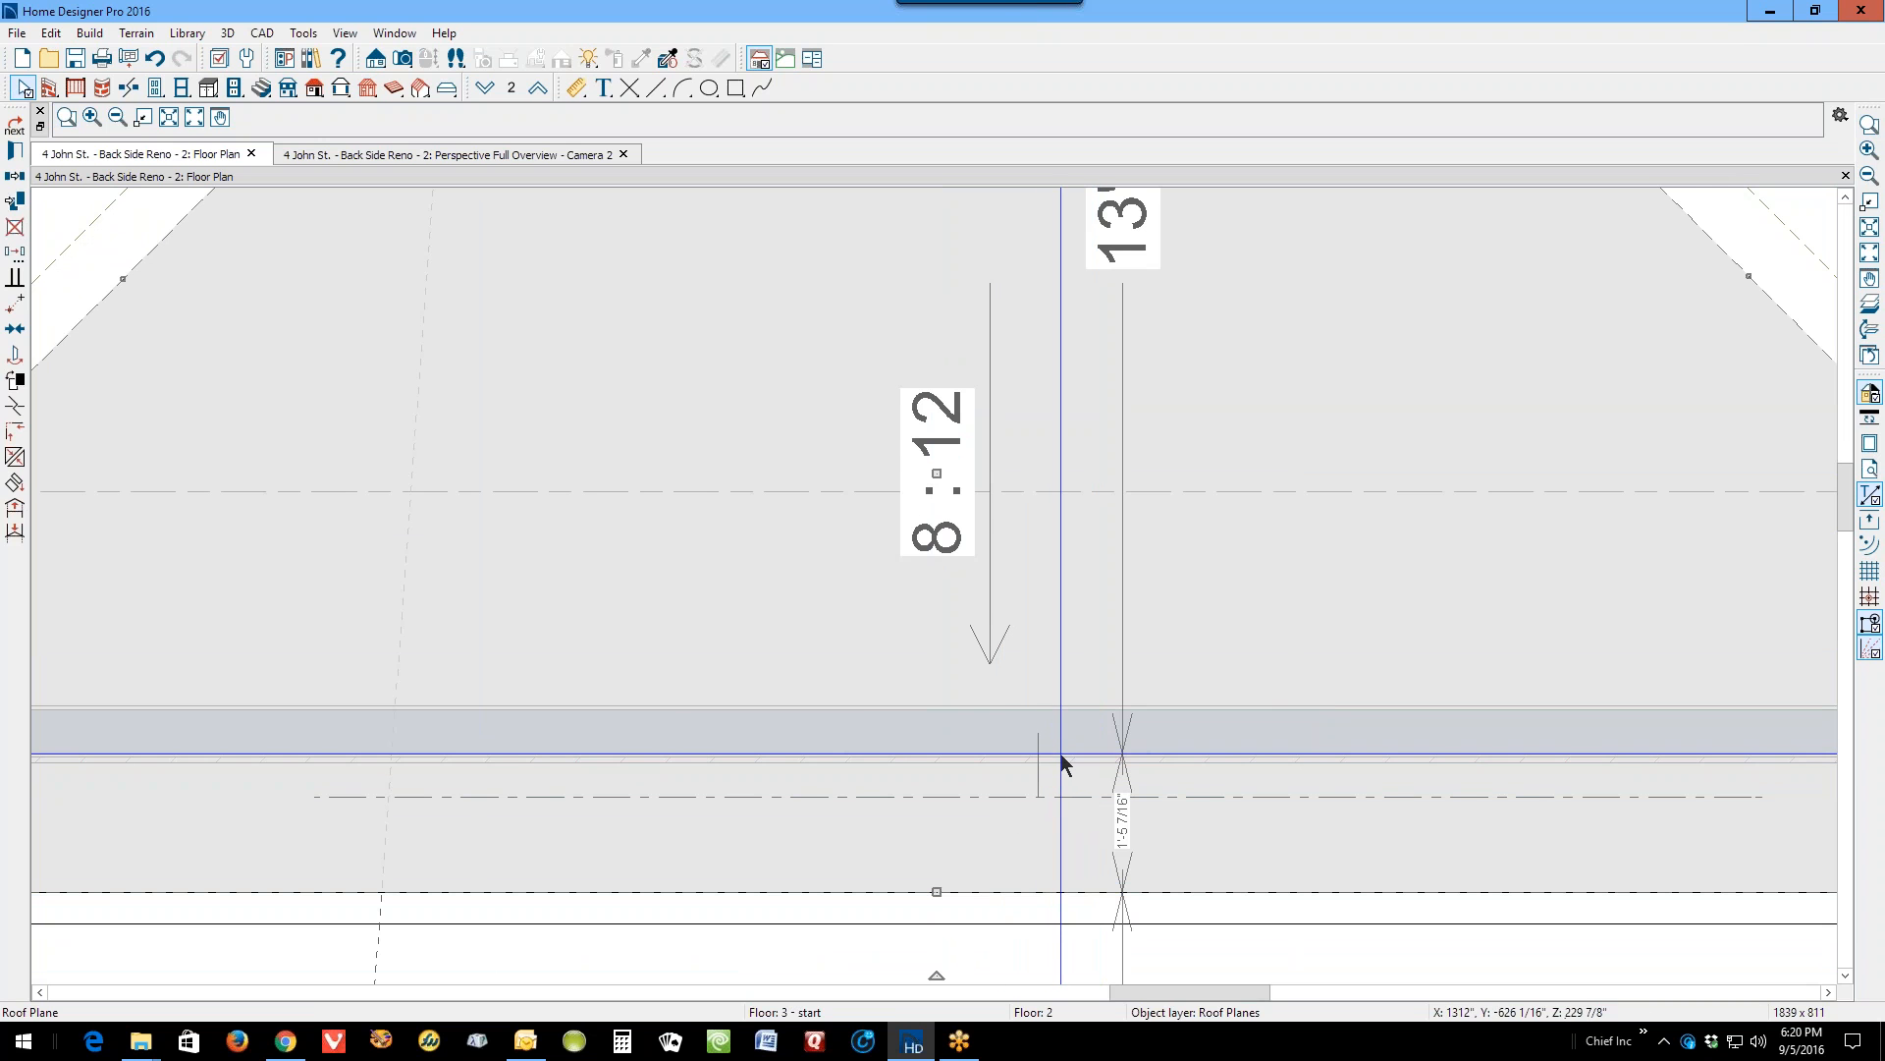
click(14, 304)
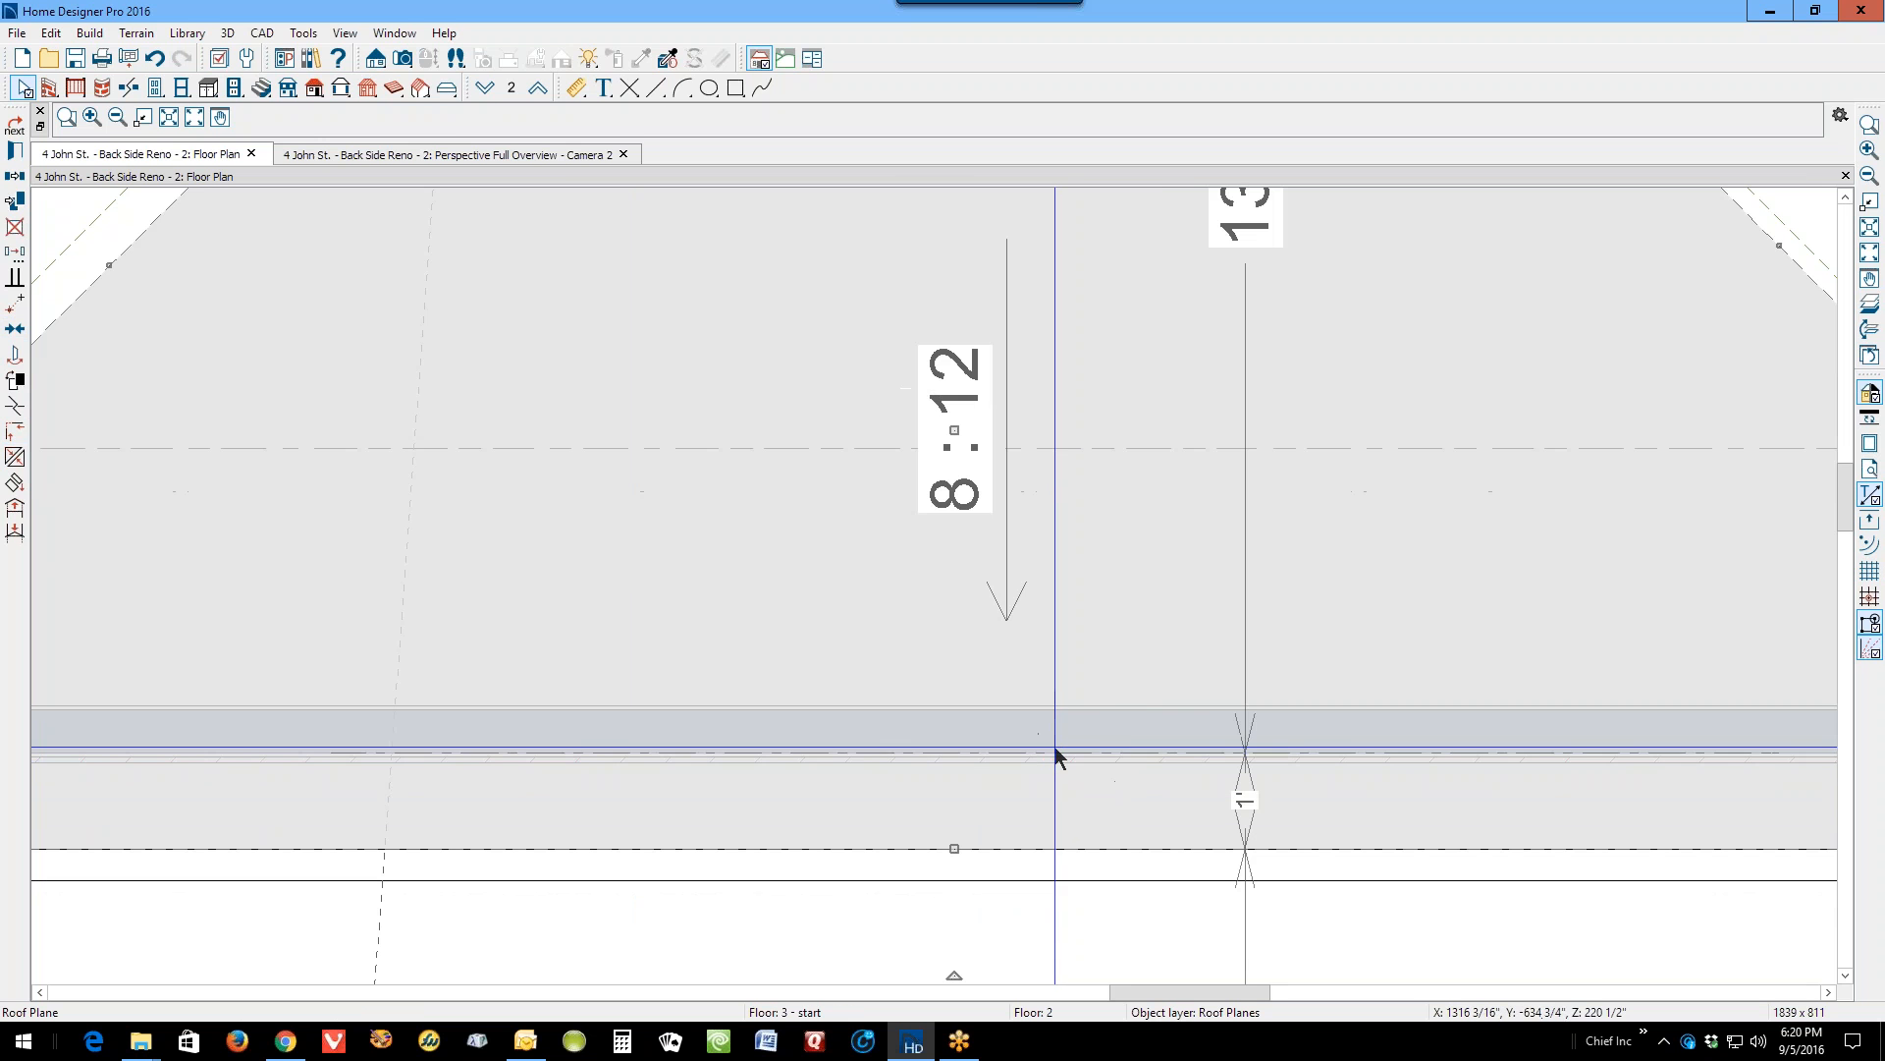
Step: Point-to-point move the left-hand roof plane on floor 2 so its baseline aligns with the left-hand wall's outer face
scroll(1132, 829, down, 3)
scroll(785, 667, down, 1)
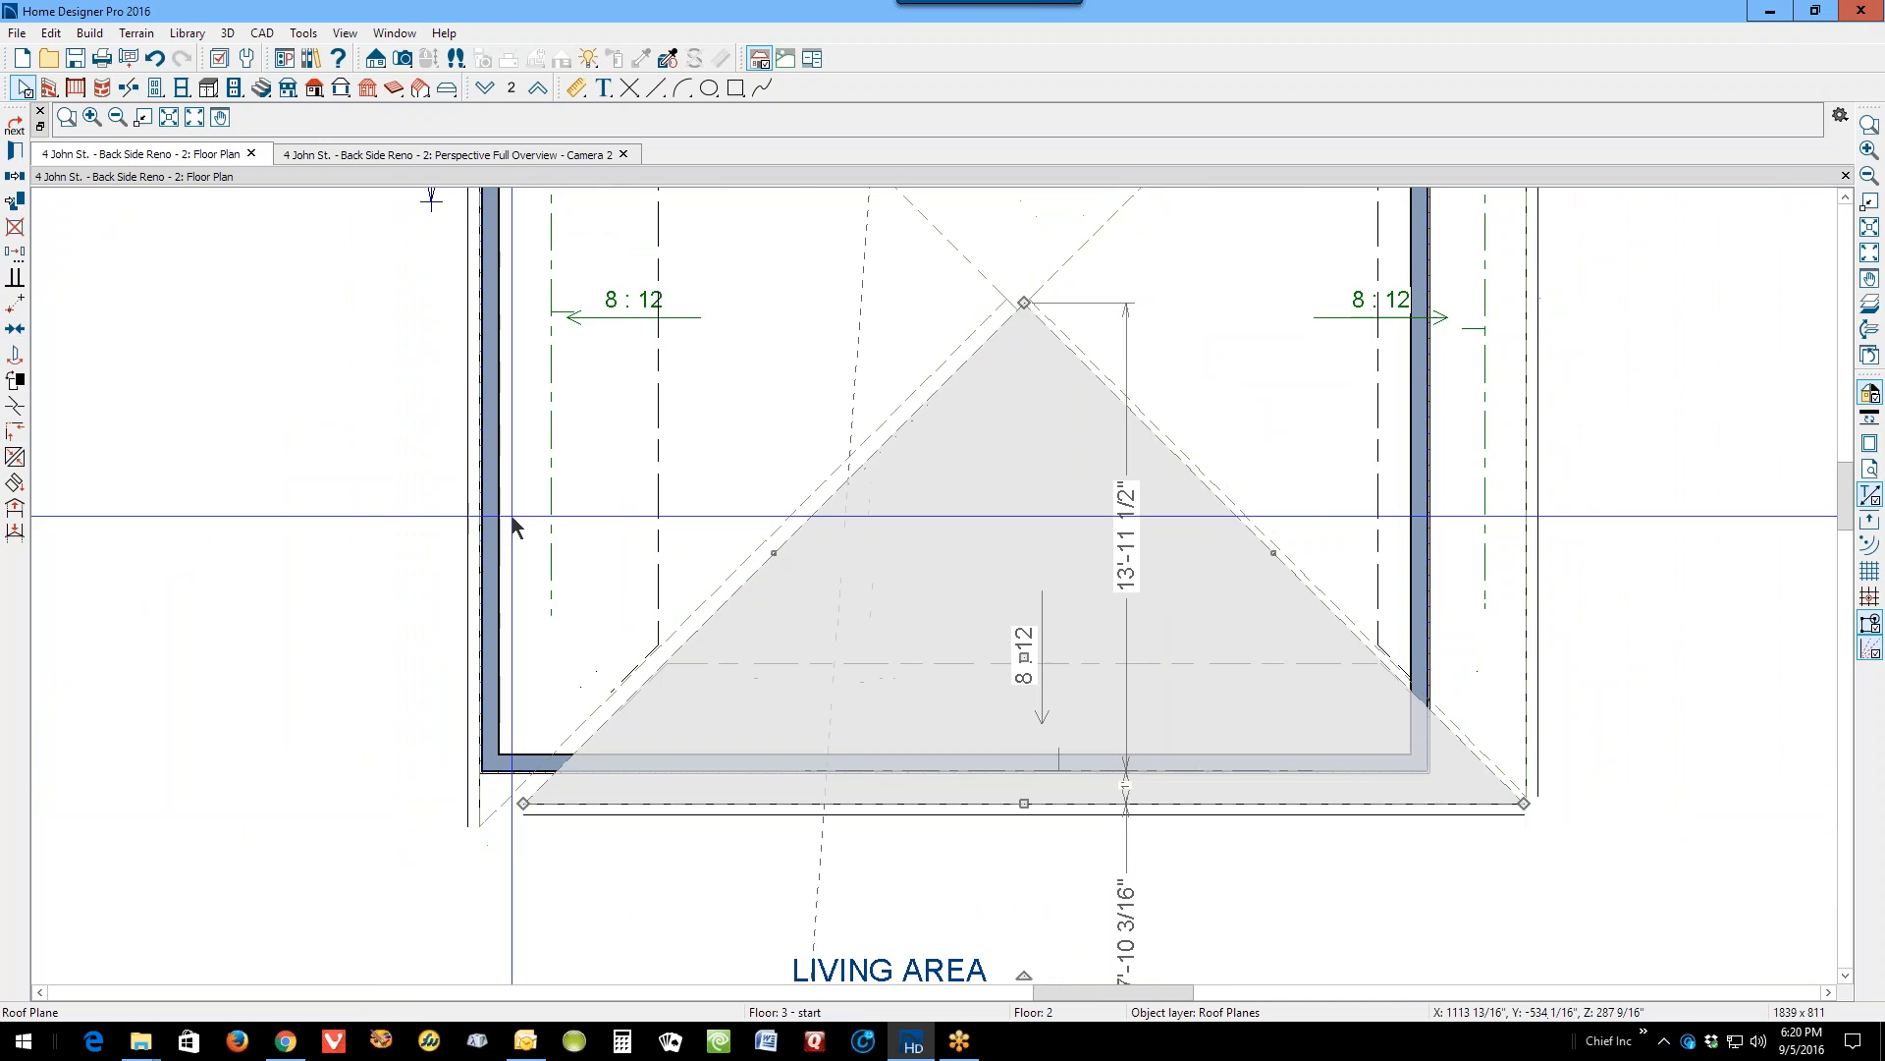
scroll(514, 526, down, 1)
scroll(471, 342, up, 1)
scroll(471, 342, up, 1)
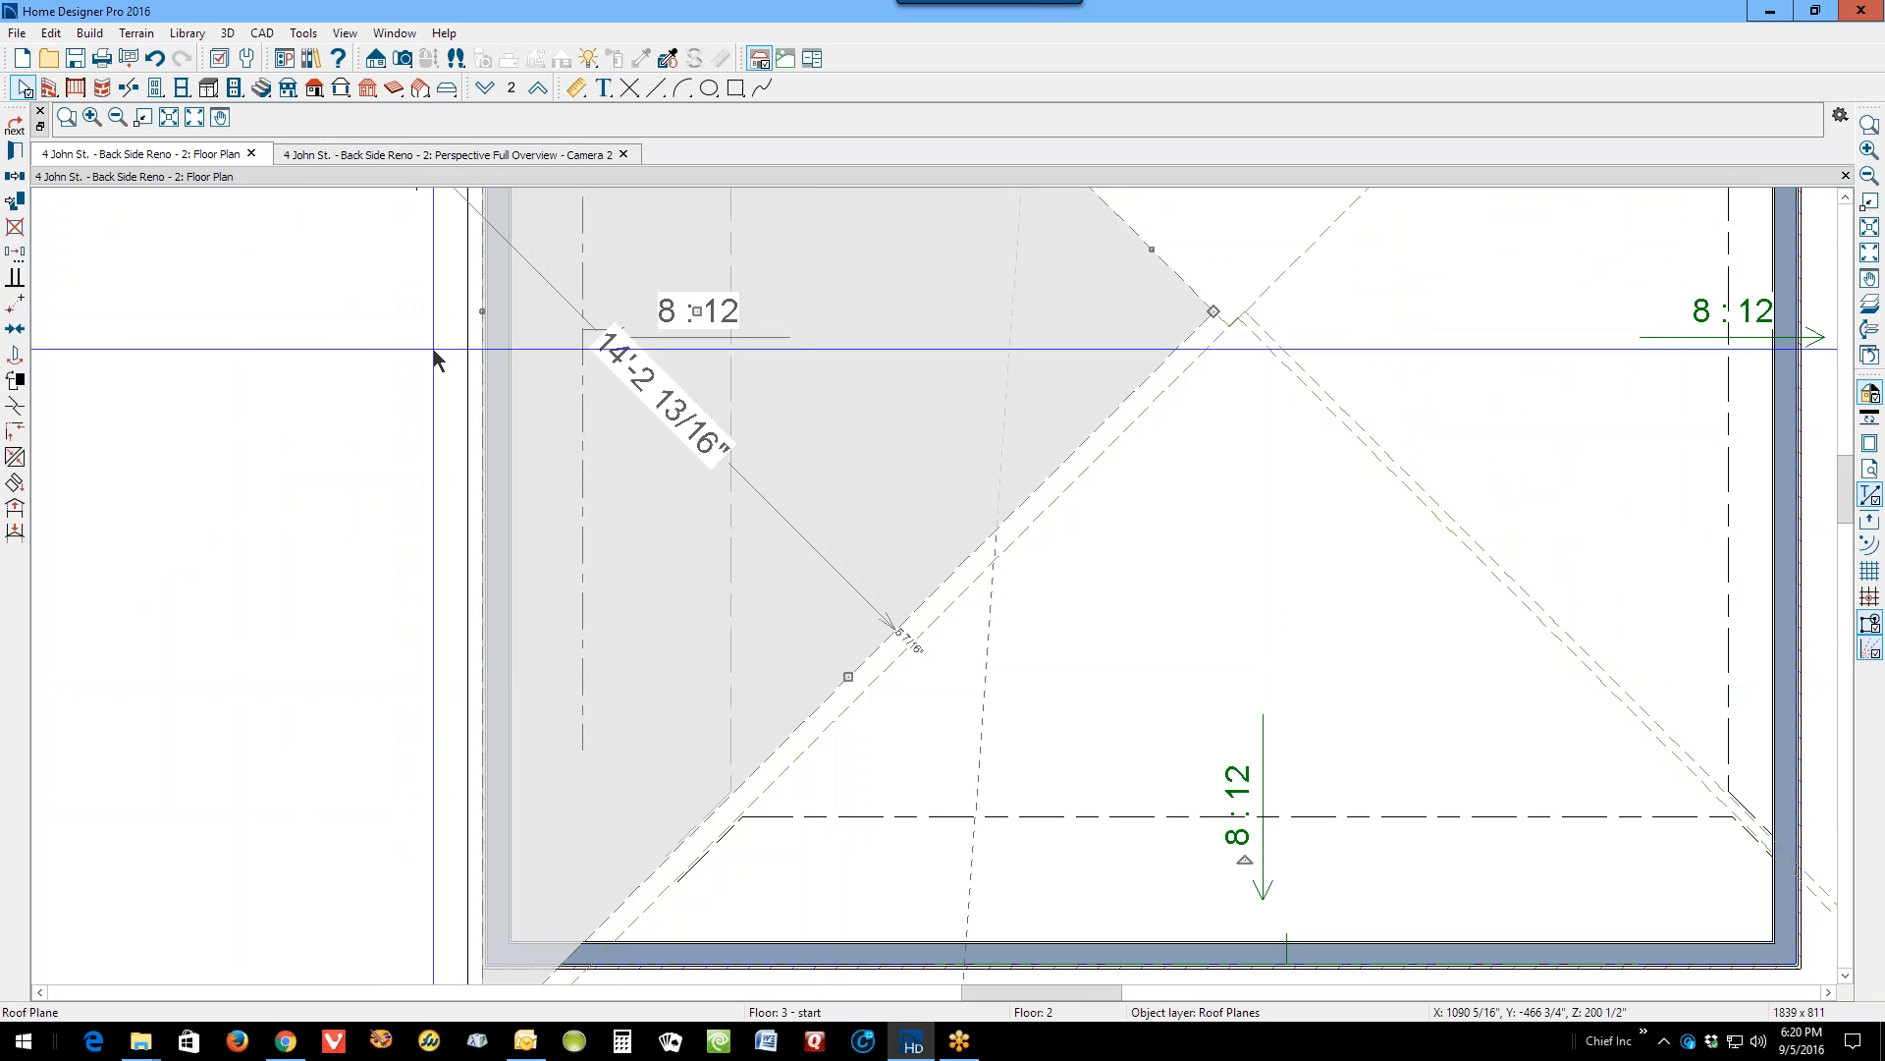
scroll(404, 244, up, 2)
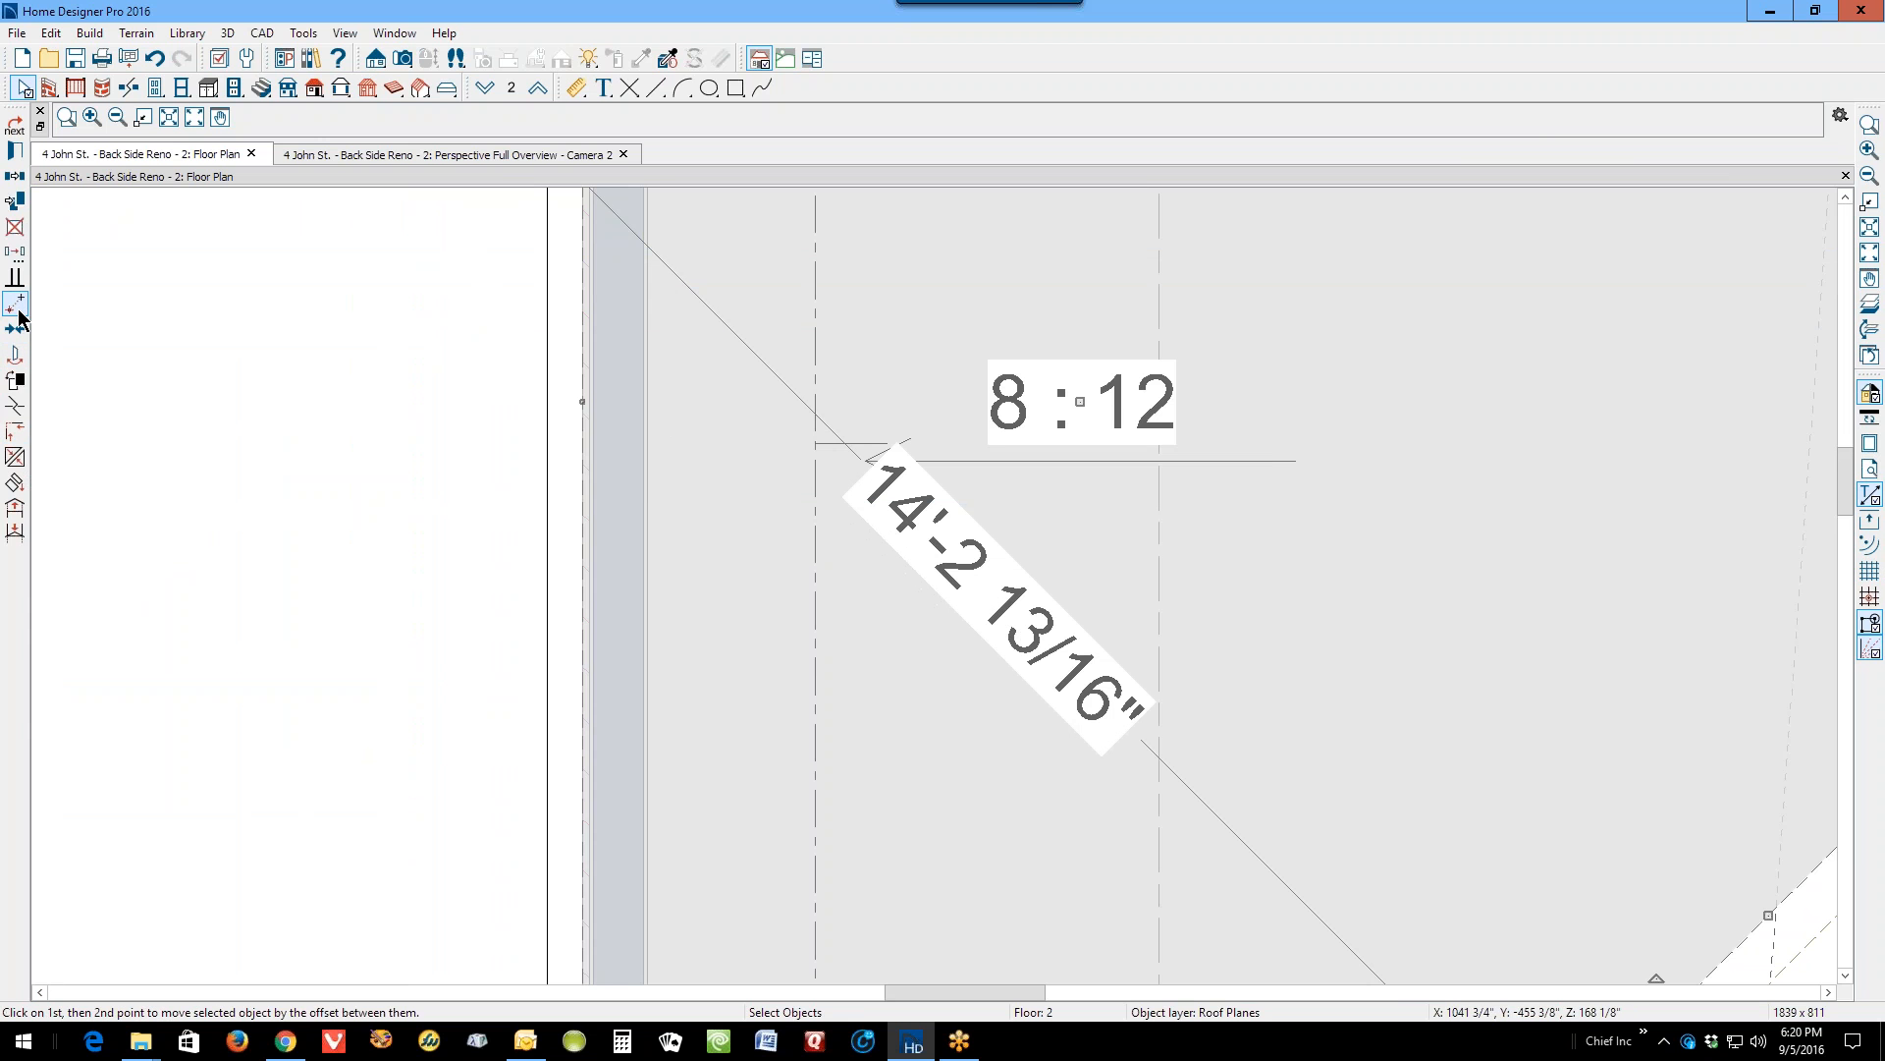
click(17, 308)
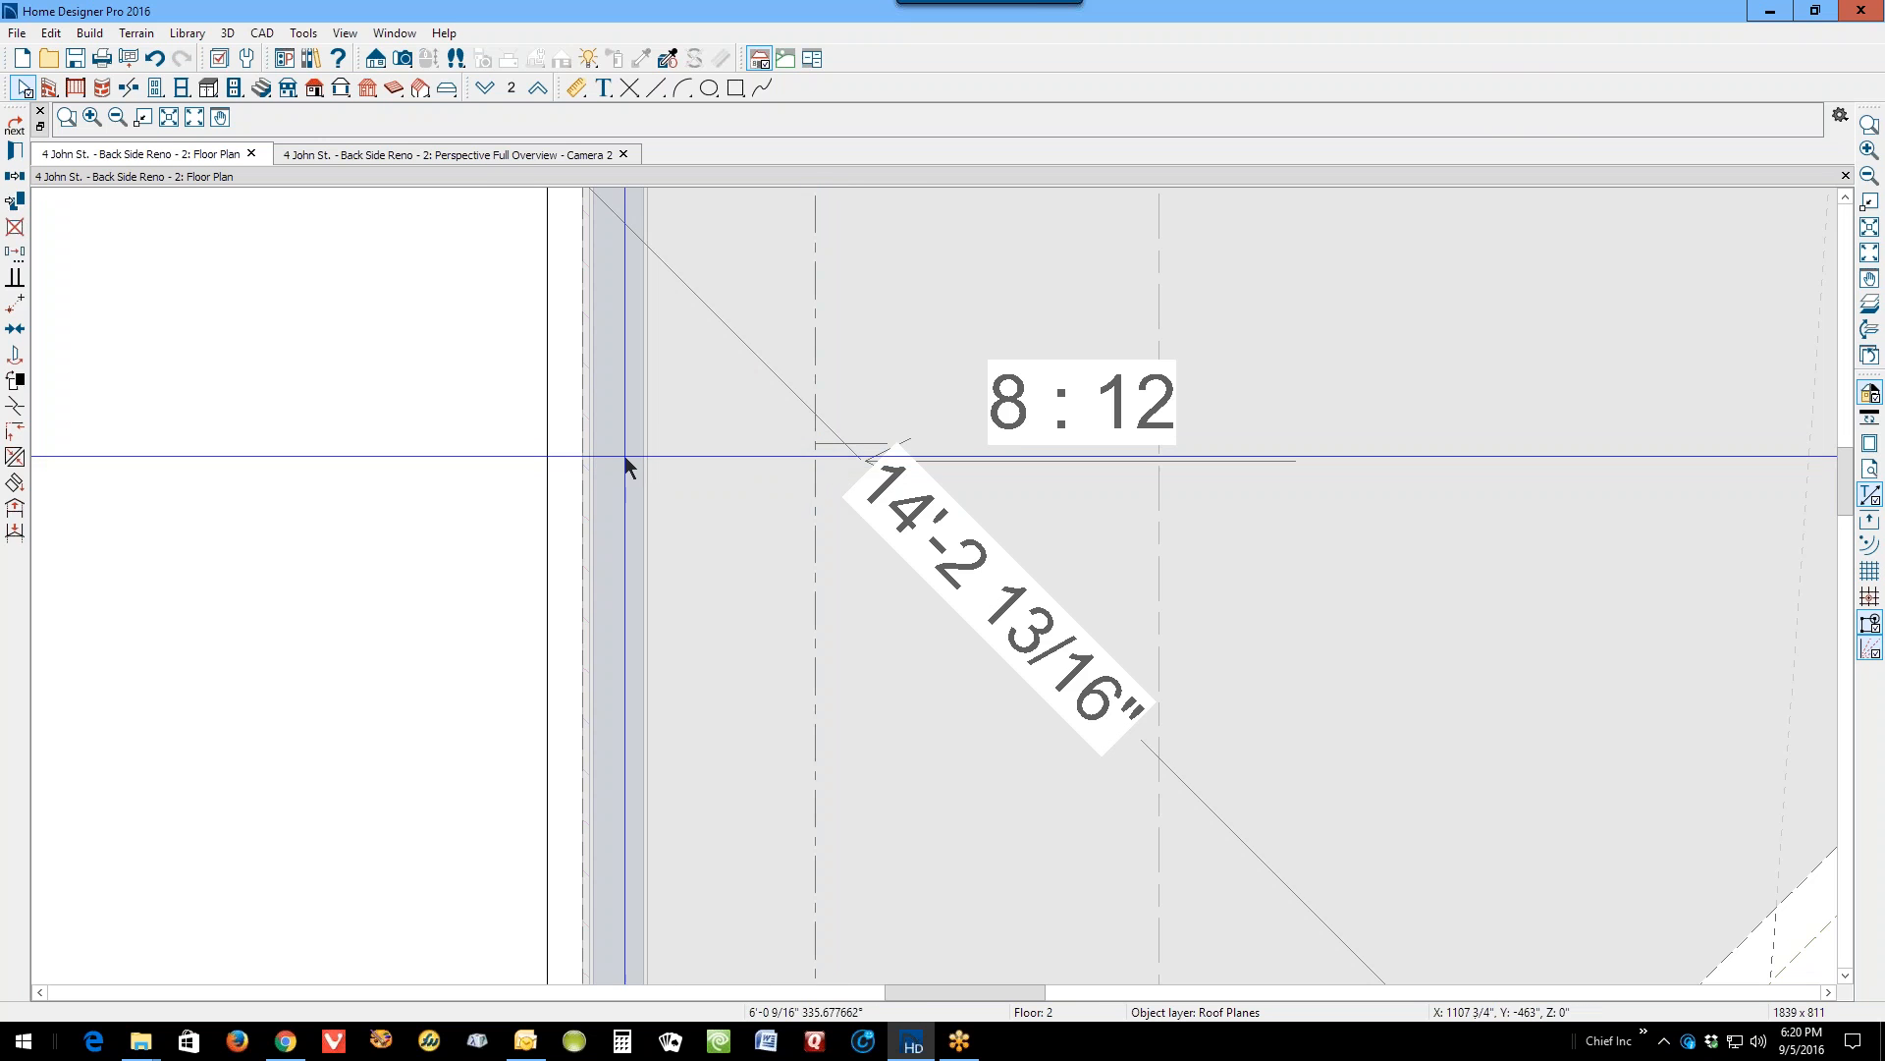
click(596, 456)
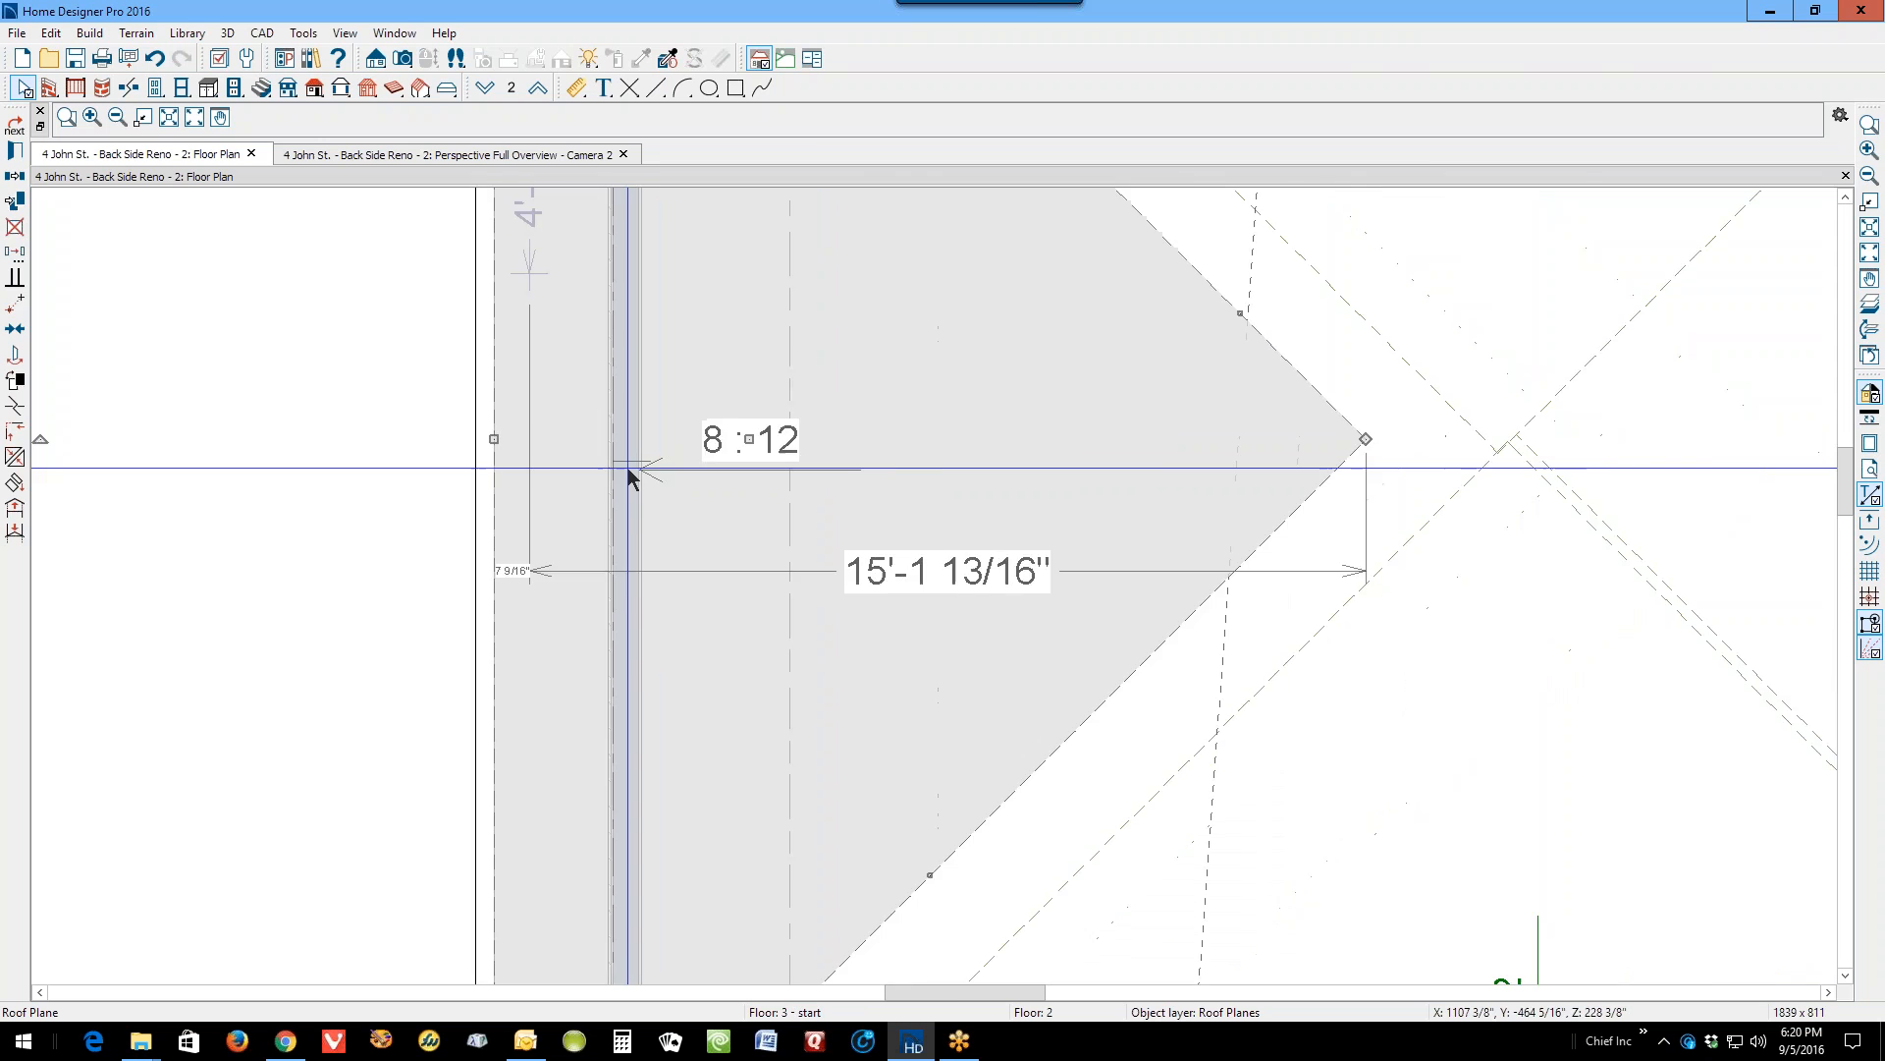
Step: Point-to-point move the right-hand roof plane on floor 2 so its baseline aligns with the right-hand wall's outer face
scroll(639, 481, down, 4)
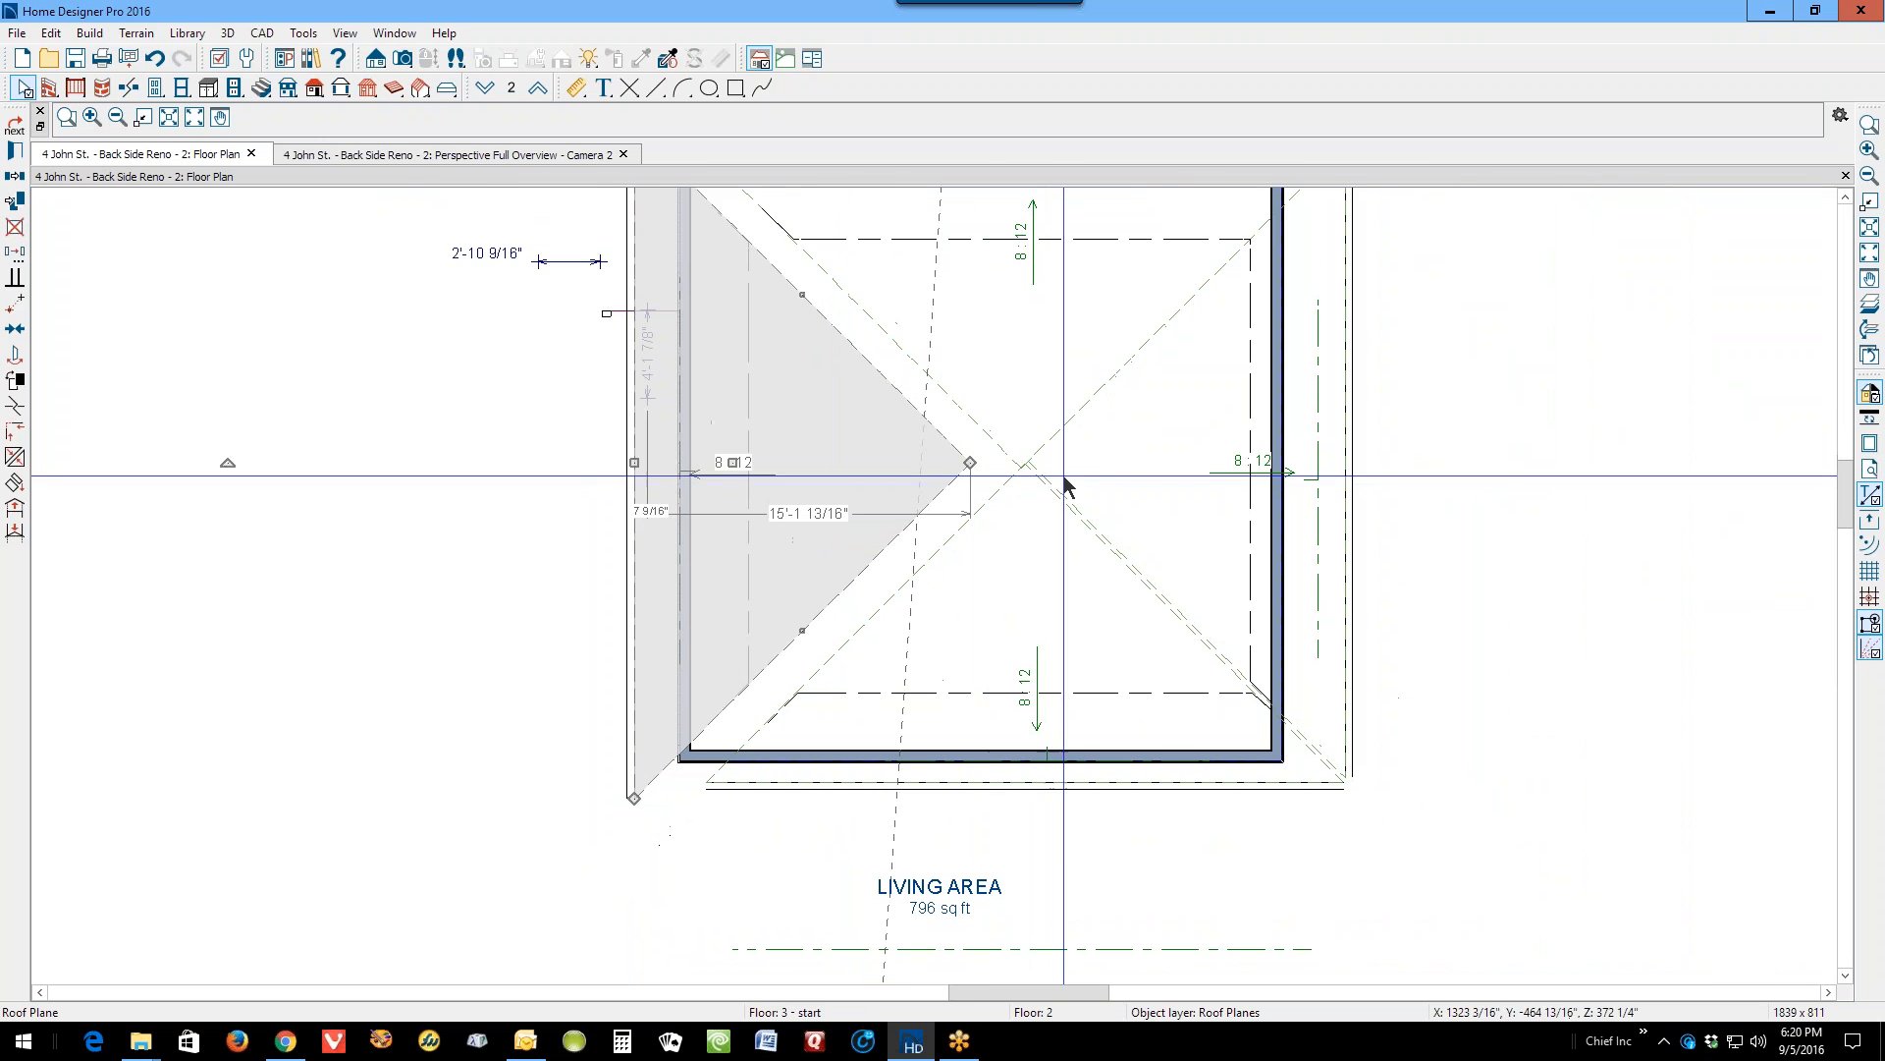
scroll(1291, 481, up, 4)
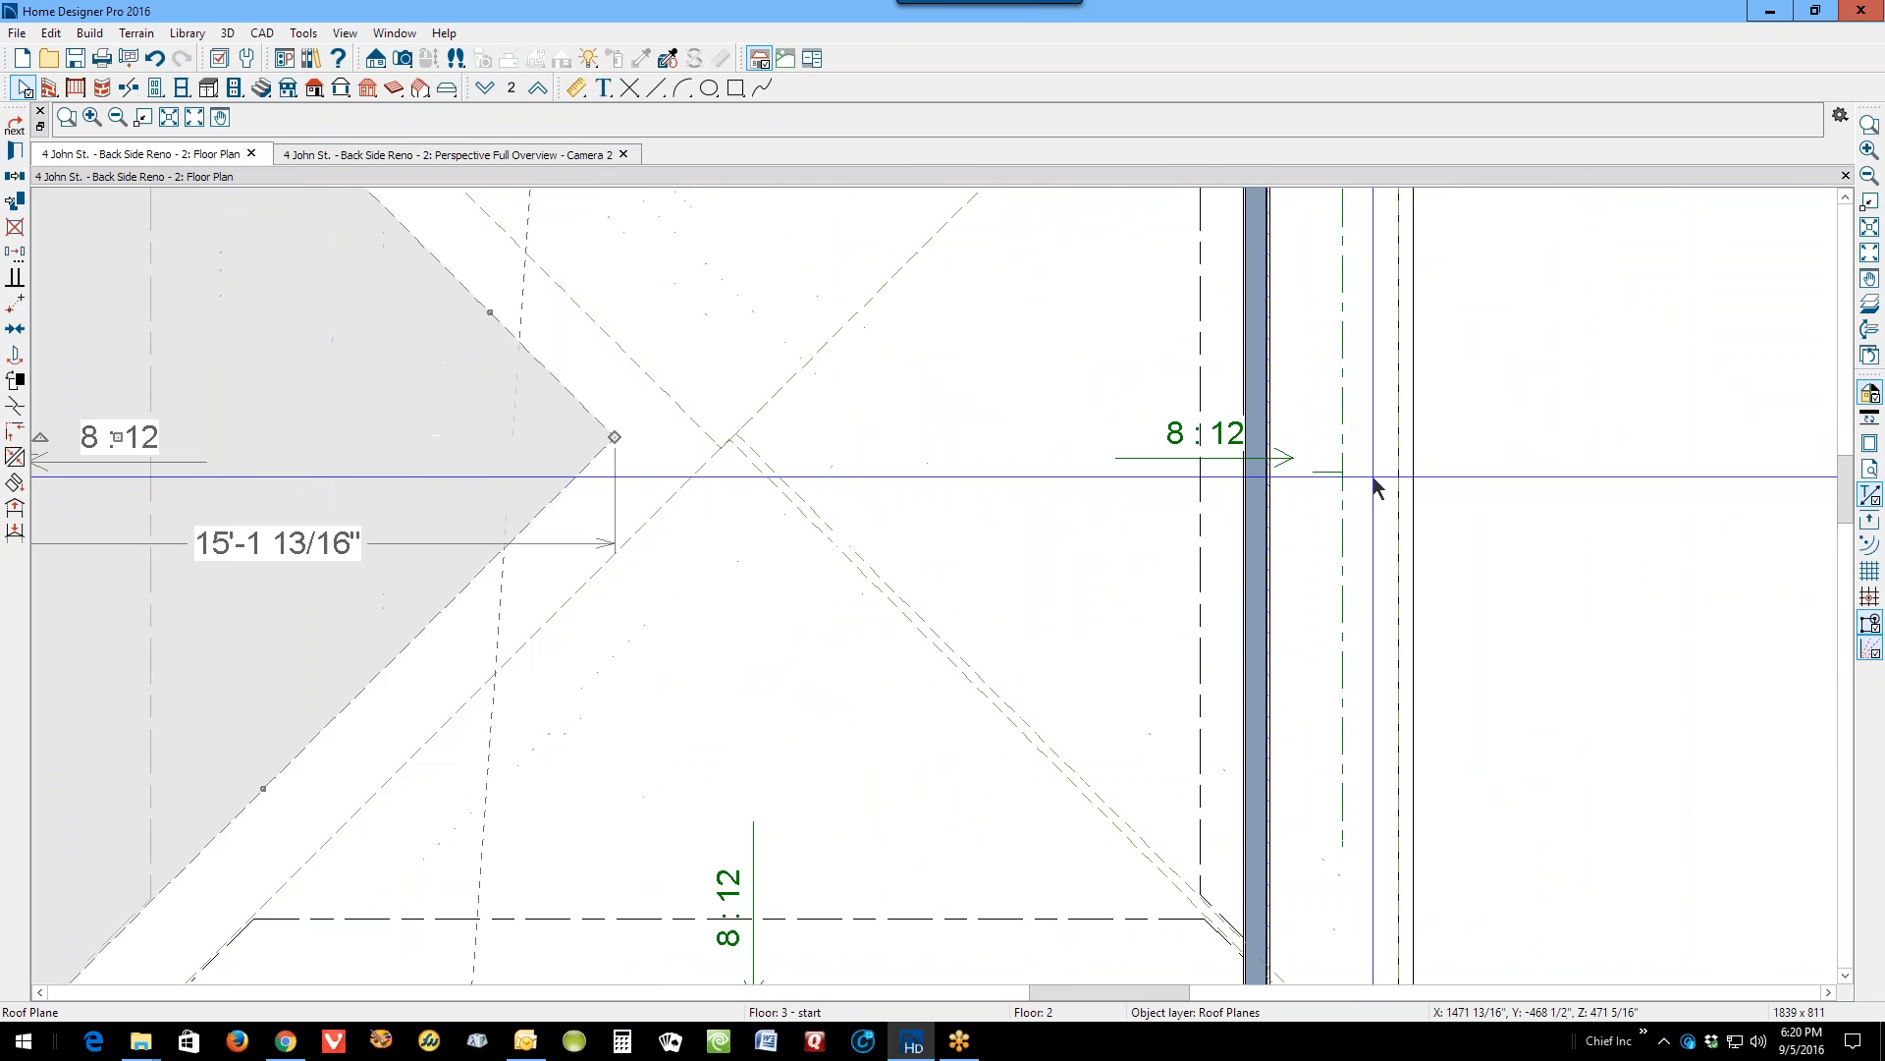
scroll(1373, 477, up, 1)
click(1410, 477)
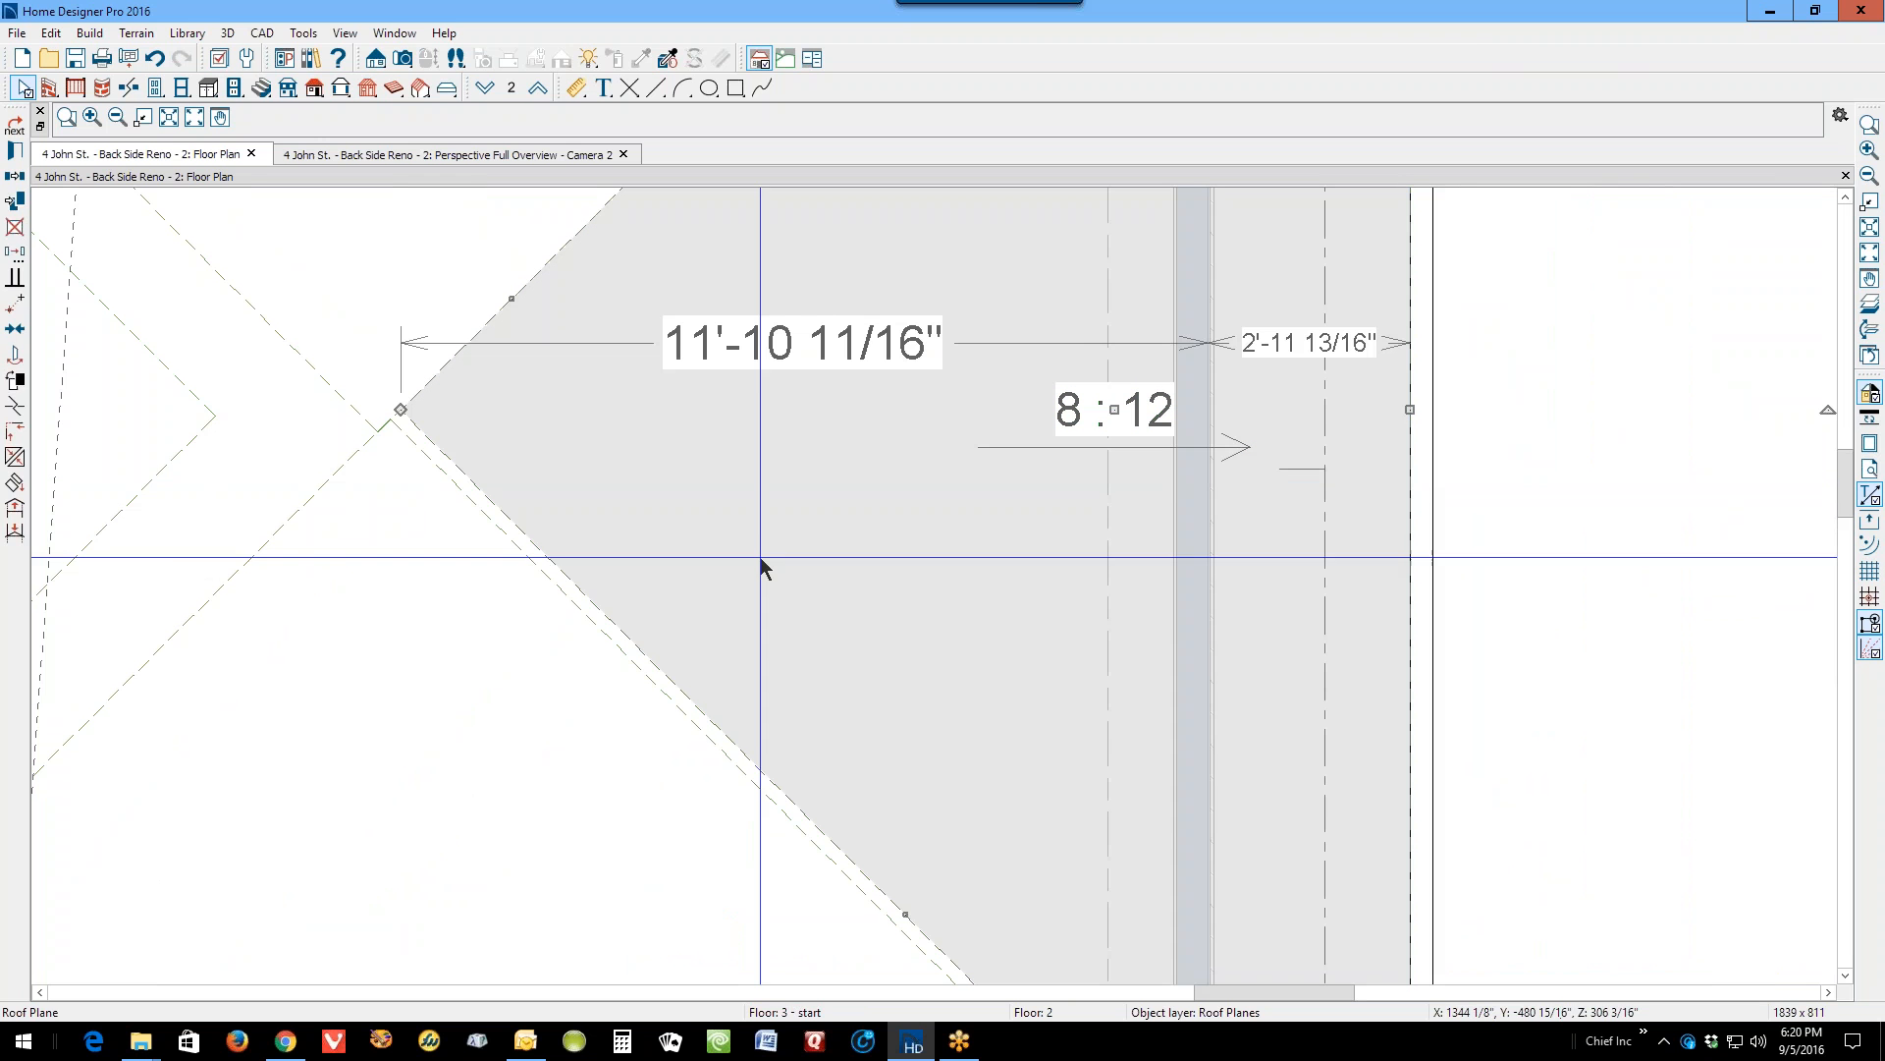
click(15, 302)
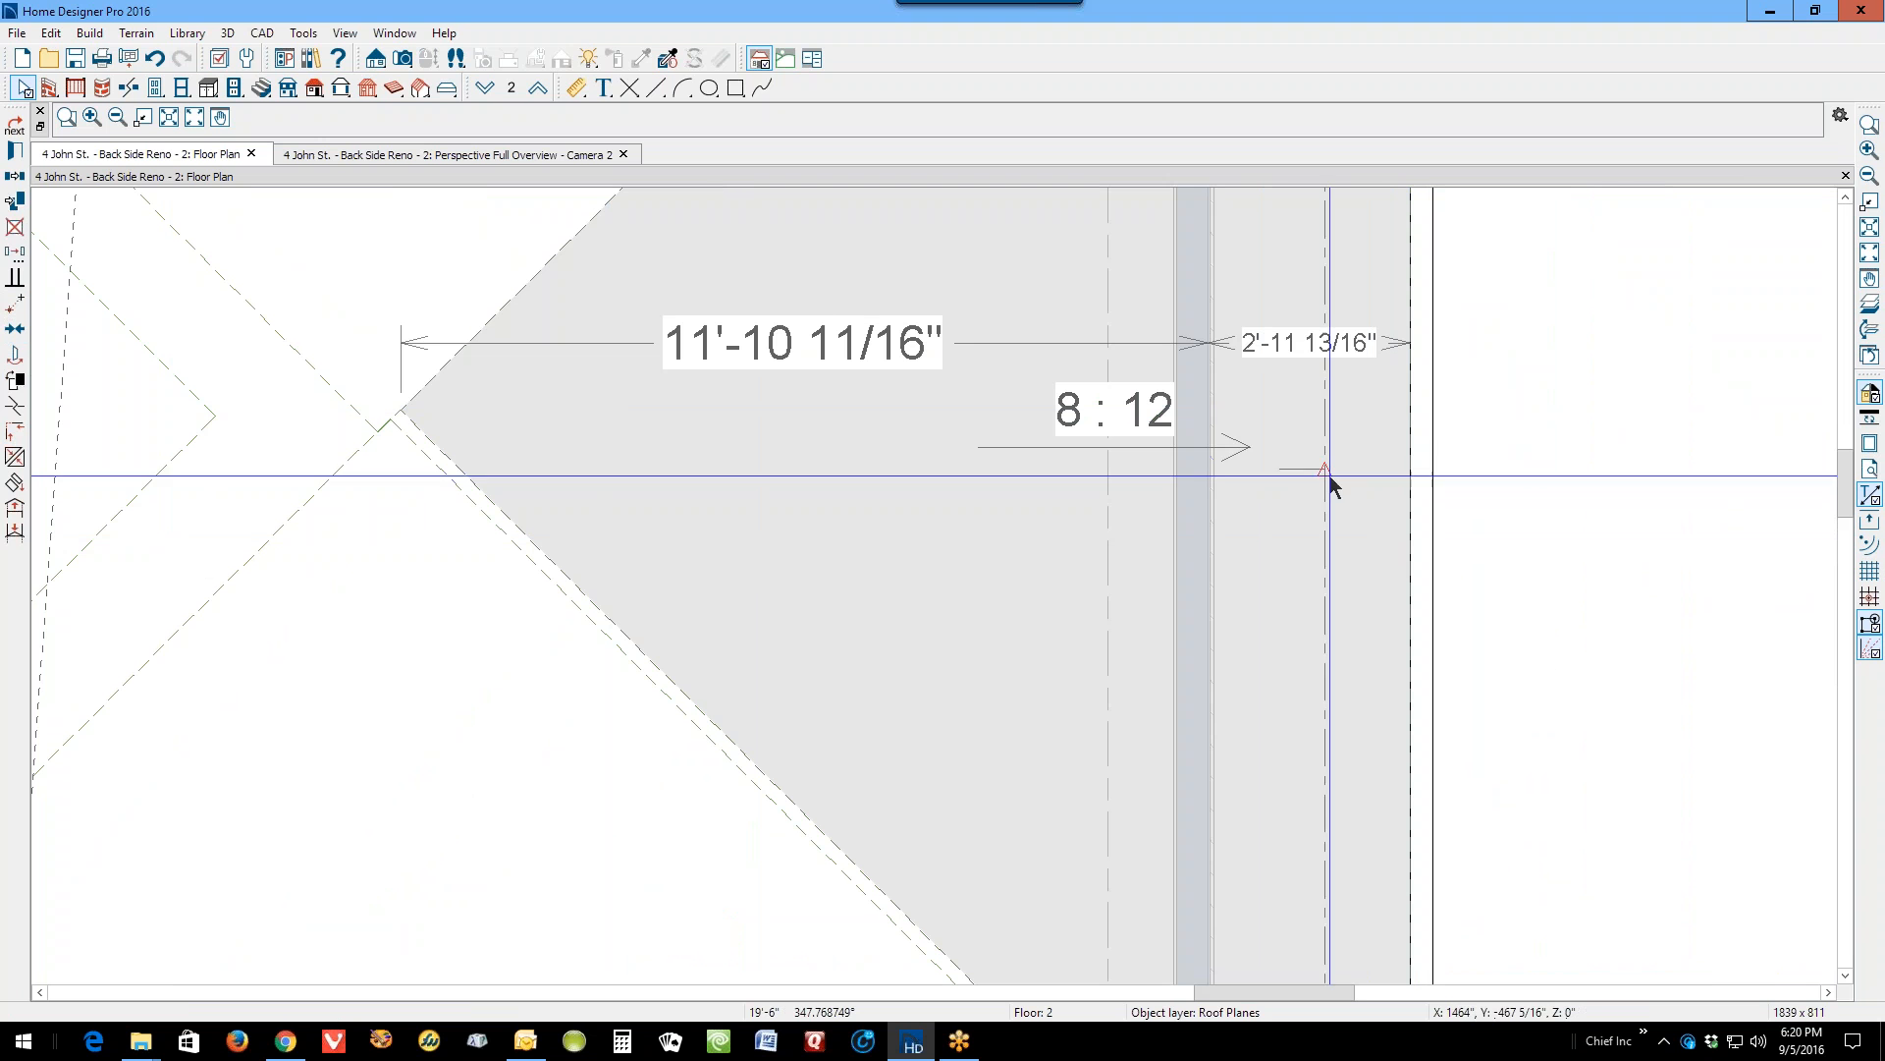
click(1207, 476)
Step: Move the floor 2 upper roof plane off the wall, and point-to-point move it so its baseline aligns with the wall's outer face
scroll(1506, 467, down, 14)
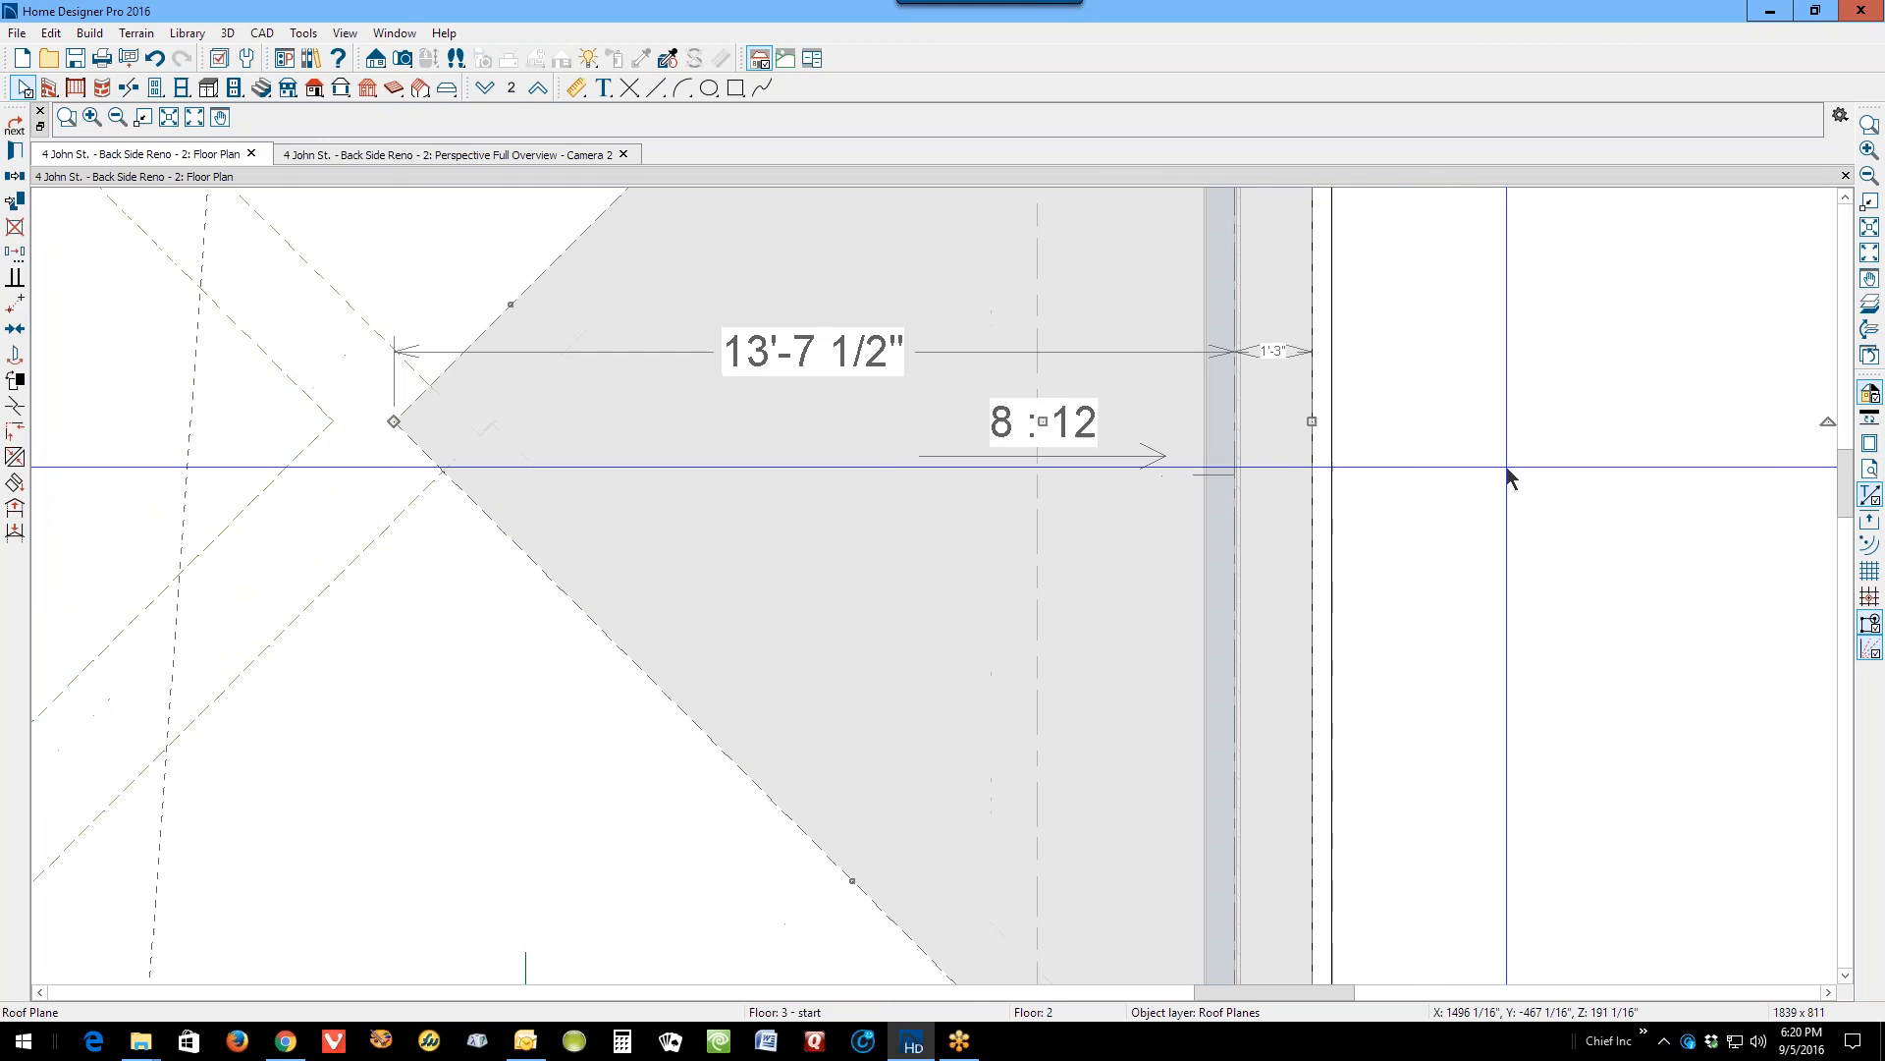
scroll(1506, 464, down, 2)
scroll(1288, 216, up, 6)
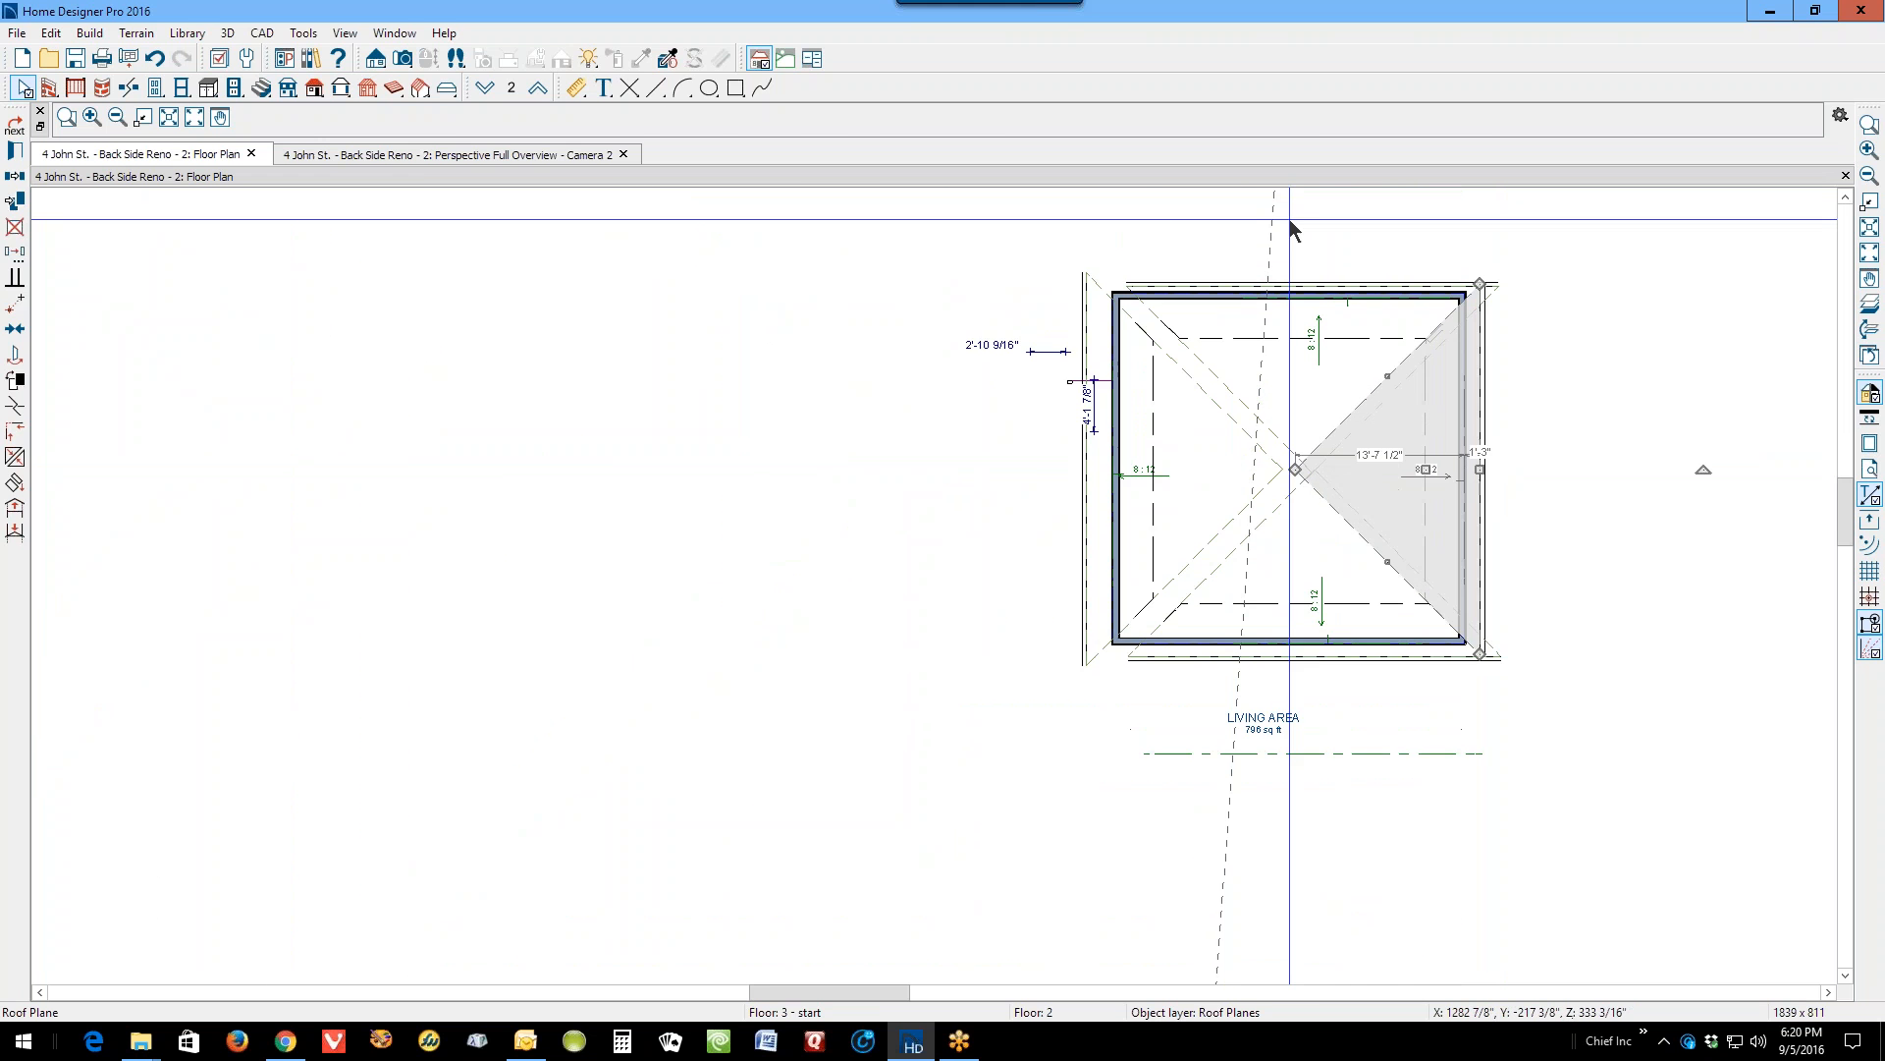
scroll(1390, 267, up, 5)
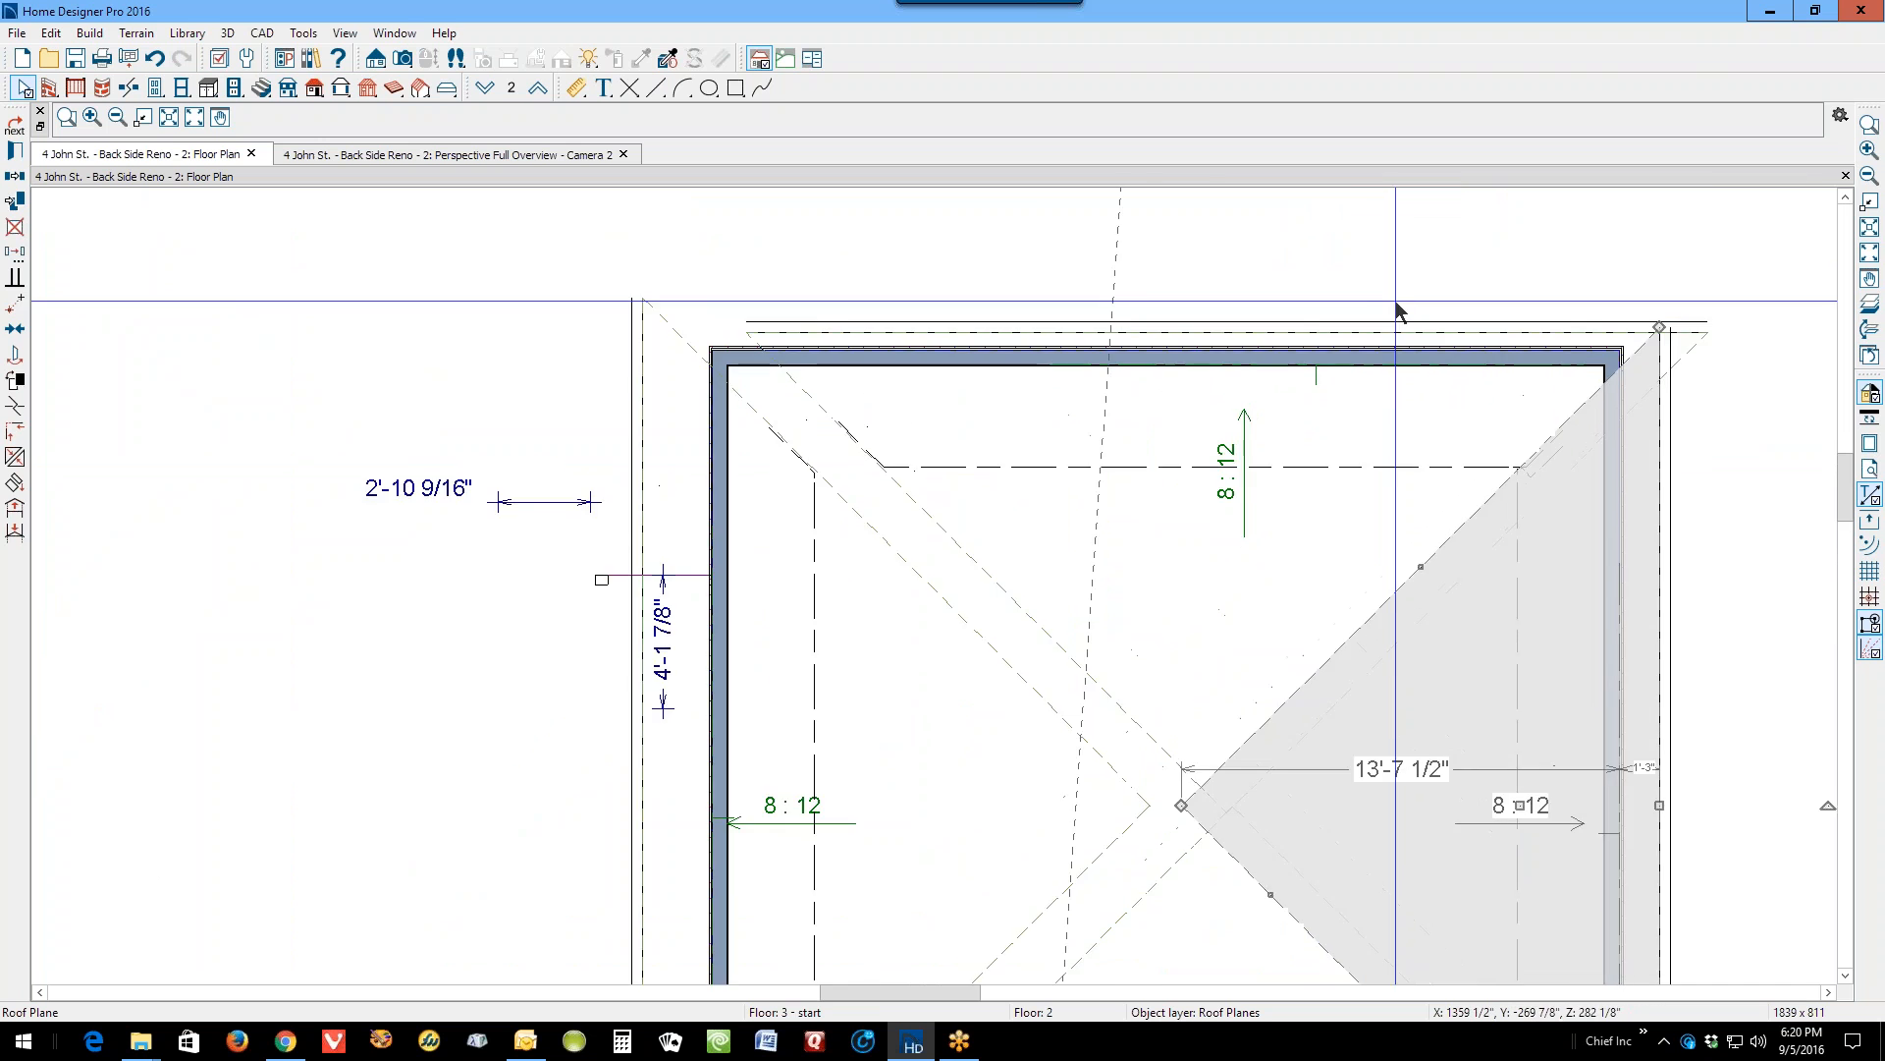
click(1220, 322)
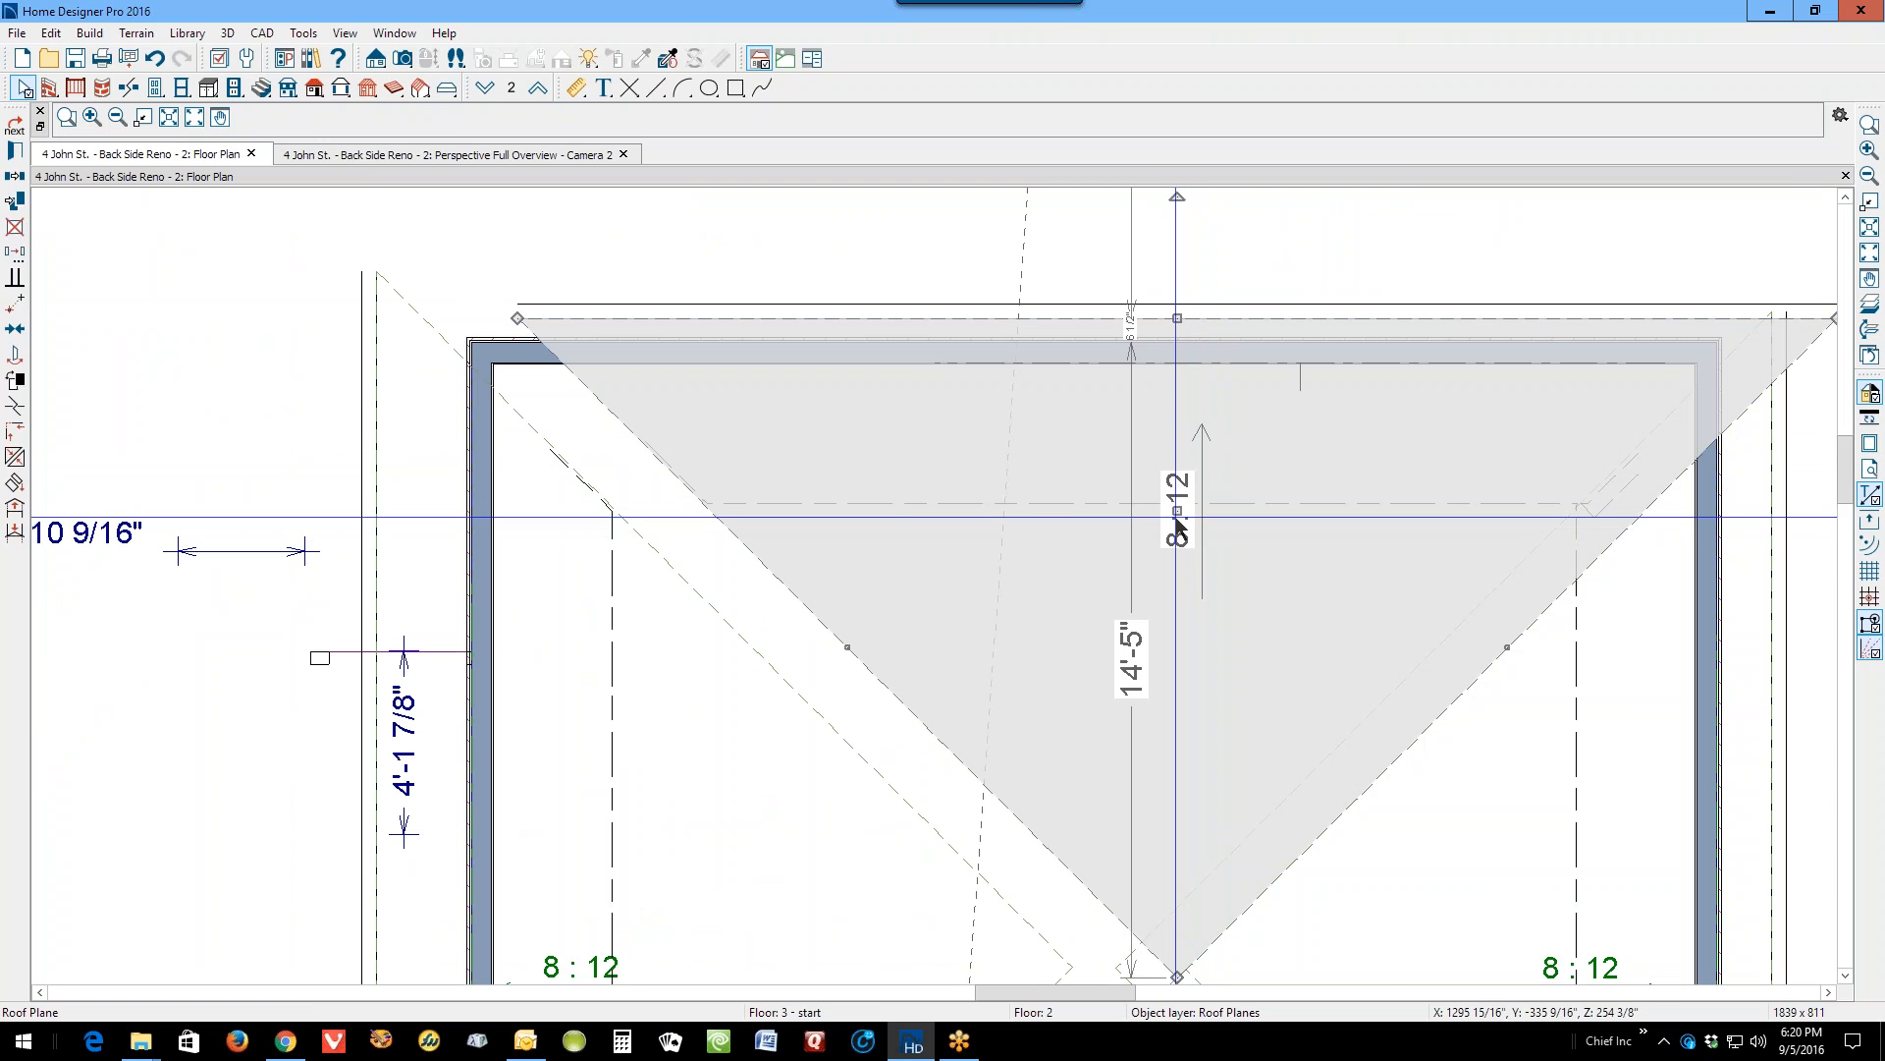
drag(1176, 511, 1178, 450)
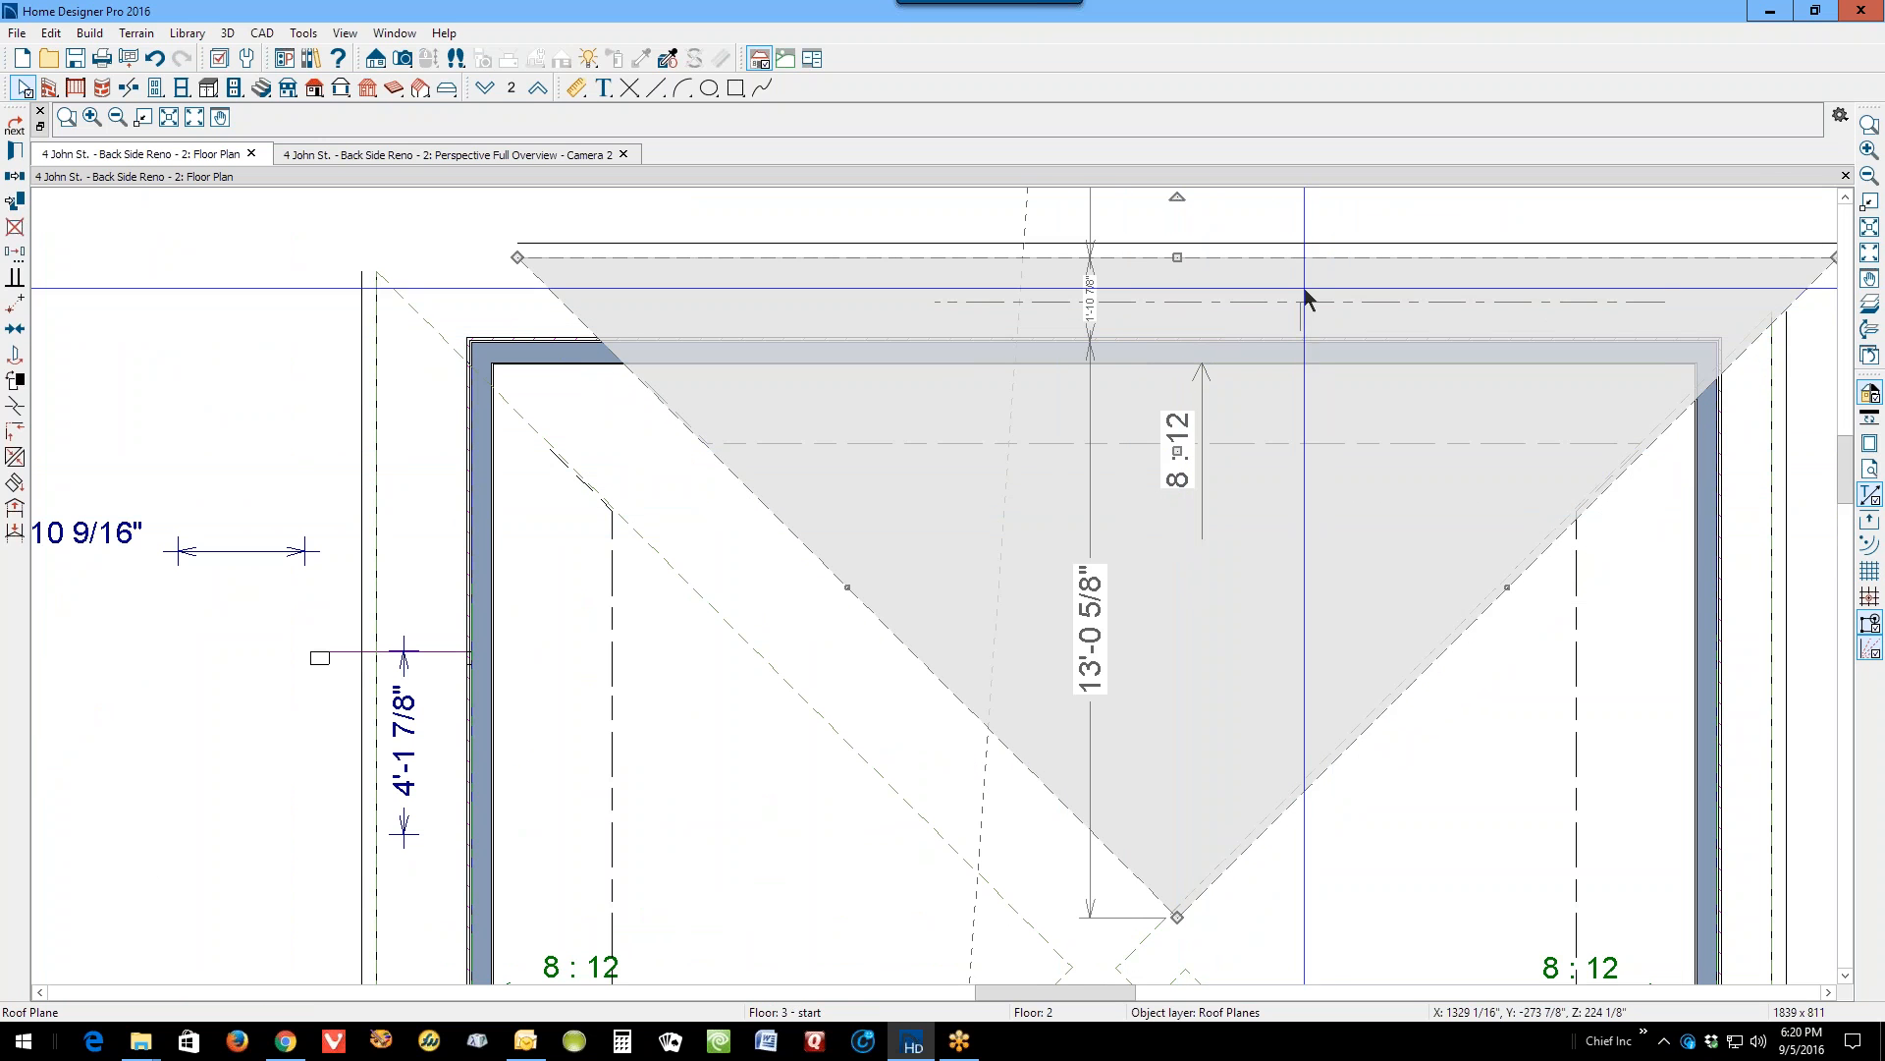
scroll(297, 515, up, 1)
click(15, 304)
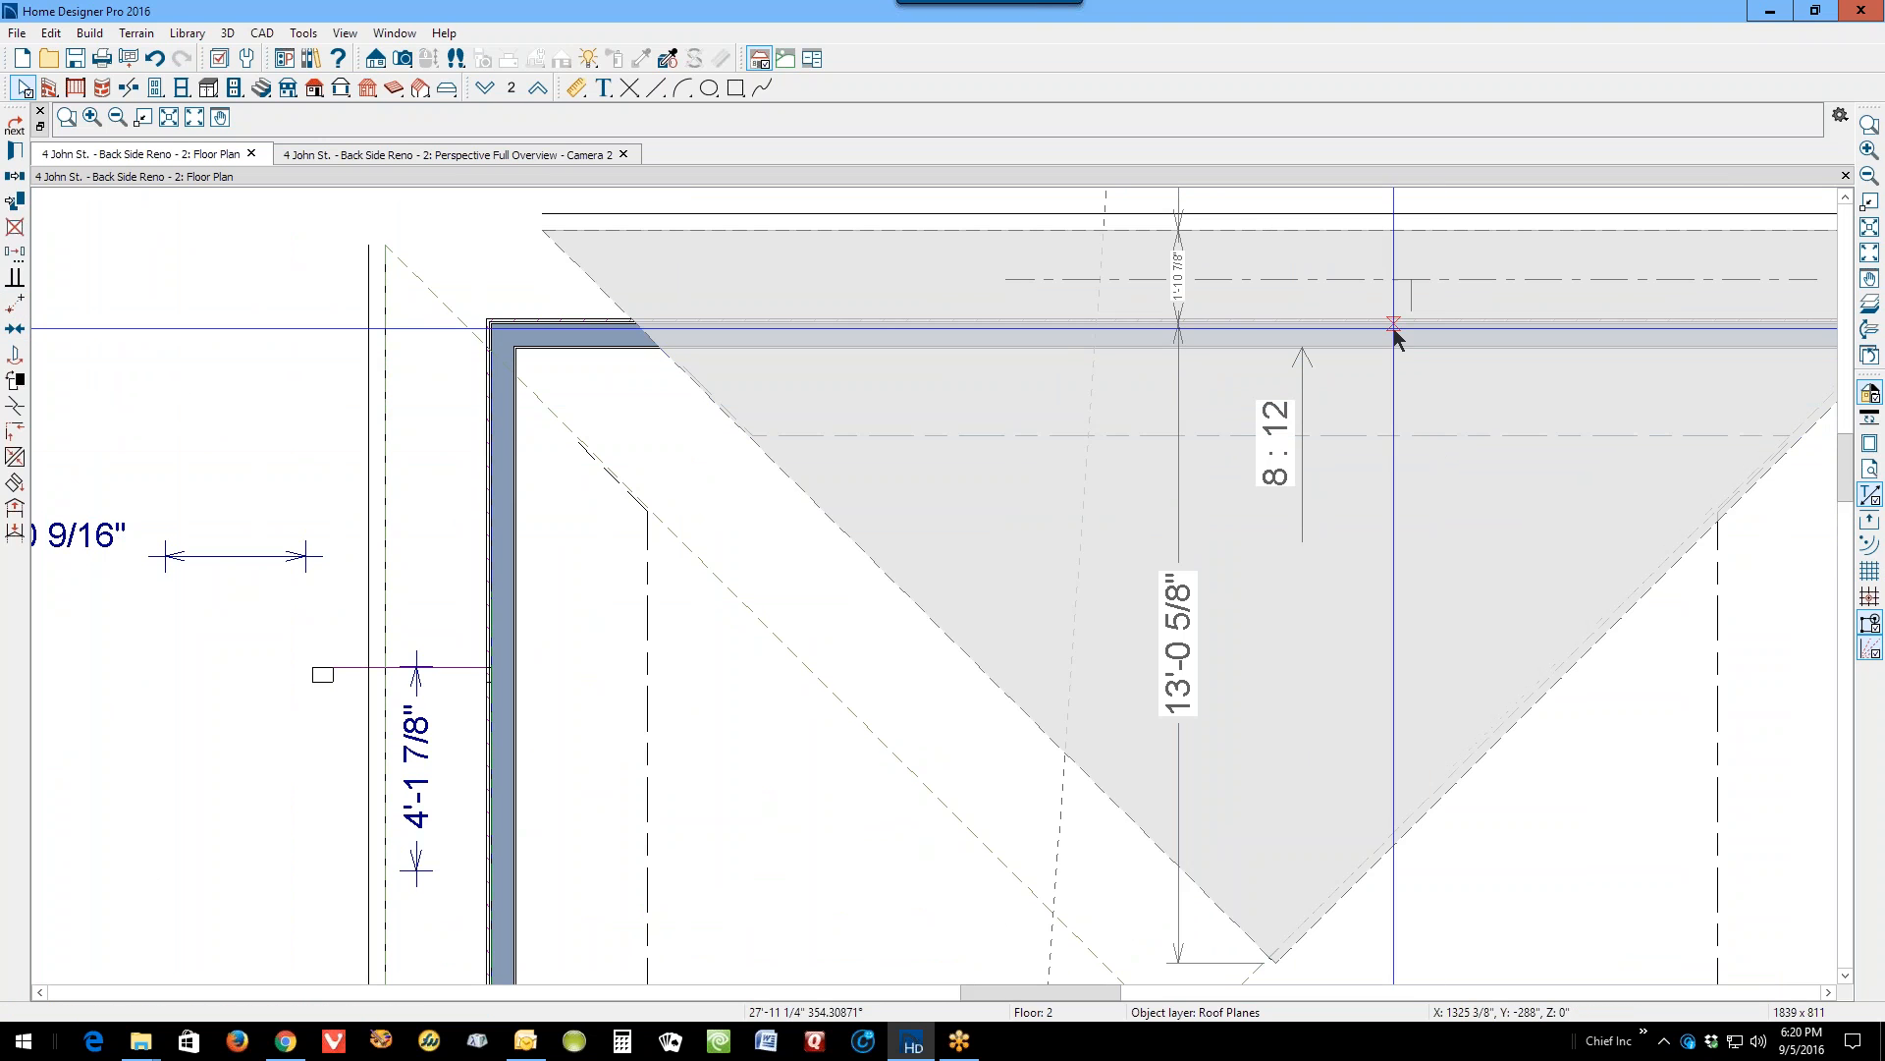
click(1414, 282)
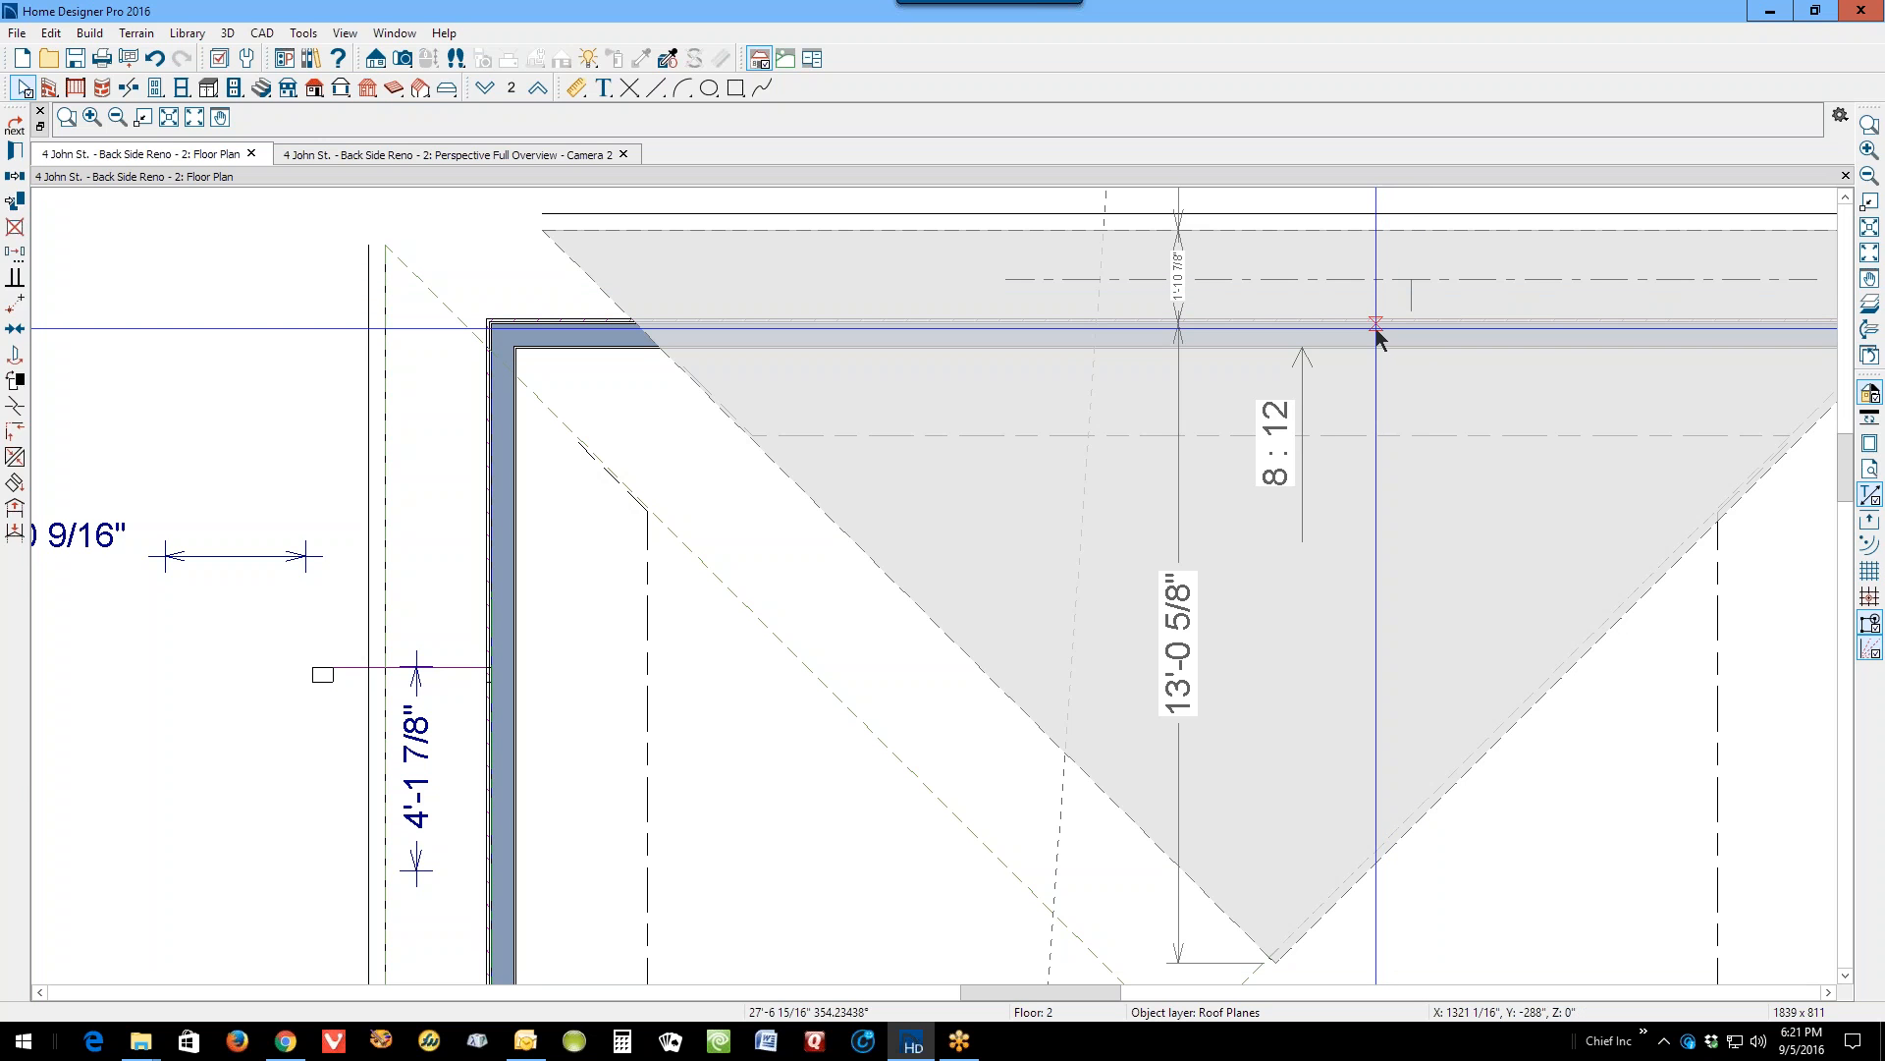
click(1376, 326)
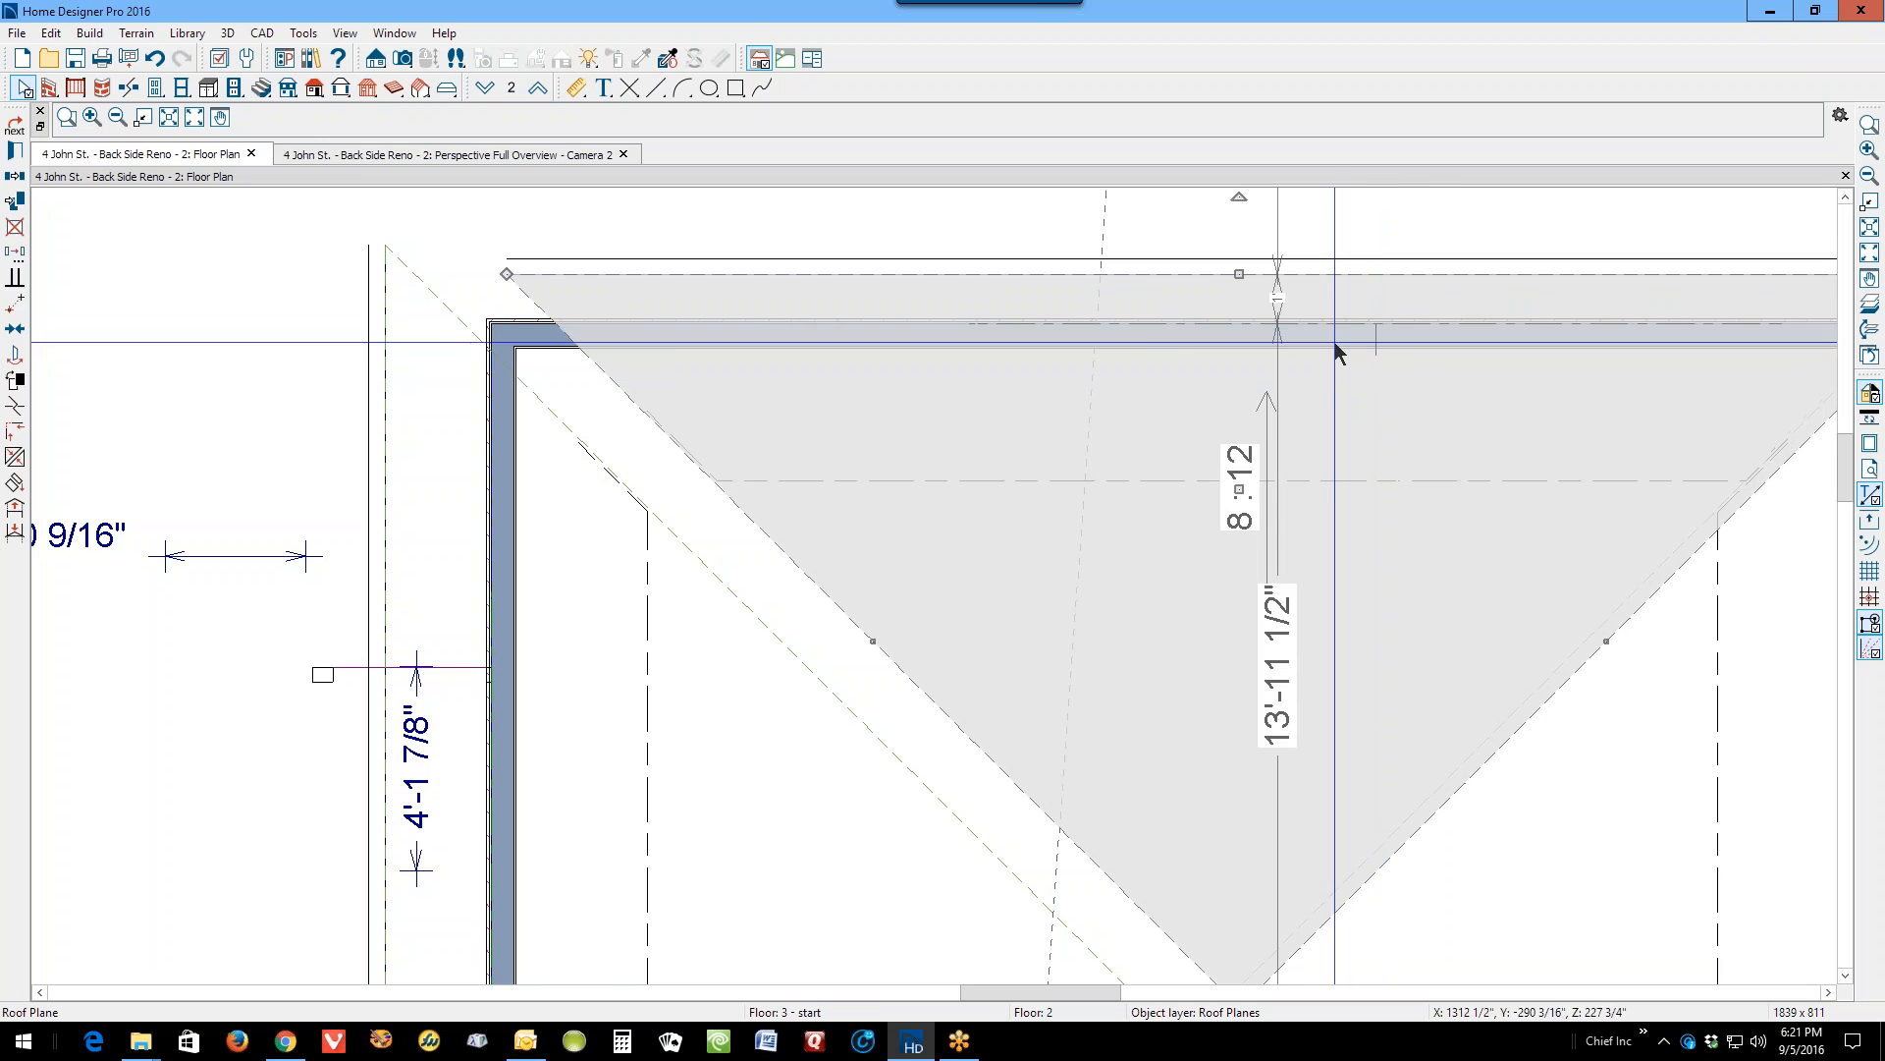
Step: Join the left-hand roof plane's upper diagonal hip edge with the upper roof plane on floor 2
scroll(1375, 369, down, 2)
click(1128, 616)
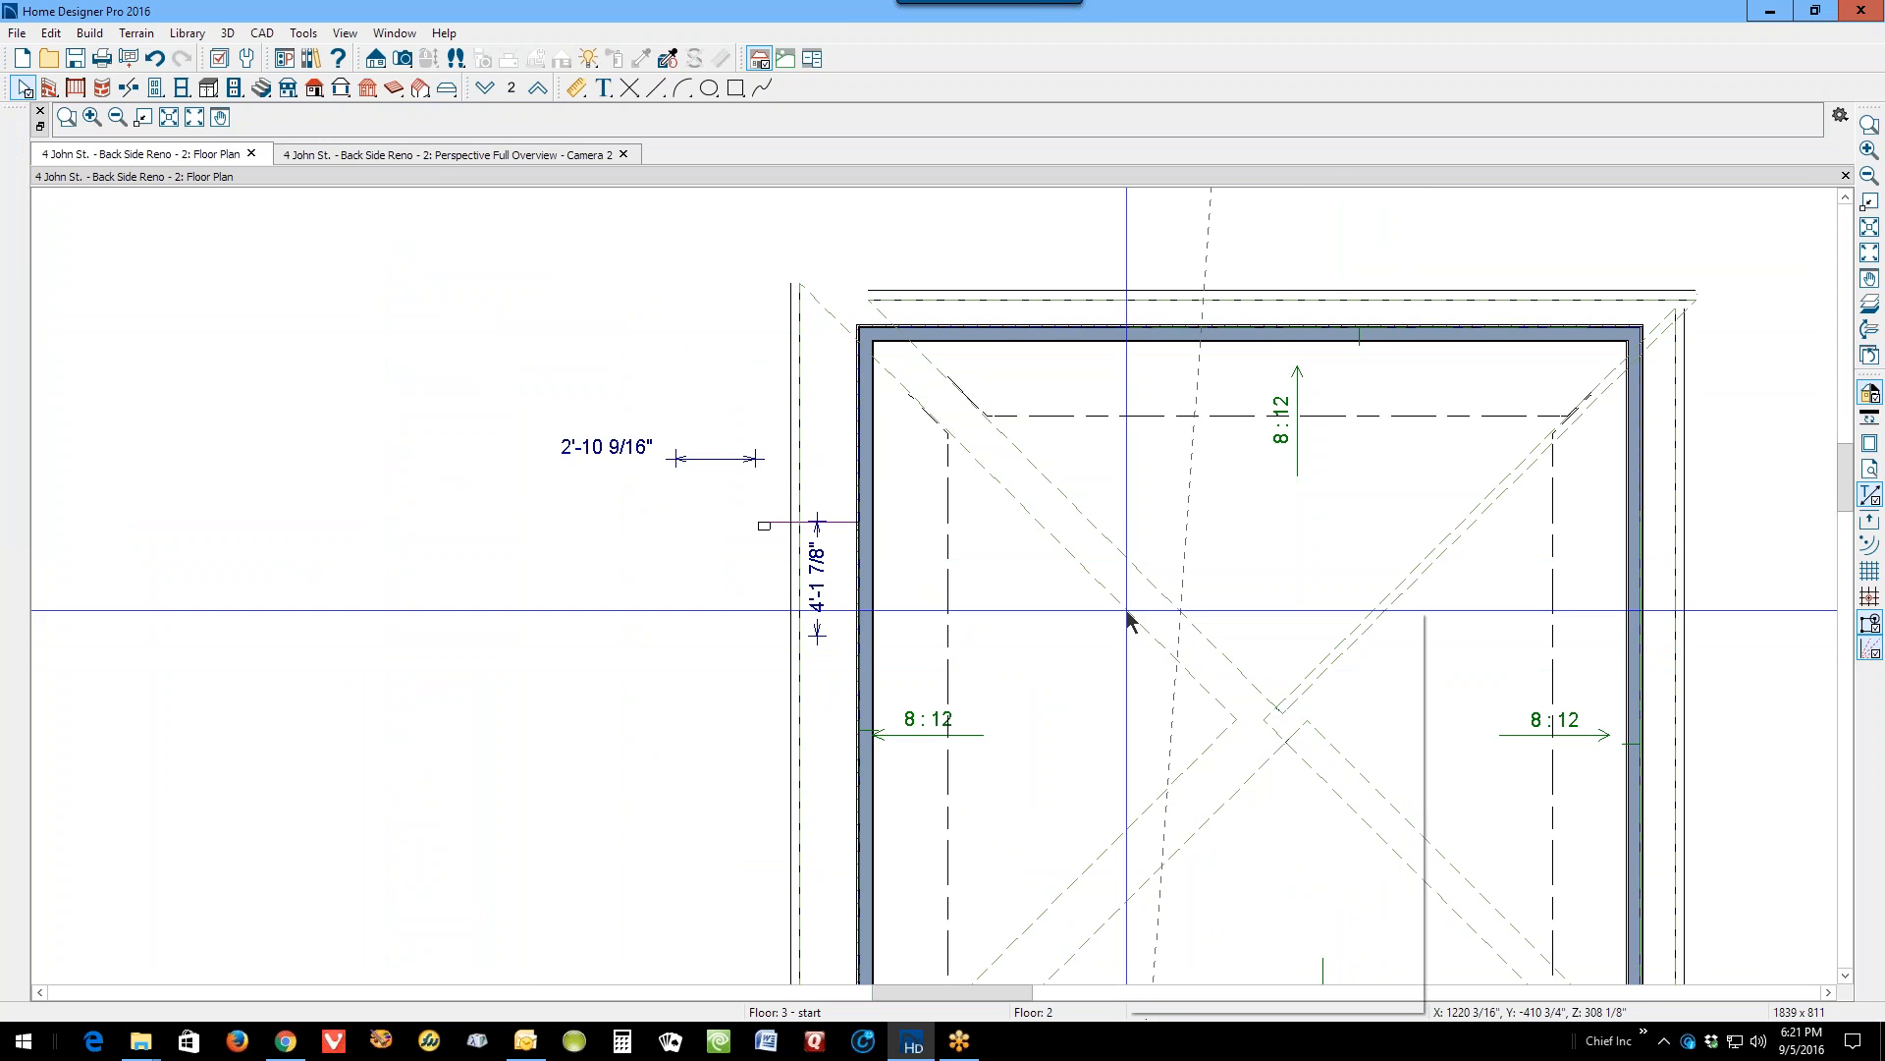
right_click(1127, 610)
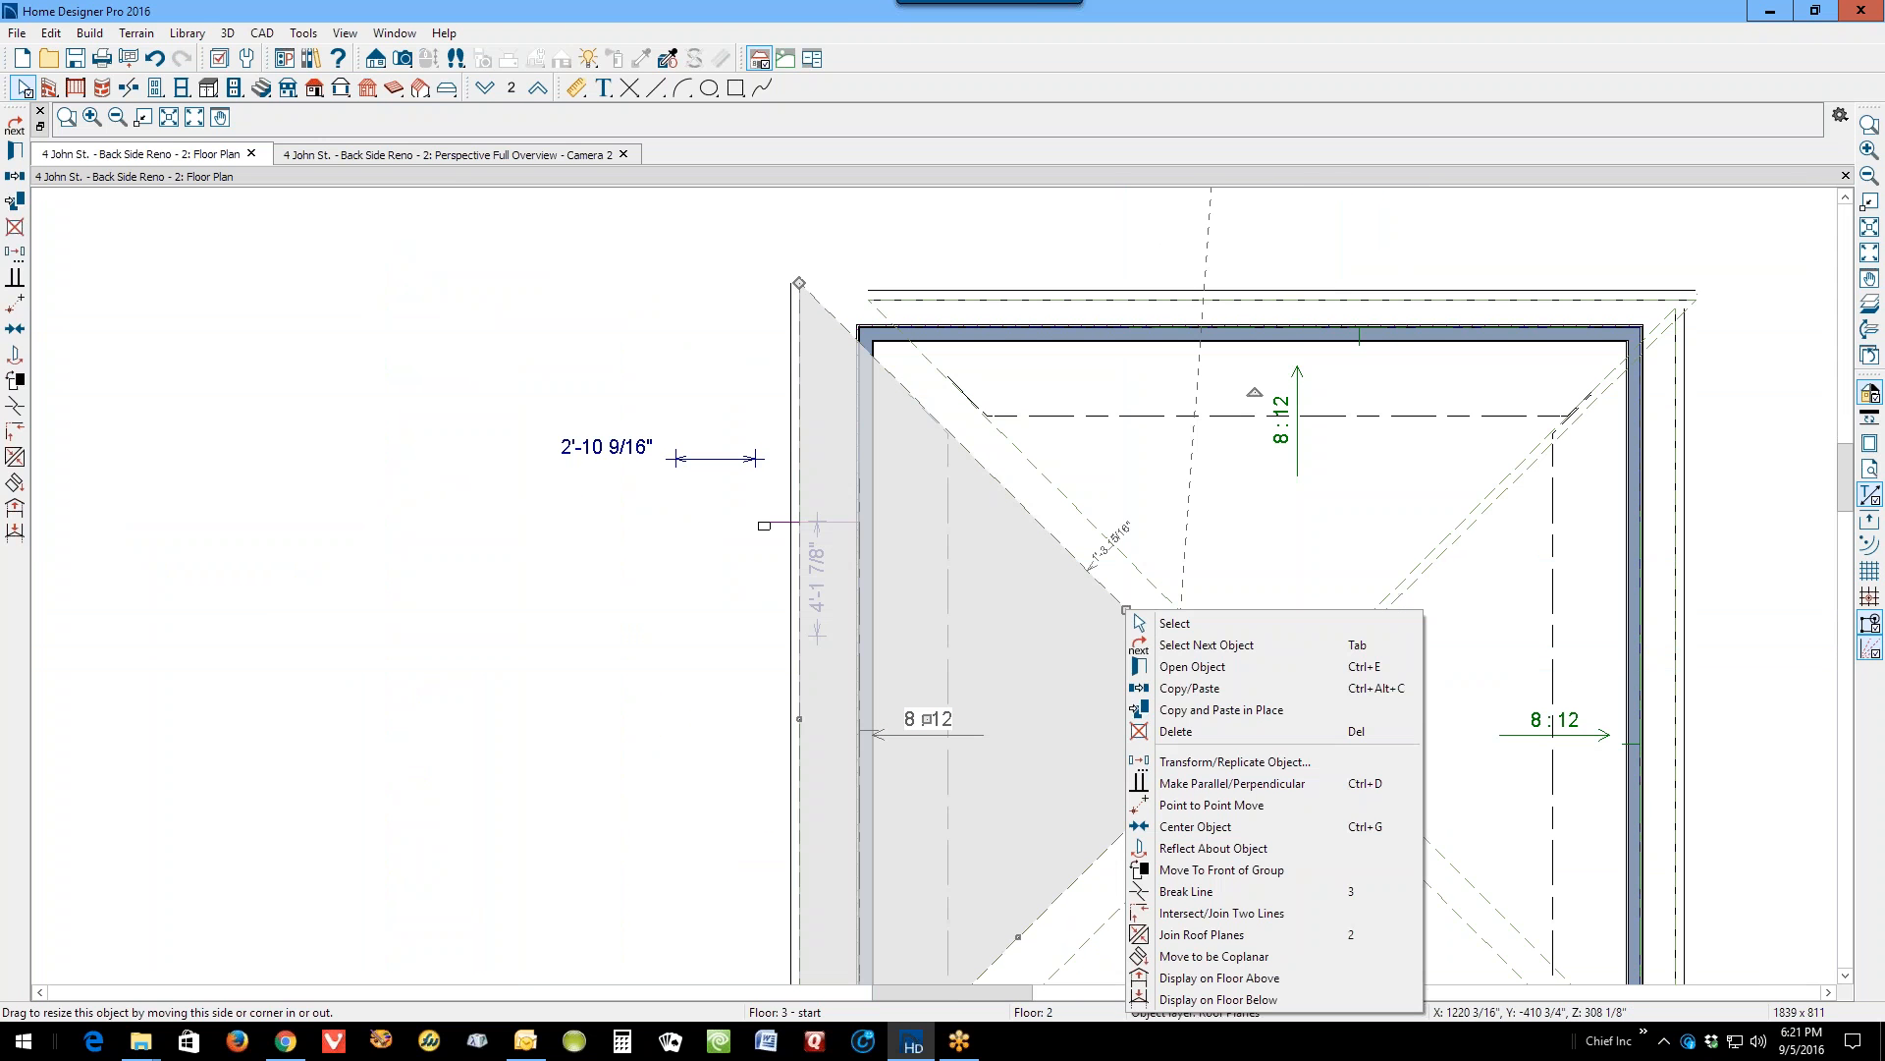
click(1206, 934)
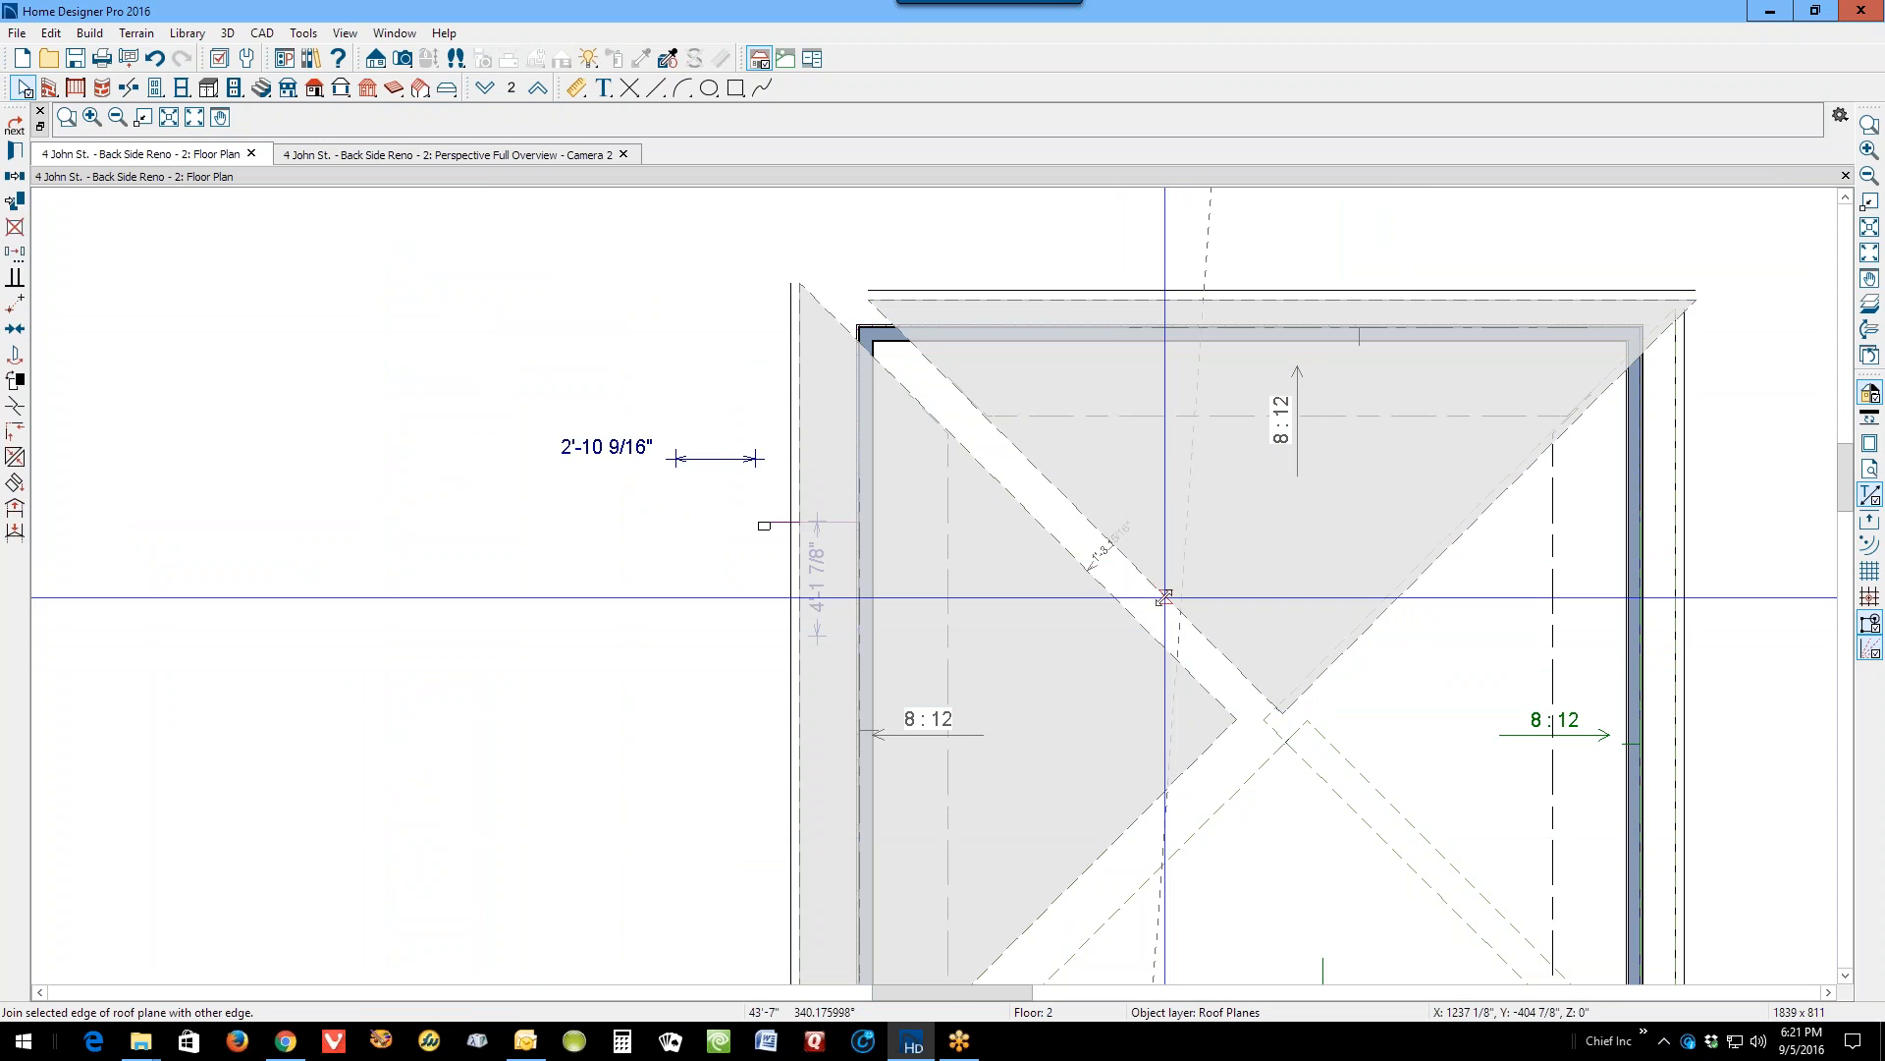
click(1163, 597)
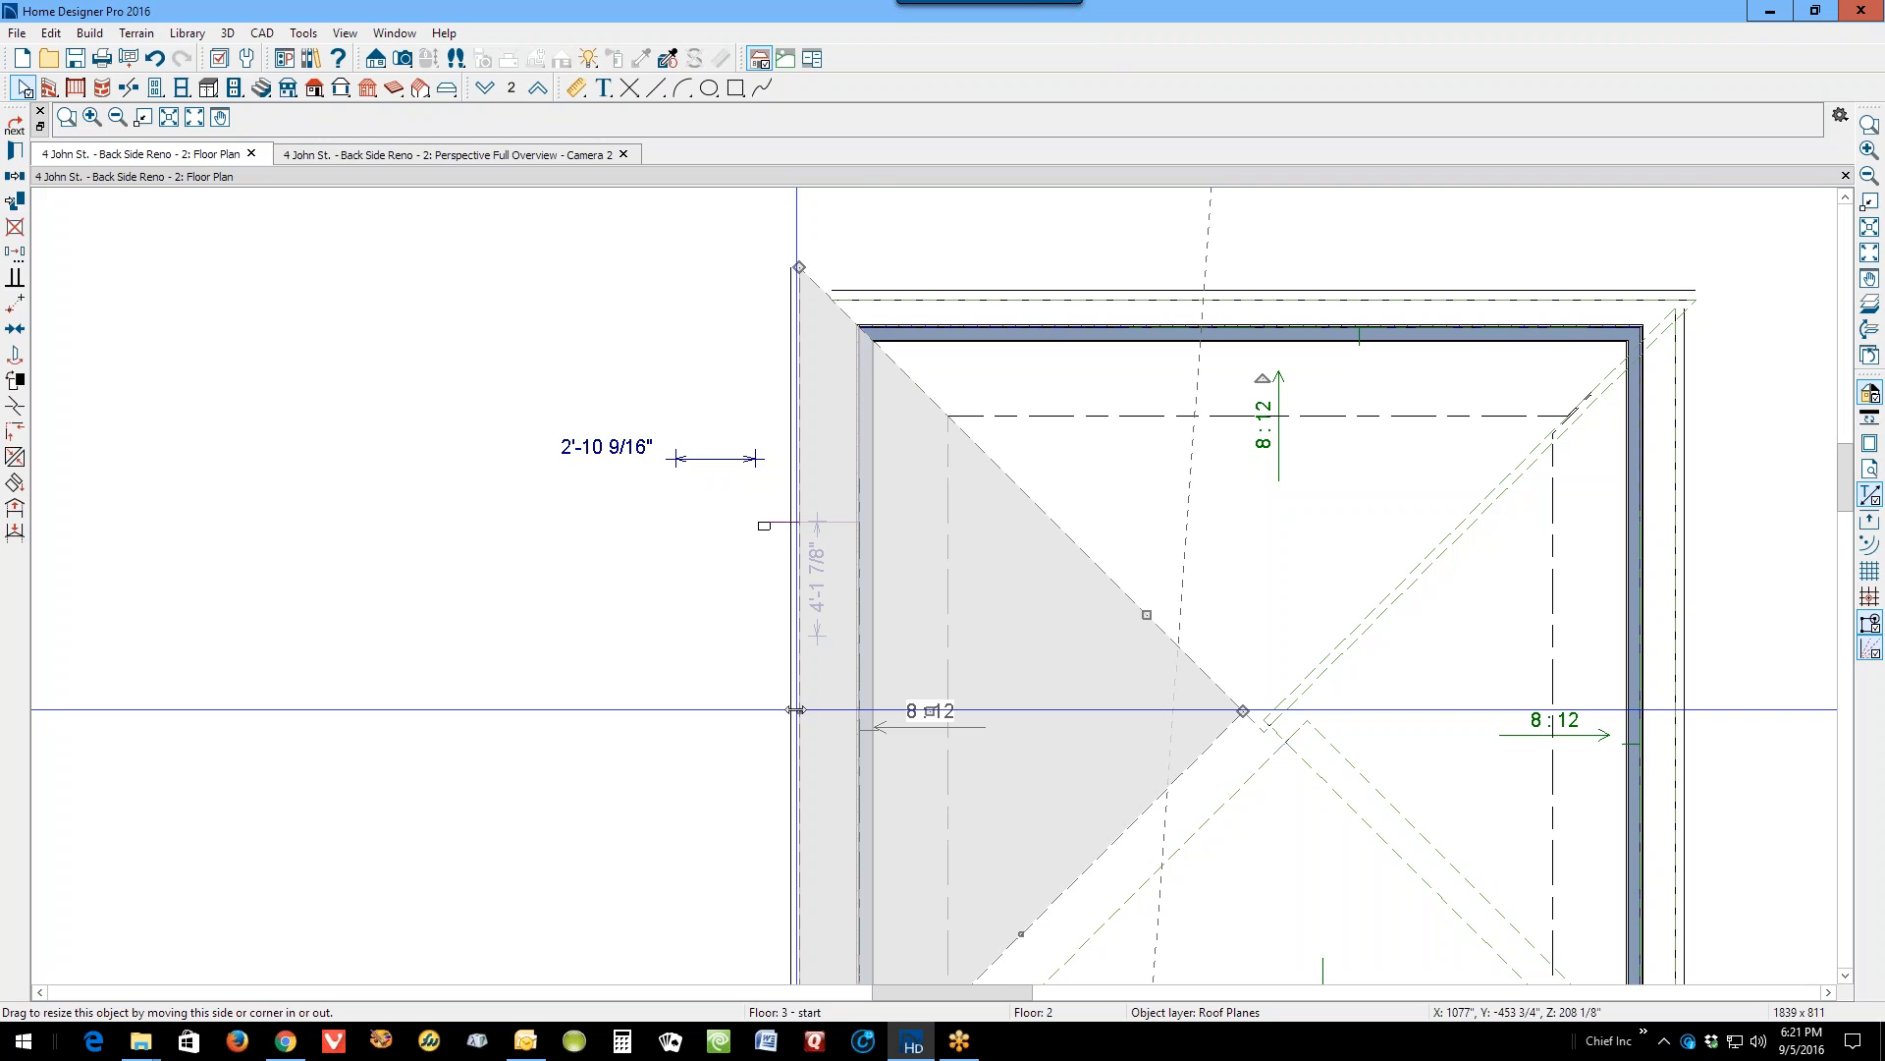
Step: Pull the left-hand roof plane's eave on floor 2 inward in line with the upper roof plane's corner, leaving an overhang of about 13"
key(Escape)
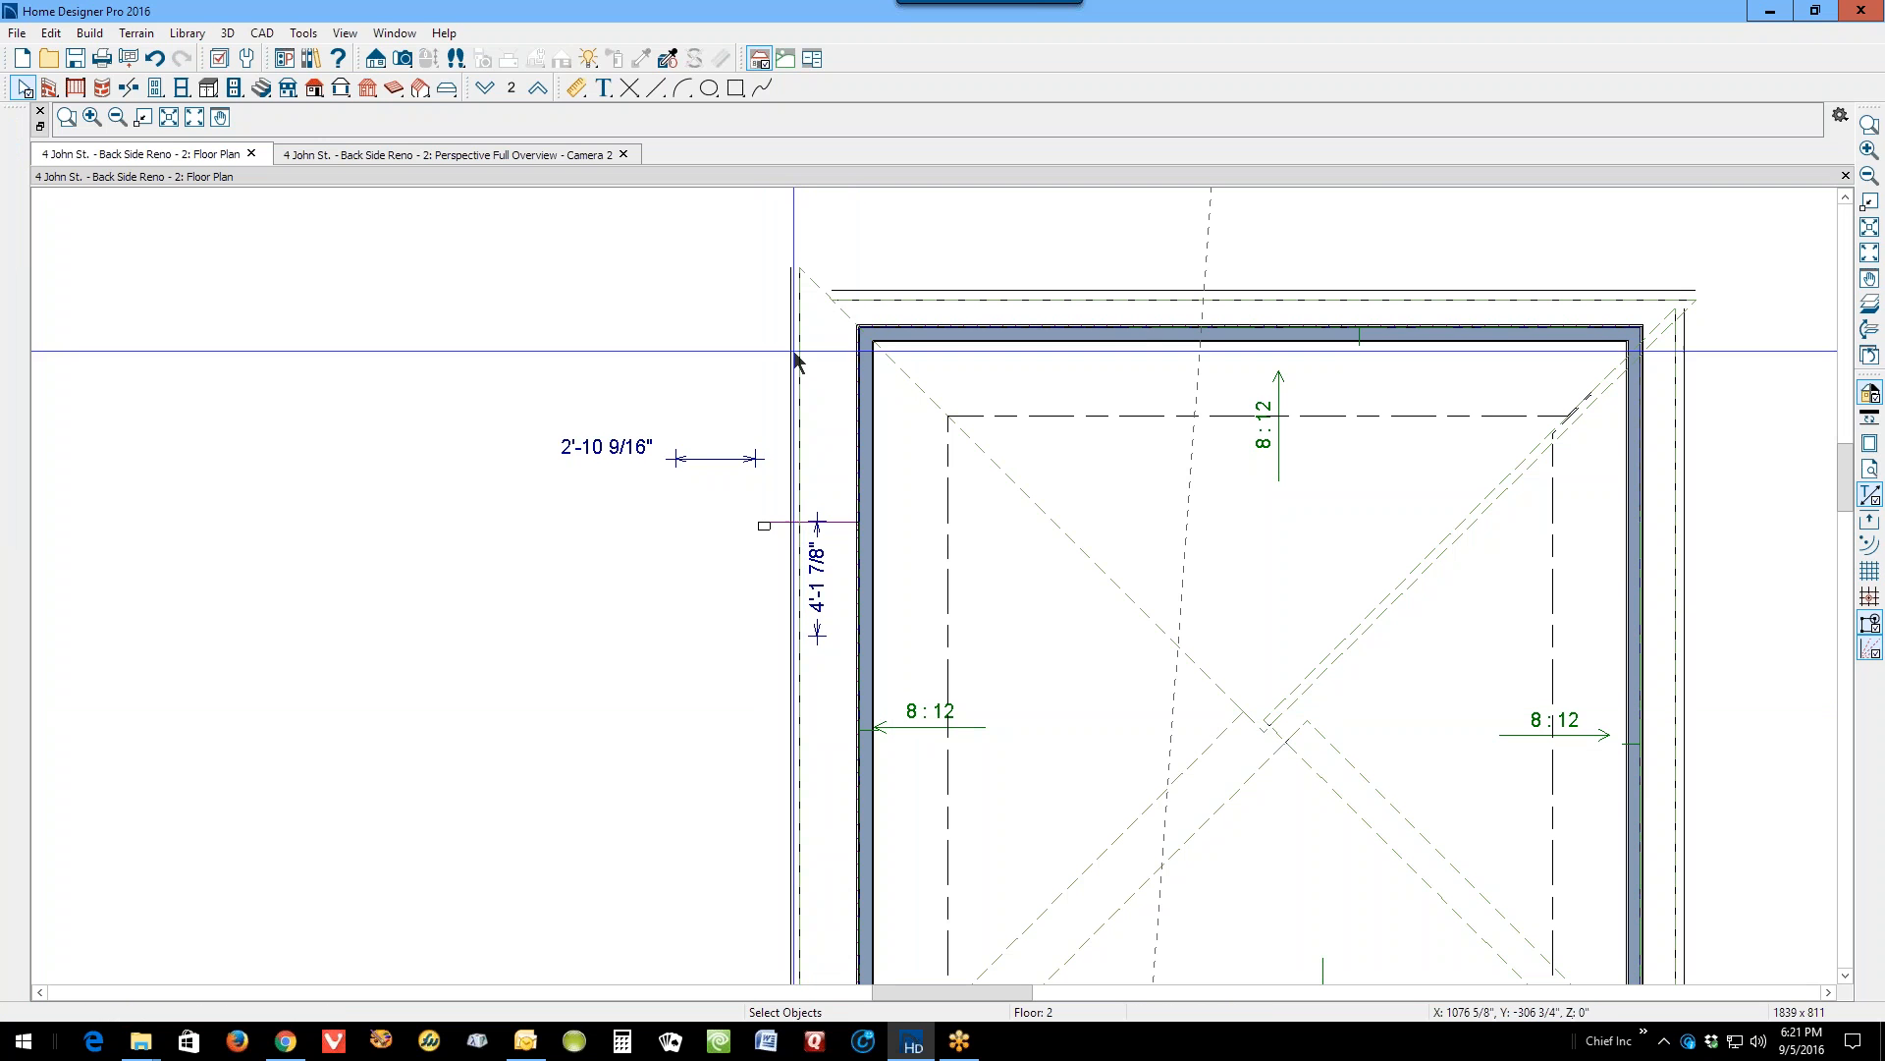
click(798, 748)
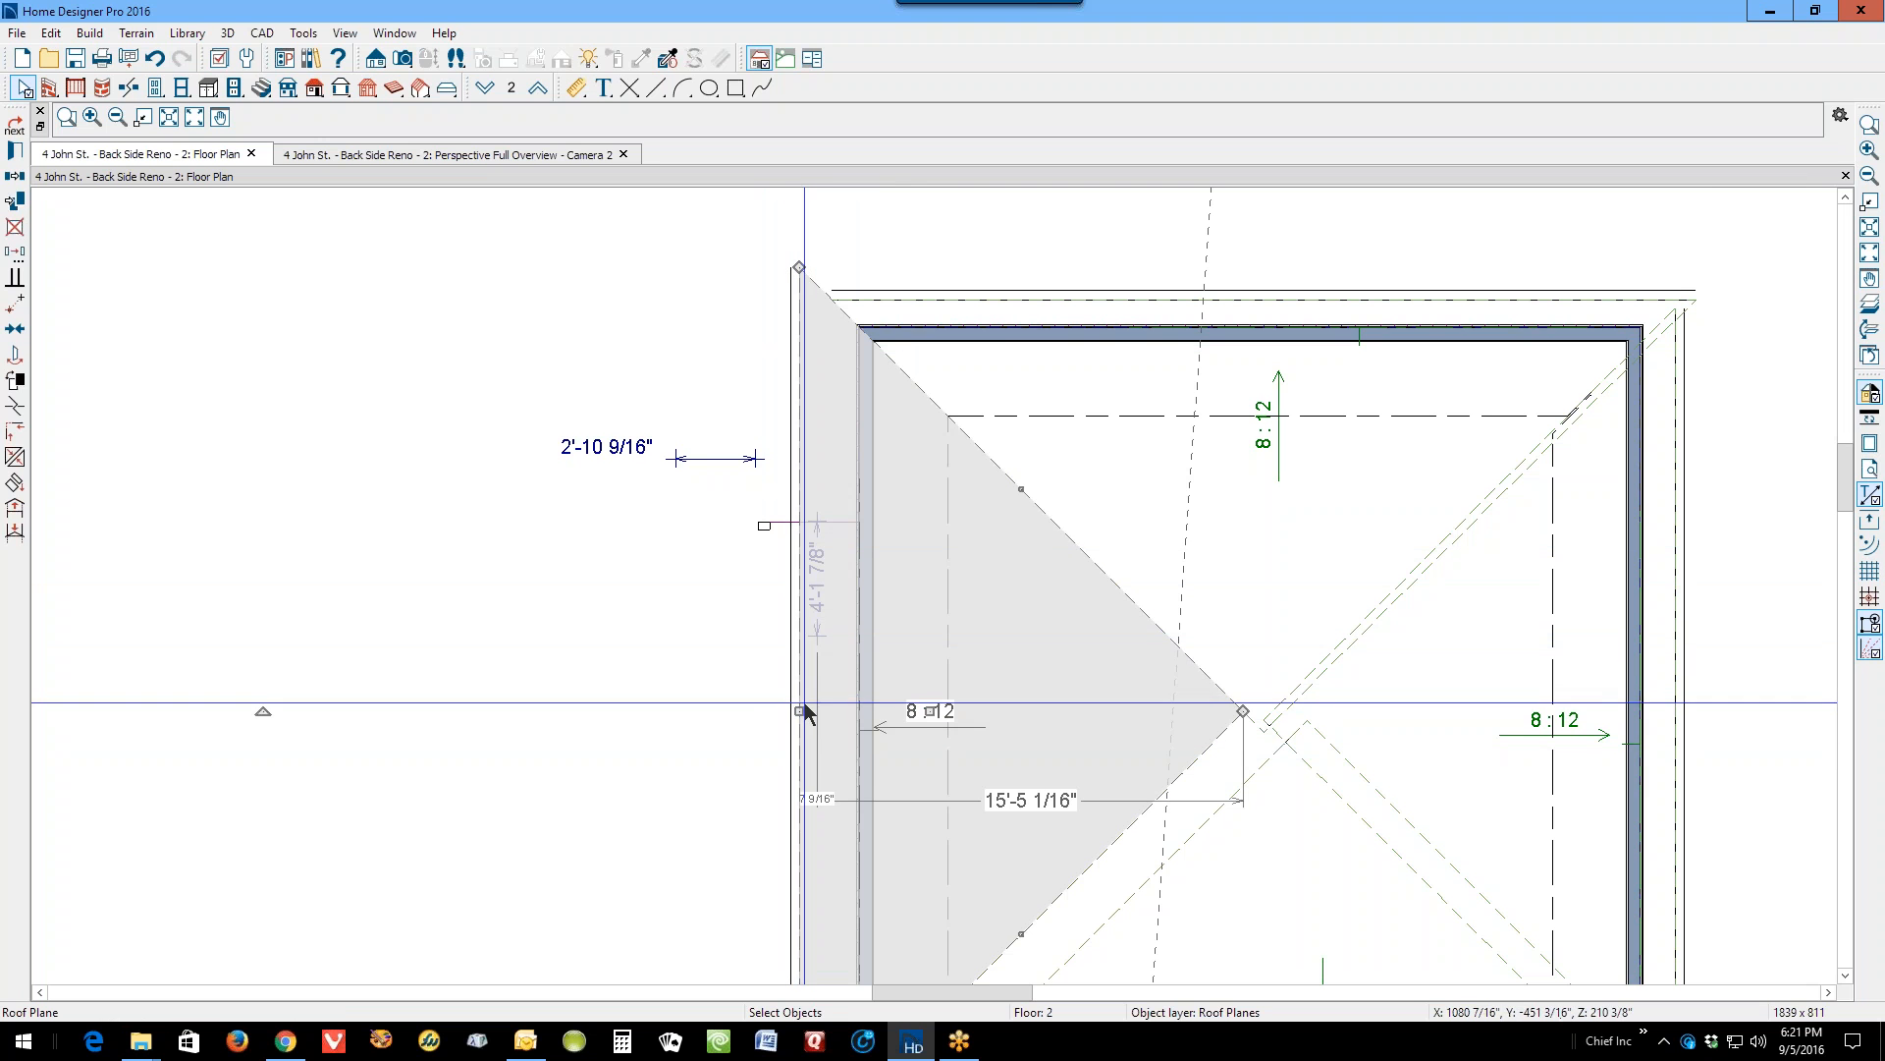
drag(799, 711, 821, 303)
key(Escape)
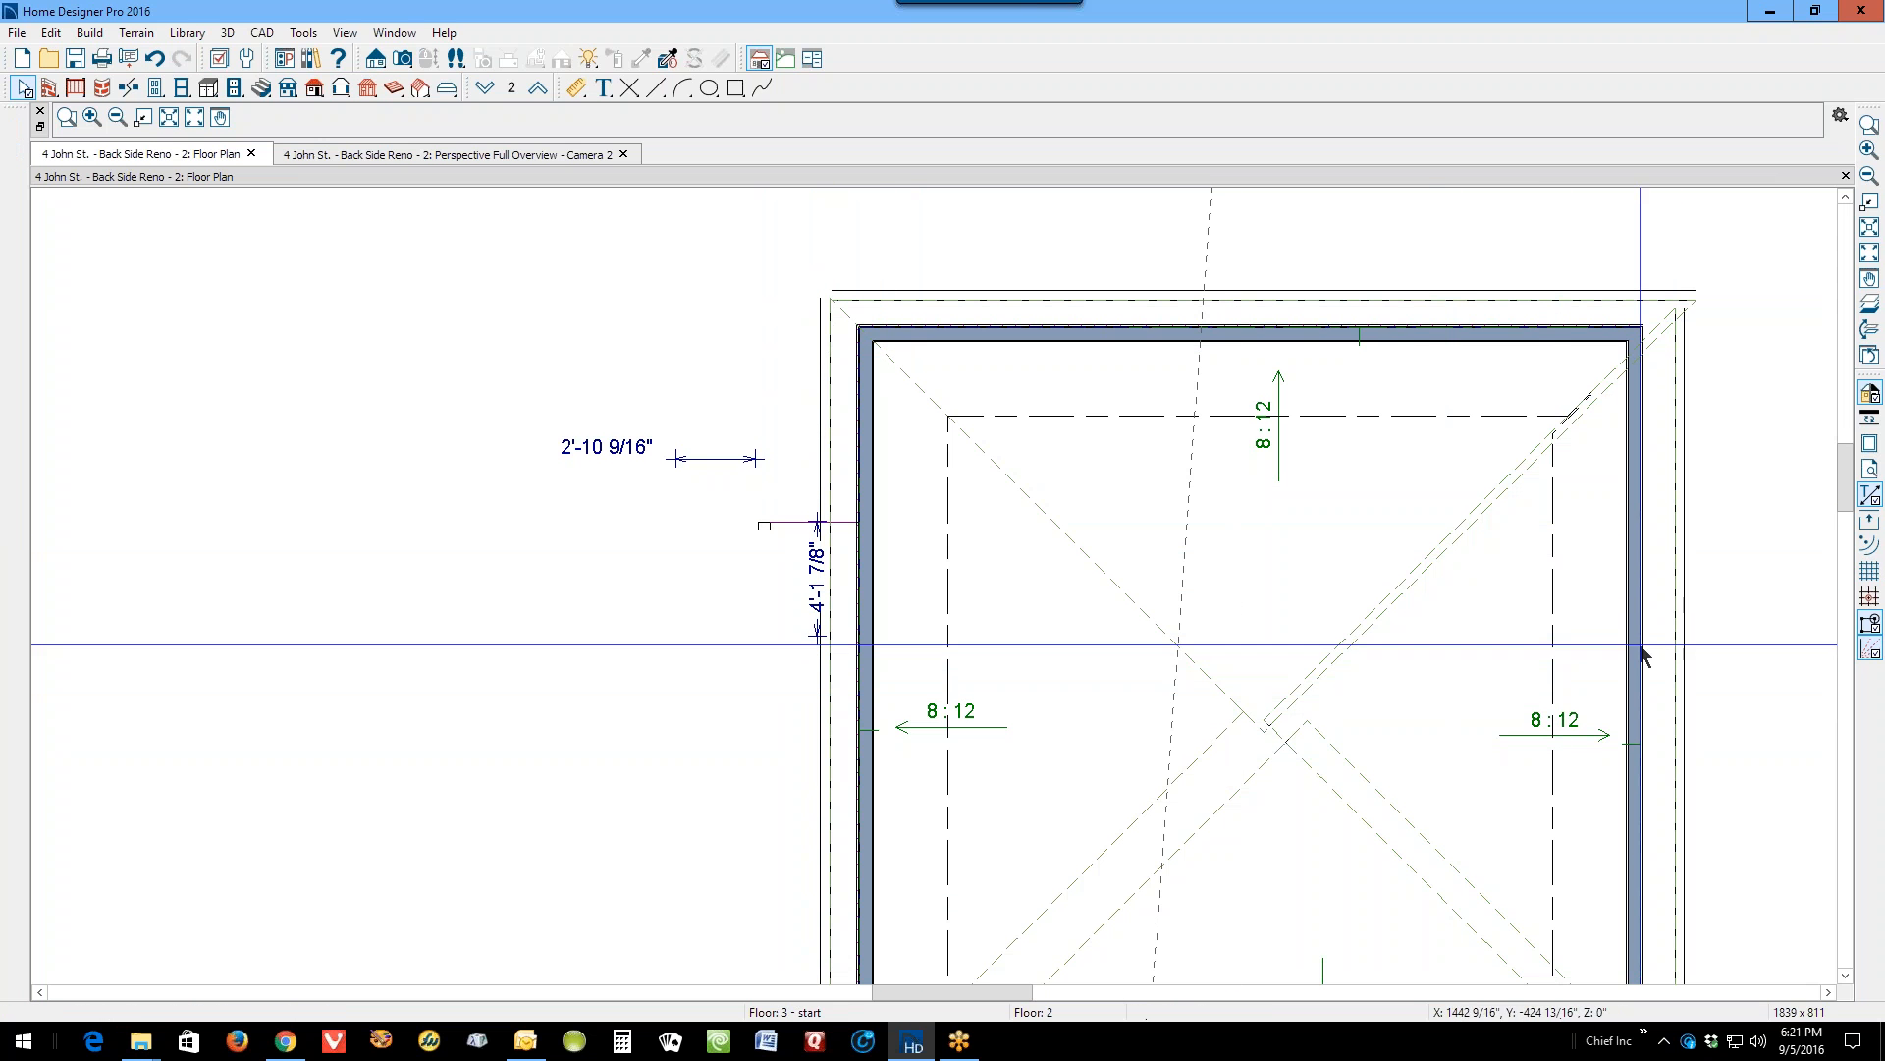
Step: Join the upper roof plane's right-hand diagonal hip edge with the right-hand roof plane on floor 2
right_click(1428, 601)
key(Escape)
right_click(1423, 590)
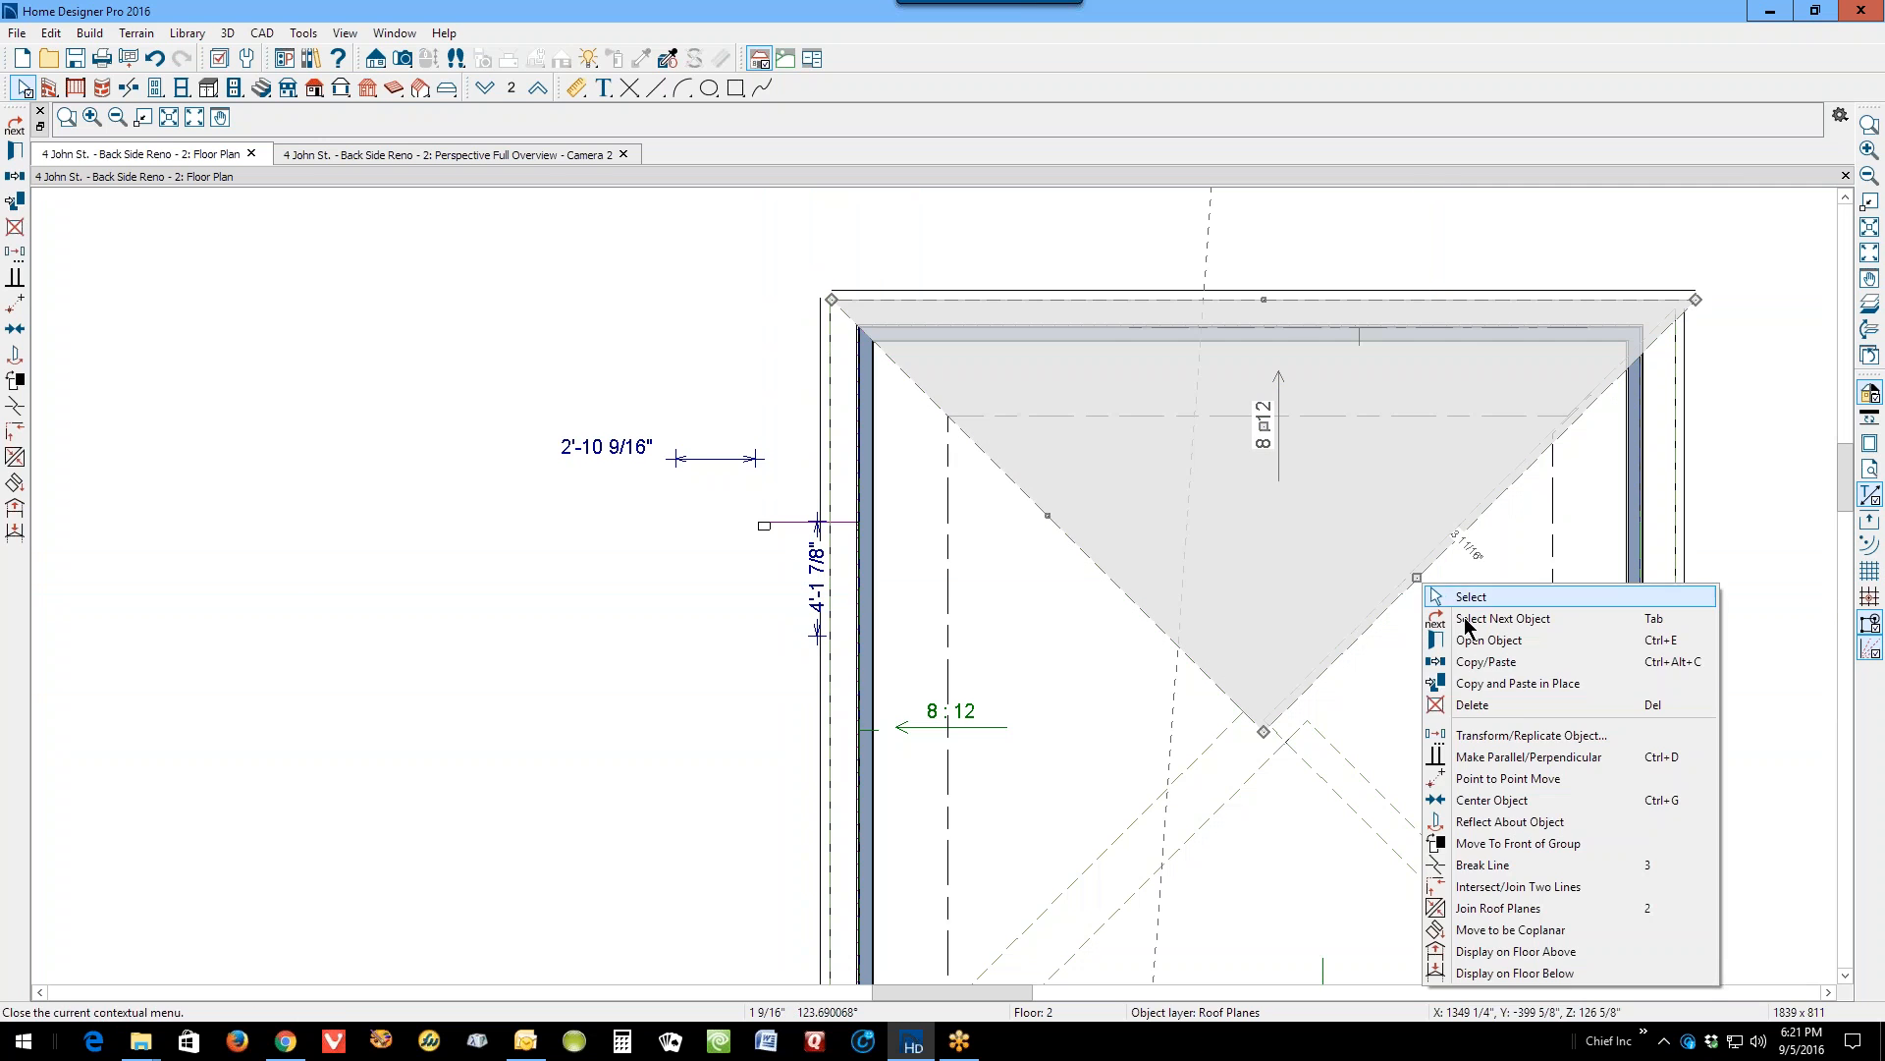
click(1497, 907)
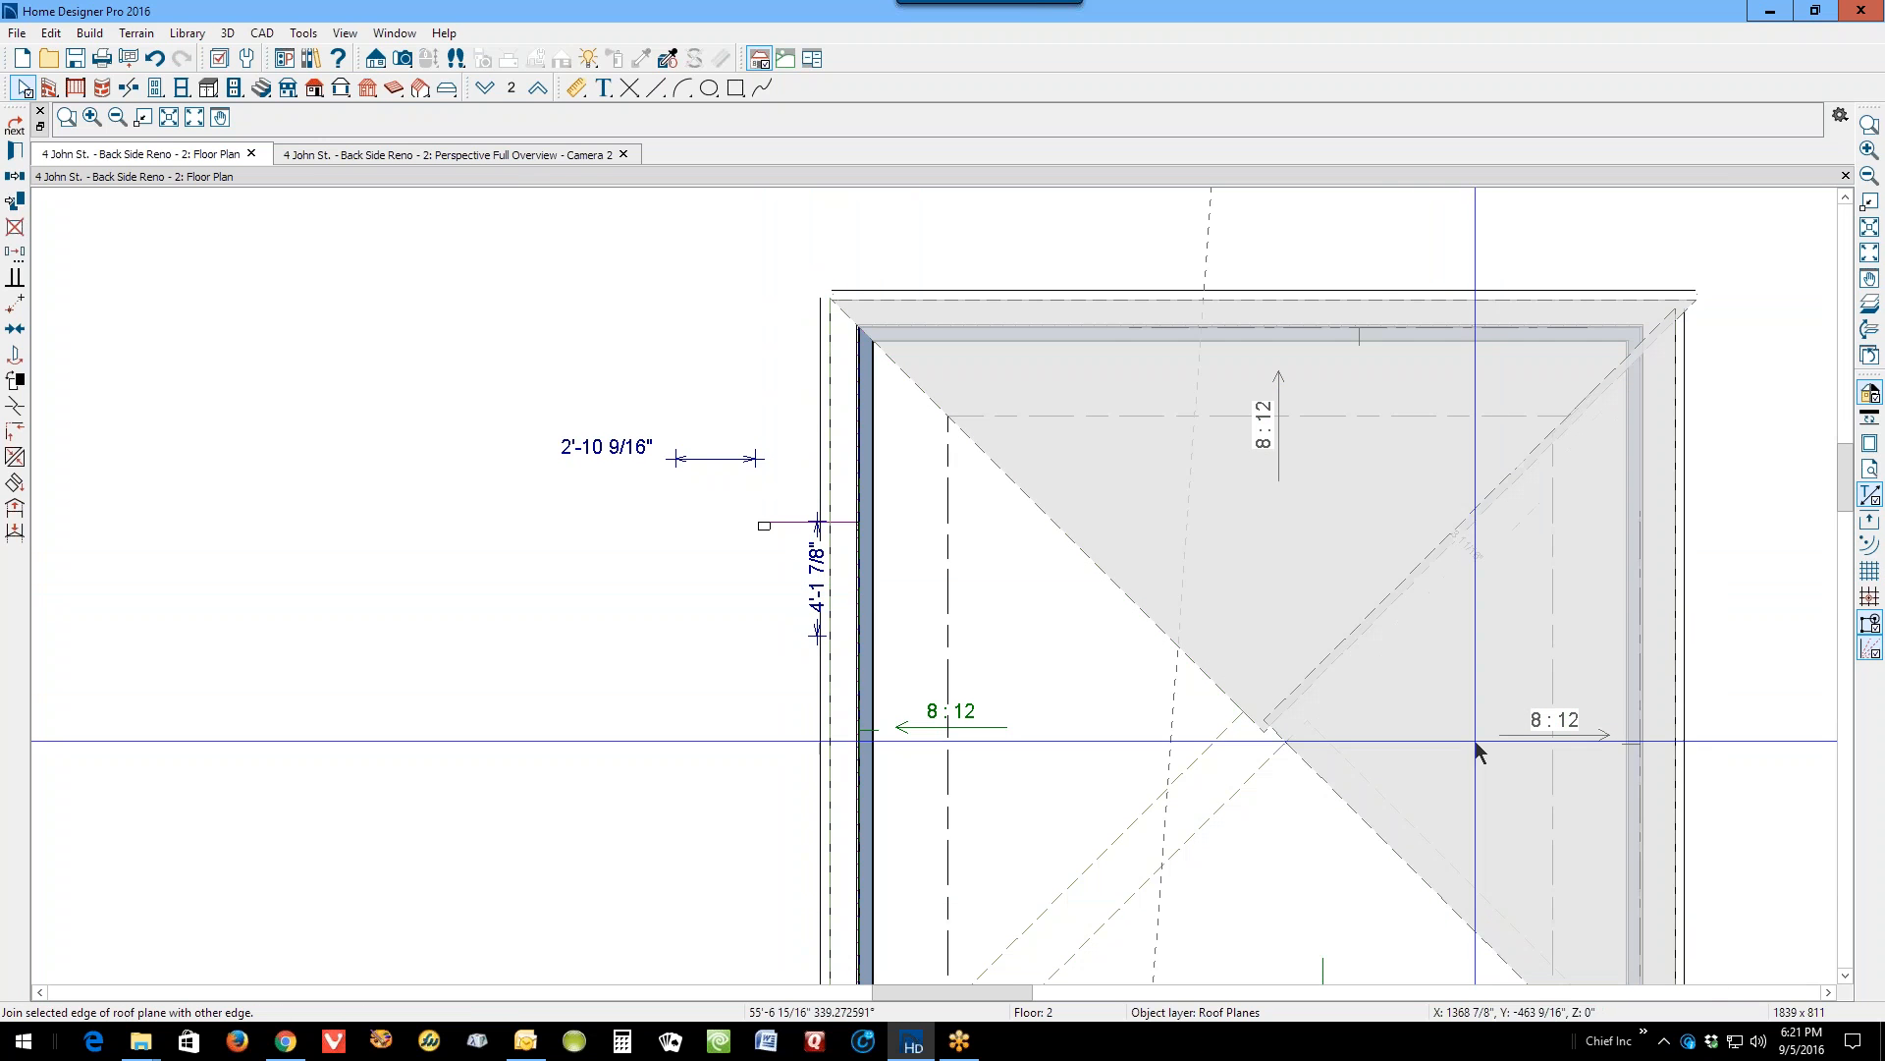
click(1375, 605)
scroll(1431, 534, down, 3)
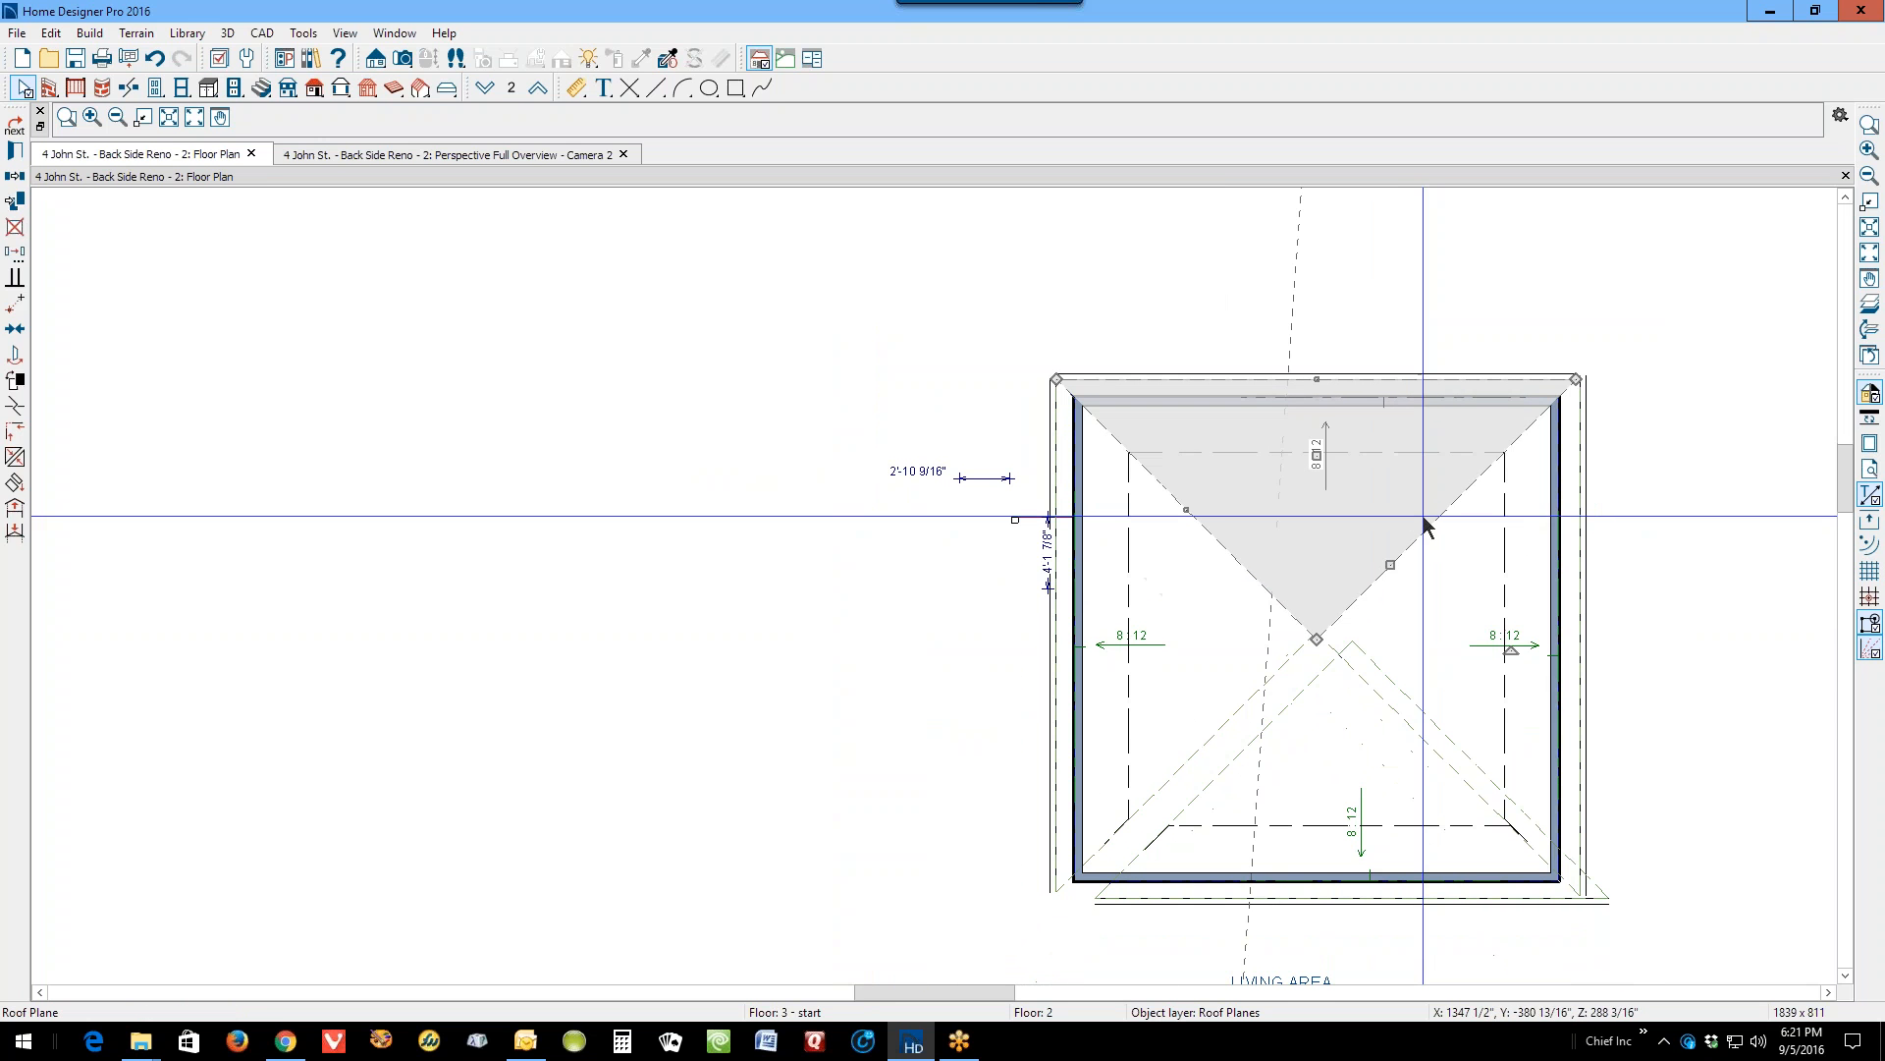
key(Escape)
Step: Join the lower roof plane's right-hand diagonal hip edge with the right-hand roof plane on floor 2
right_click(1444, 727)
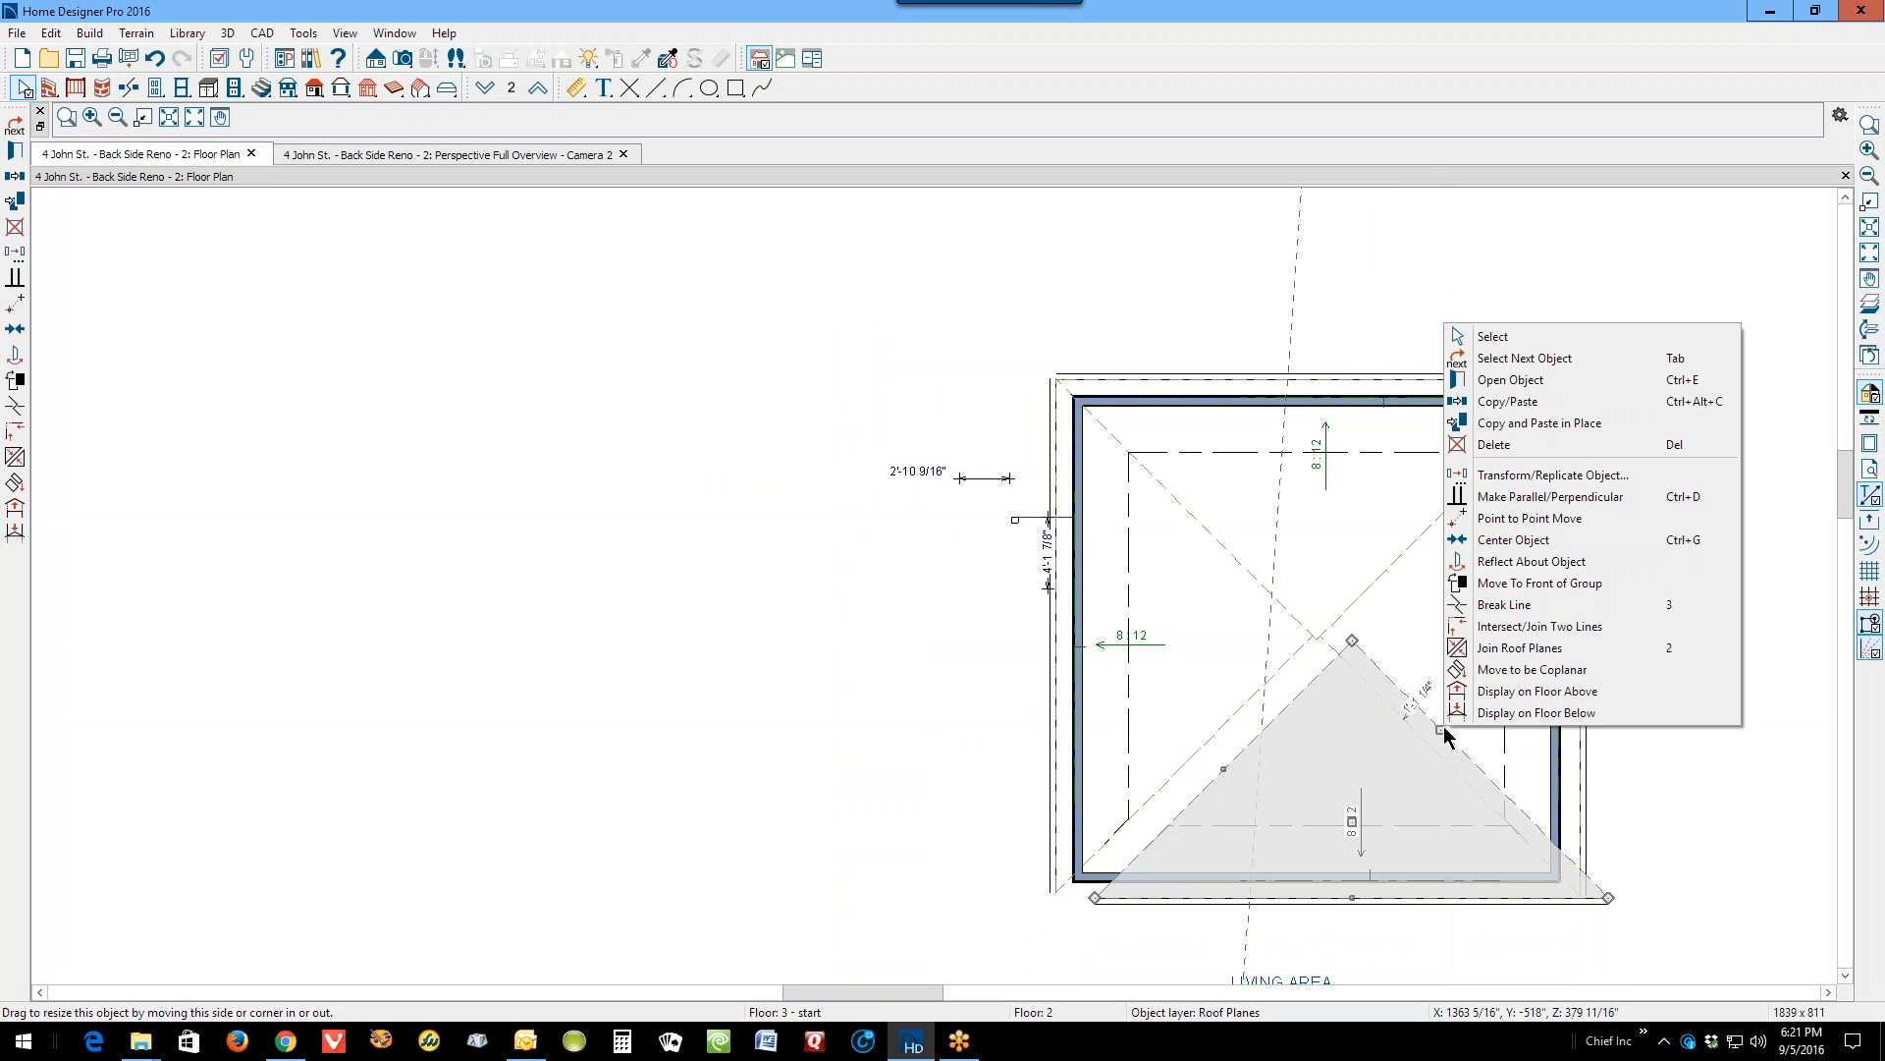
click(1498, 647)
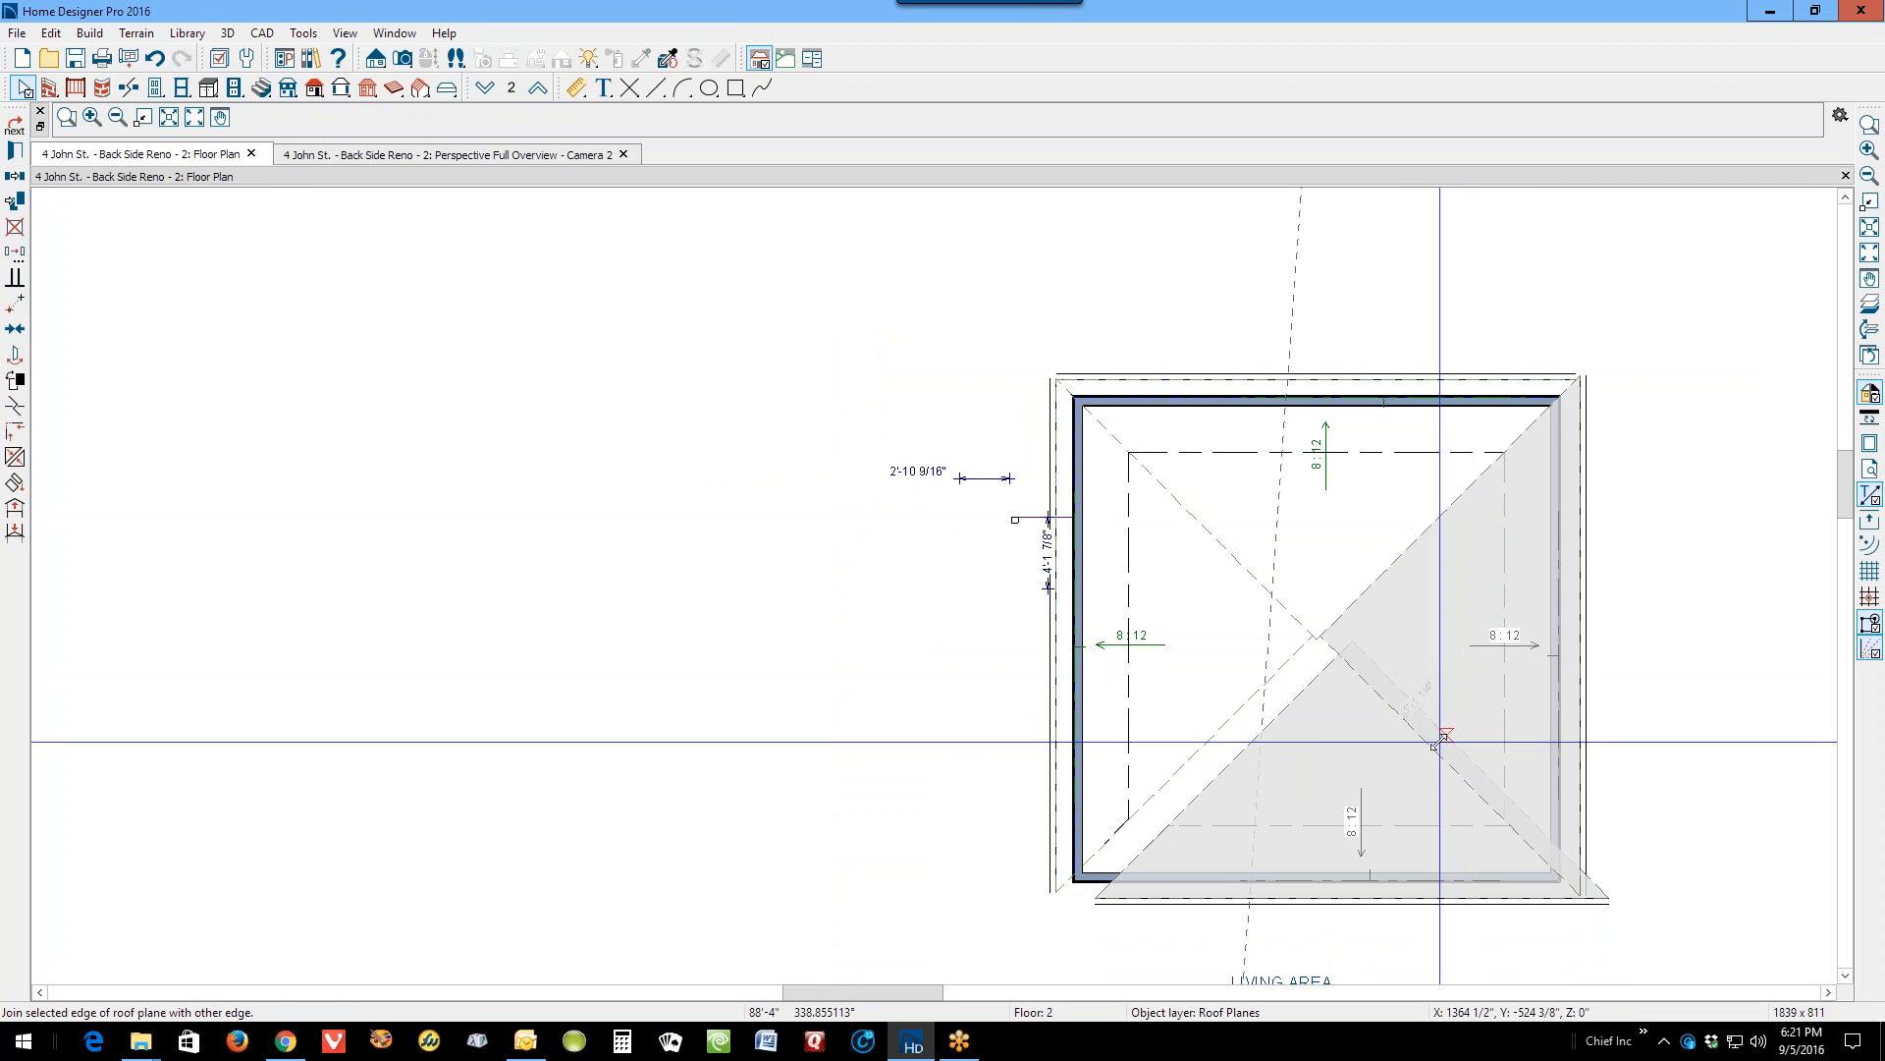
click(1436, 744)
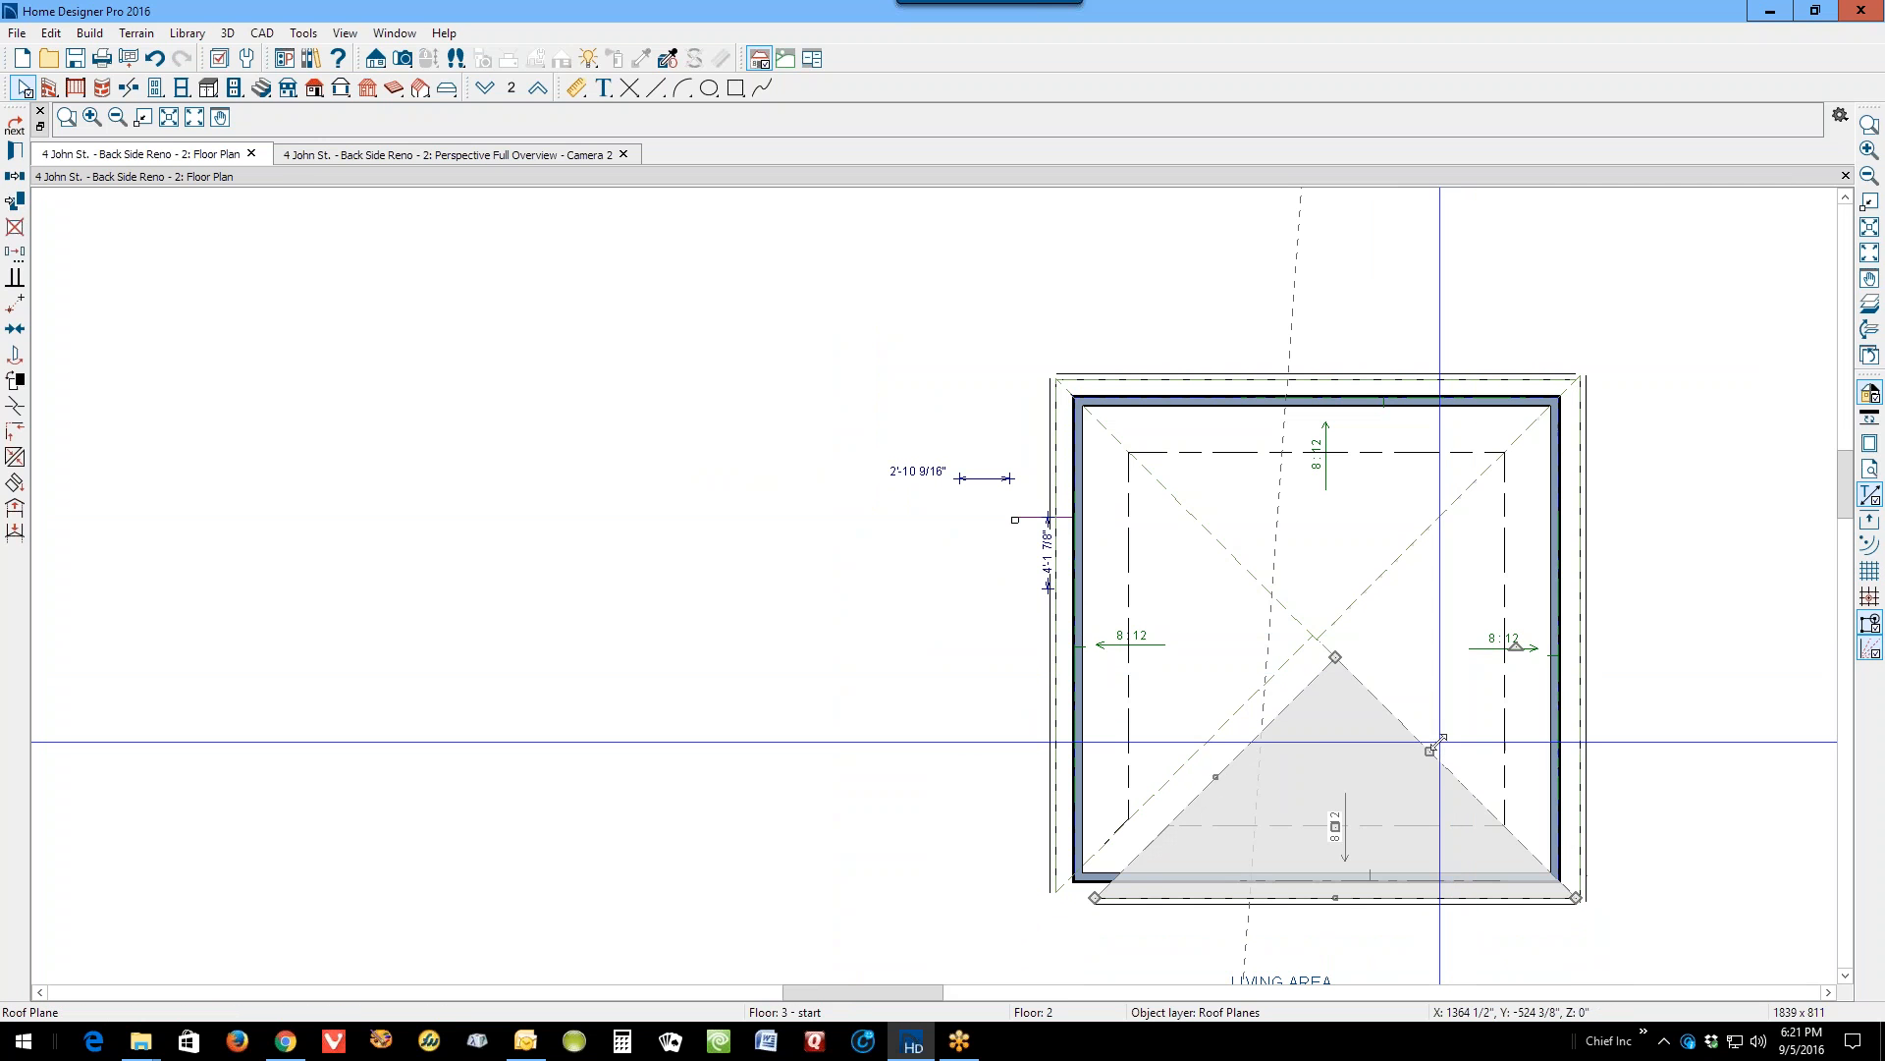
Step: Join the lower roof plane's left-hand diagonal hip edge with the left-hand roof plane on floor 2
right_click(1286, 713)
key(Escape)
right_click(1286, 709)
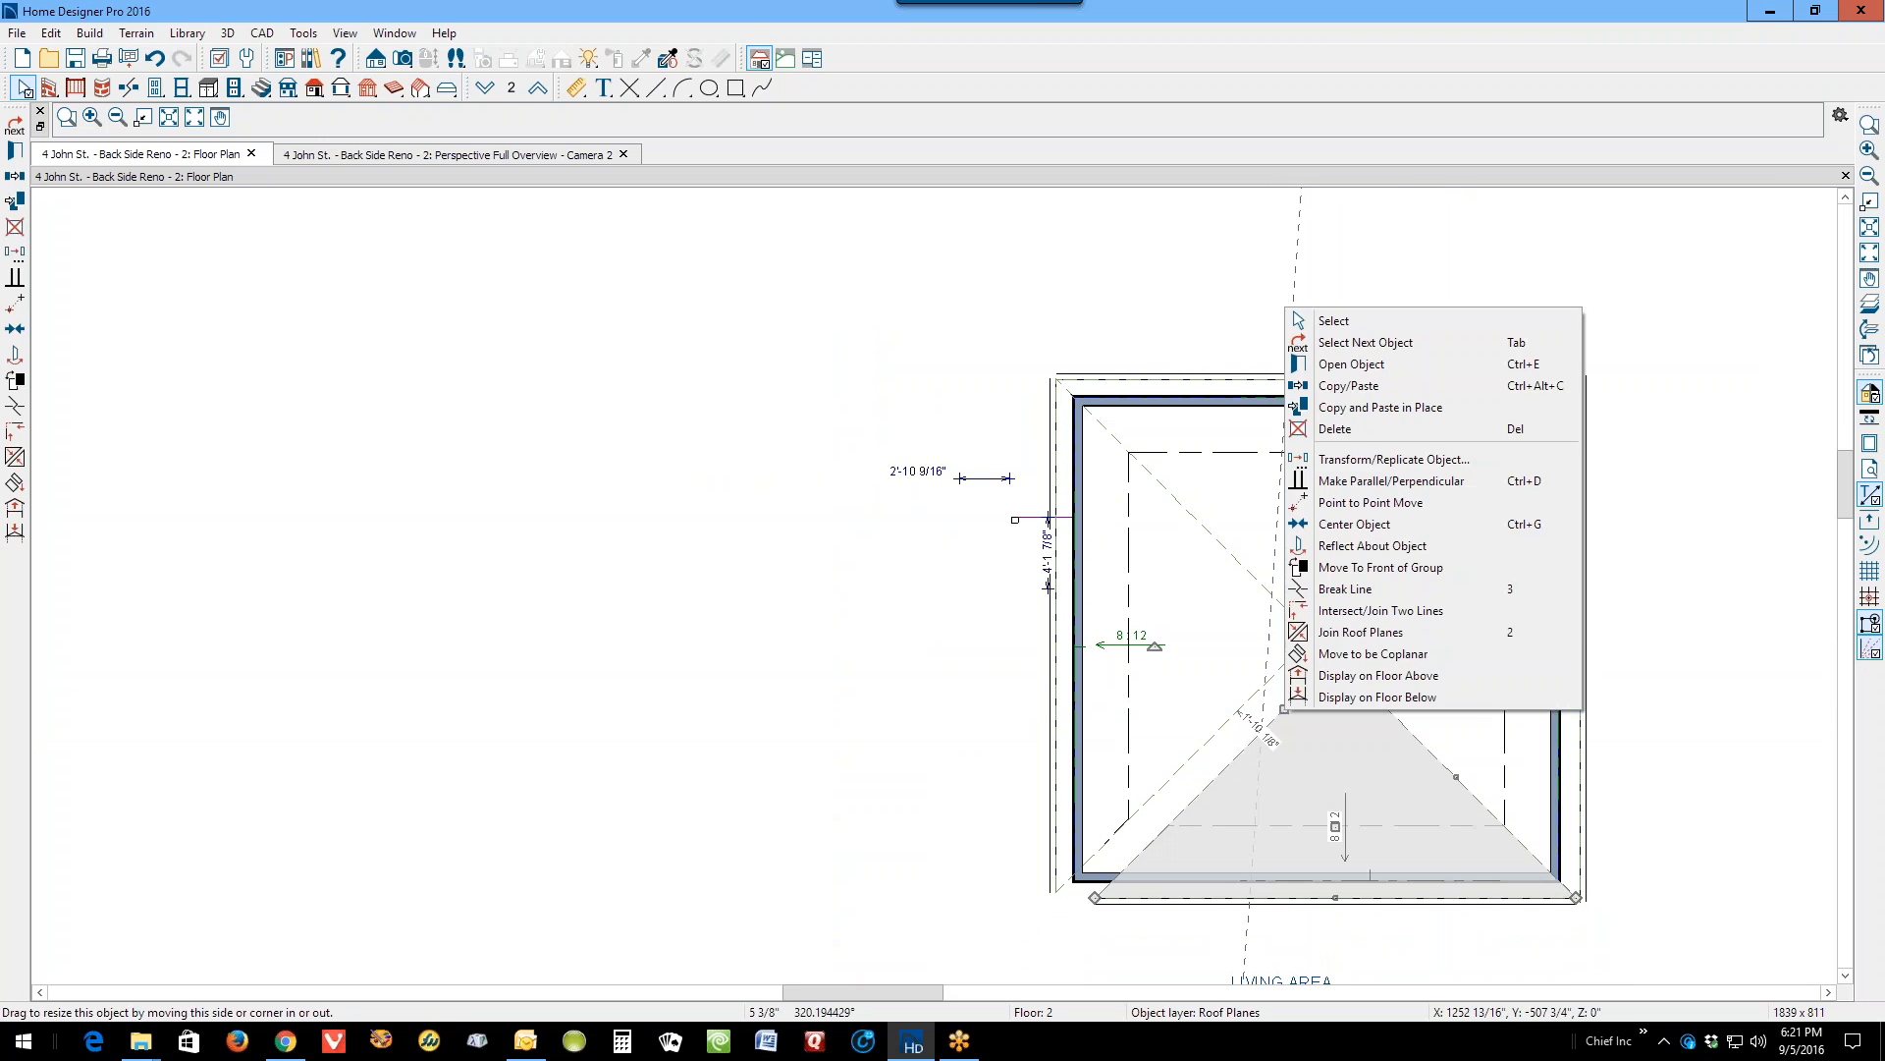
click(1350, 625)
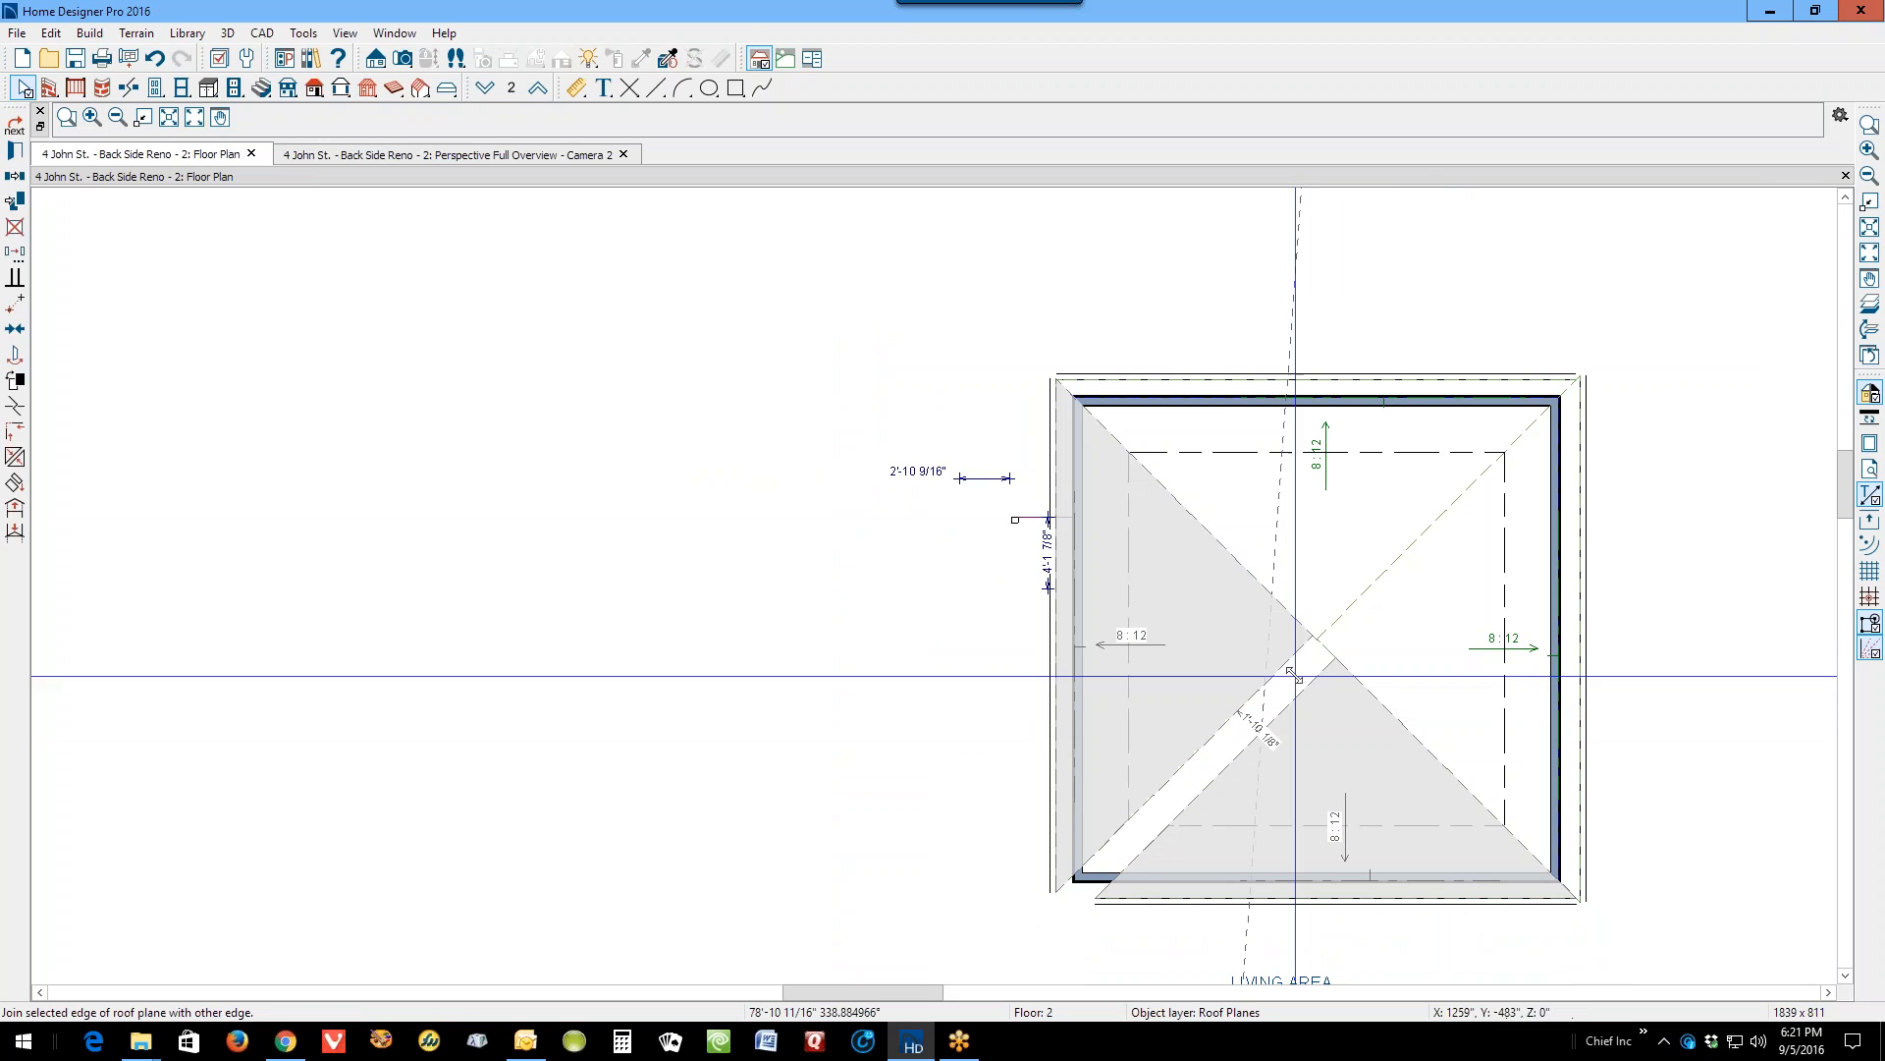
click(1229, 737)
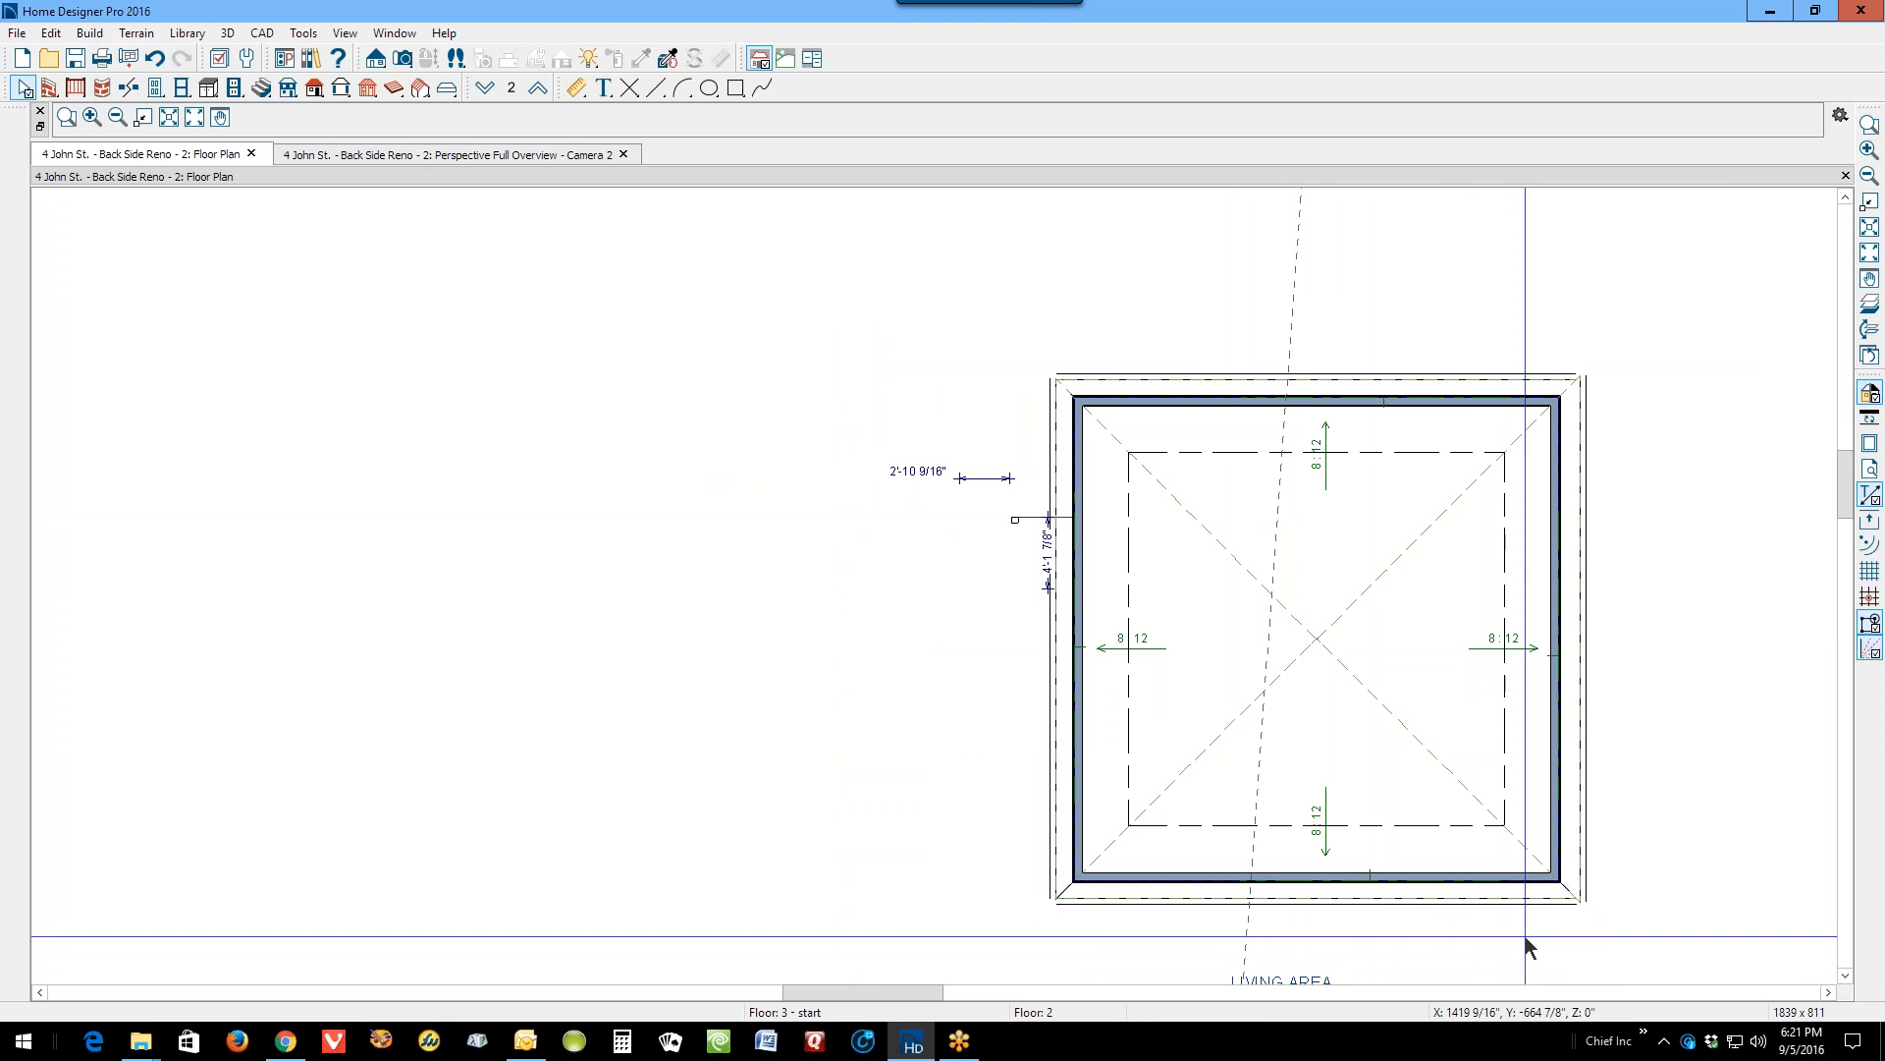
Step: Examine the specifications of all four floor 2 roof planes, comparing their heights and overhangs from the baseline
double_click(1476, 901)
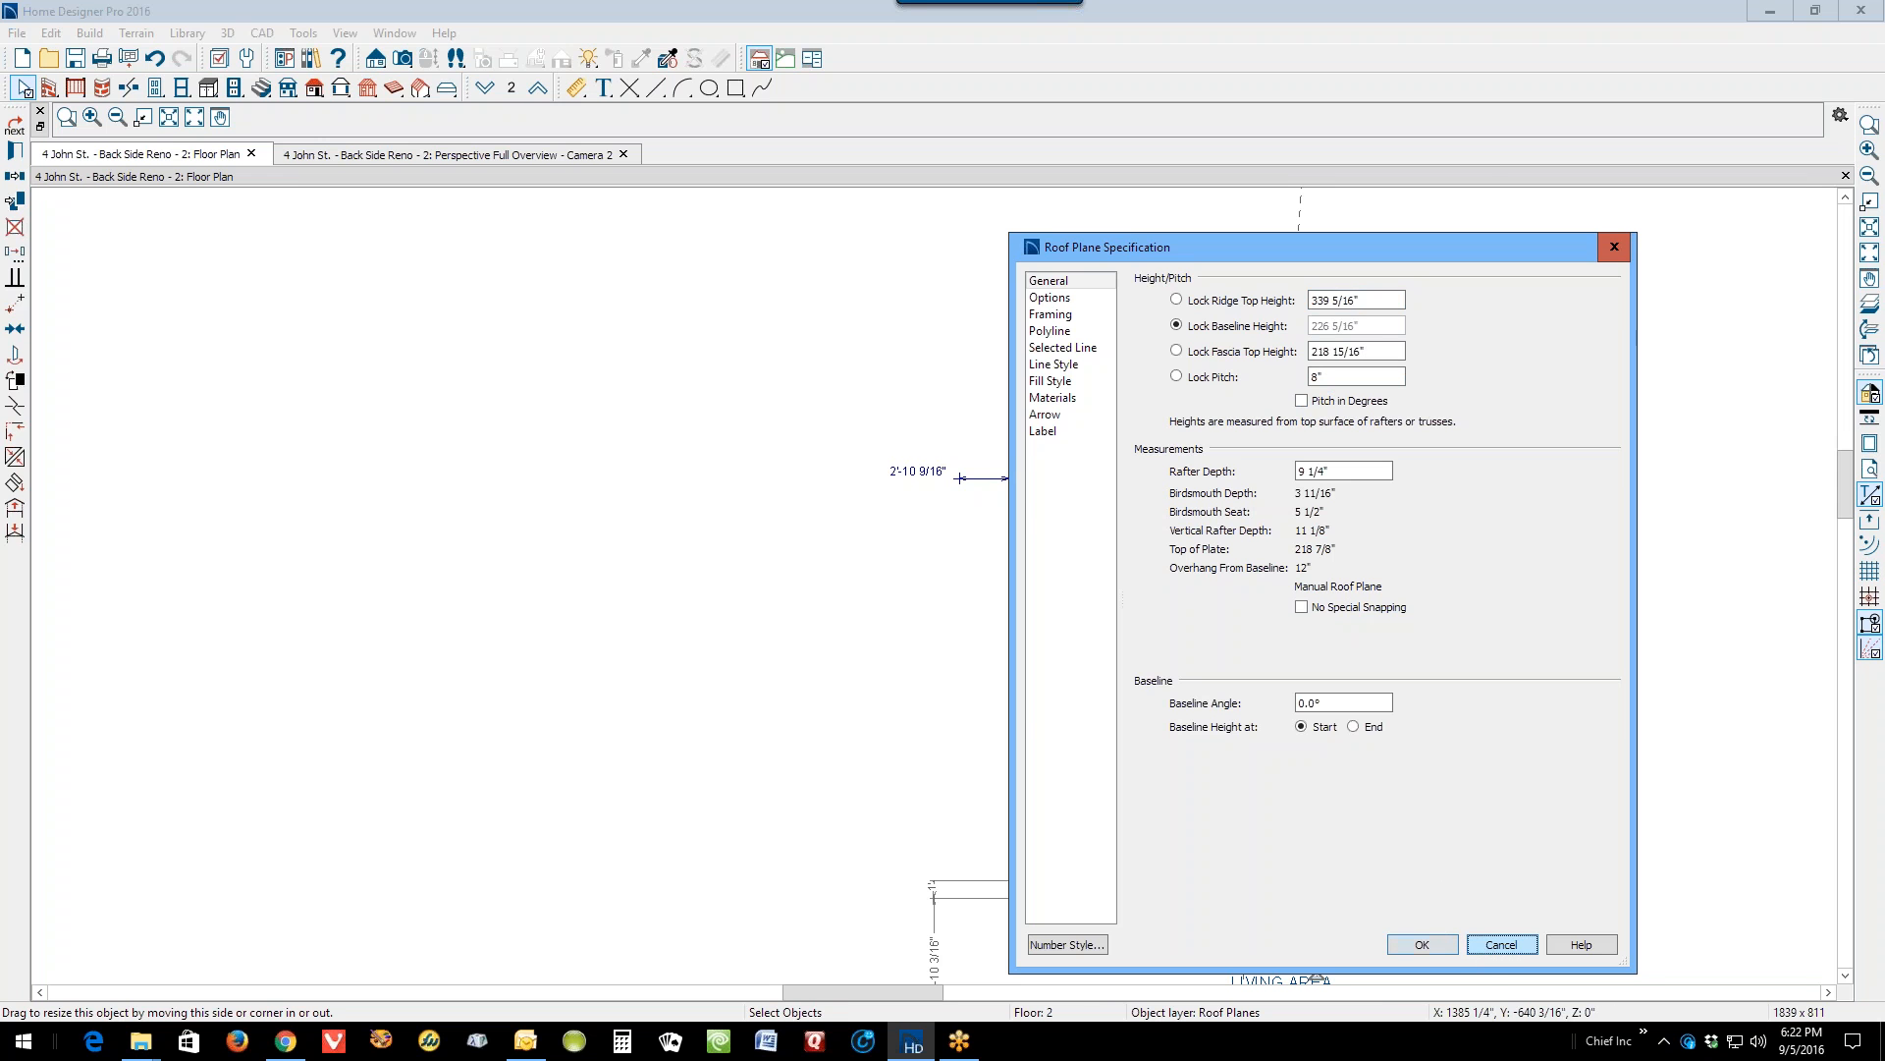
click(1500, 944)
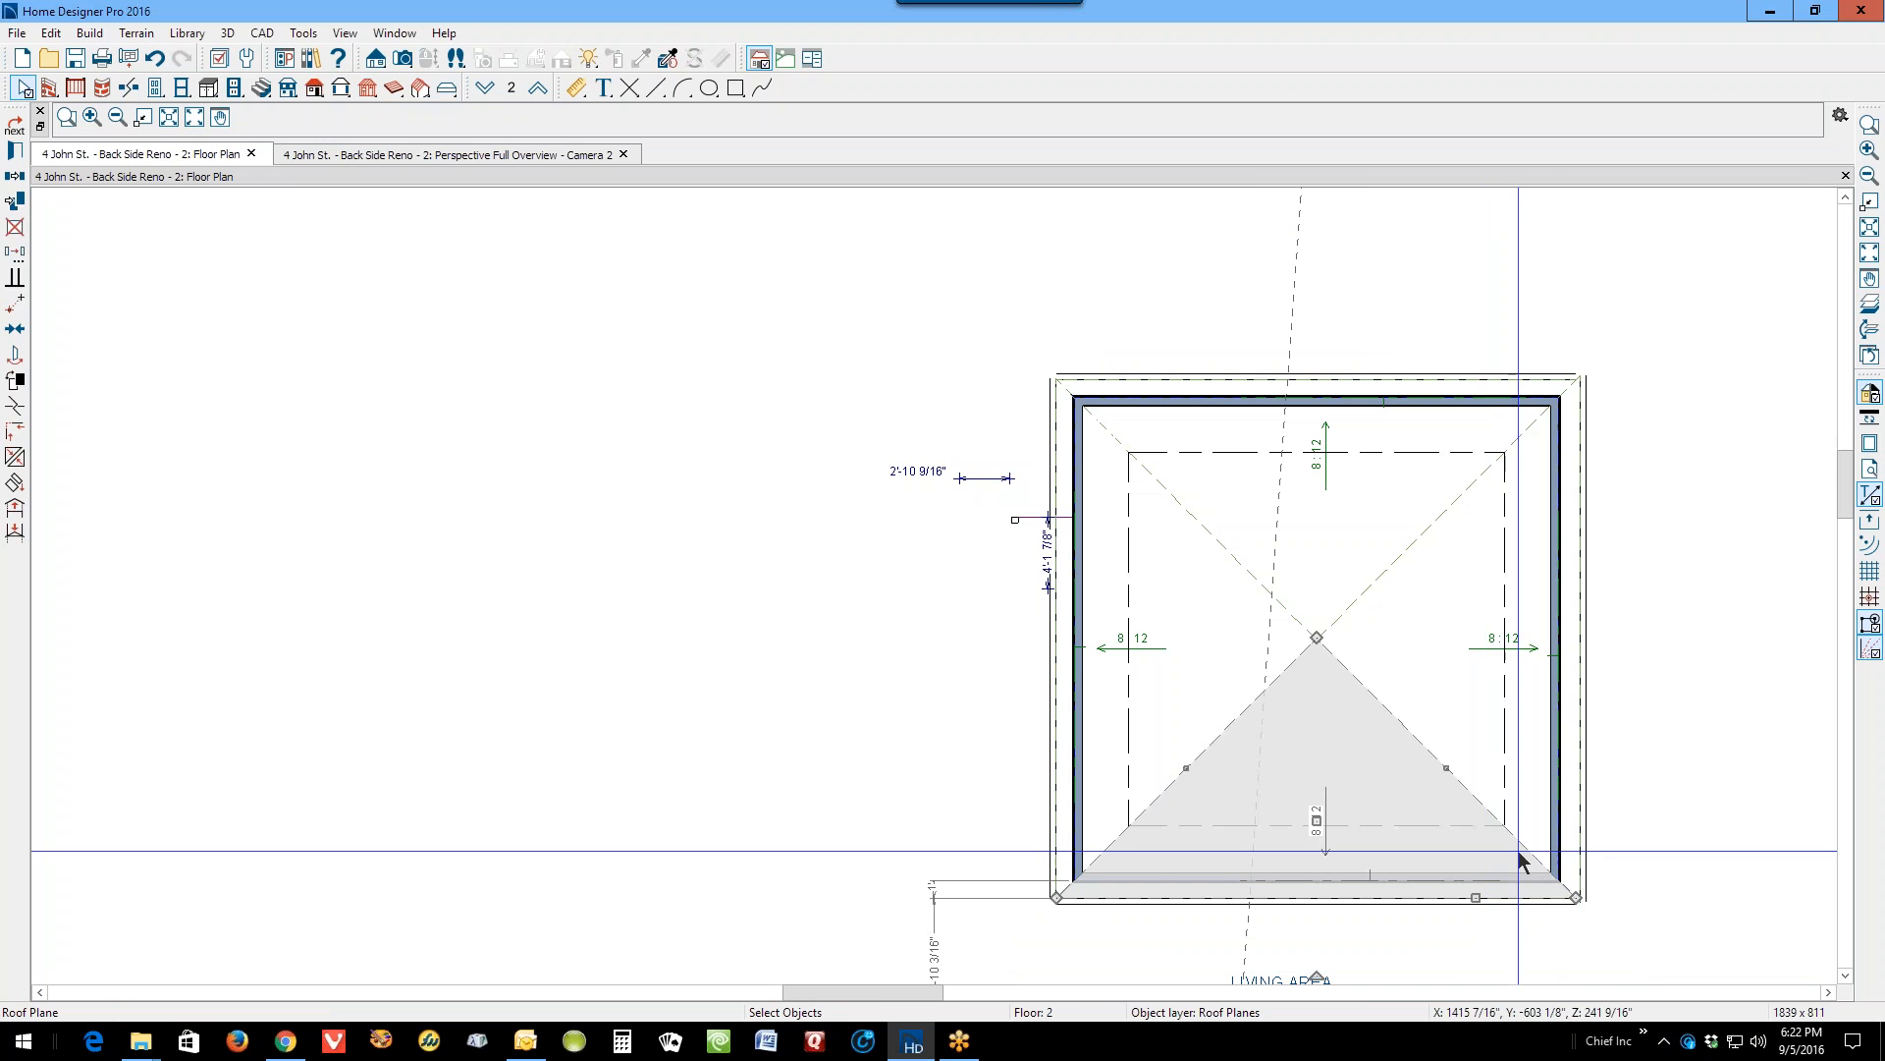
double_click(1591, 742)
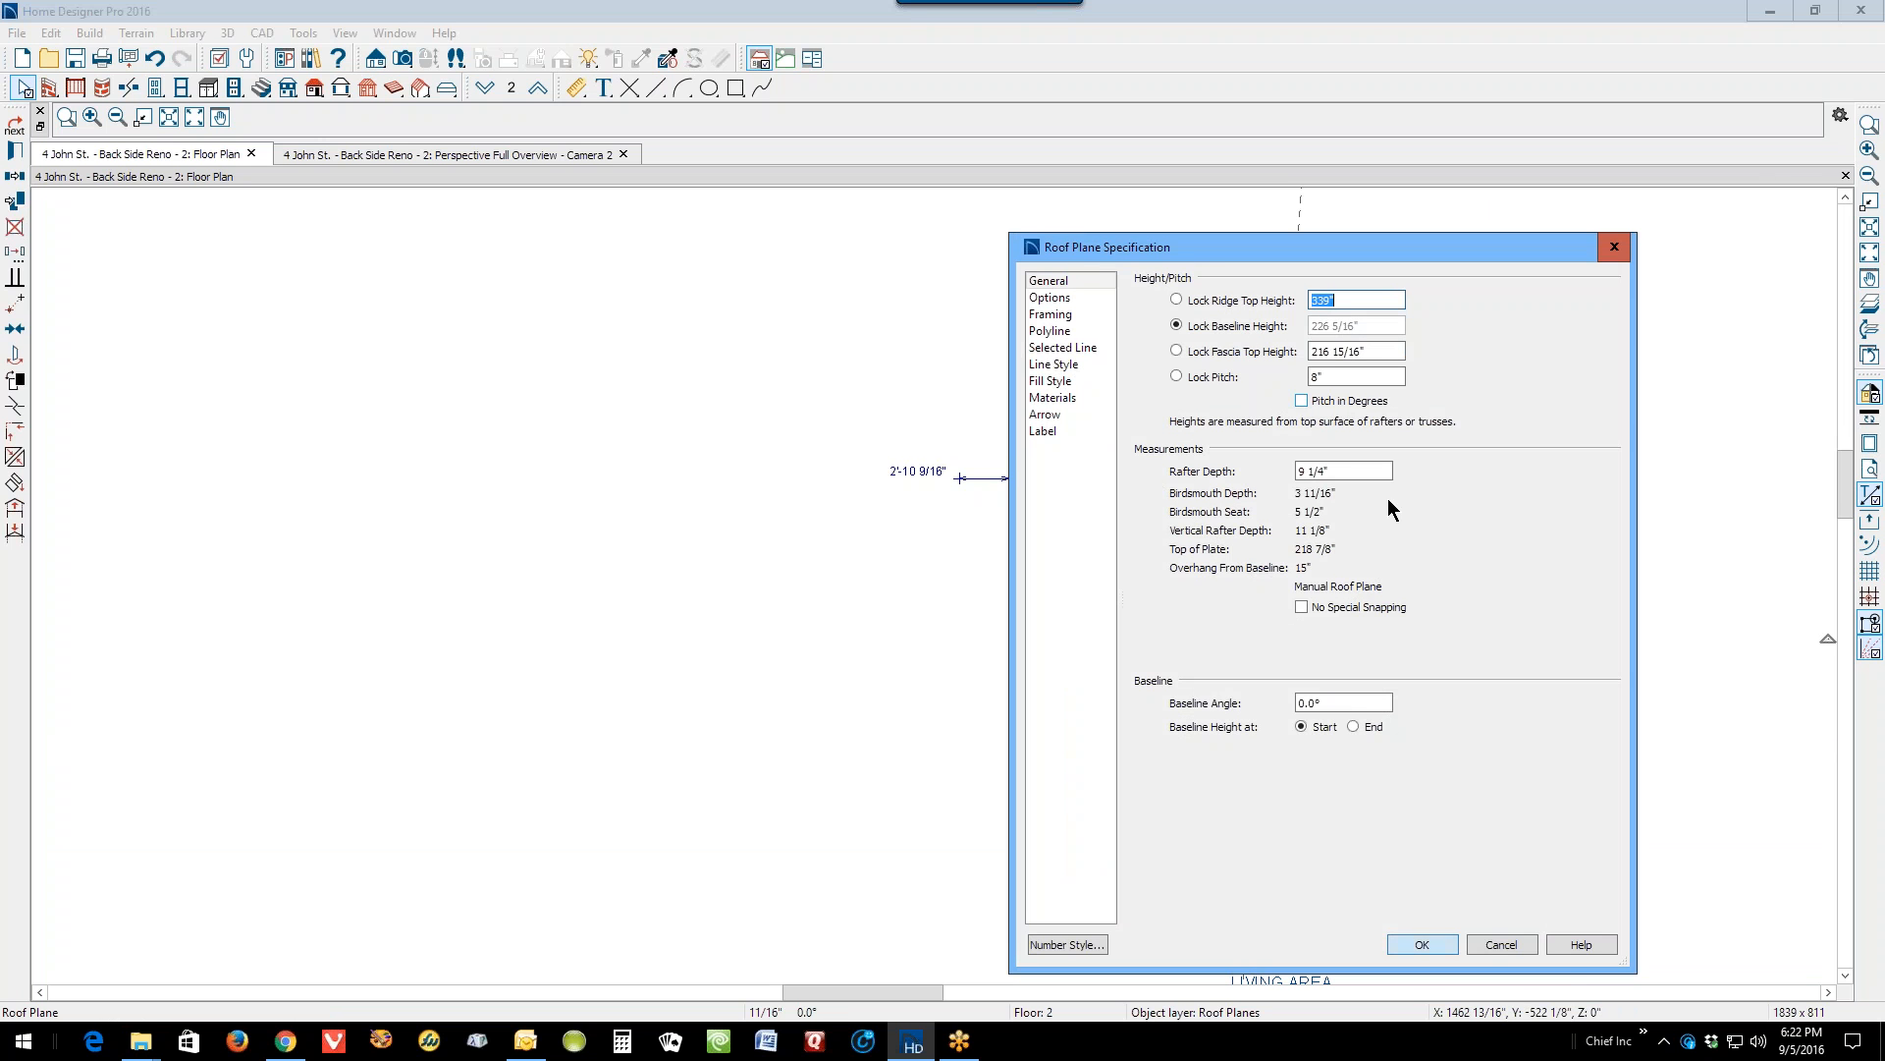
click(1502, 944)
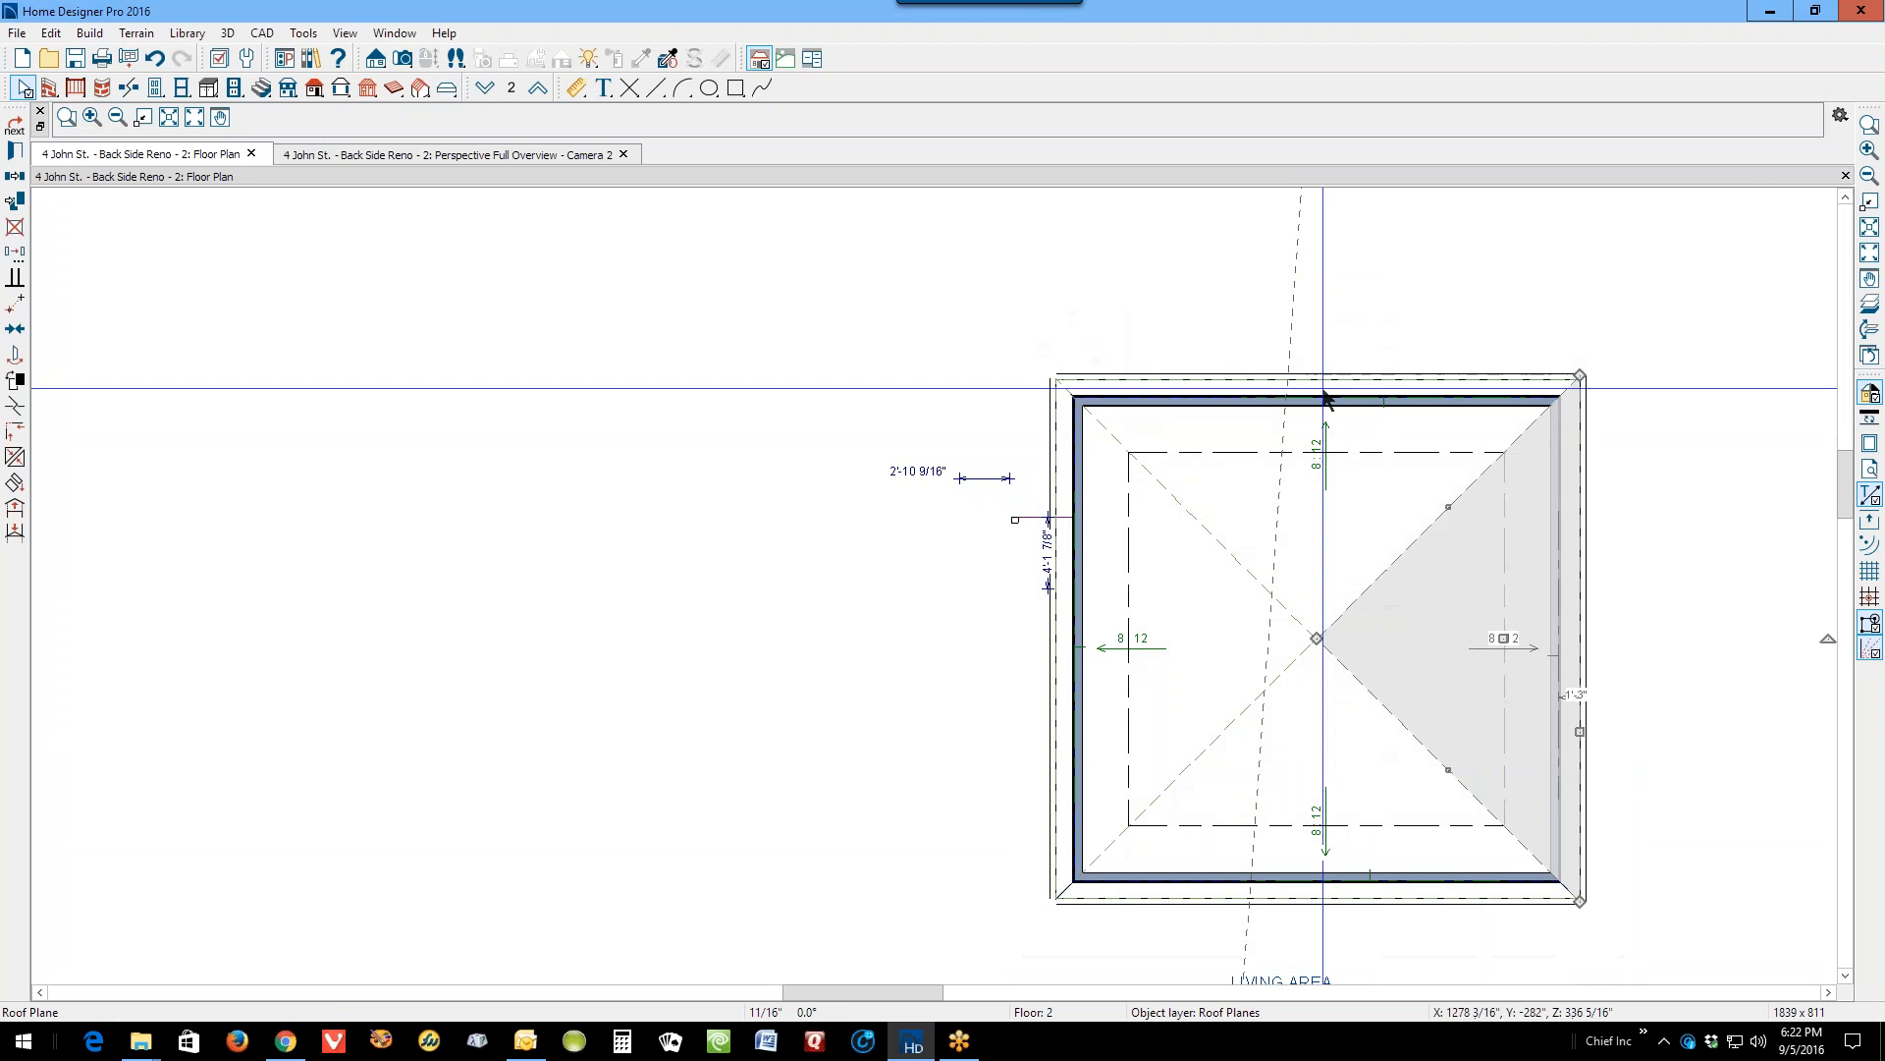
double_click(1359, 379)
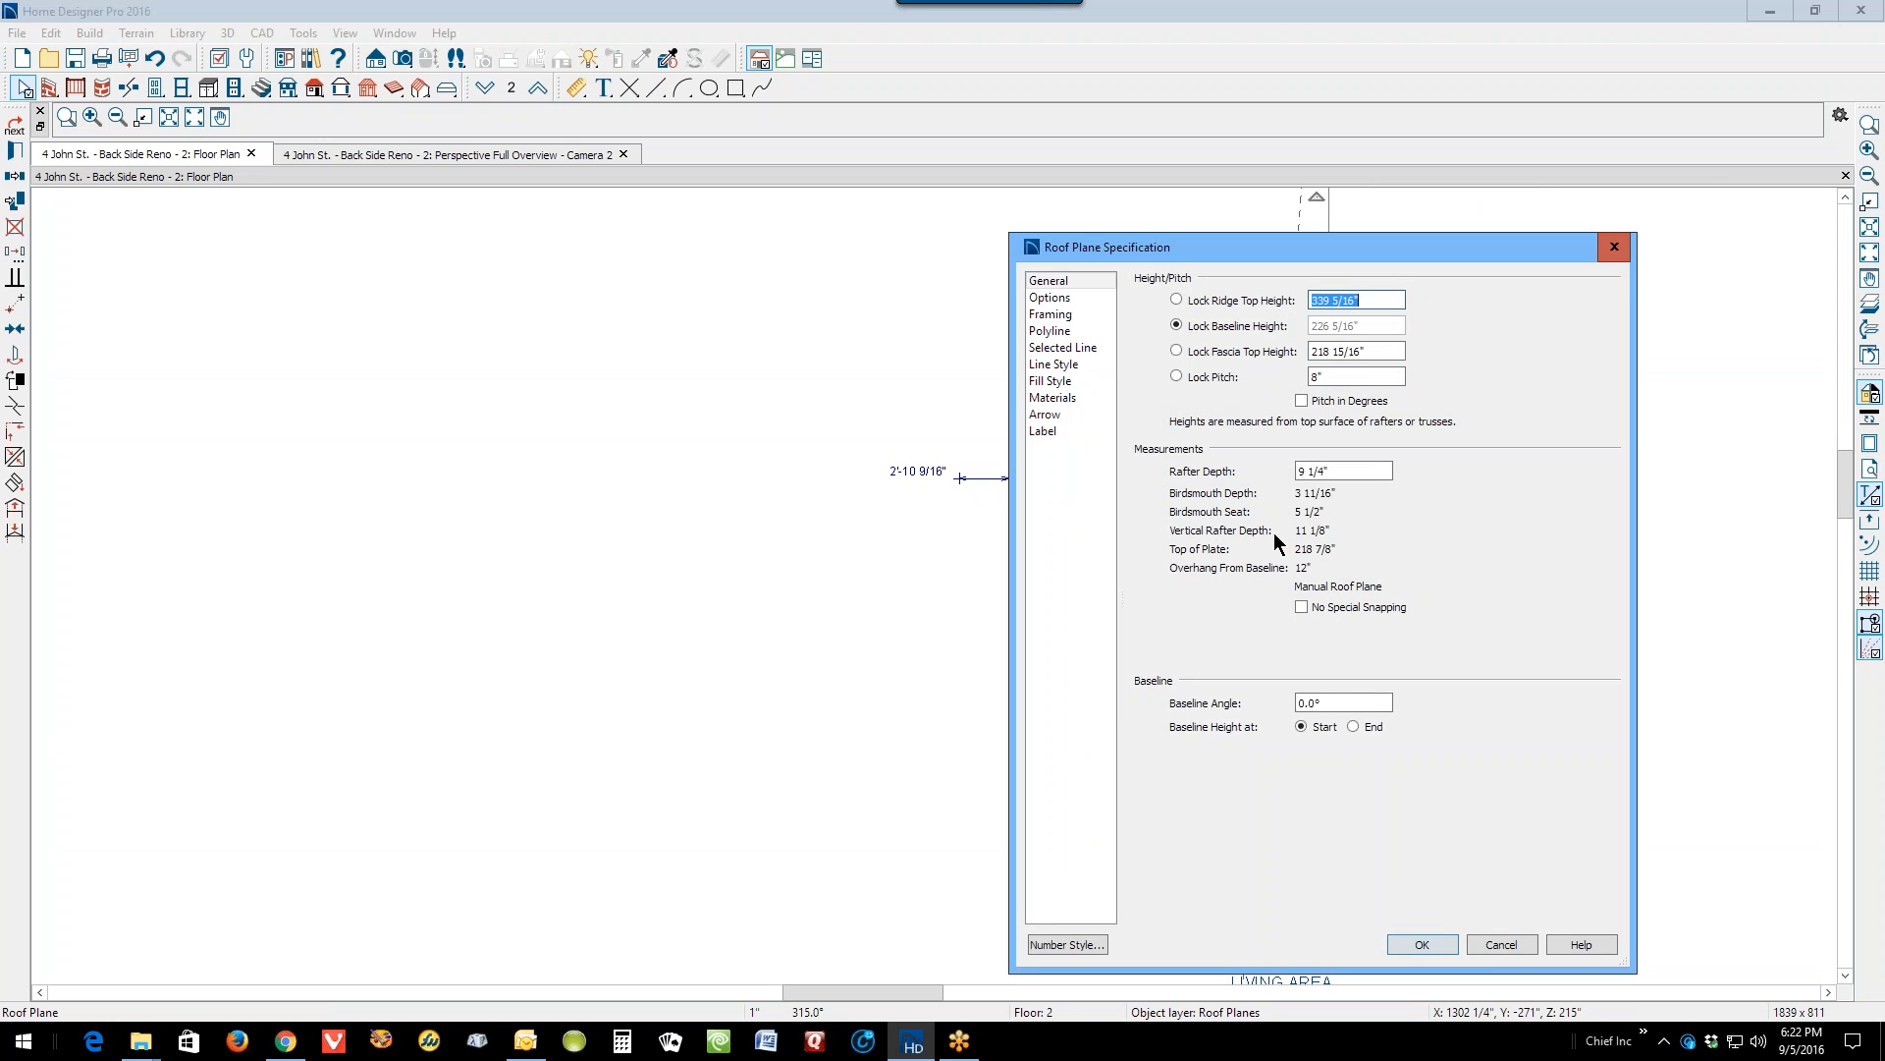
click(1490, 945)
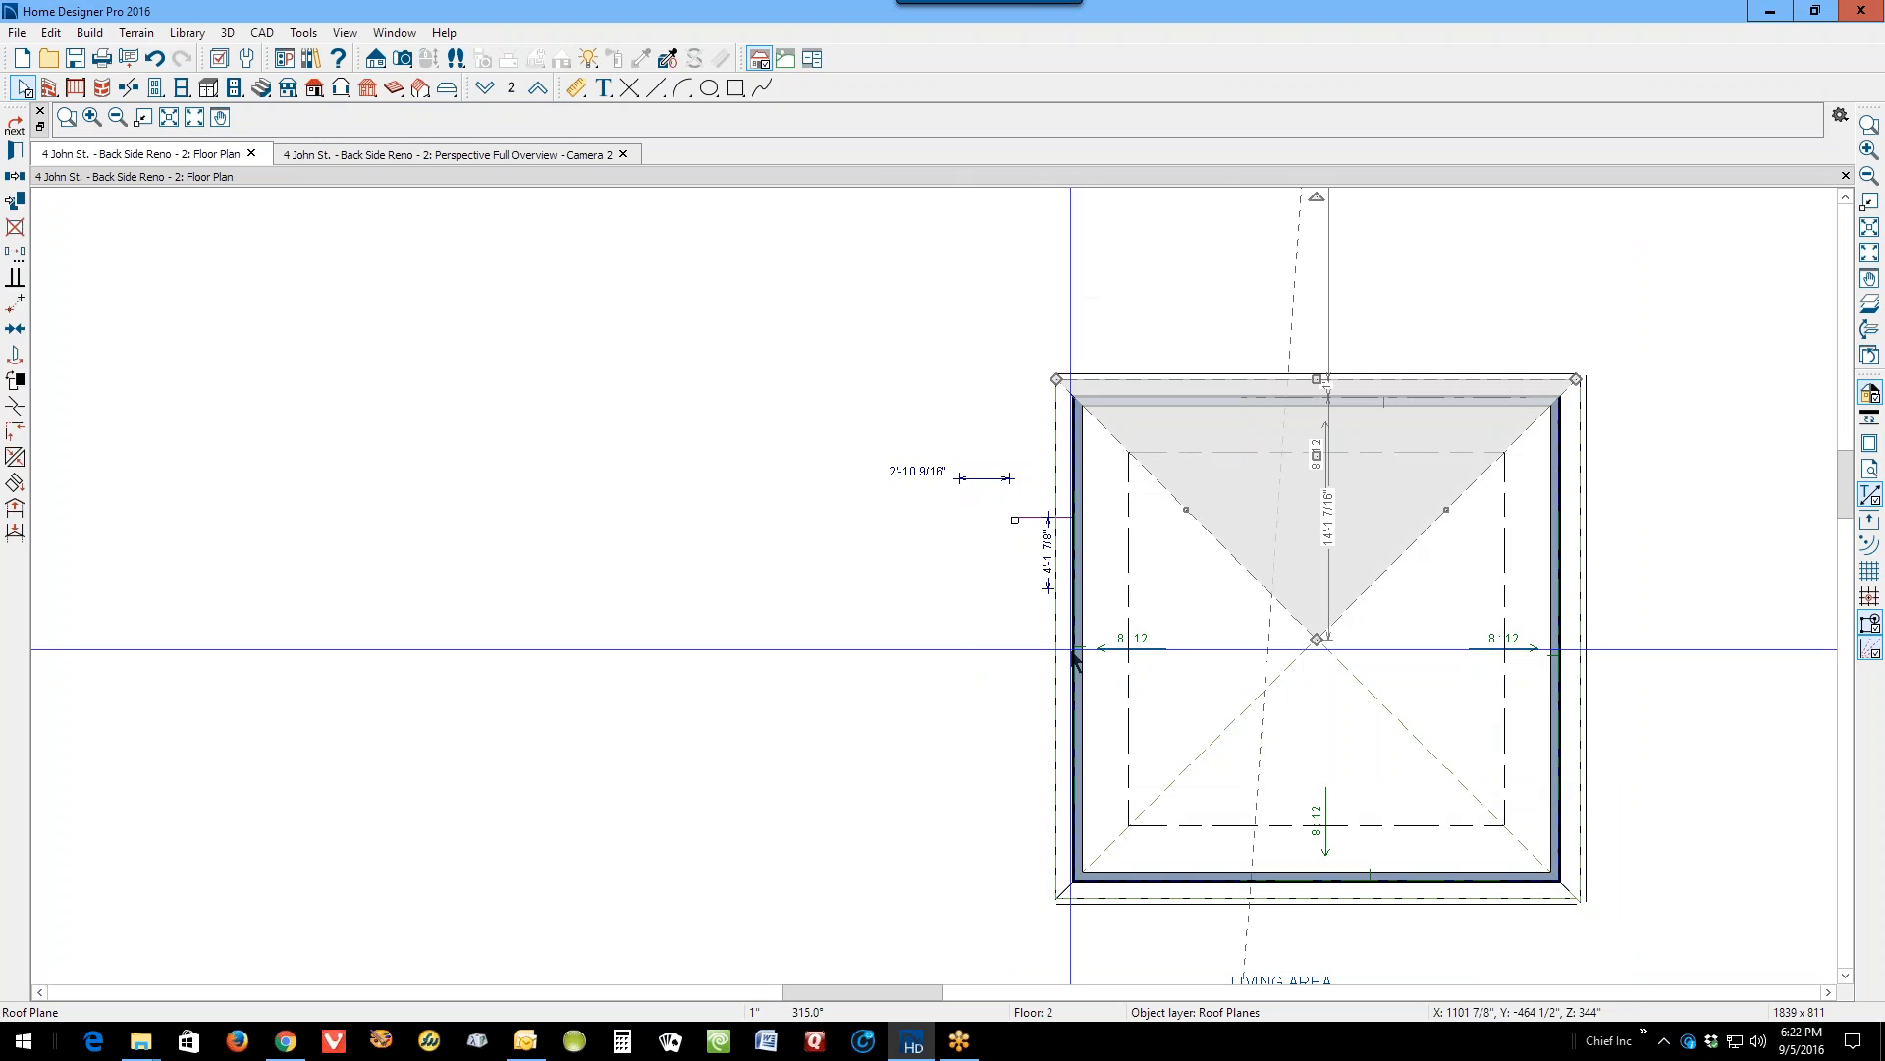
double_click(1056, 666)
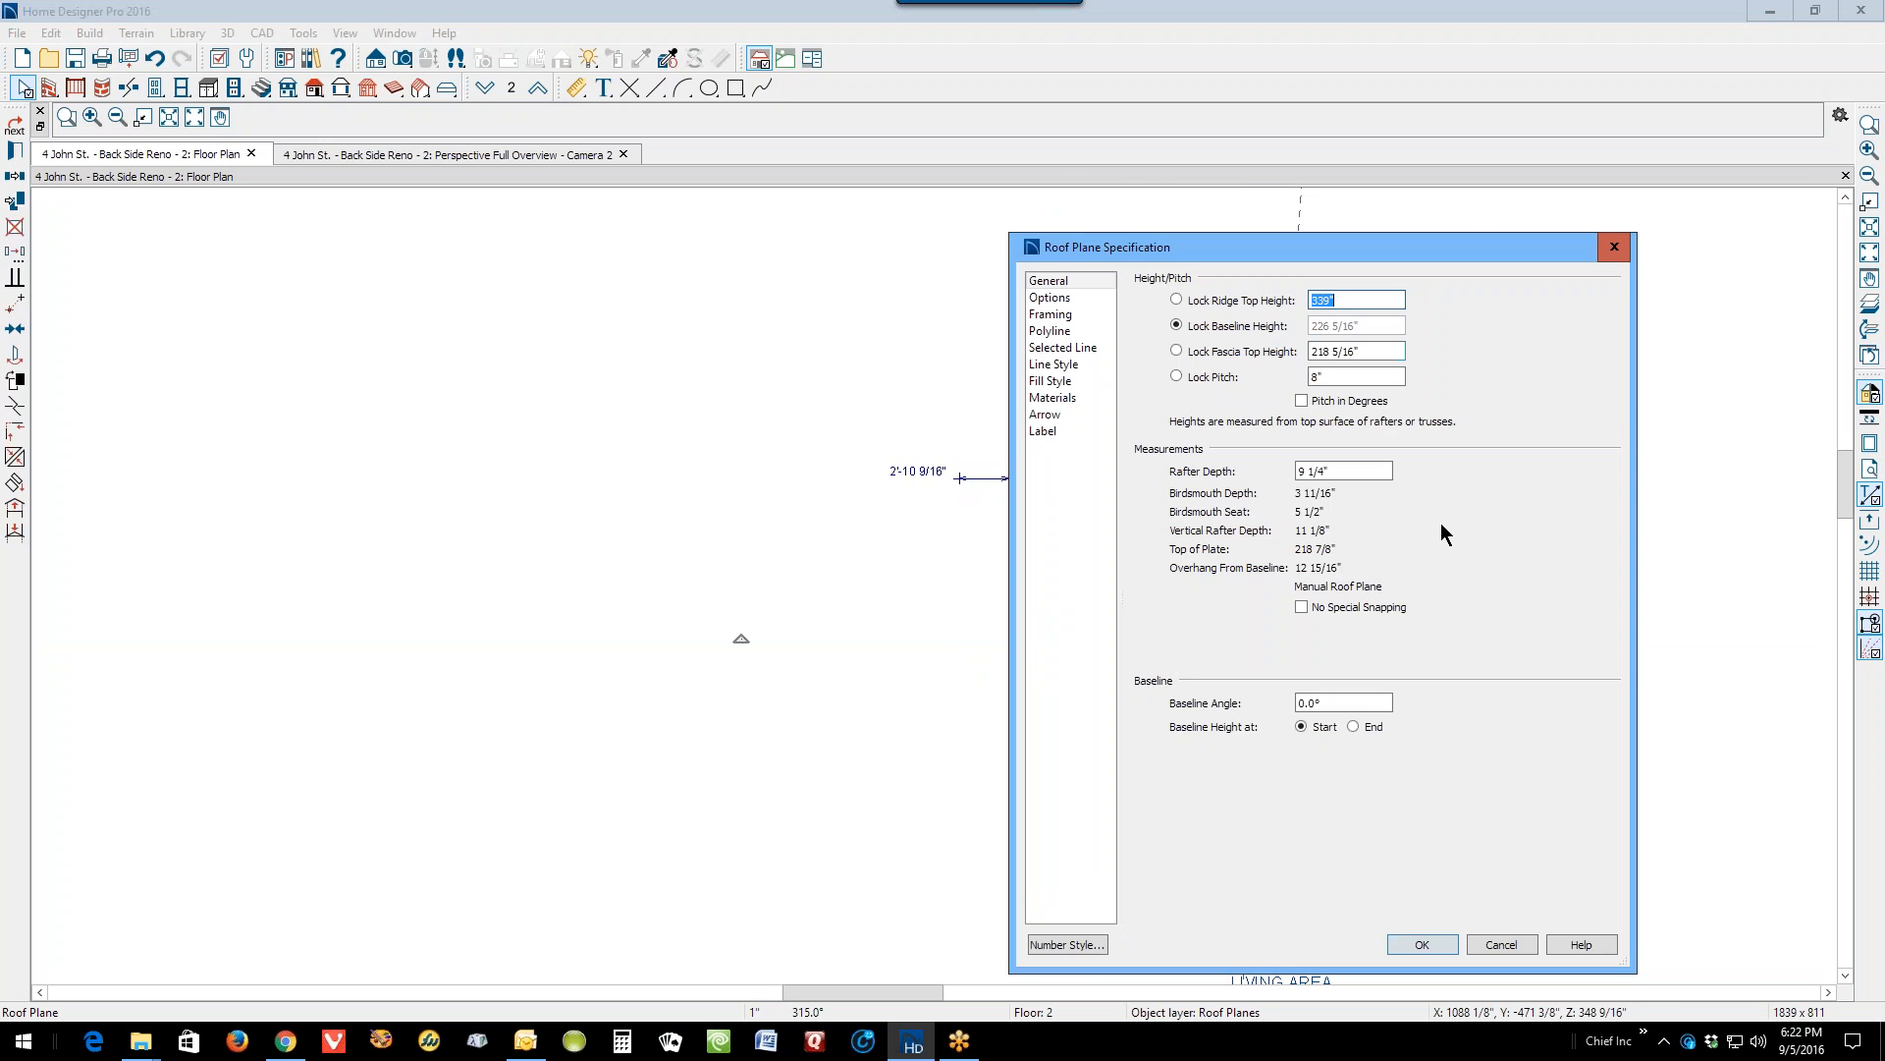
click(1498, 943)
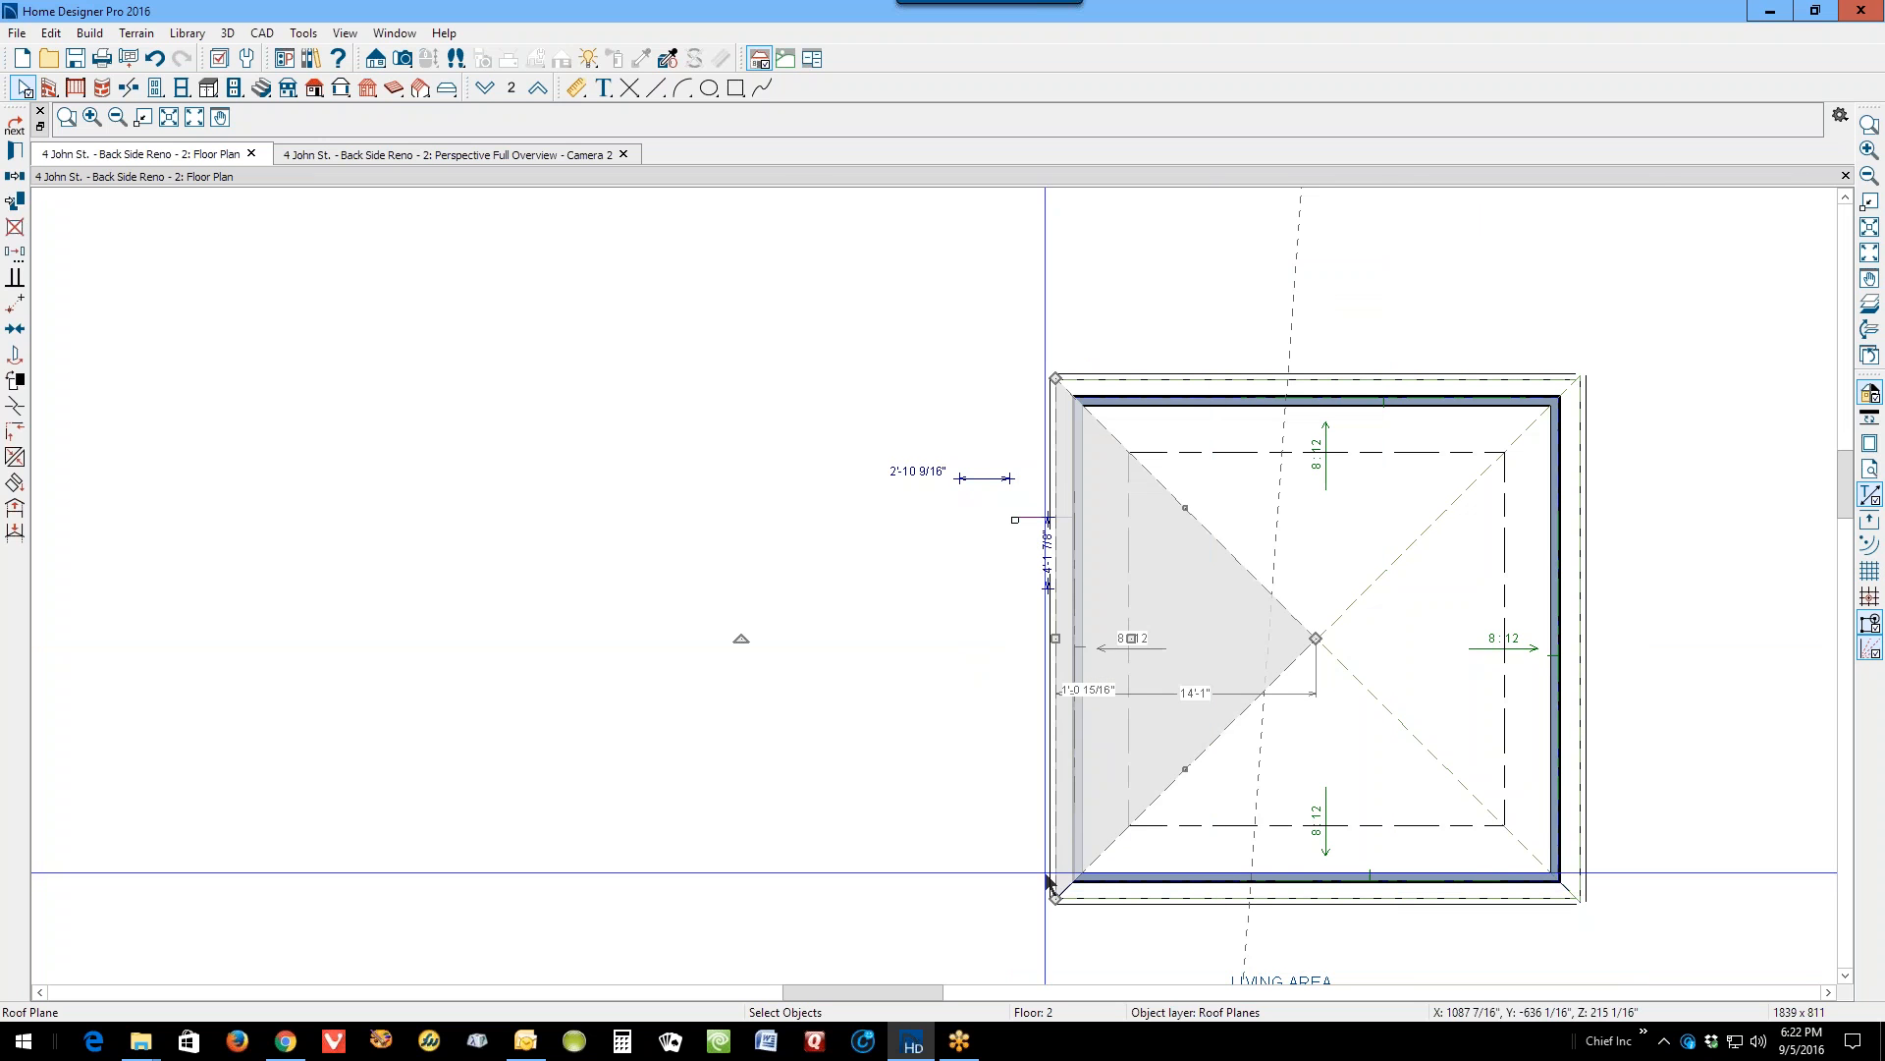
click(1434, 519)
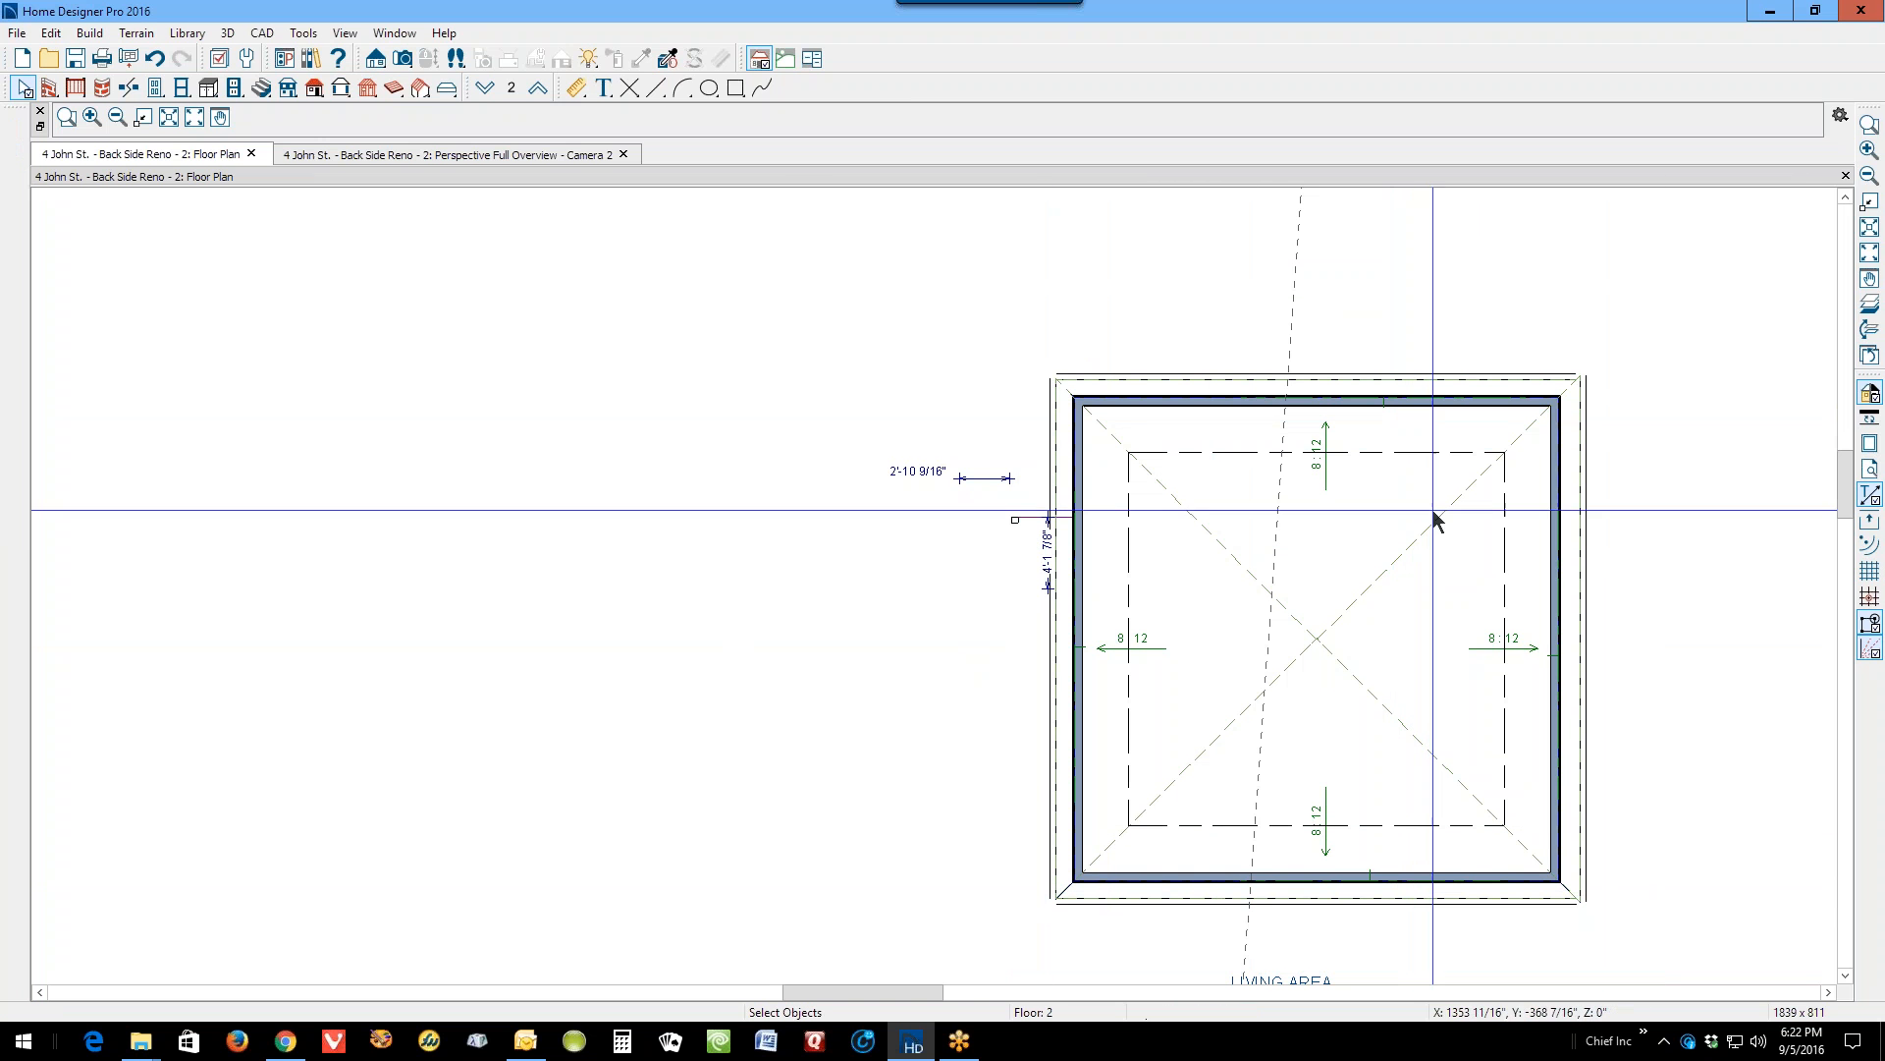
Step: Check the display settings of the ceiling layers in the layer display options
scroll(1489, 896, up, 2)
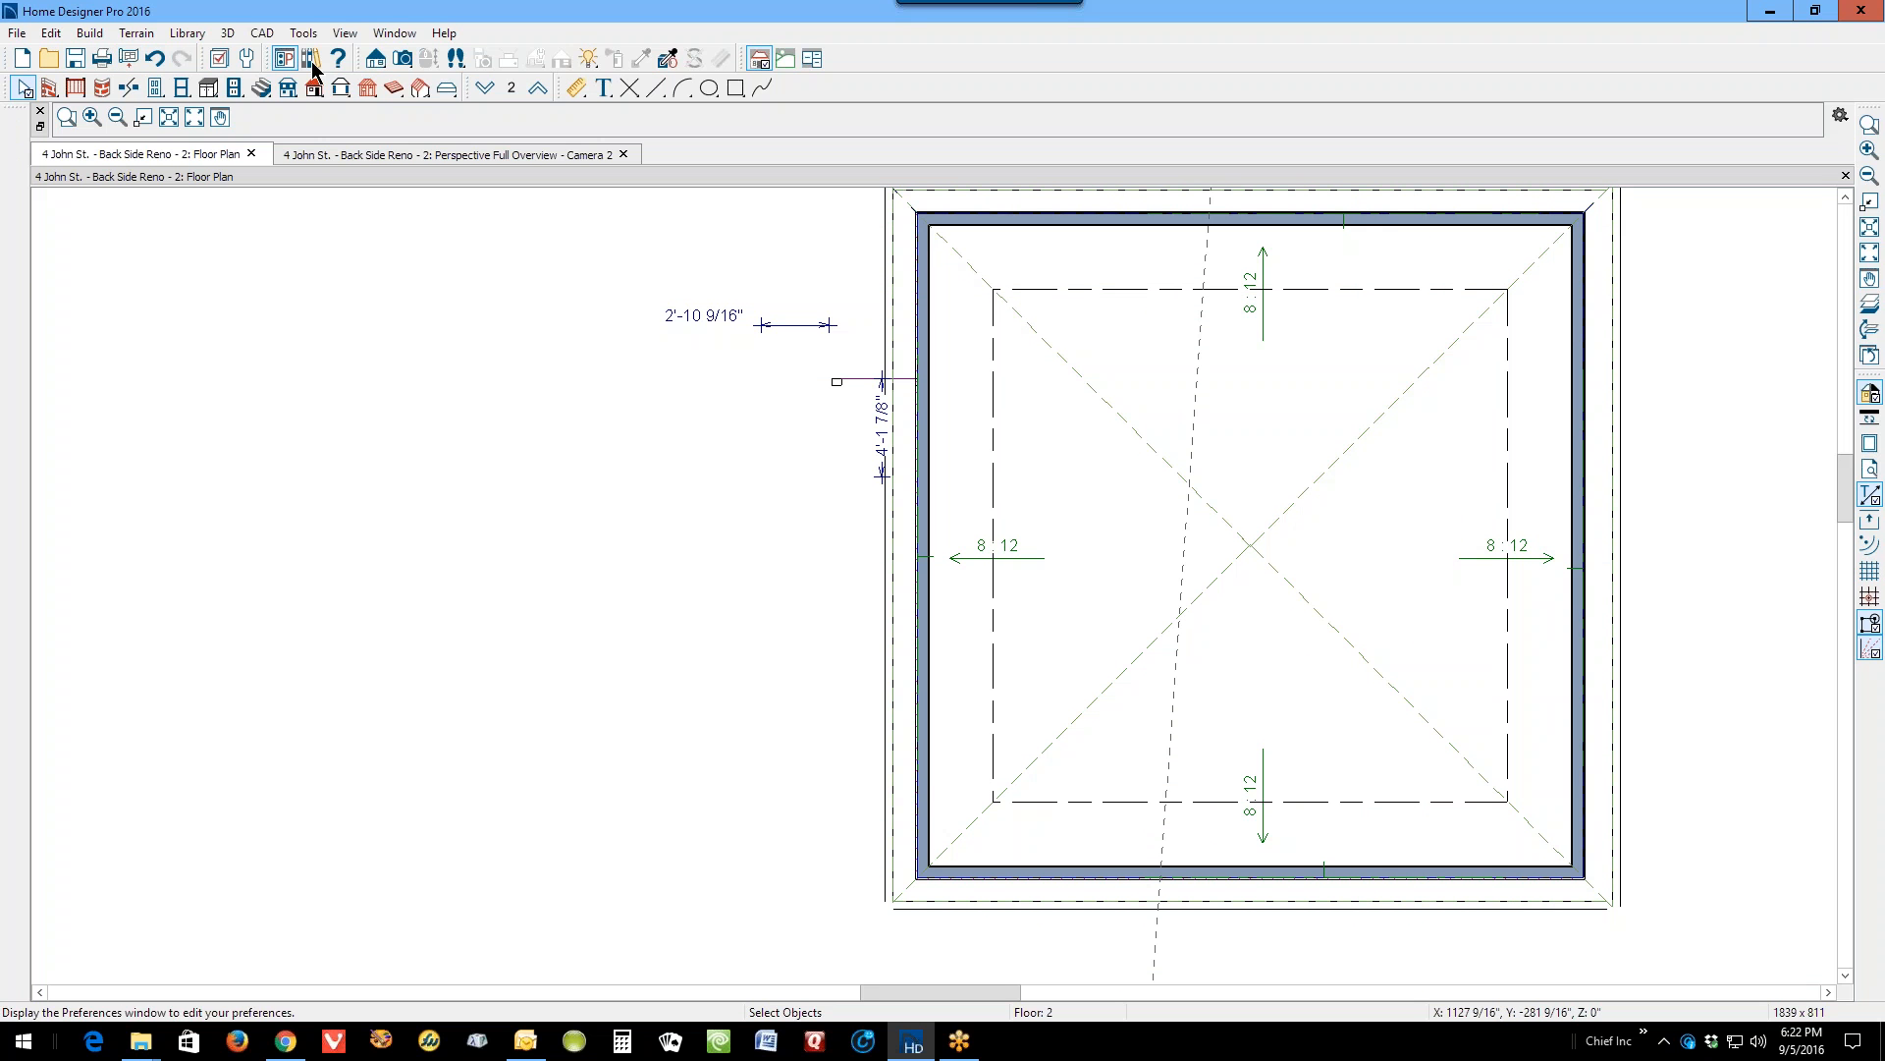
click(220, 59)
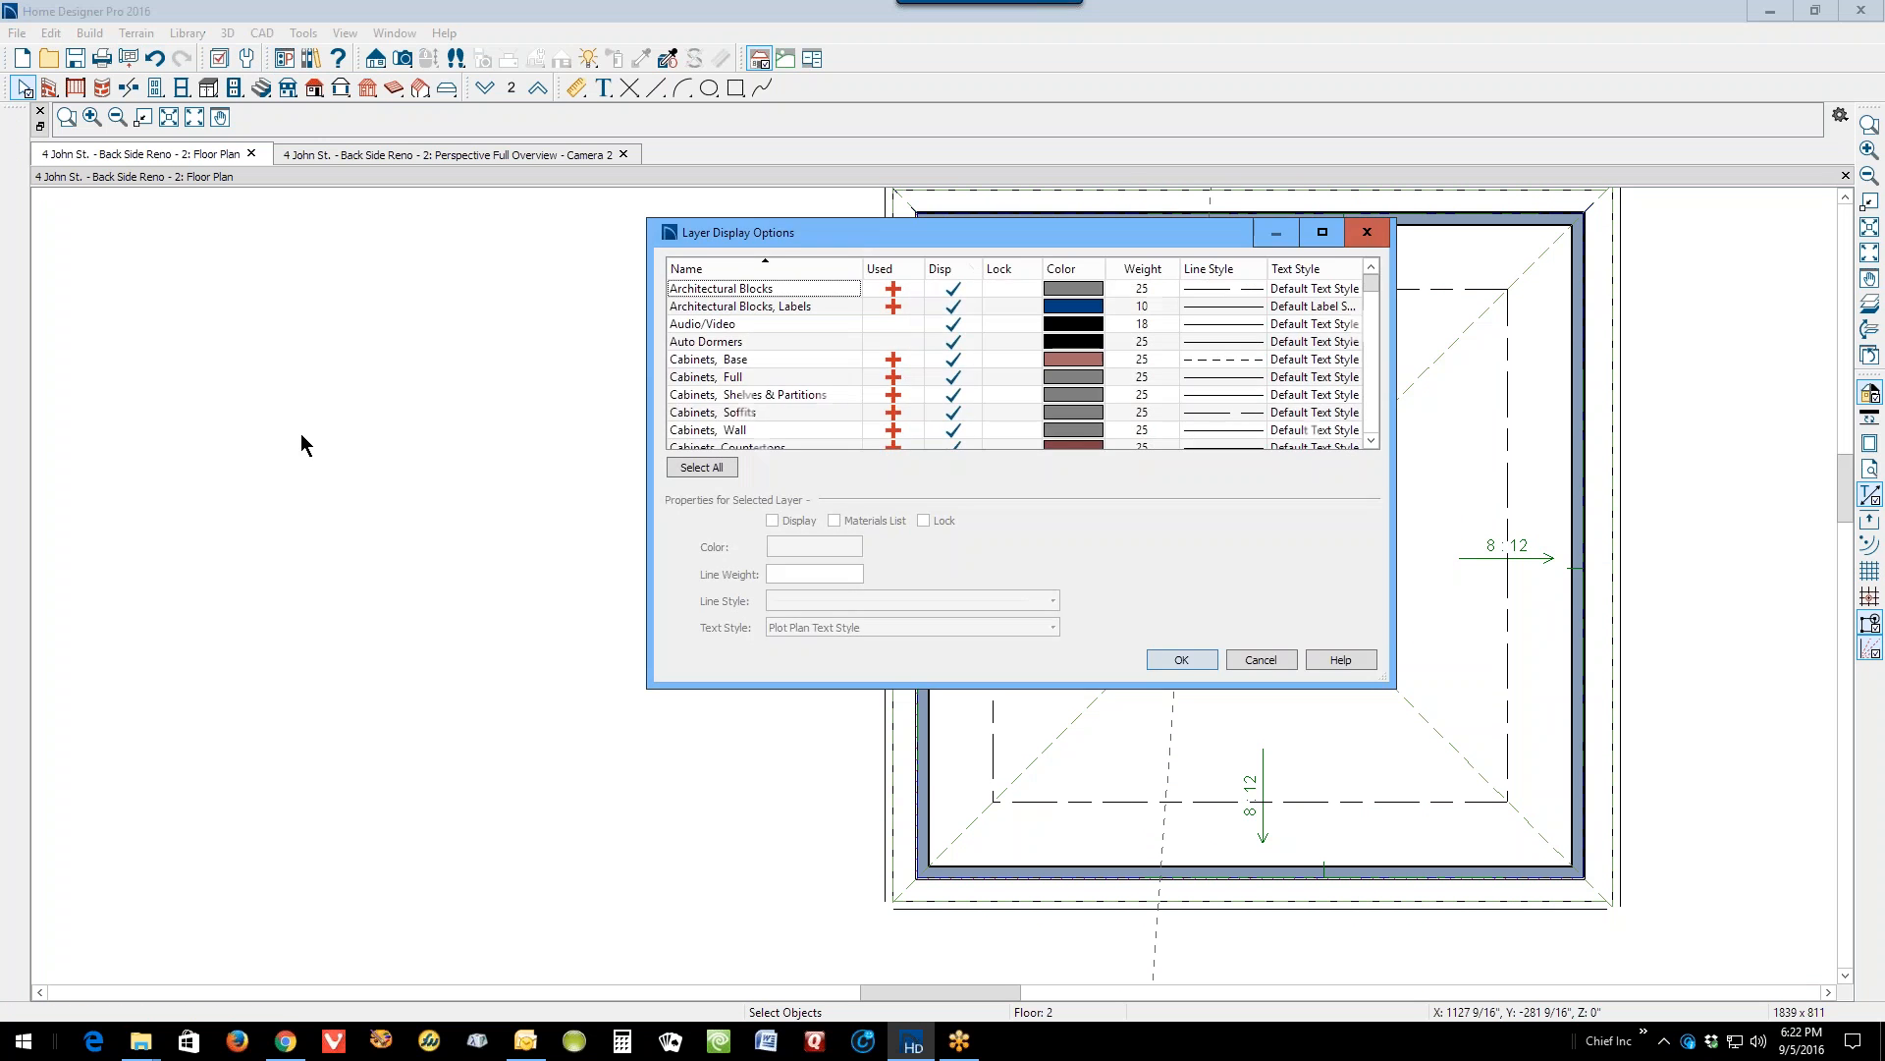
key(c)
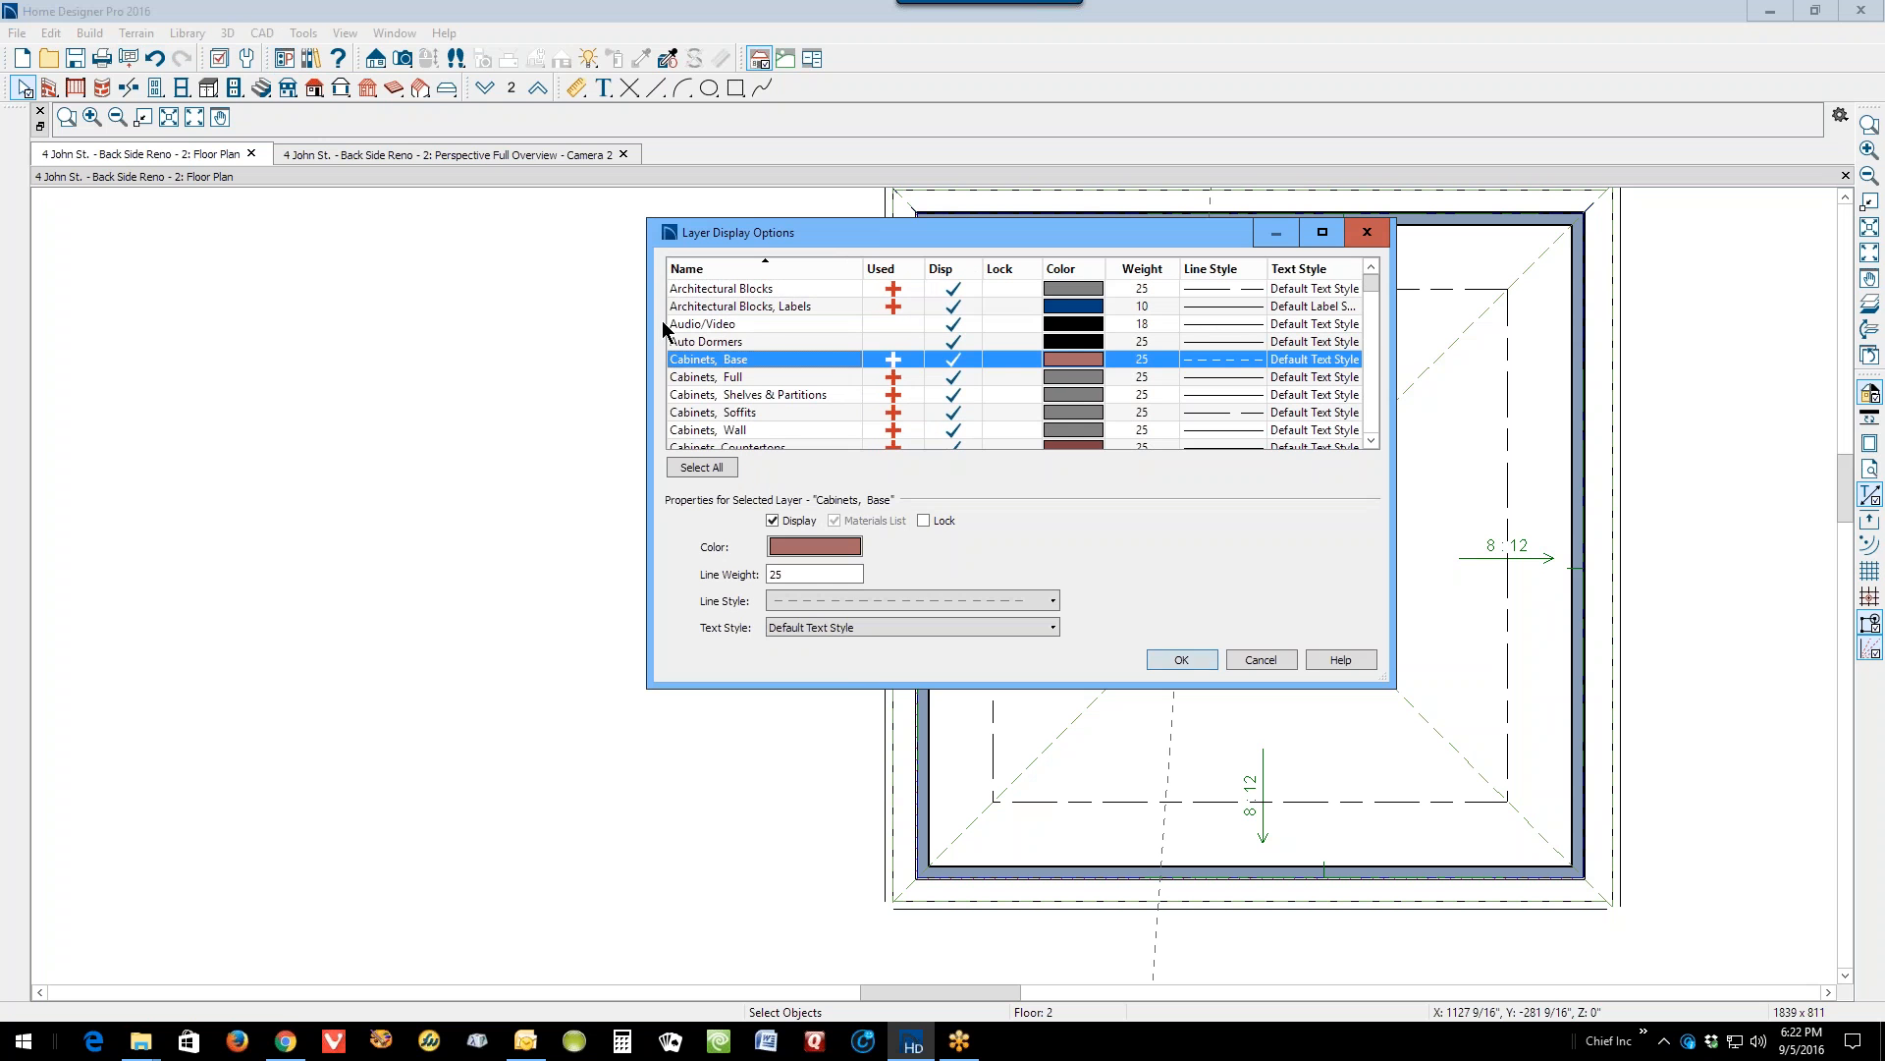
scroll(757, 351, down, 6)
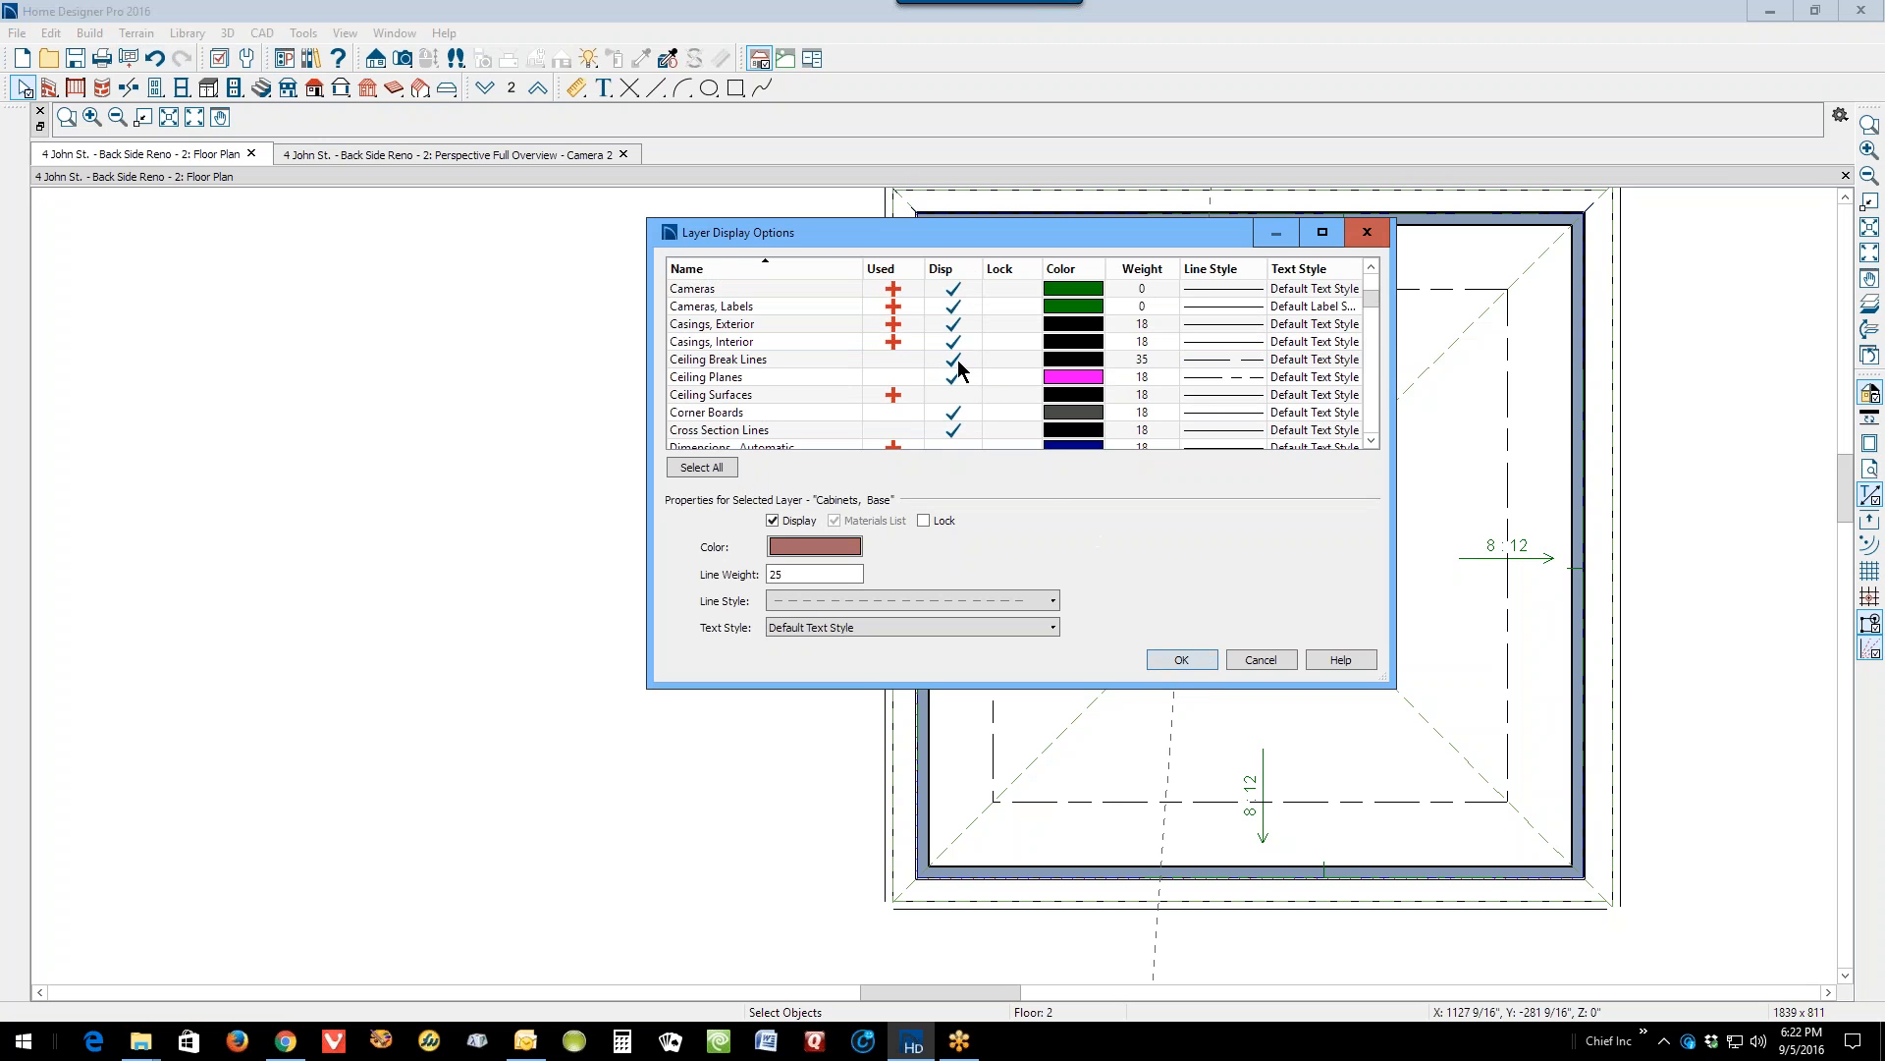
click(1196, 657)
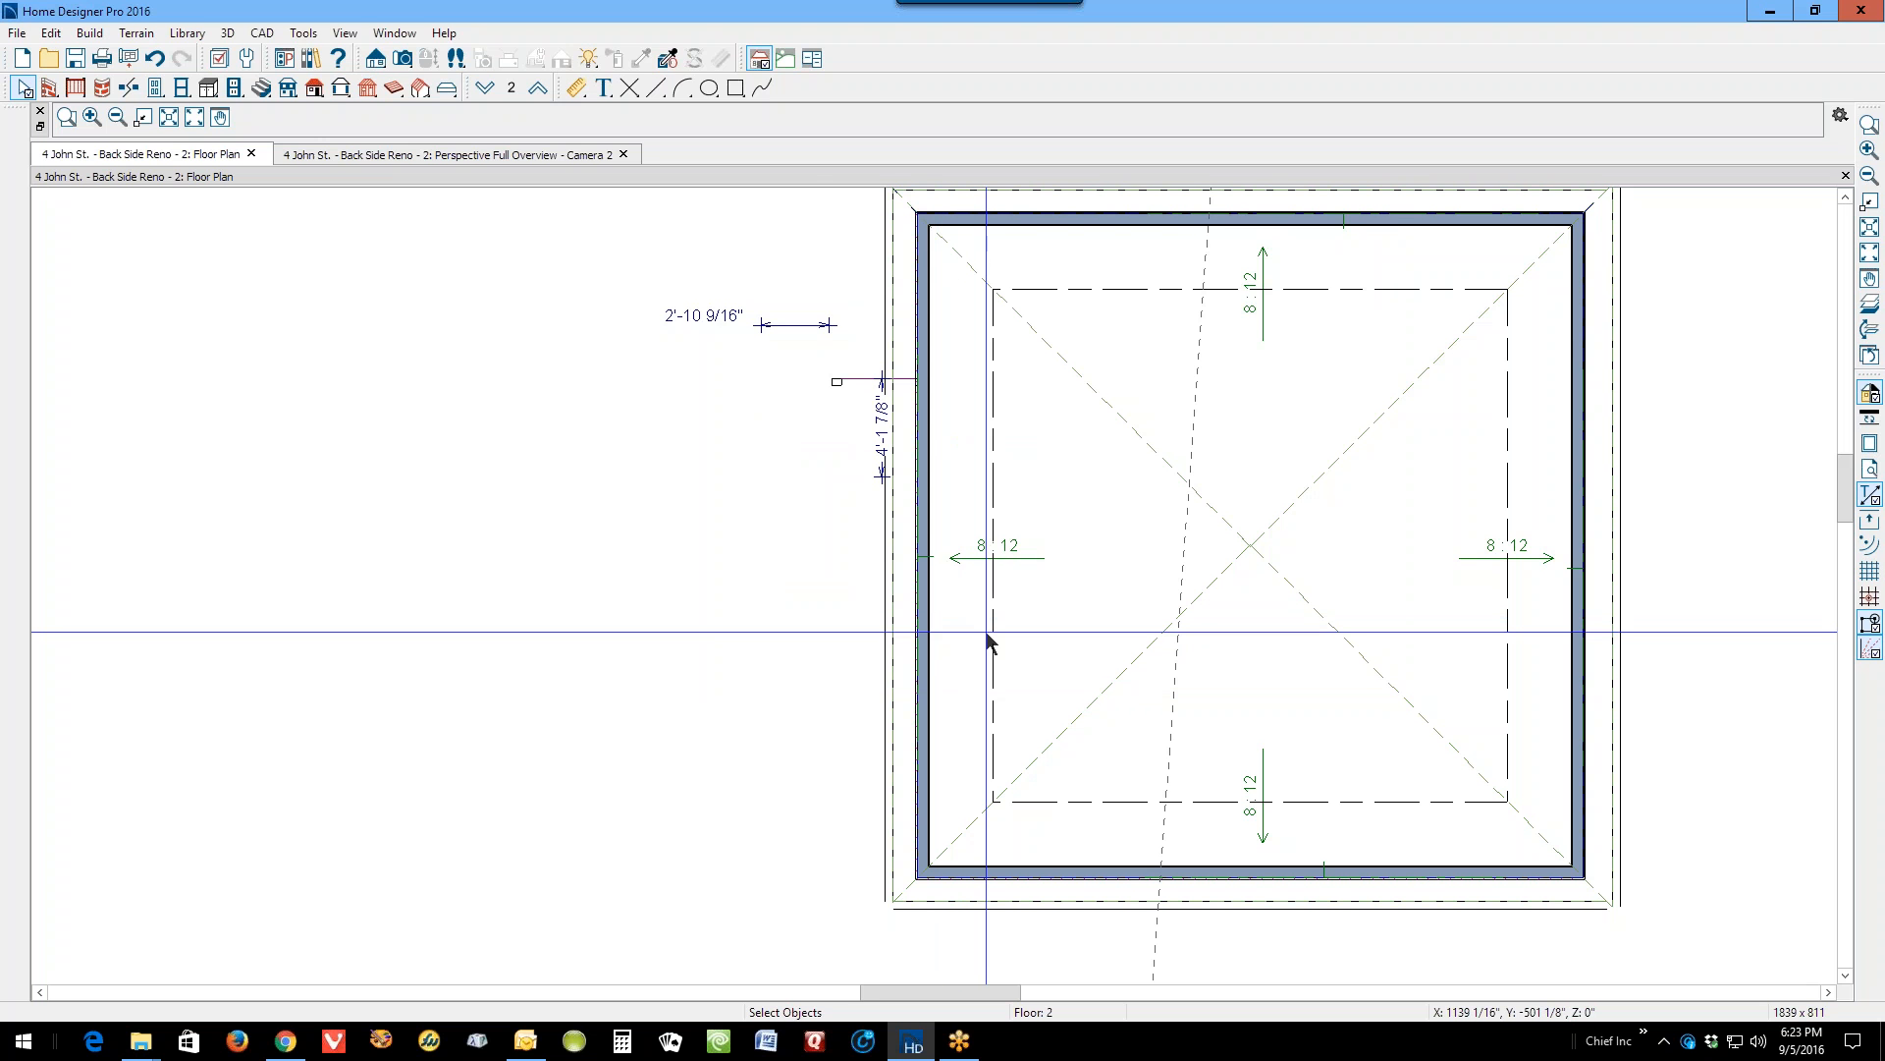
Step: Create a cross-section view through the house, examine the roof, the sloped upper ceiling and the eaves on both floors, and close the view
click(376, 59)
click(94, 117)
drag(1247, 743, 1247, 931)
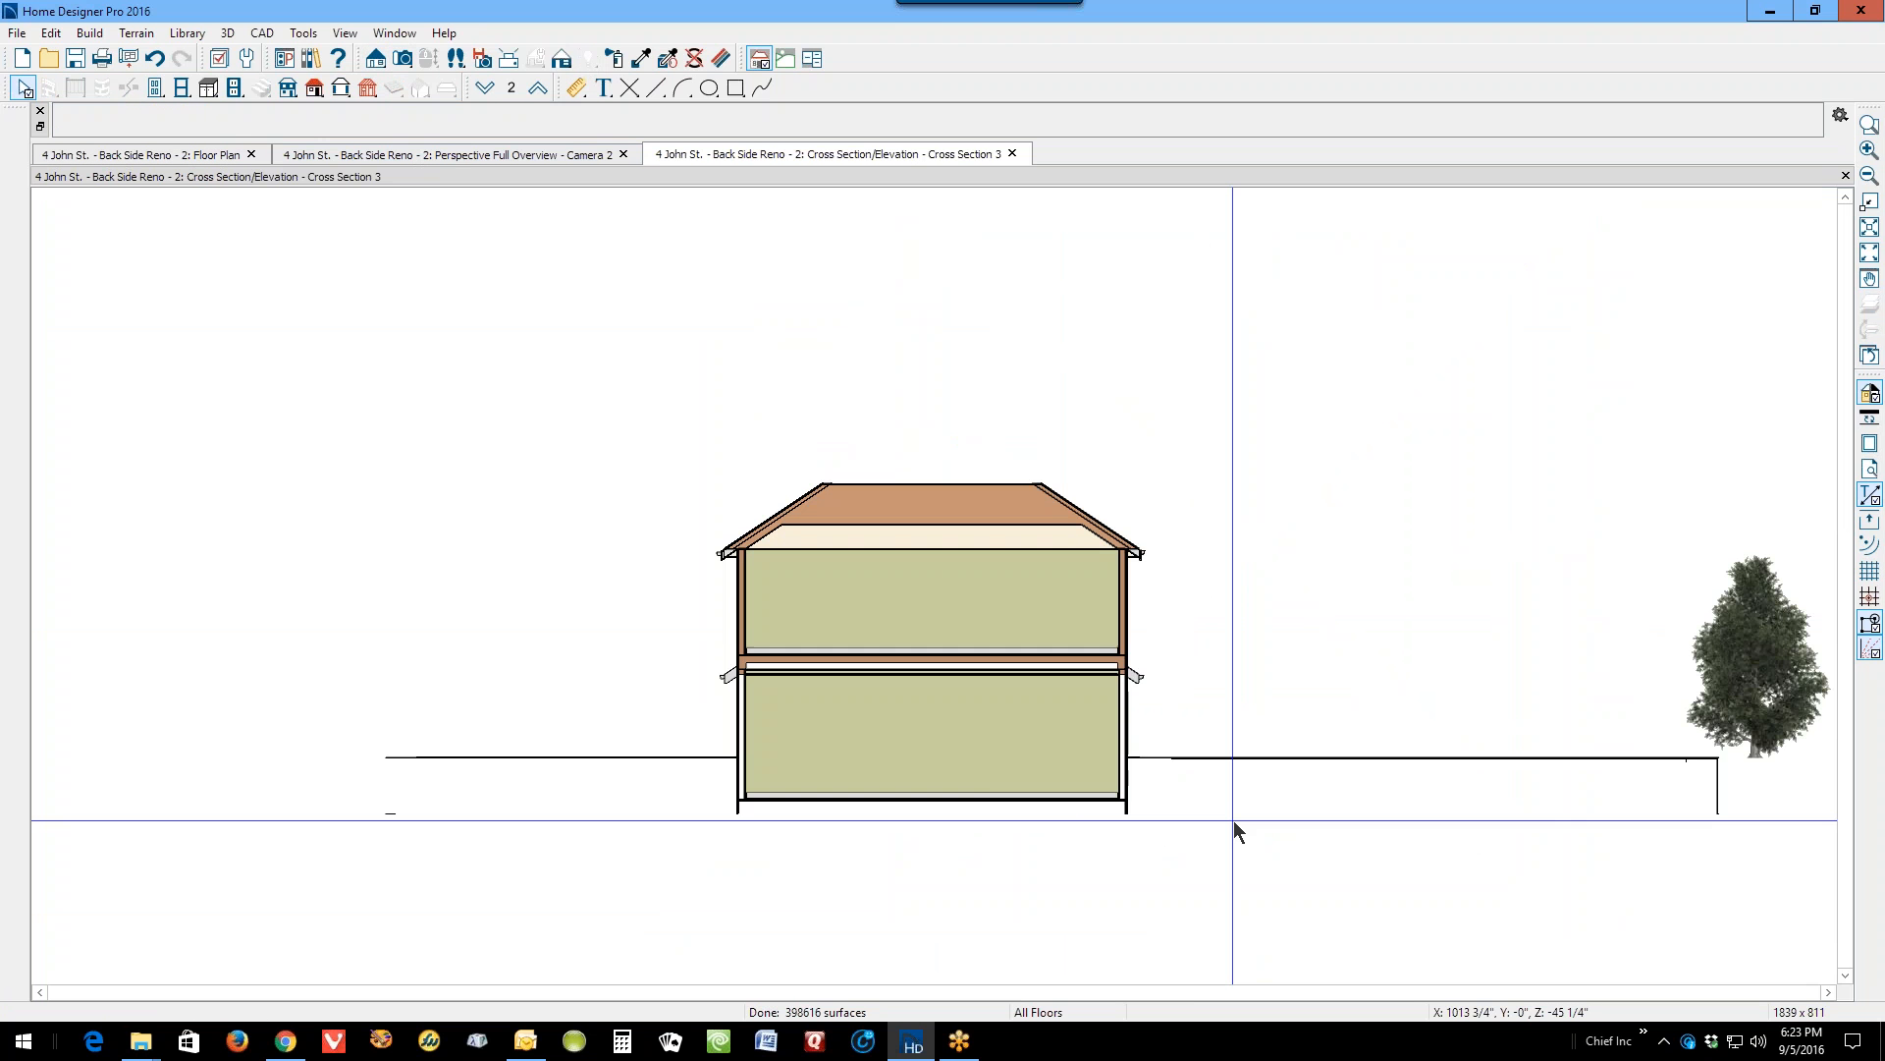
scroll(637, 620, up, 3)
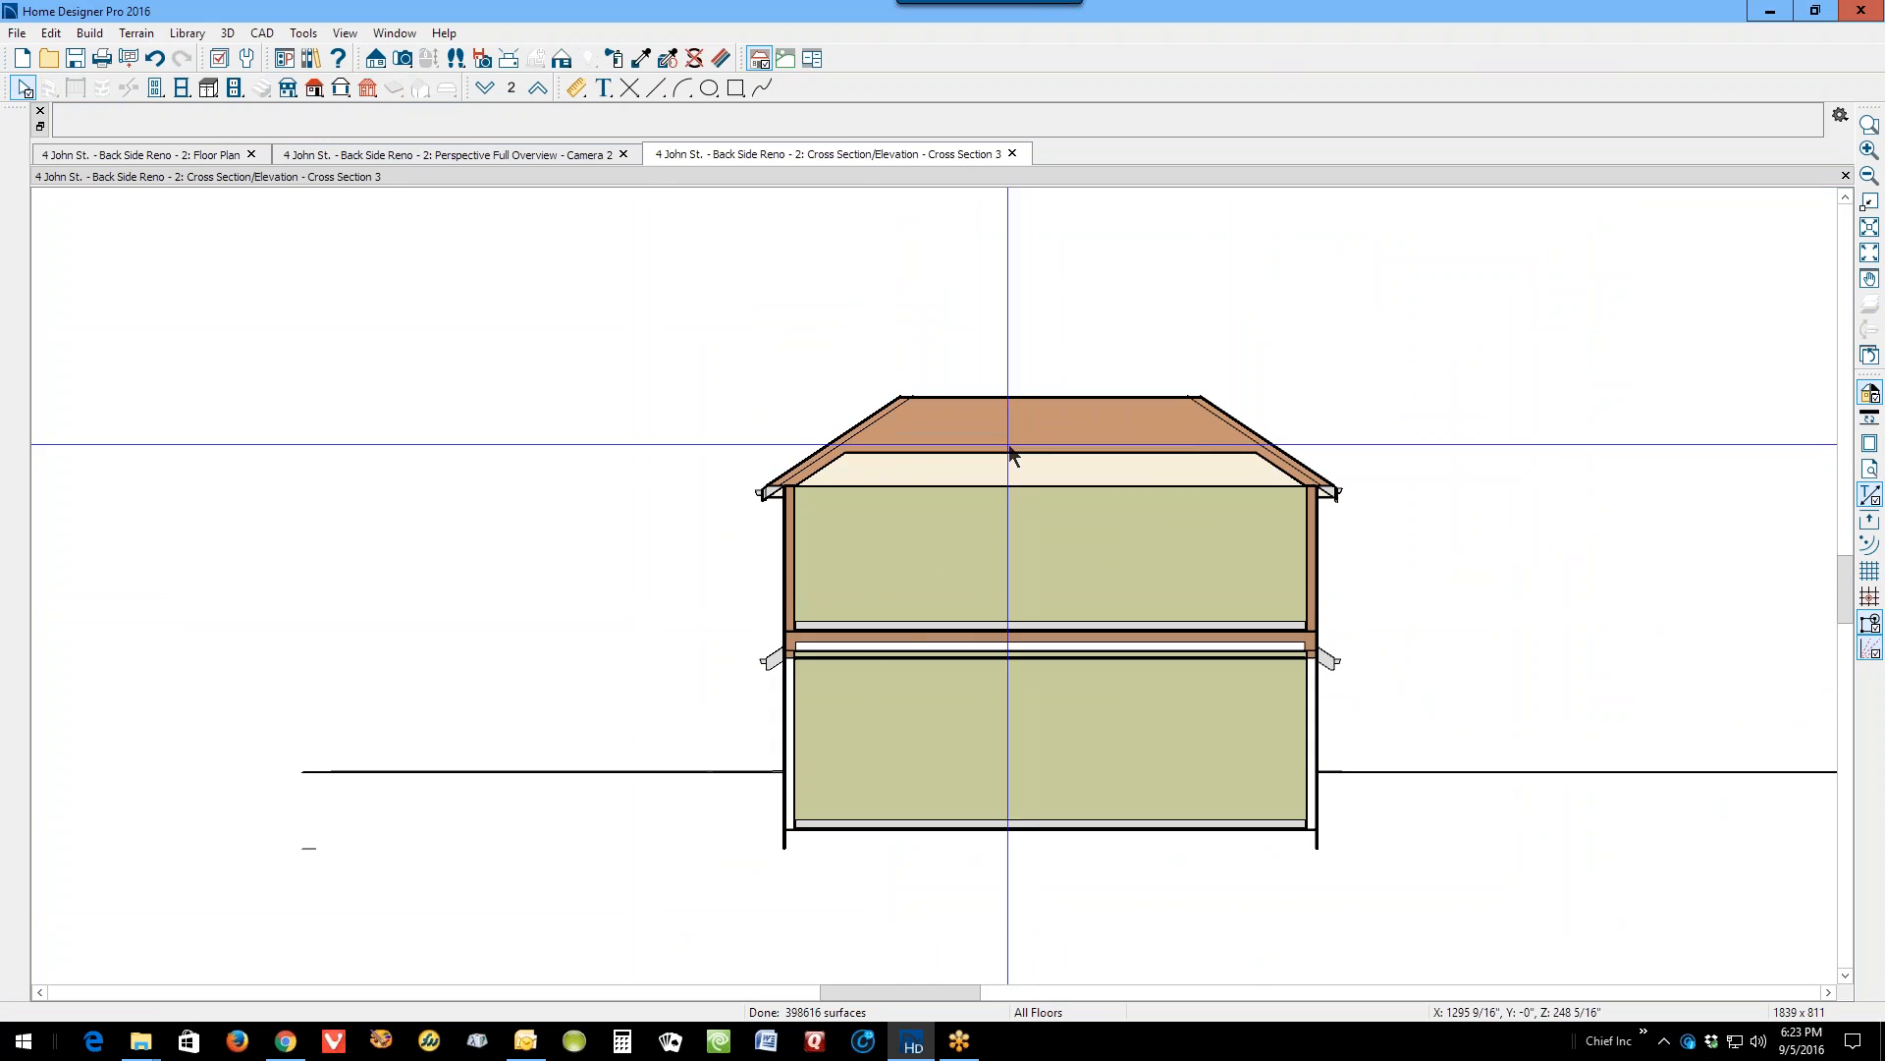
scroll(909, 477, up, 1)
scroll(909, 481, up, 1)
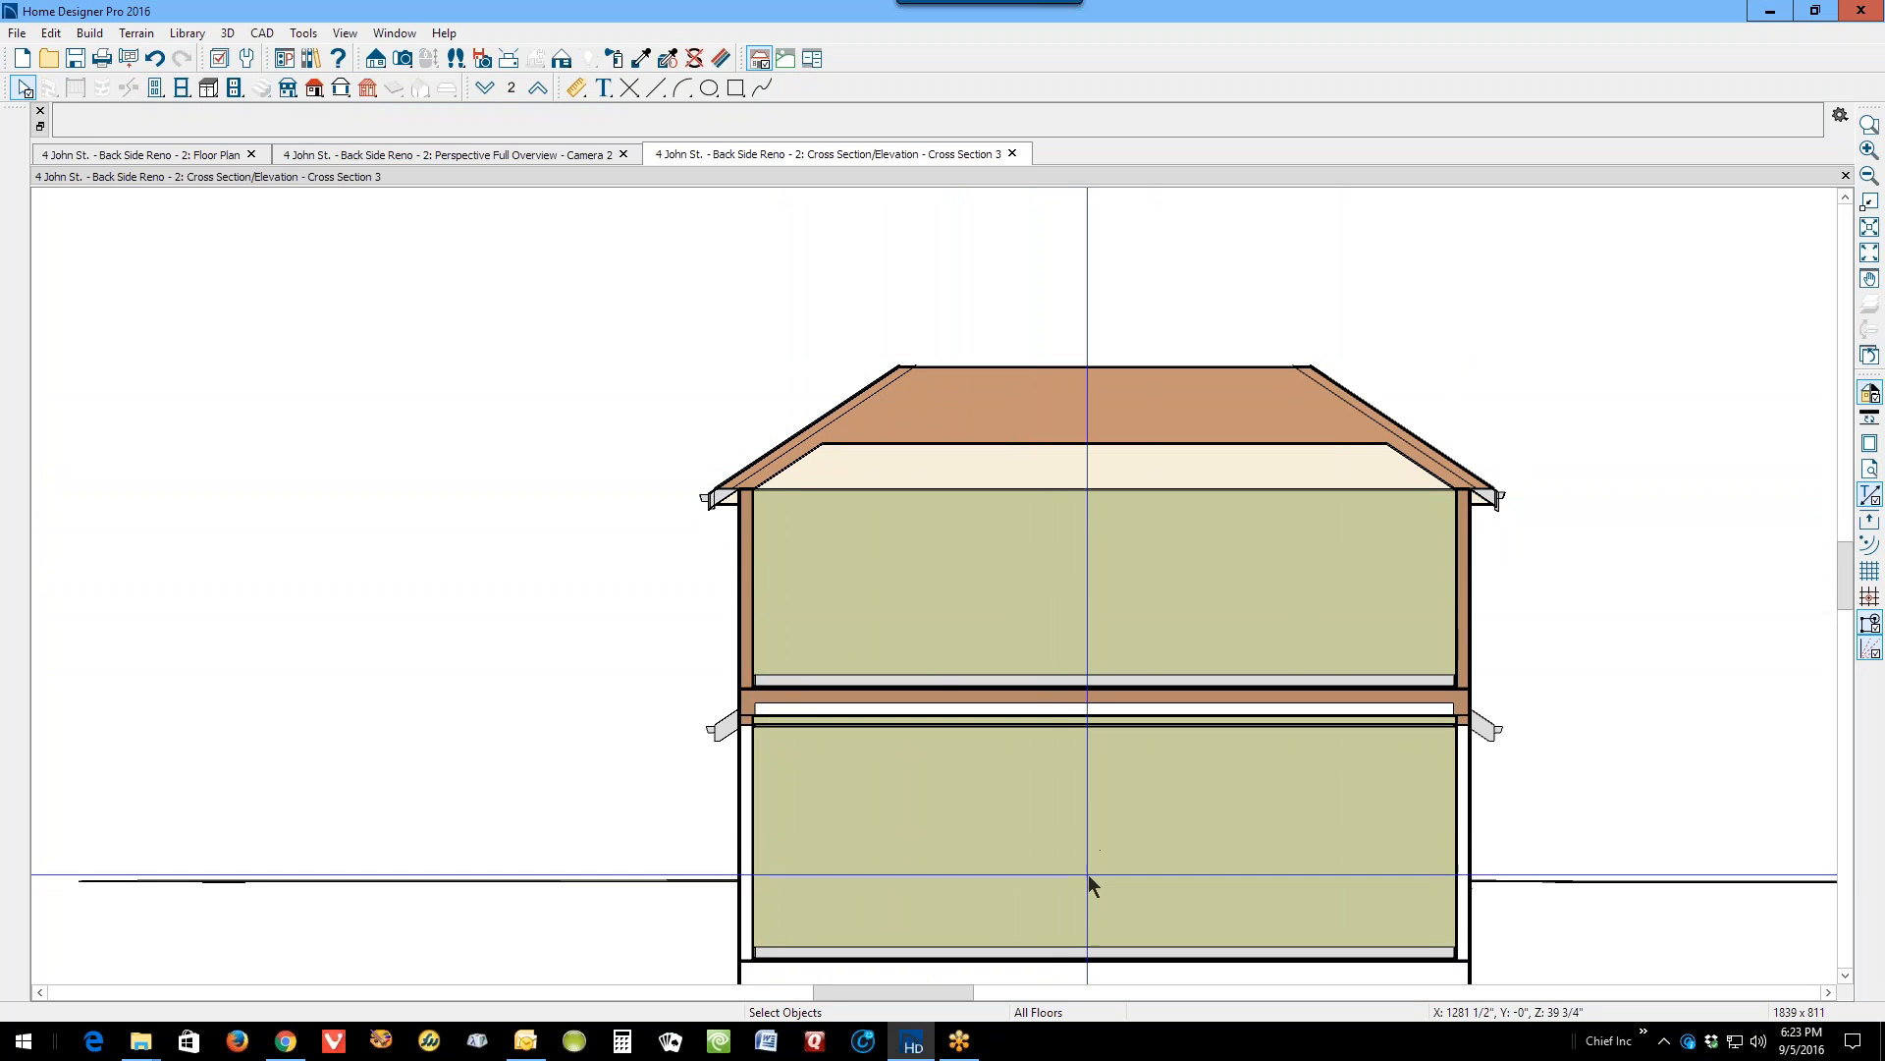
scroll(1098, 872, down, 2)
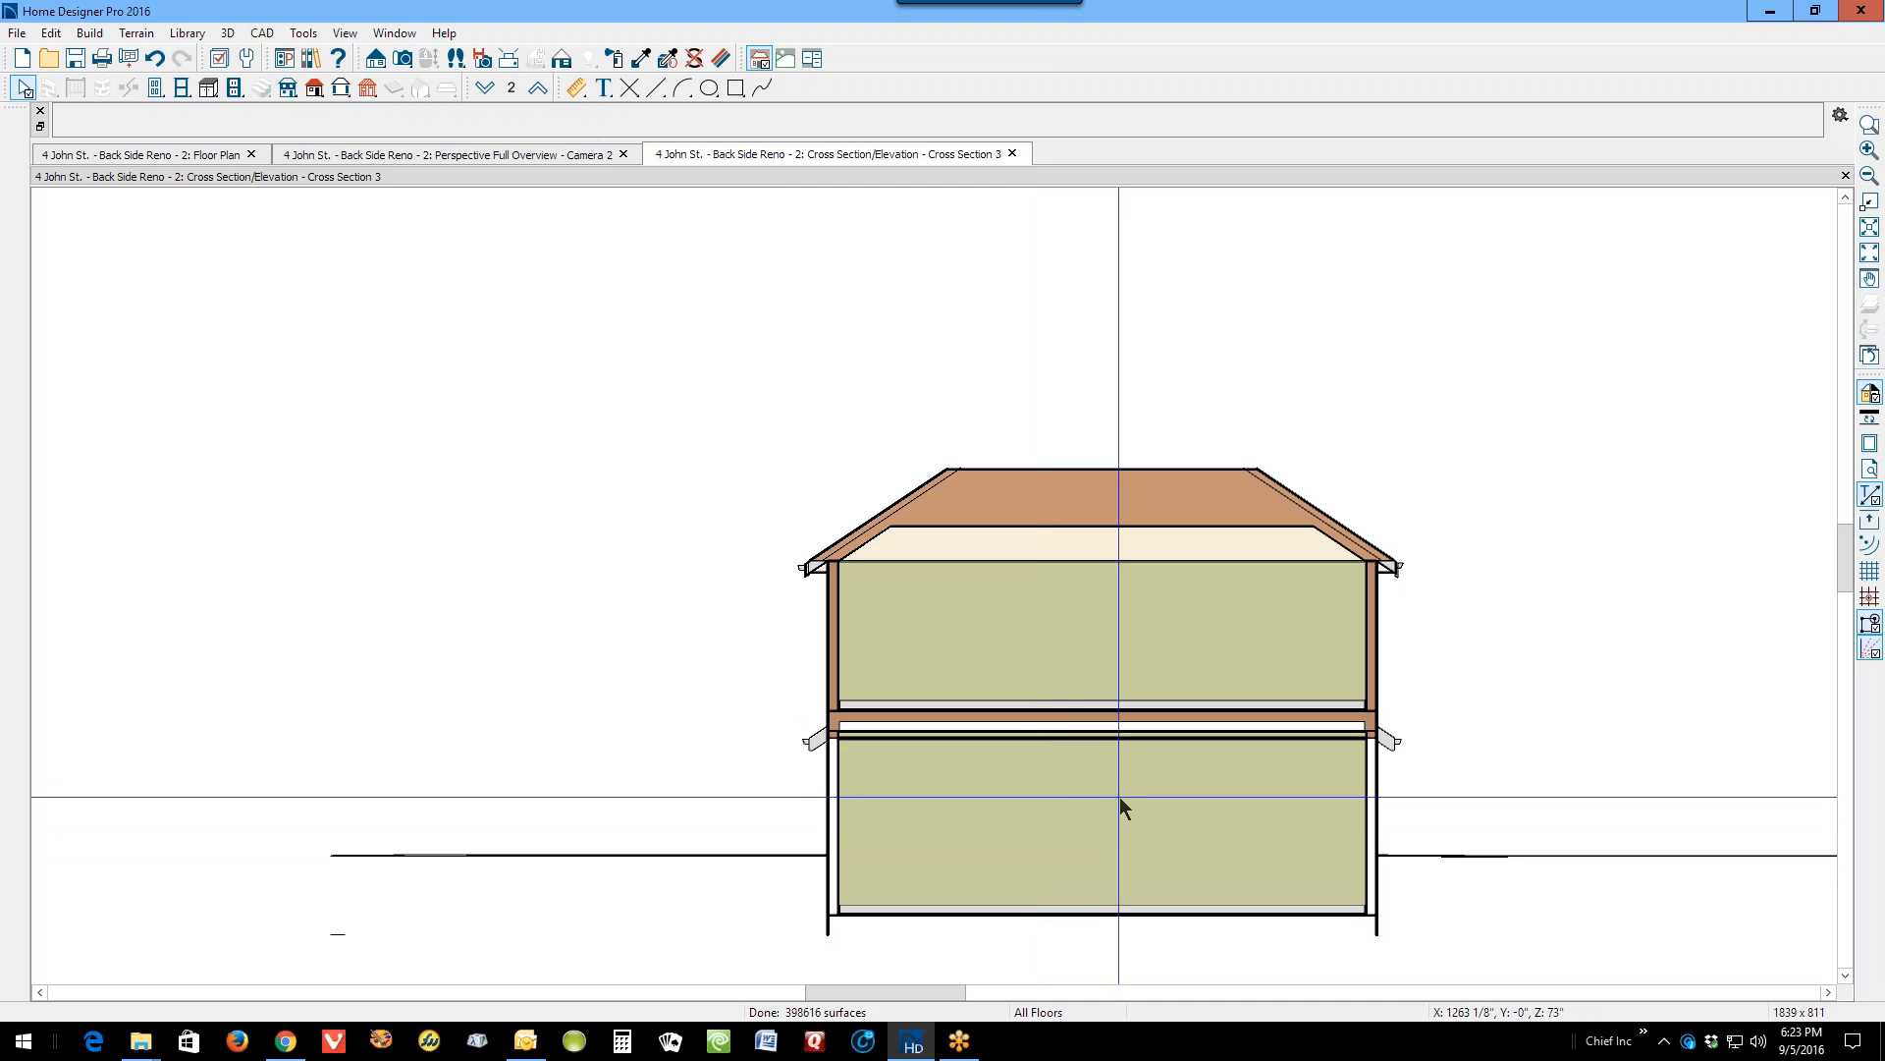
scroll(1082, 892, up, 3)
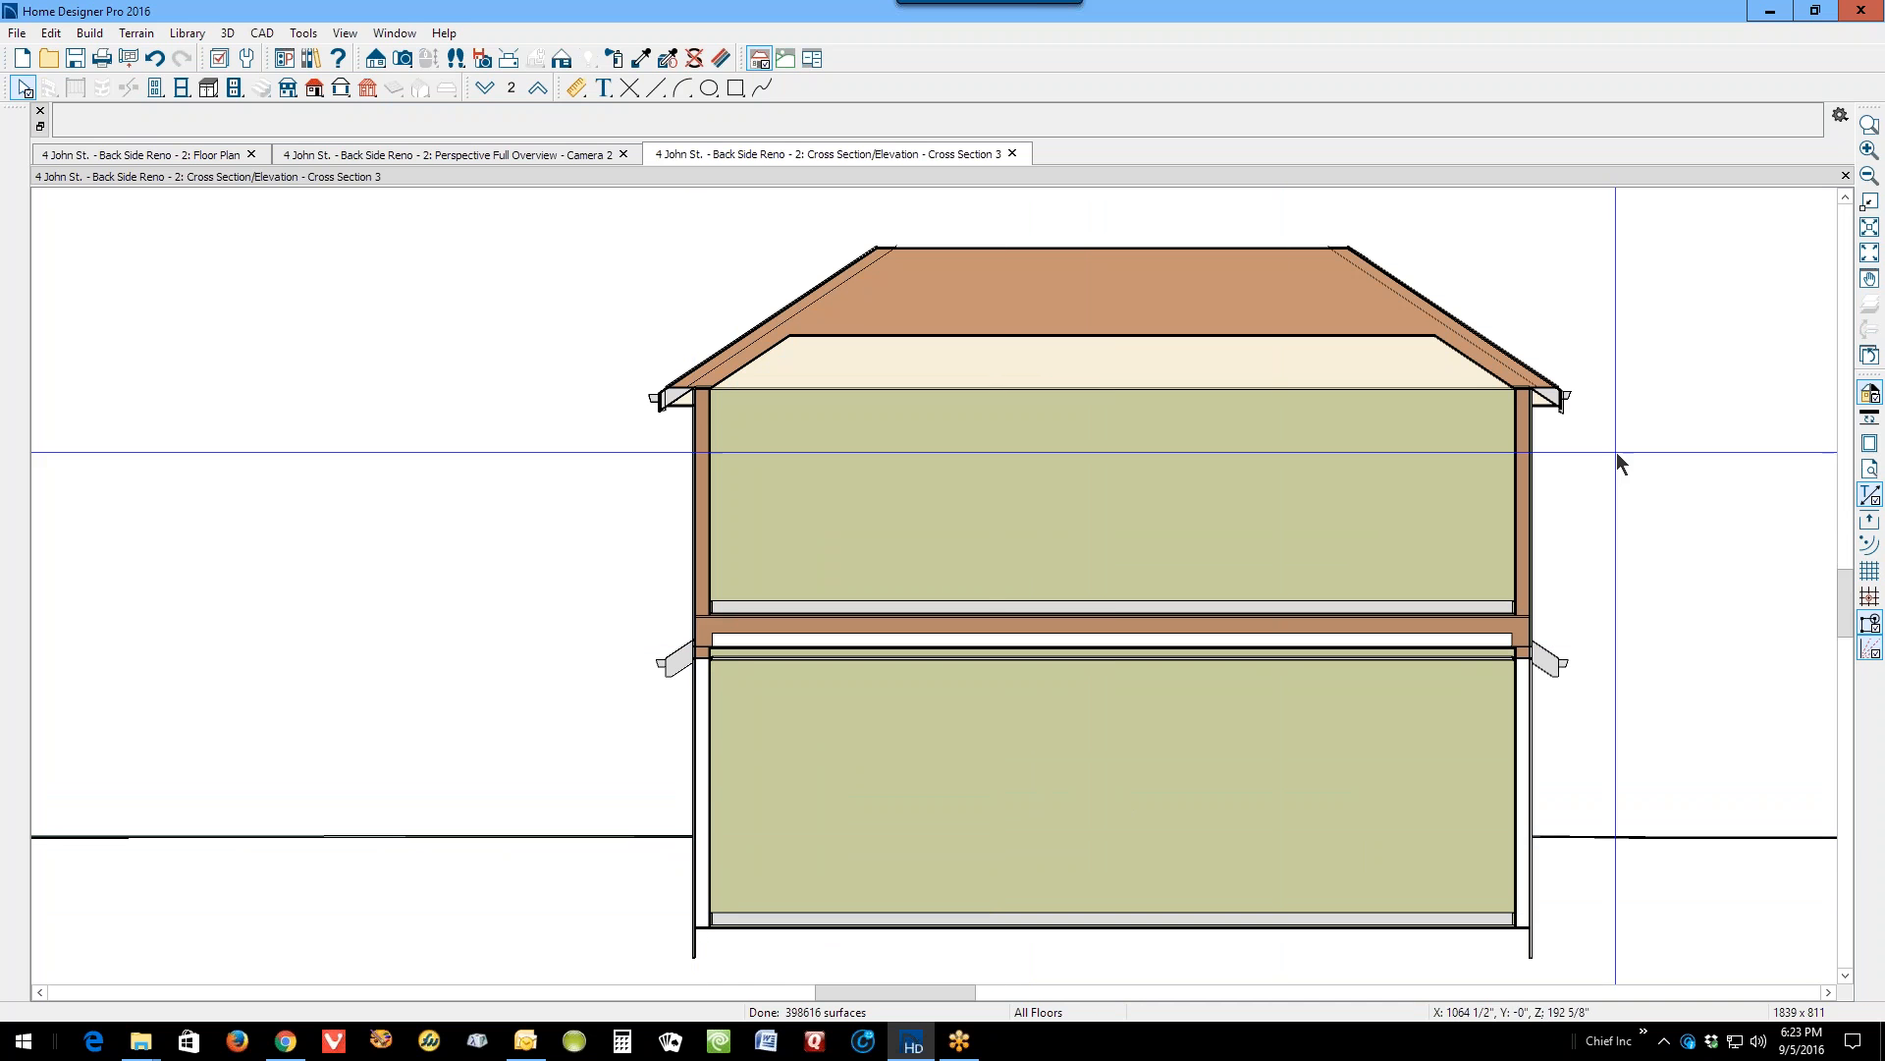
click(1846, 176)
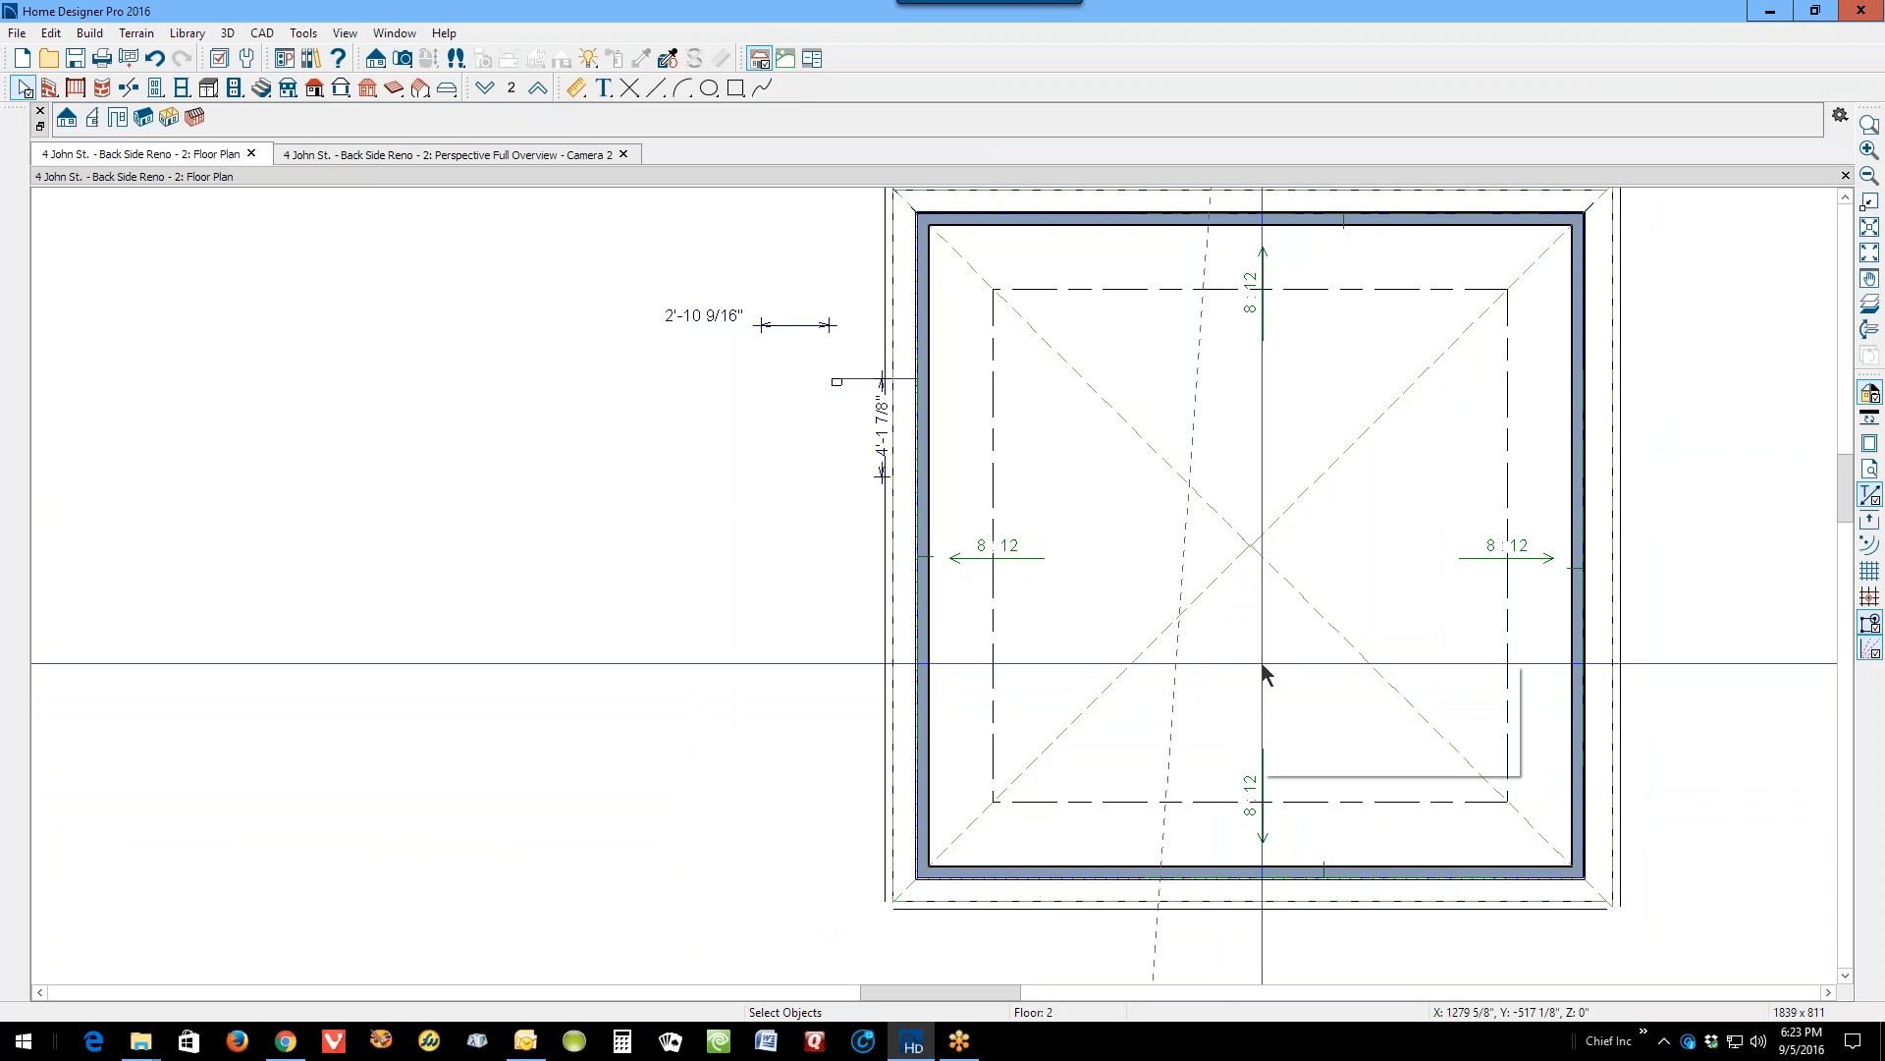
Step: Examine the floor 2 room's structure settings for ceiling heights and ceiling thickness, and leave them without changes
right_click(1263, 666)
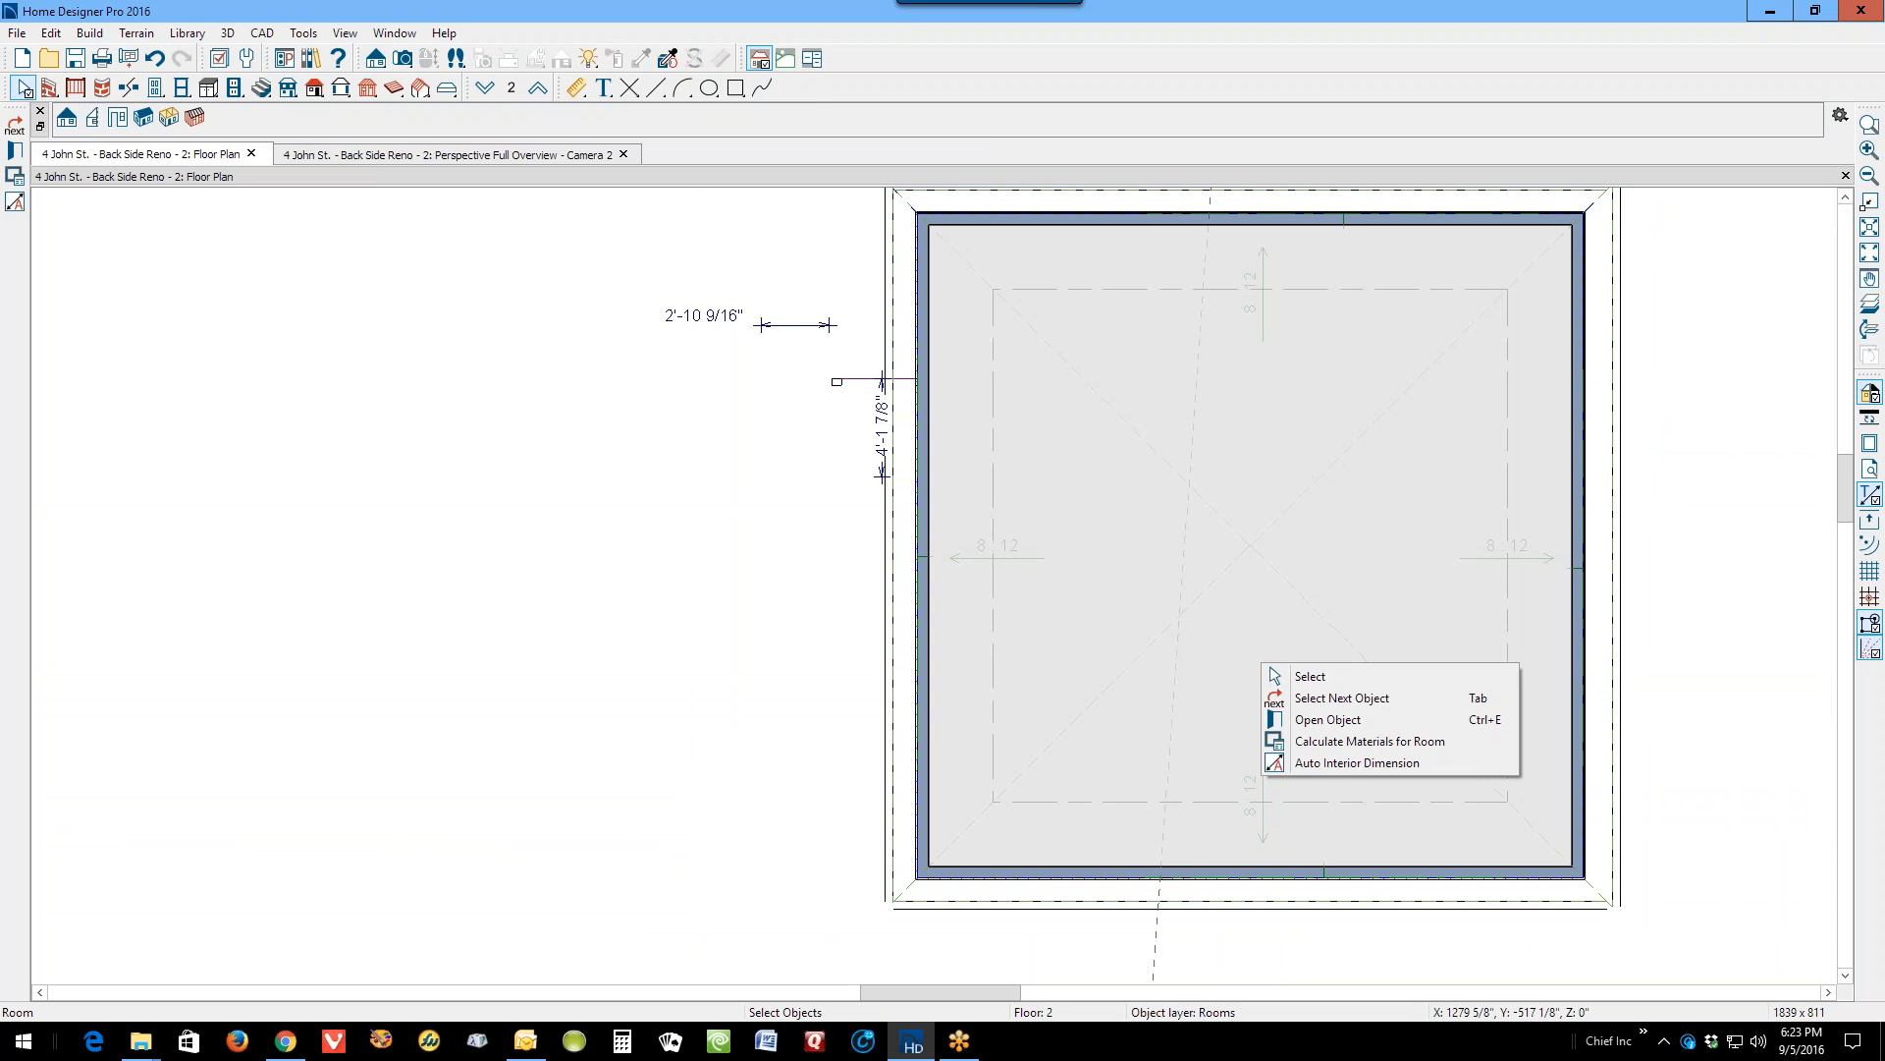
click(1296, 719)
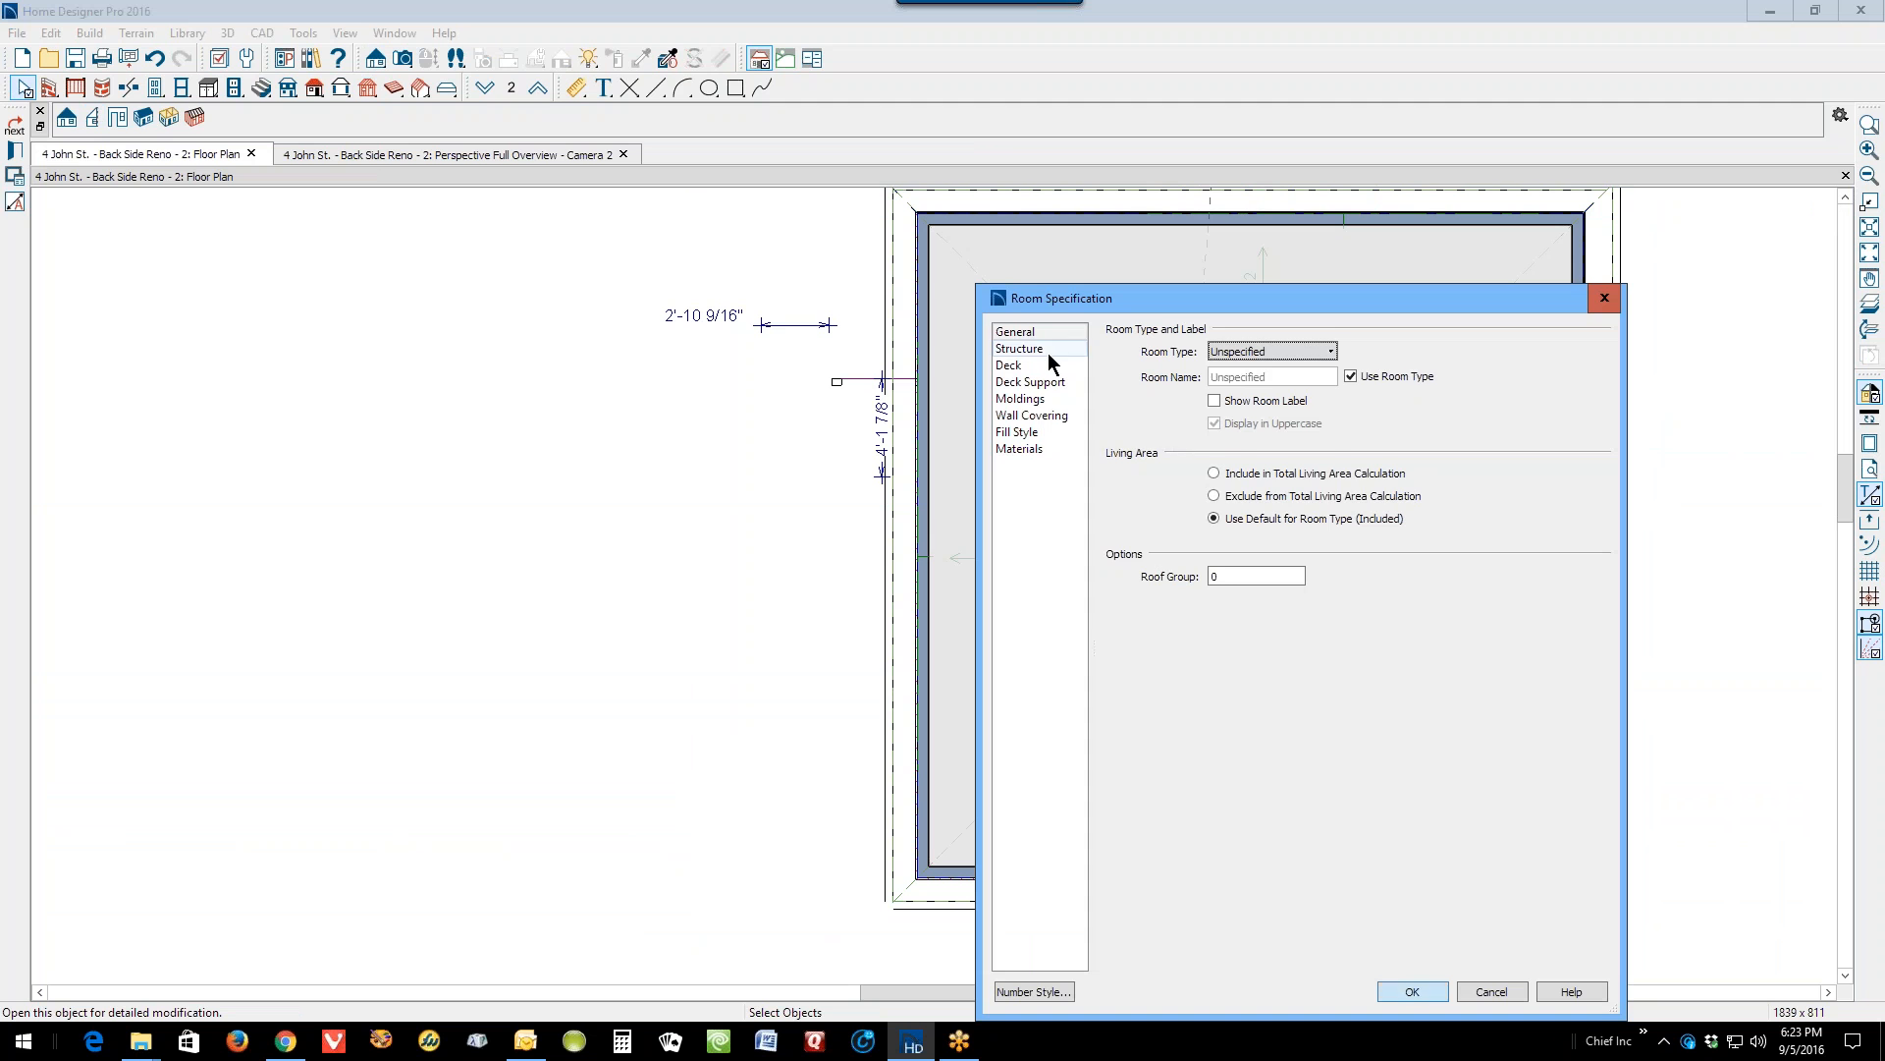
click(1021, 349)
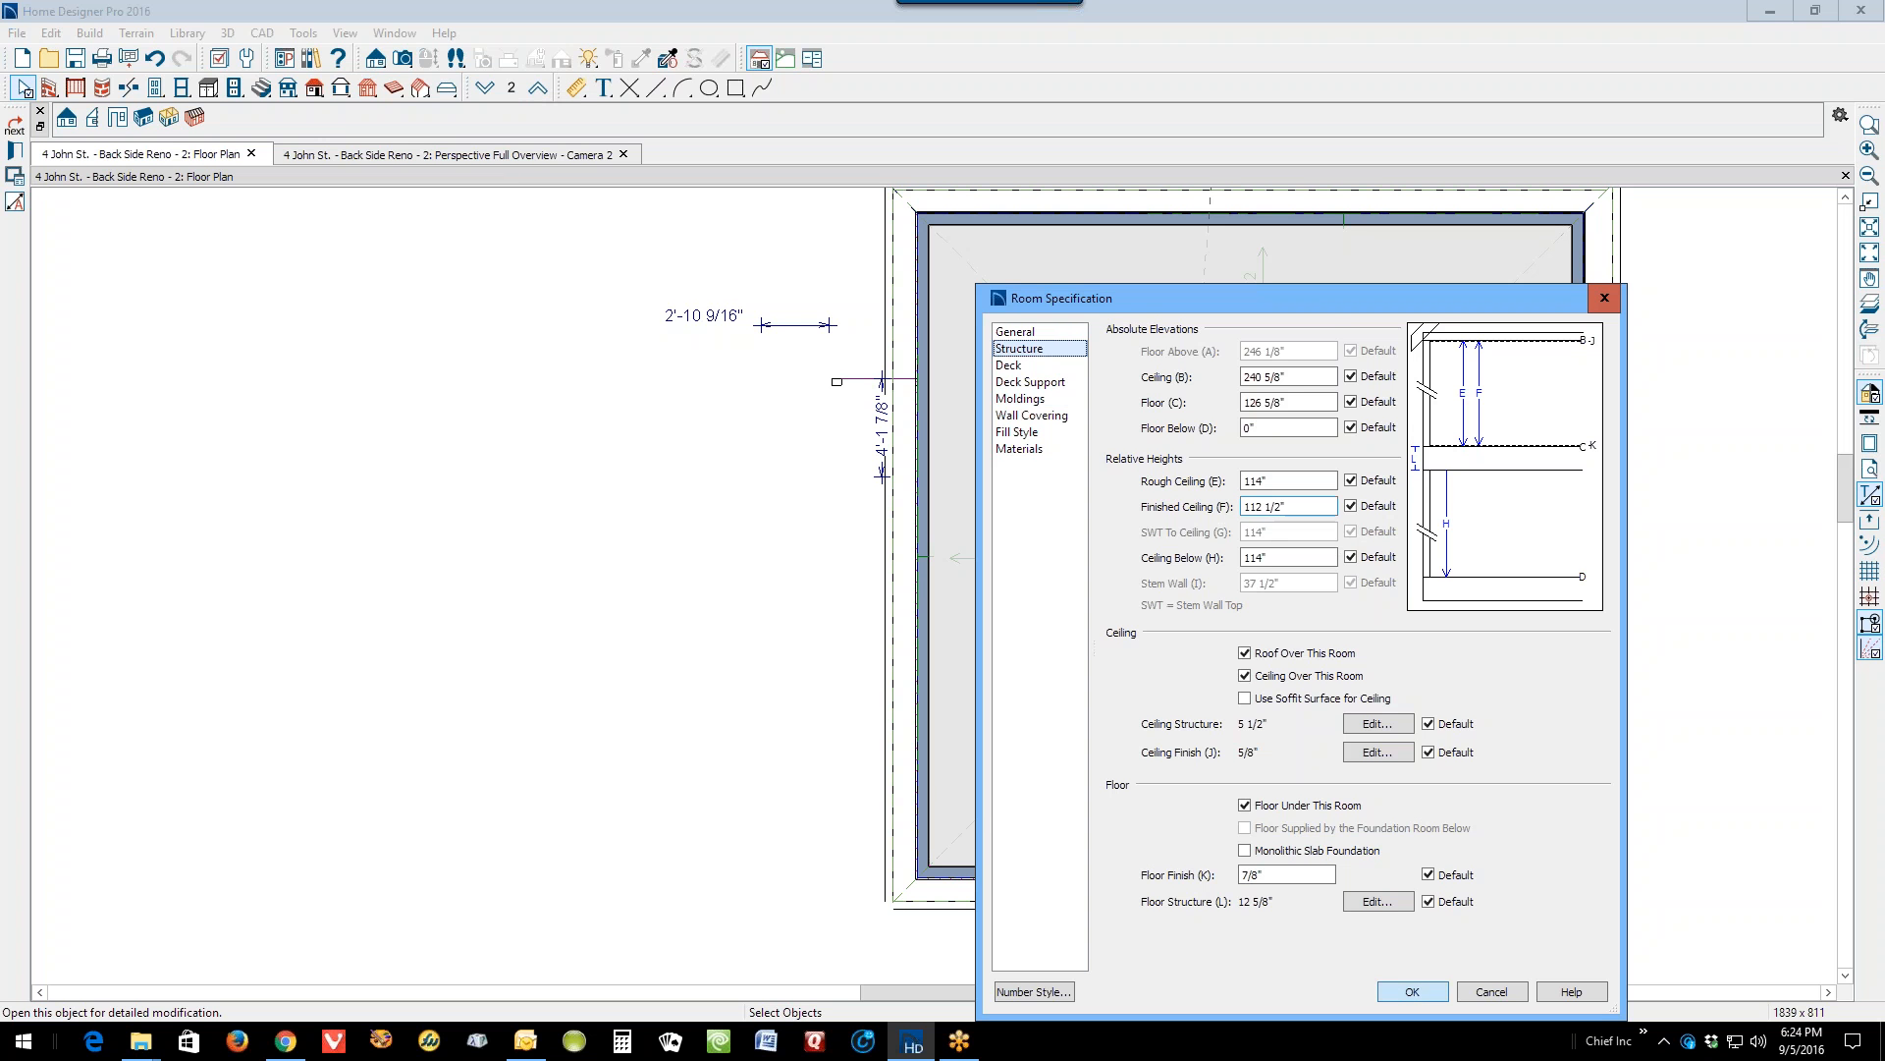
drag(1332, 310, 563, 297)
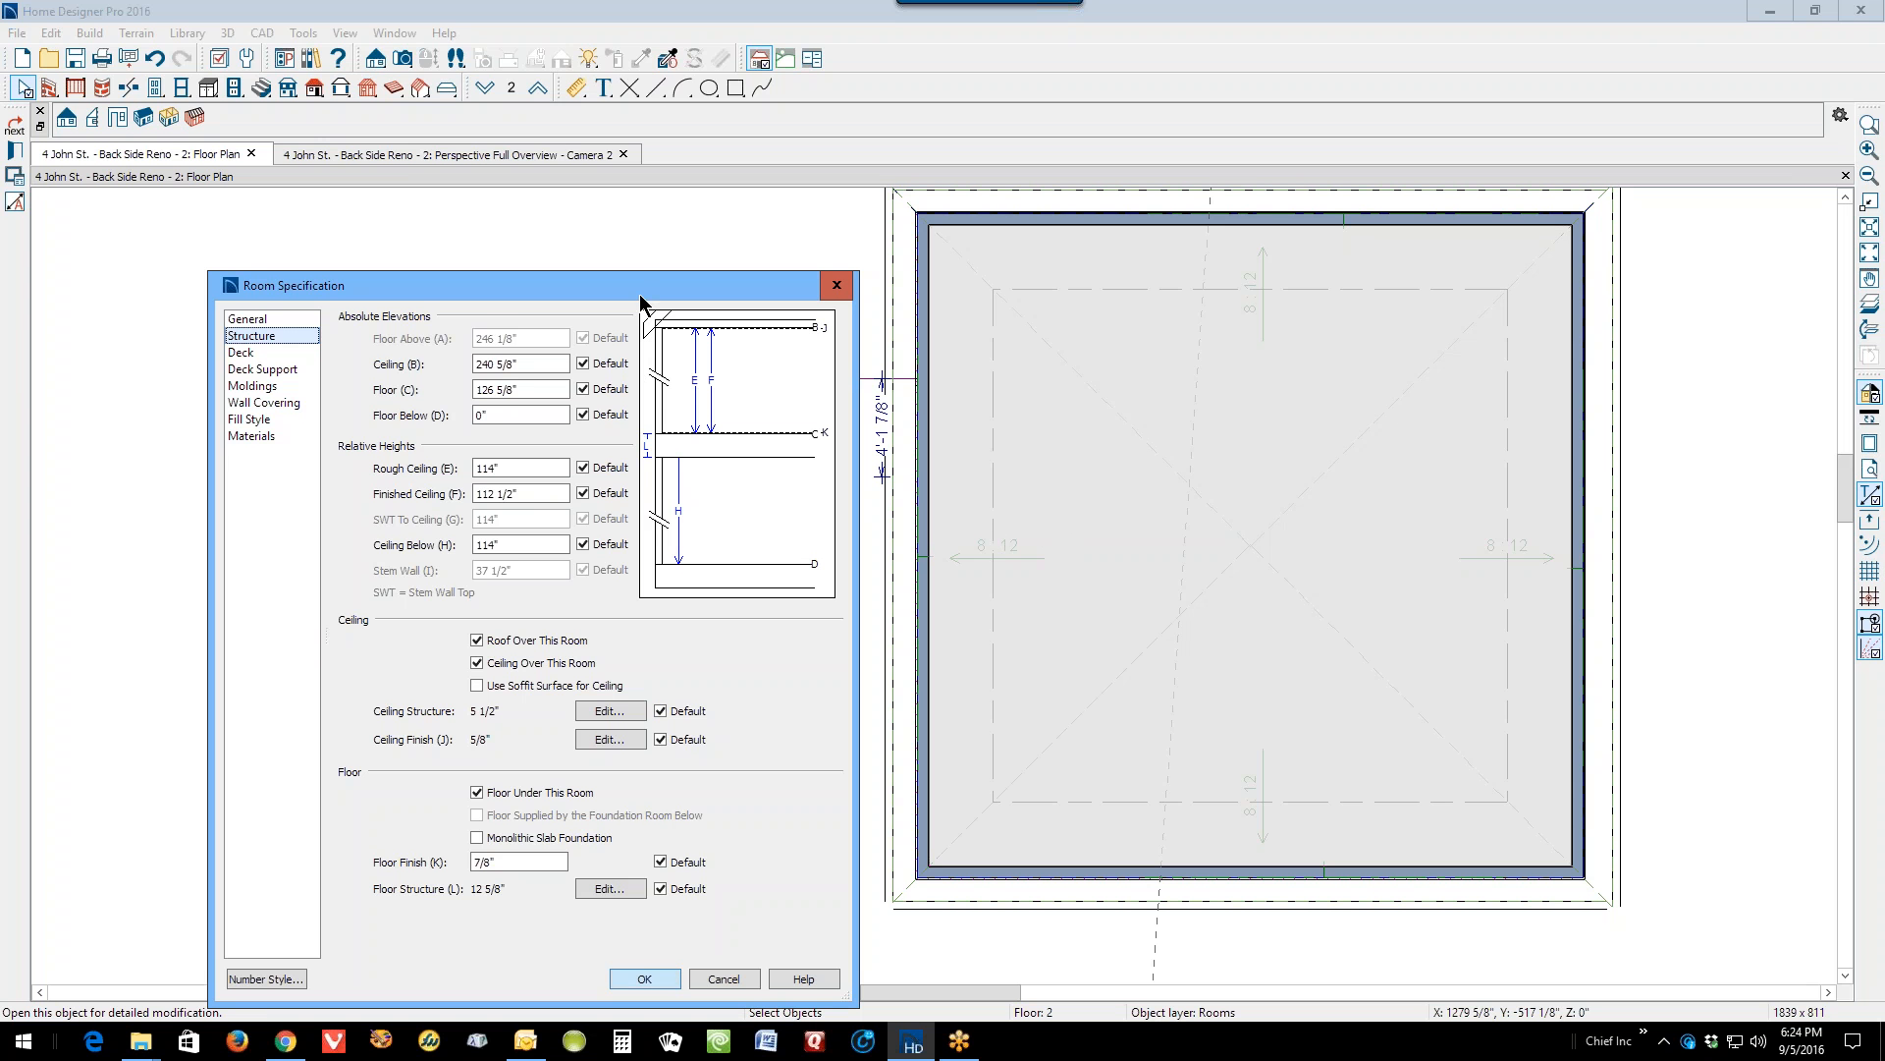
drag(640, 298, 643, 249)
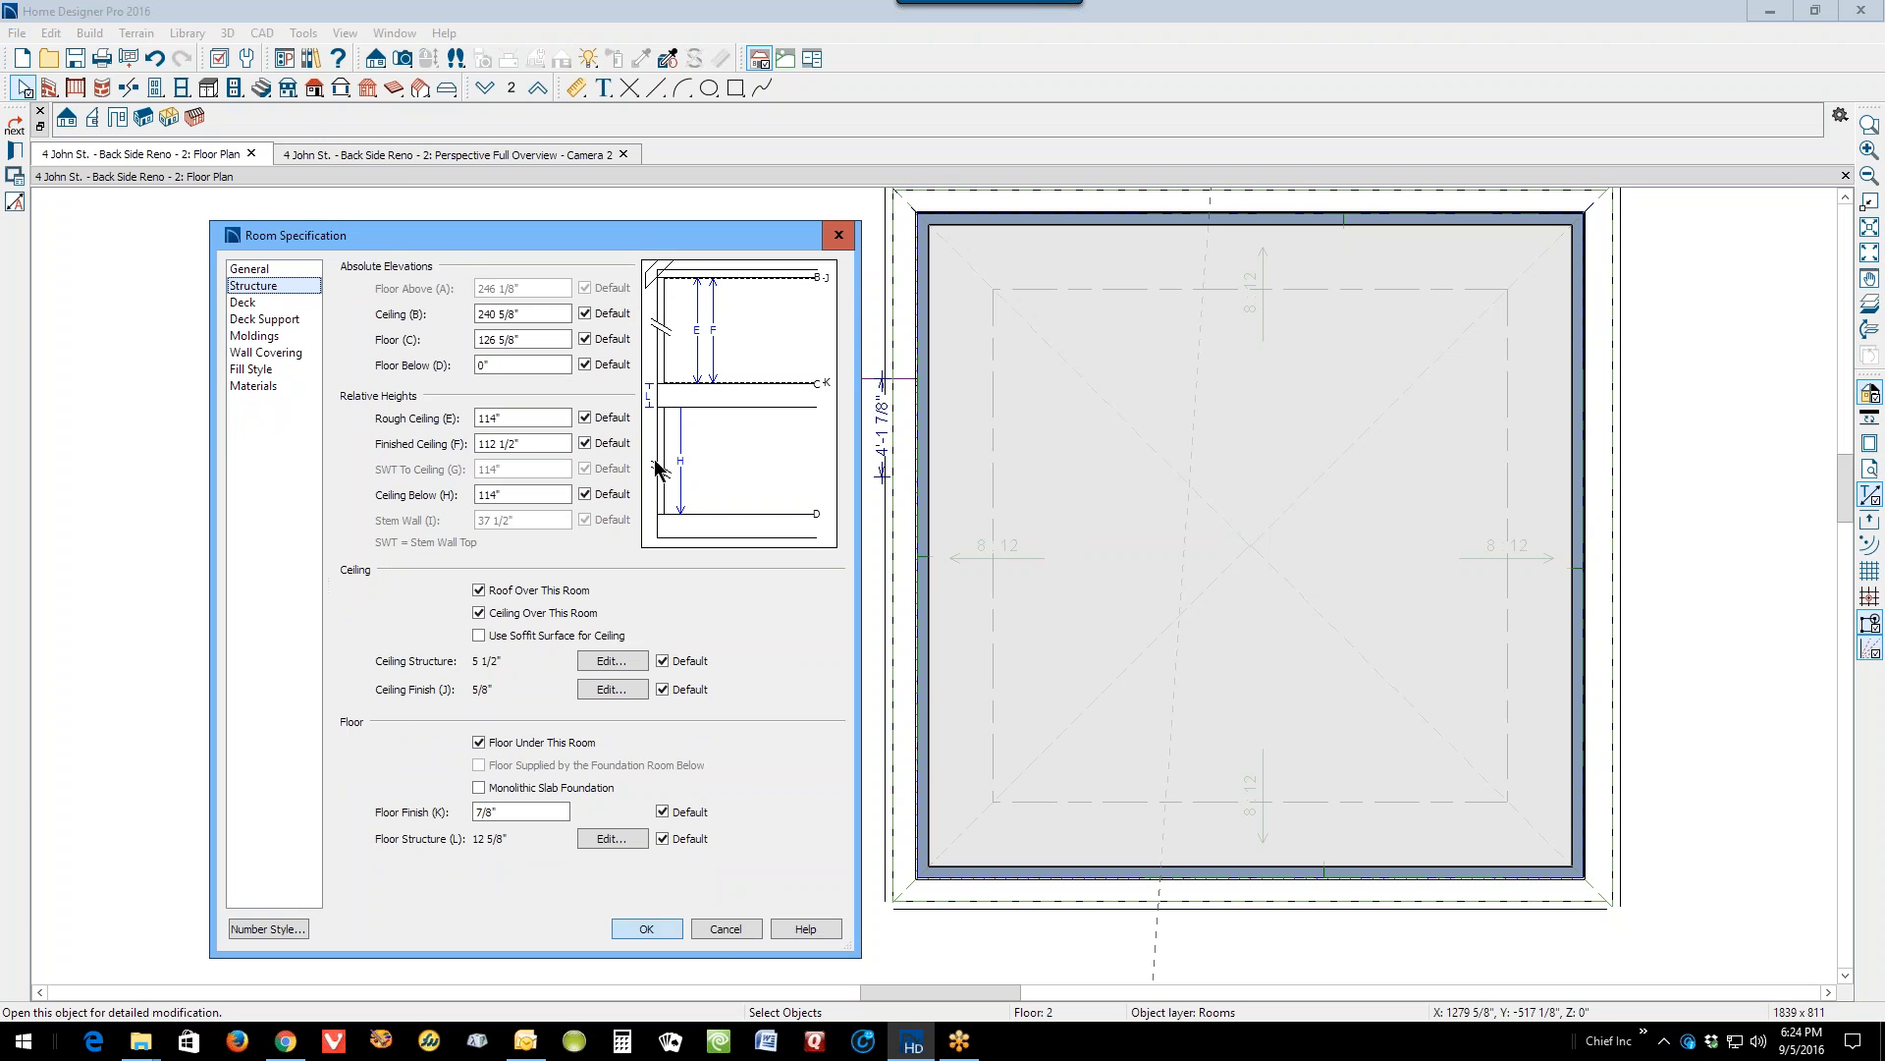
click(731, 931)
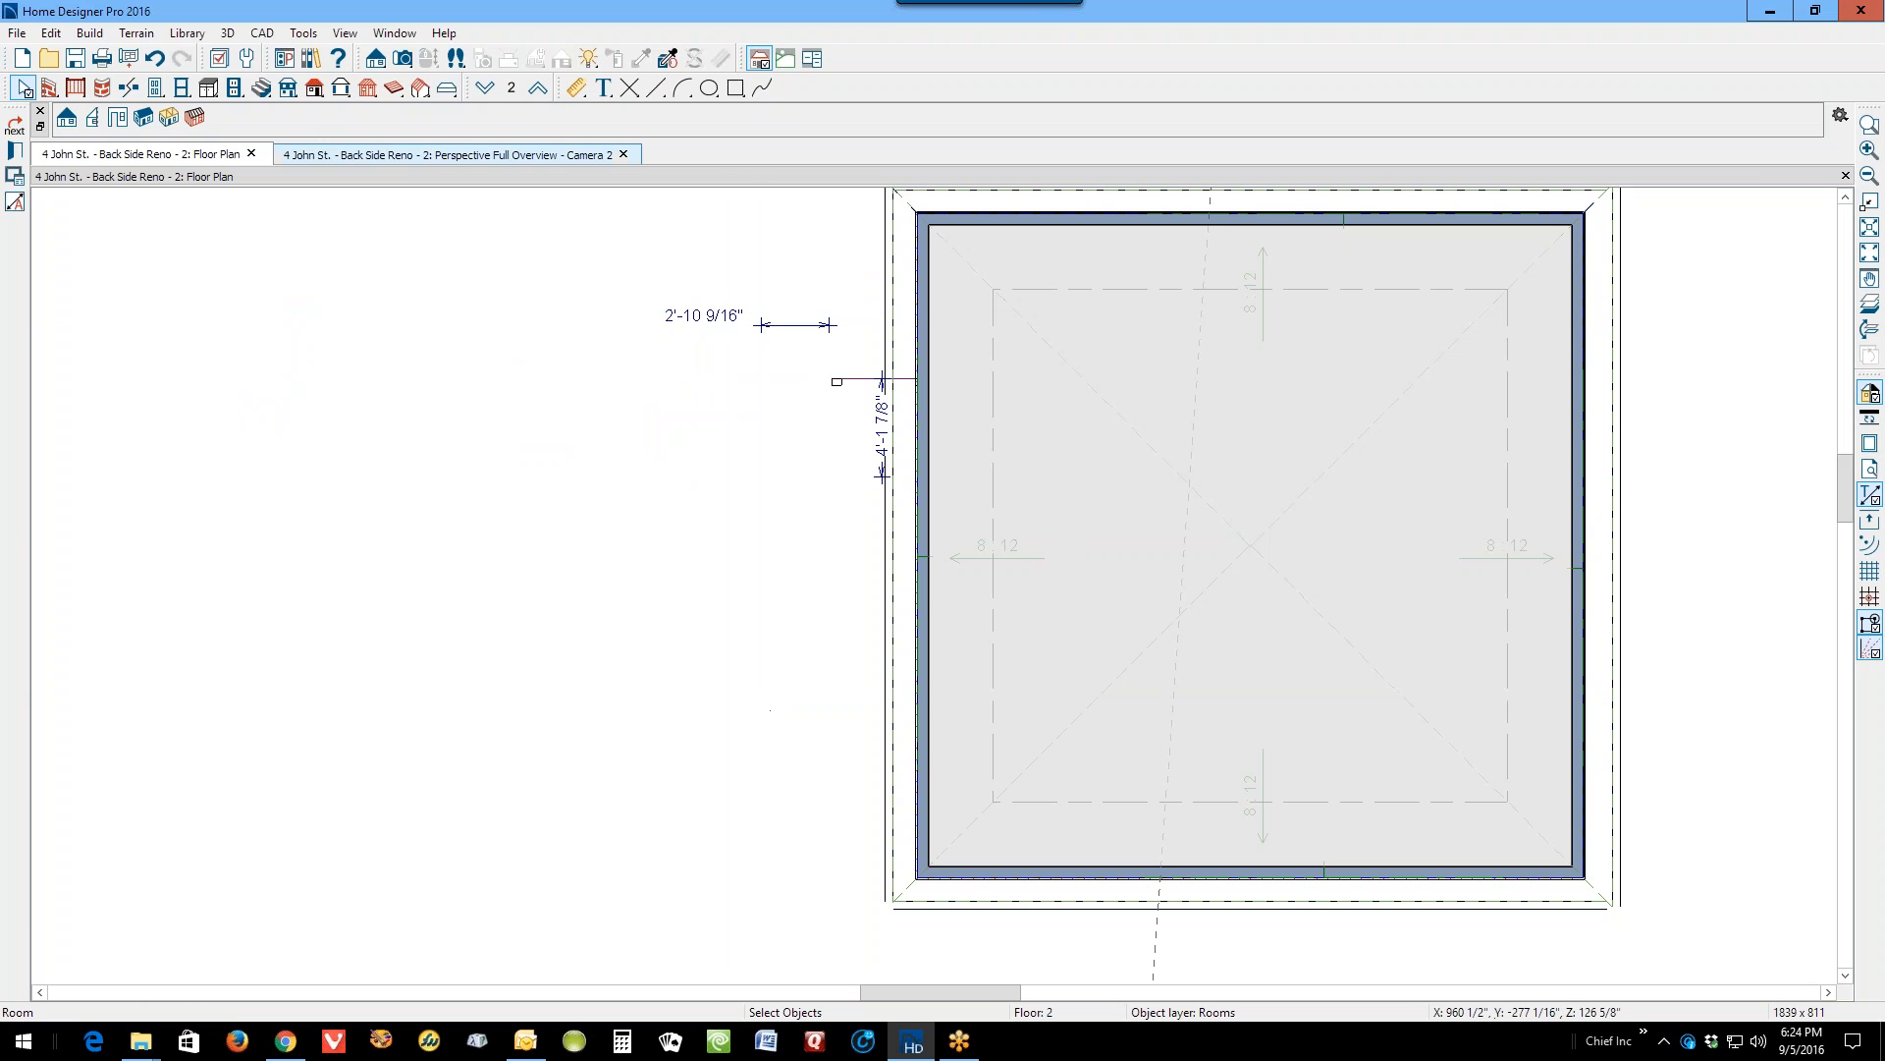
Step: Create a cross-section view through the floor 2 hip-roofed building, looking from inside toward its lower wall, and enlarge the right-hand eave area
click(376, 59)
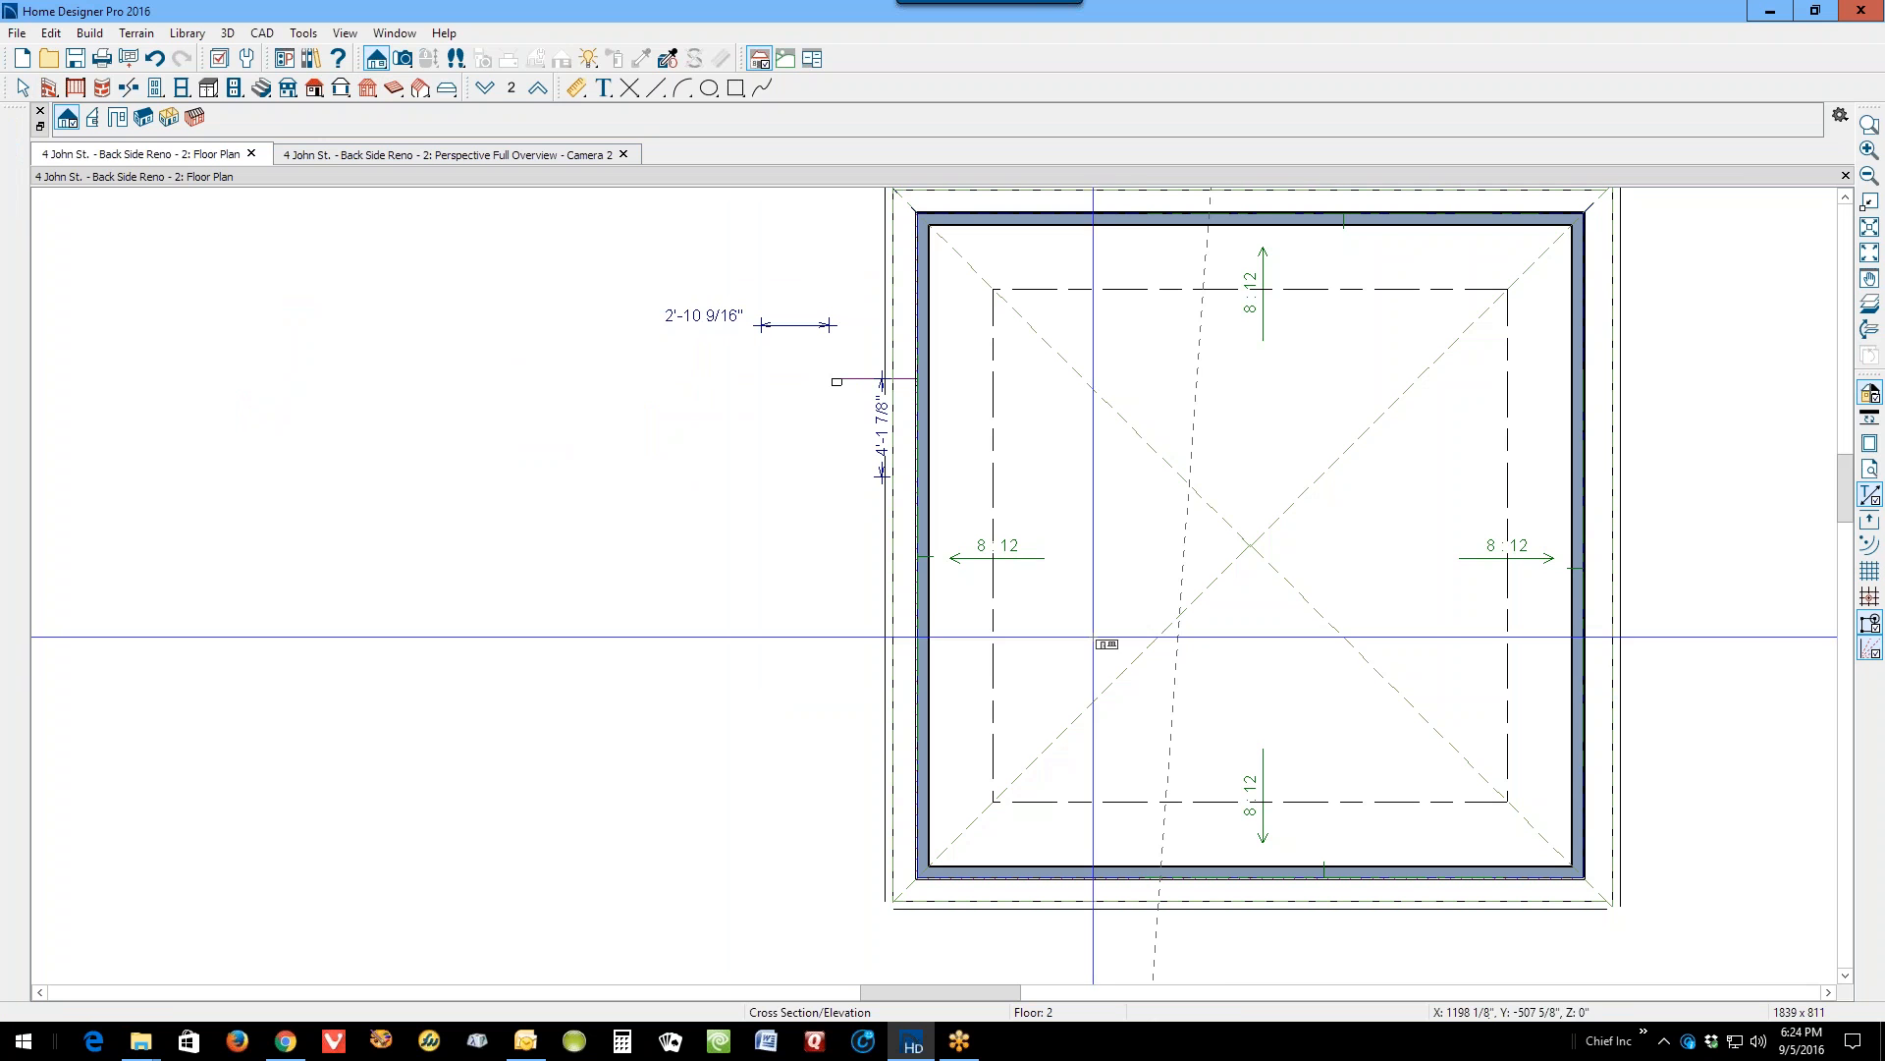
drag(1215, 656, 1198, 1036)
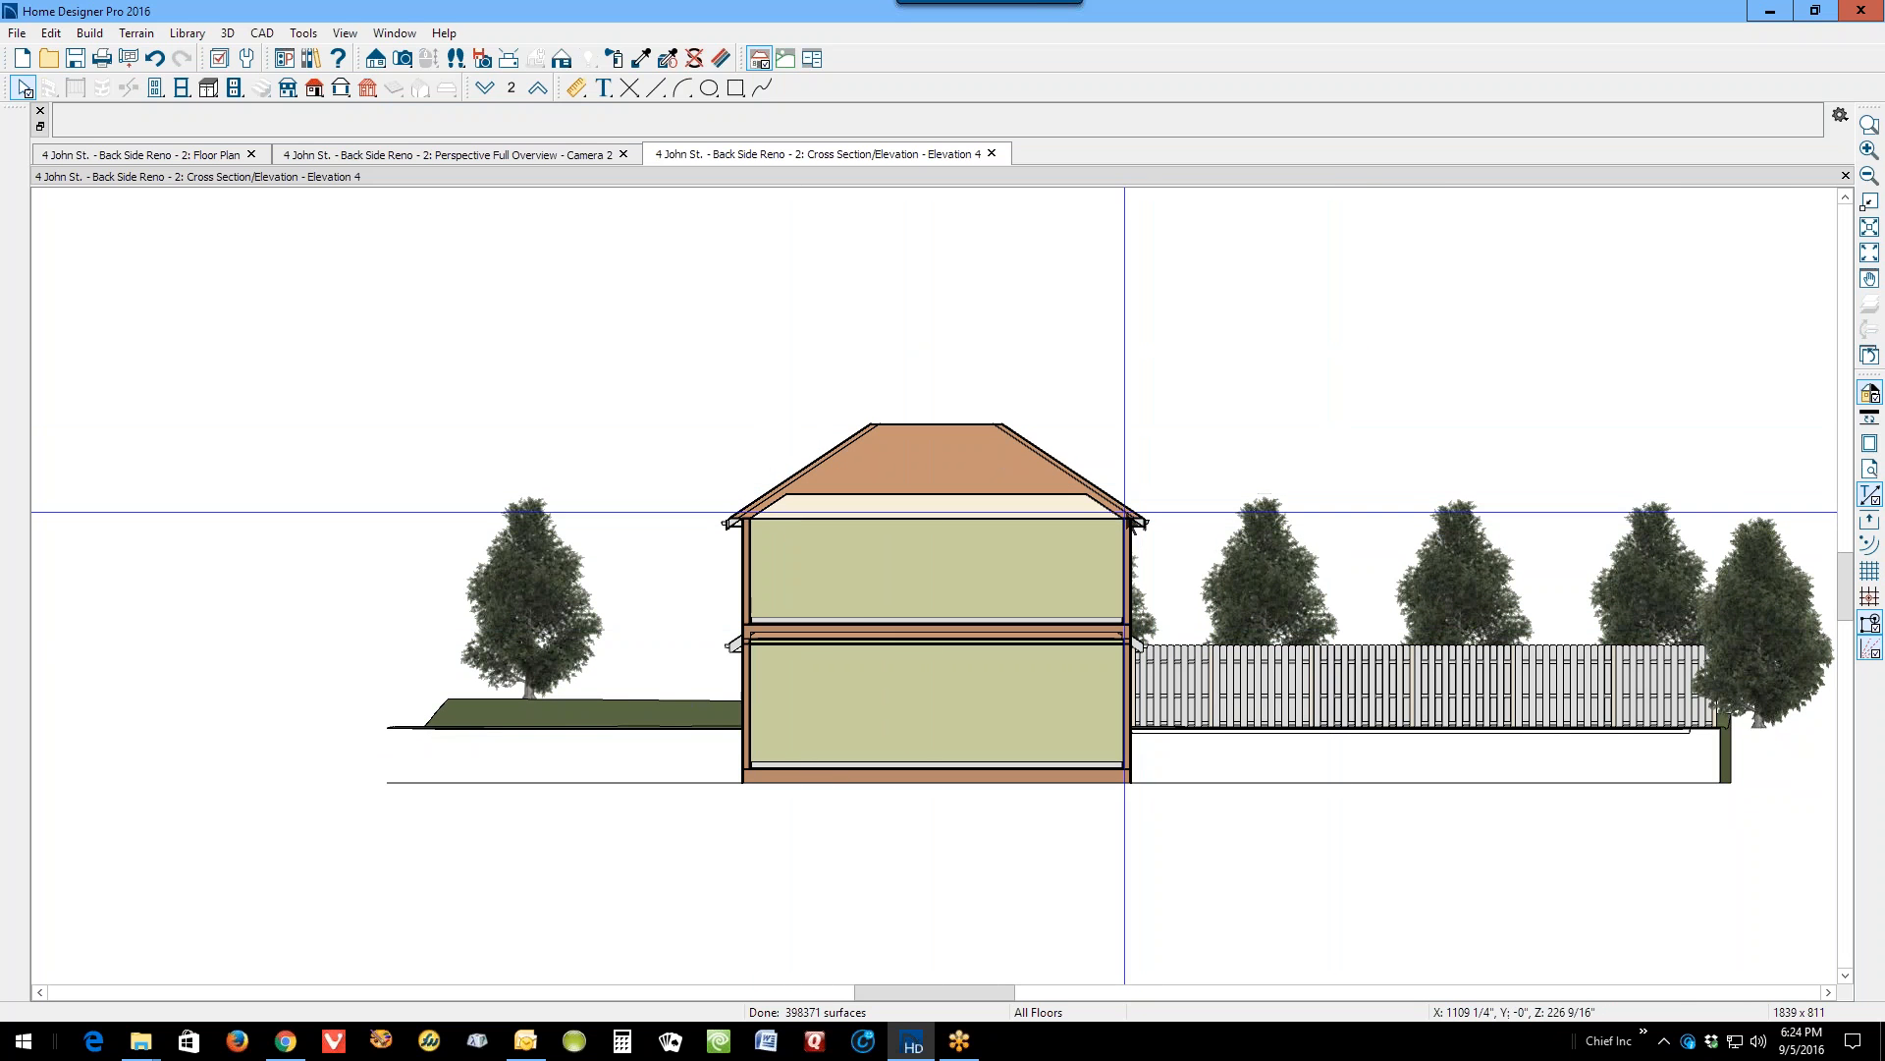
click(1869, 124)
drag(1042, 469, 1158, 675)
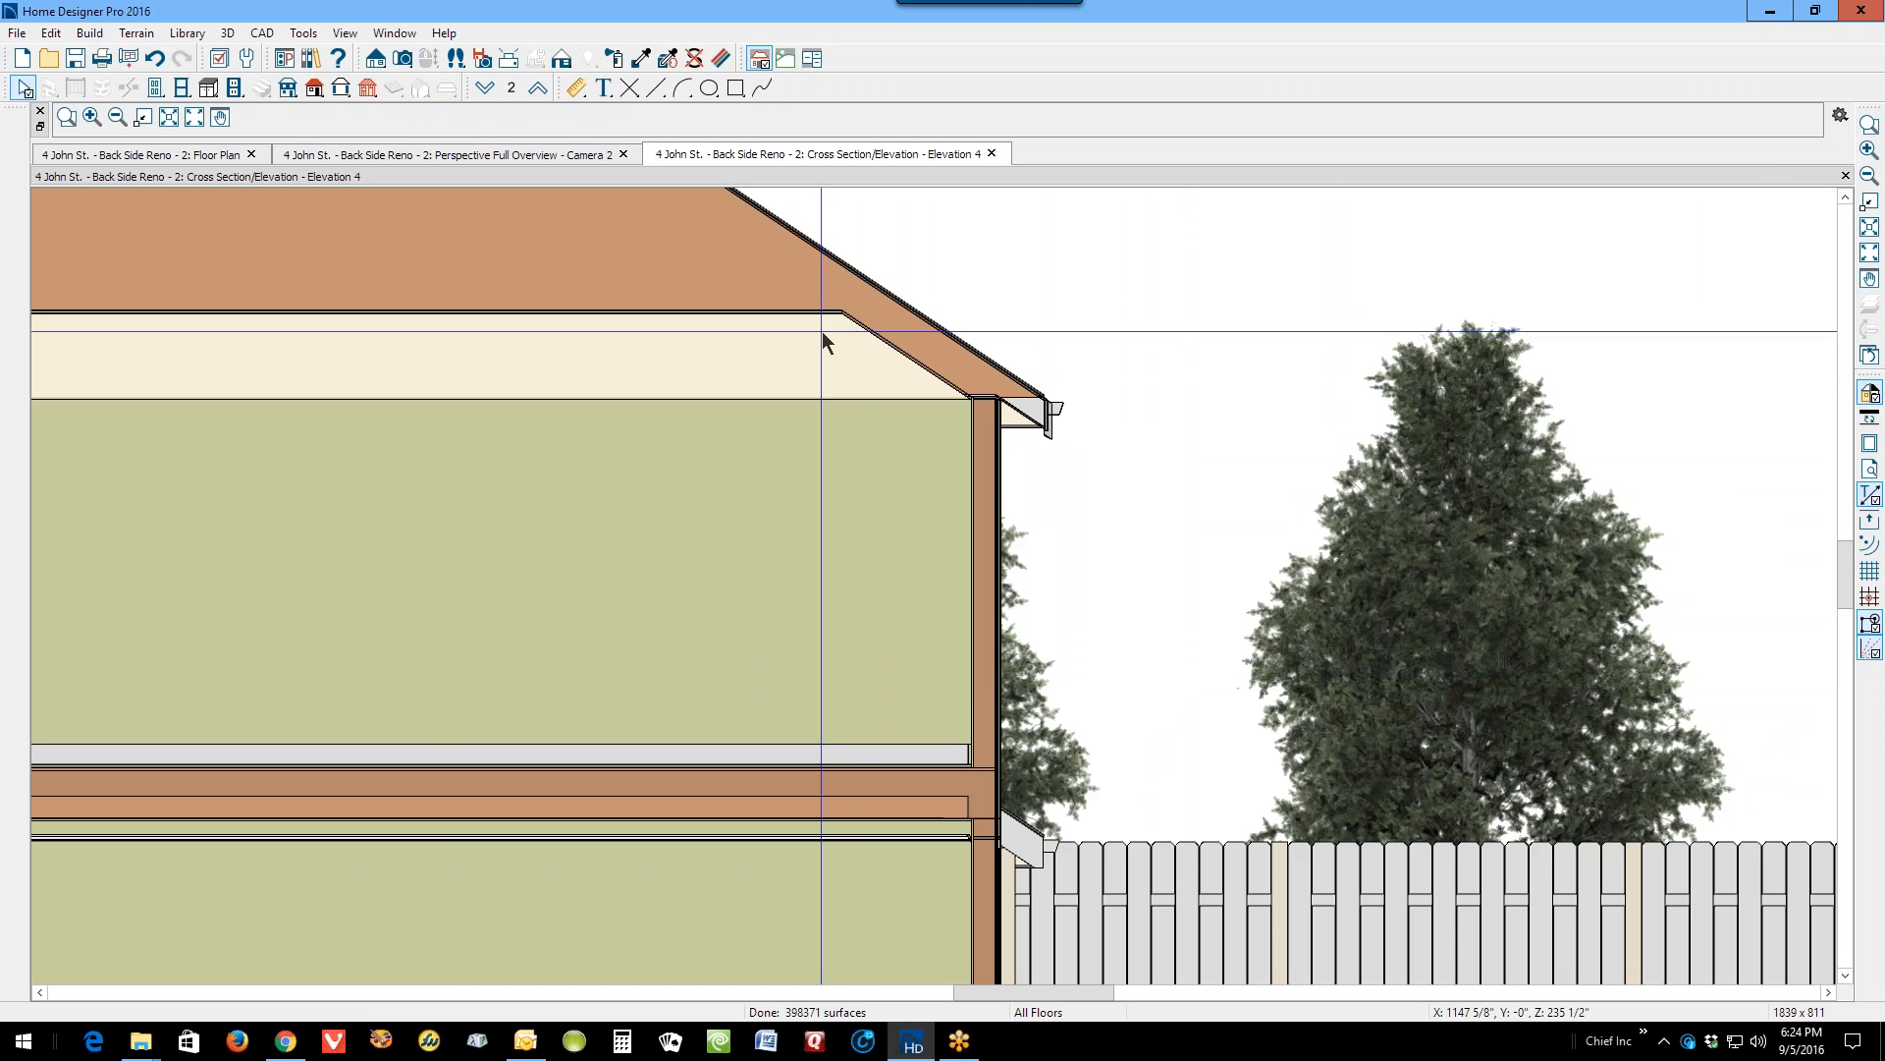
Step: Measure the upper floor's wall height up to the ceiling slope and the vertical gap between the wall top and flat ceiling
click(578, 87)
click(193, 120)
drag(954, 755, 954, 400)
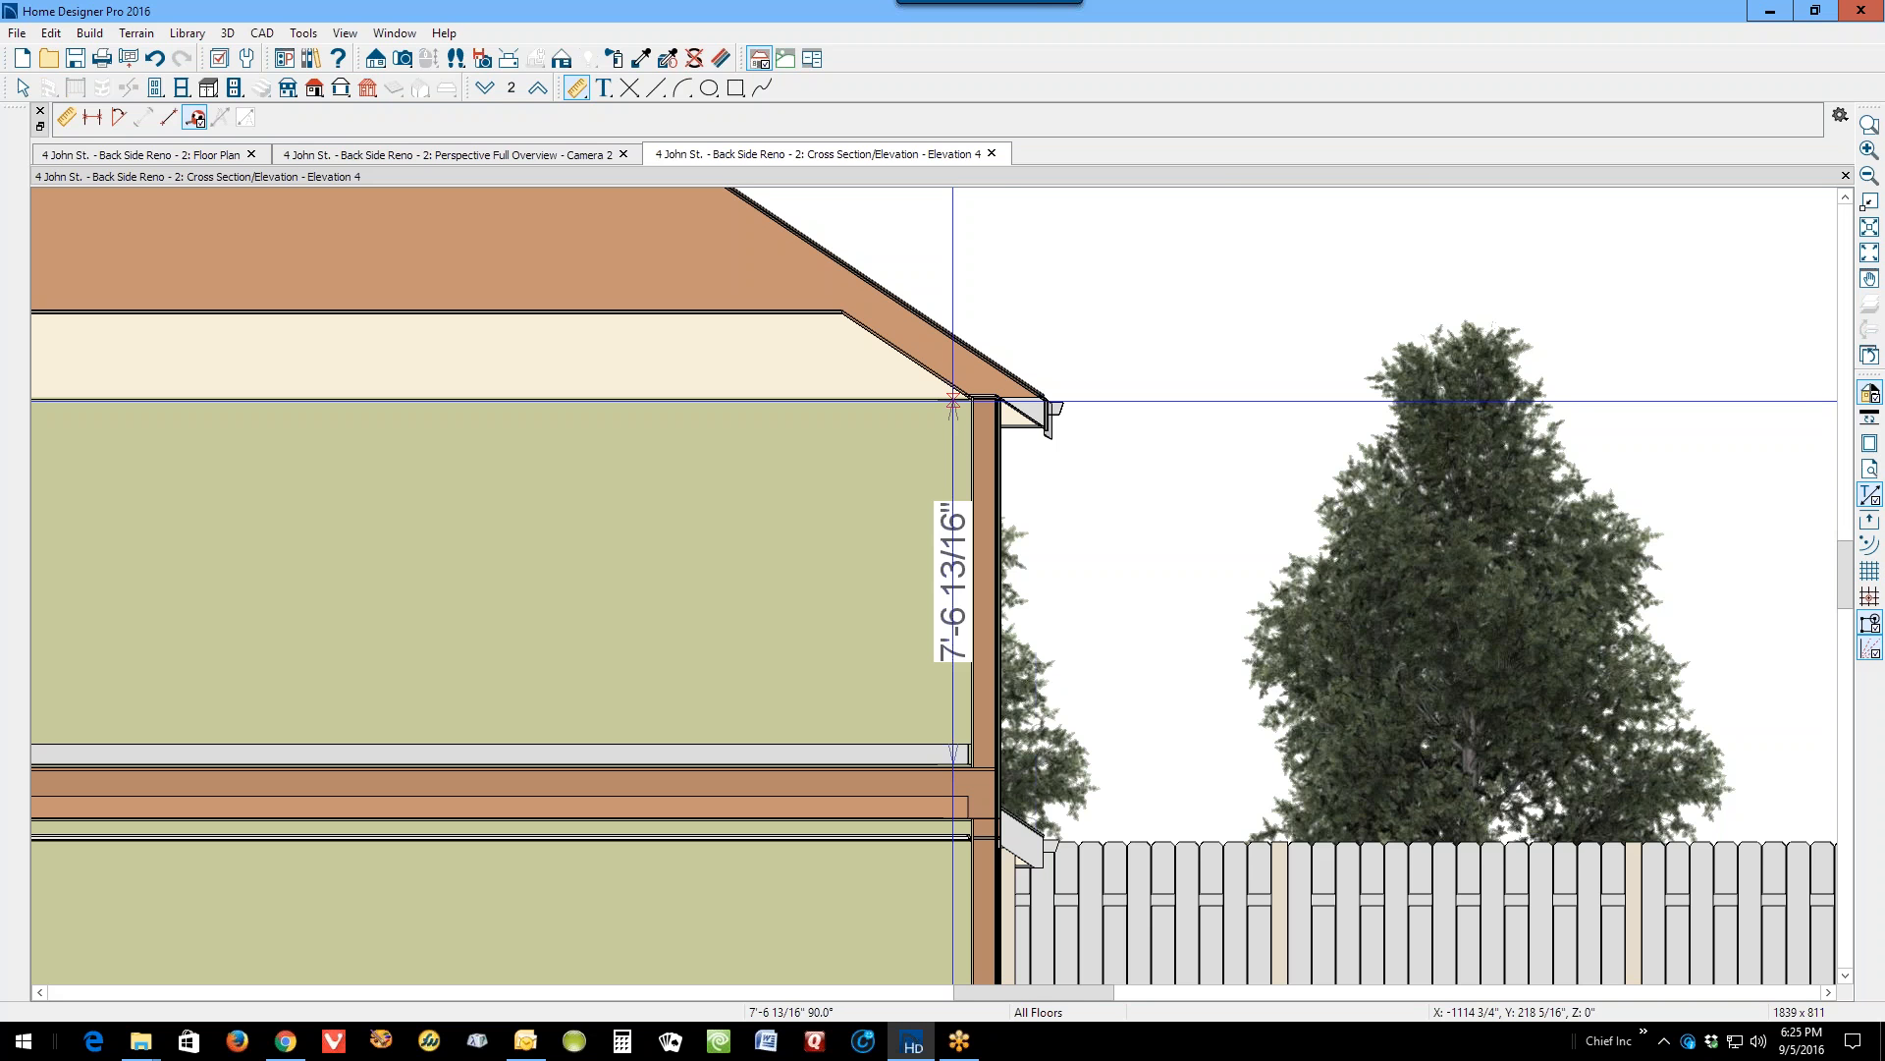
drag(952, 401, 953, 401)
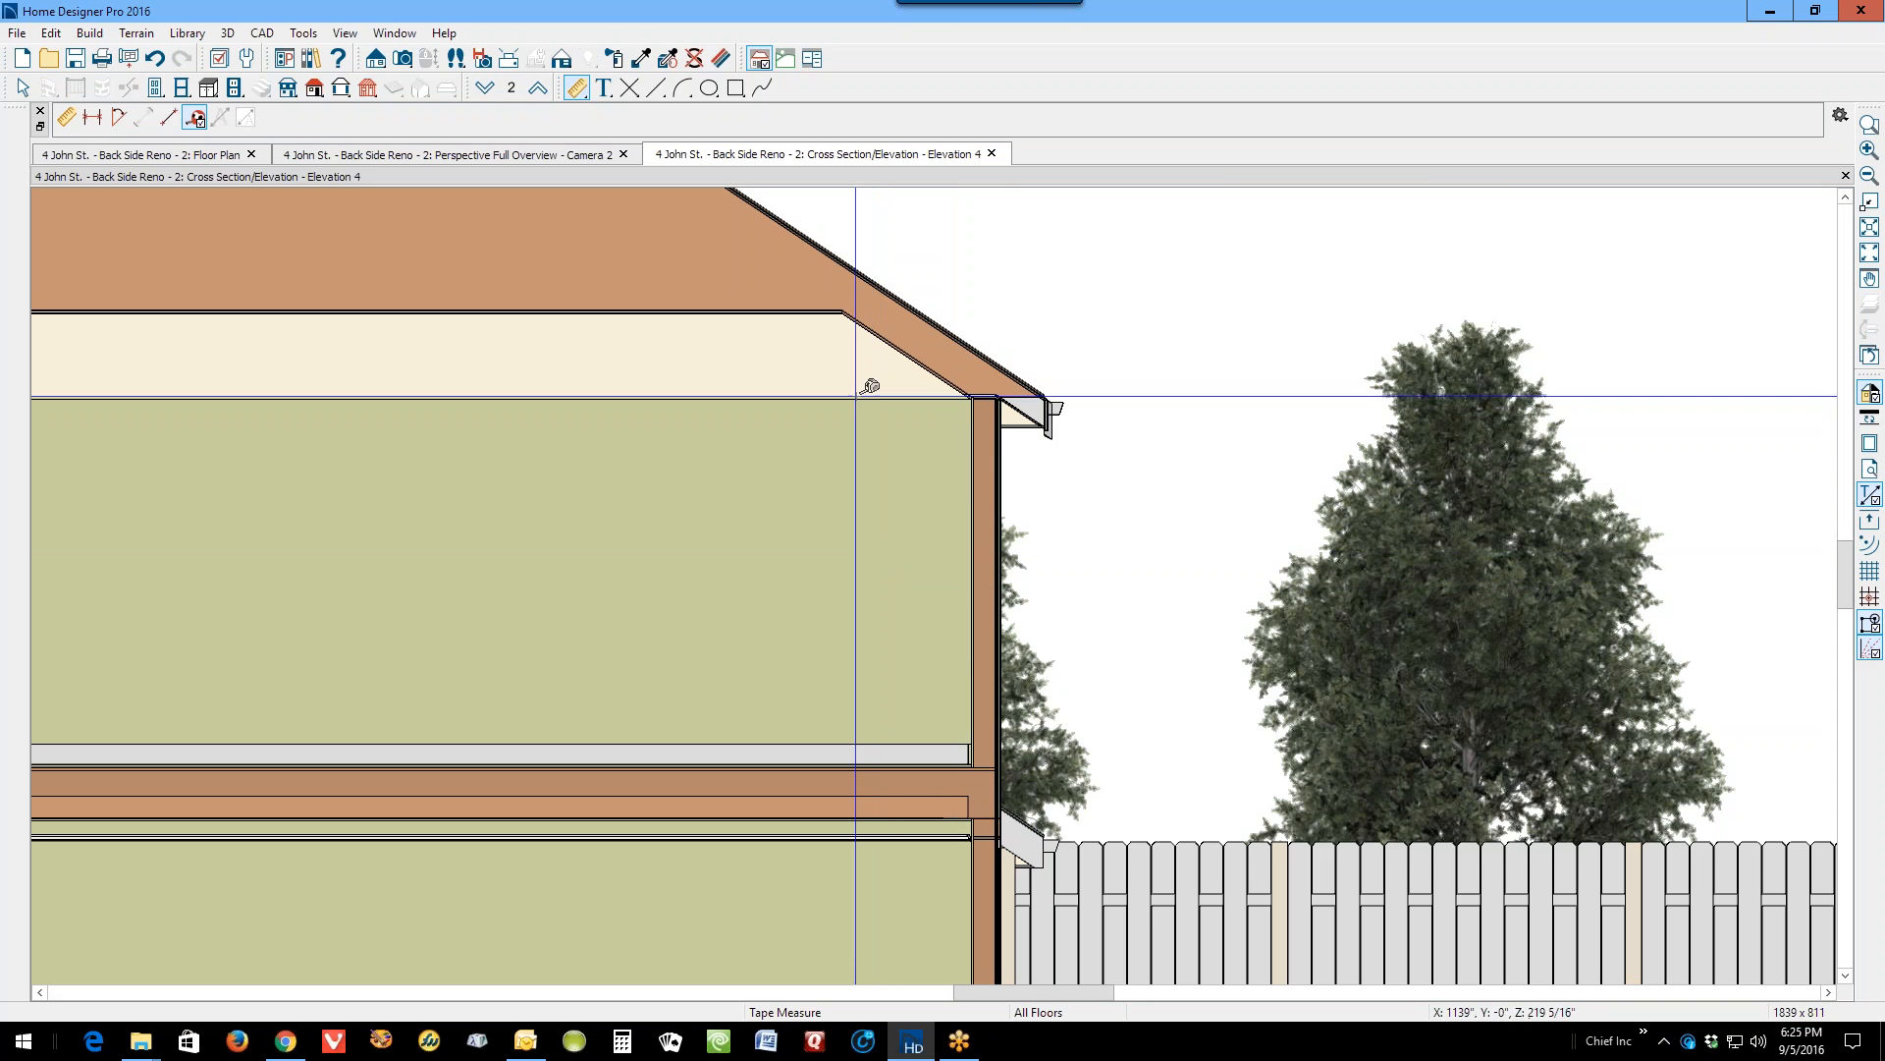
scroll(923, 403, down, 5)
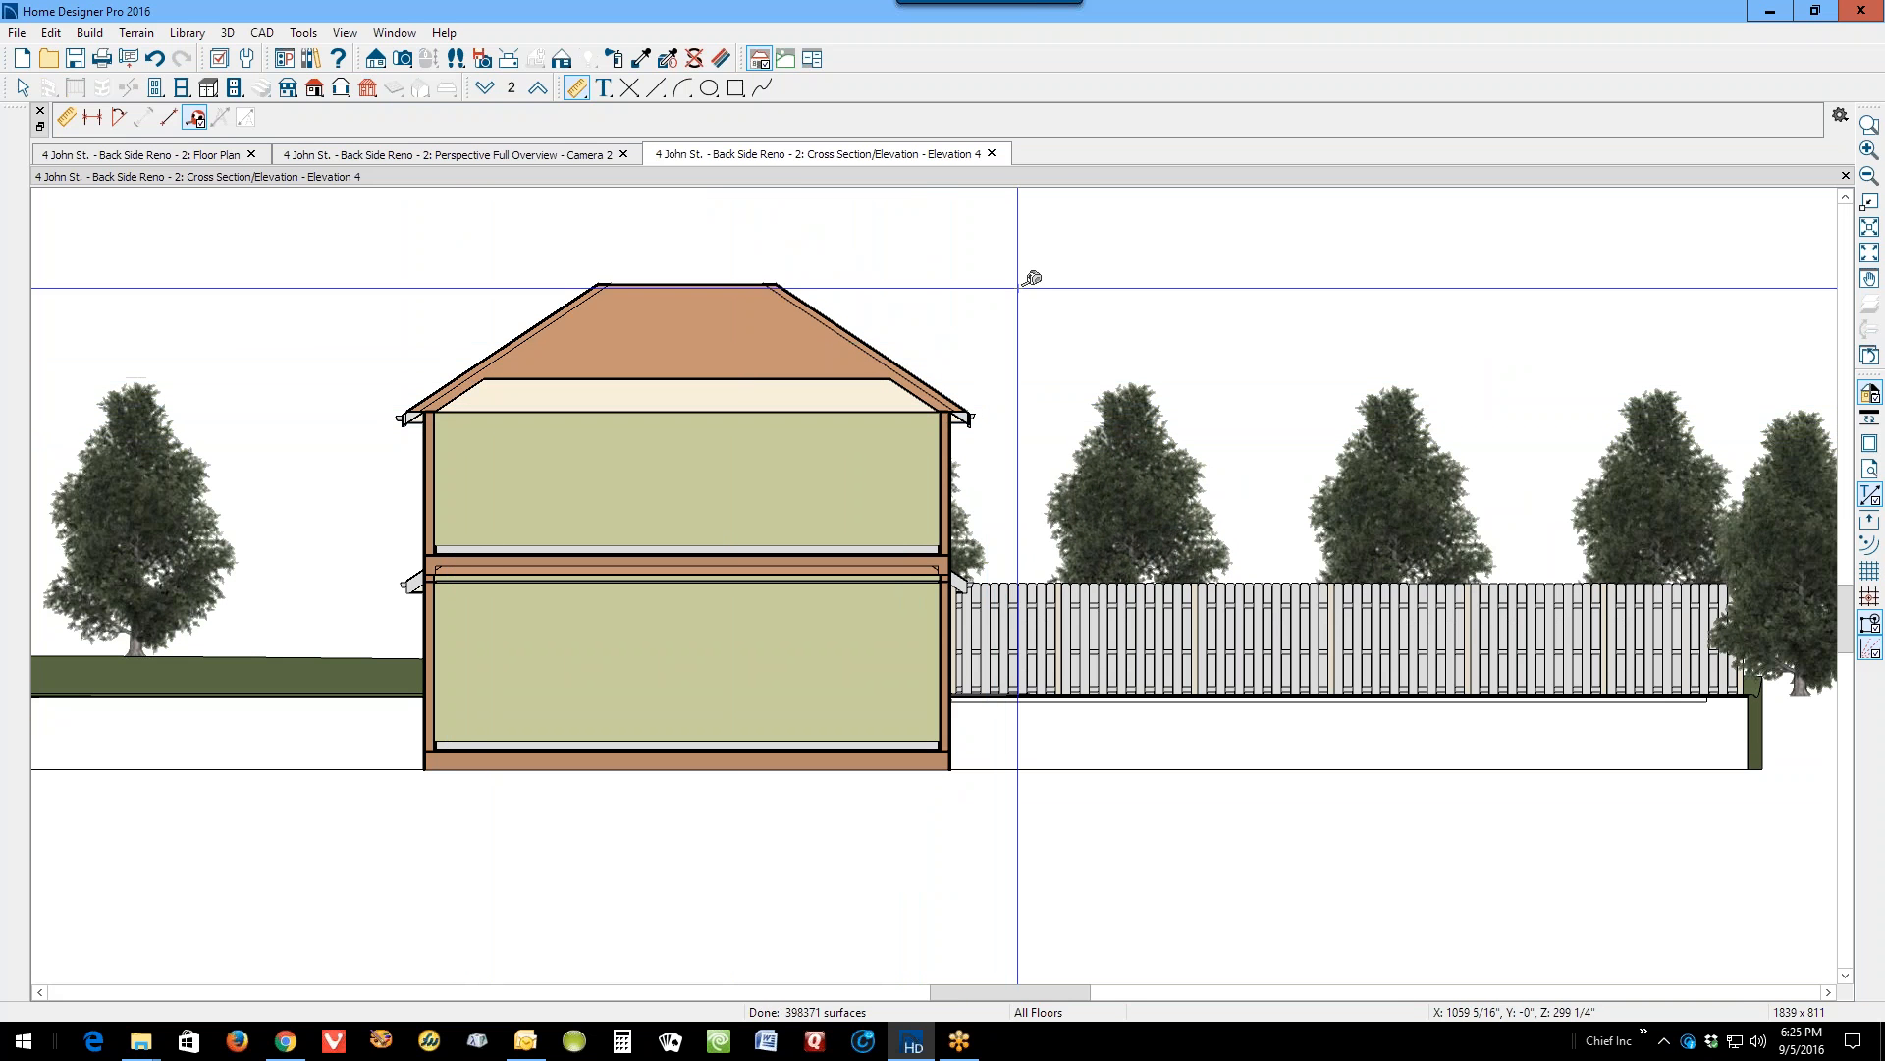
scroll(949, 413, up, 3)
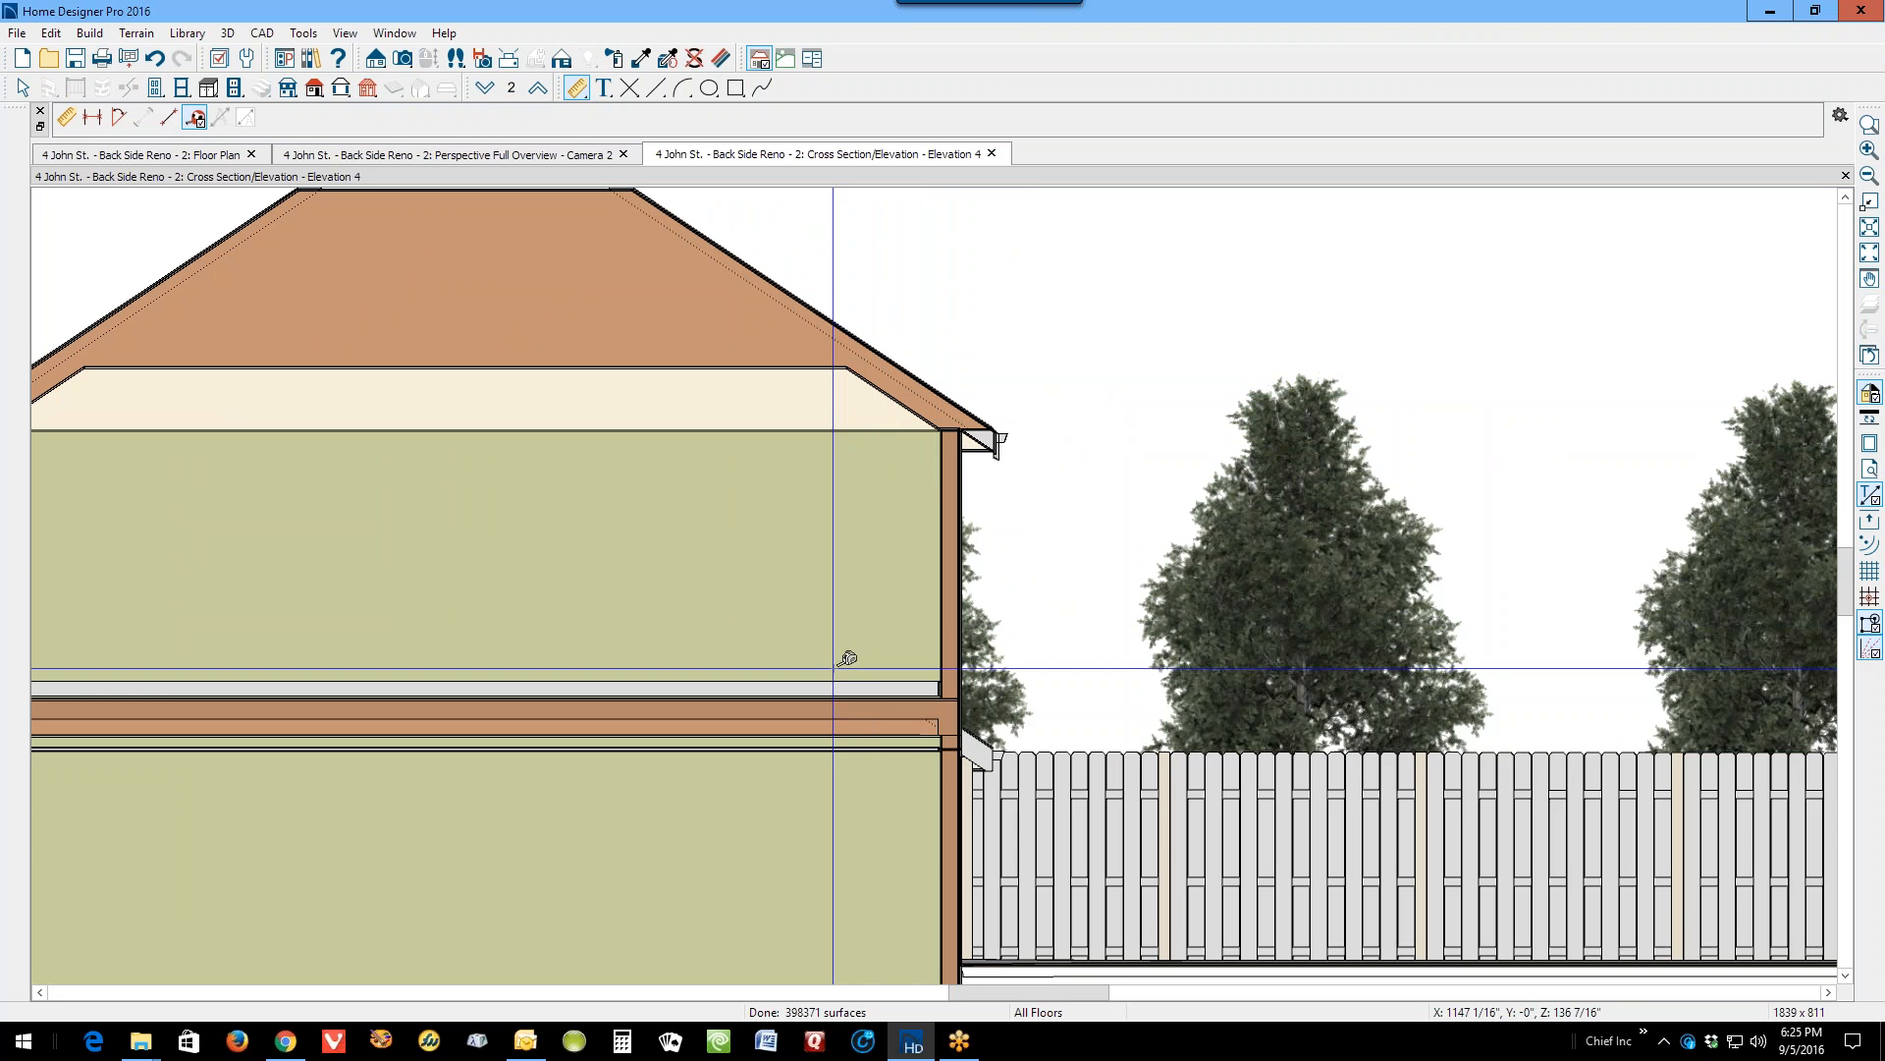
drag(858, 691, 833, 432)
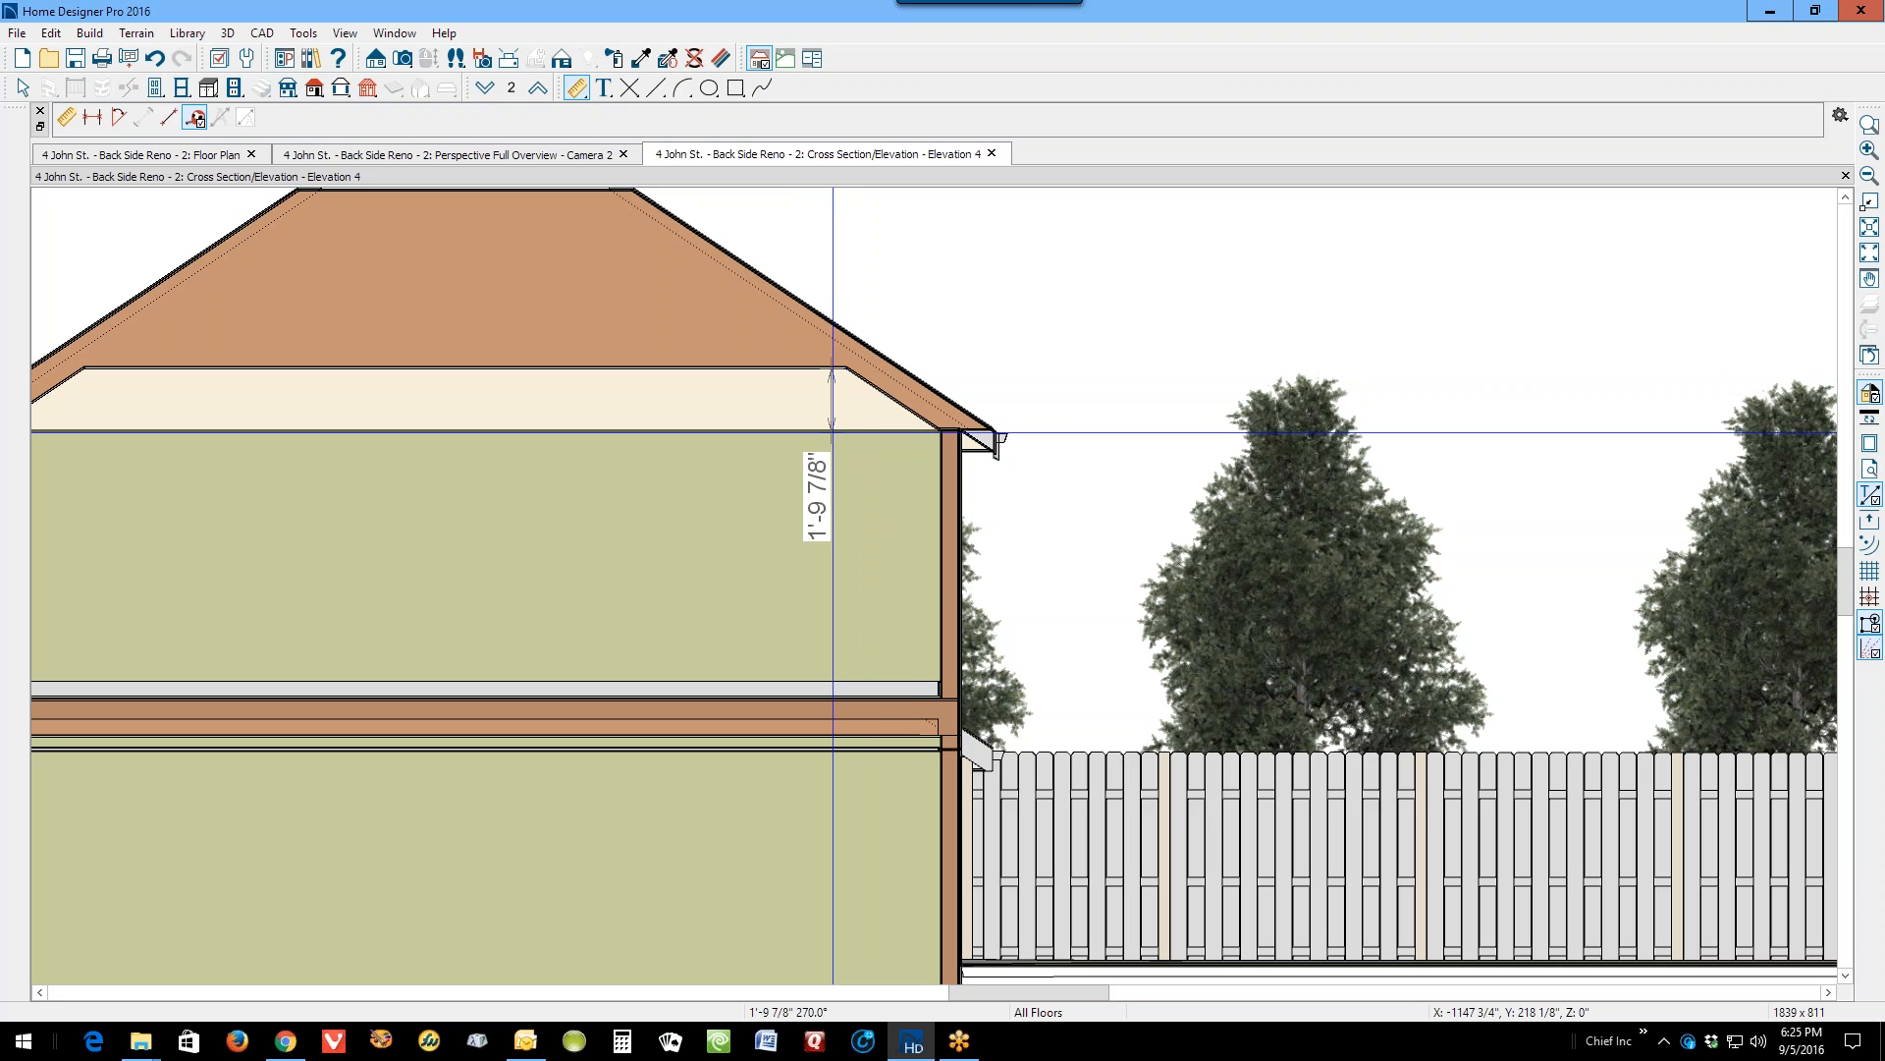
Step: Raise all four floor 2 roof planes together by about 22 inches, moving them relative to themselves
key(ctrl+Tab)
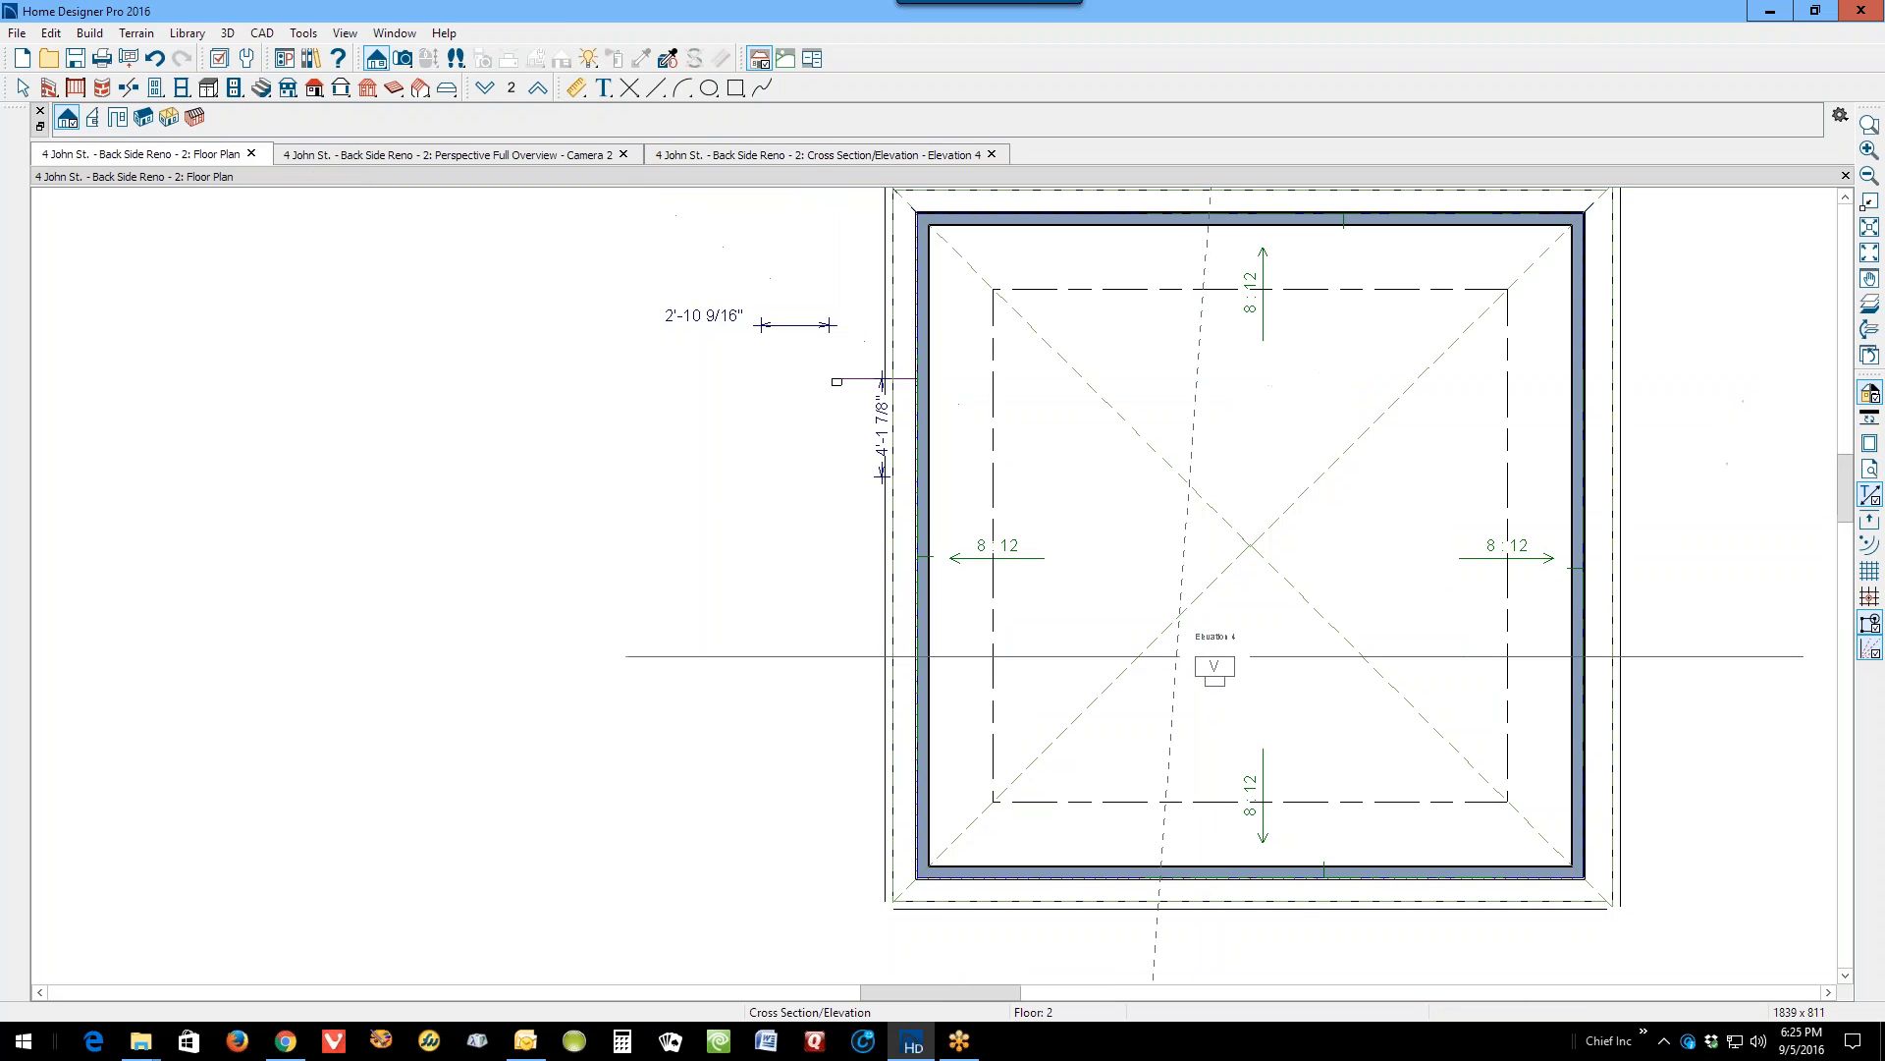
click(1110, 679)
shift+click(1126, 892)
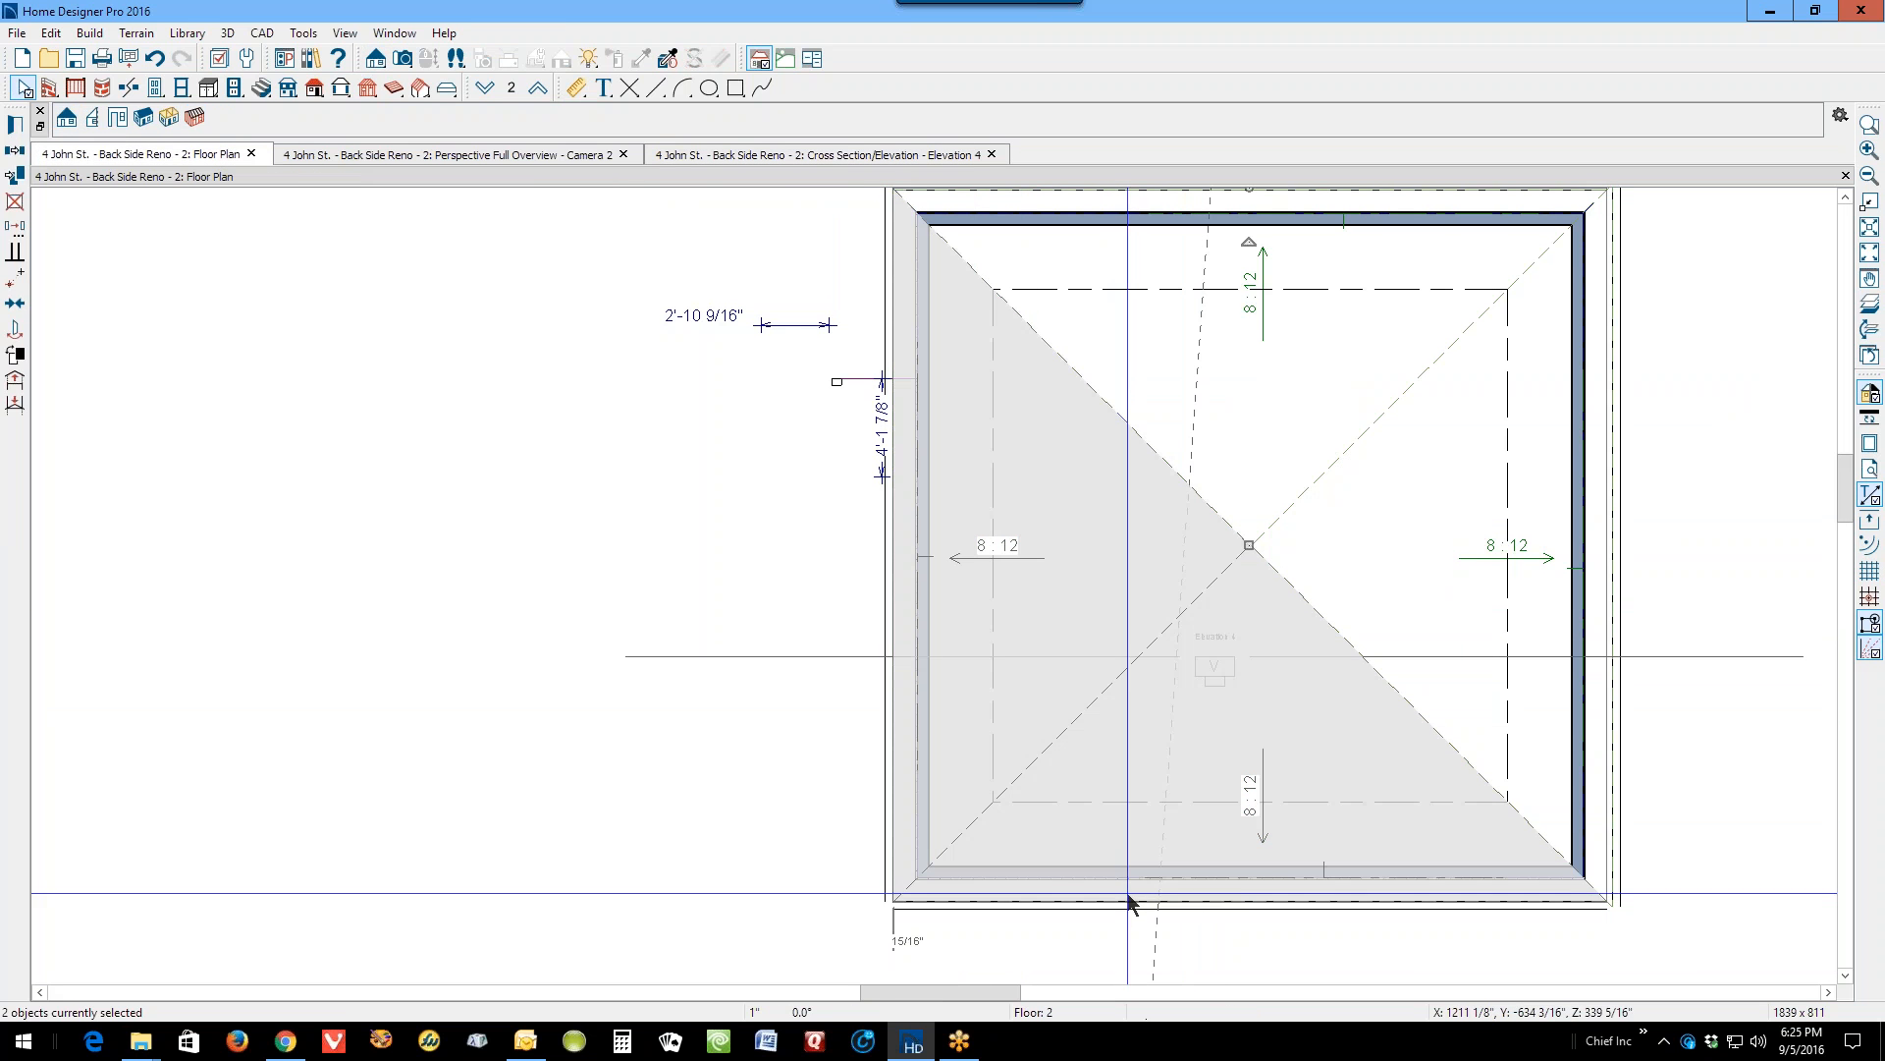
shift+click(1605, 622)
shift+click(1357, 437)
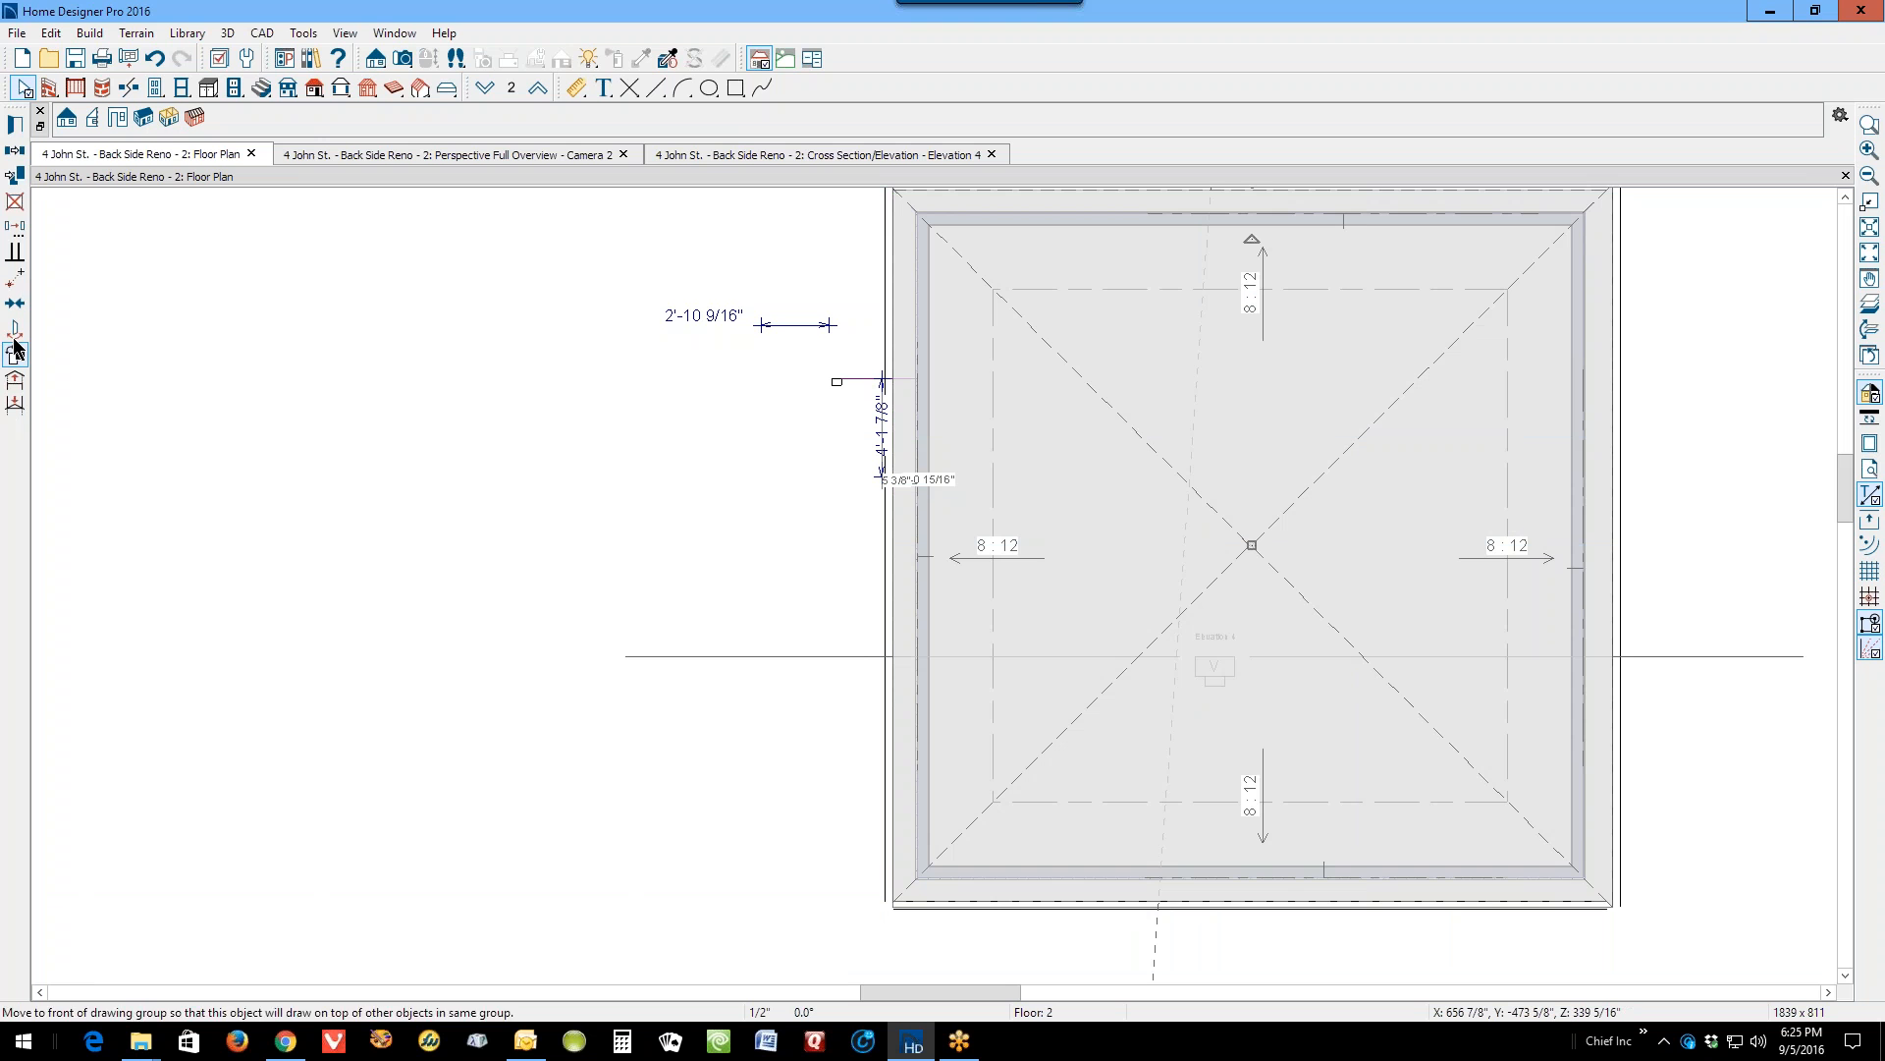
click(16, 226)
drag(402, 364, 633, 386)
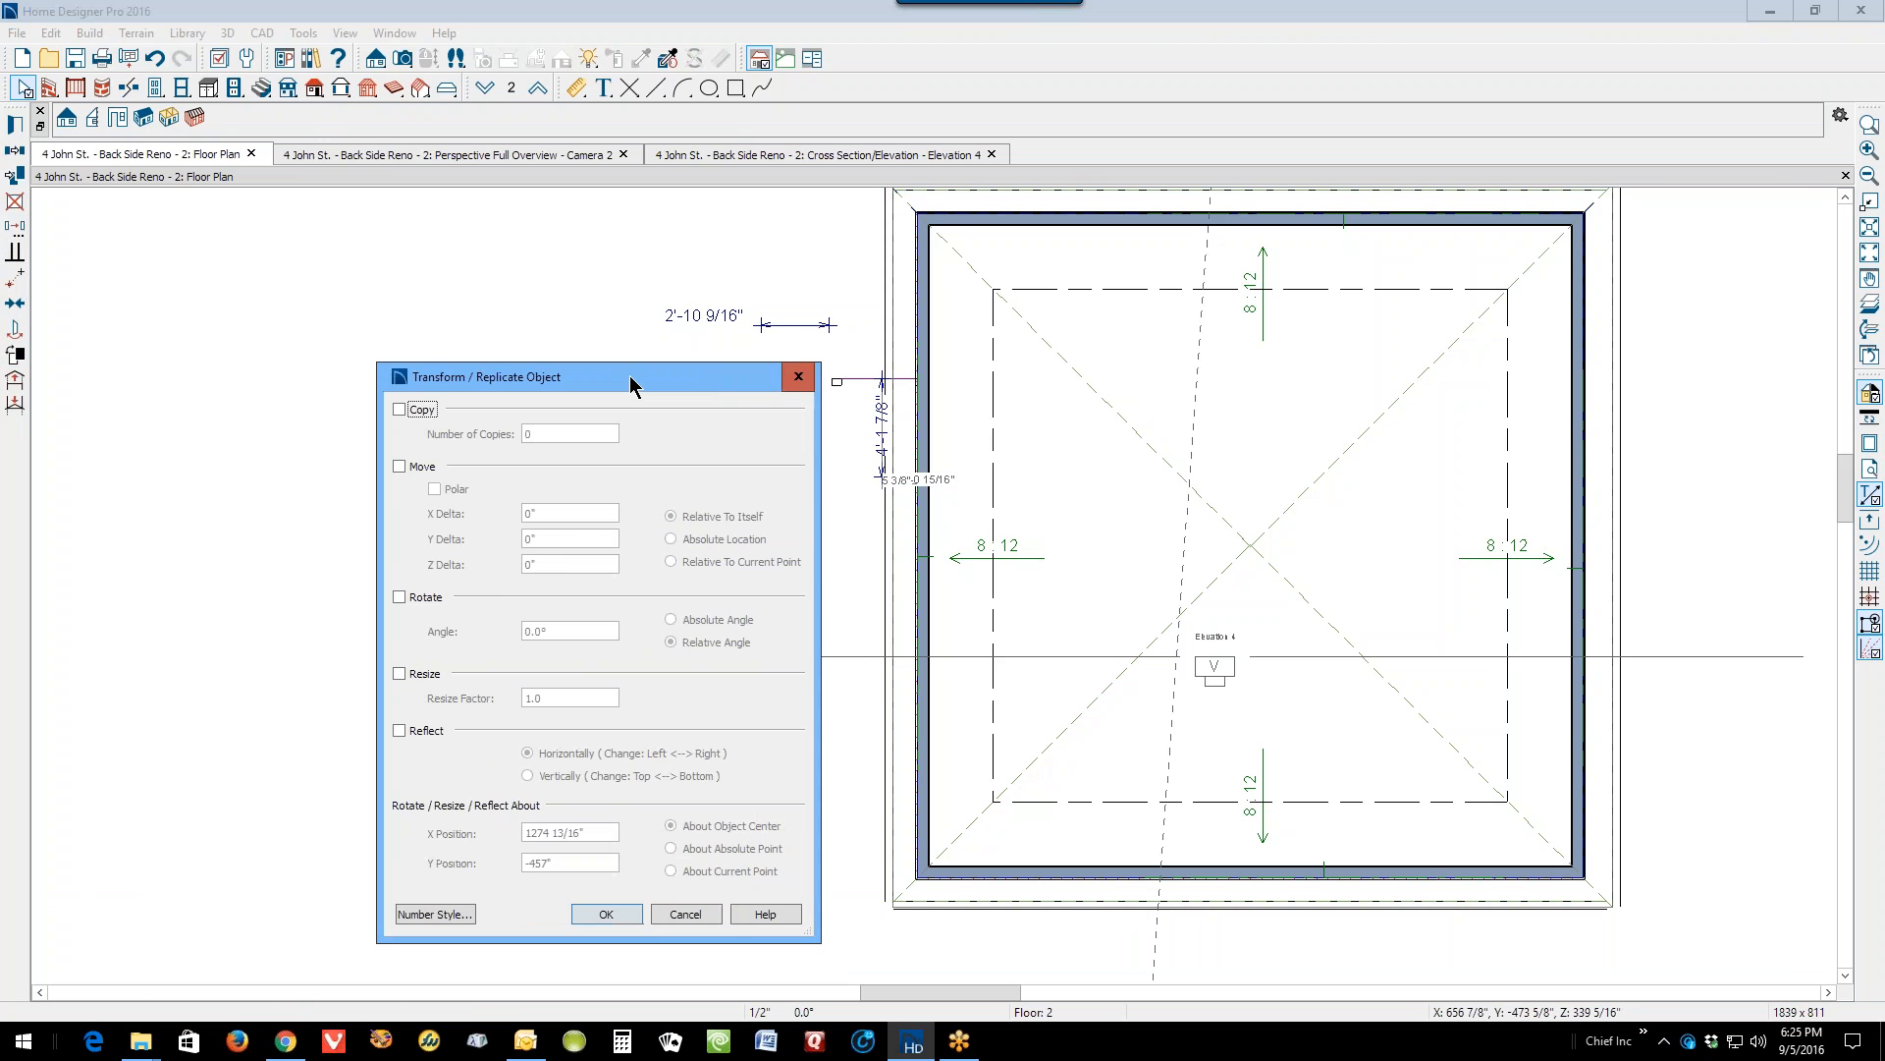
click(400, 466)
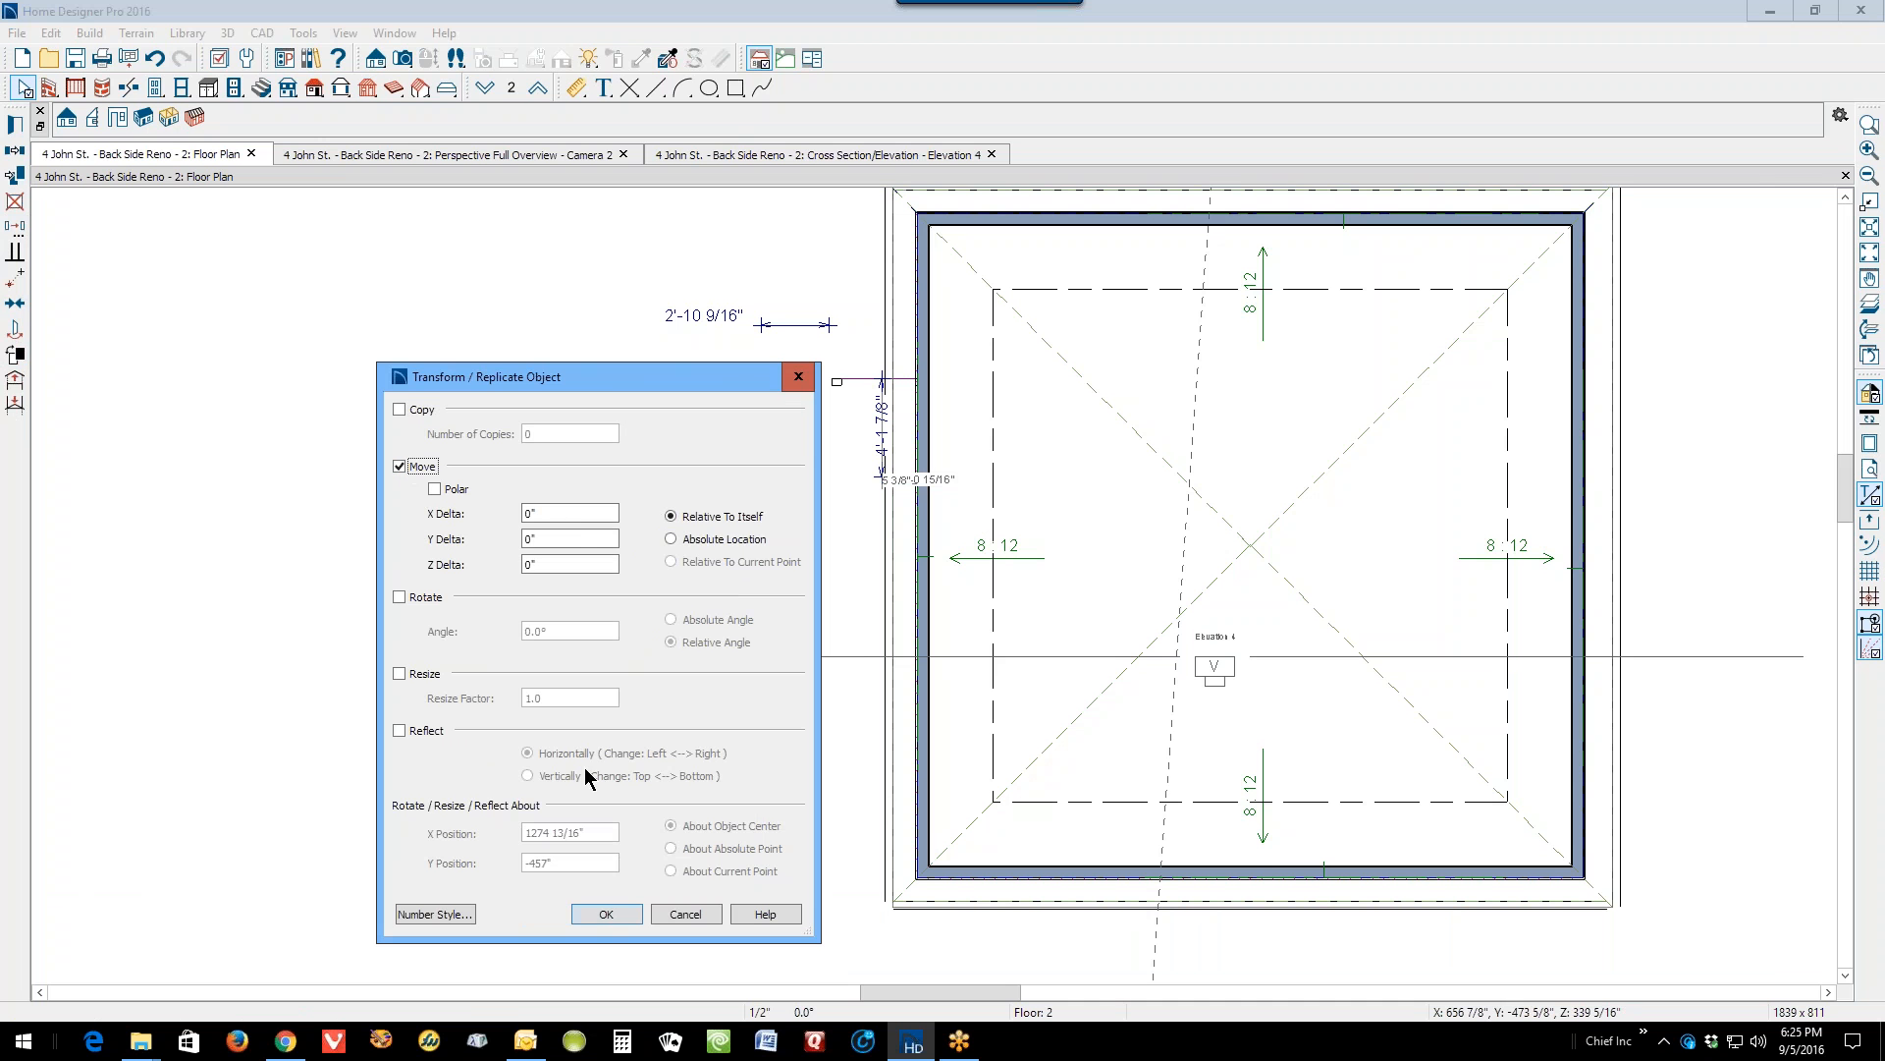
double_click(570, 562)
click(606, 913)
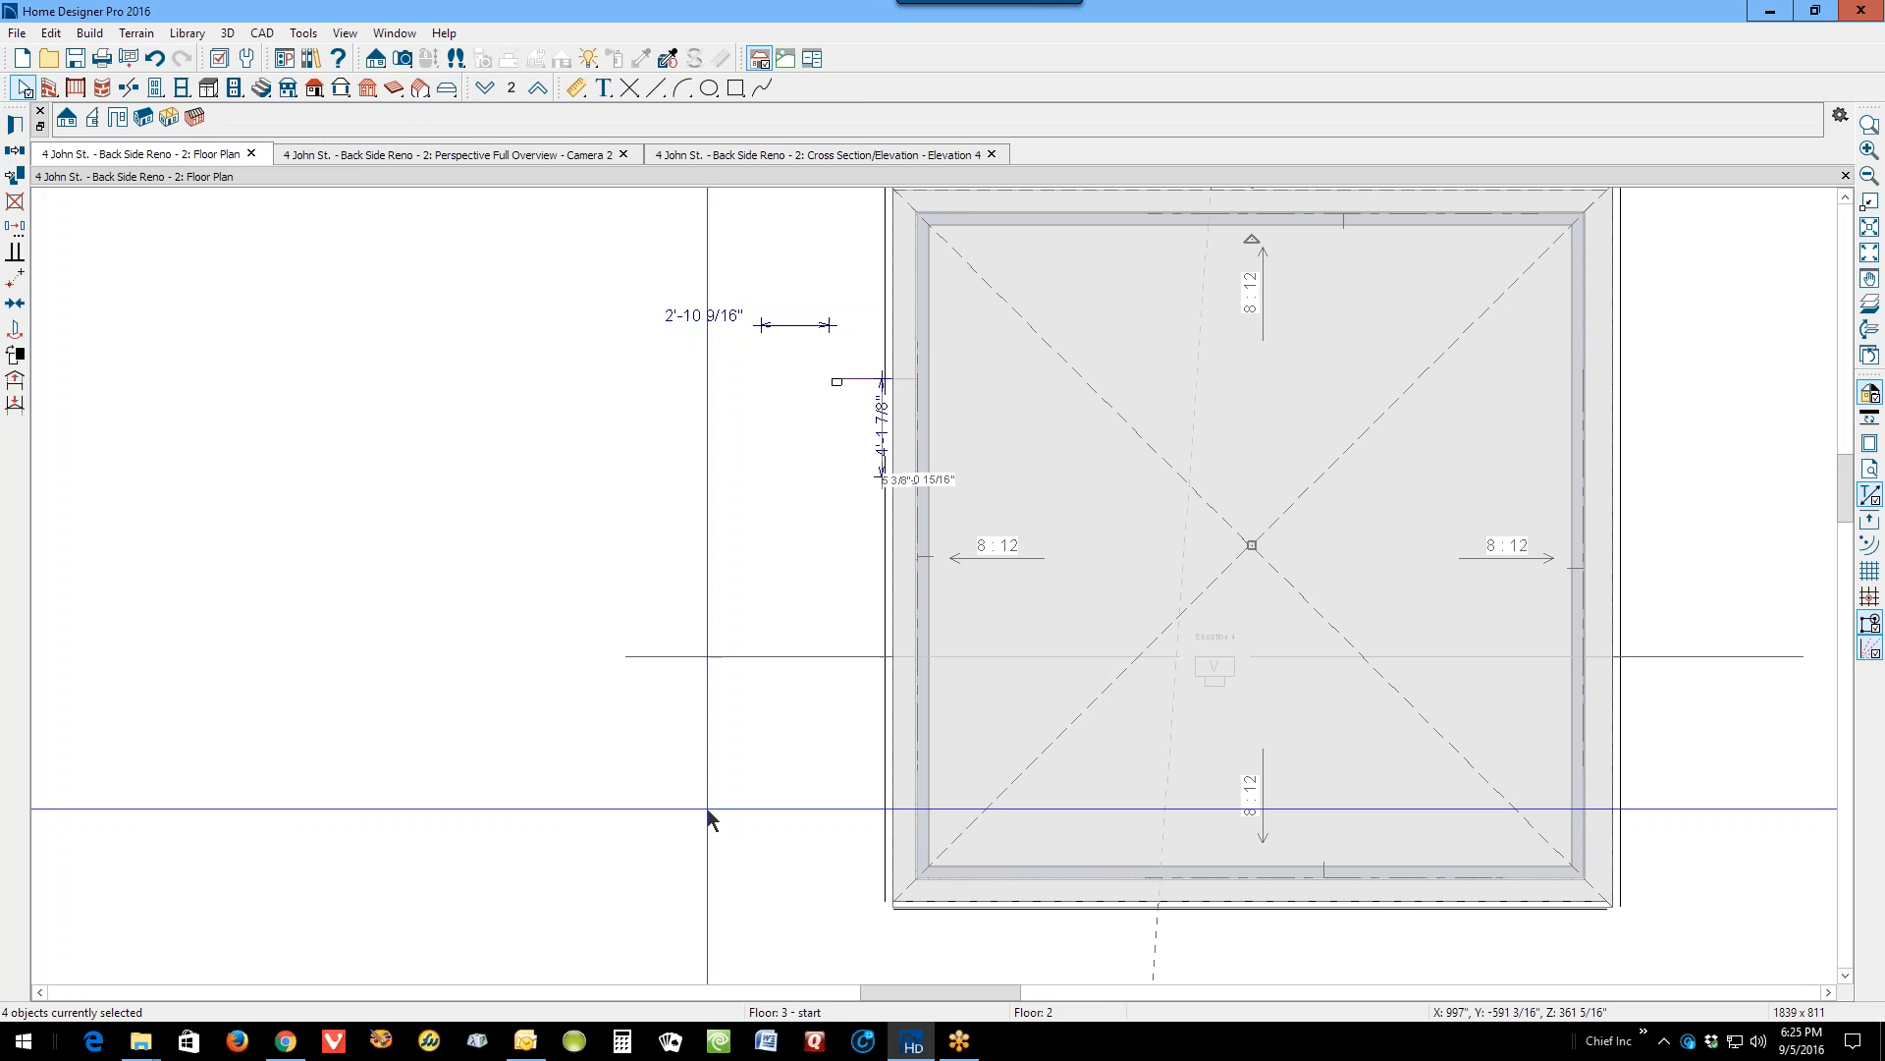
Step: Examine the upper-floor ceiling, raised roof and eaves on both floors in the cross-section, and close that view
key(ctrl+Tab)
key(ctrl+Tab)
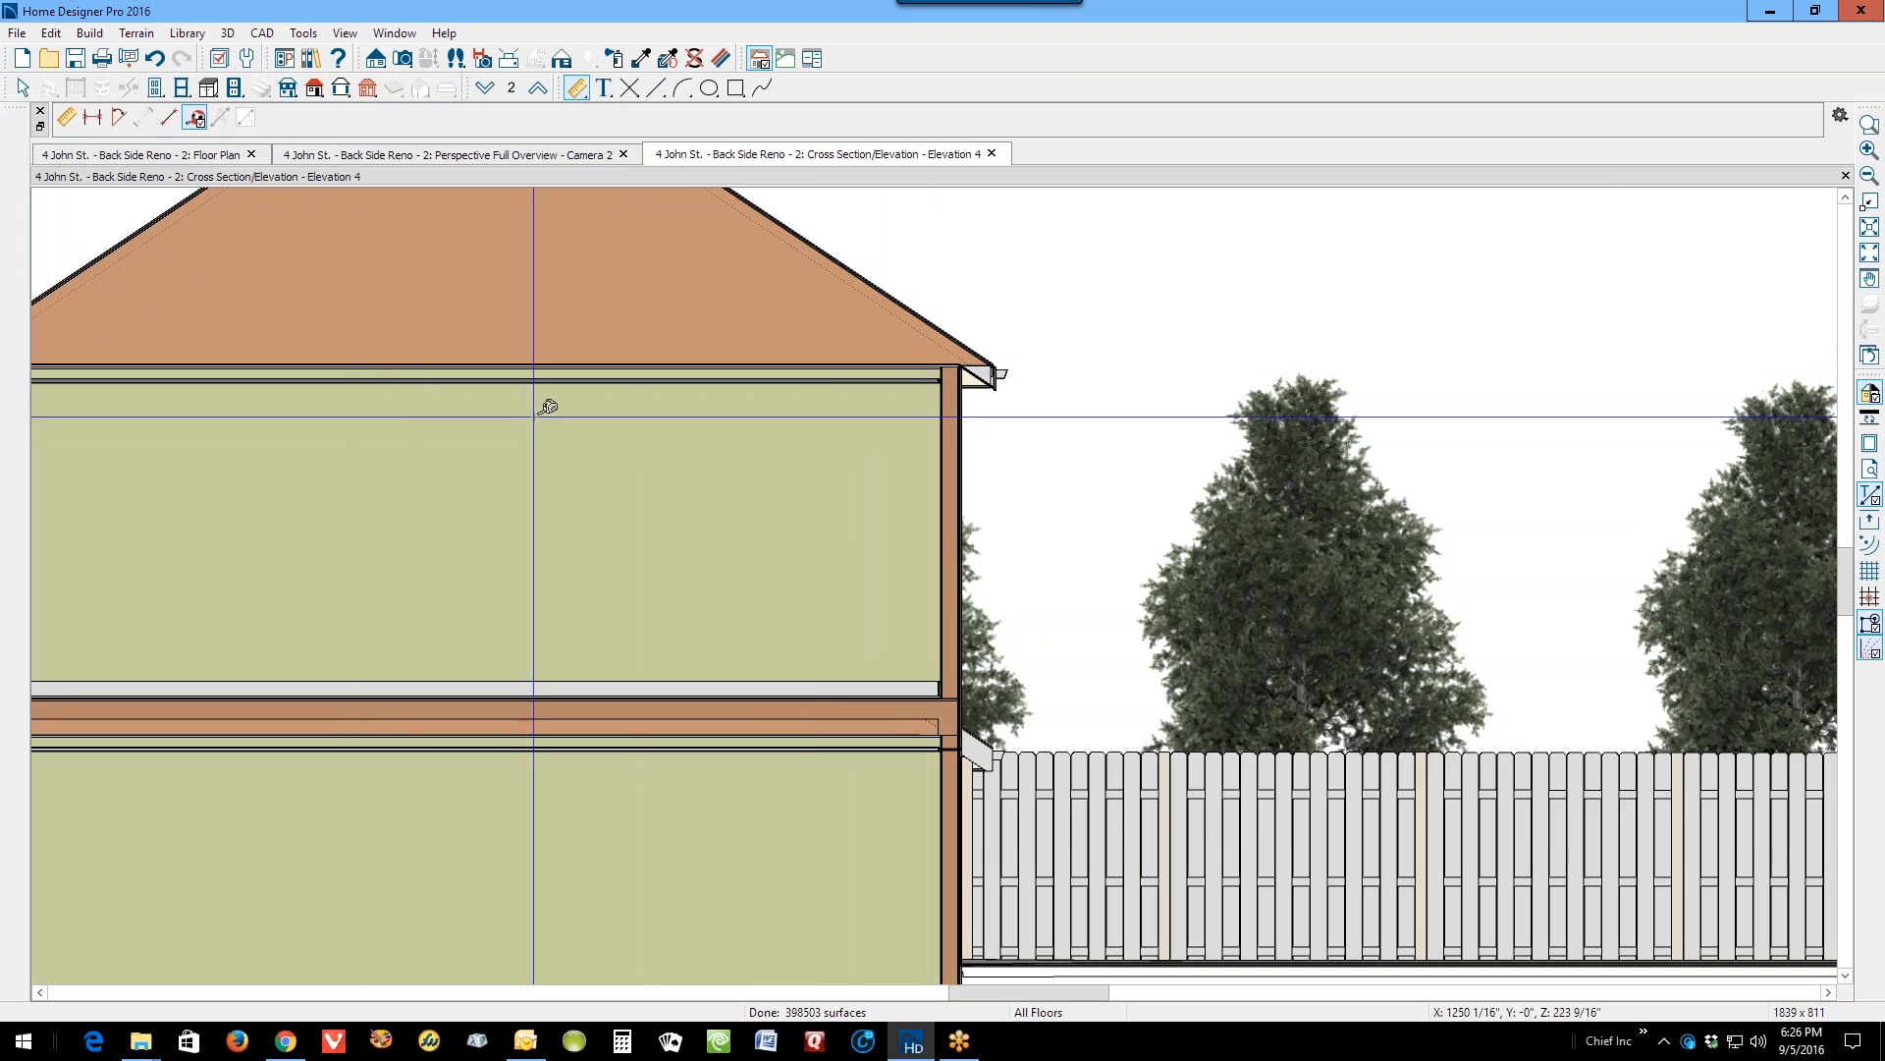
scroll(560, 403, down, 2)
scroll(437, 535, up, 1)
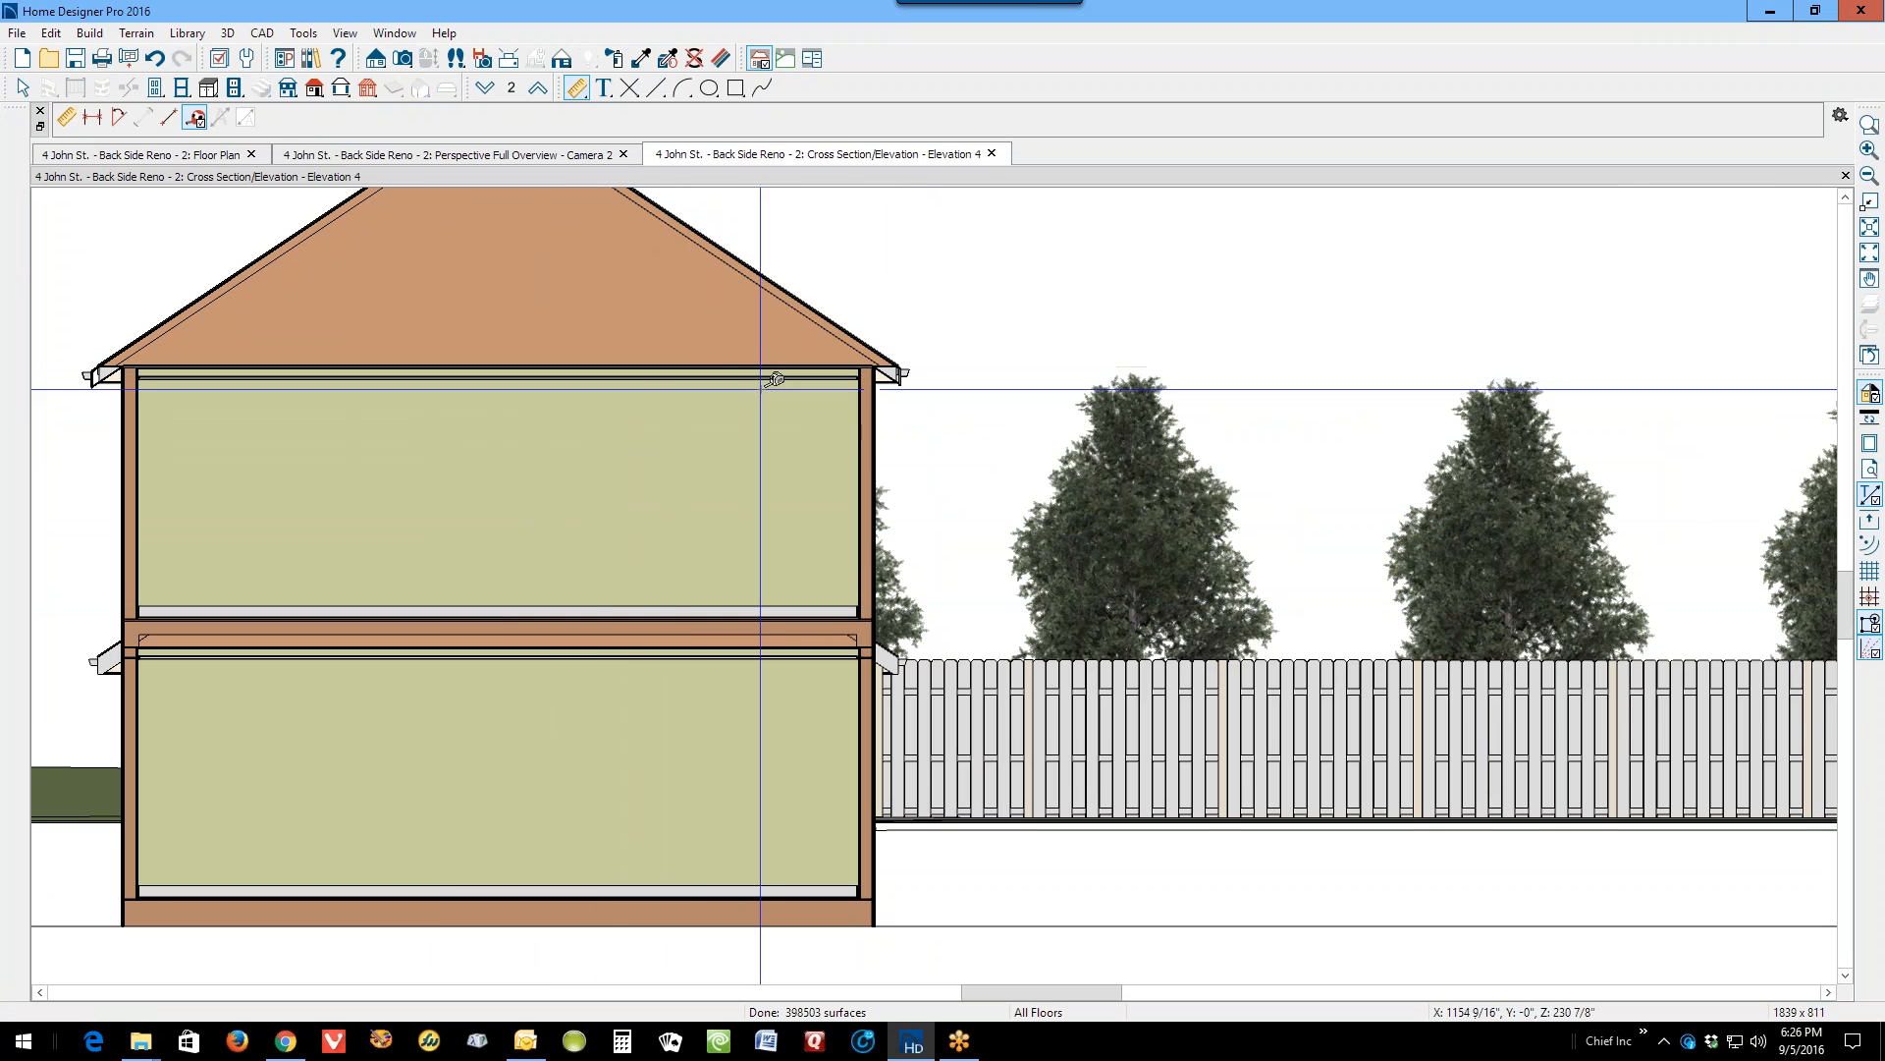
key(space)
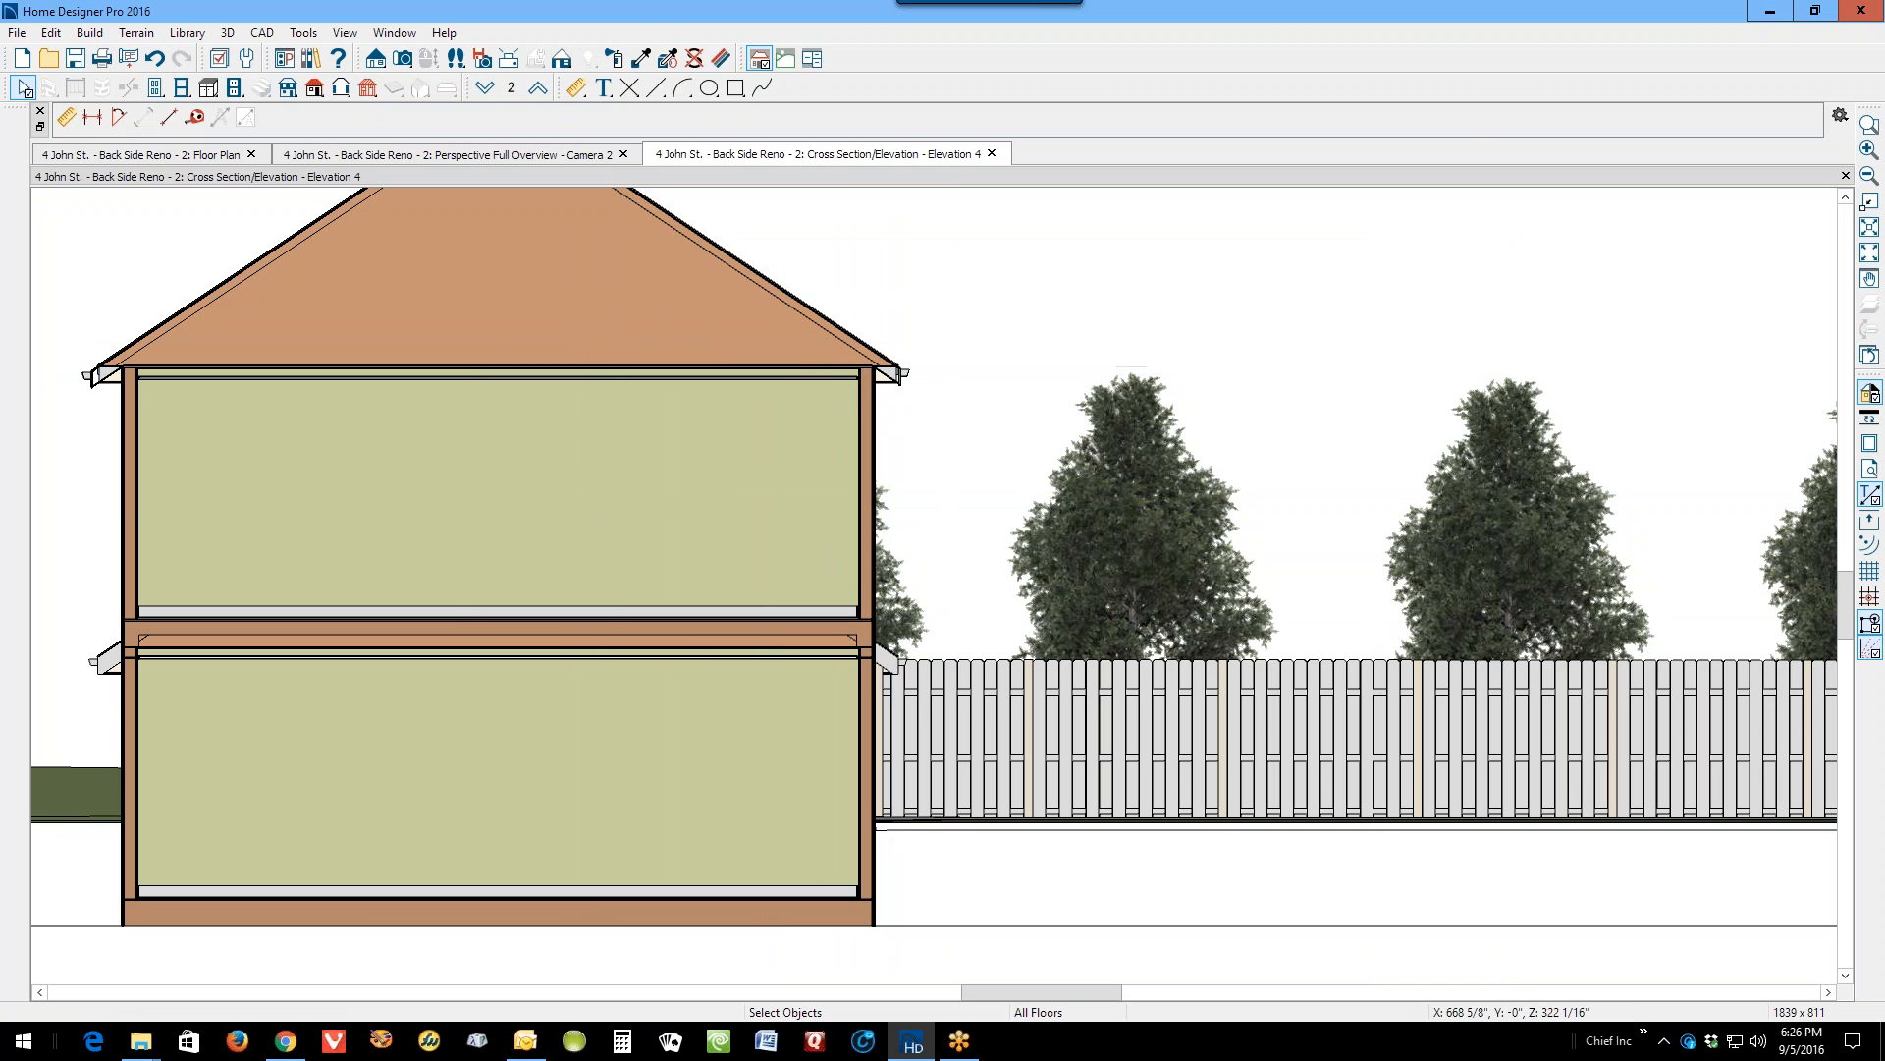
click(1844, 178)
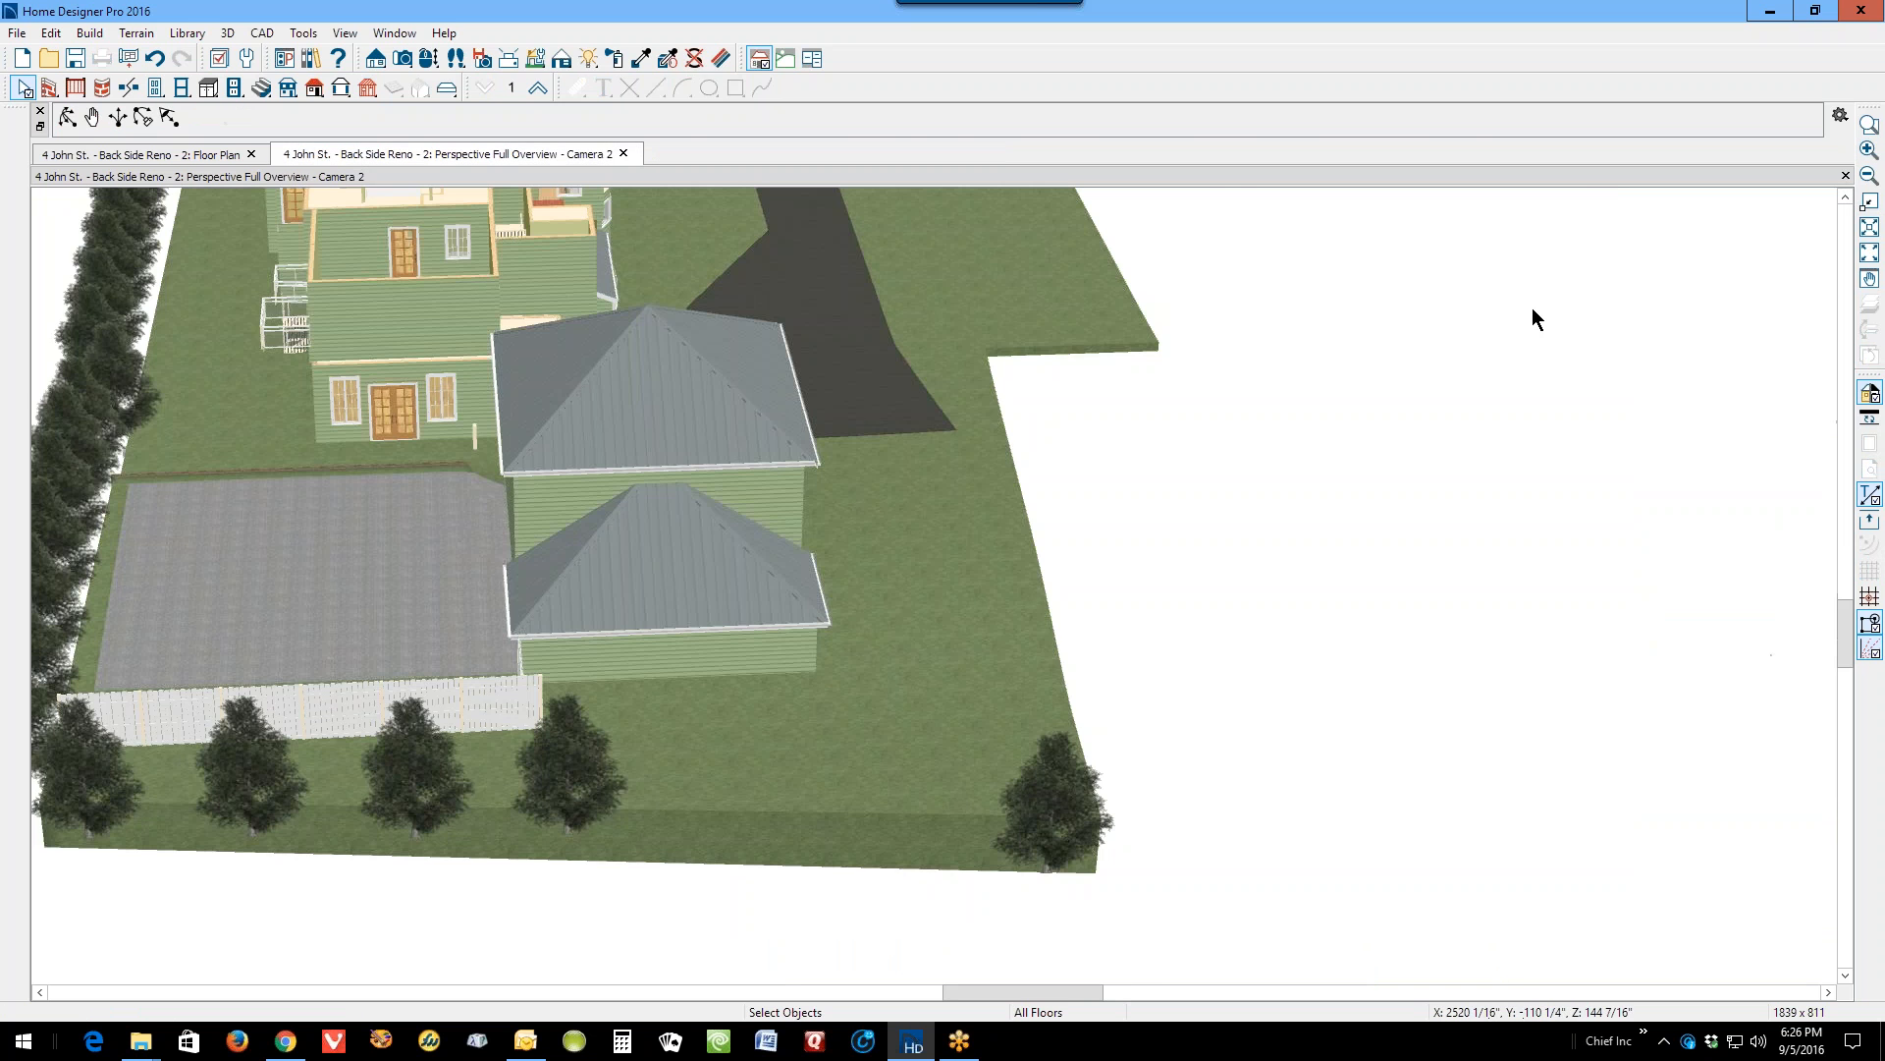
Step: Examine the finished hip roofs and the main house's side balconies in the perspective overview
scroll(1544, 308, down, 2)
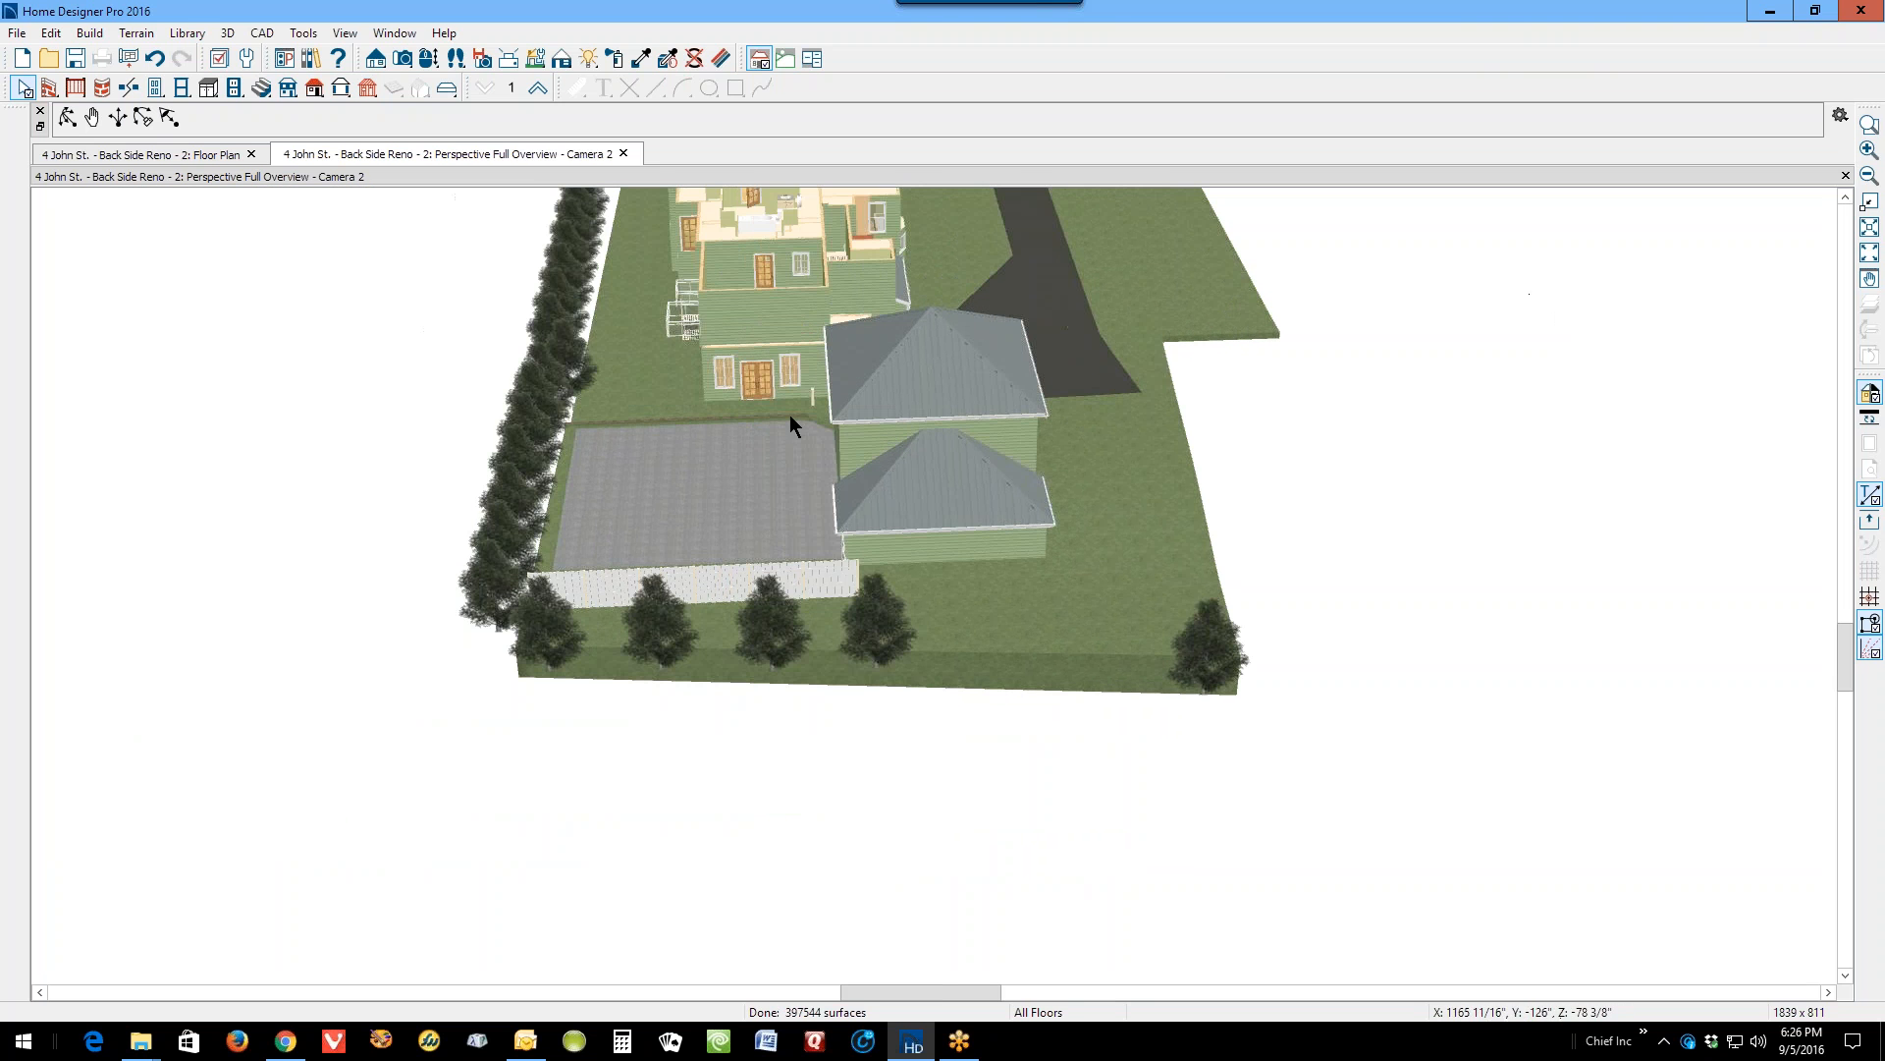
click(67, 117)
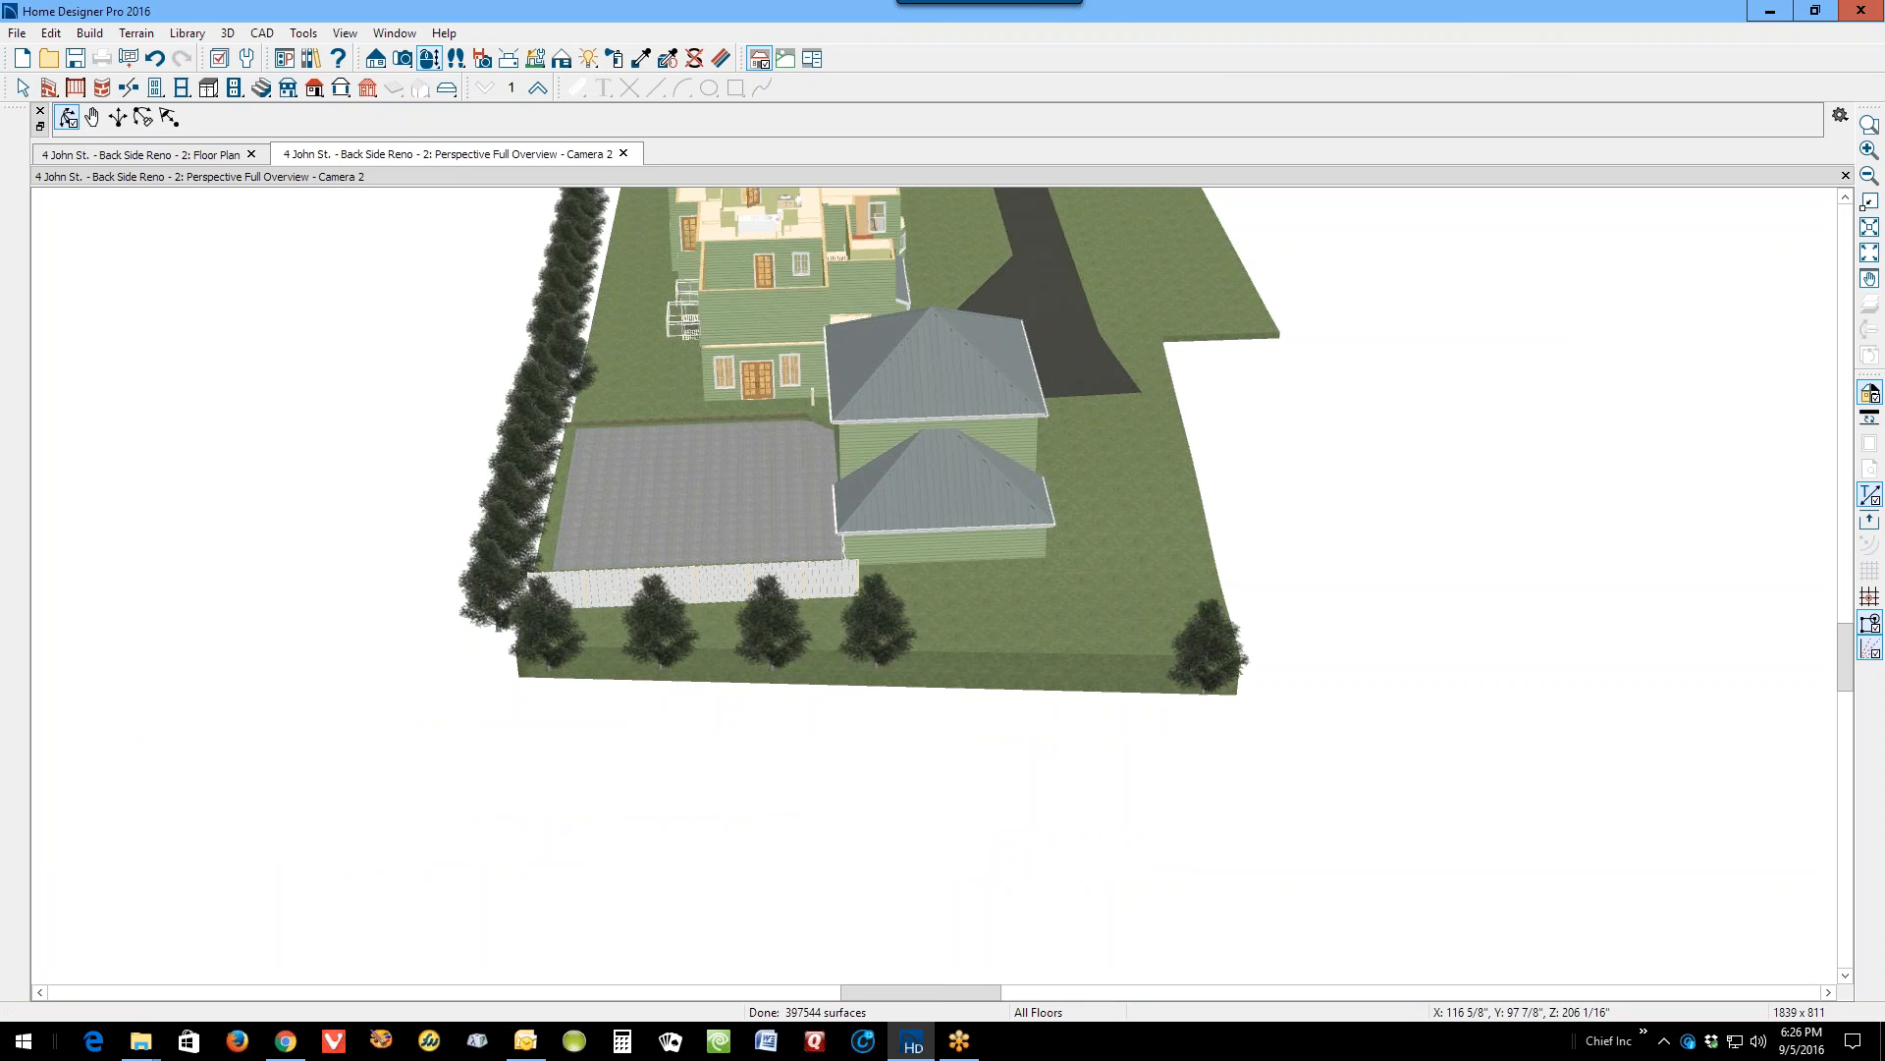
drag(539, 370, 785, 483)
scroll(854, 485, up, 5)
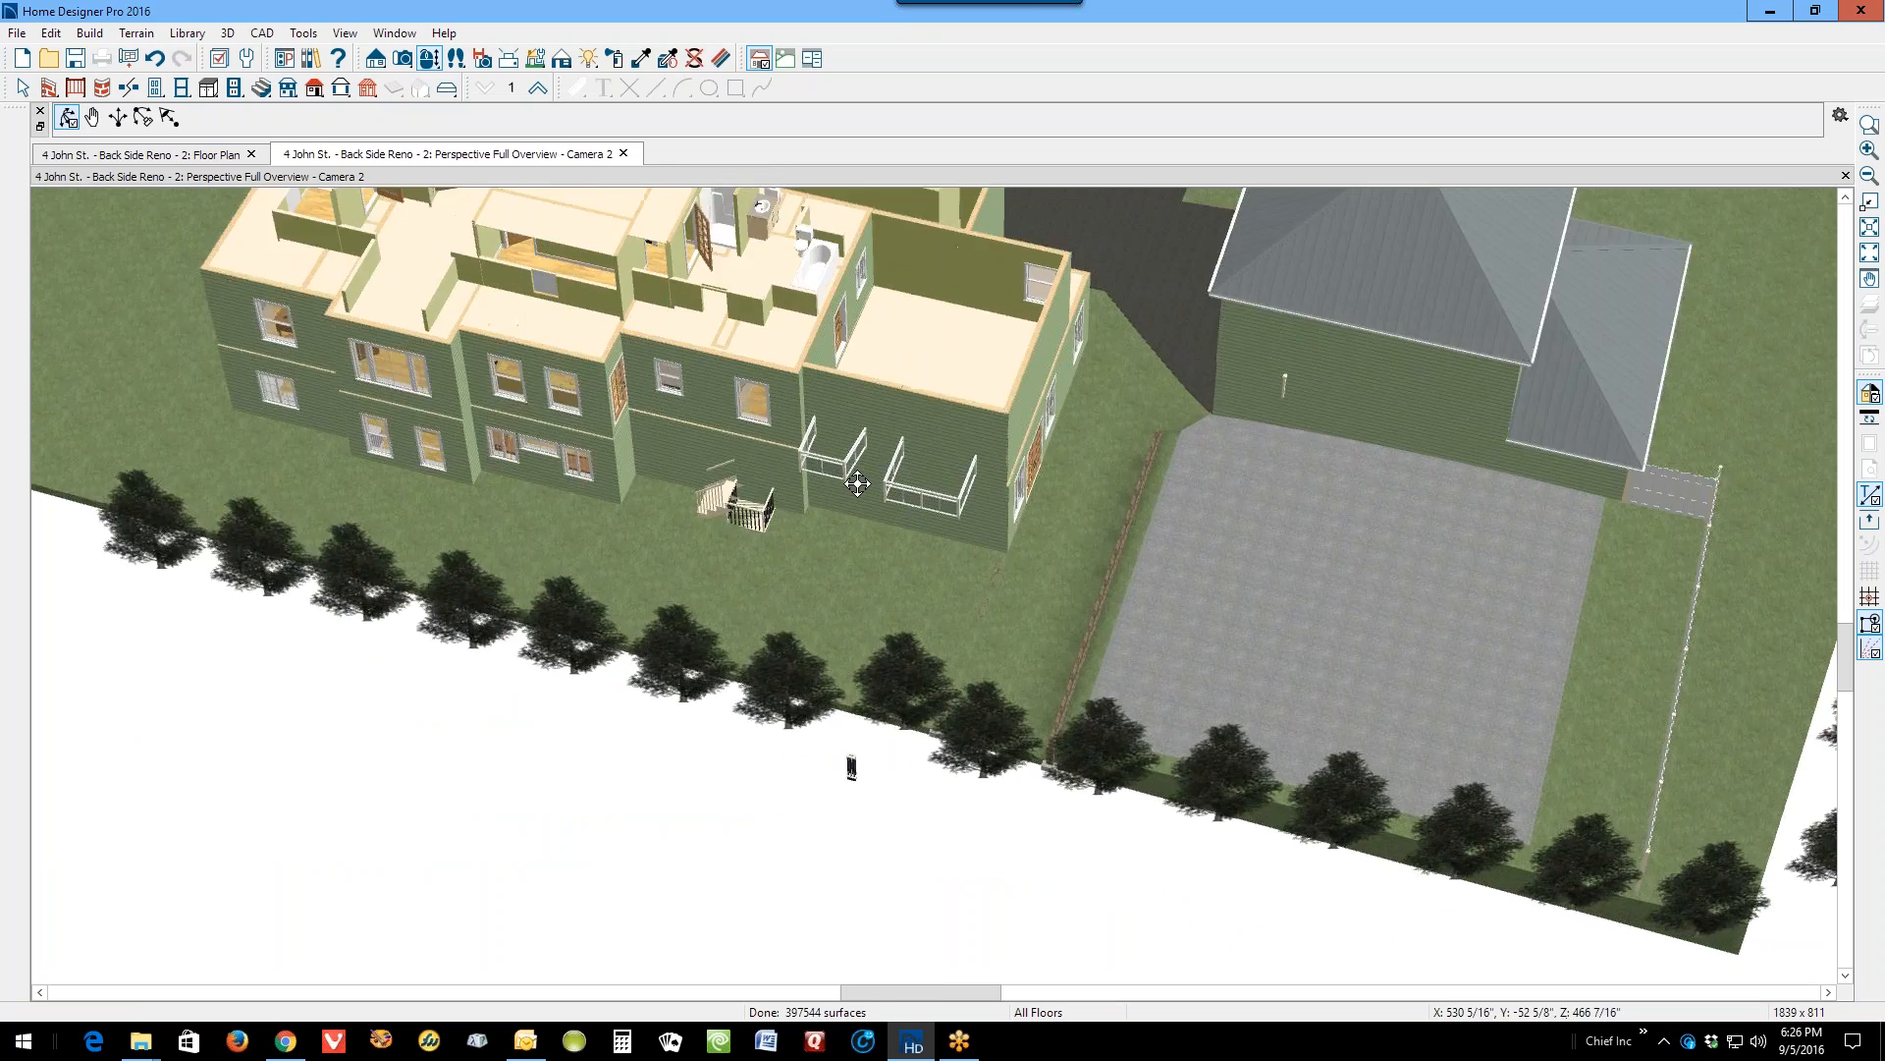
scroll(841, 435, up, 1)
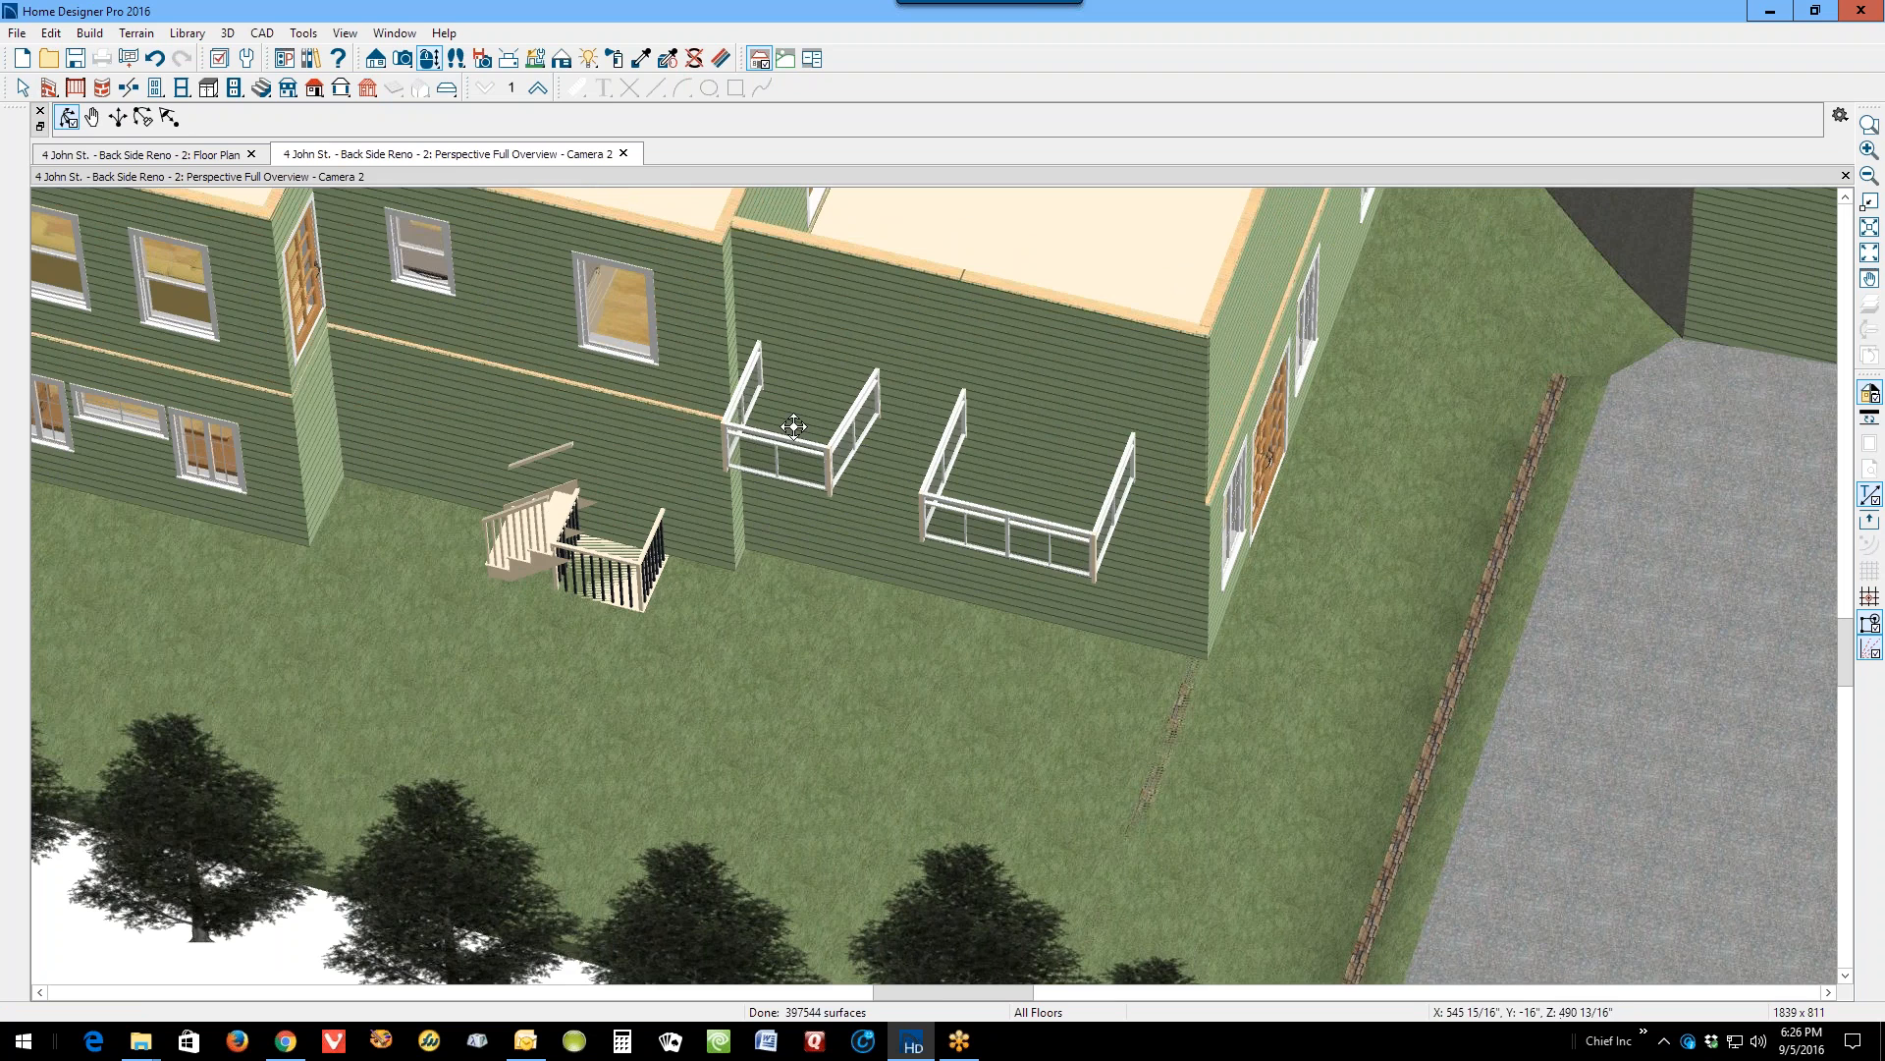
scroll(815, 447, up, 3)
key(space)
Step: On the floor 2 plan, make the slanted railing of the main house's upper side balcony perpendicular to the house wall
key(ctrl+Tab)
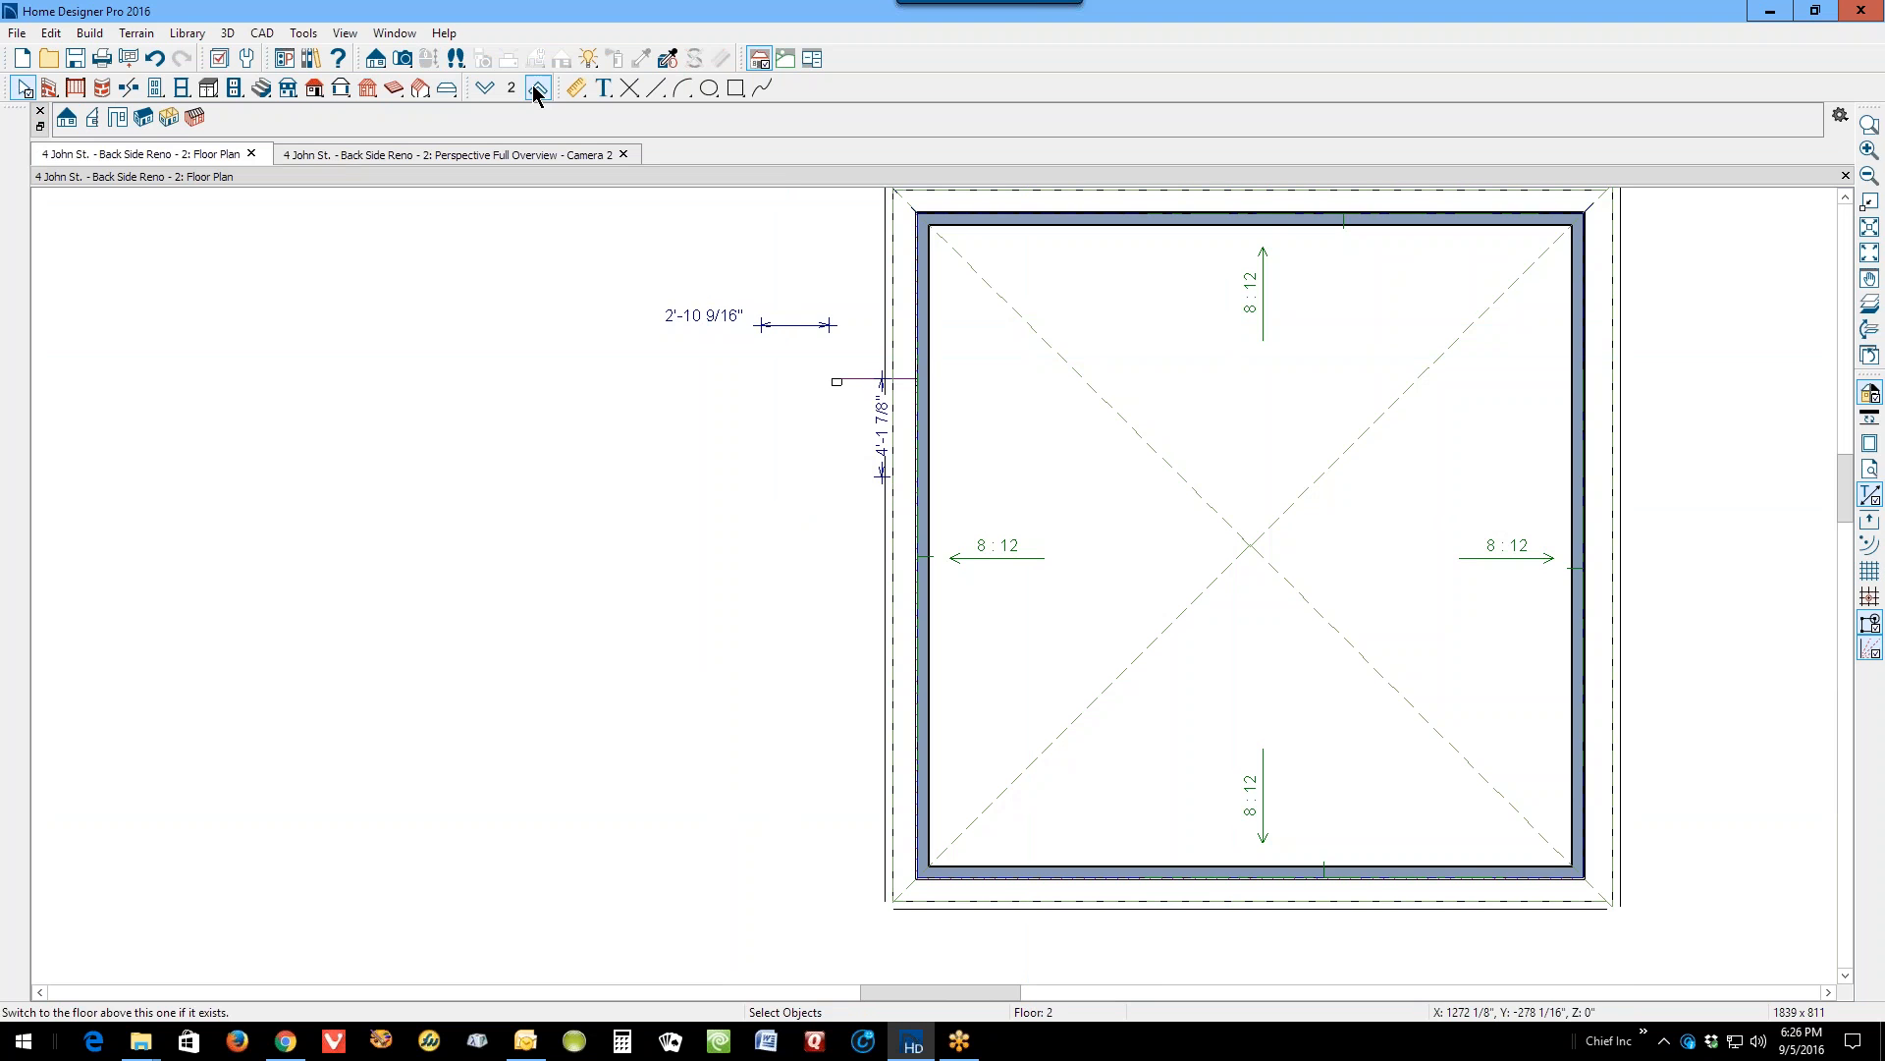
click(1863, 254)
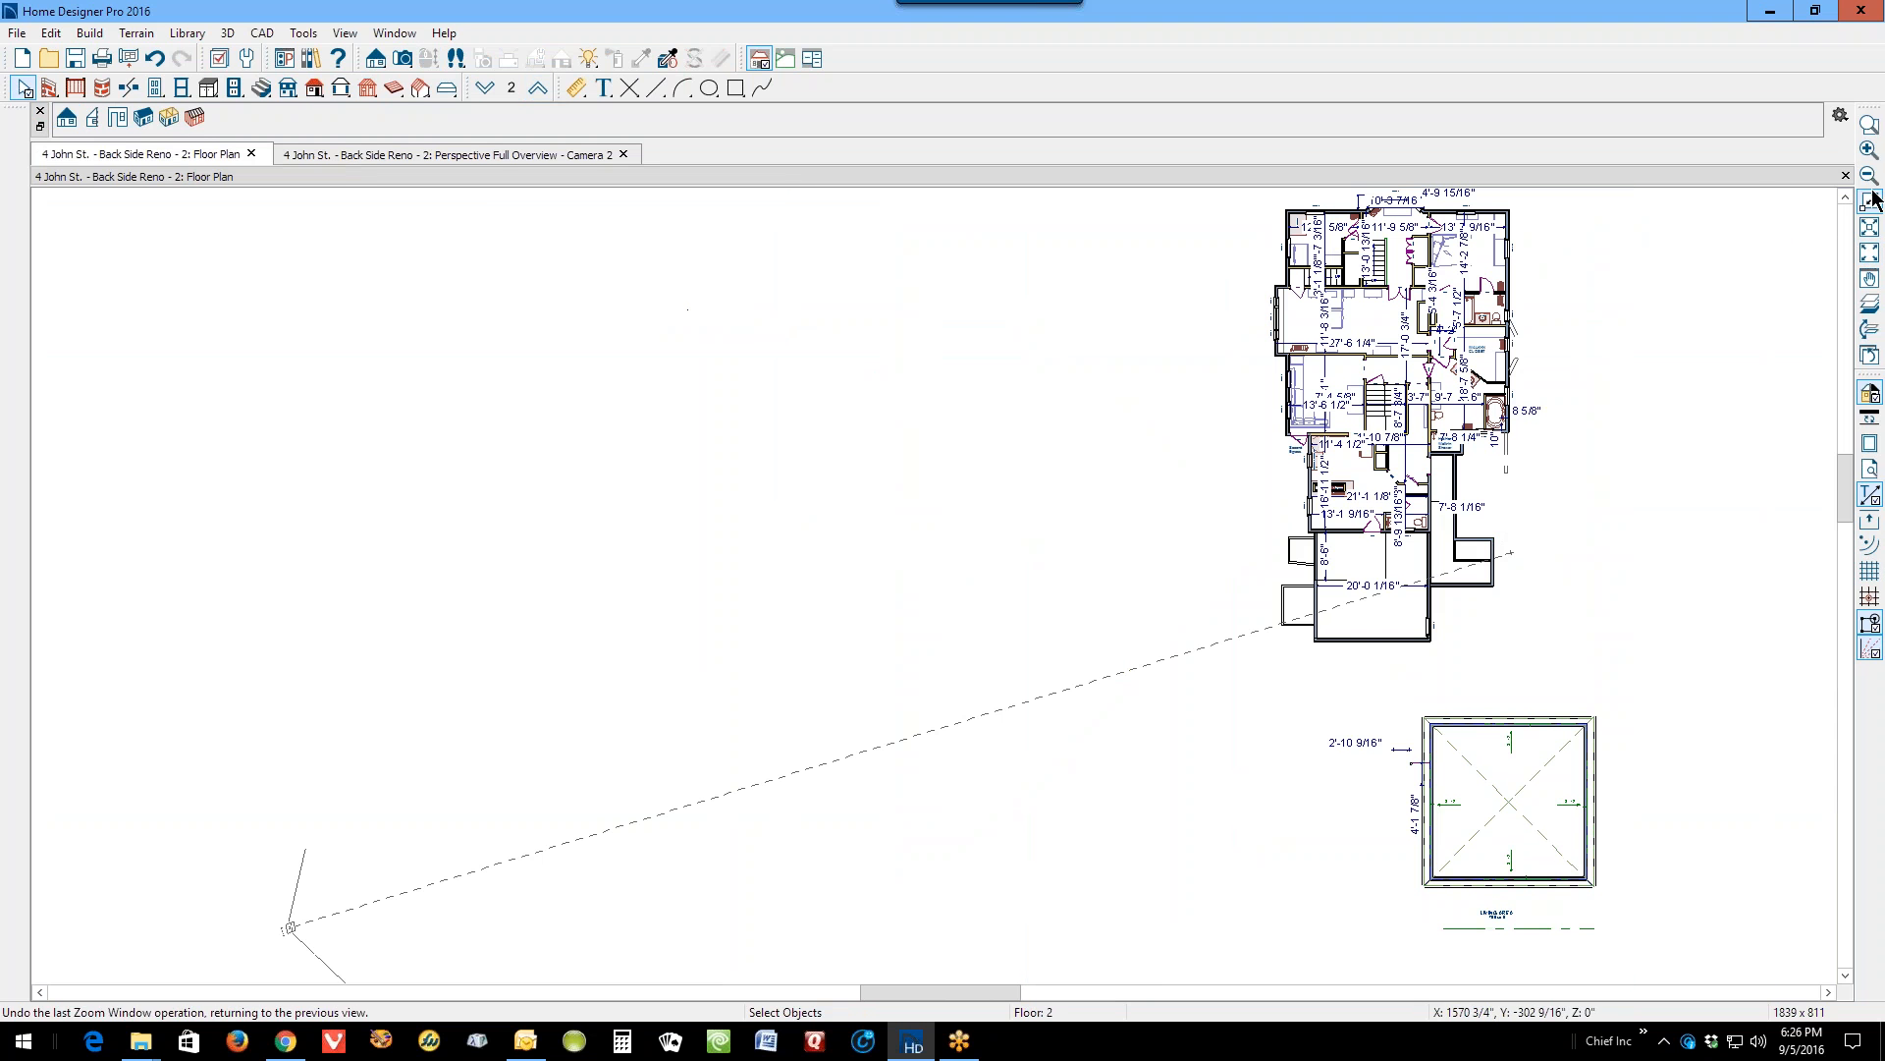
click(1870, 125)
drag(1222, 511, 1370, 656)
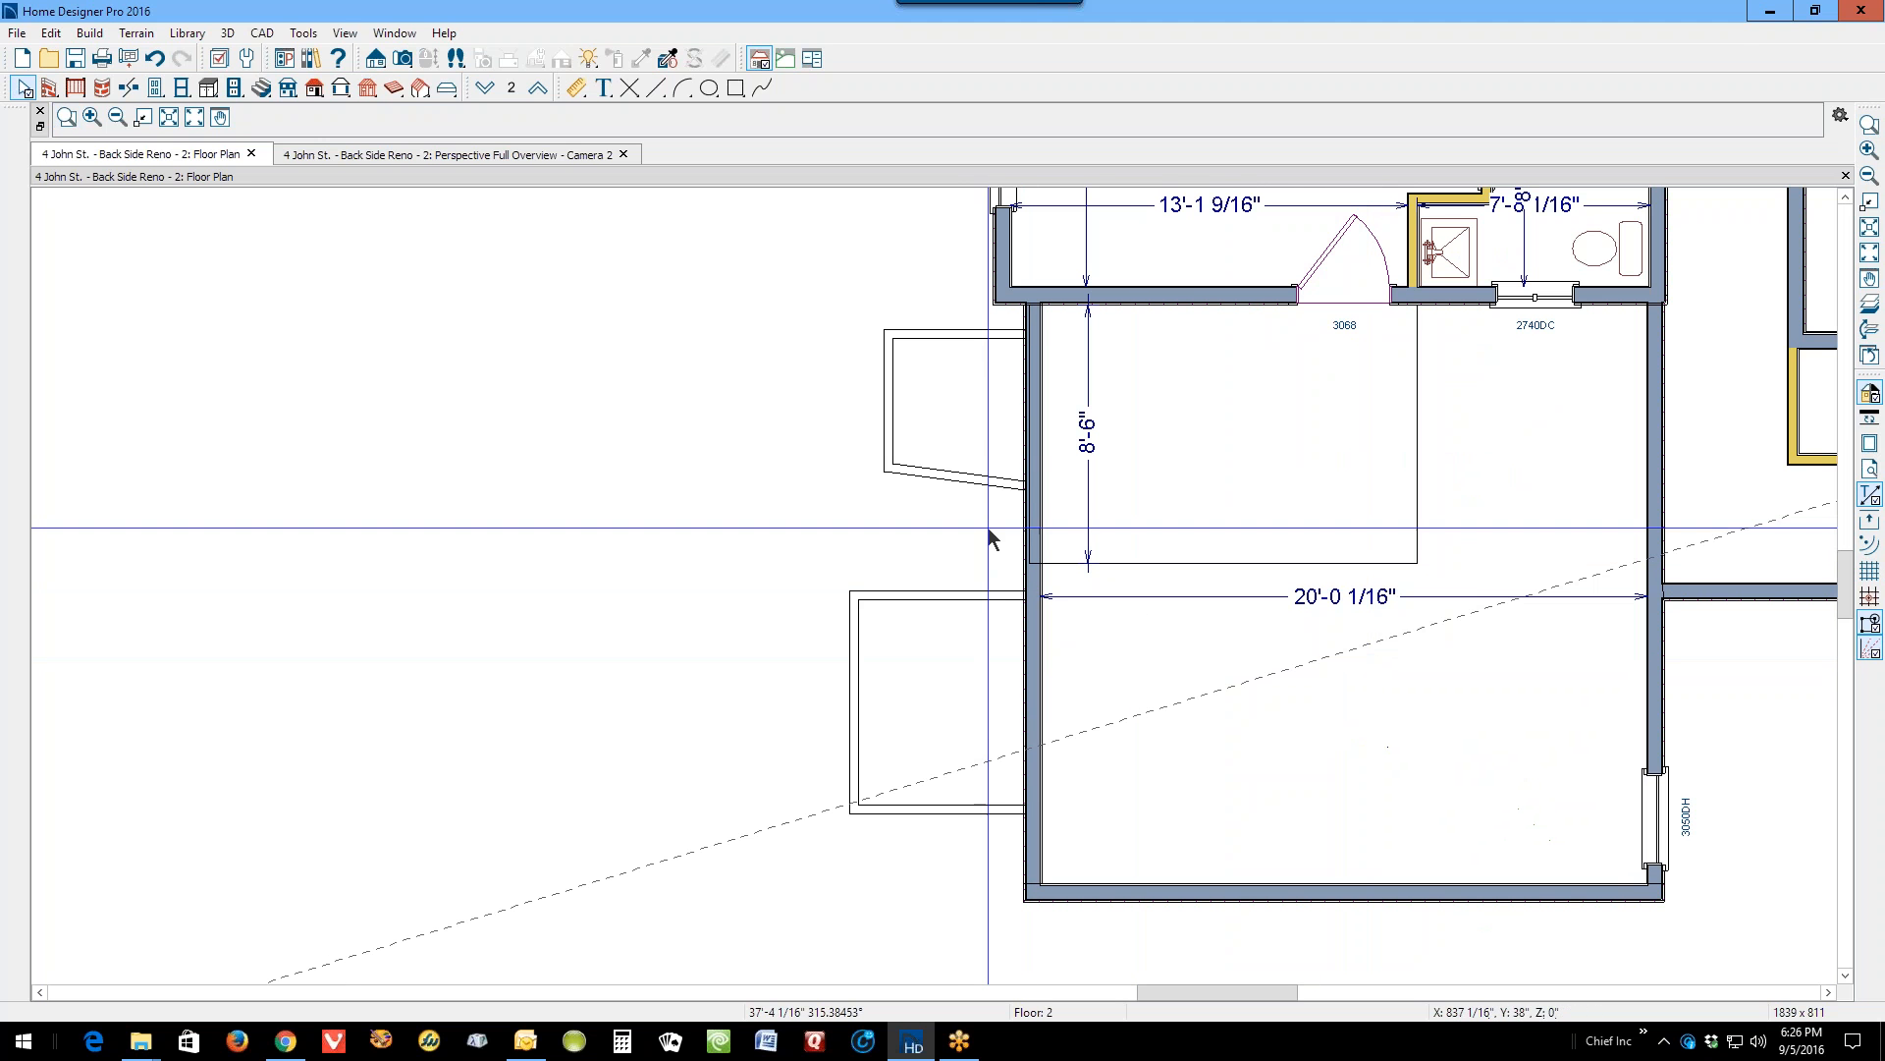
click(952, 480)
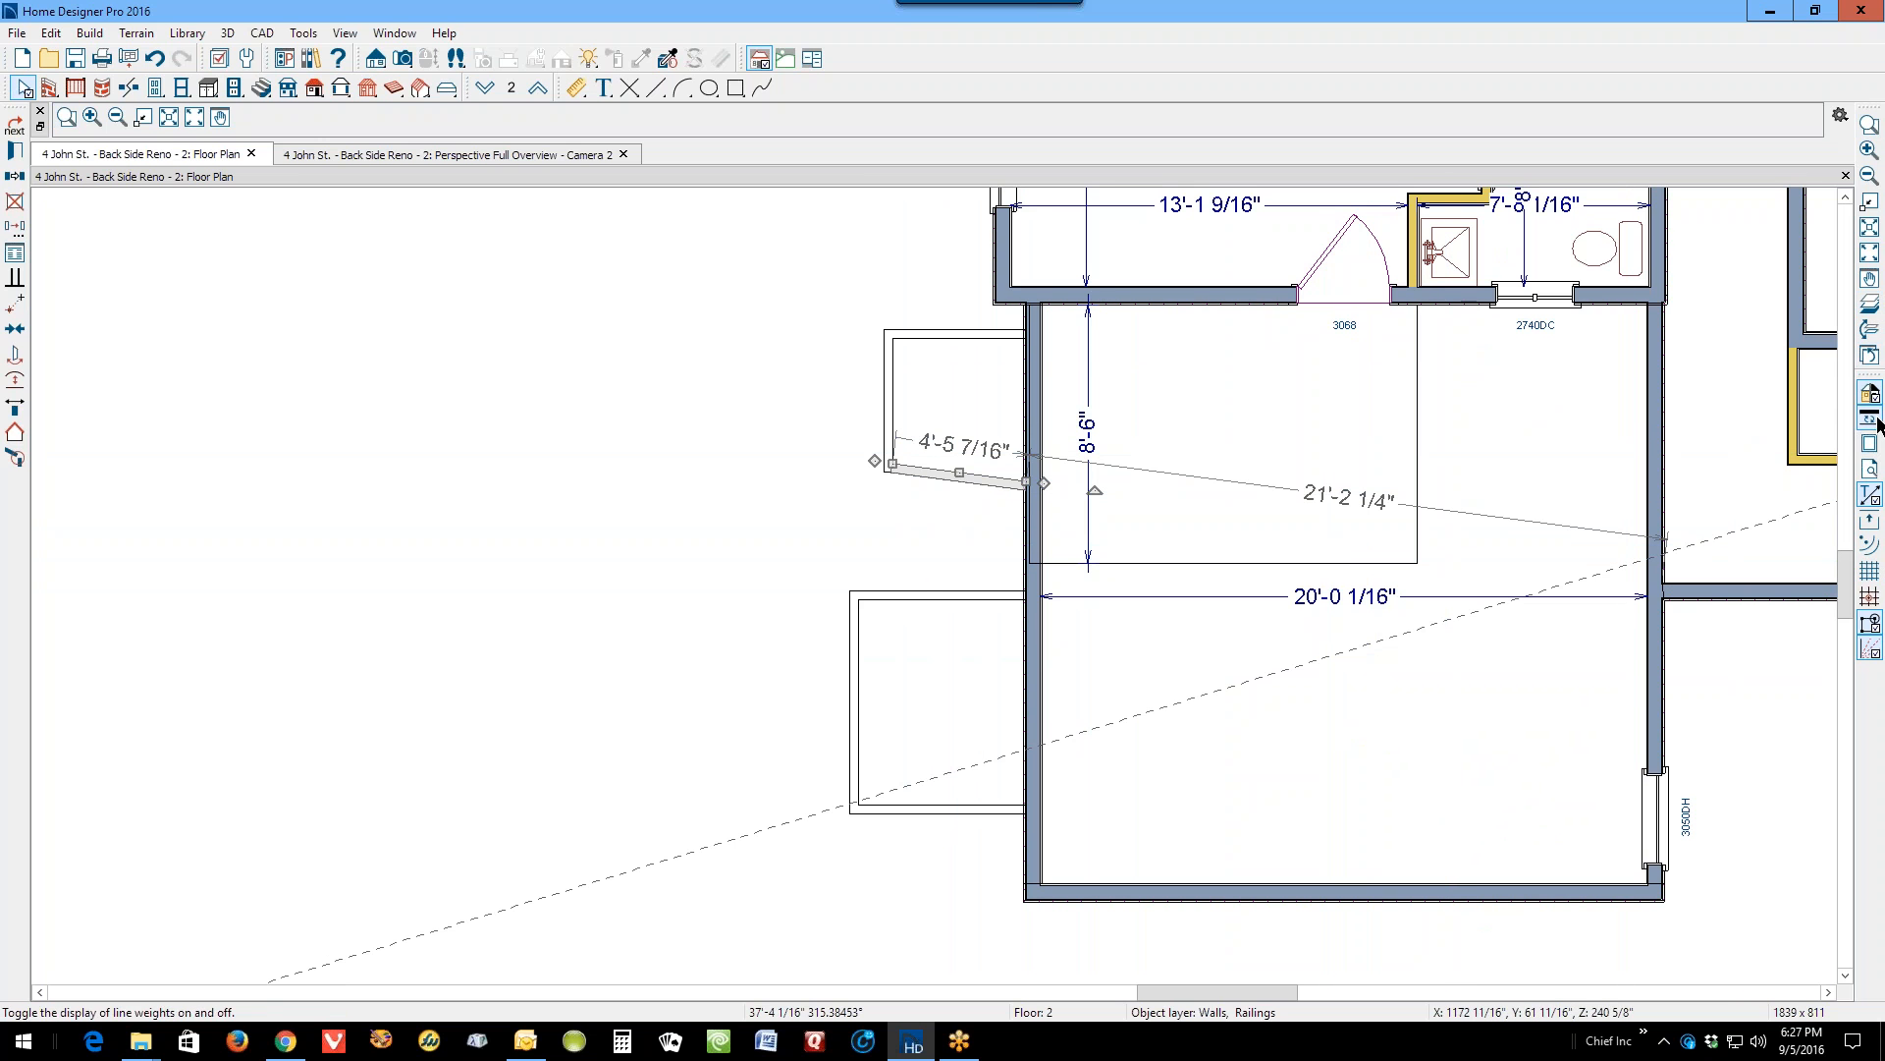
click(15, 278)
click(1038, 545)
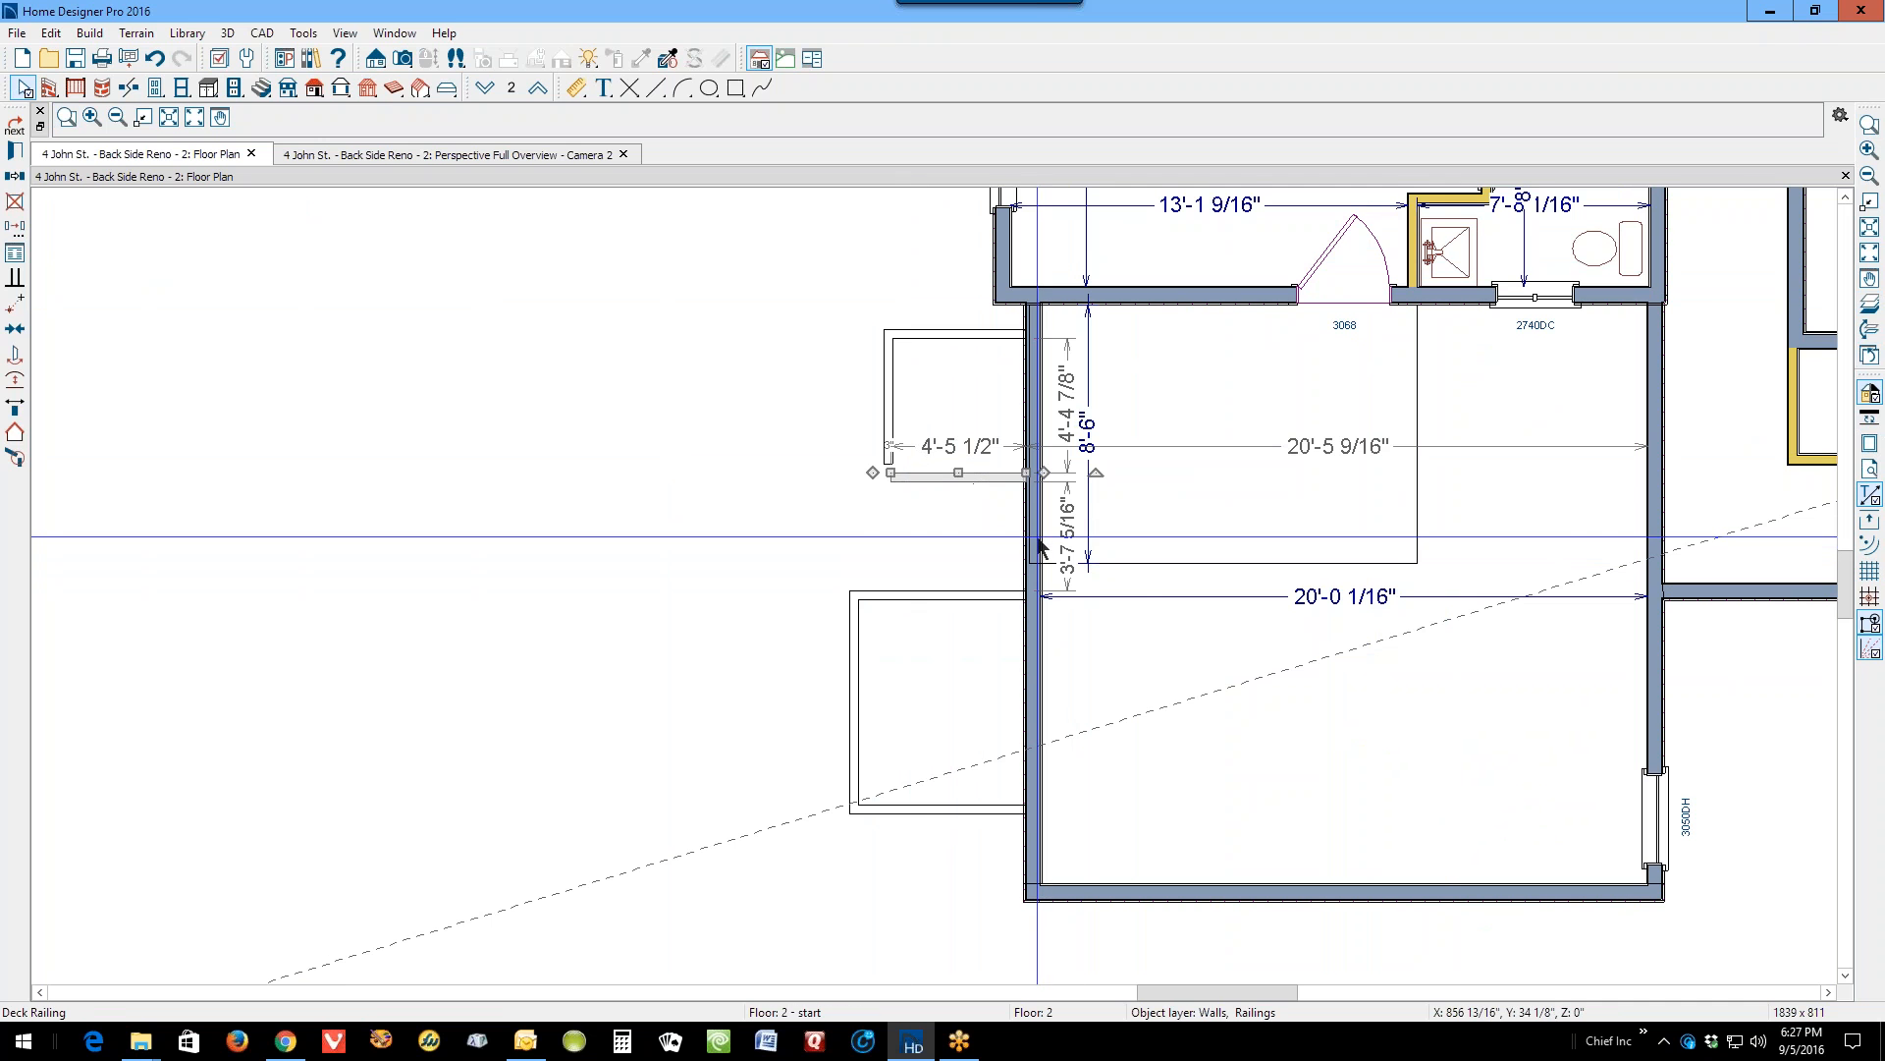
Step: Move the smaller side balcony's railing nearest the larger balcony so it meets the end of the outer railing, closing the corner gap
scroll(927, 520, up, 2)
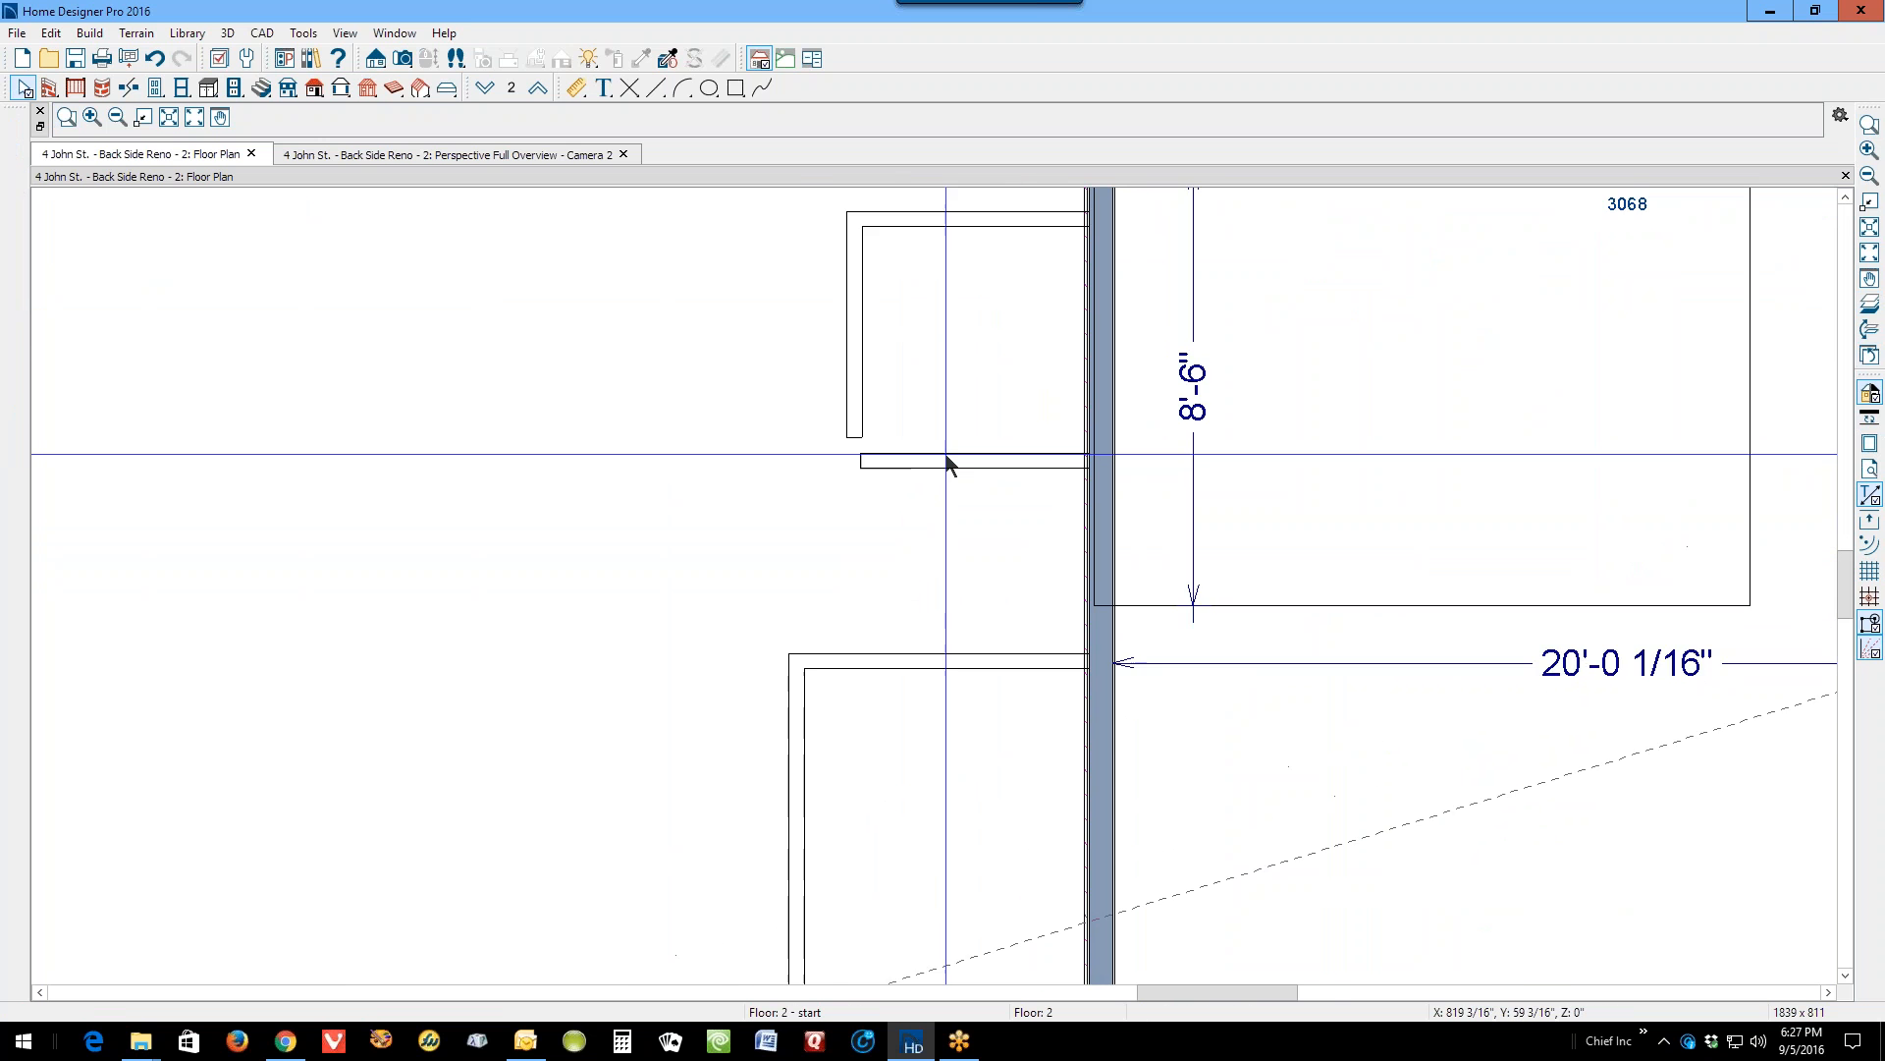
scroll(947, 466, up, 1)
click(1002, 463)
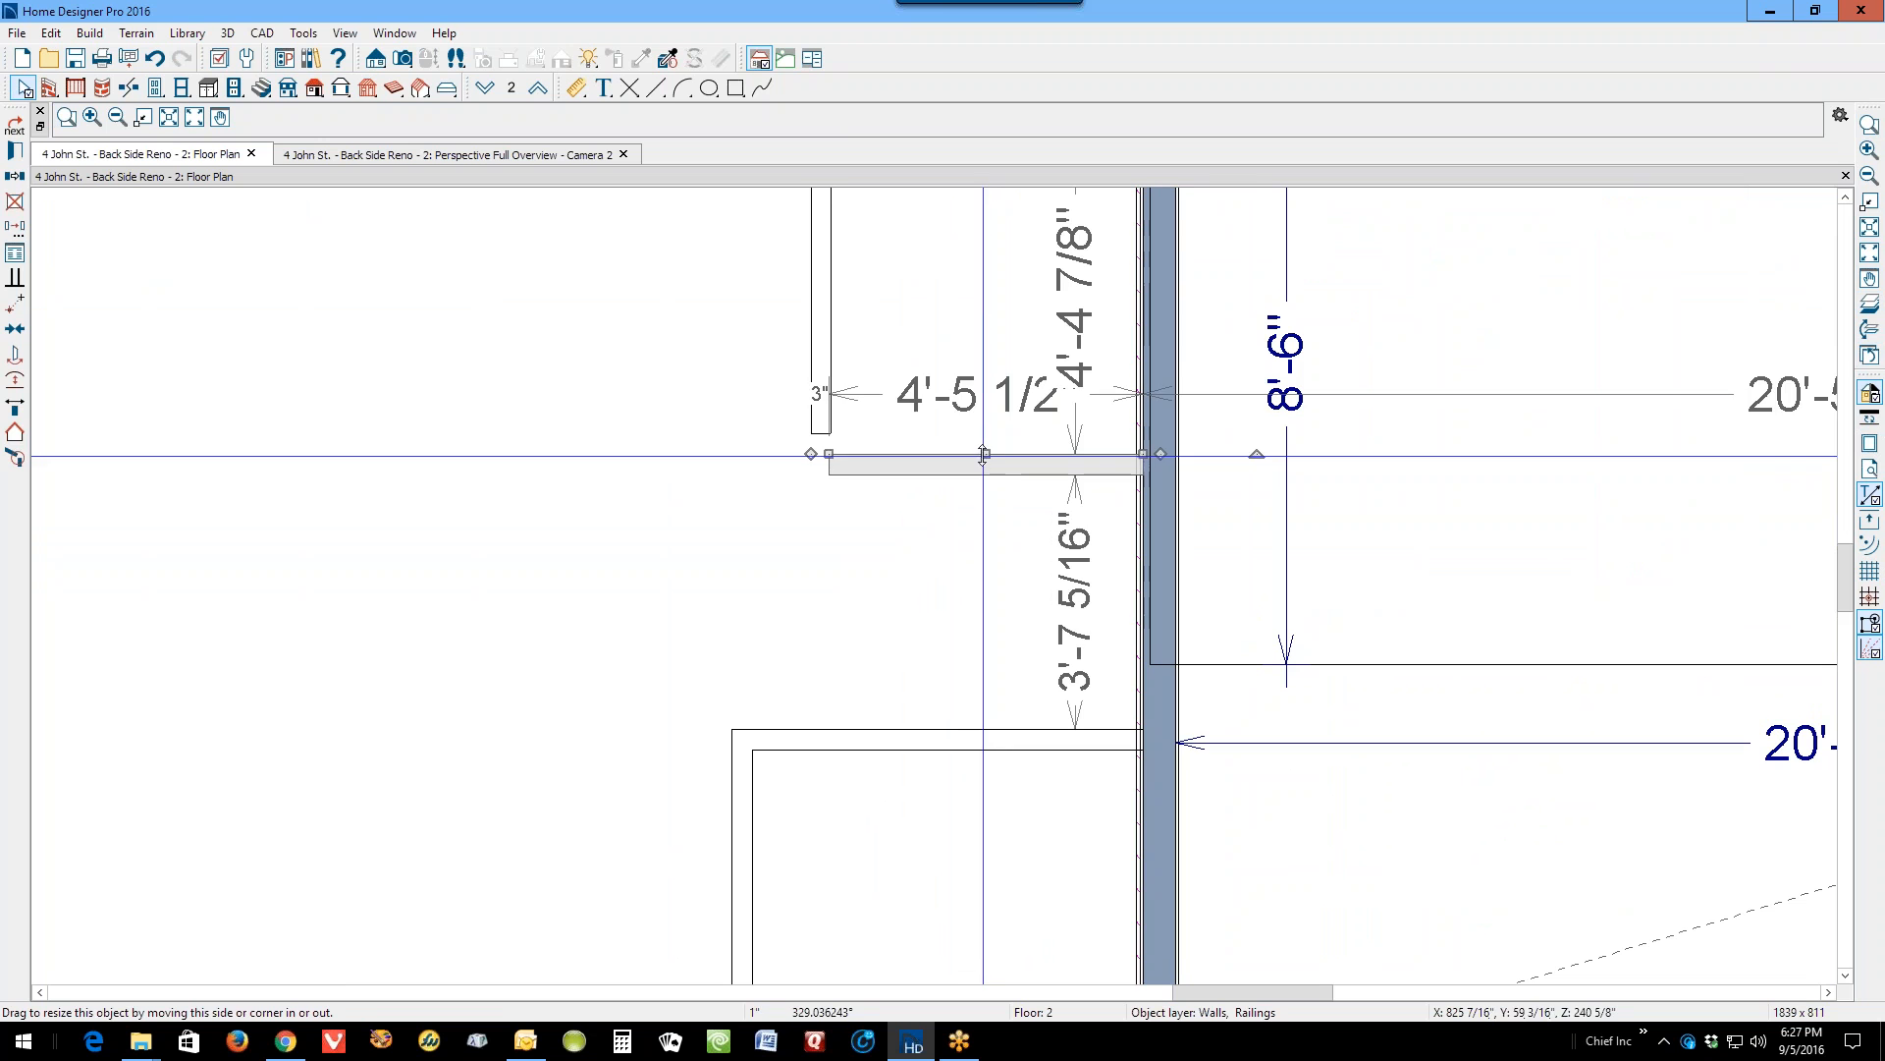
drag(982, 455, 970, 421)
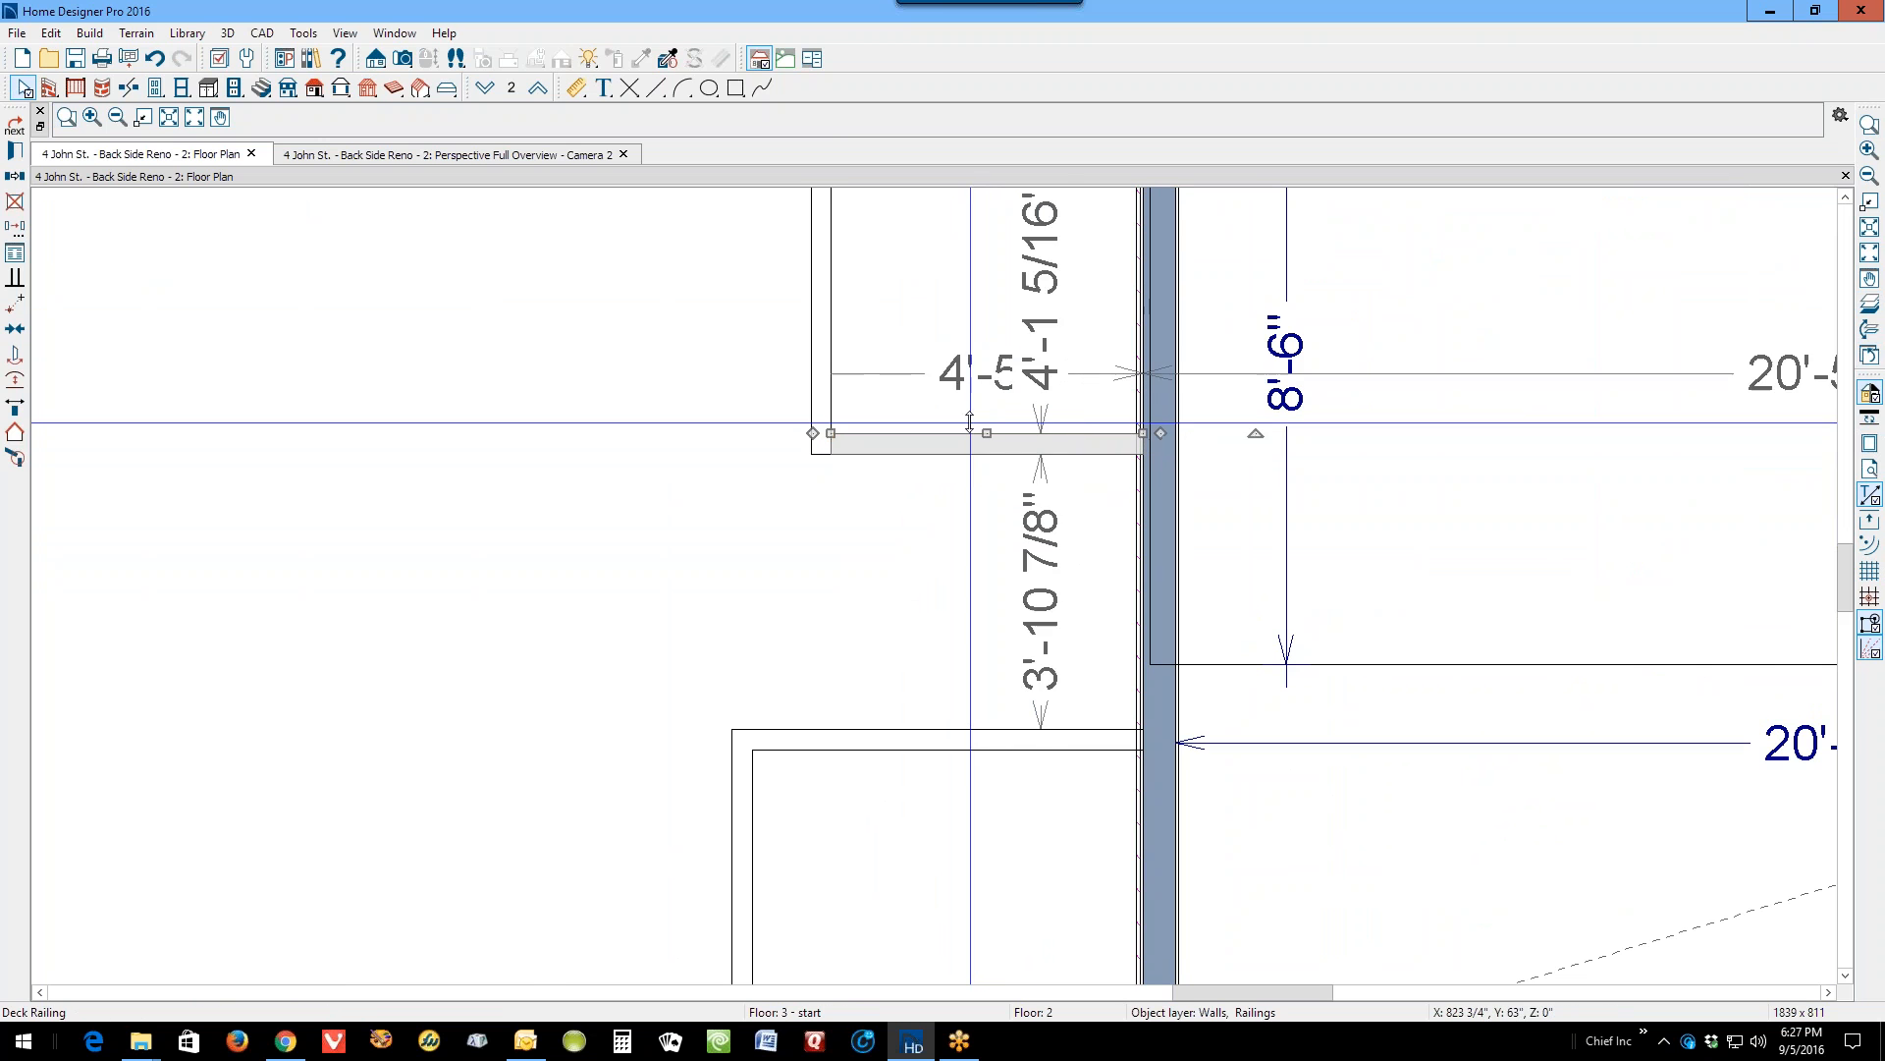
click(982, 343)
scroll(982, 344, down, 1)
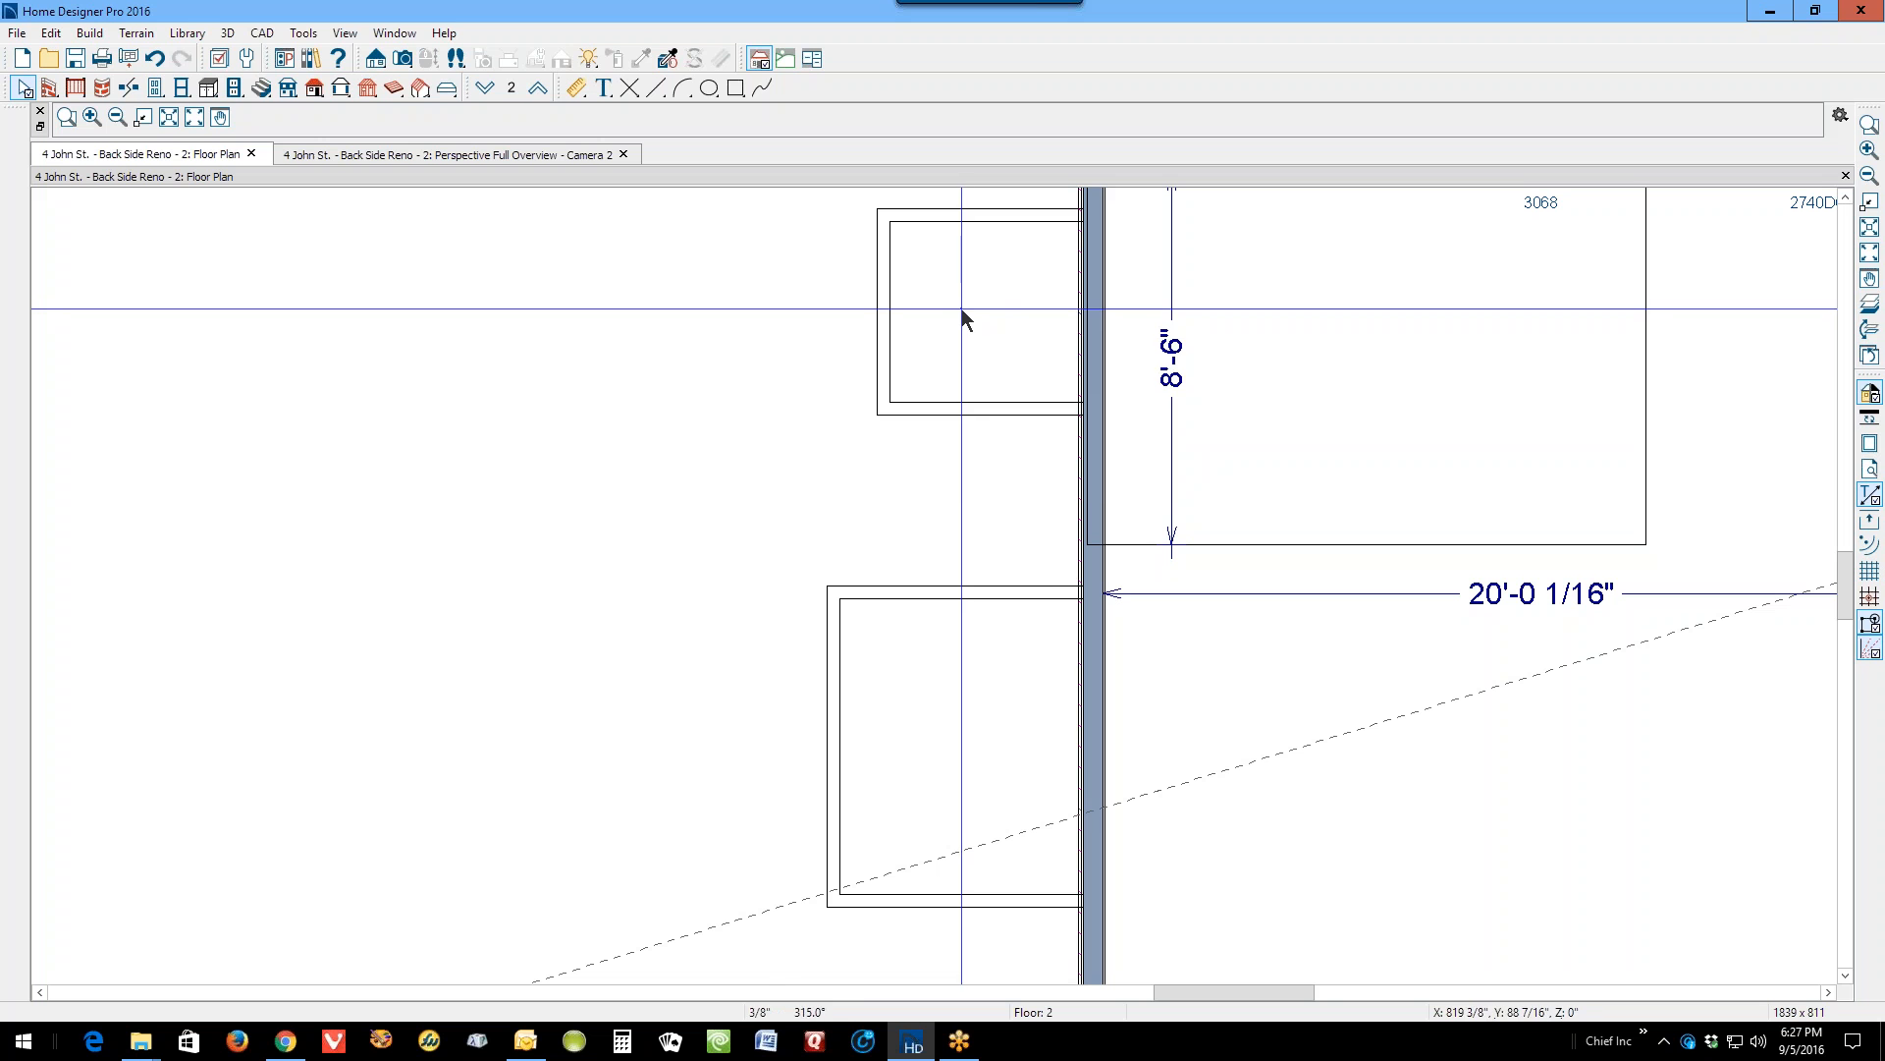
right_click(961, 312)
click(962, 287)
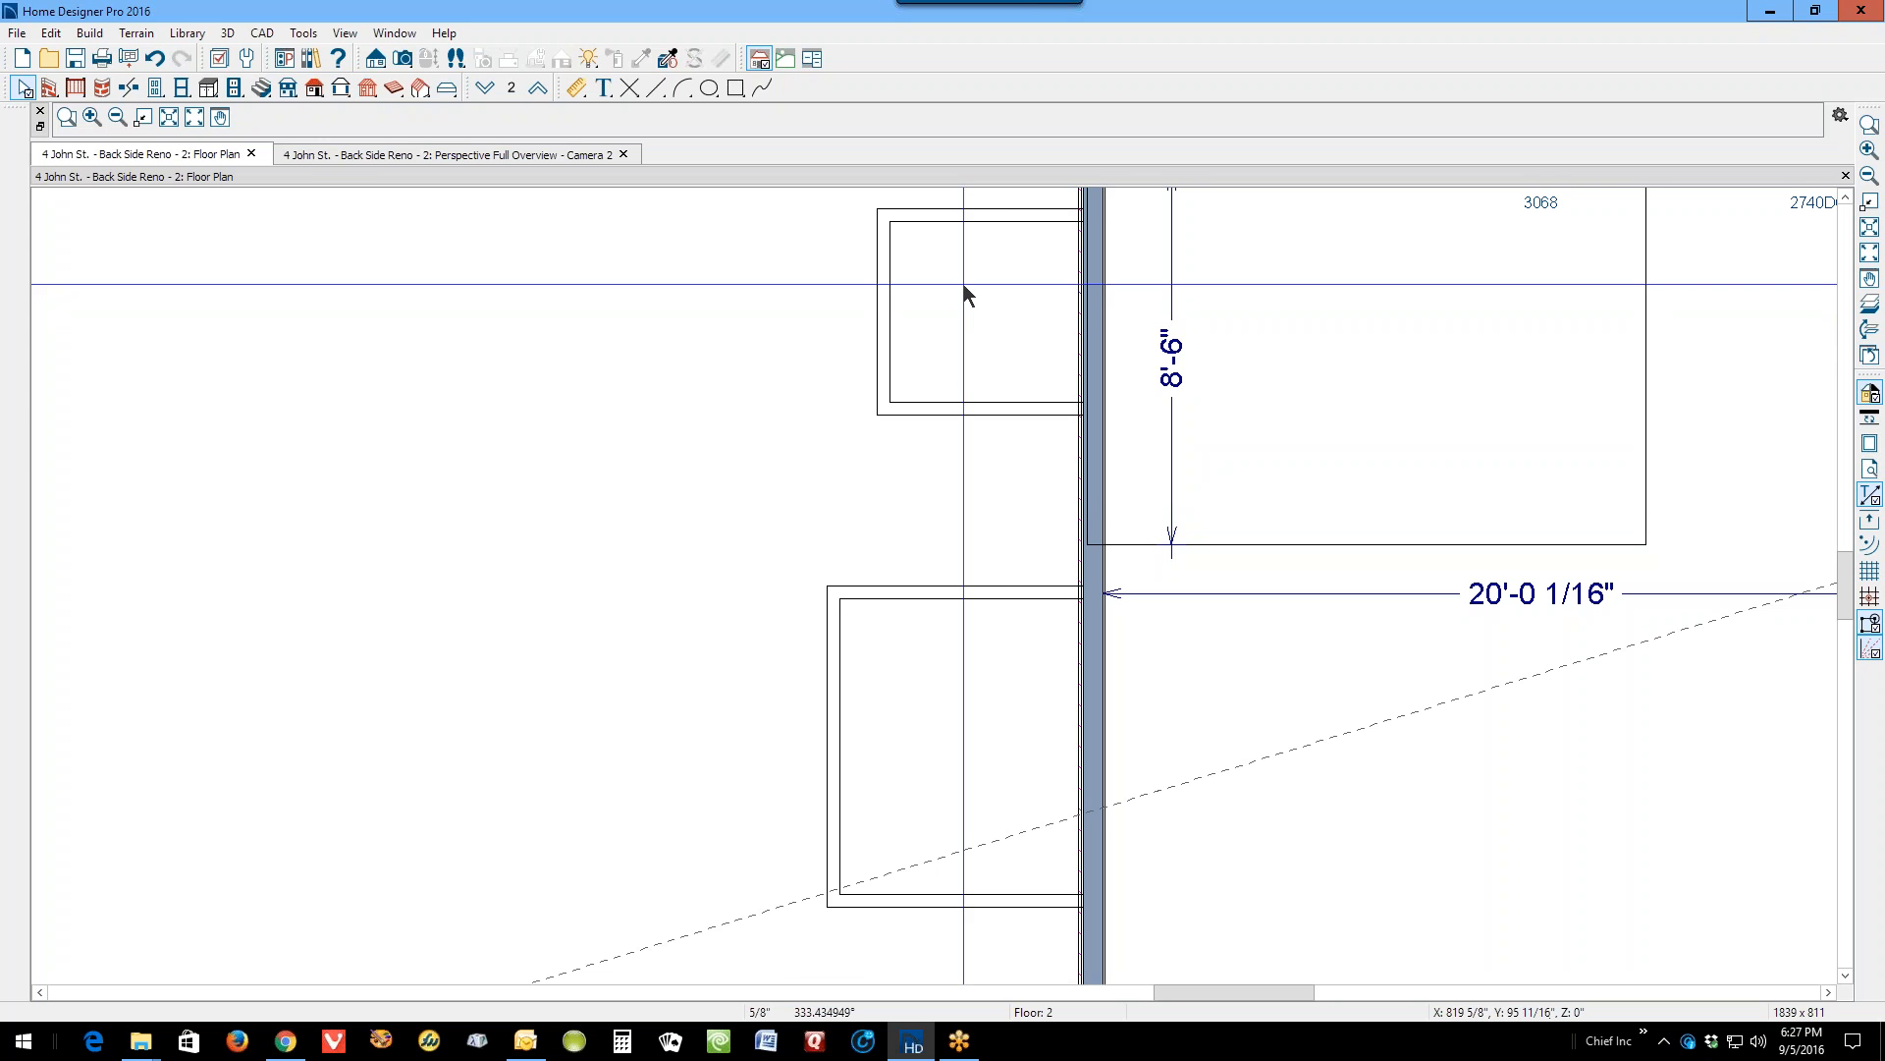
Step: Turn off No Room Definition for the attic wall that both side balconies adjoin
click(1087, 337)
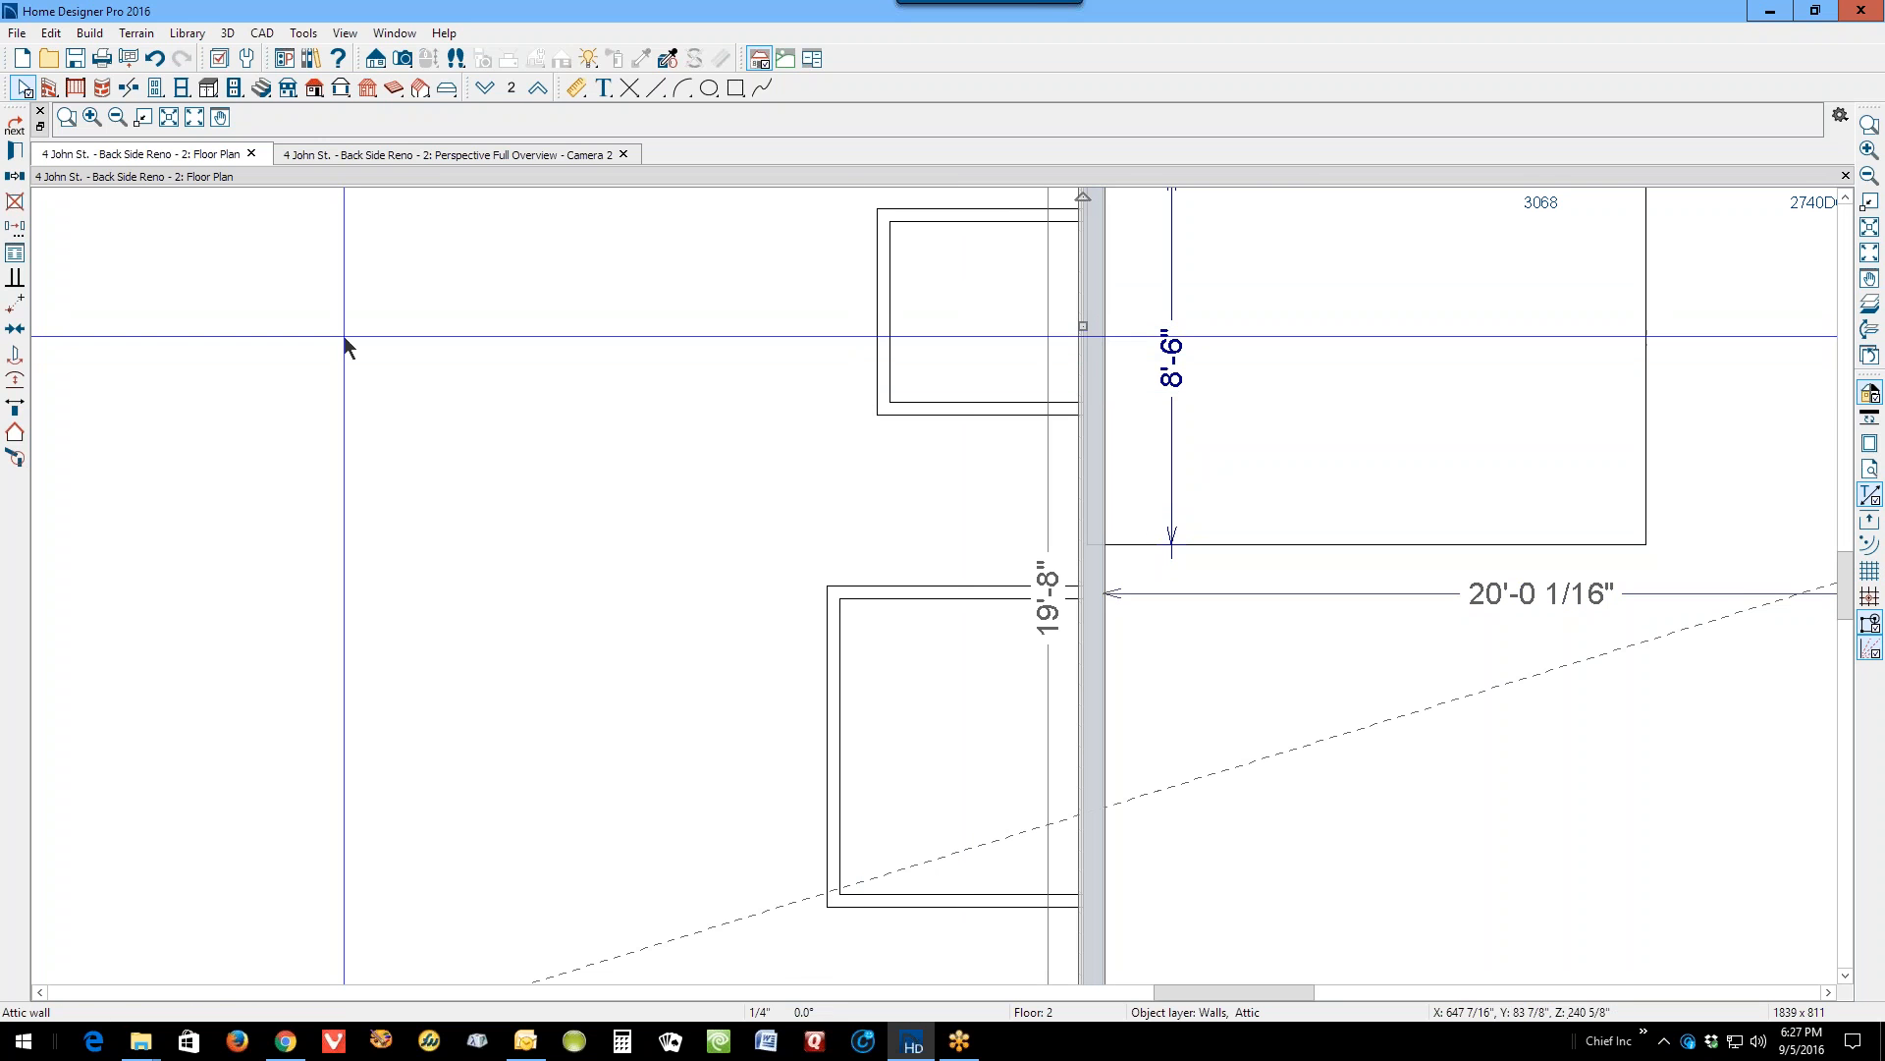
click(14, 152)
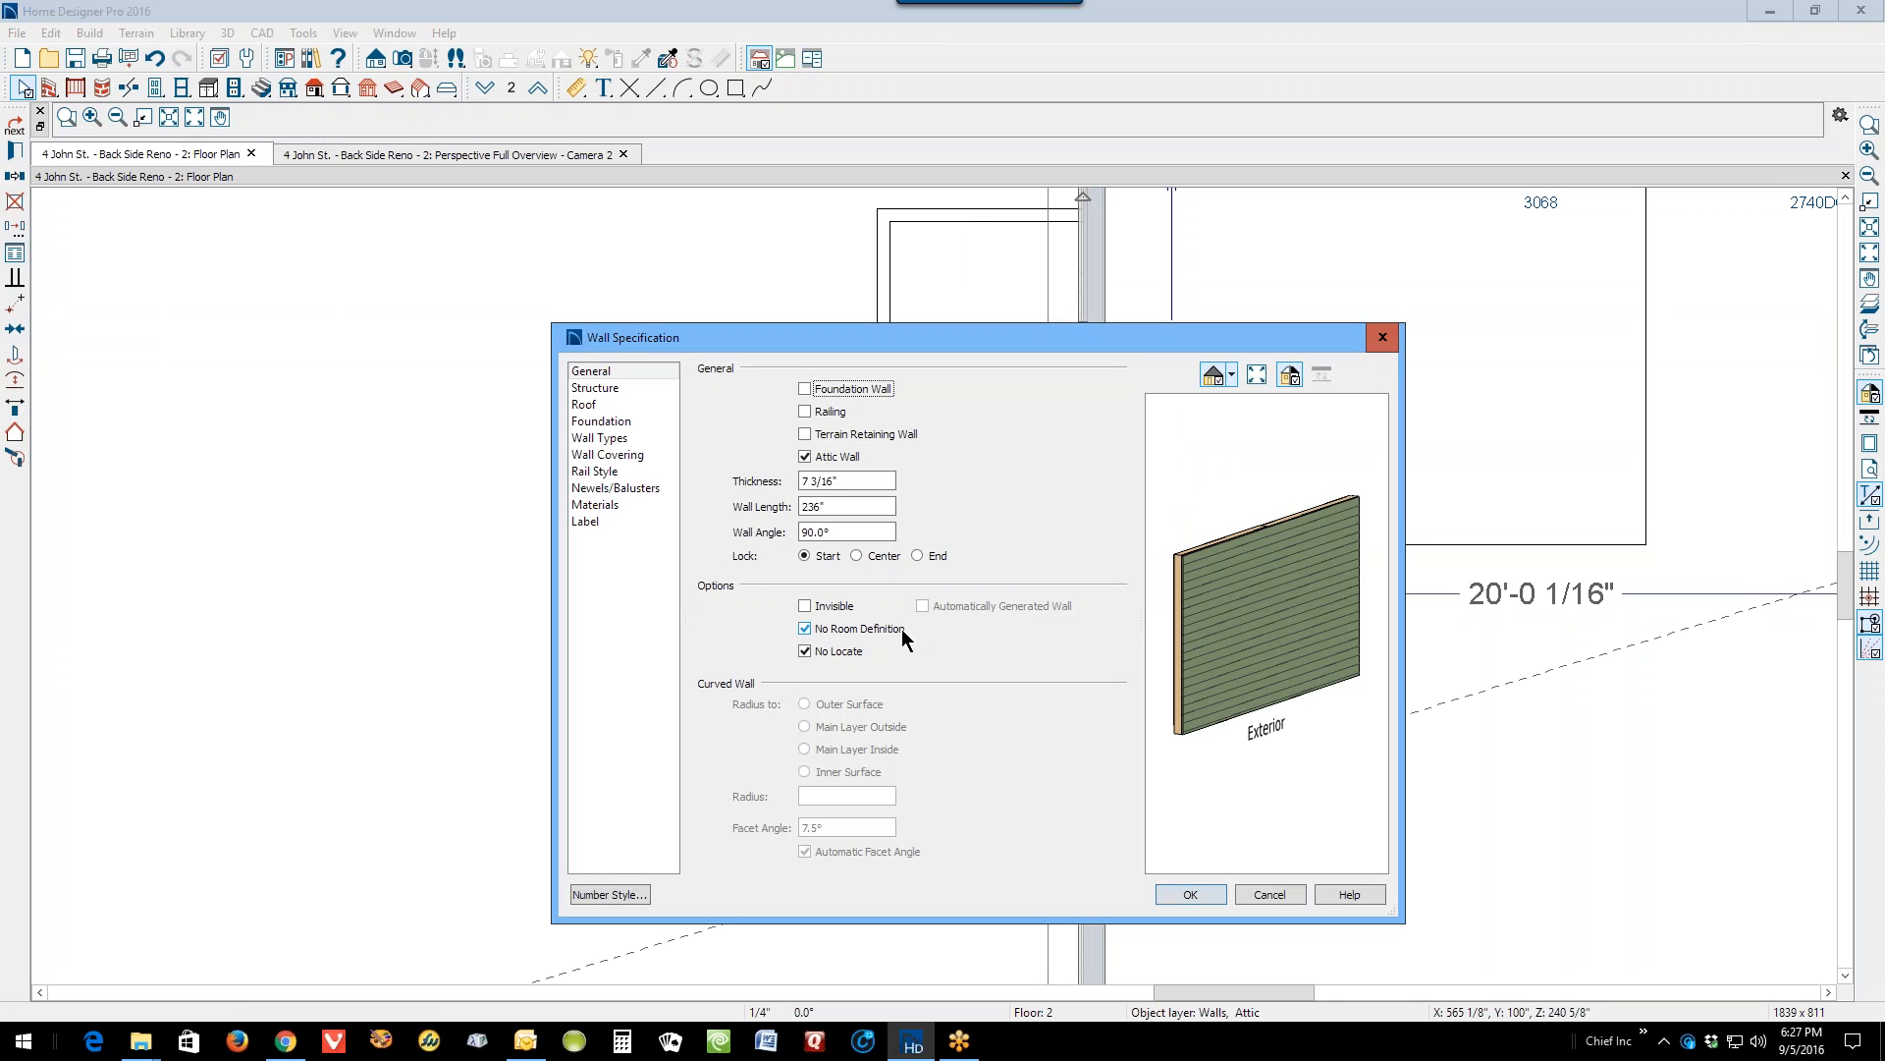
click(815, 631)
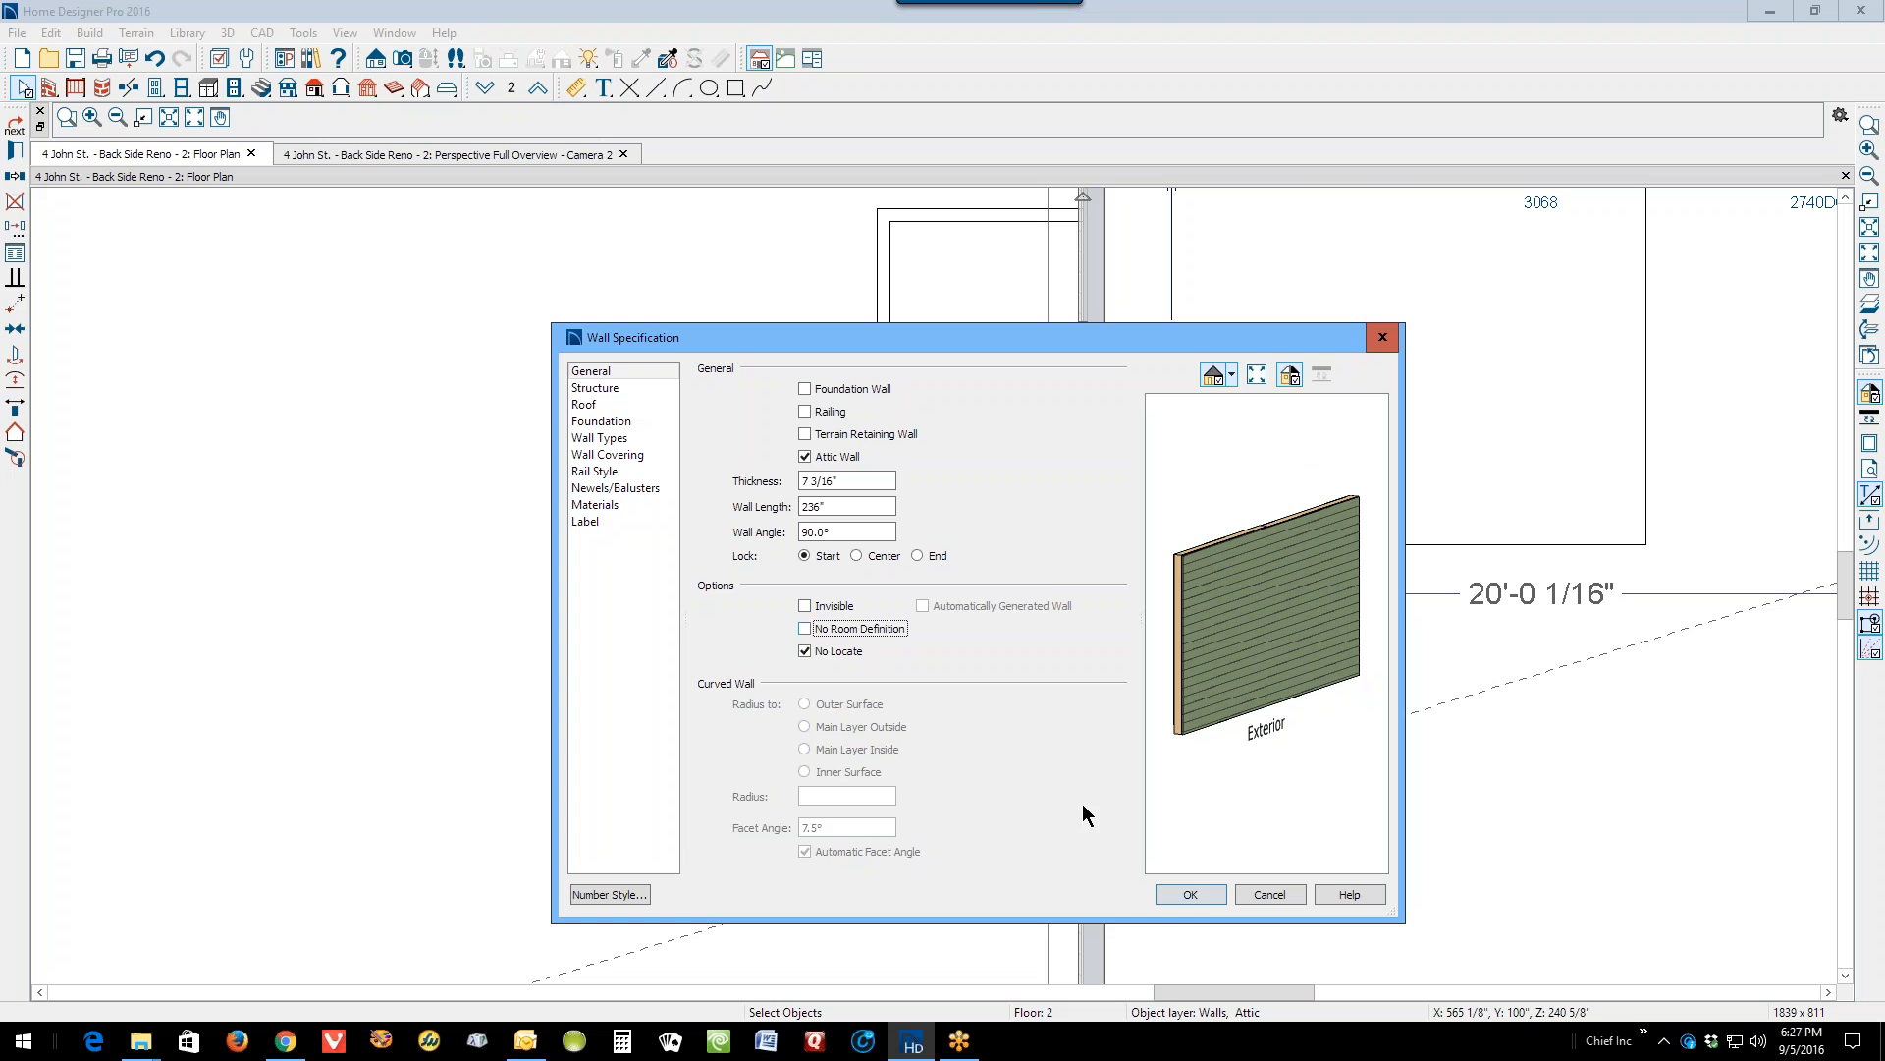
click(1190, 894)
scroll(1302, 622, down, 3)
click(1295, 617)
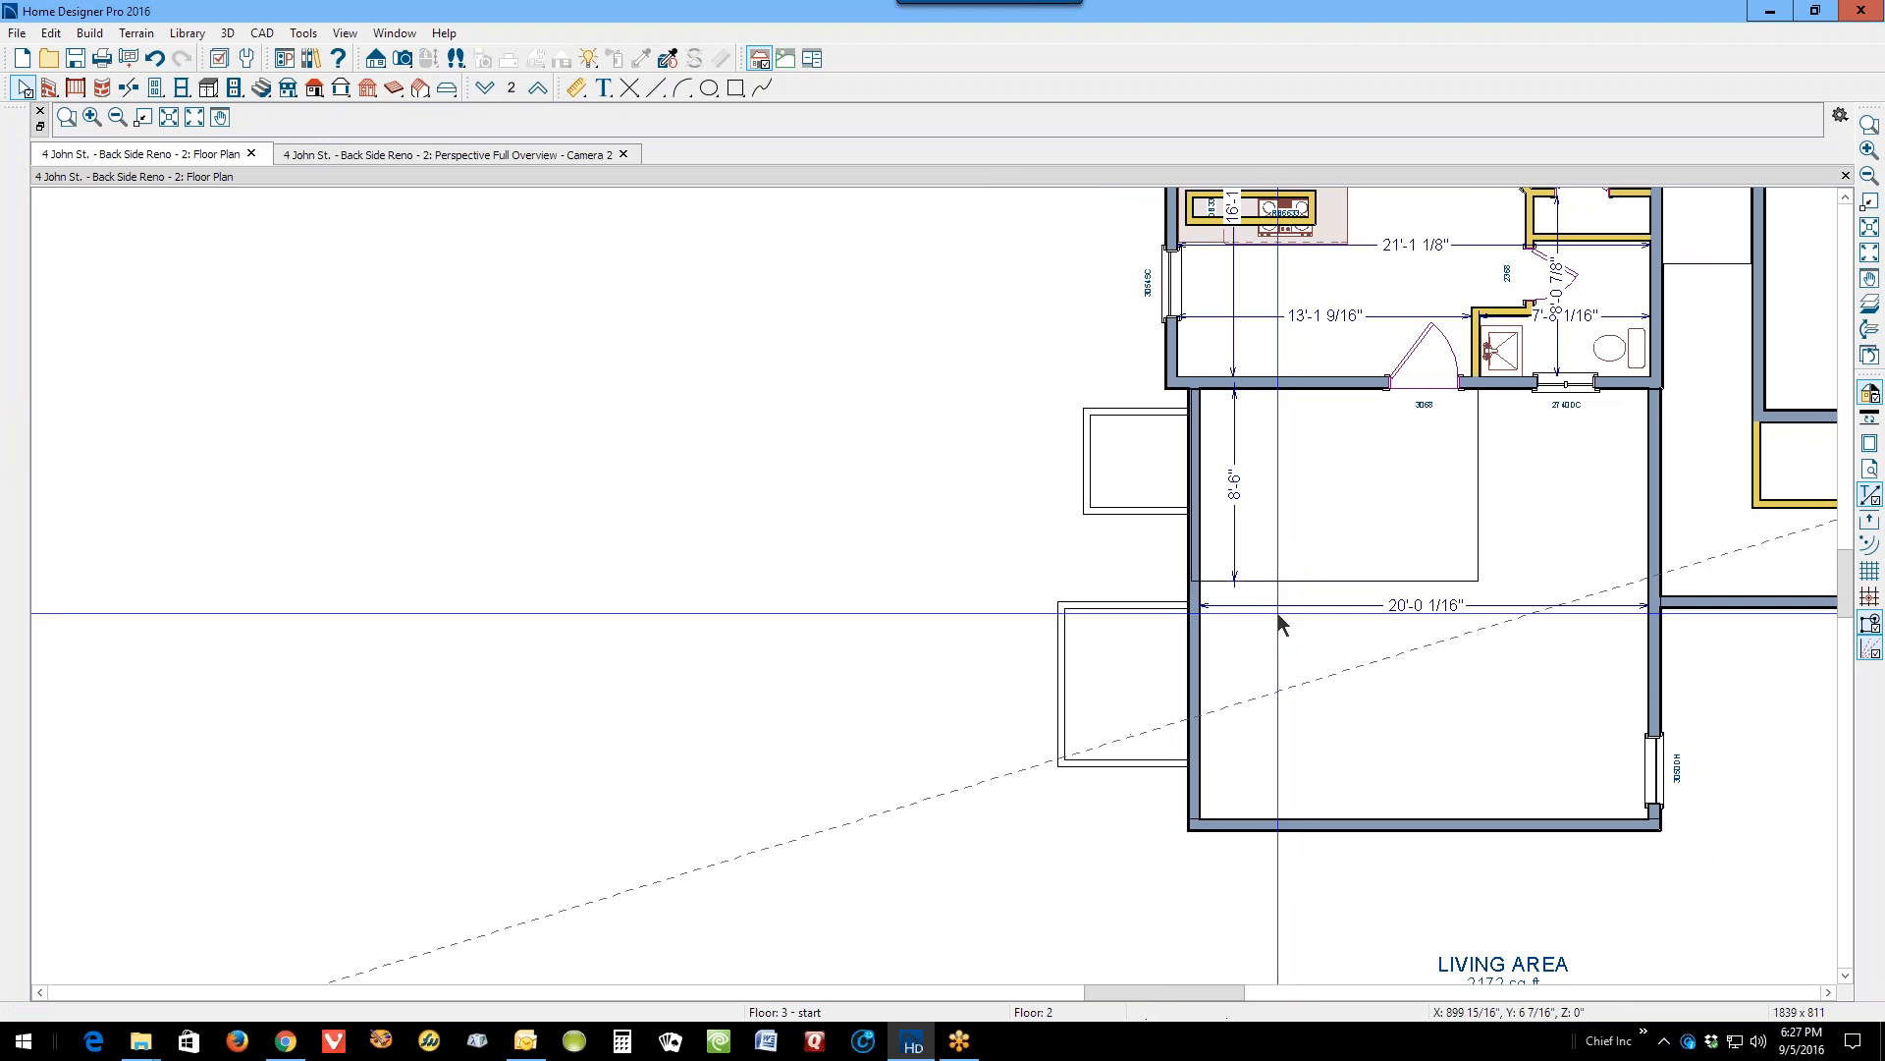
Step: Check the room definition options of the end wall near the LIVING AREA label without changing them
scroll(1328, 834, down, 1)
click(1414, 827)
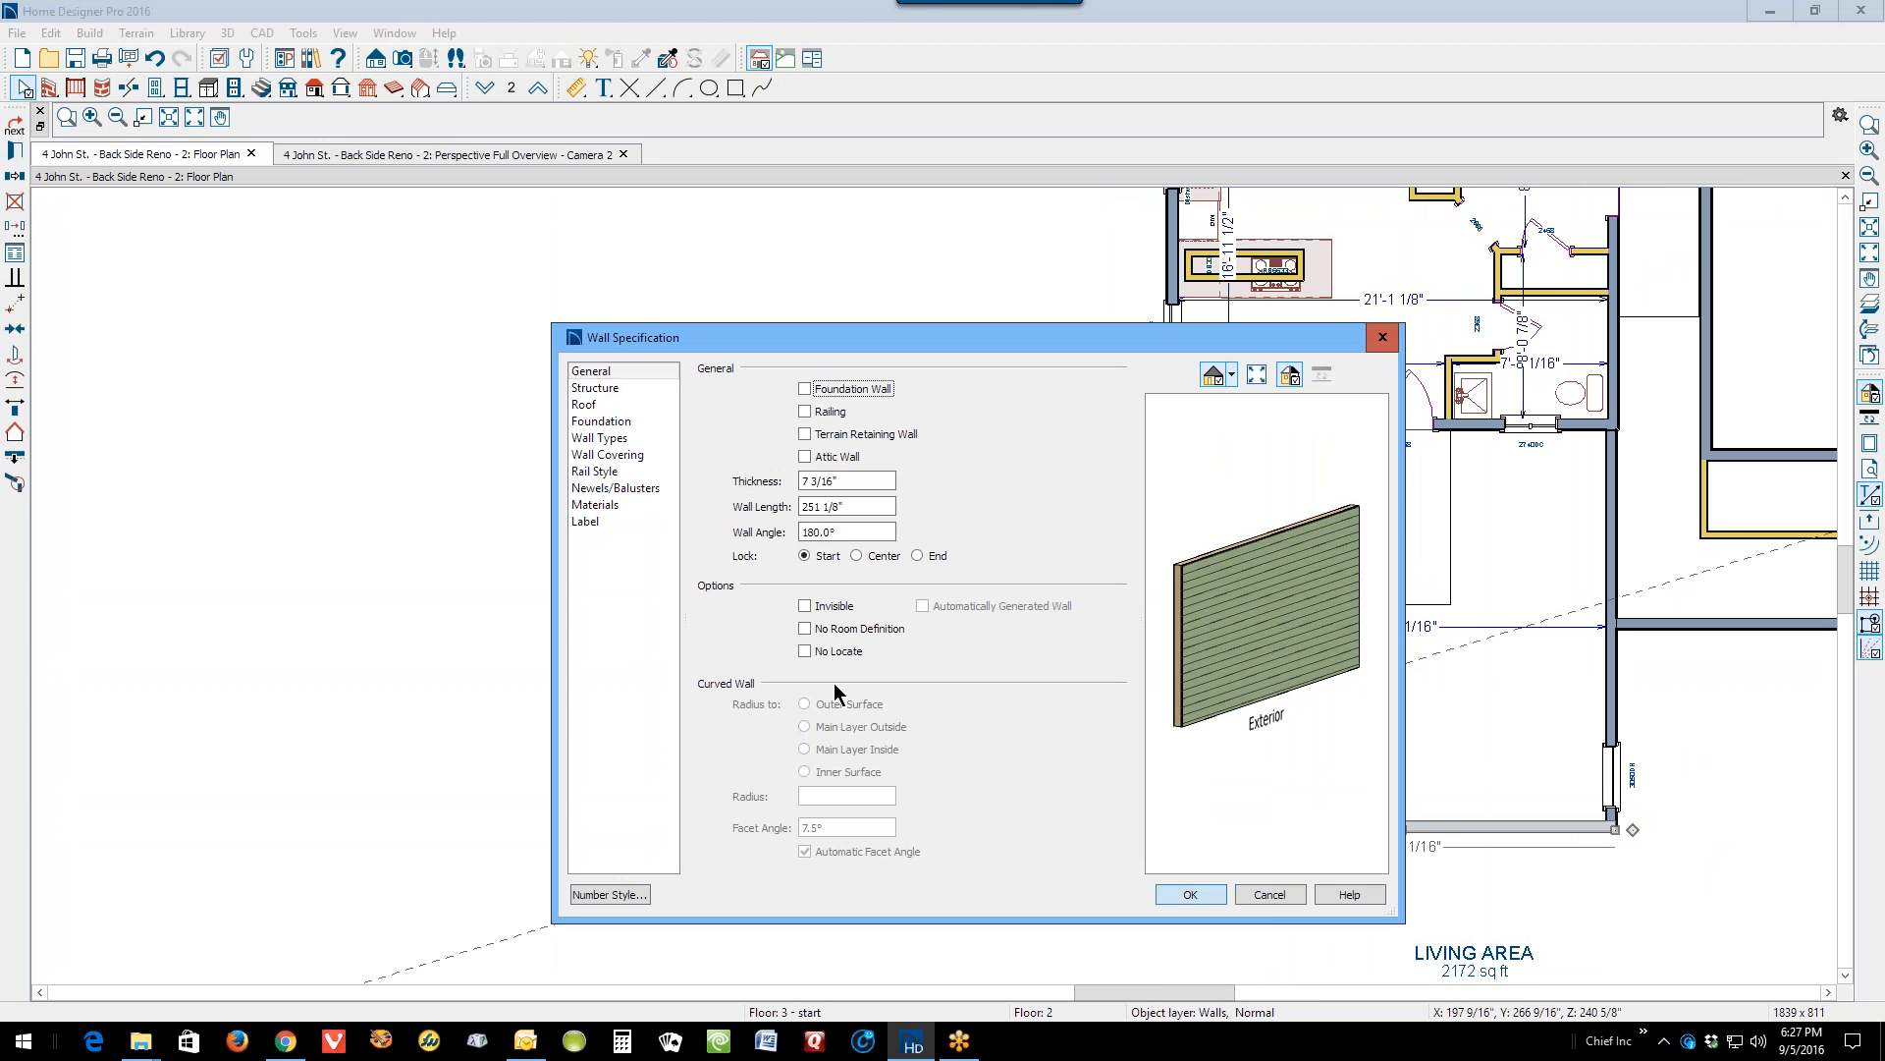
click(1268, 895)
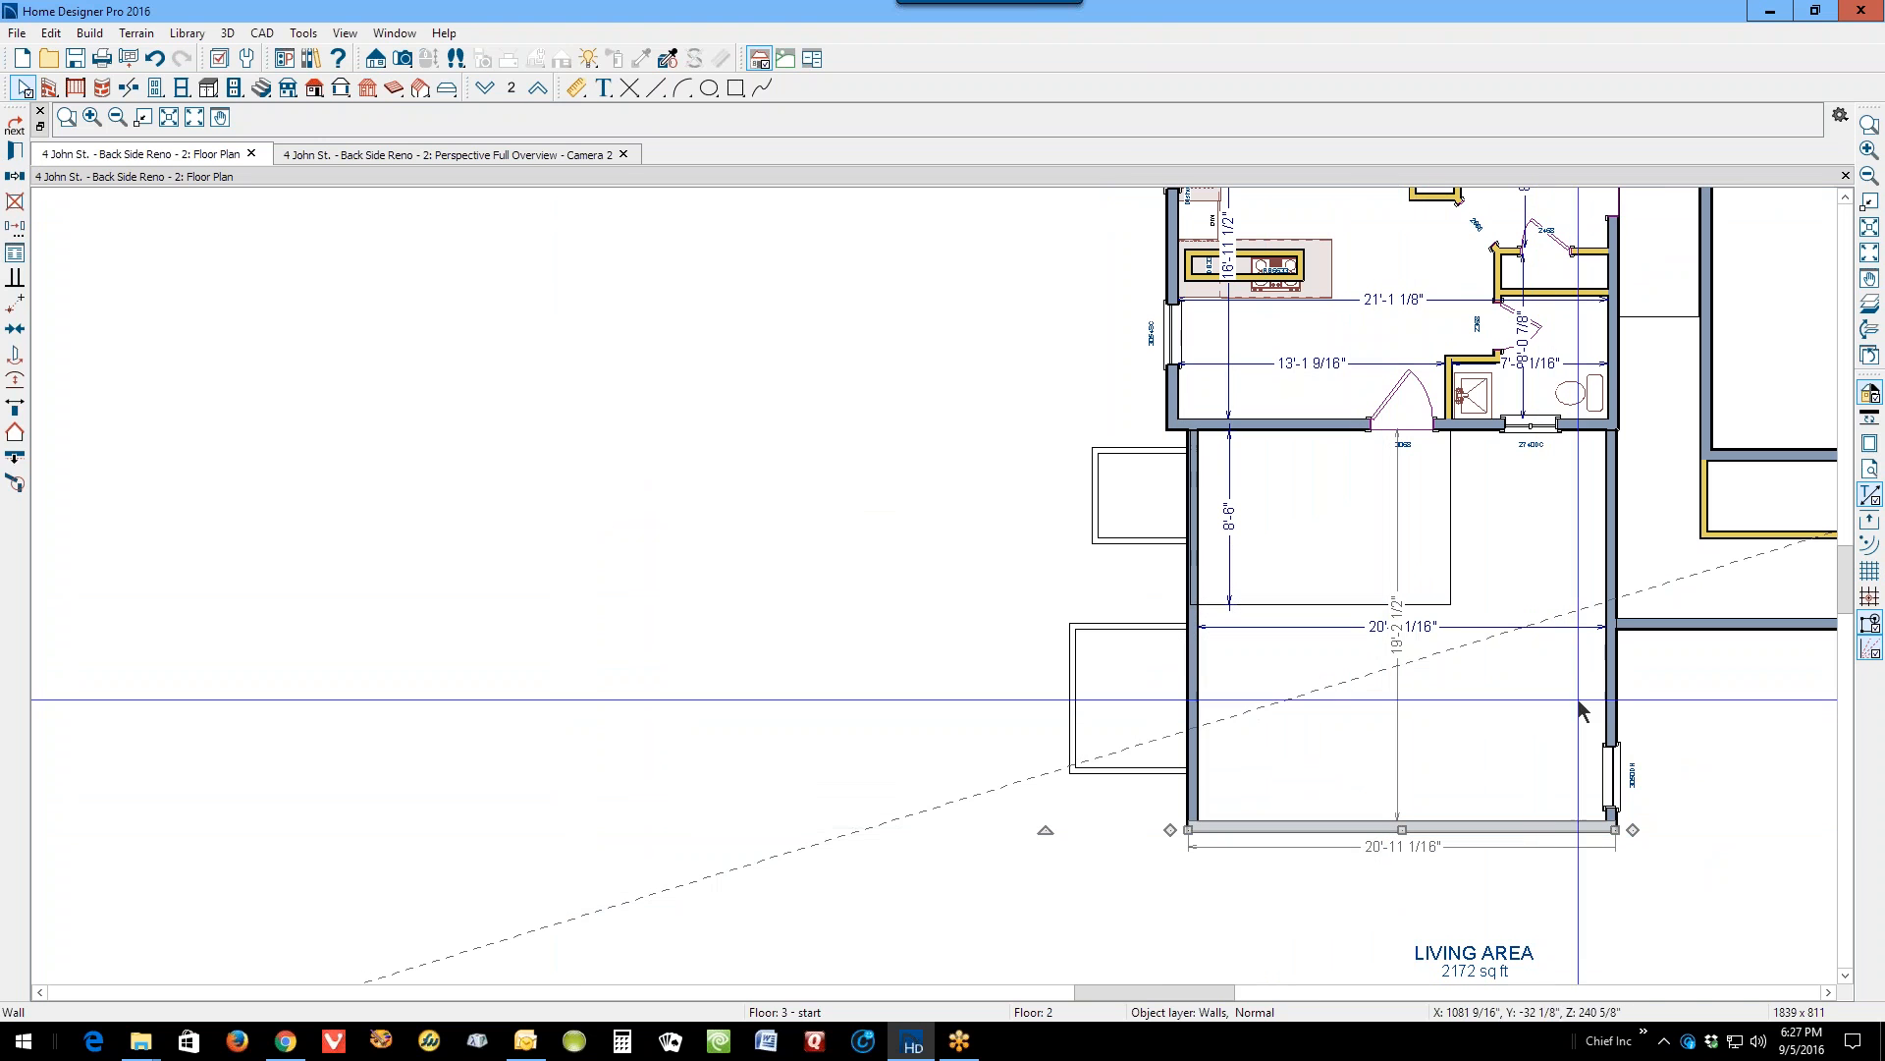
Step: Turn off No Room Definition for the attic wall opposite the balconies, and select the enclosed area to check its room definition
right_click(1611, 700)
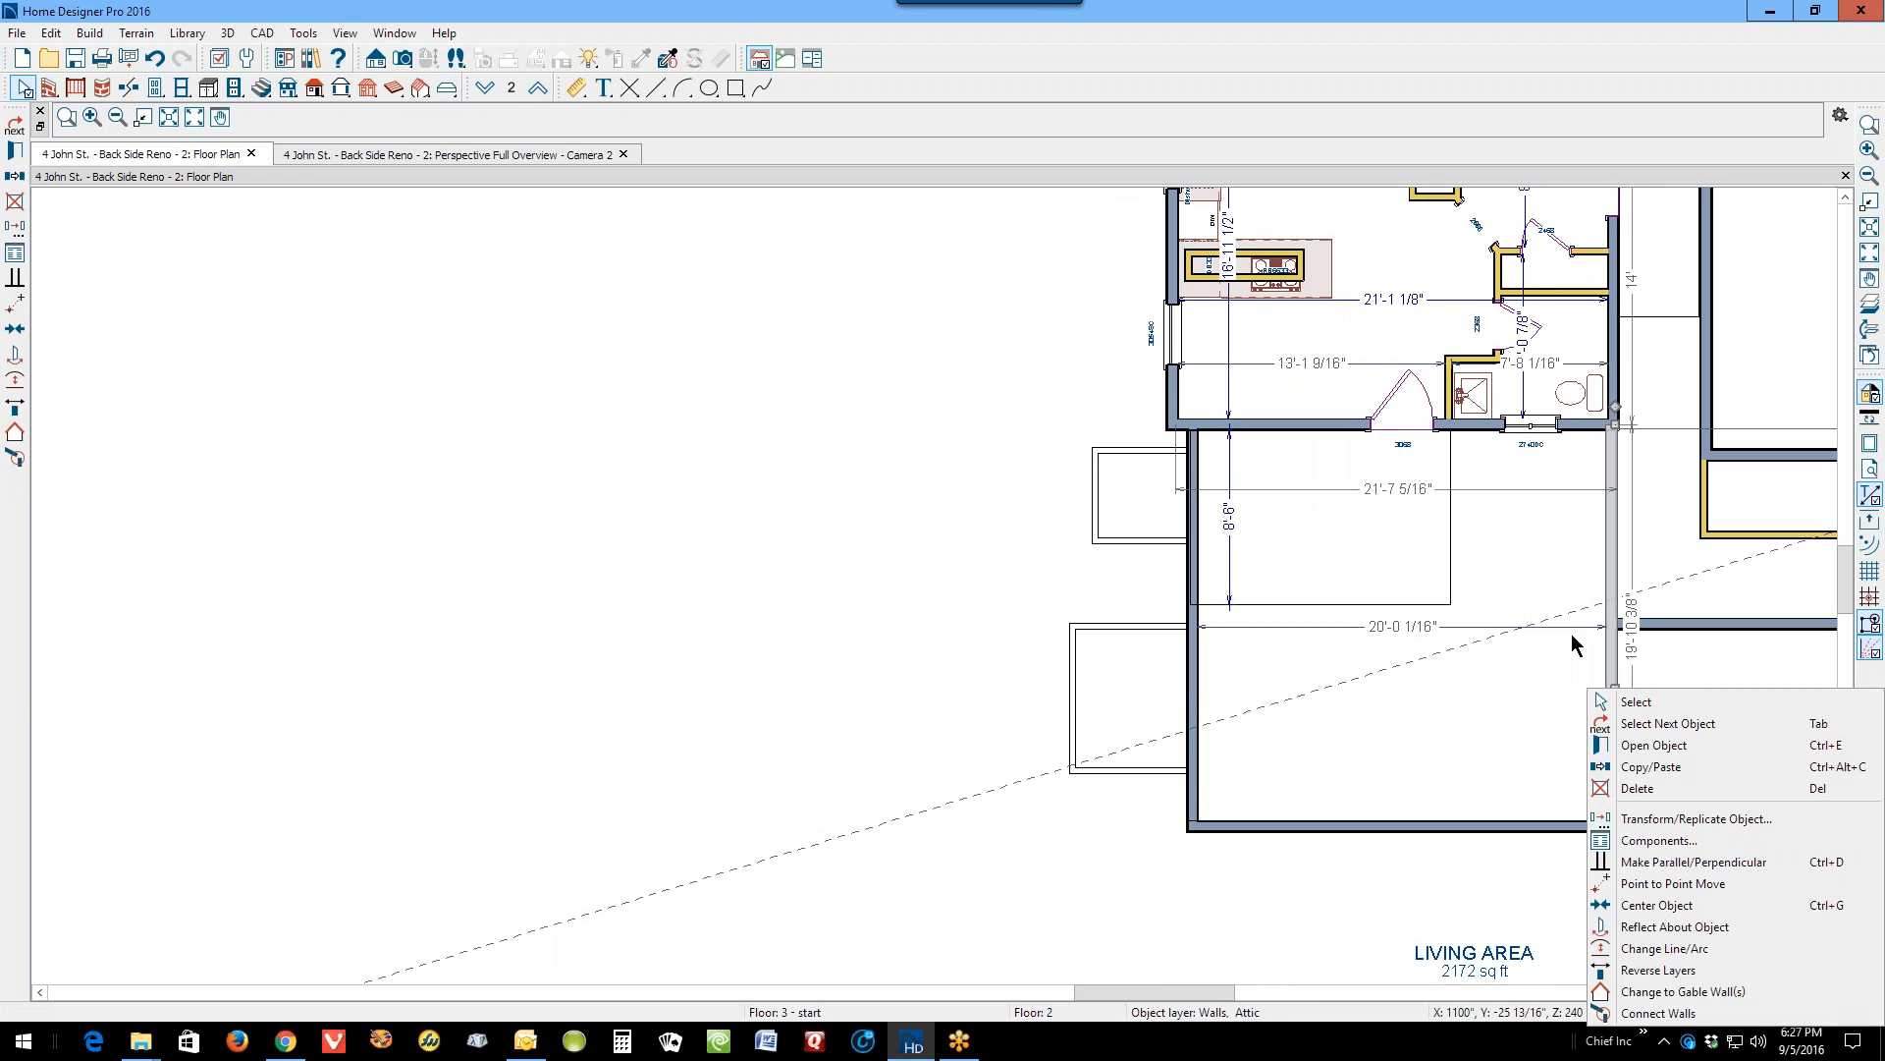
click(1652, 748)
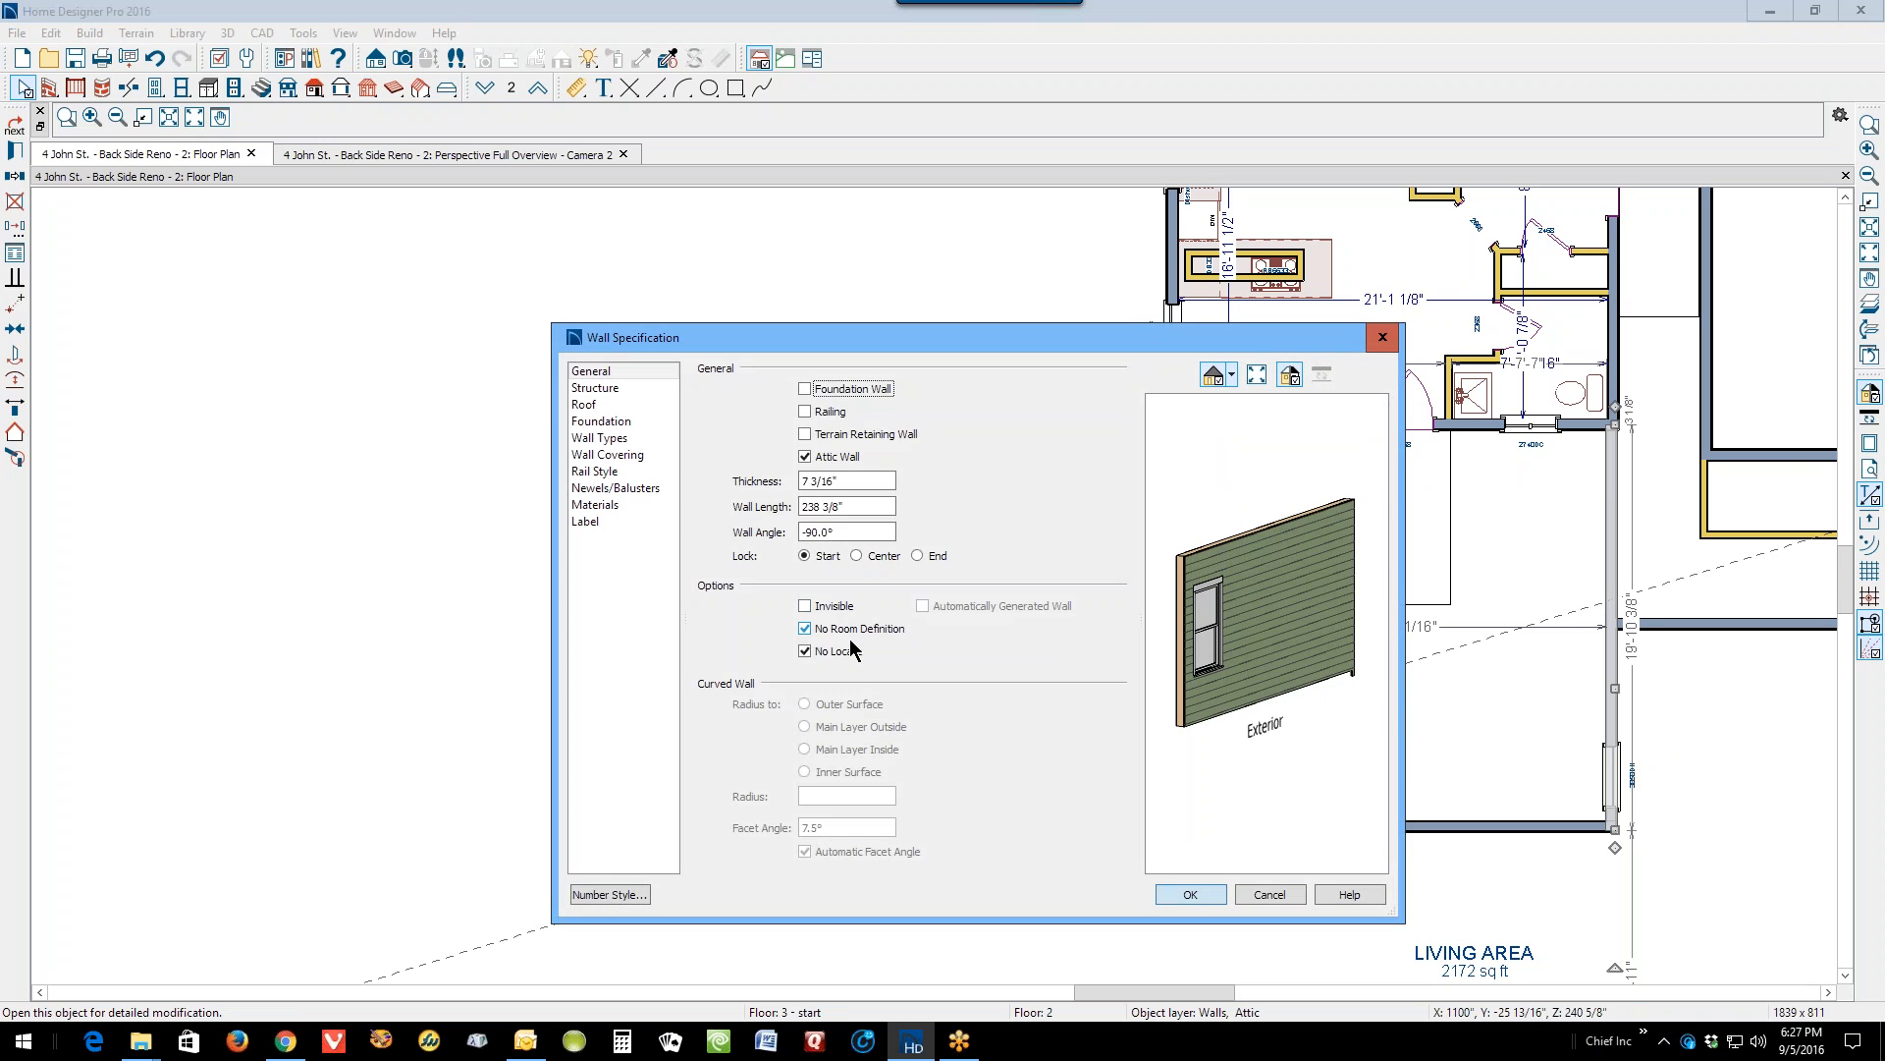
click(805, 628)
click(1170, 888)
click(1434, 721)
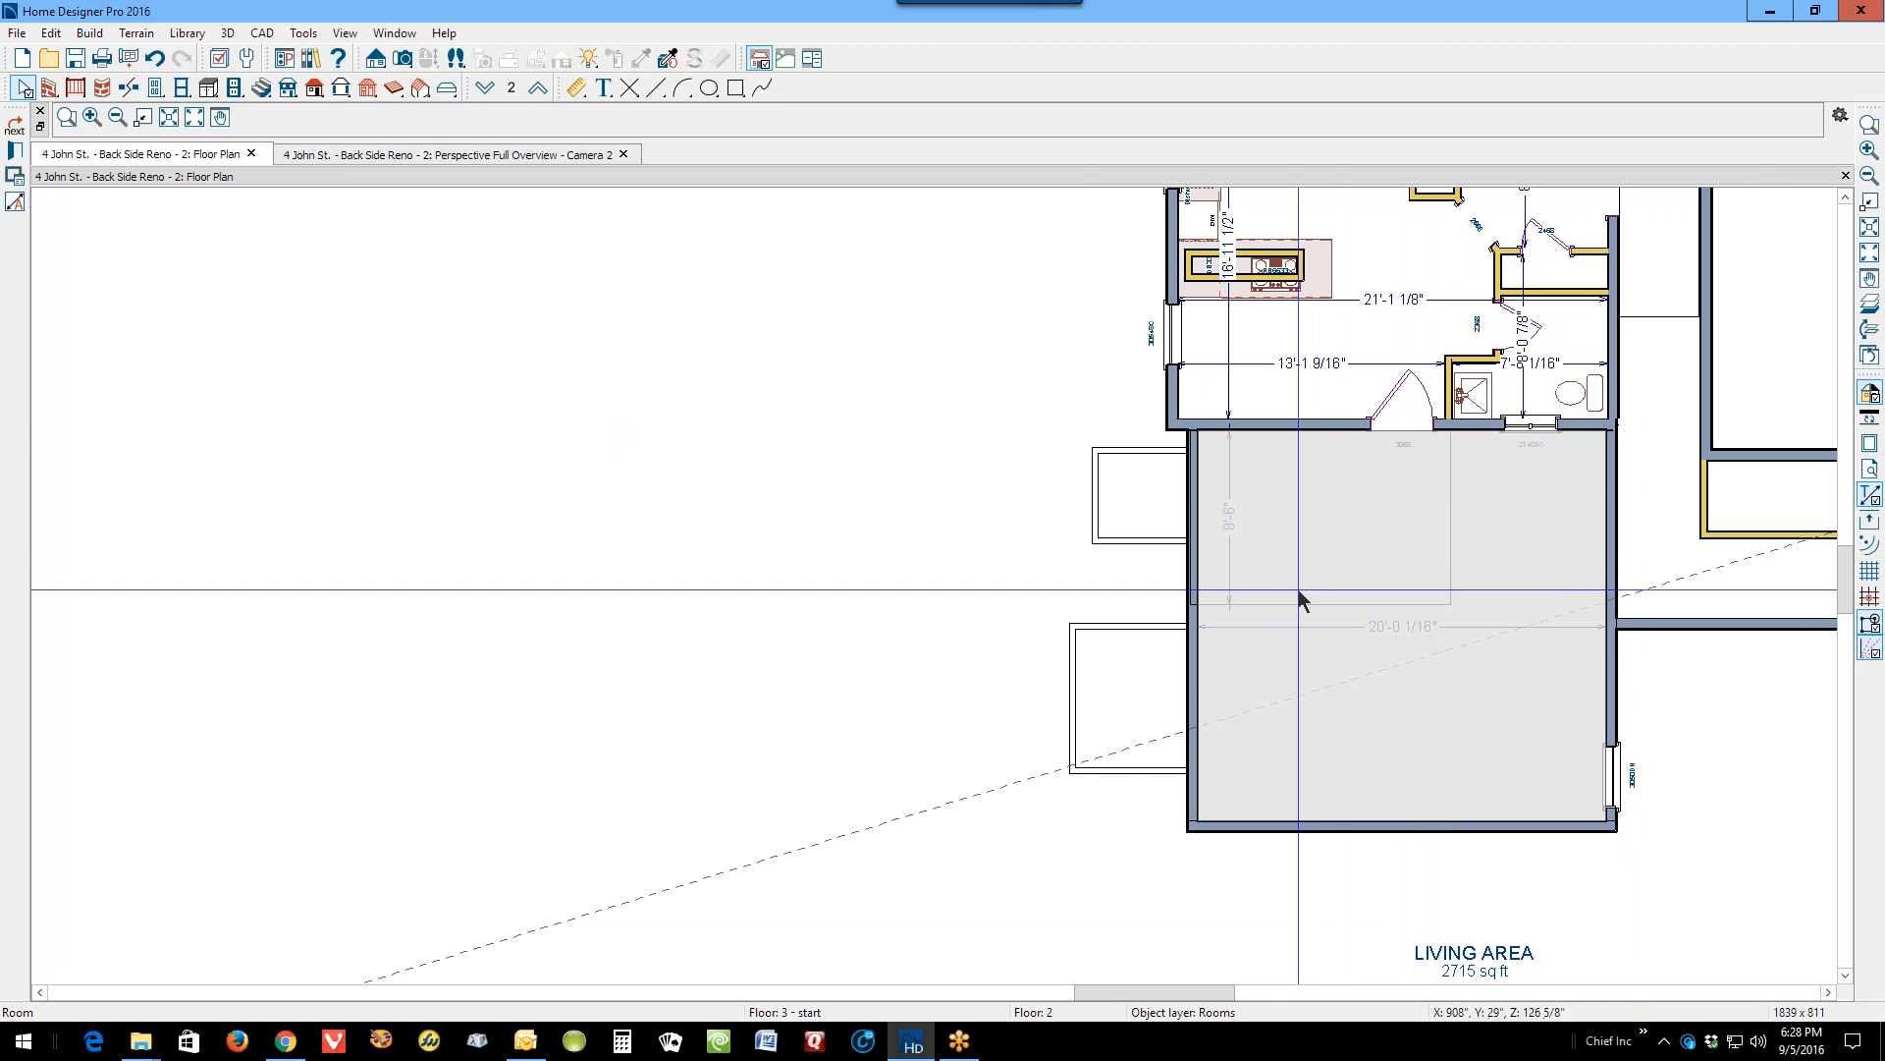
Step: Set the room type of the smaller side balcony to Balcony
scroll(1235, 622, up, 4)
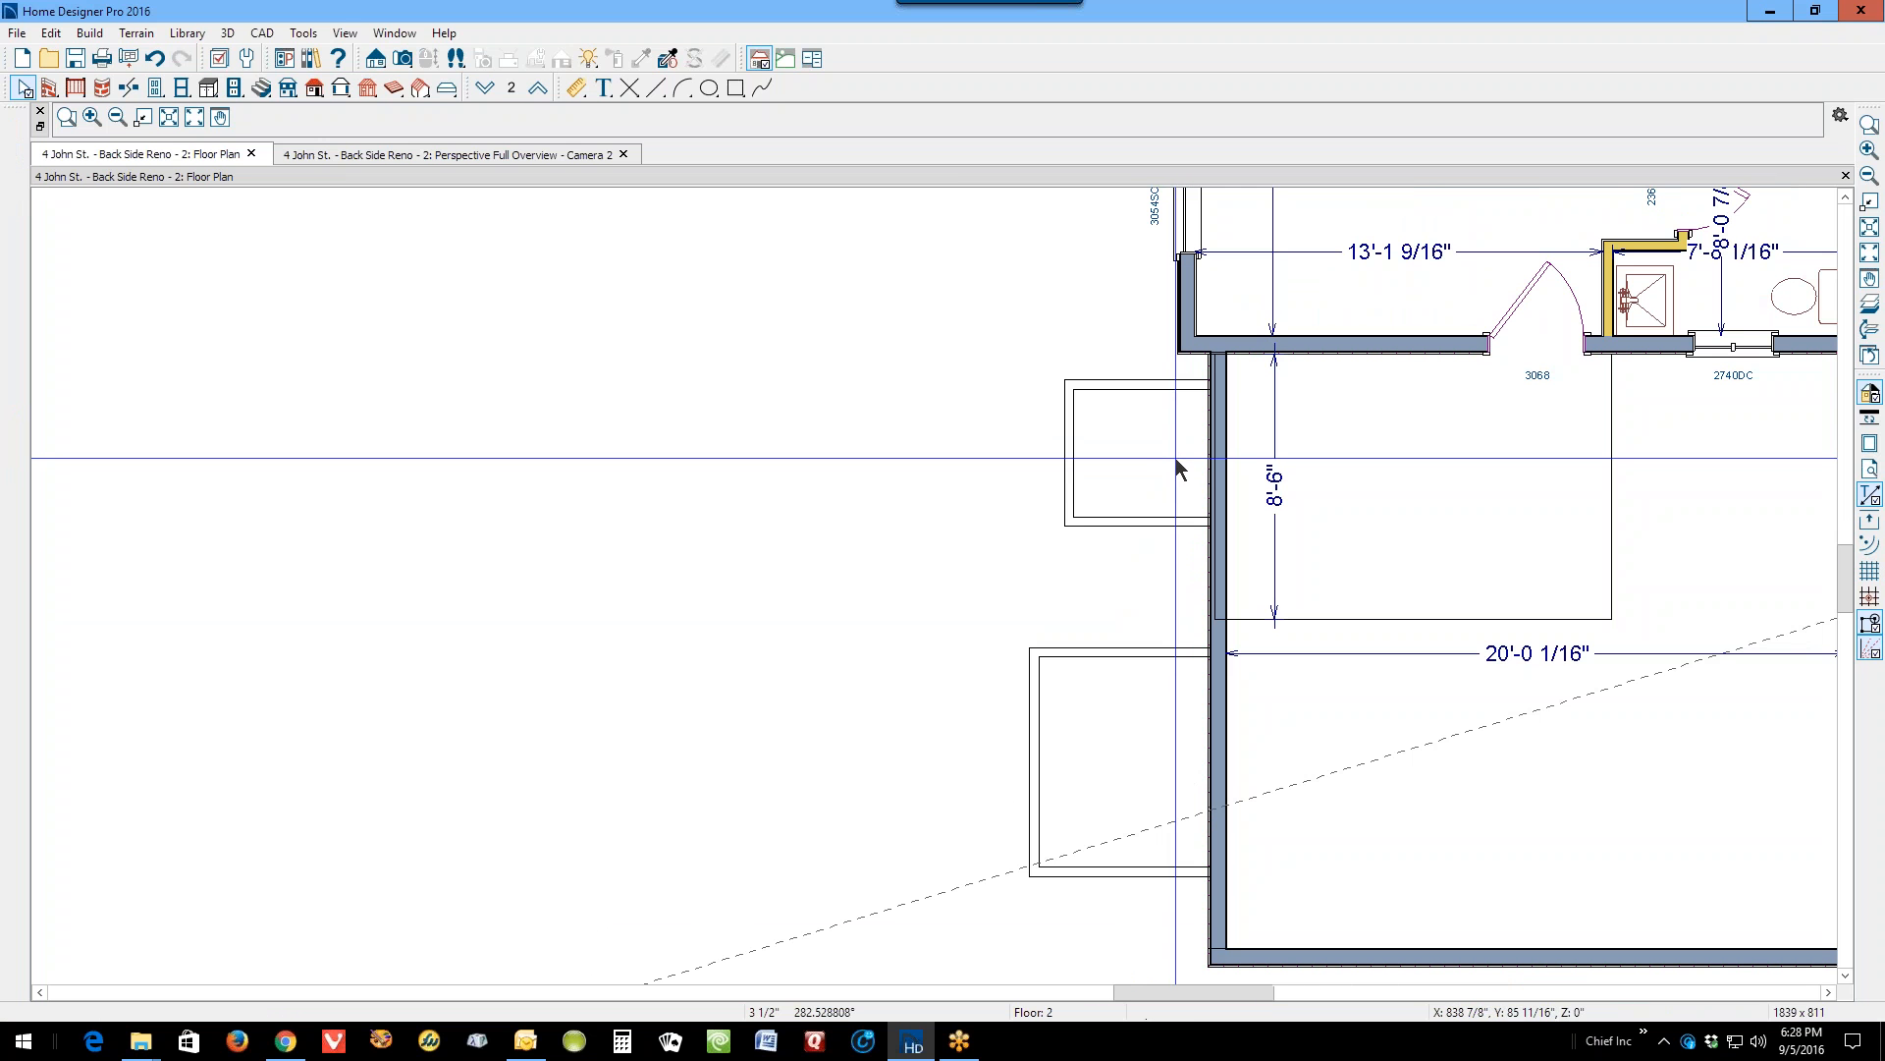
click(1131, 454)
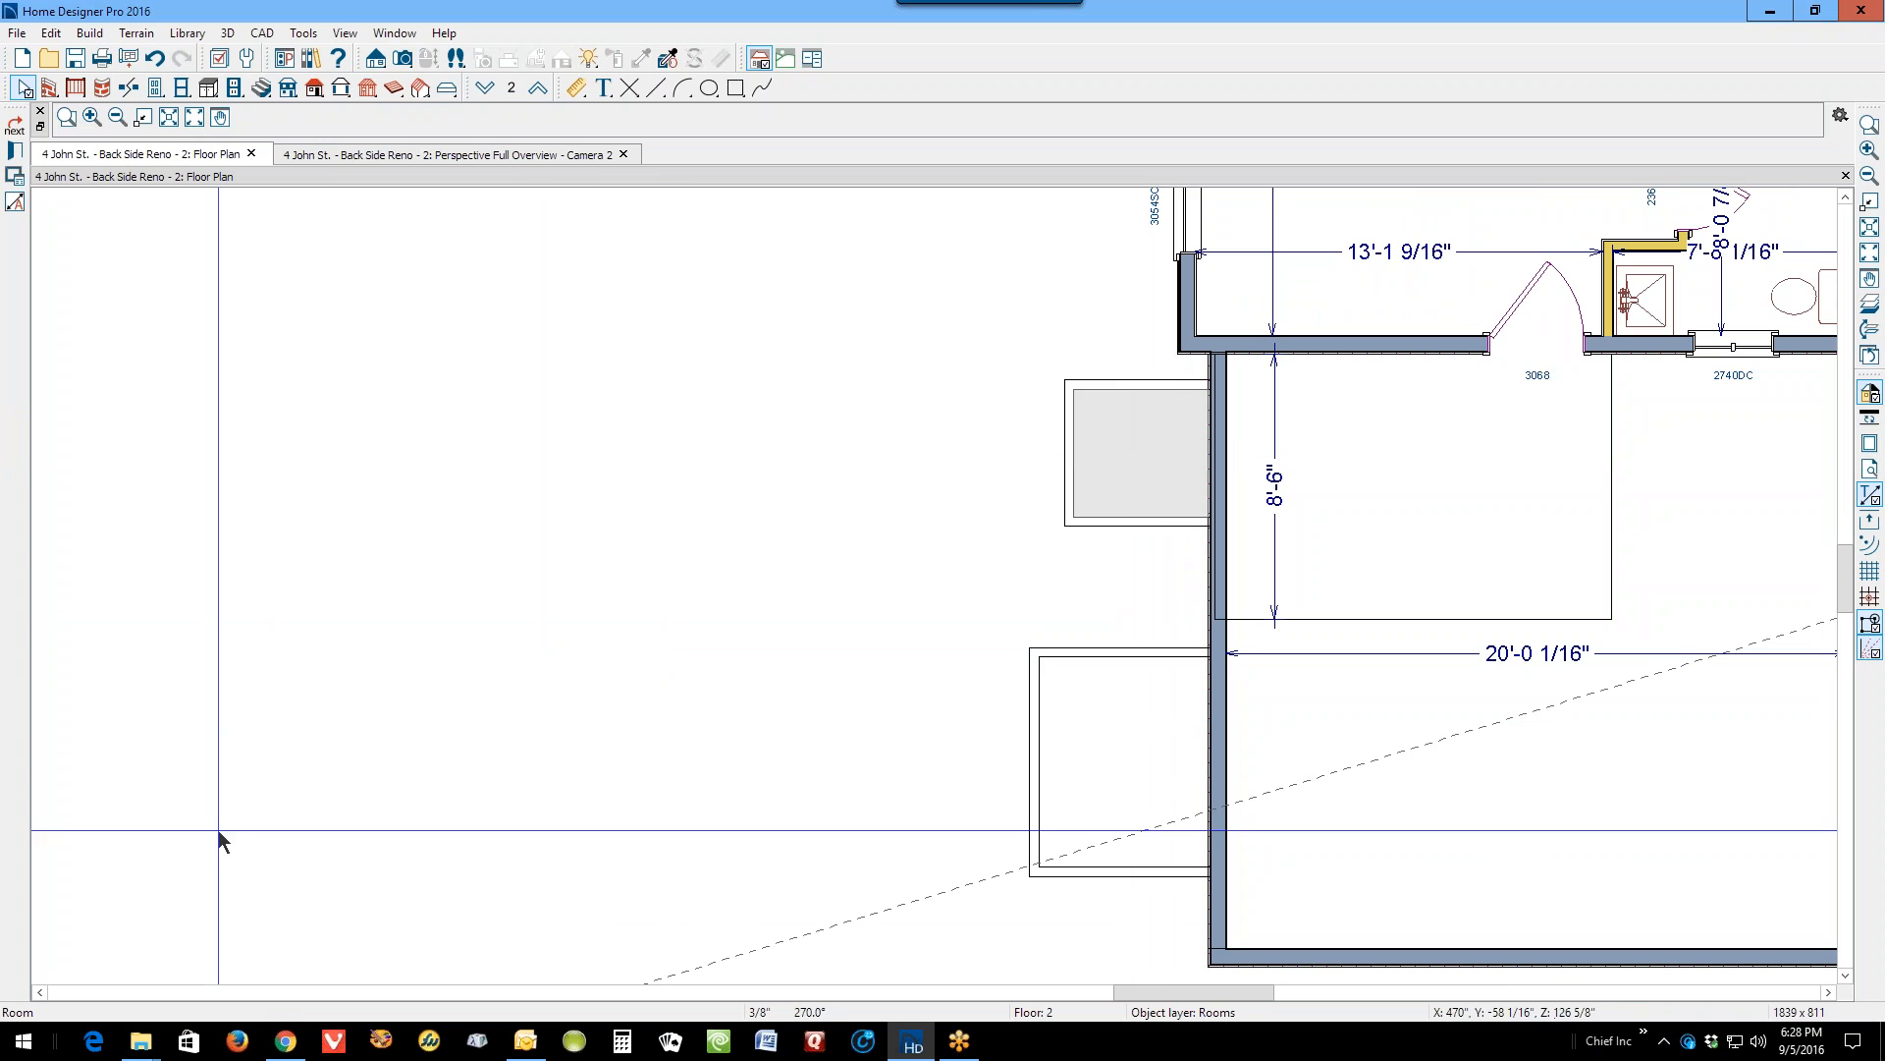
click(12, 169)
drag(505, 240, 658, 272)
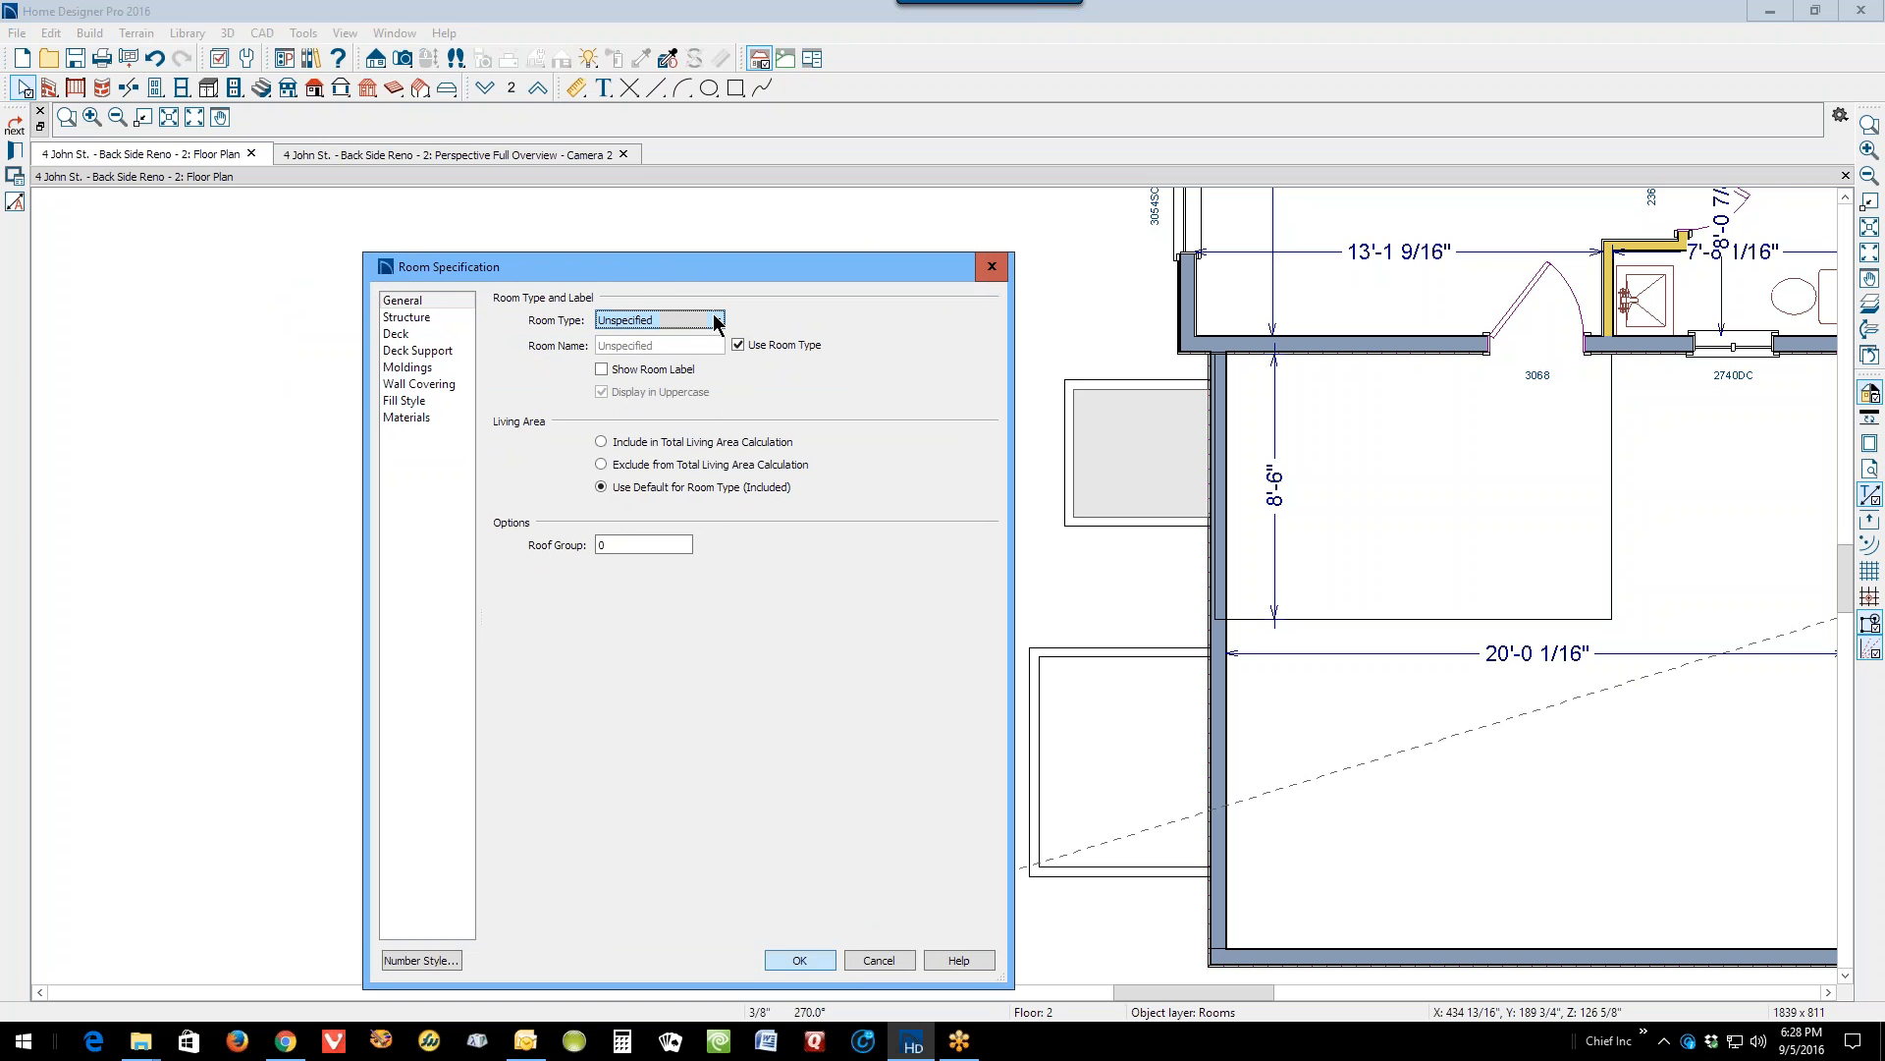
click(717, 321)
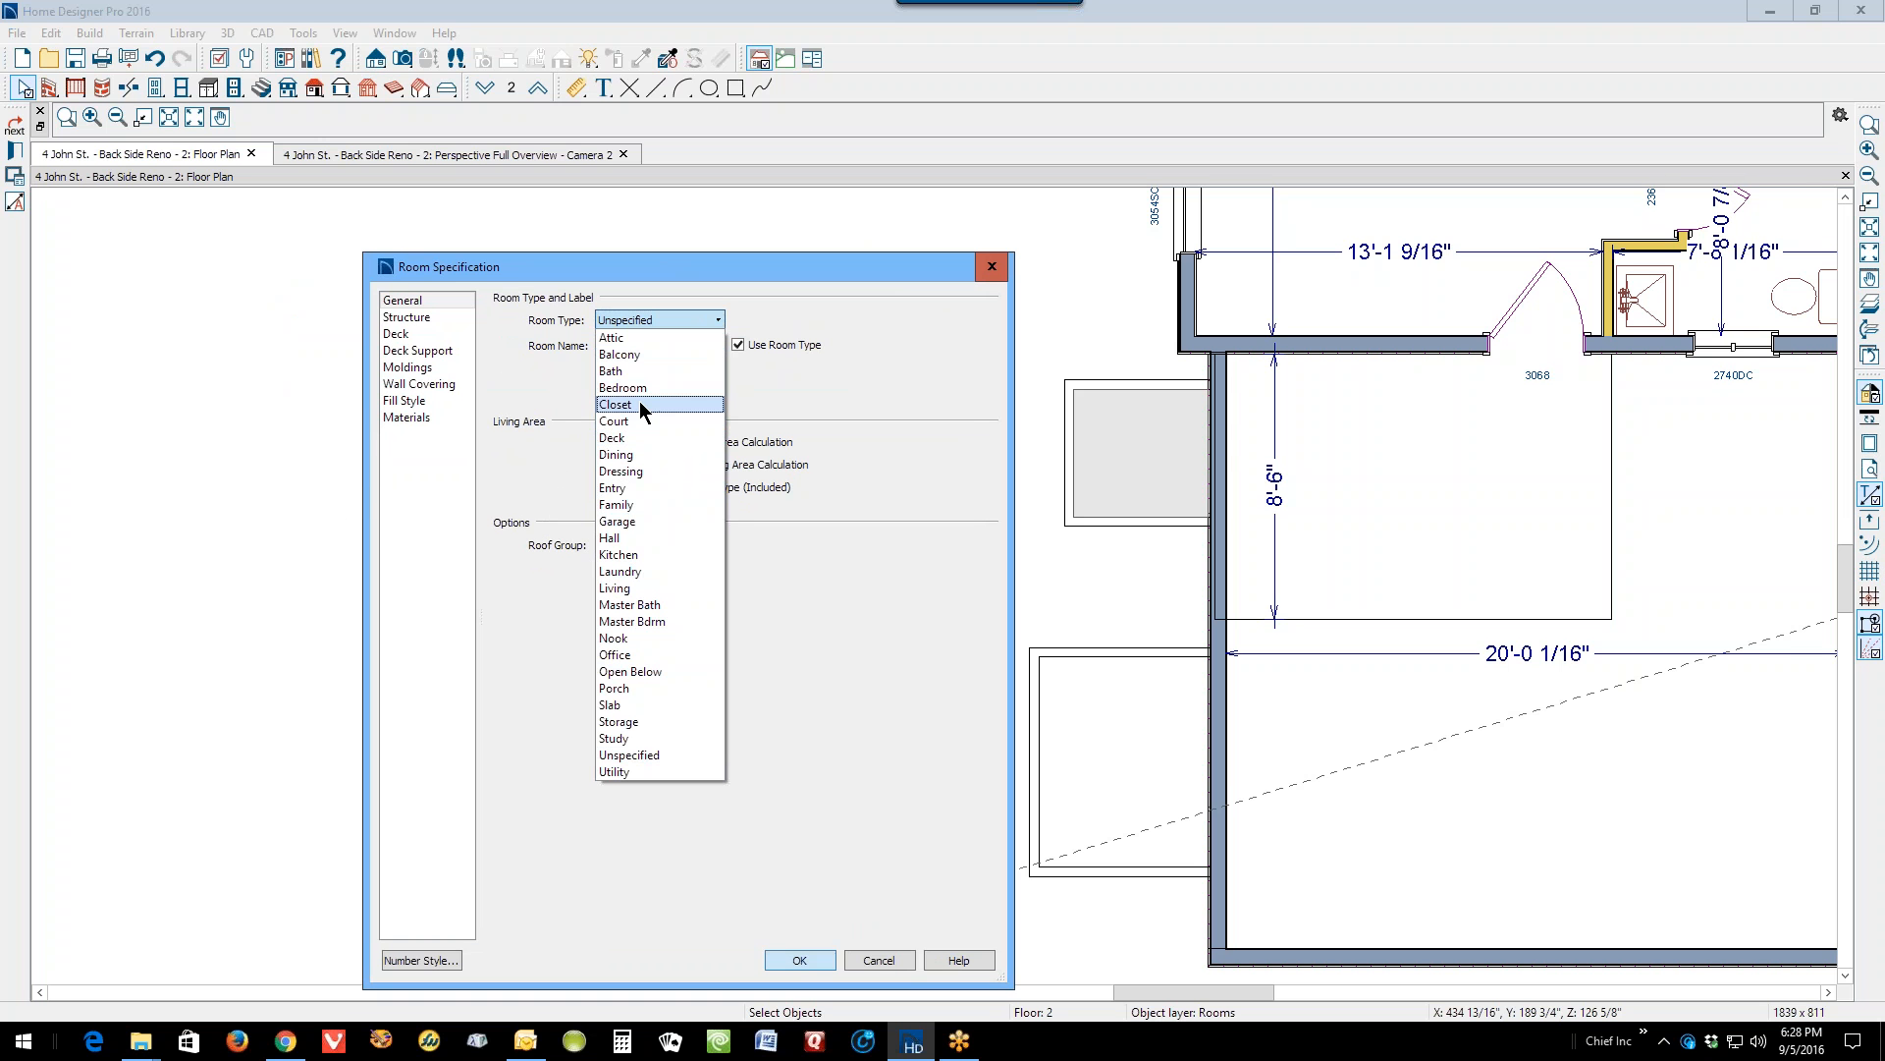
click(661, 355)
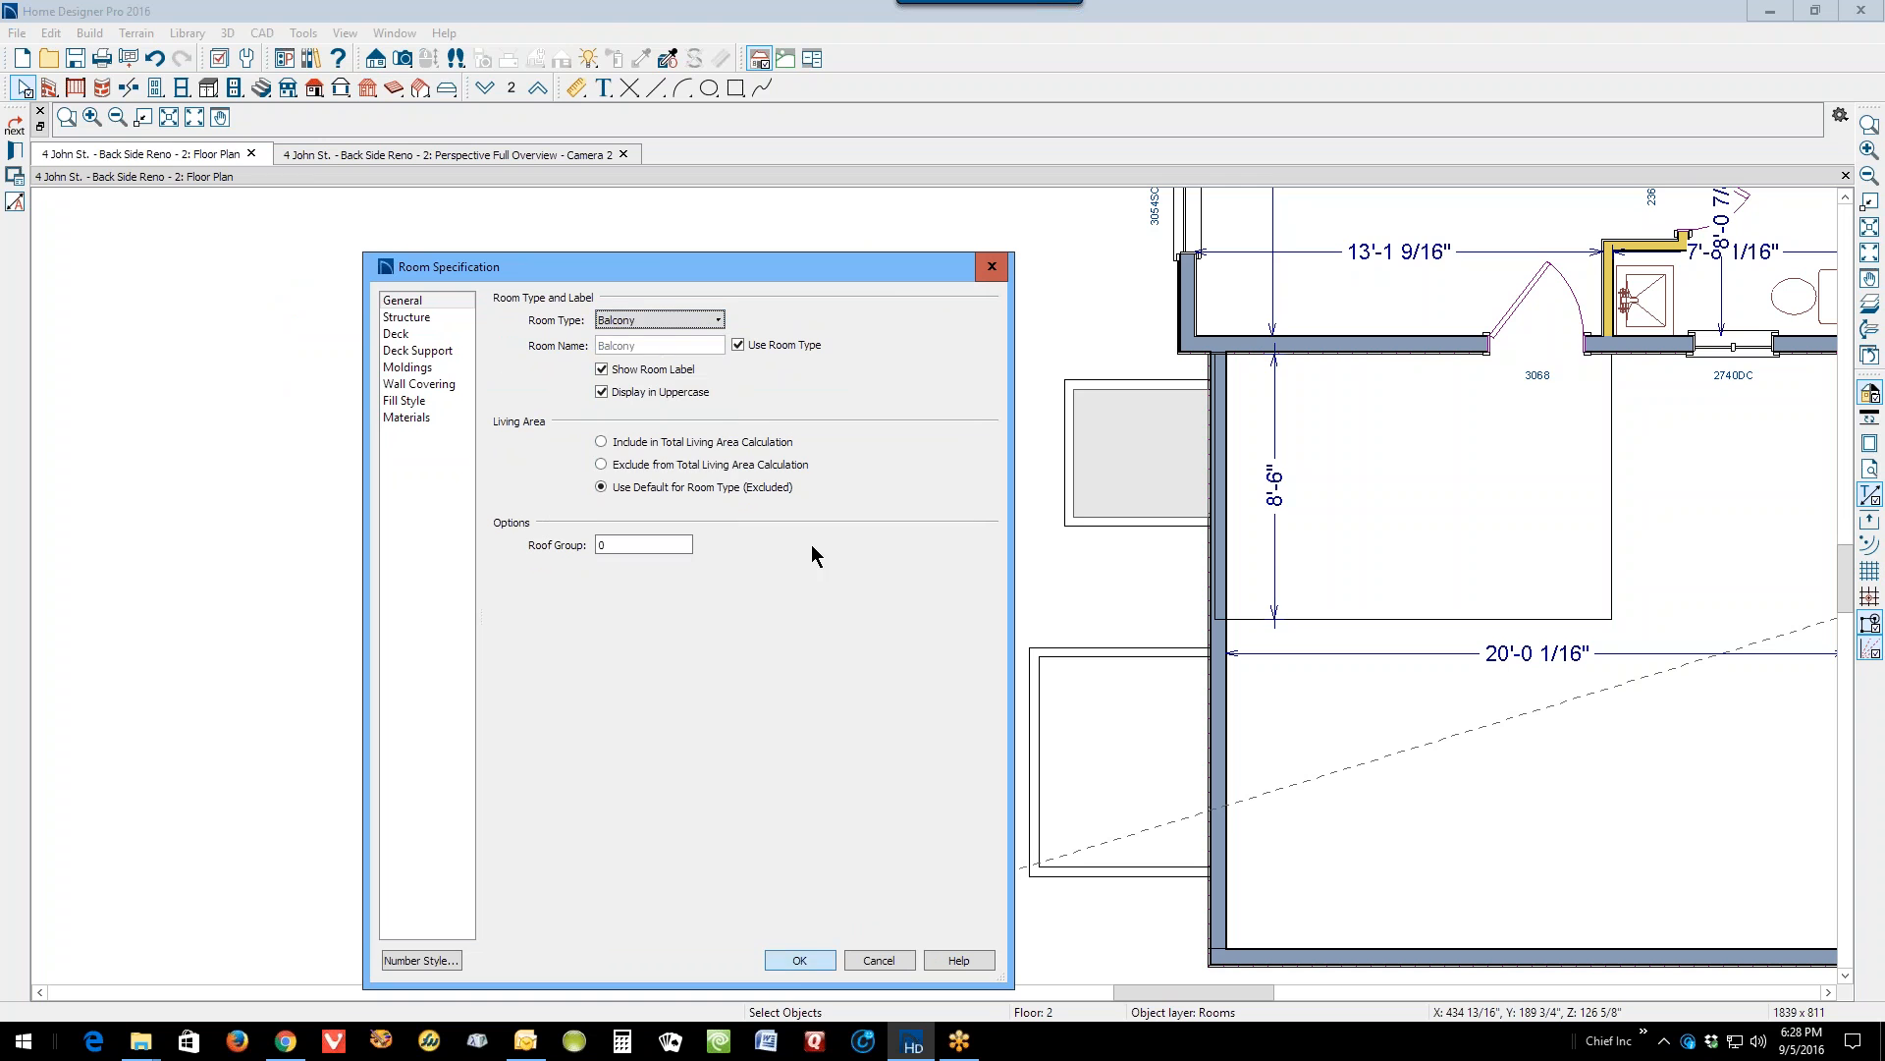
click(799, 959)
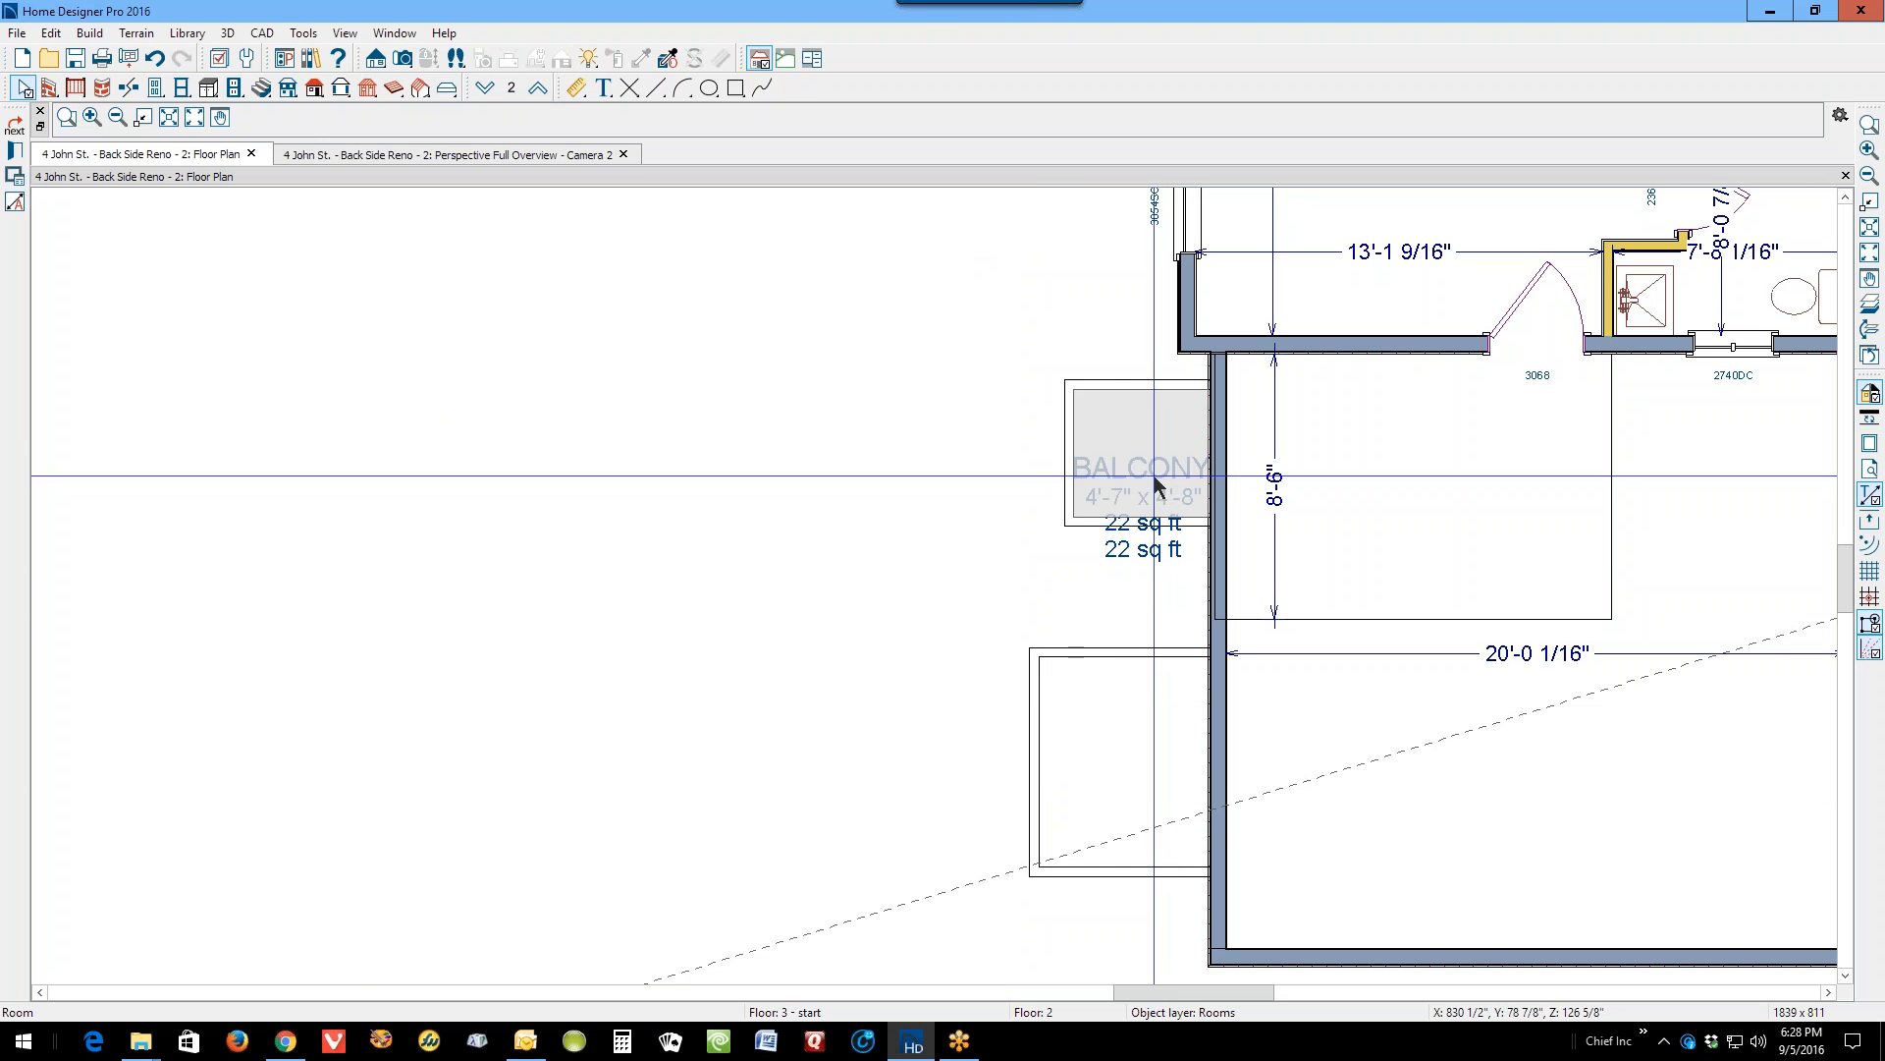
Step: Set the room type of the larger side balcony to Balcony
right_click(1145, 718)
click(1205, 776)
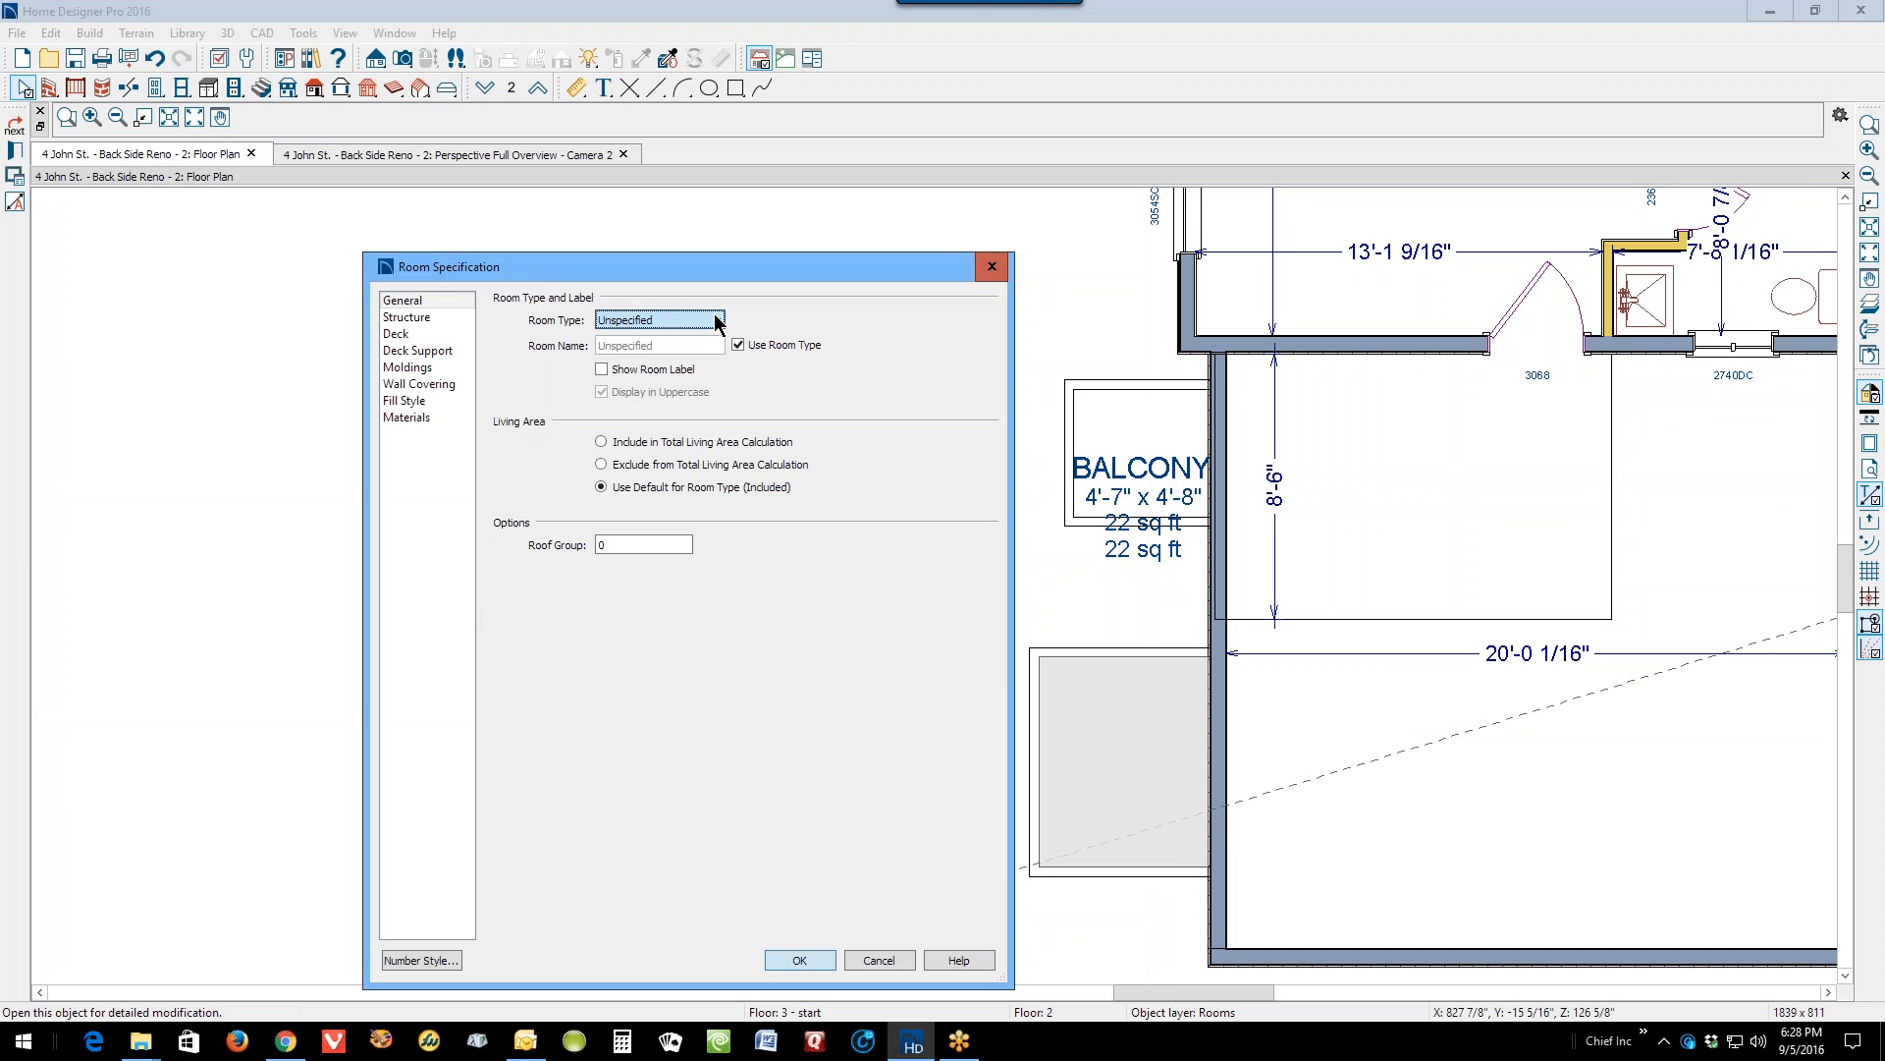
click(717, 322)
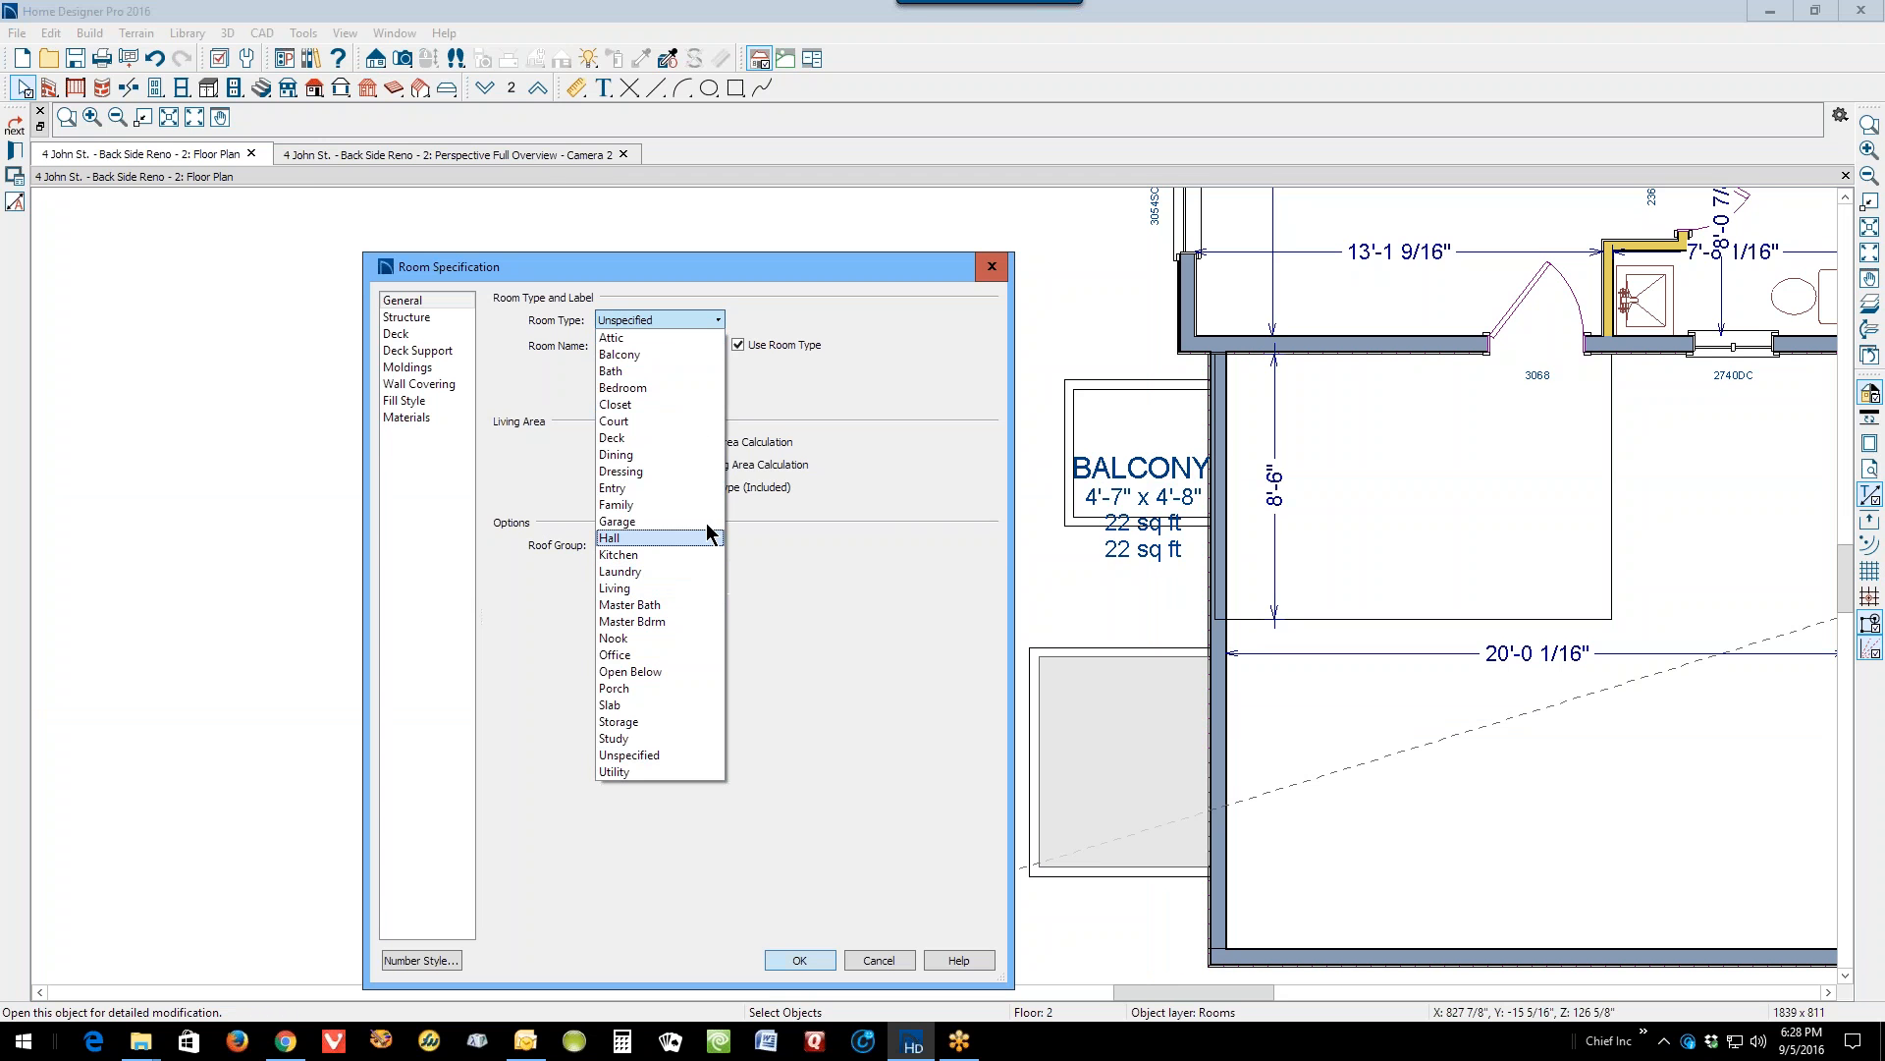
click(645, 355)
click(801, 958)
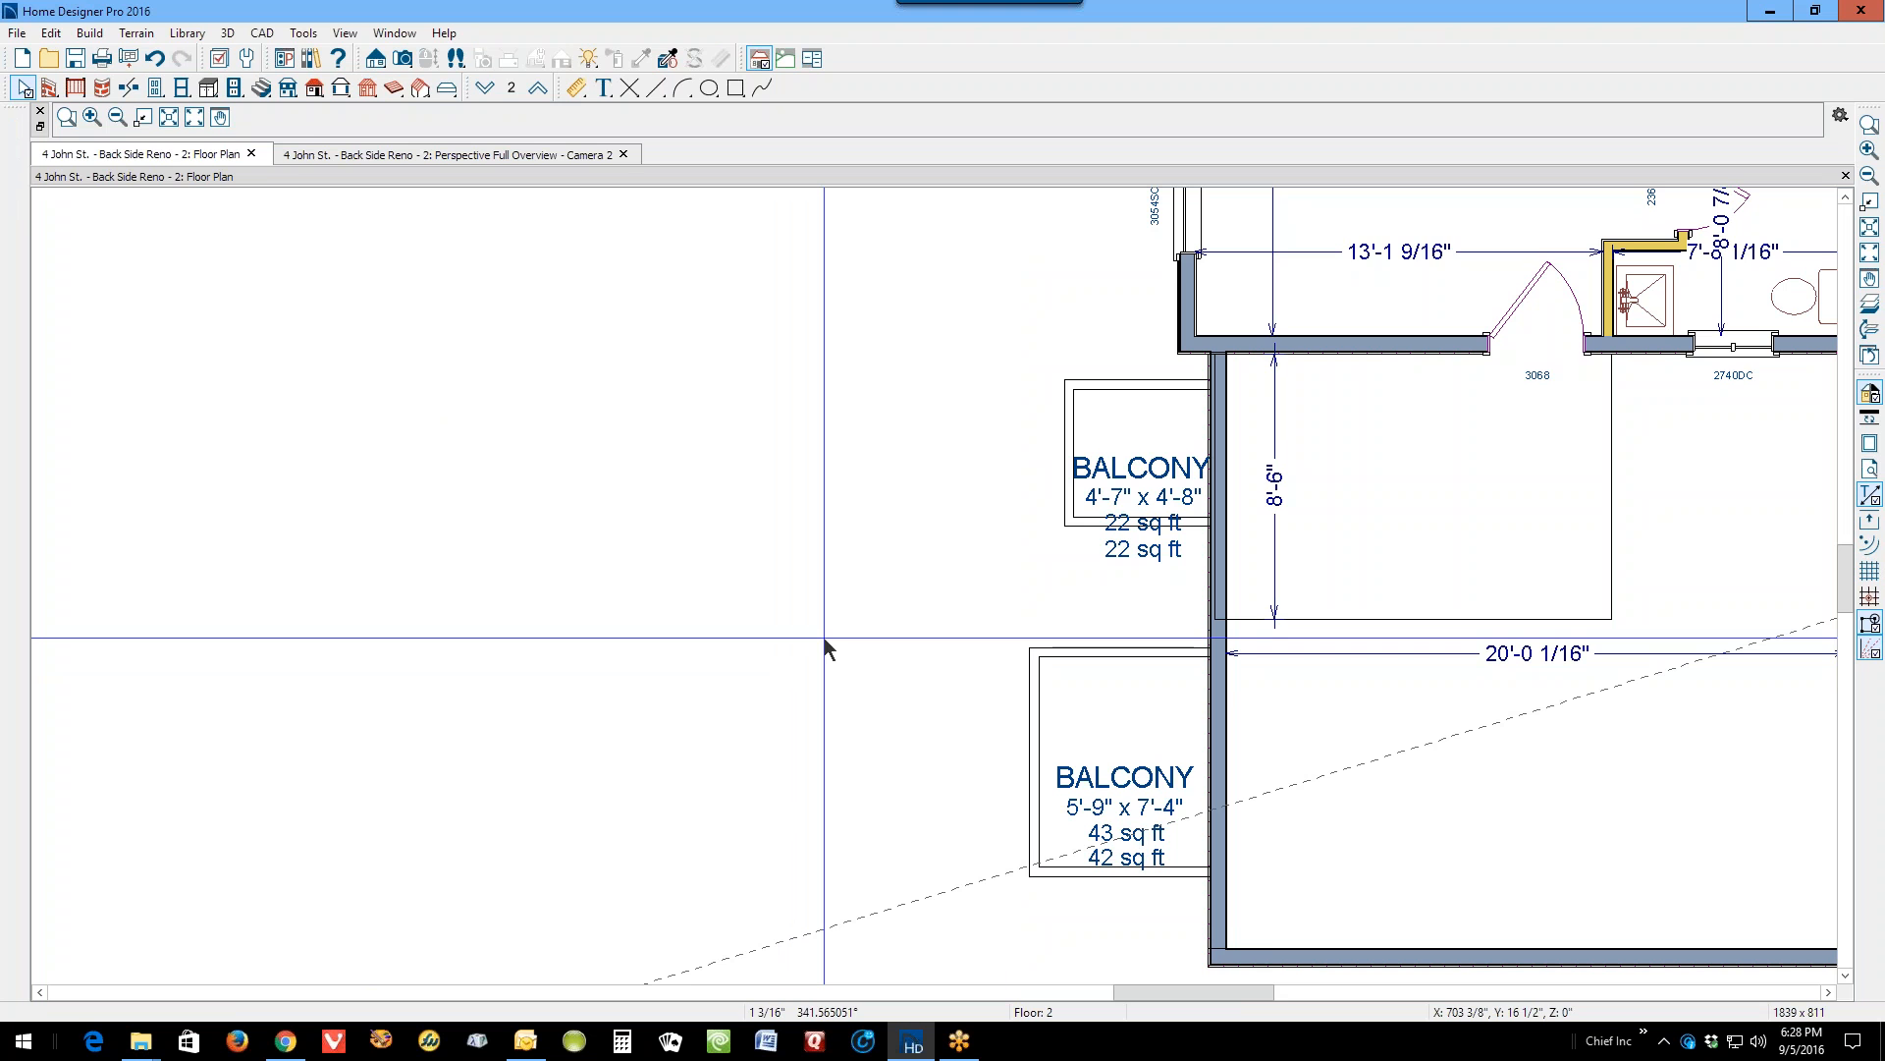
Step: Examine both side balconies in the perspective overview, and review the larger one's room structure and deck settings without changing them
key(ctrl+Tab)
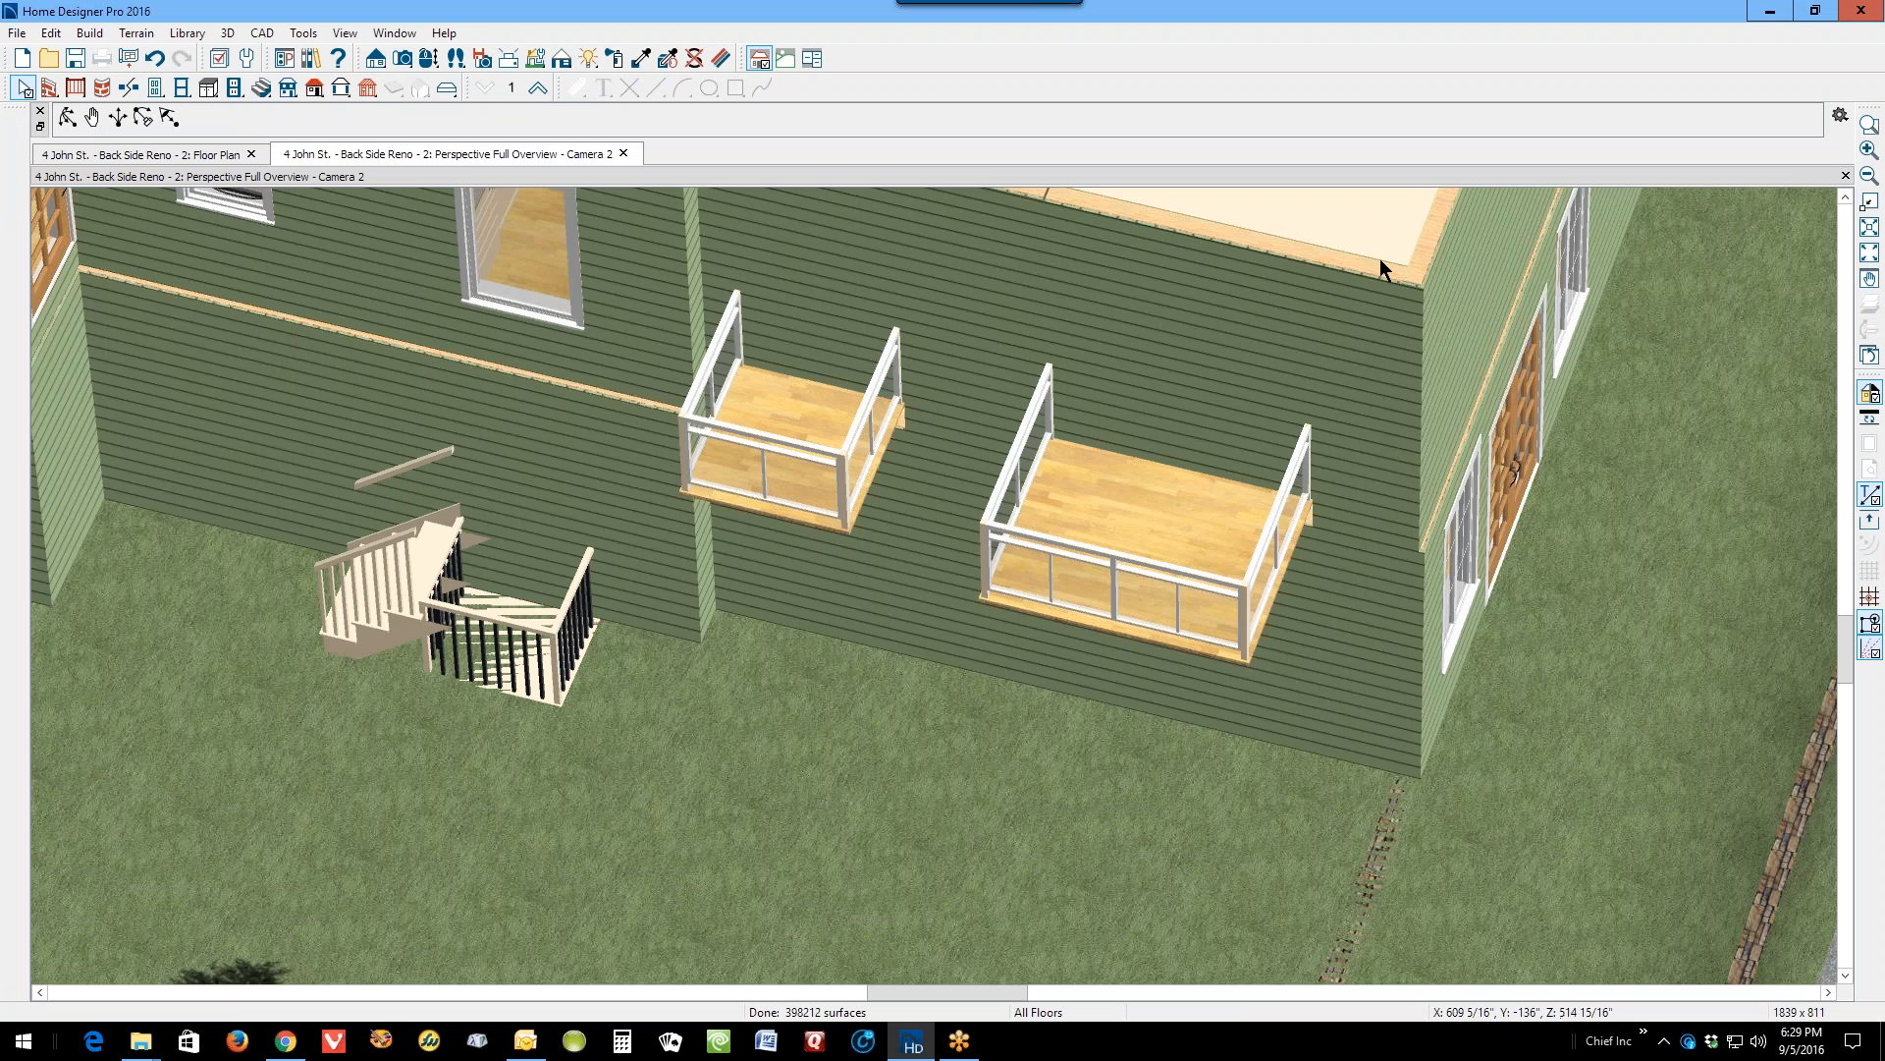
click(65, 117)
drag(766, 316, 768, 366)
key(space)
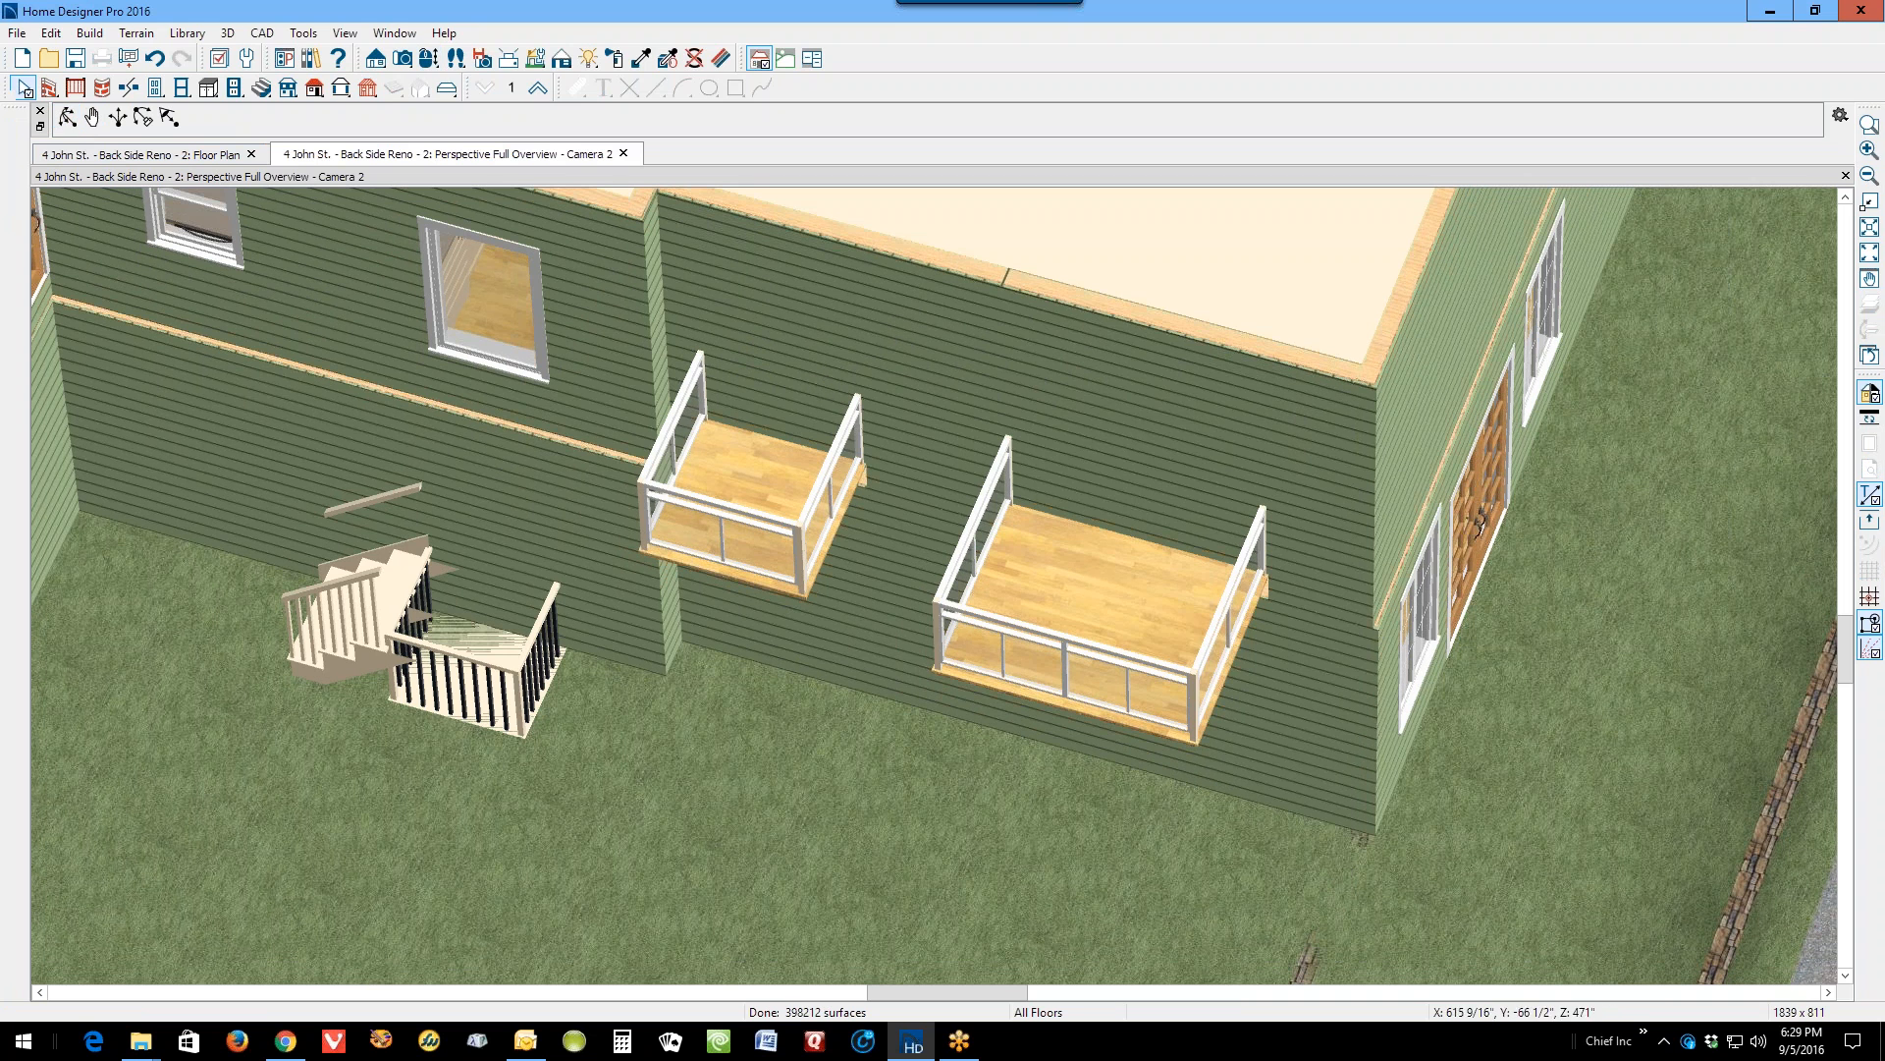
right_click(1124, 592)
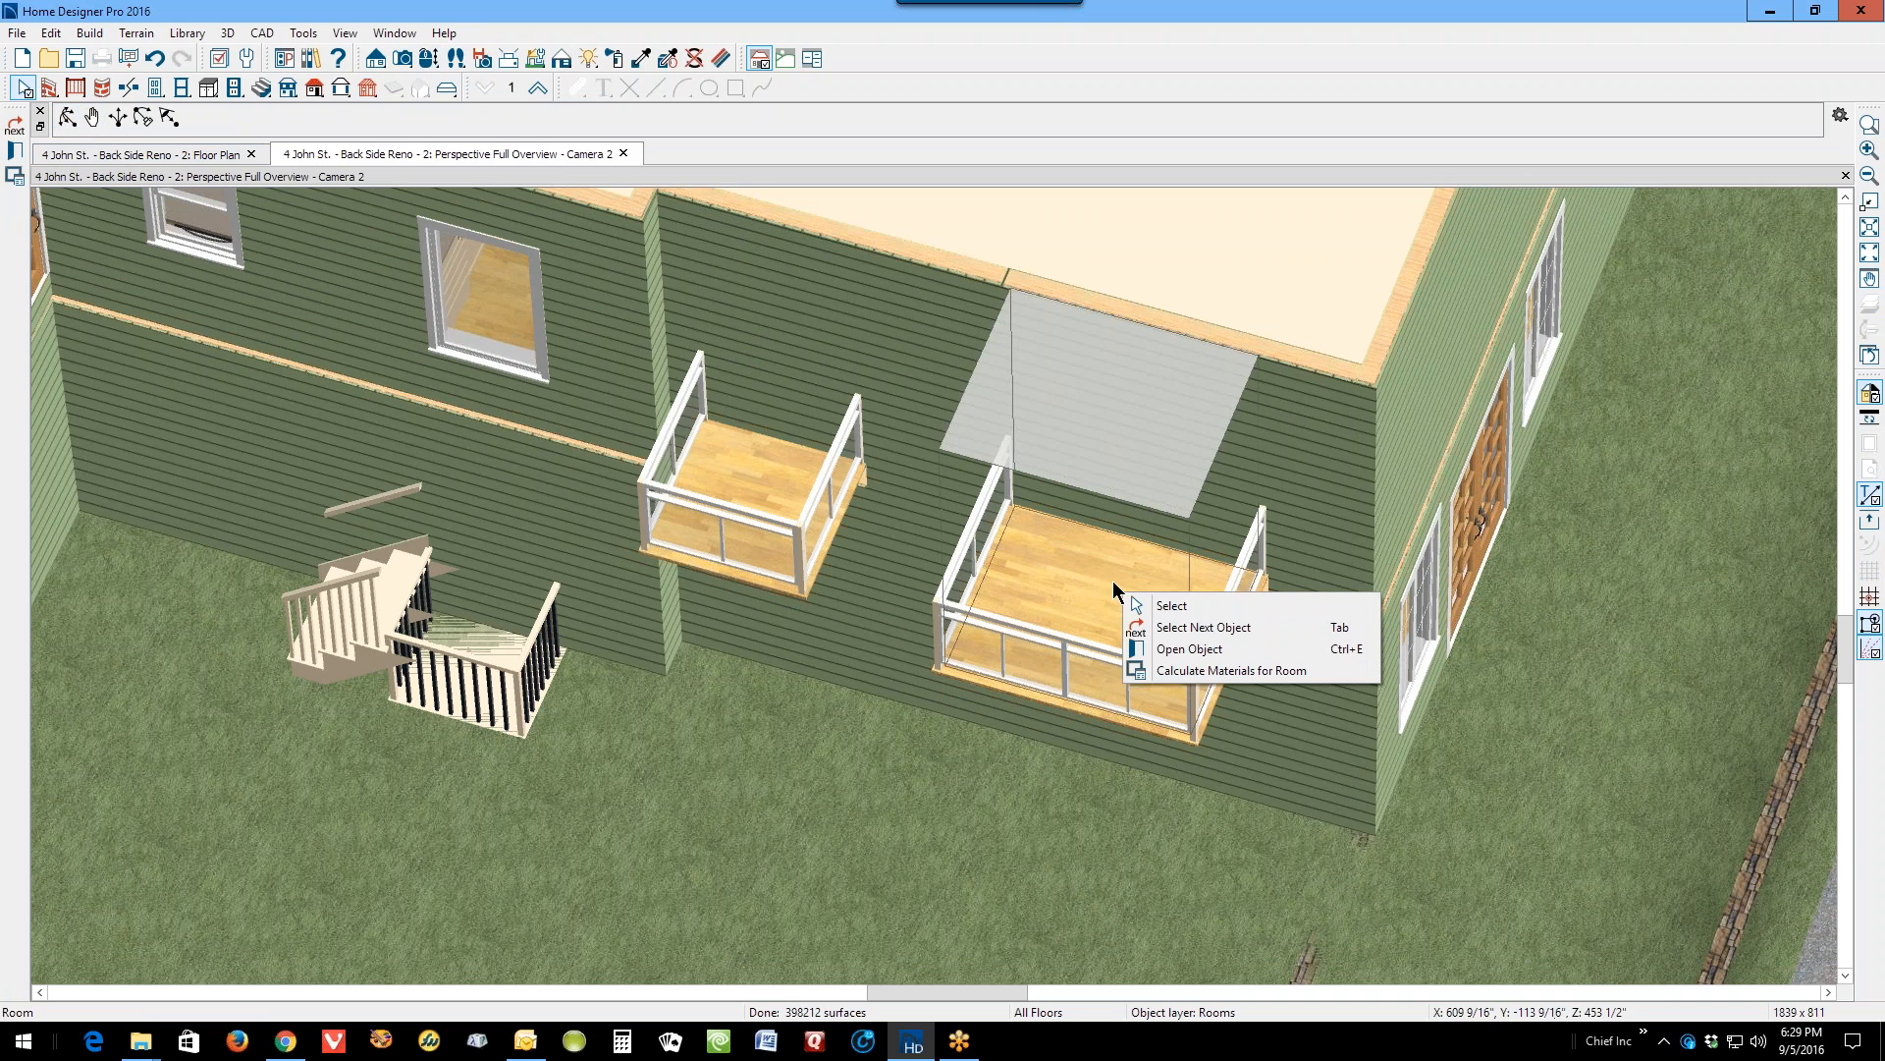
click(1221, 647)
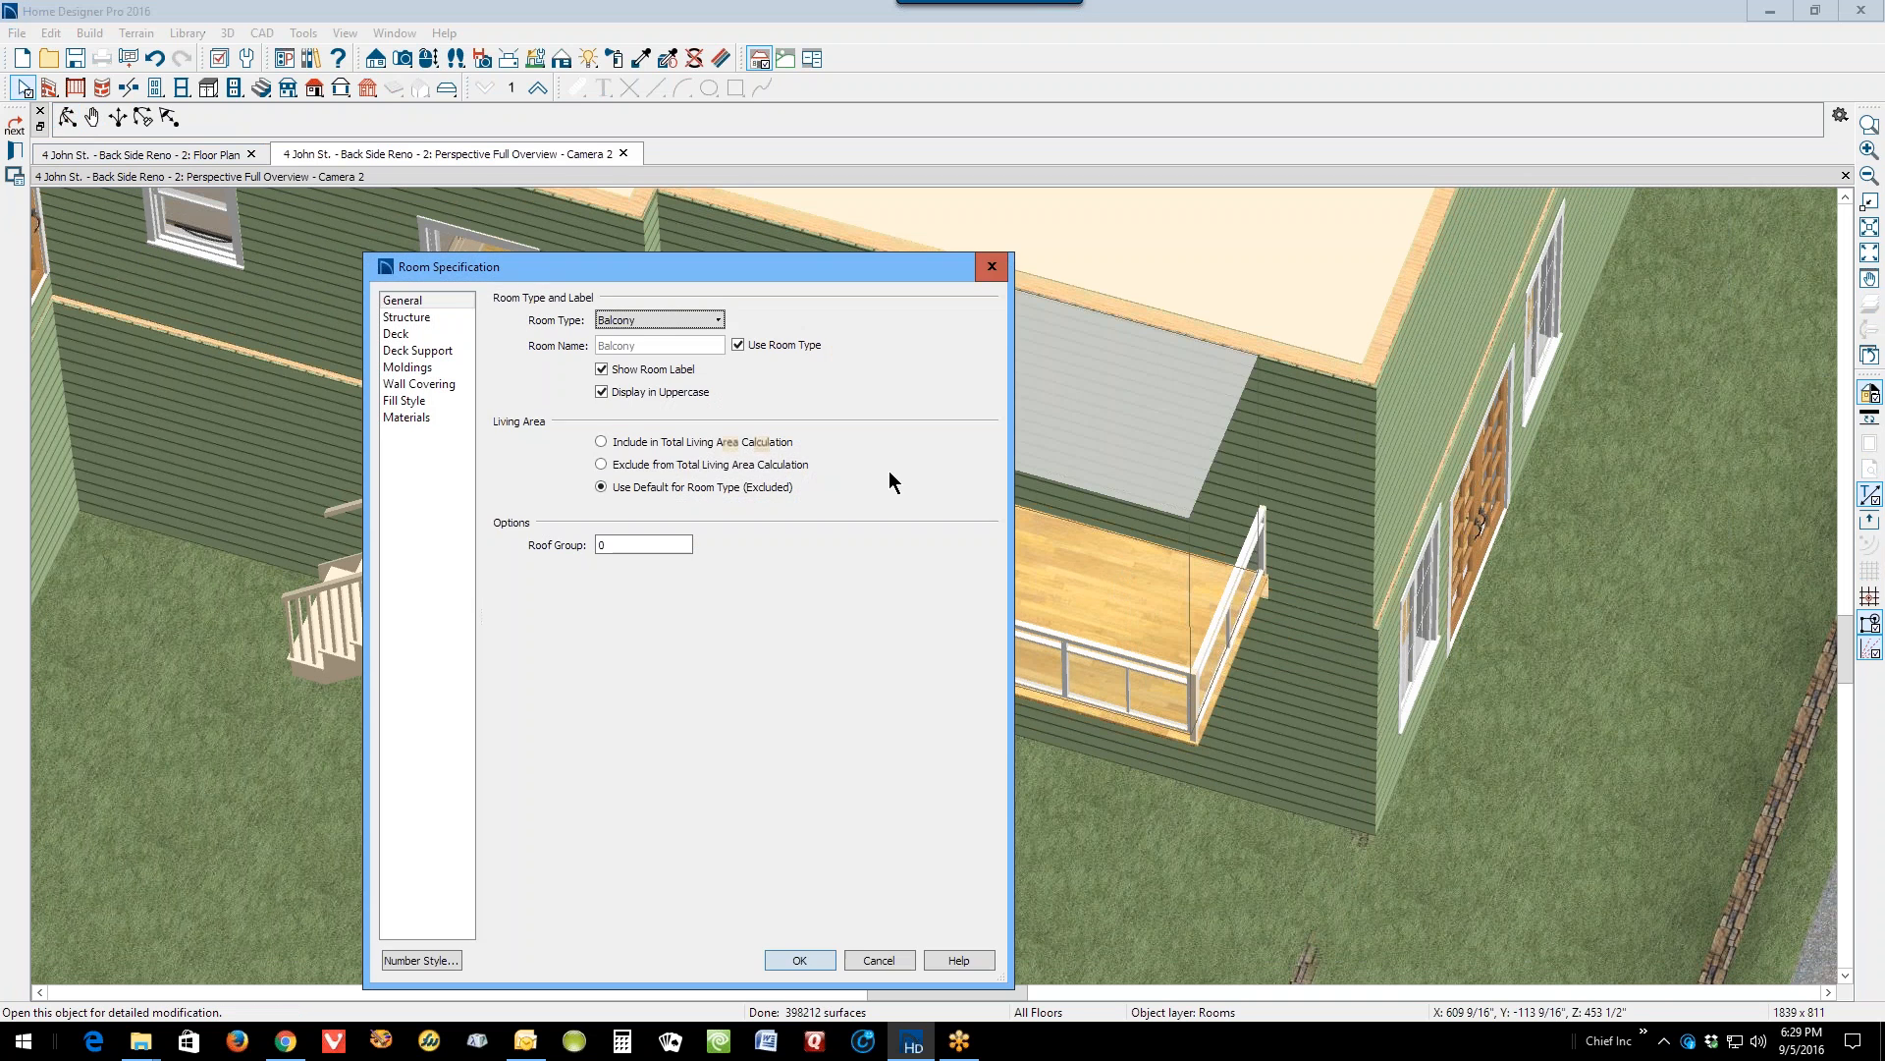
click(406, 316)
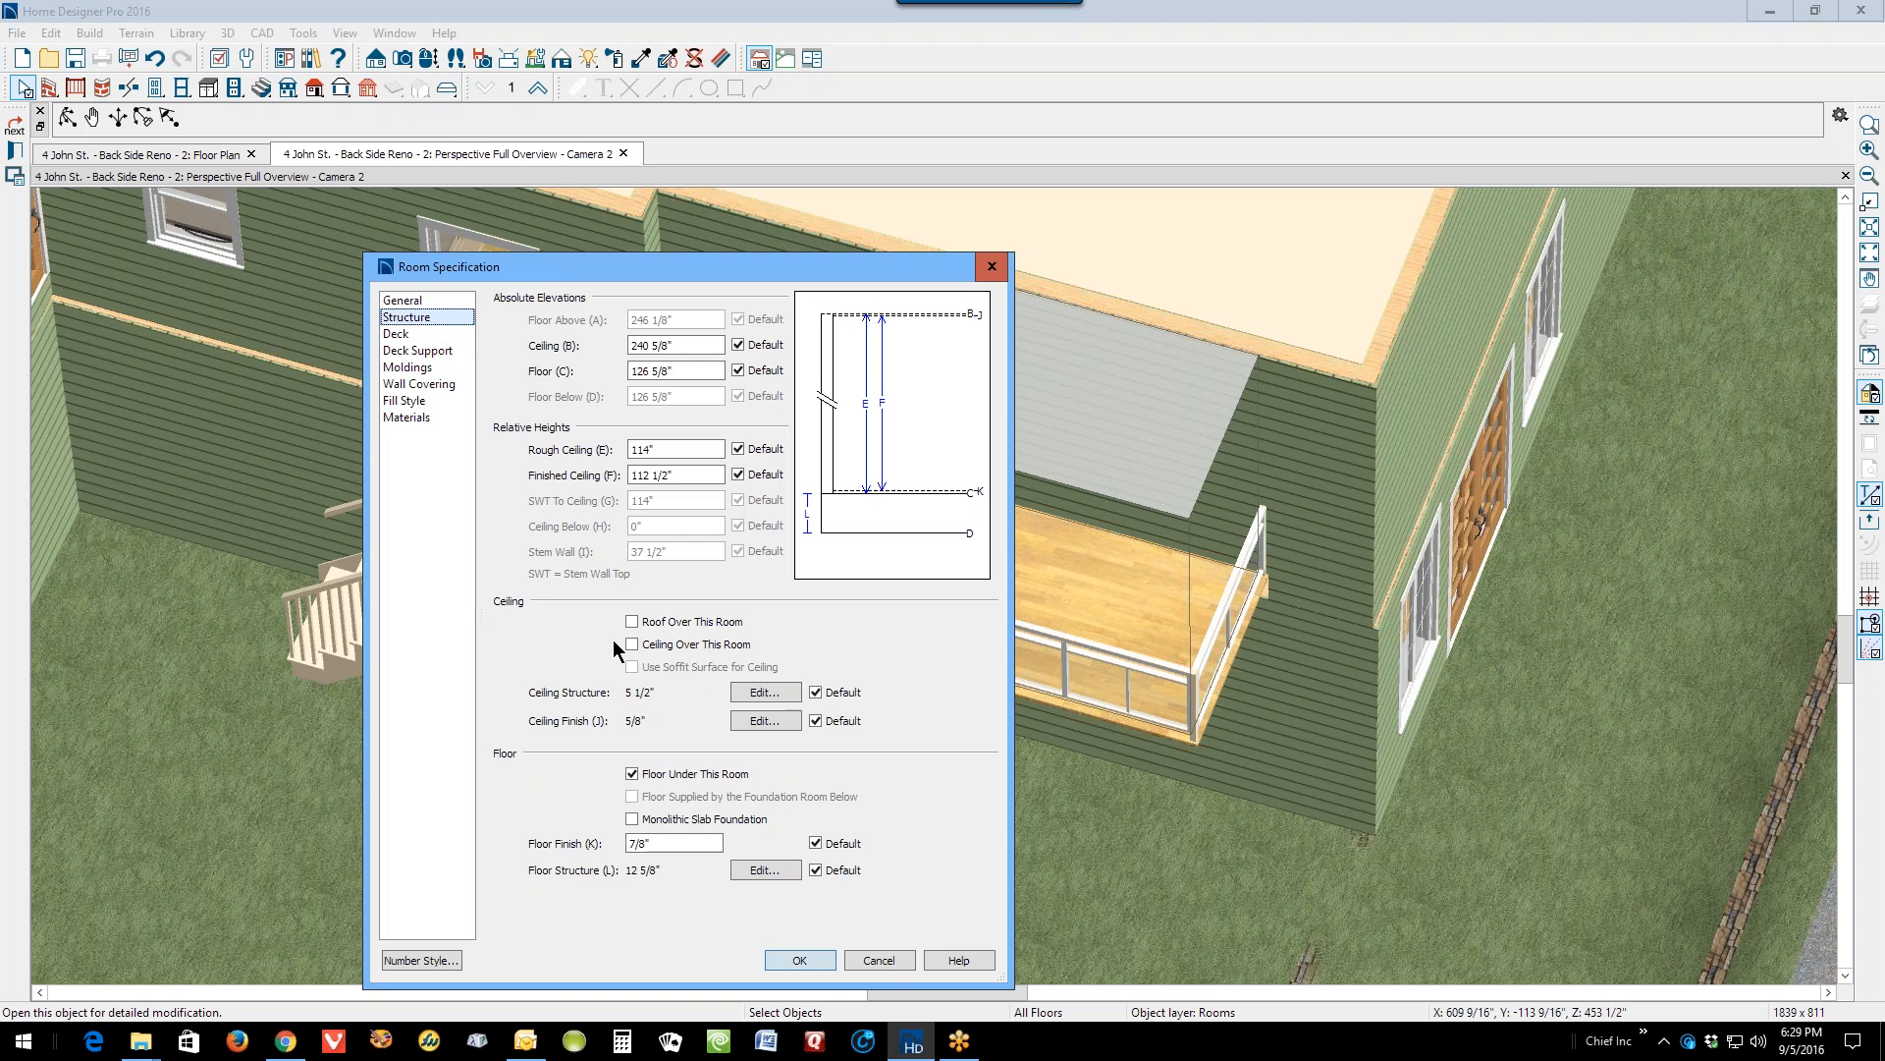
click(429, 337)
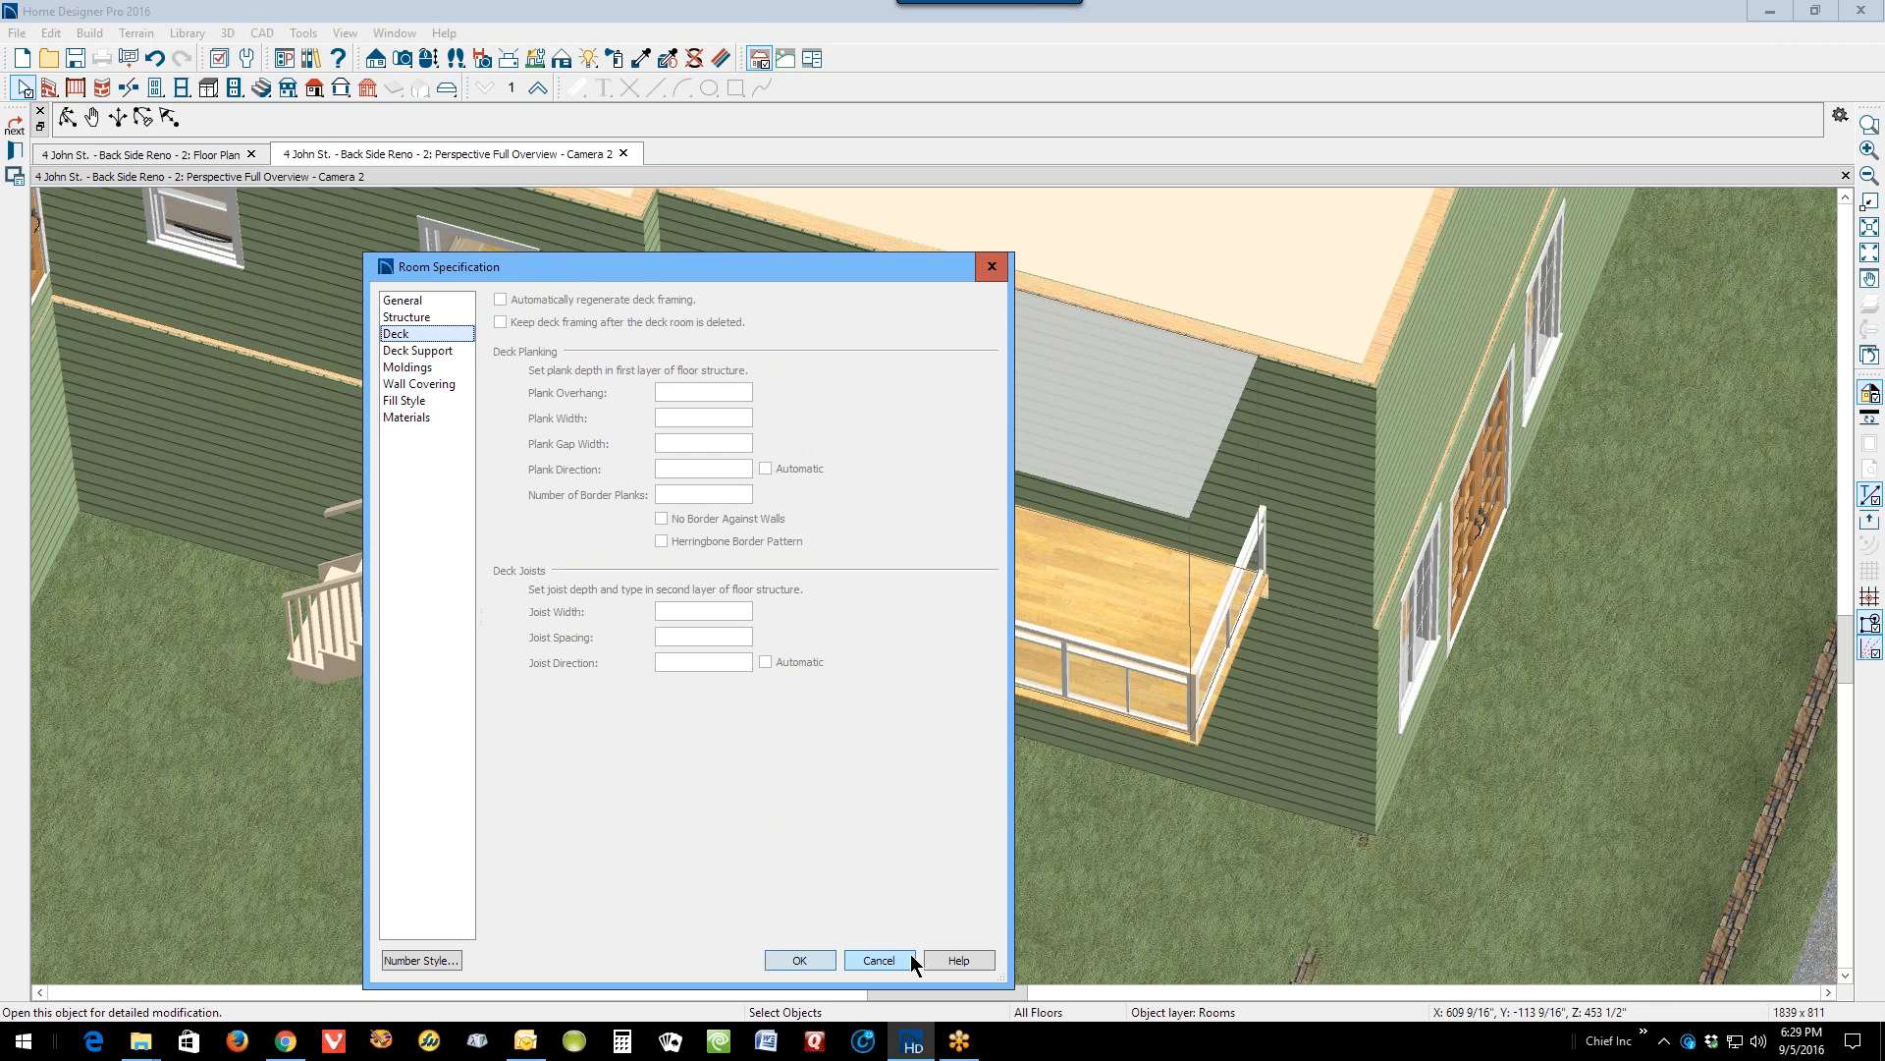
click(879, 960)
Step: Change the larger side balcony's room type to Deck from the perspective overview
right_click(1063, 609)
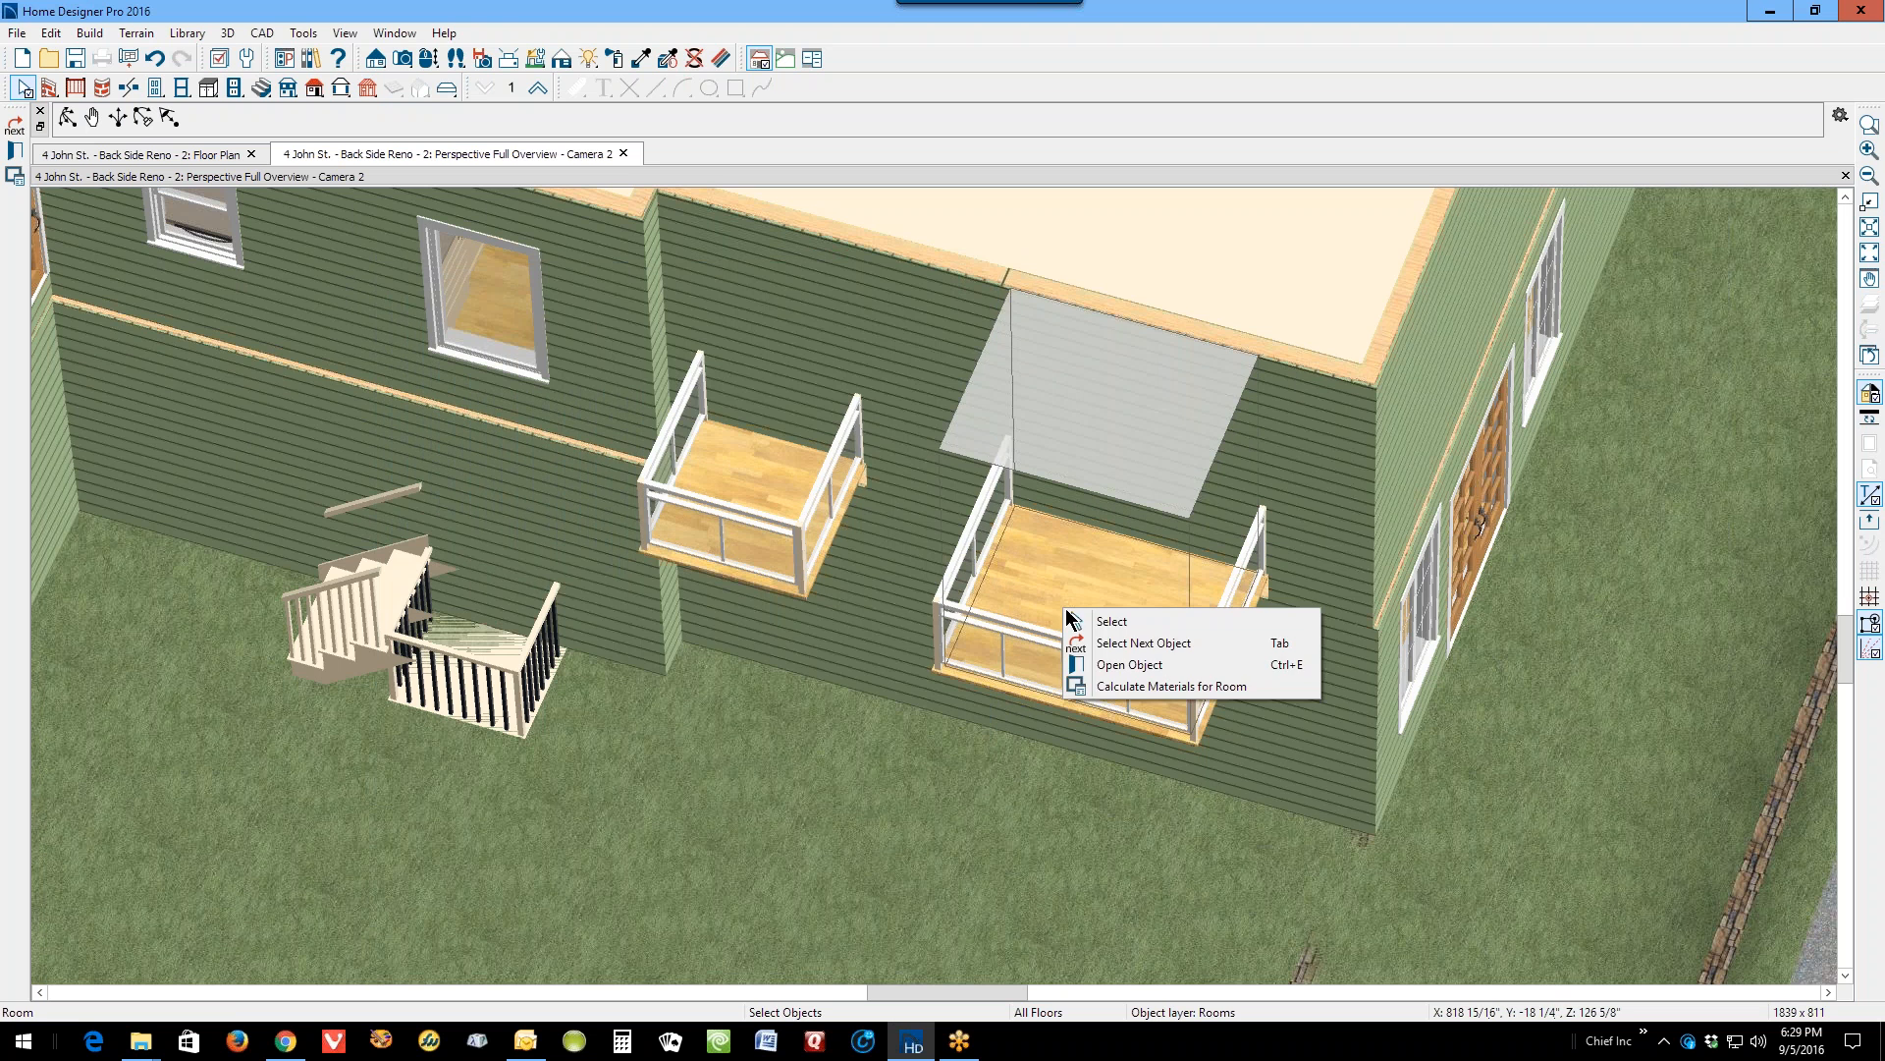
click(1070, 605)
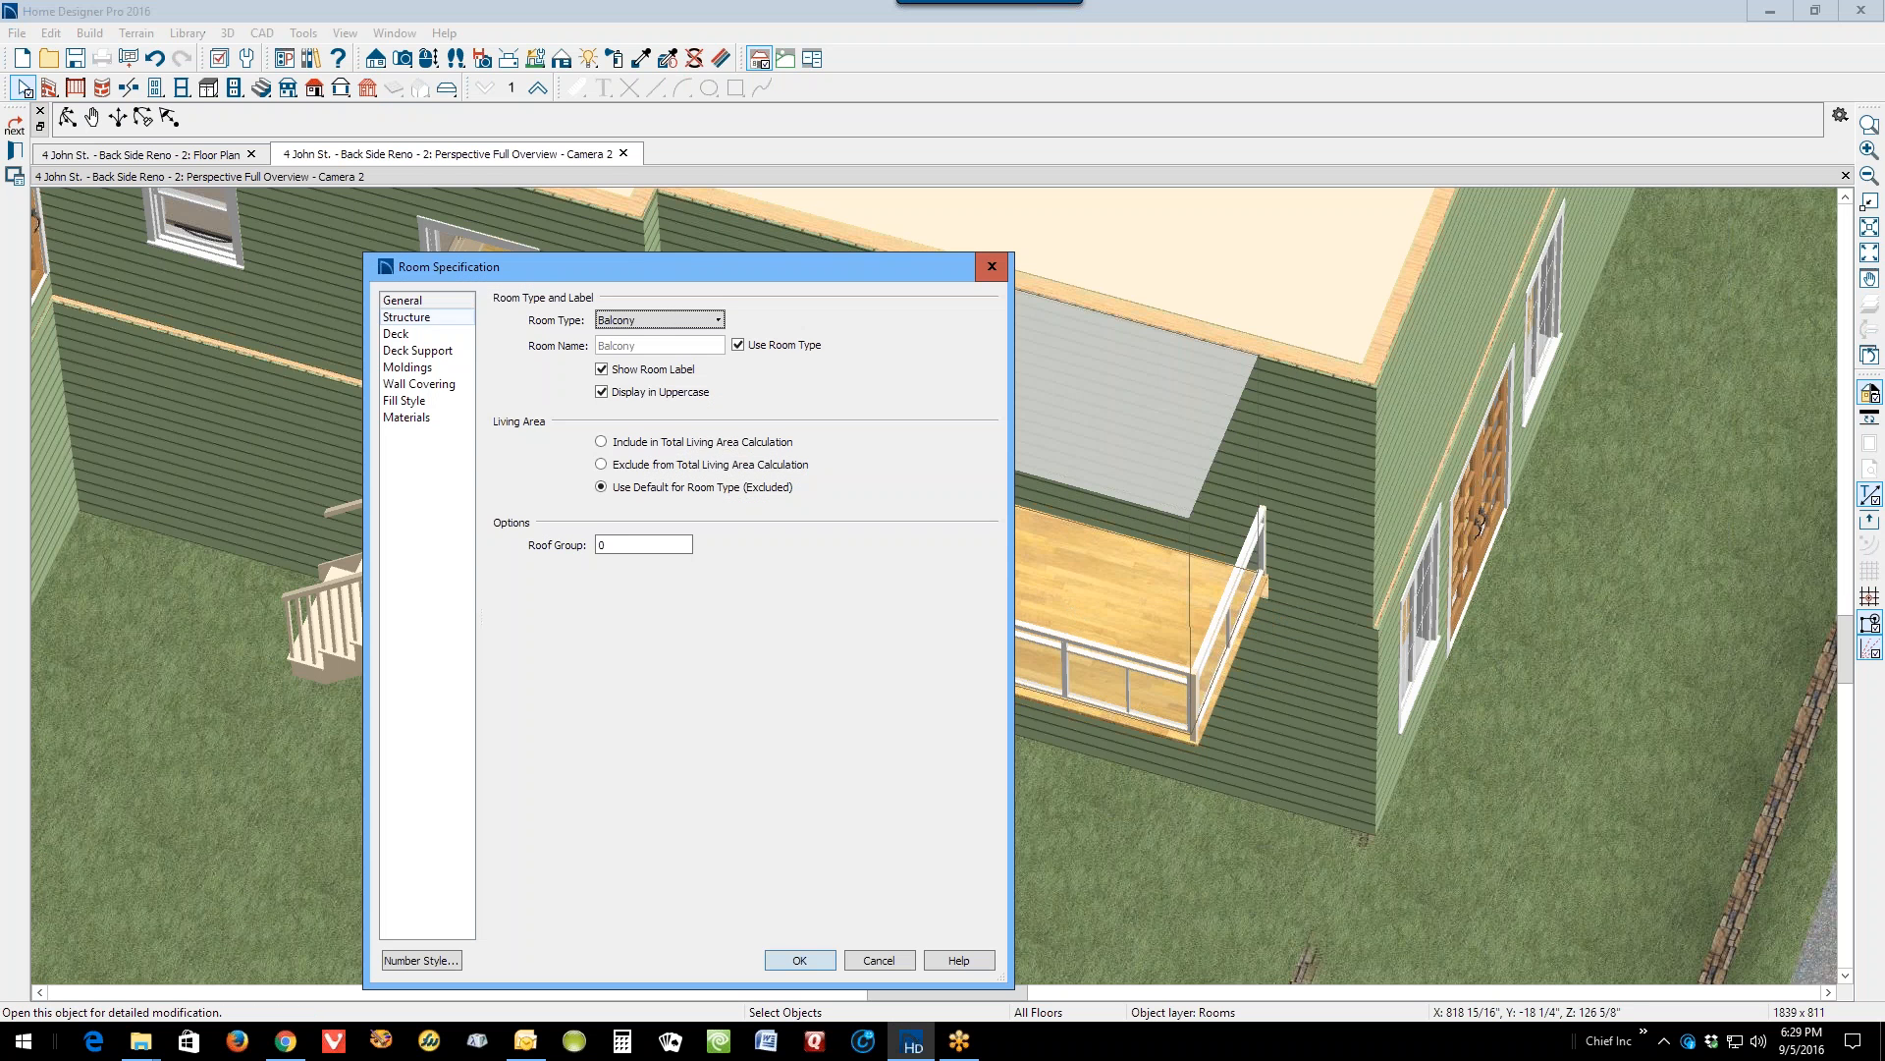
click(669, 322)
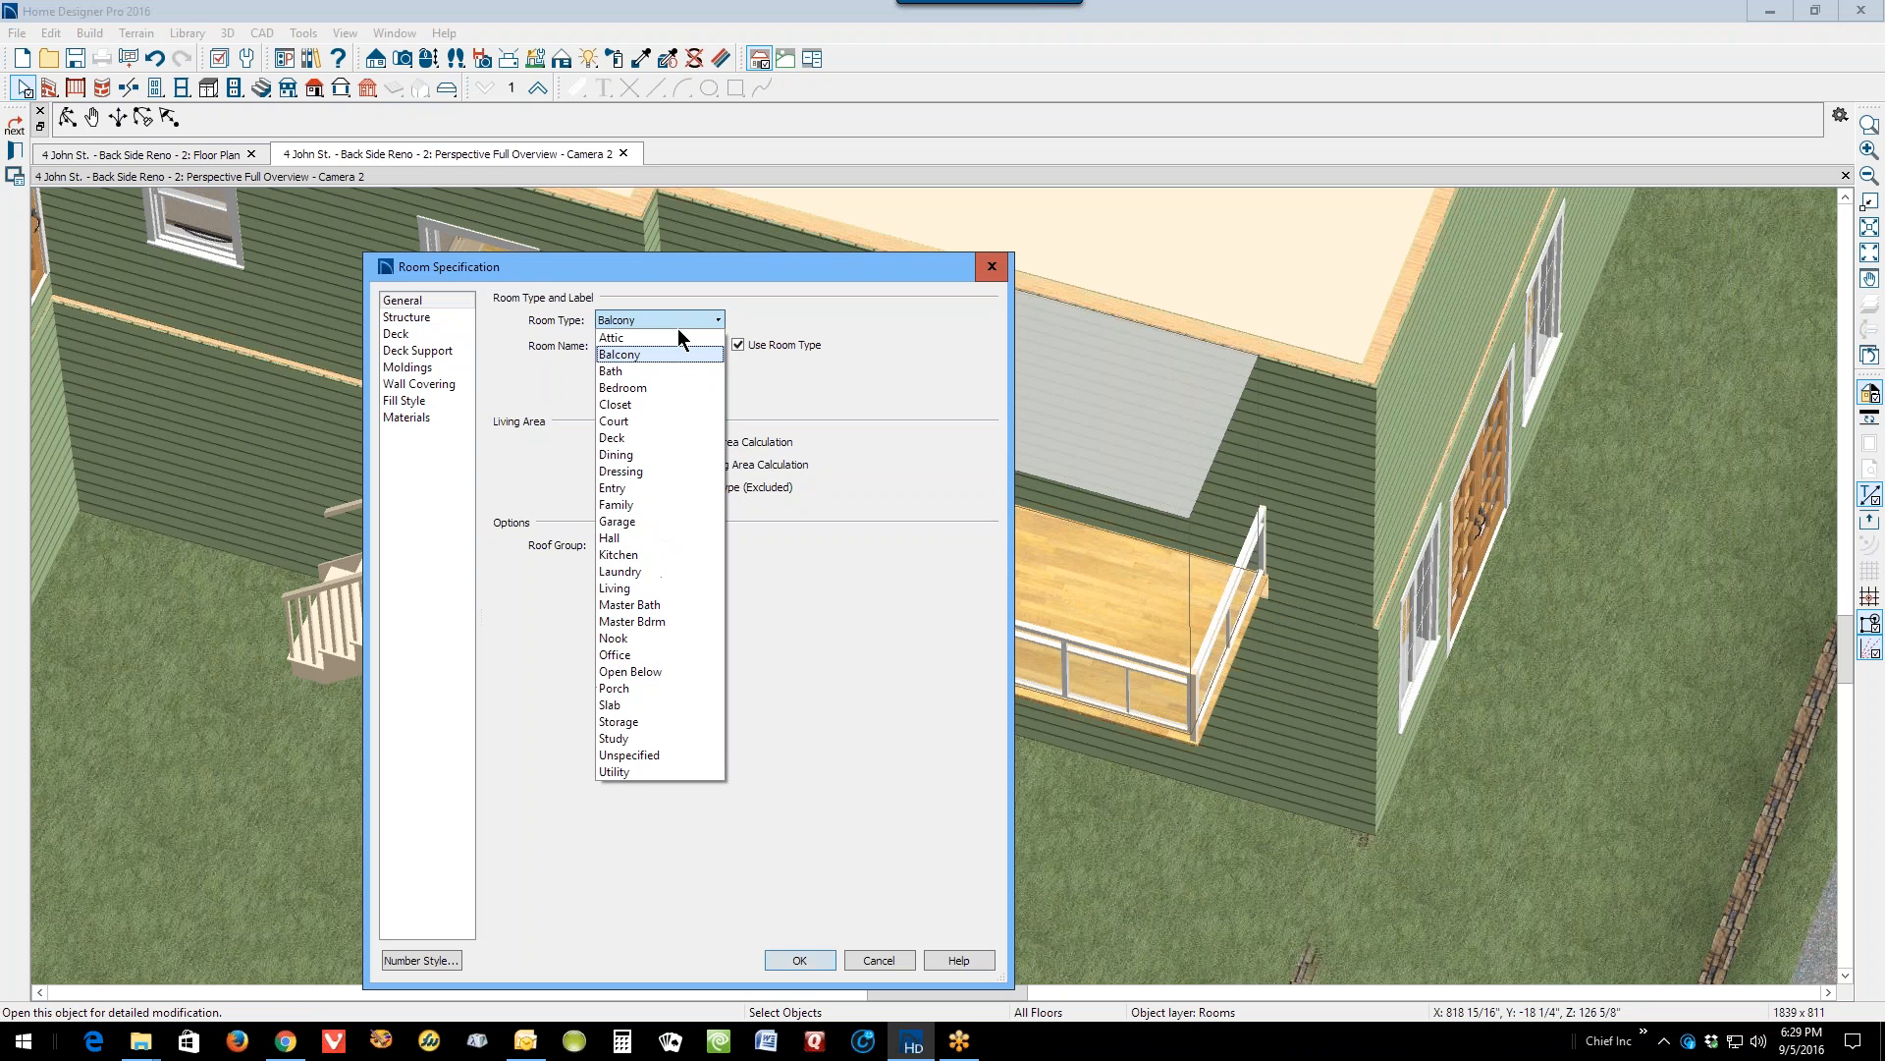
click(673, 438)
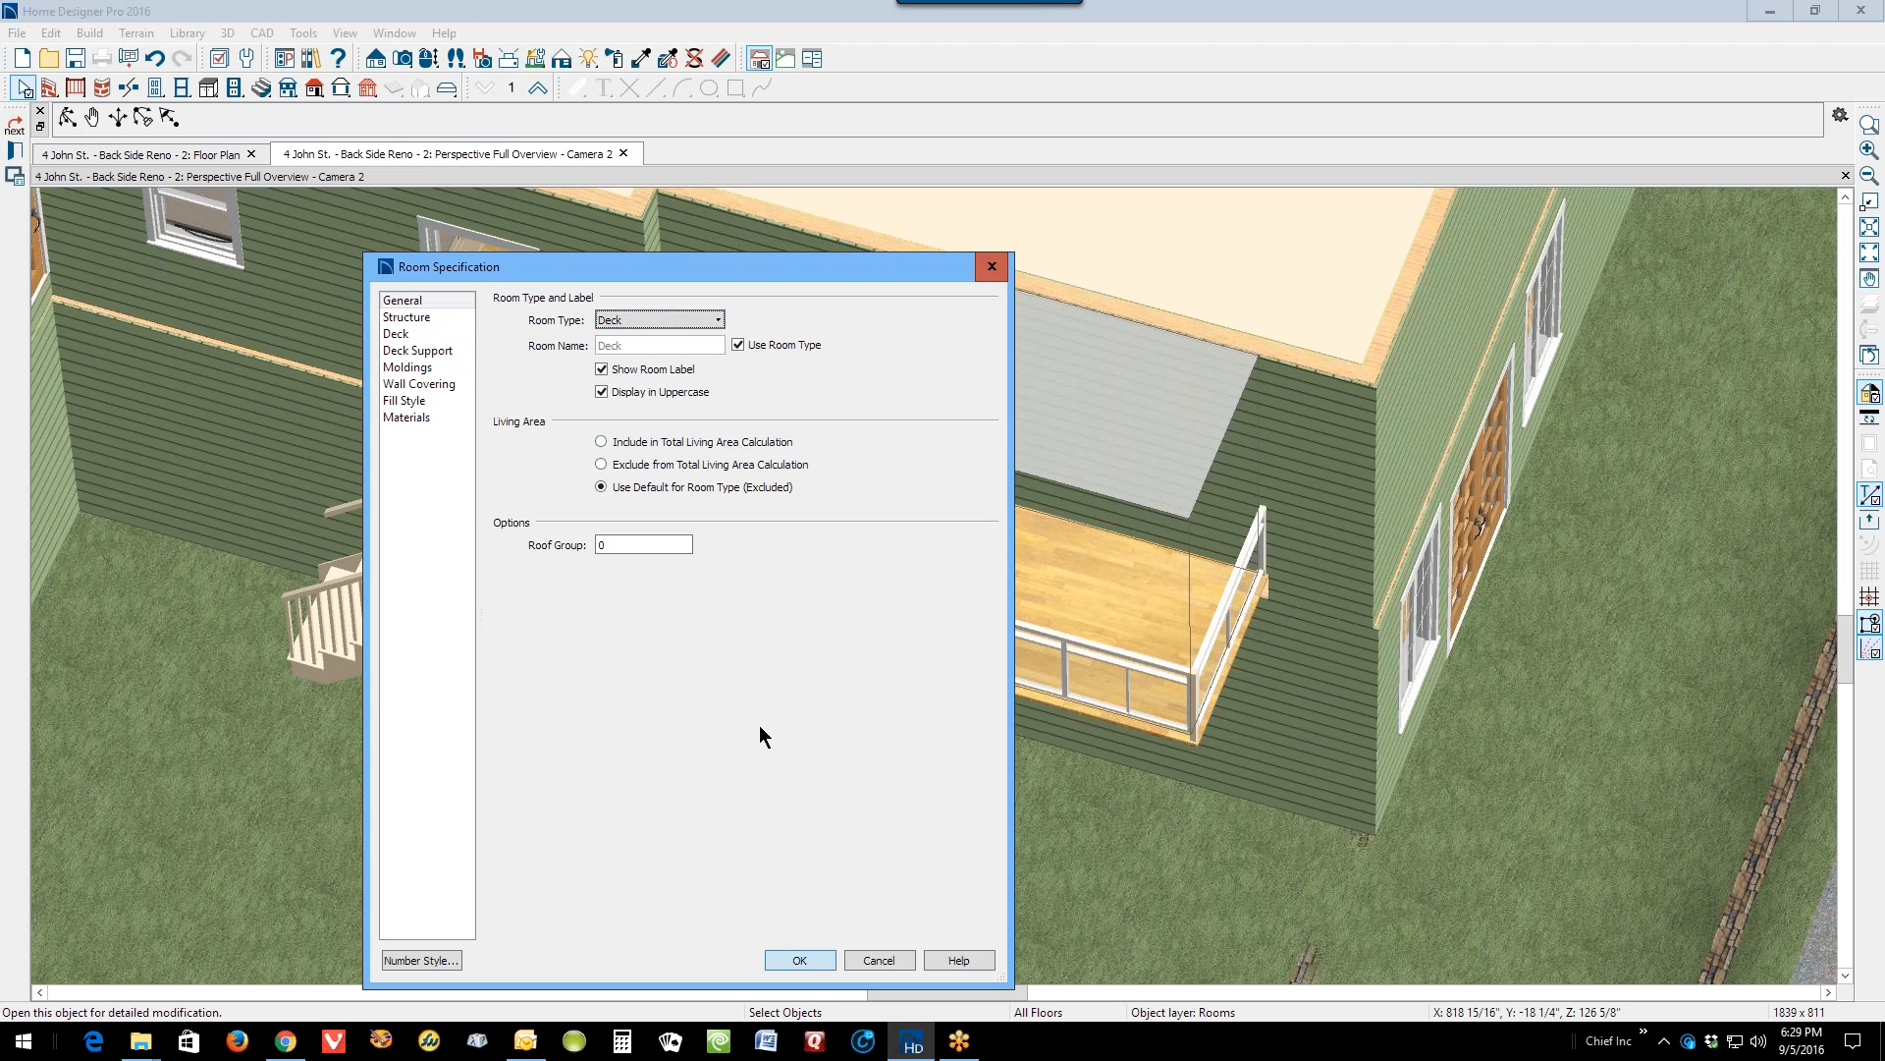
click(800, 959)
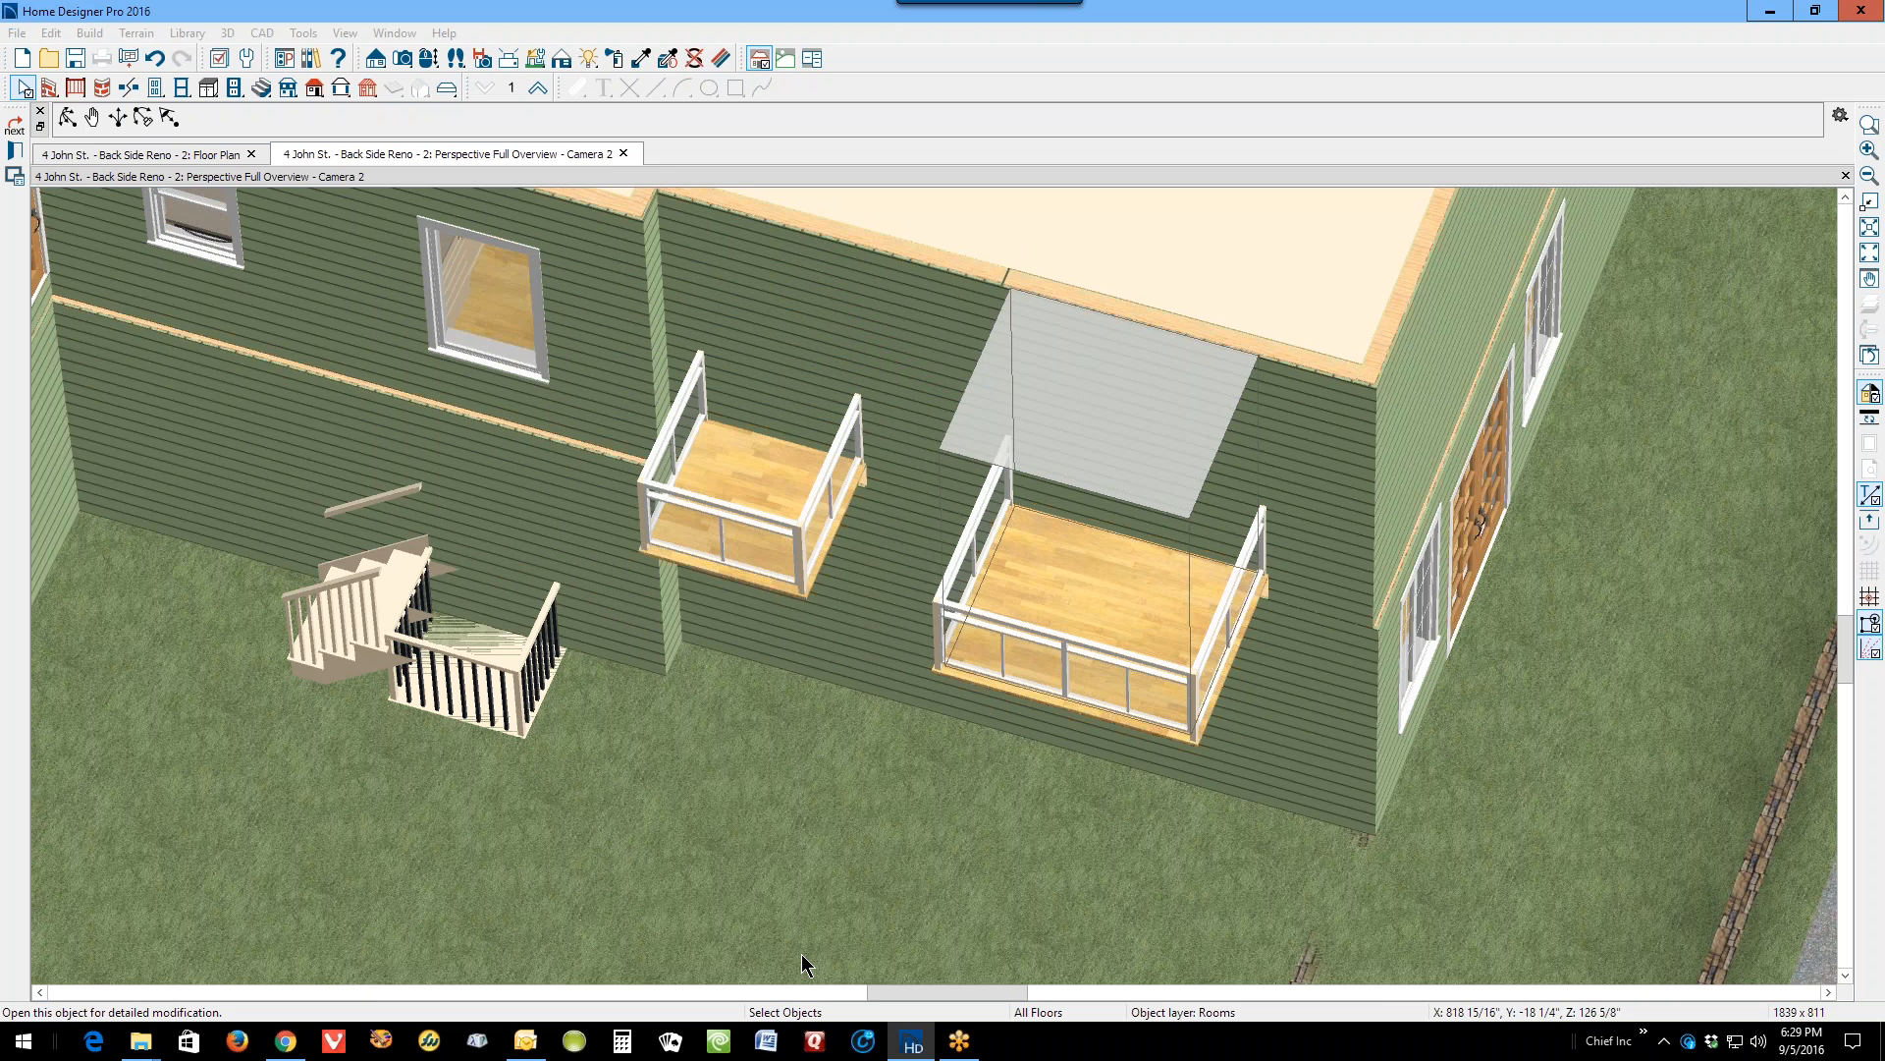
right_click(1081, 619)
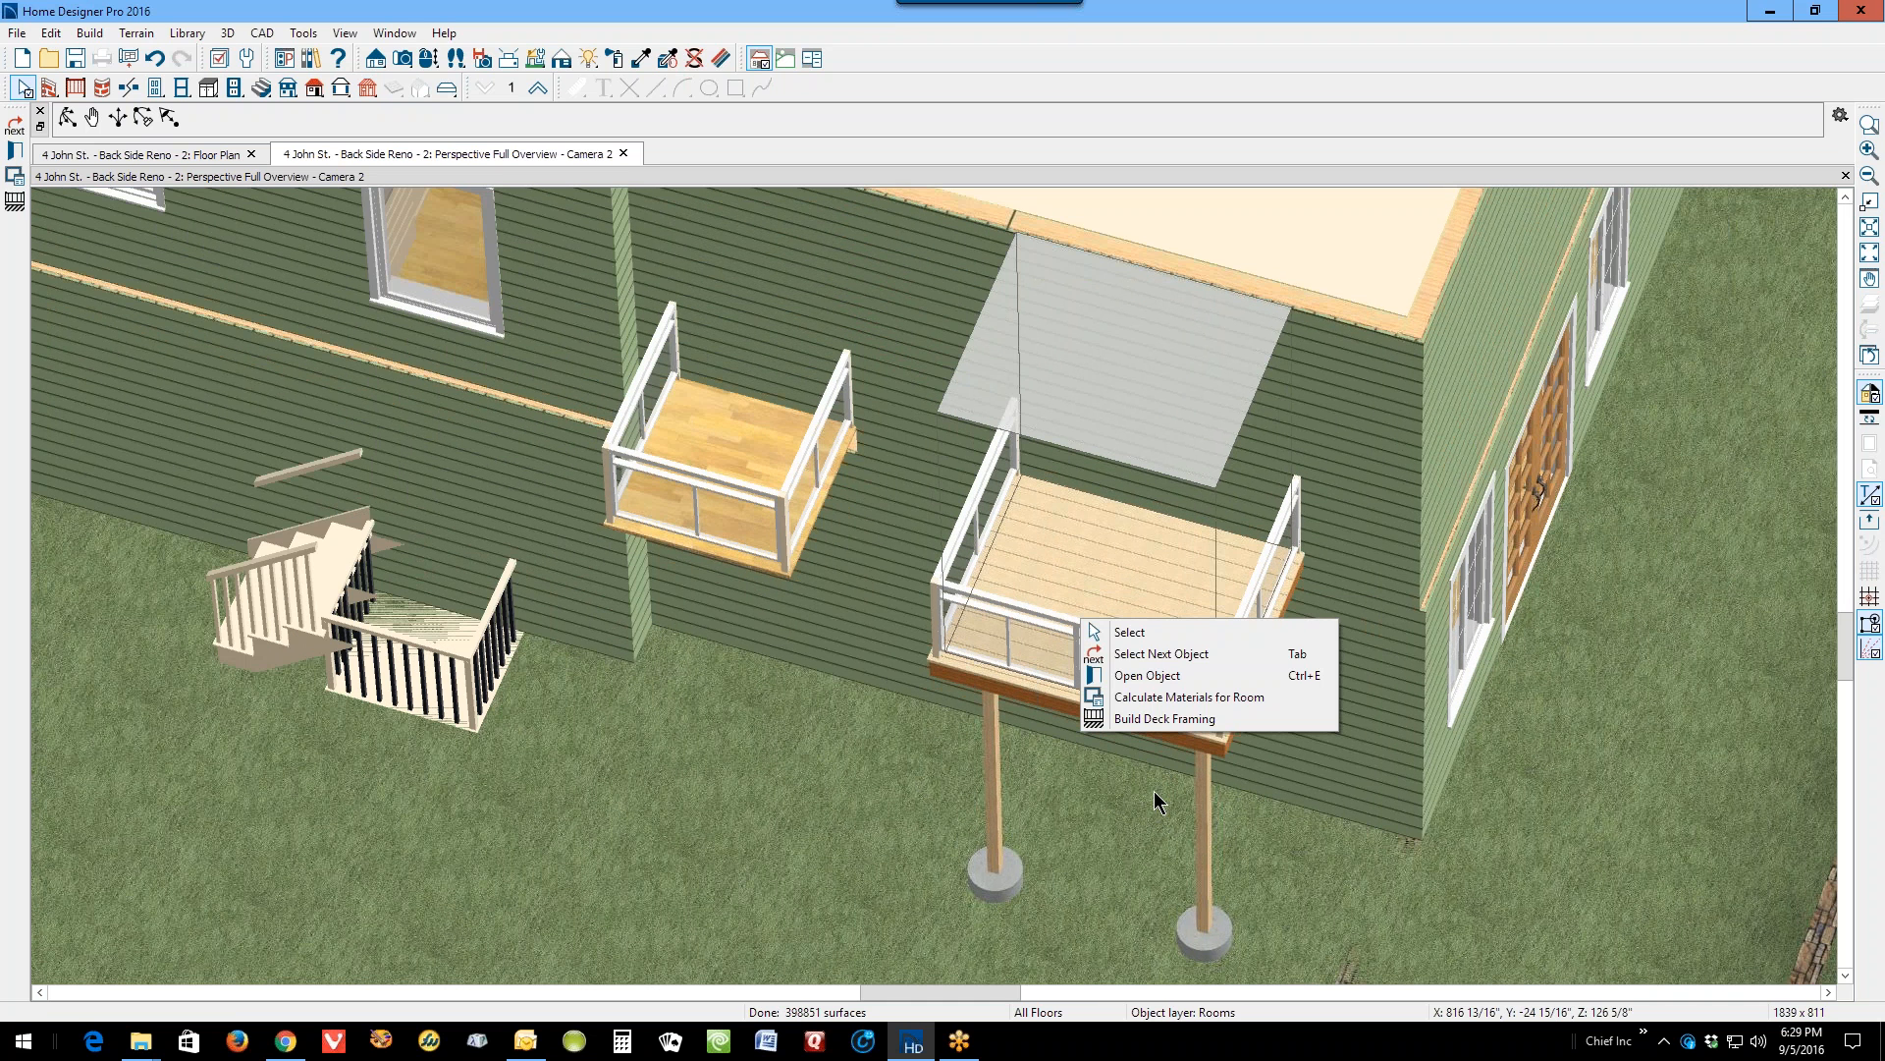
Step: Build the deck framing for the larger side balcony, leaving its room specification as it is
click(1137, 674)
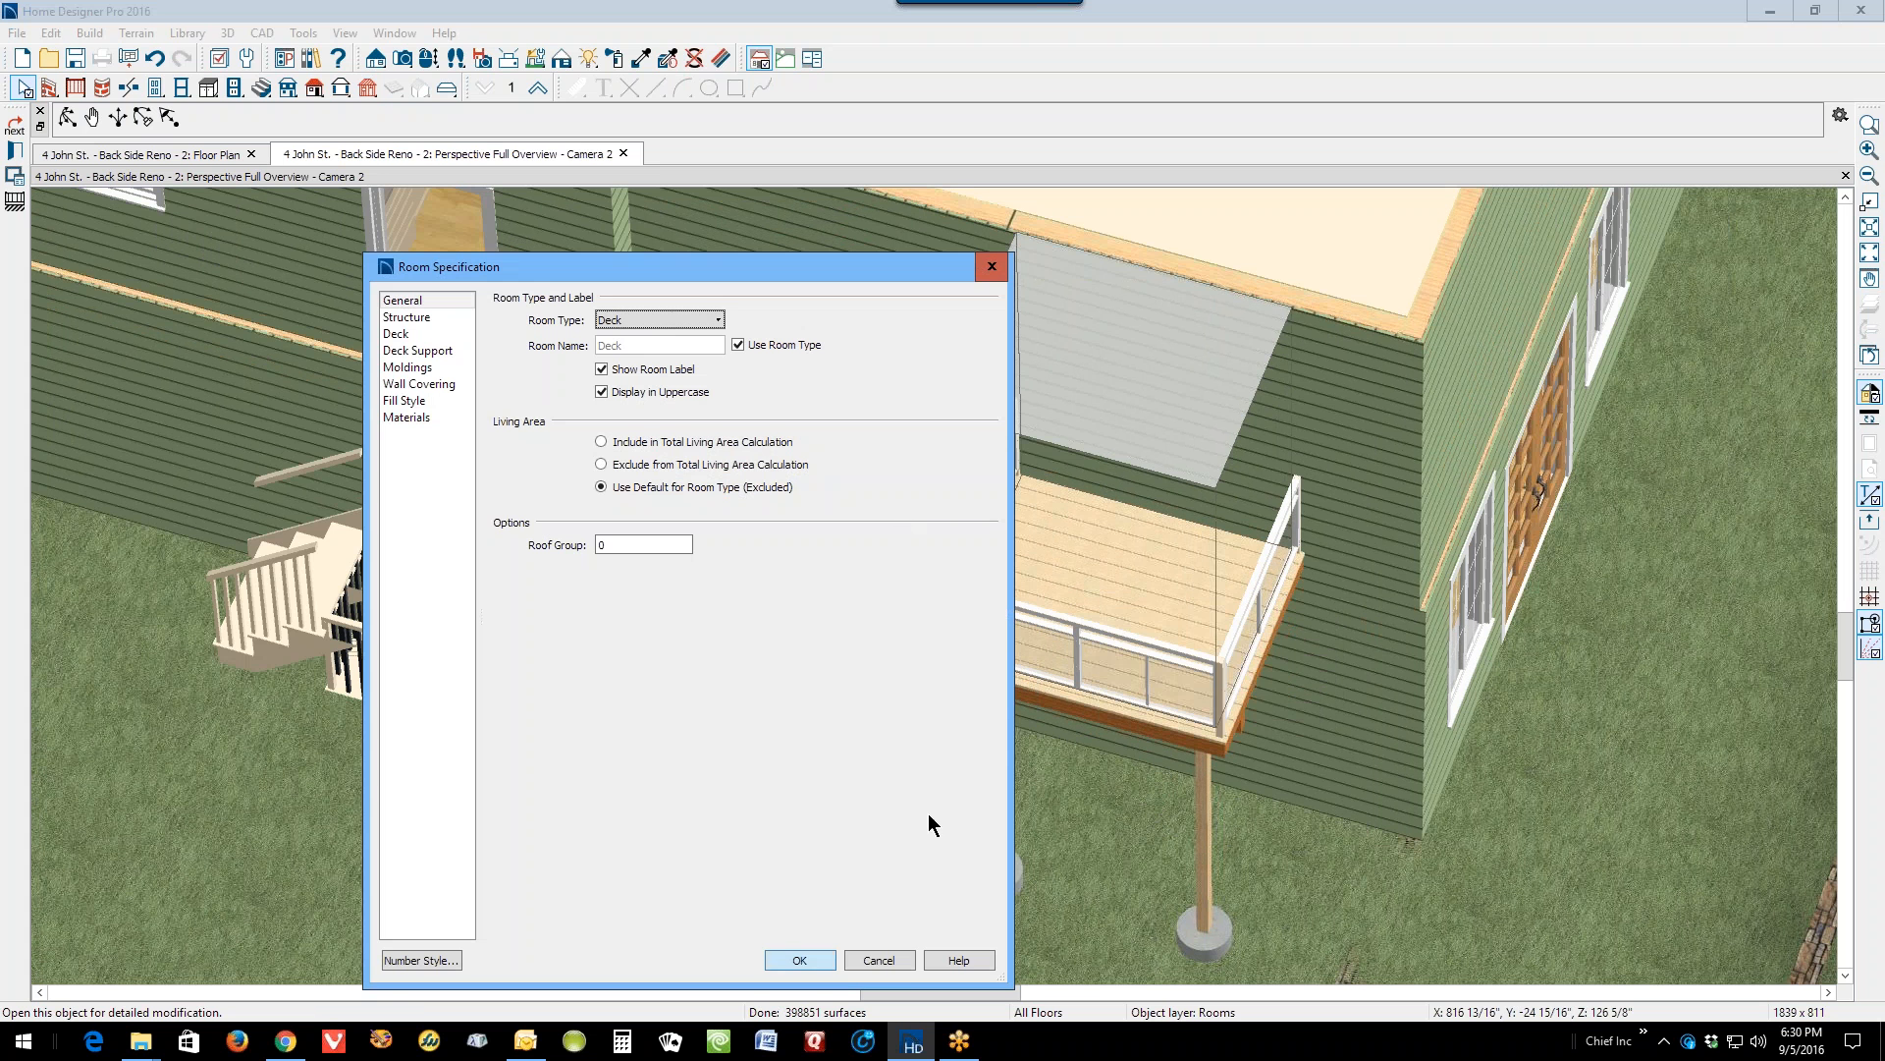
click(894, 963)
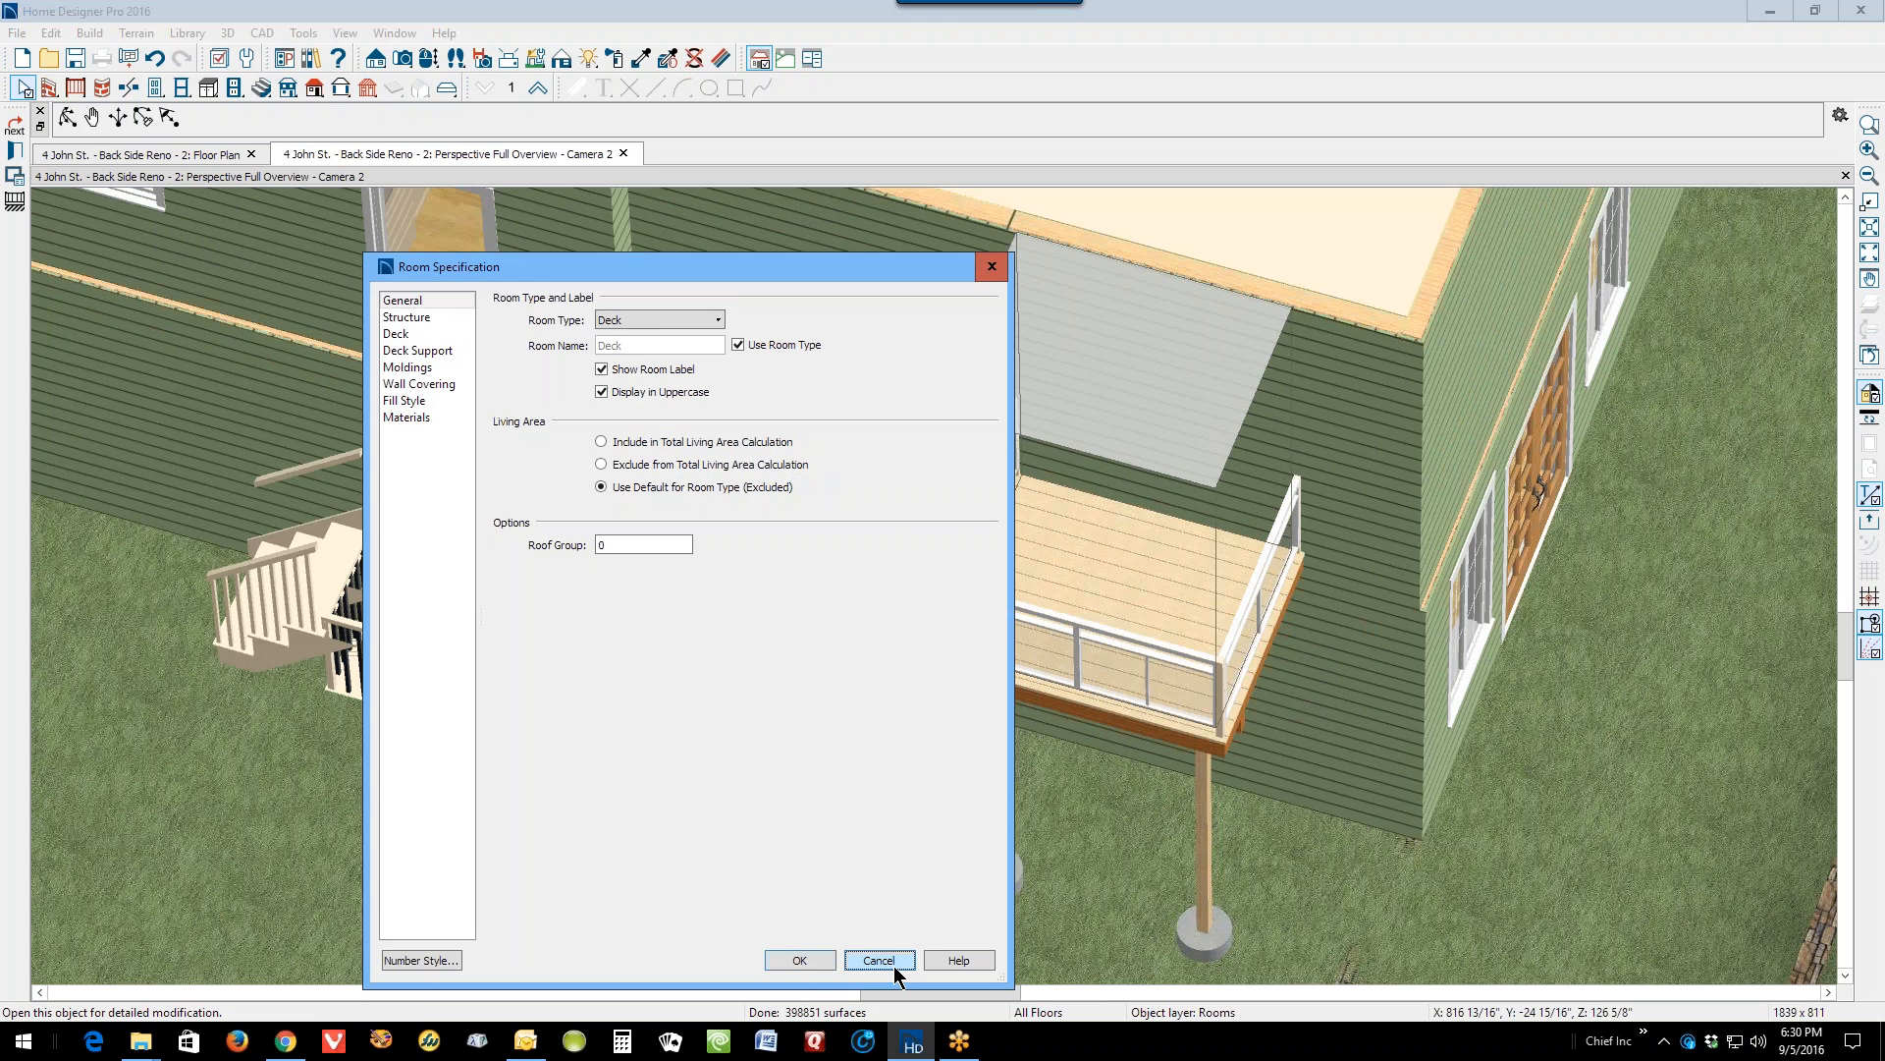
right_click(1093, 571)
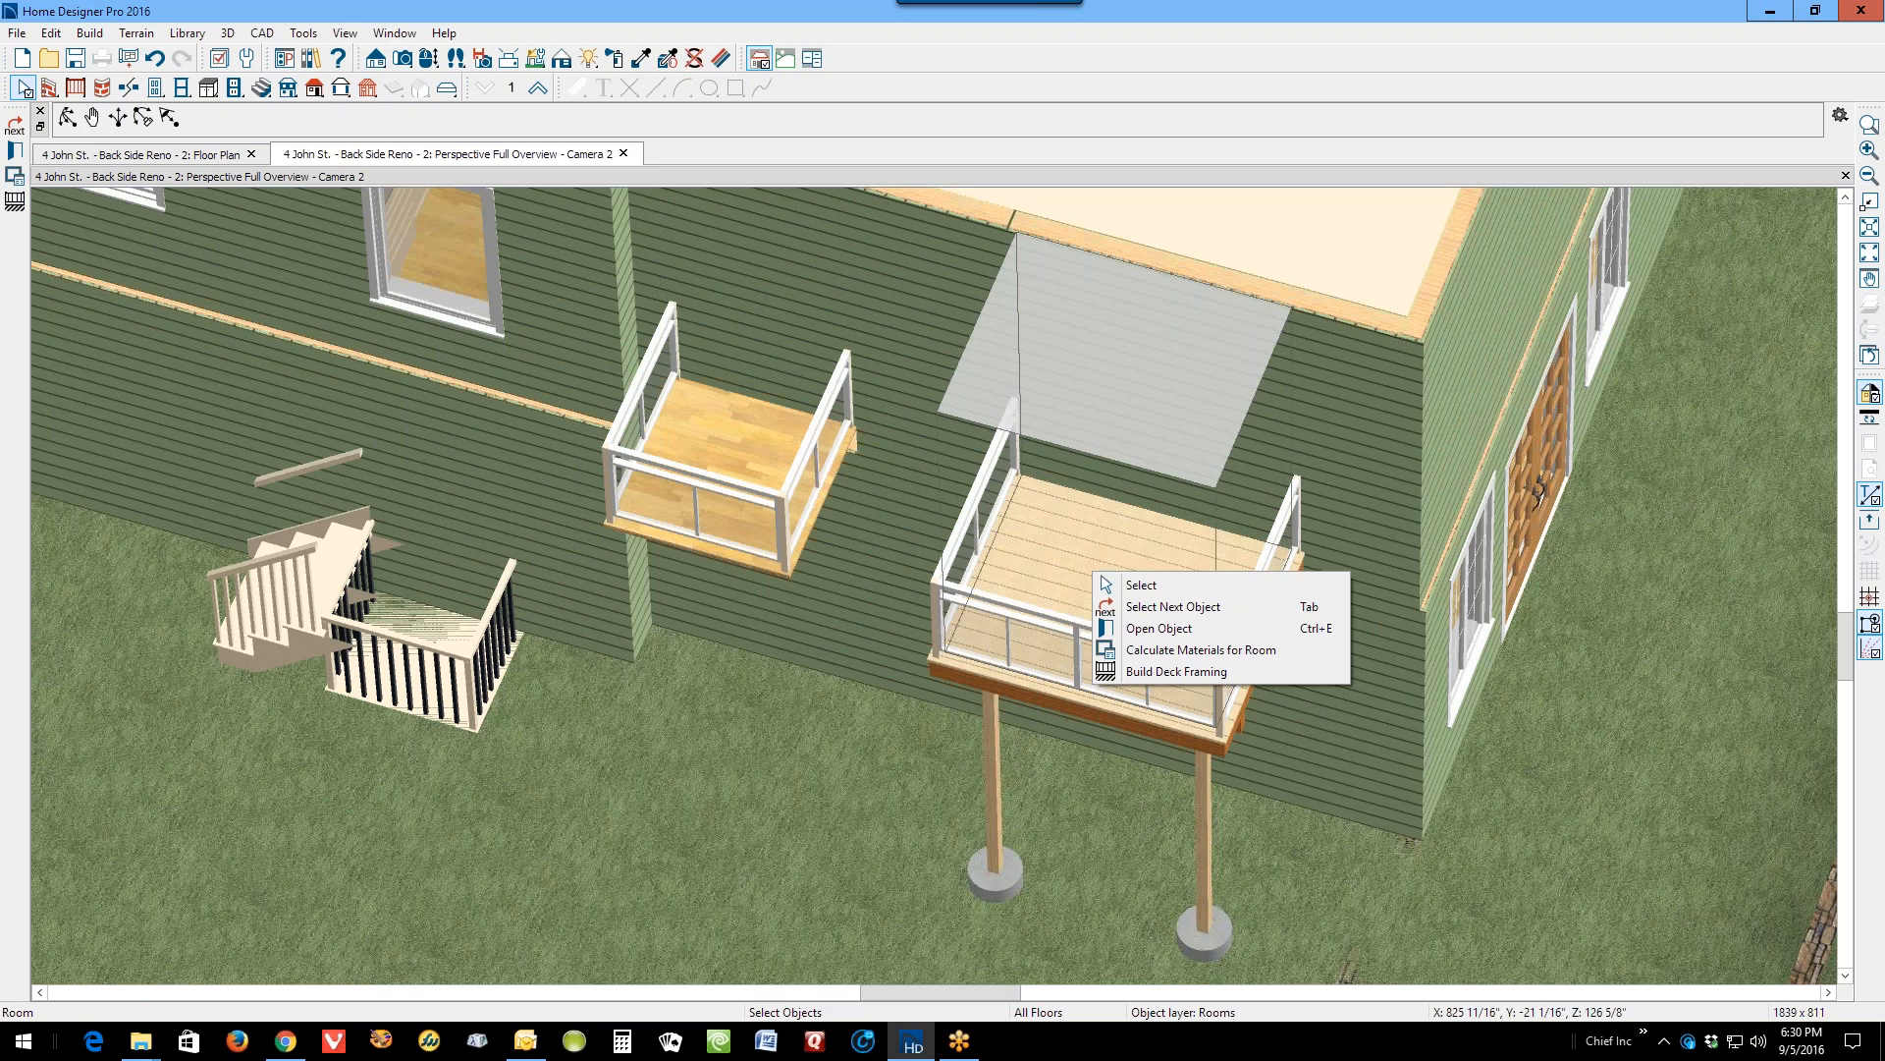
click(1186, 671)
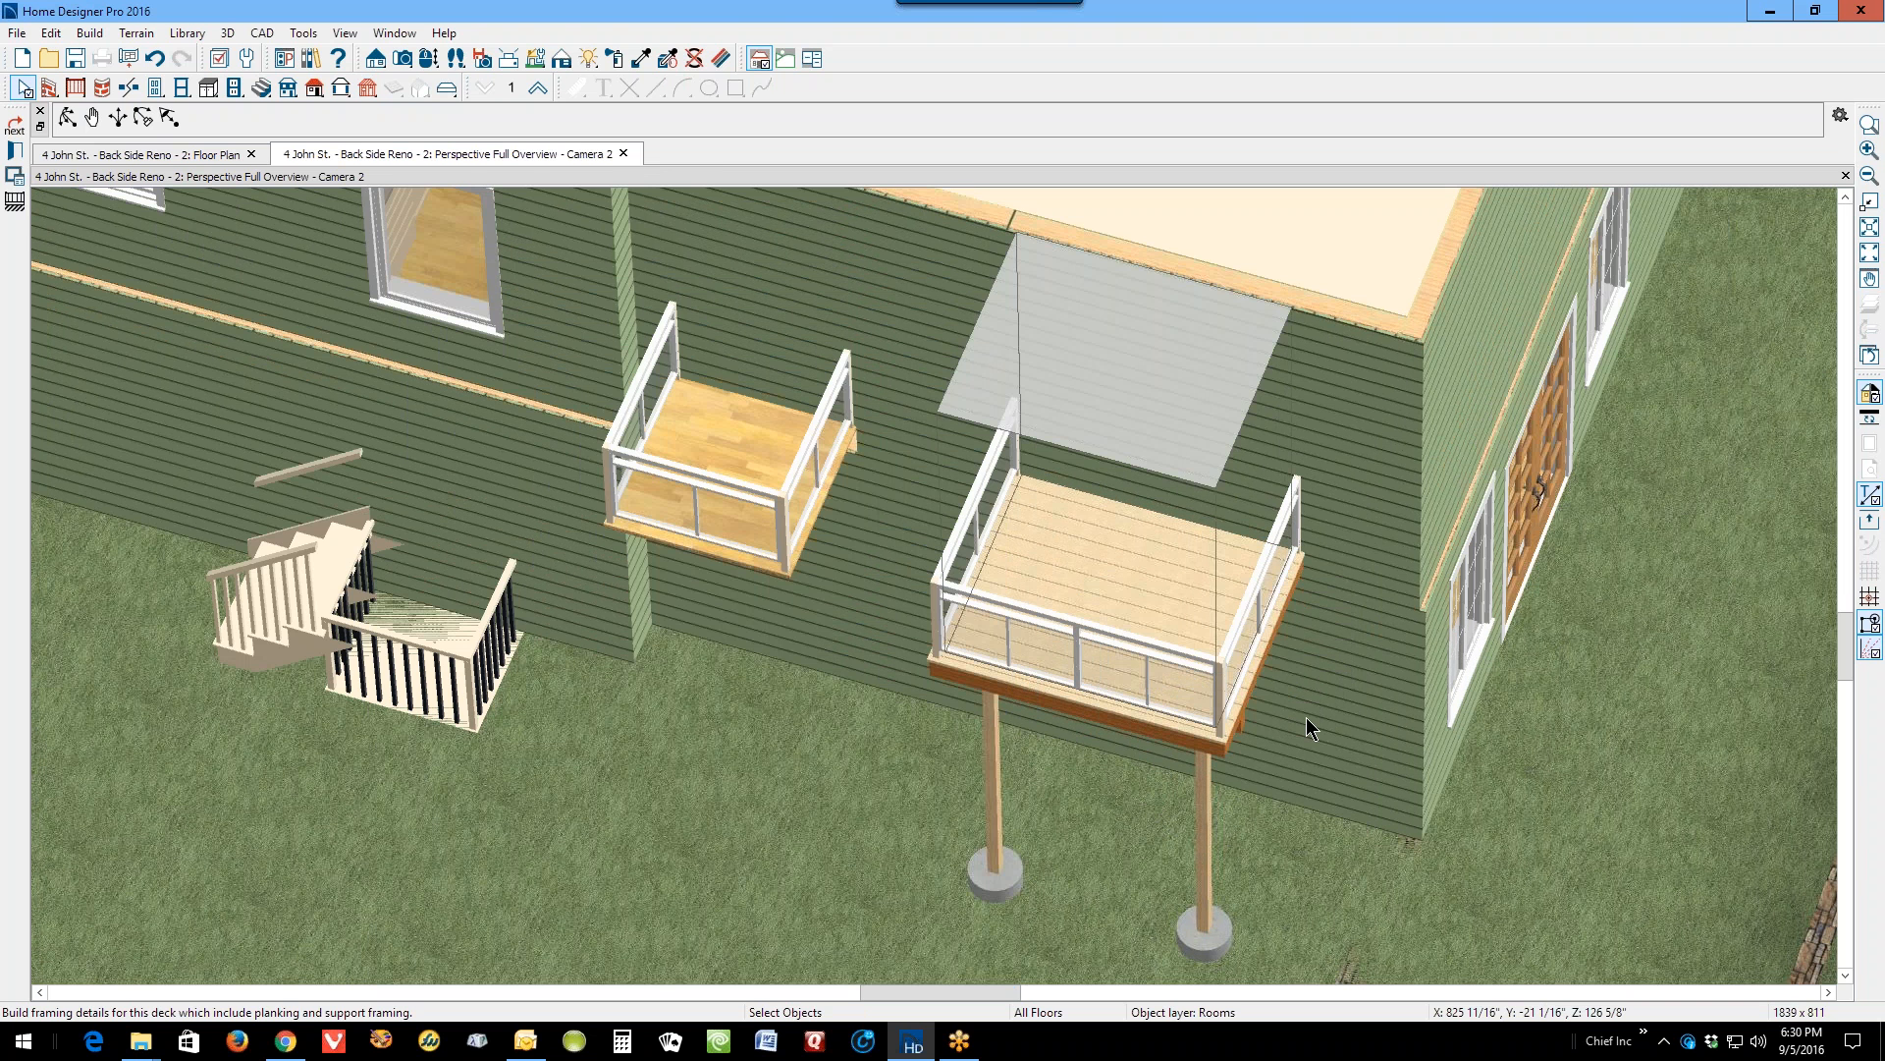
Step: Change the smaller side balcony's room type from the perspective overview to Deck
right_click(733, 442)
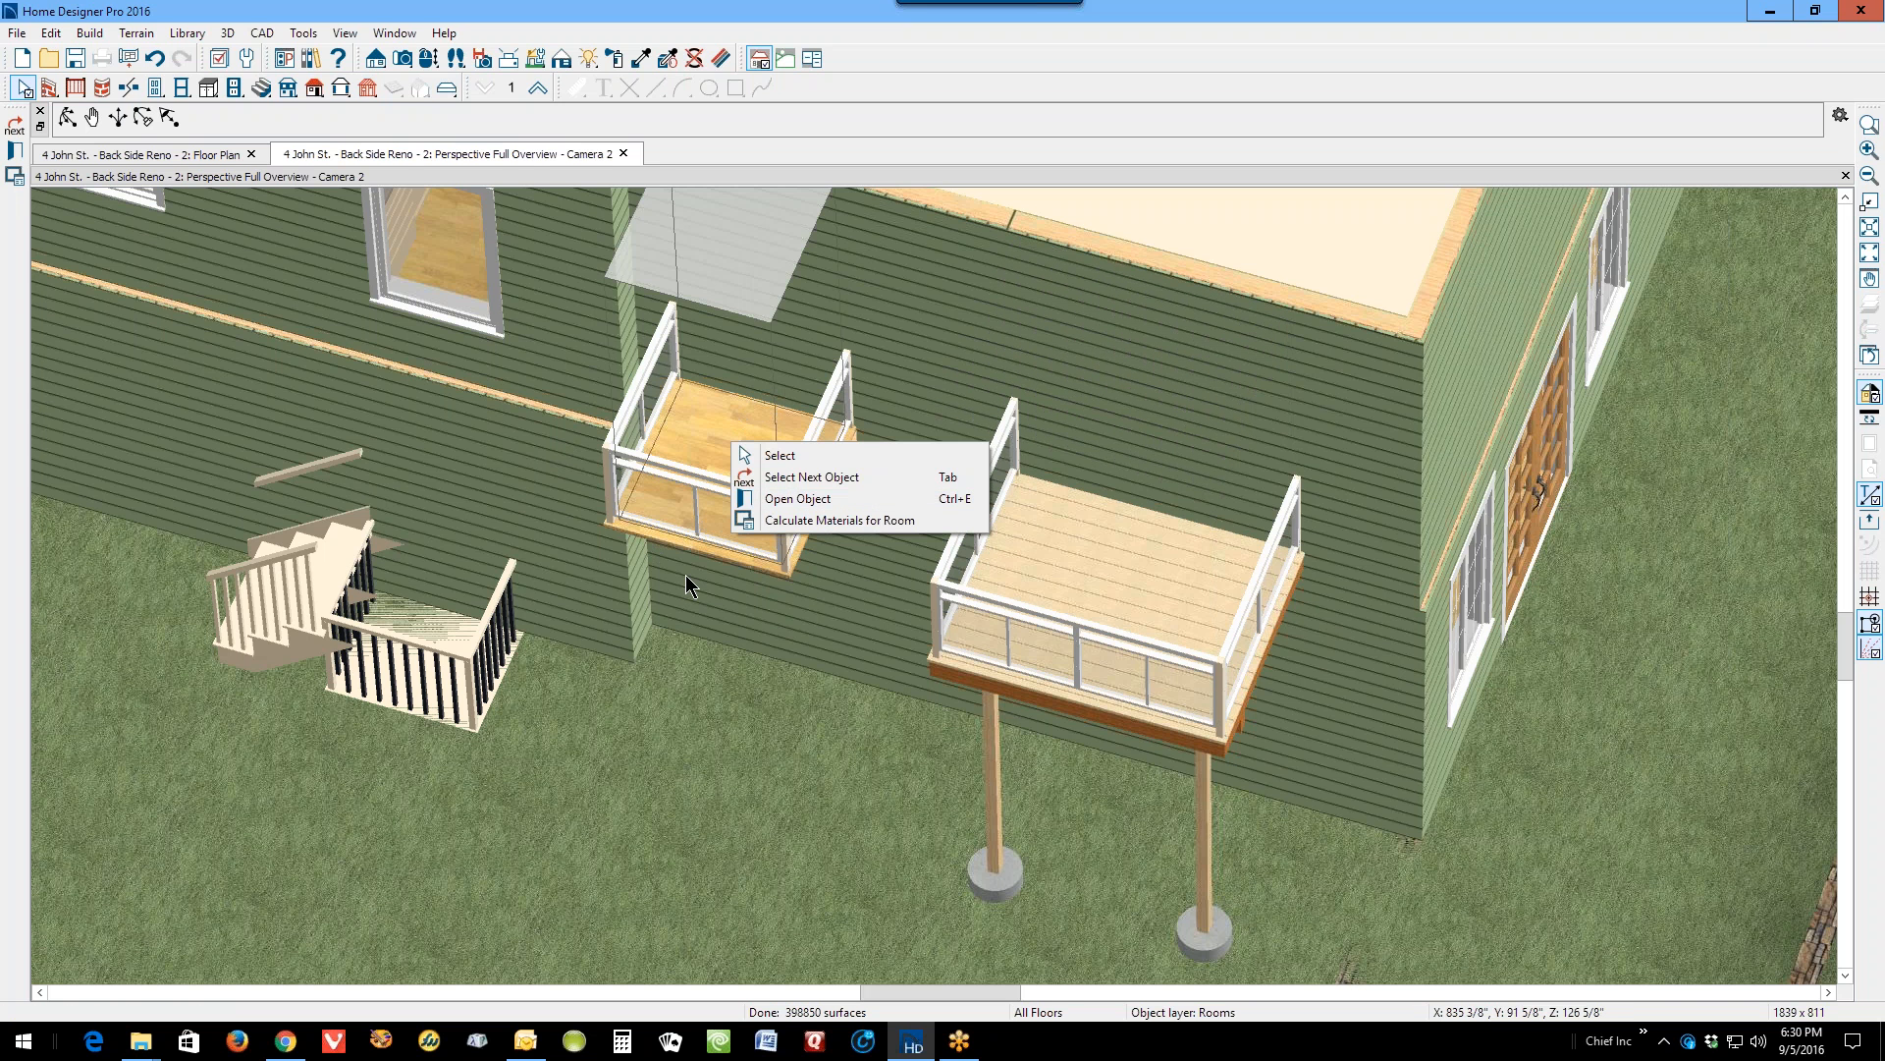
click(795, 495)
click(716, 319)
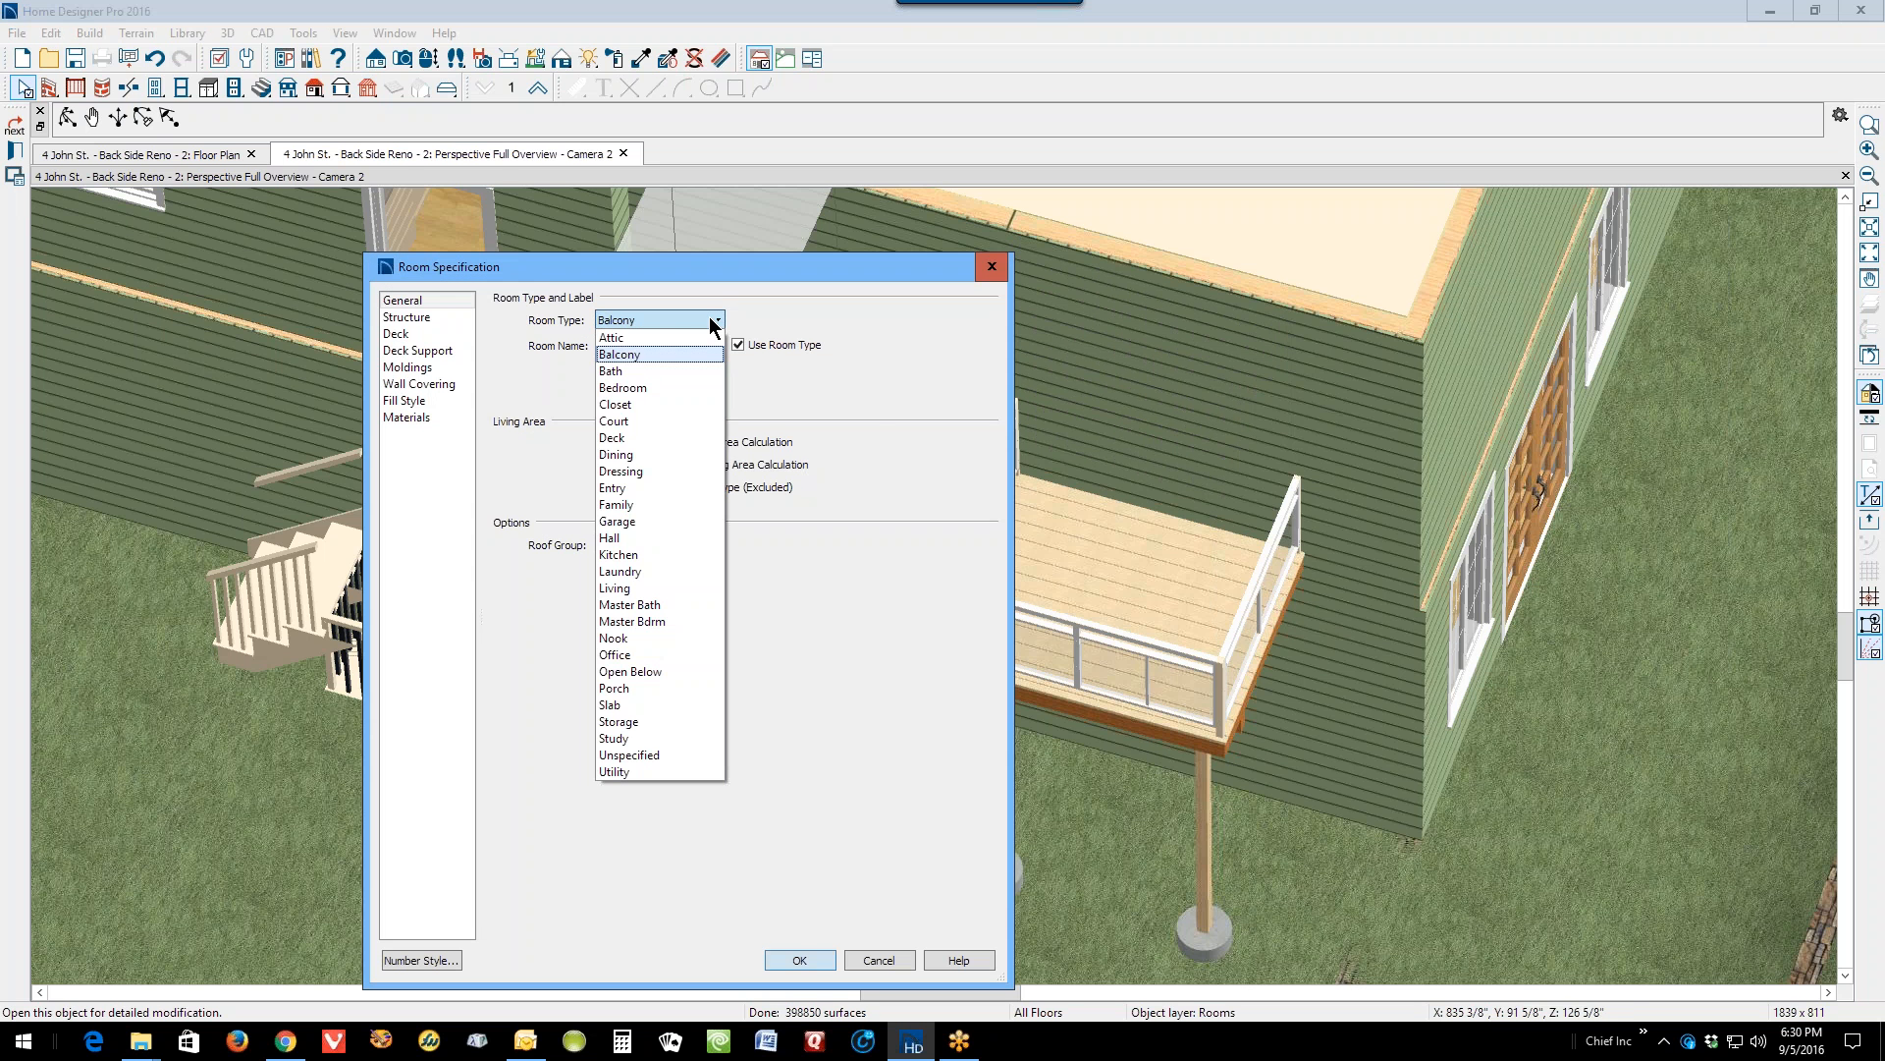
click(676, 438)
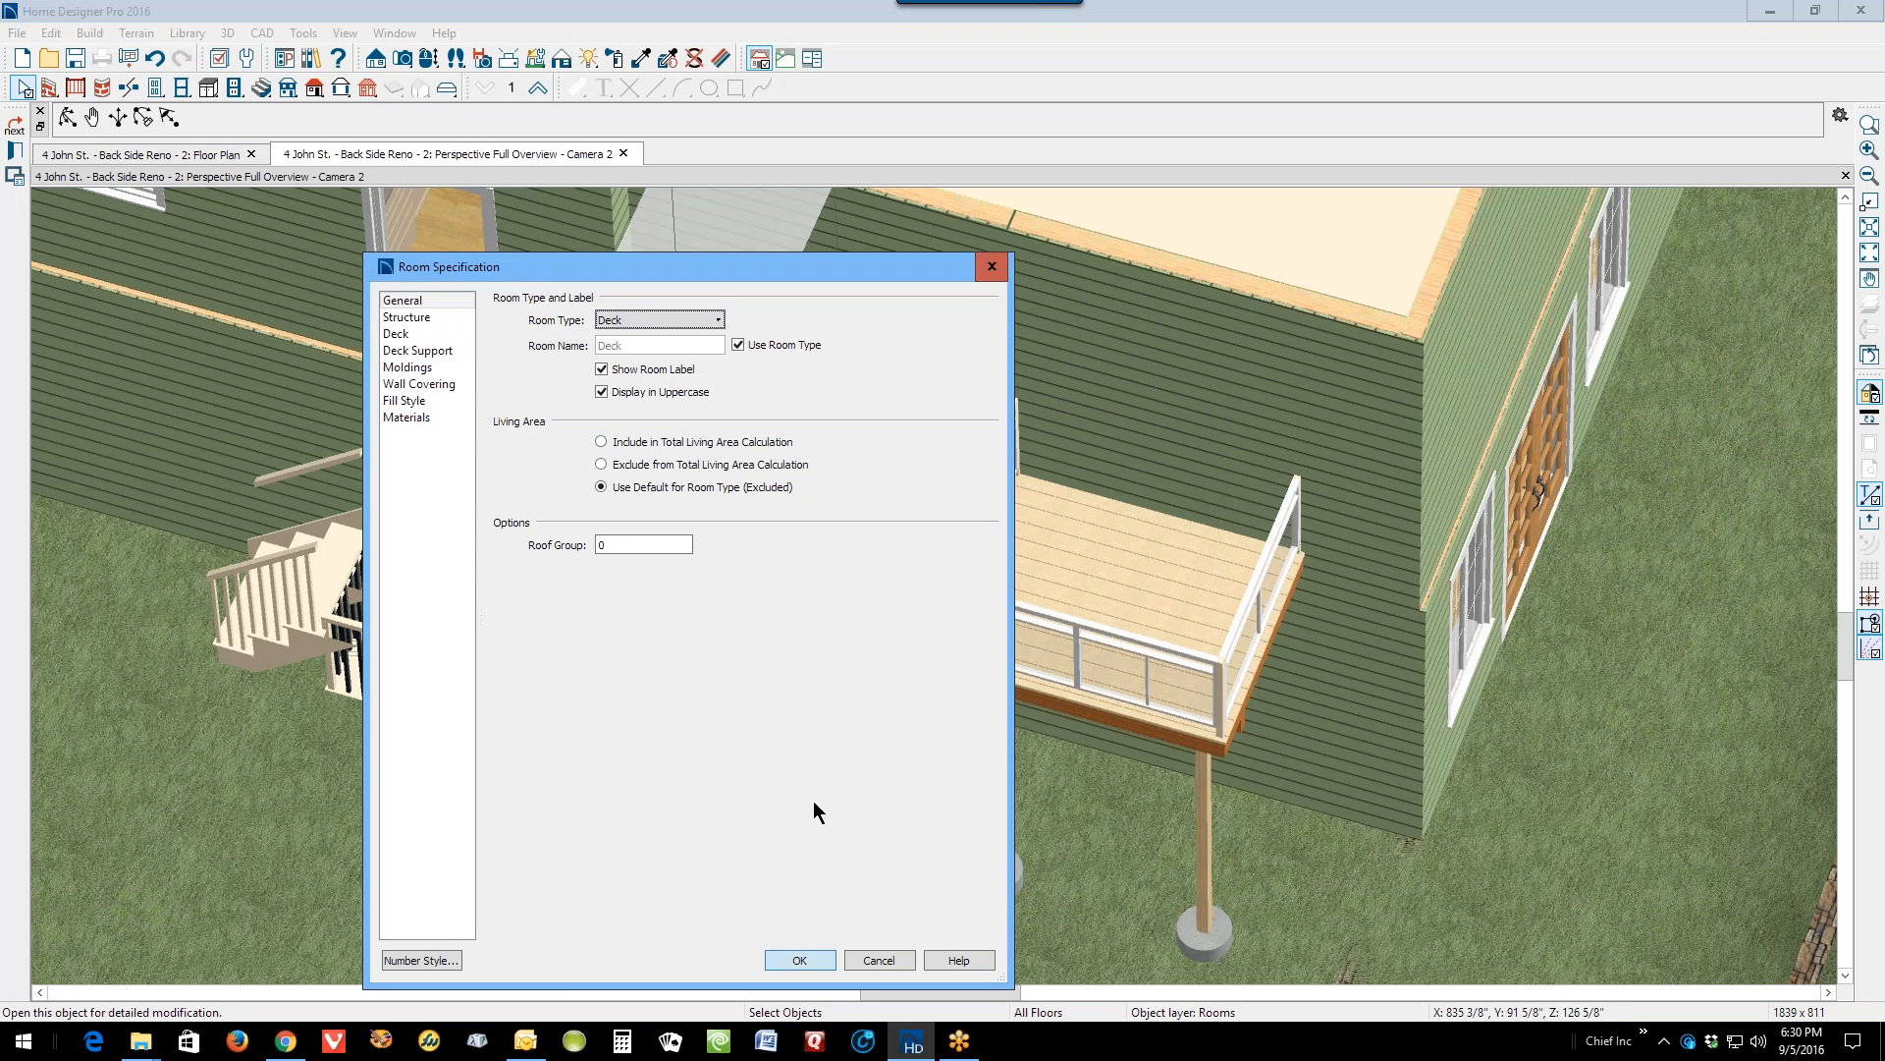
click(813, 955)
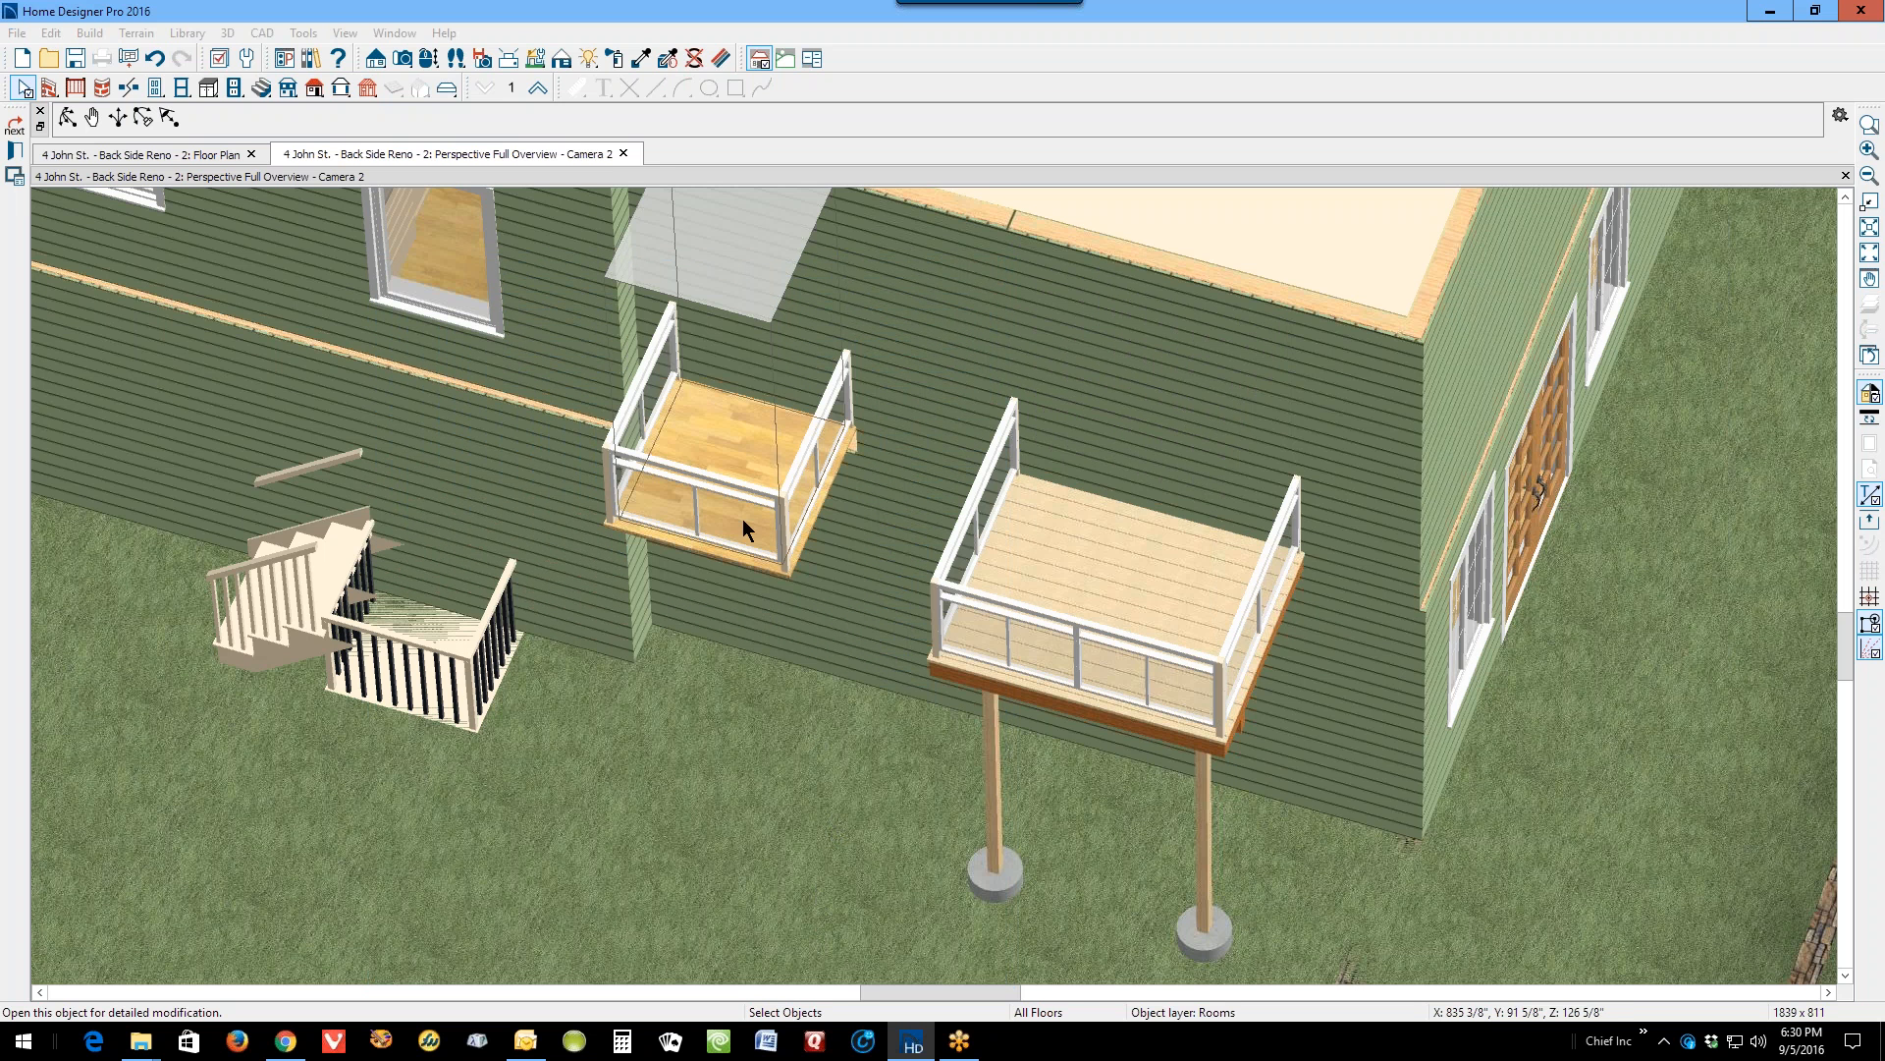
Step: Build the deck framing for the smaller side balcony
right_click(744, 451)
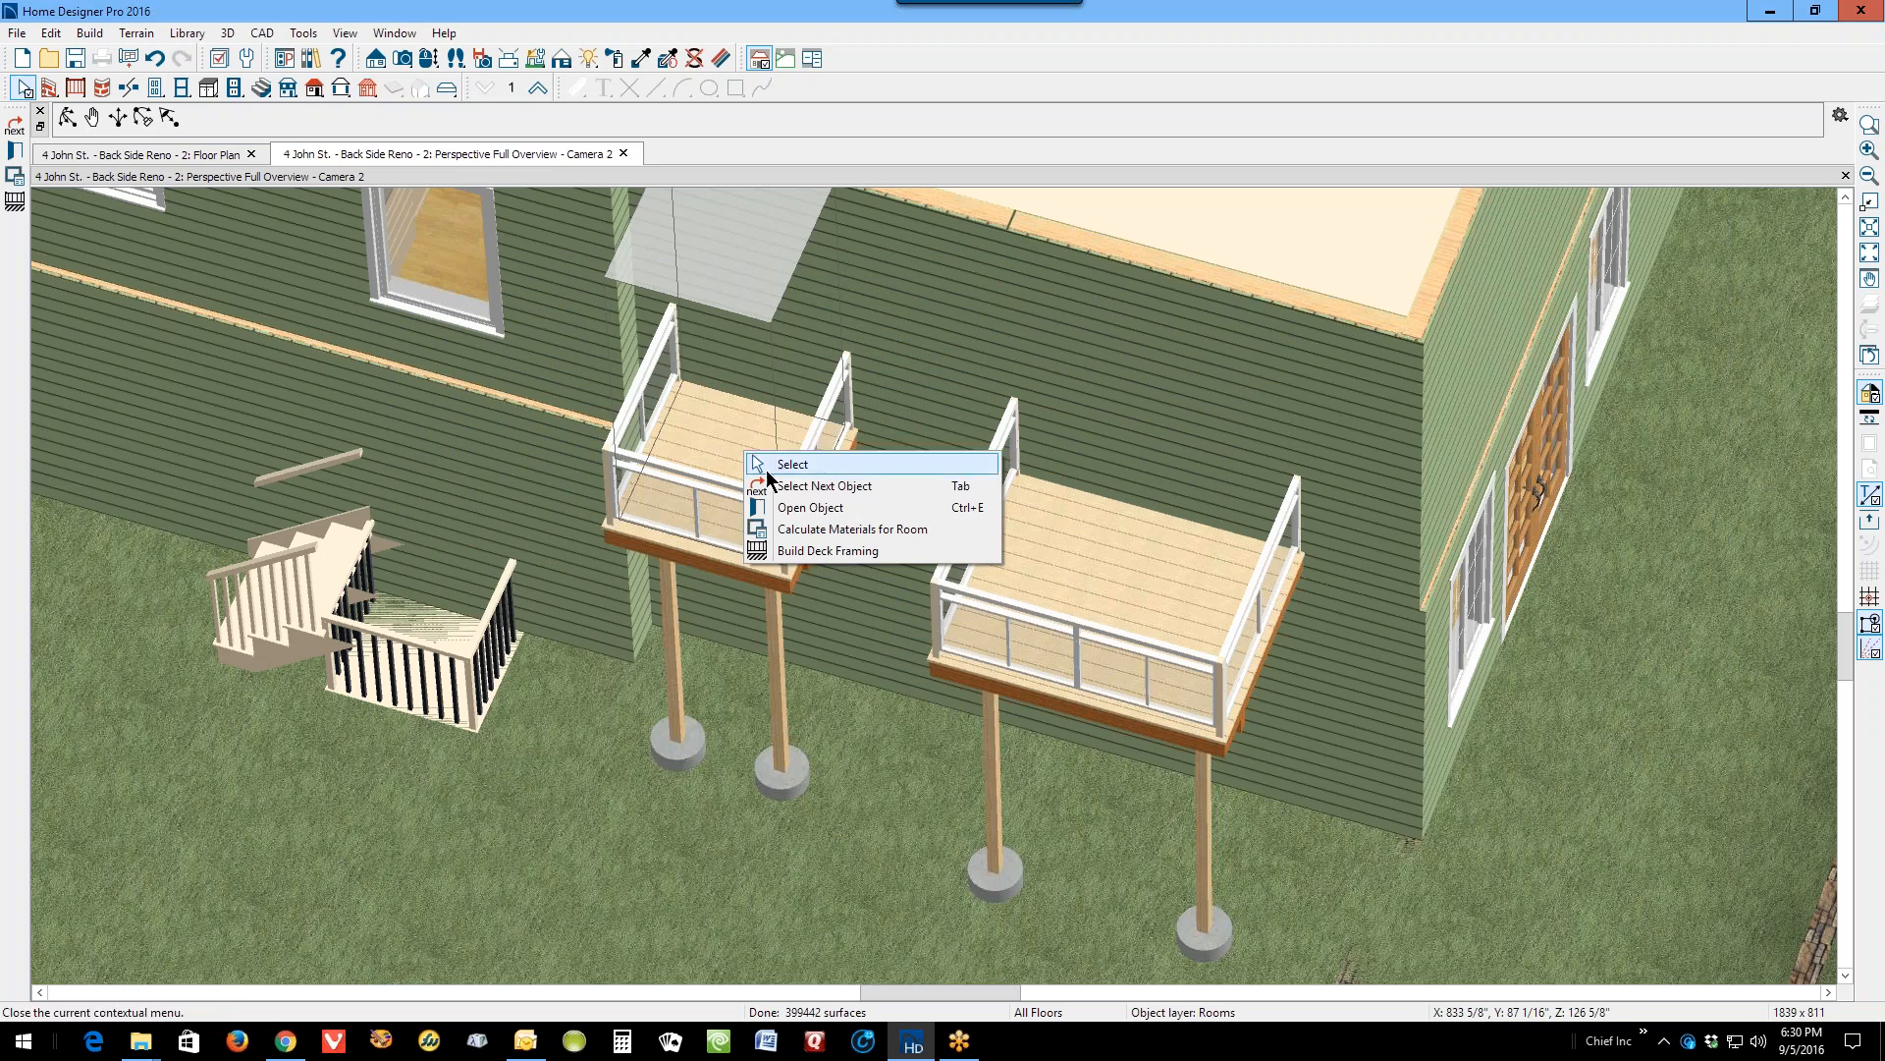
click(852, 552)
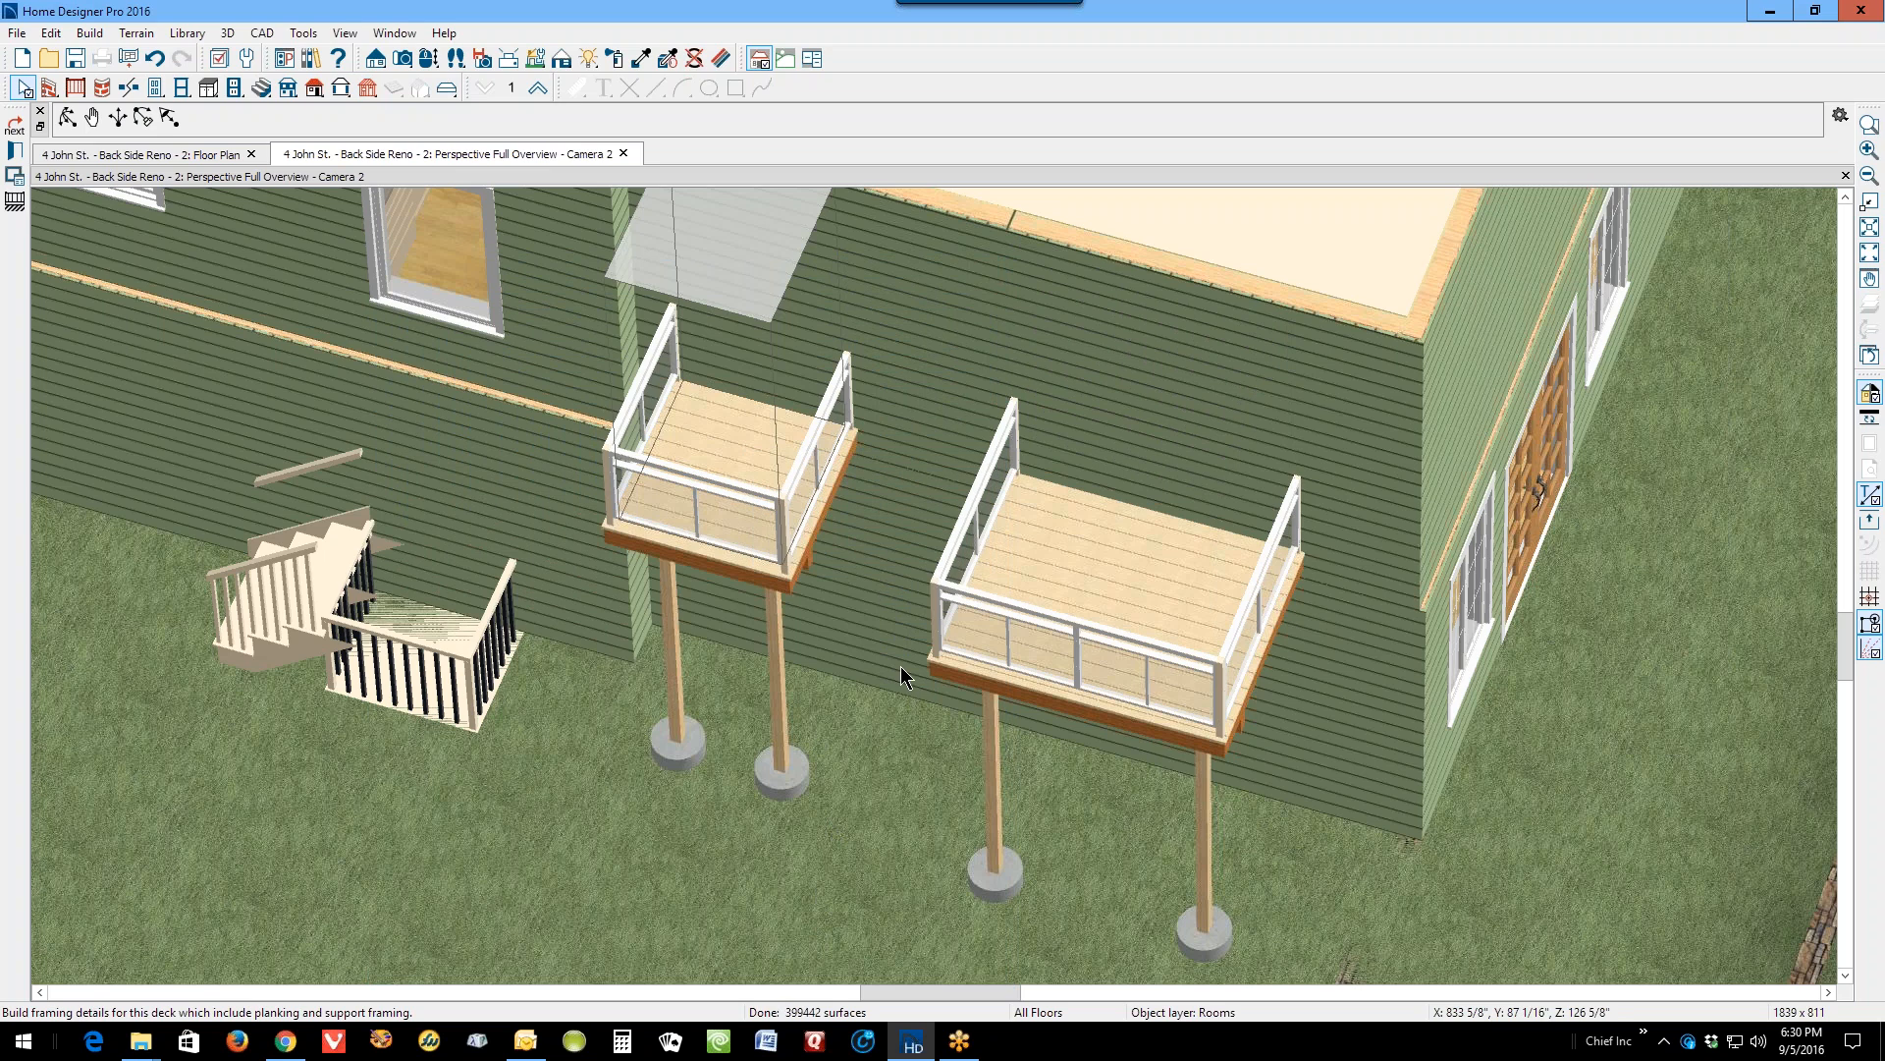
key(Escape)
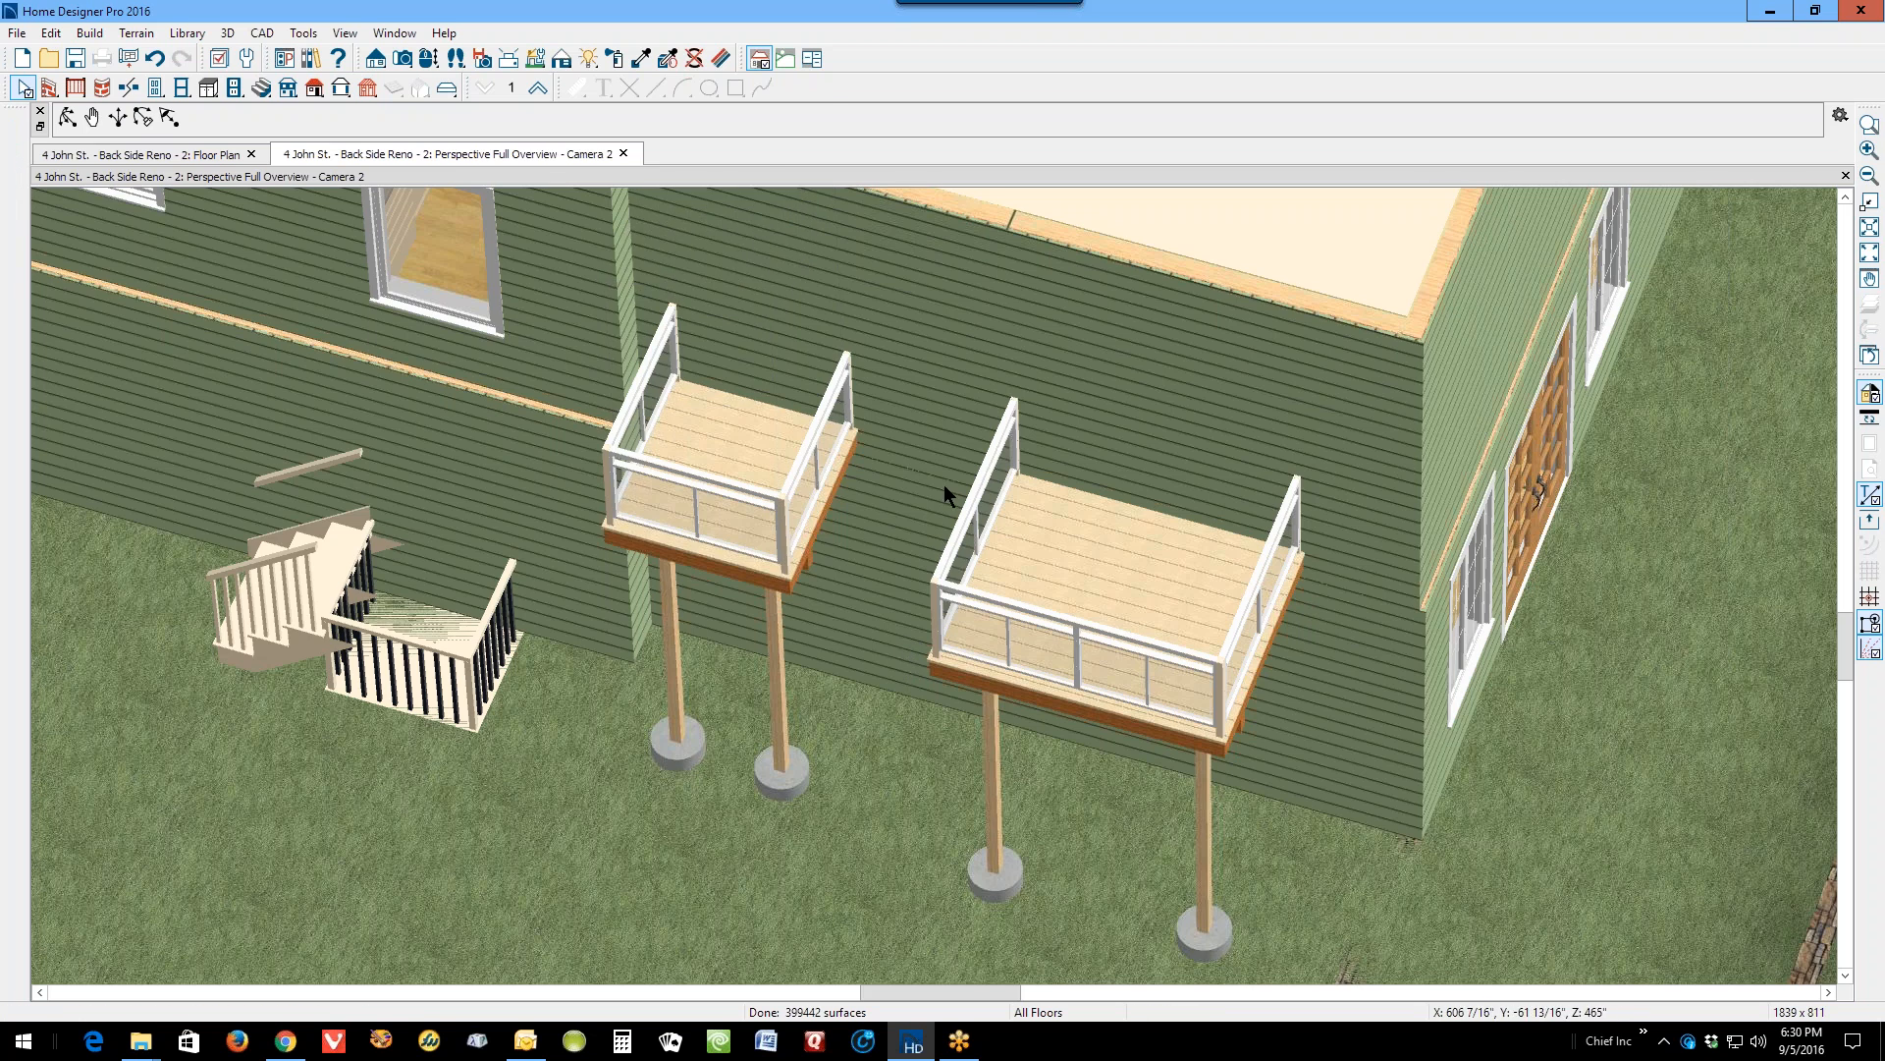
Step: Align the upper-floor exterior wall above the detached stairs with the wall below it
scroll(937, 461, down, 3)
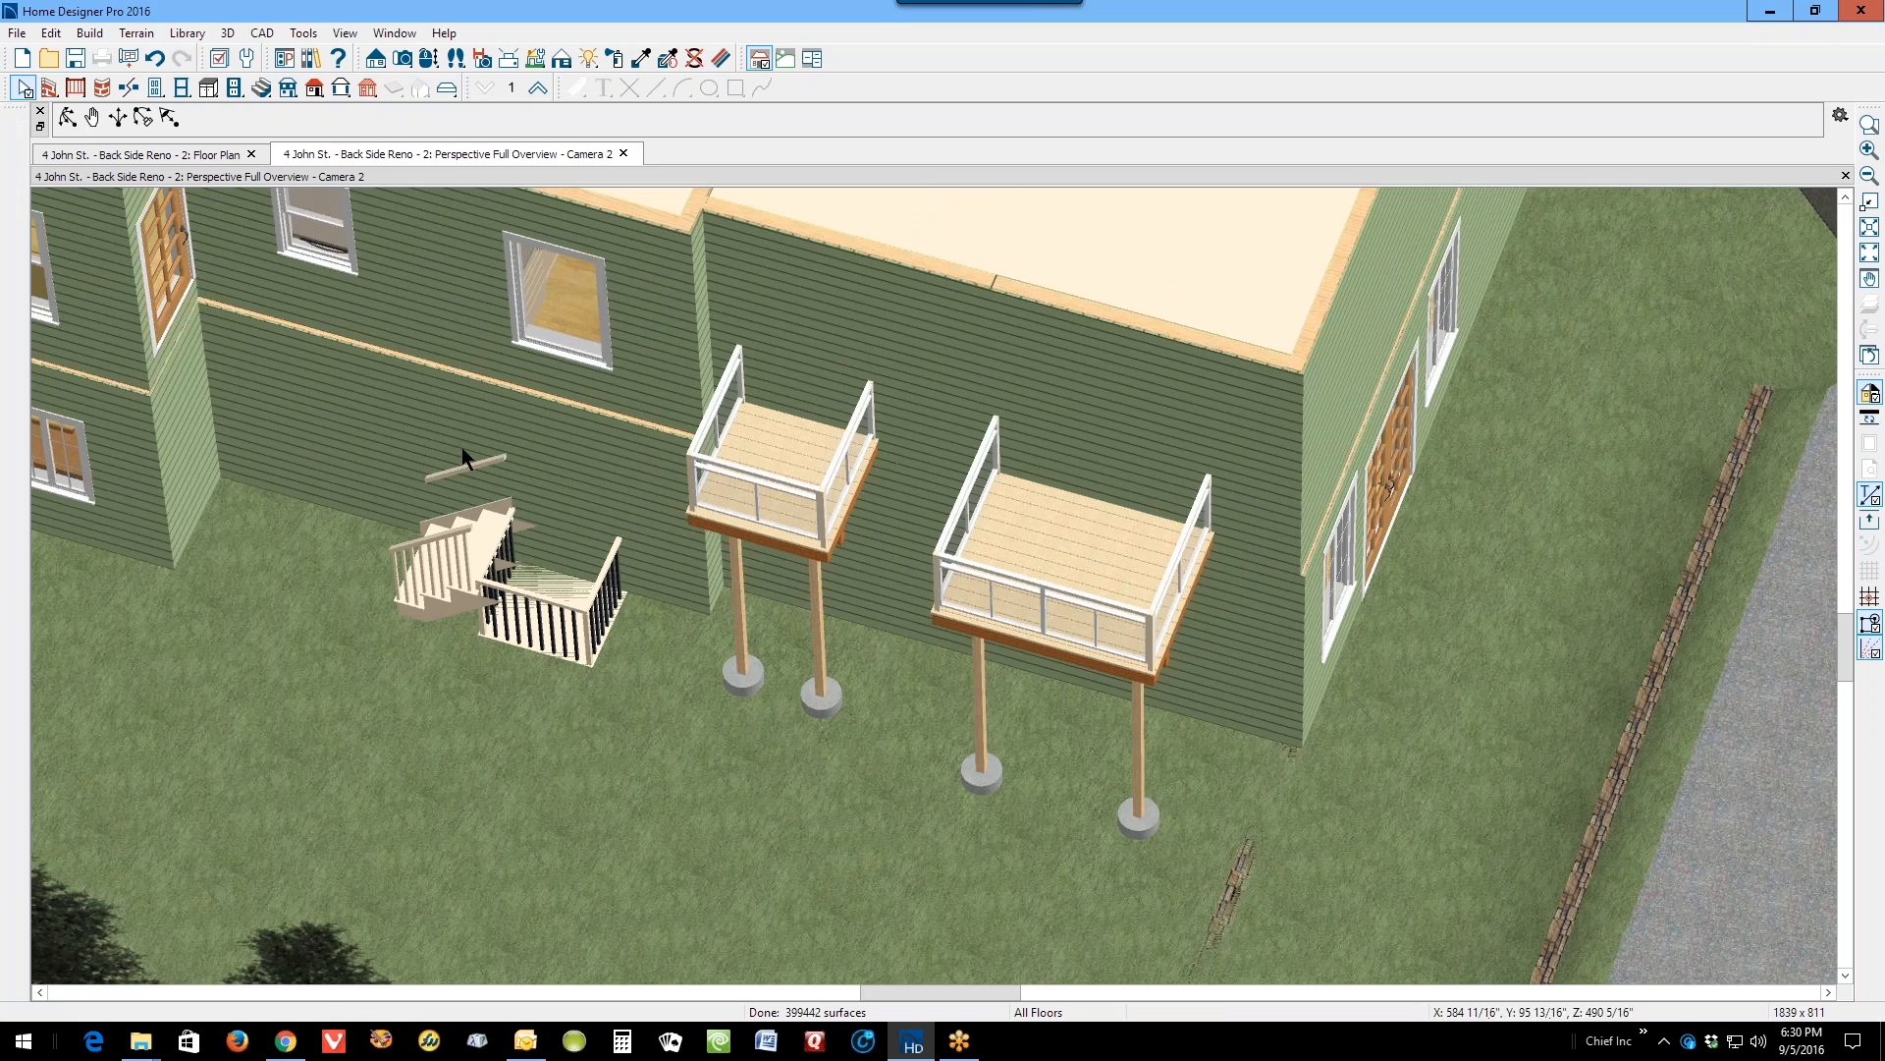
scroll(481, 561, up, 2)
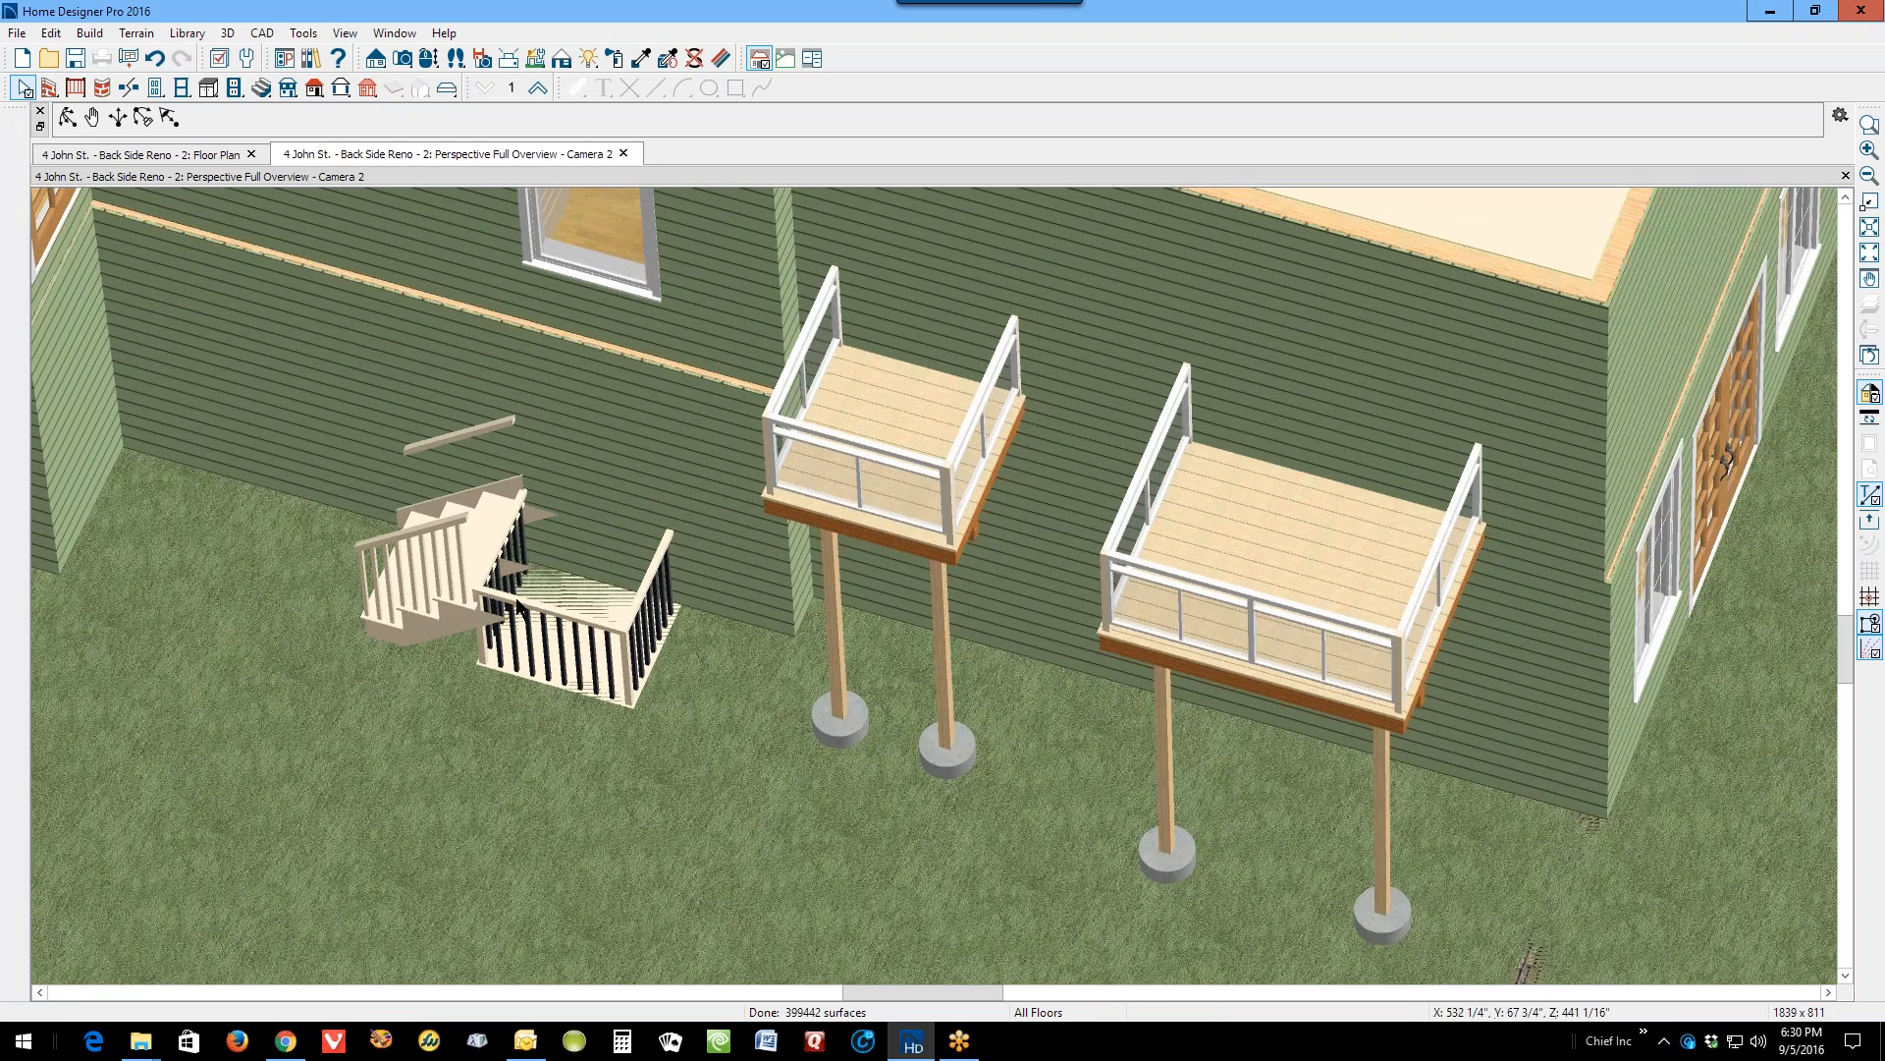
scroll(546, 569, down, 3)
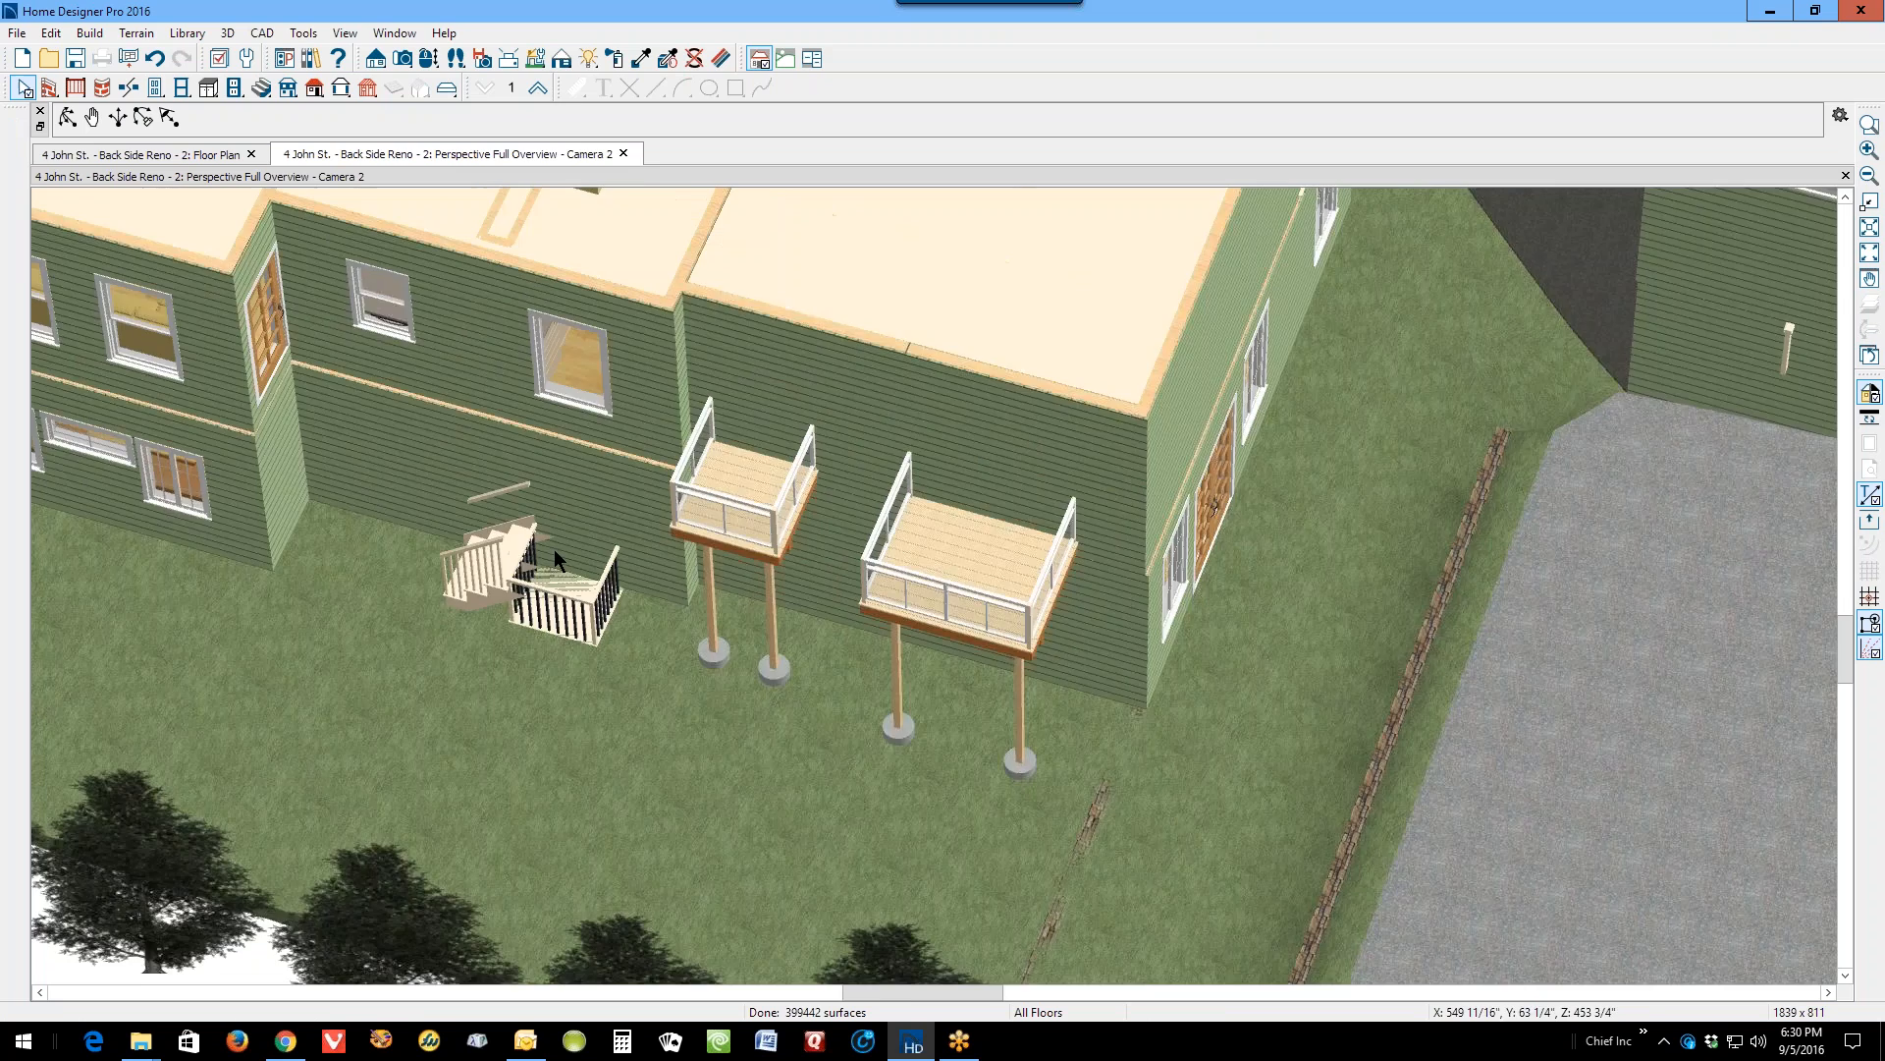
scroll(554, 550, down, 3)
scroll(471, 449, up, 2)
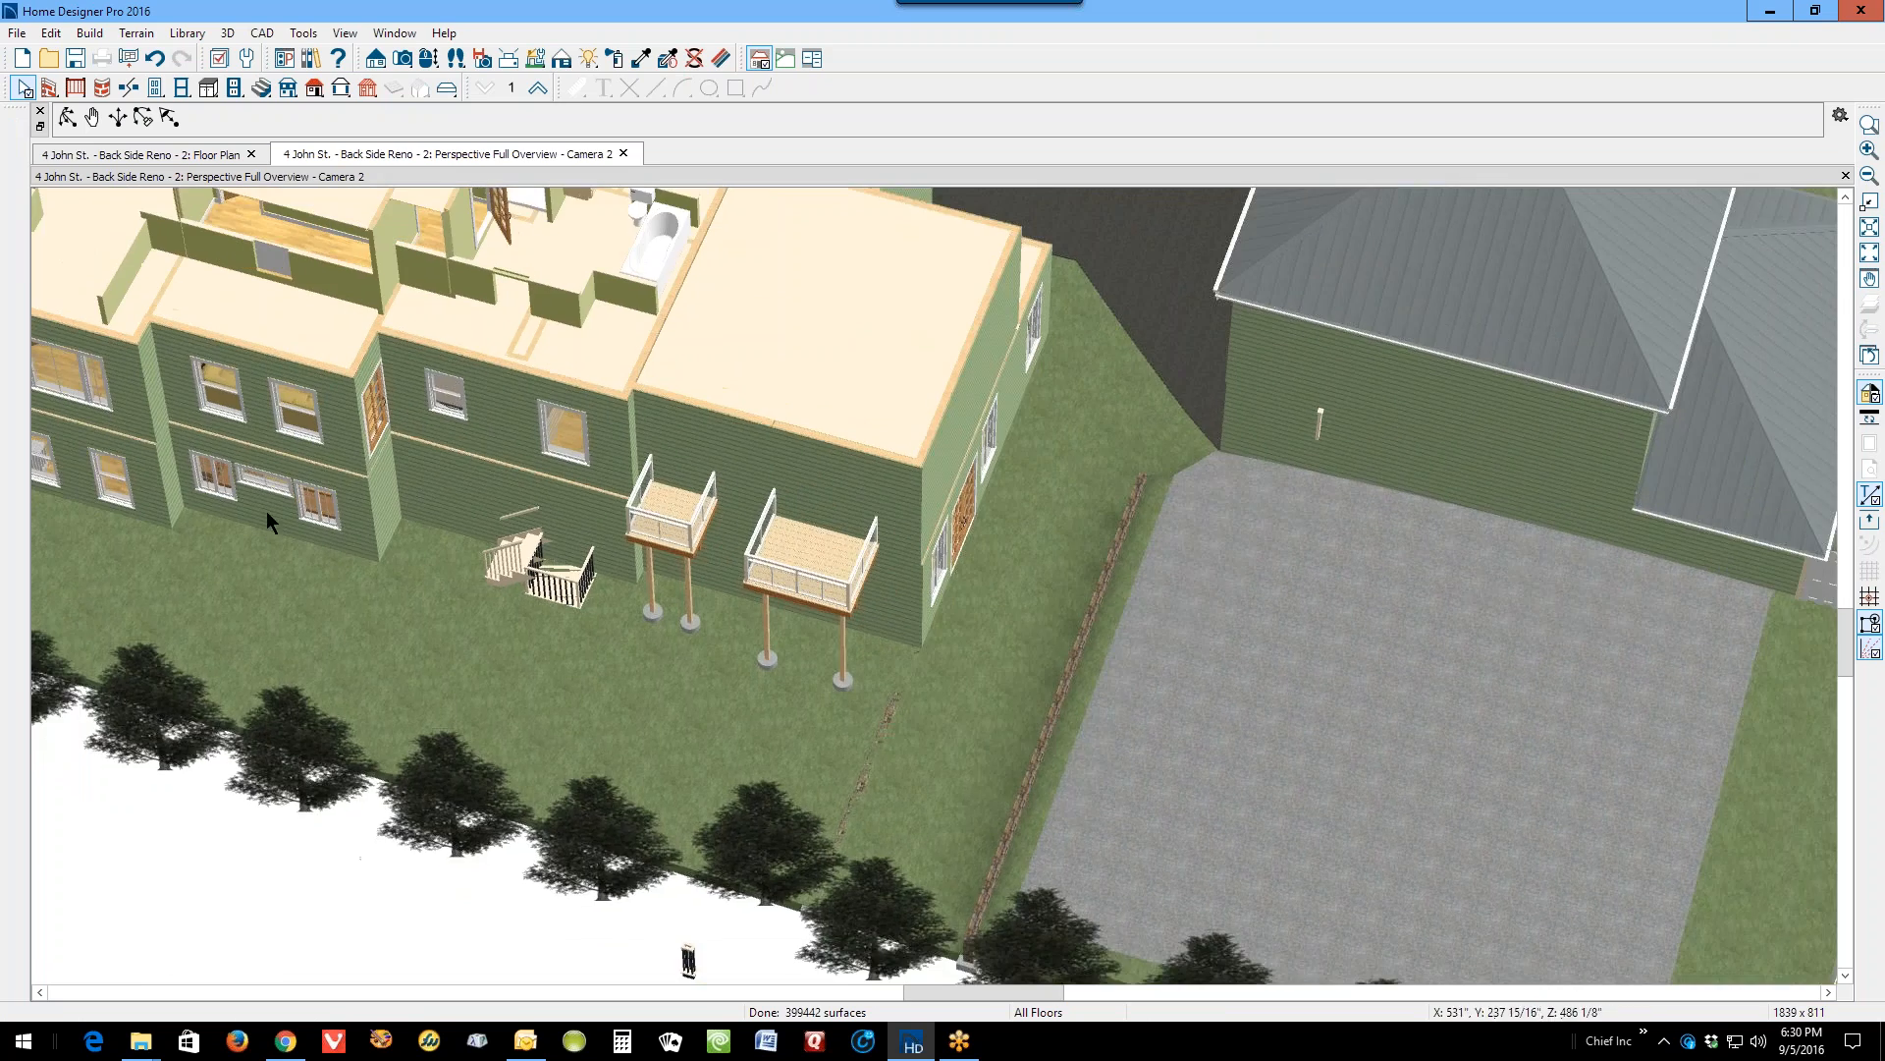
scroll(284, 458, up, 1)
scroll(631, 457, up, 3)
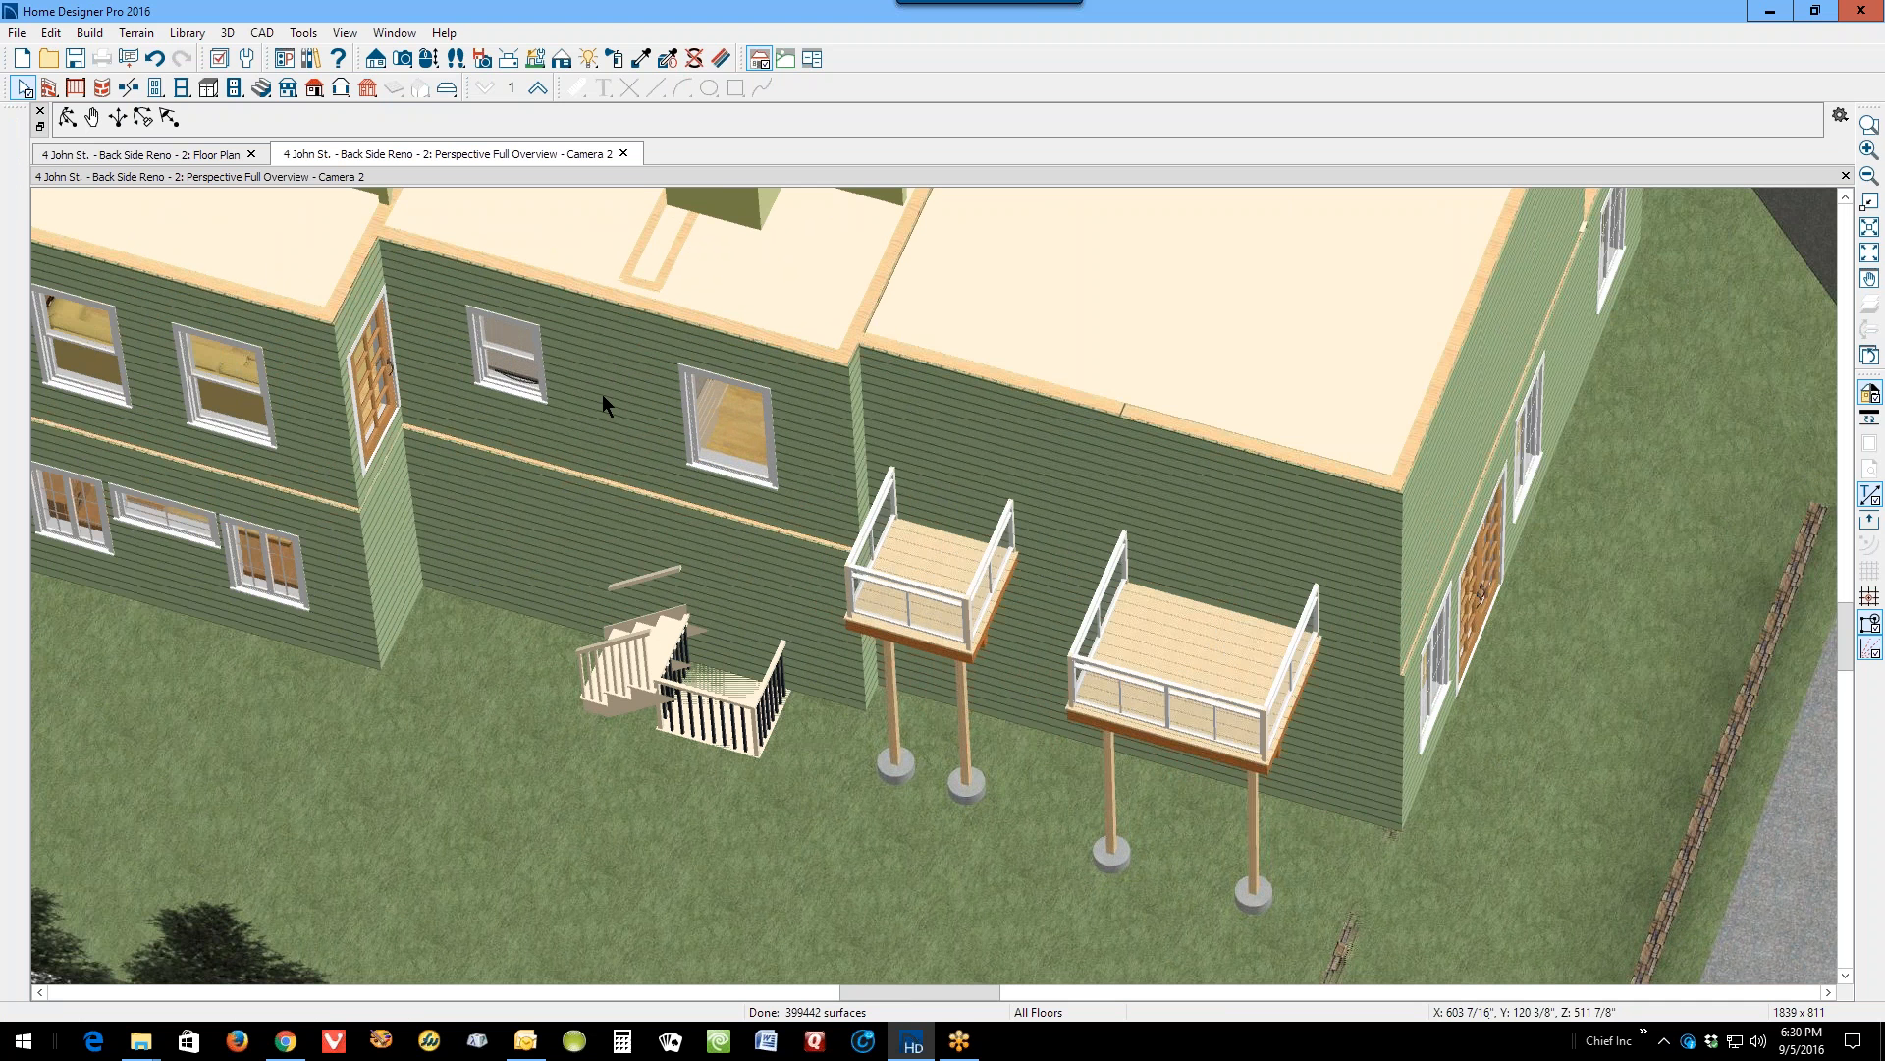
click(656, 334)
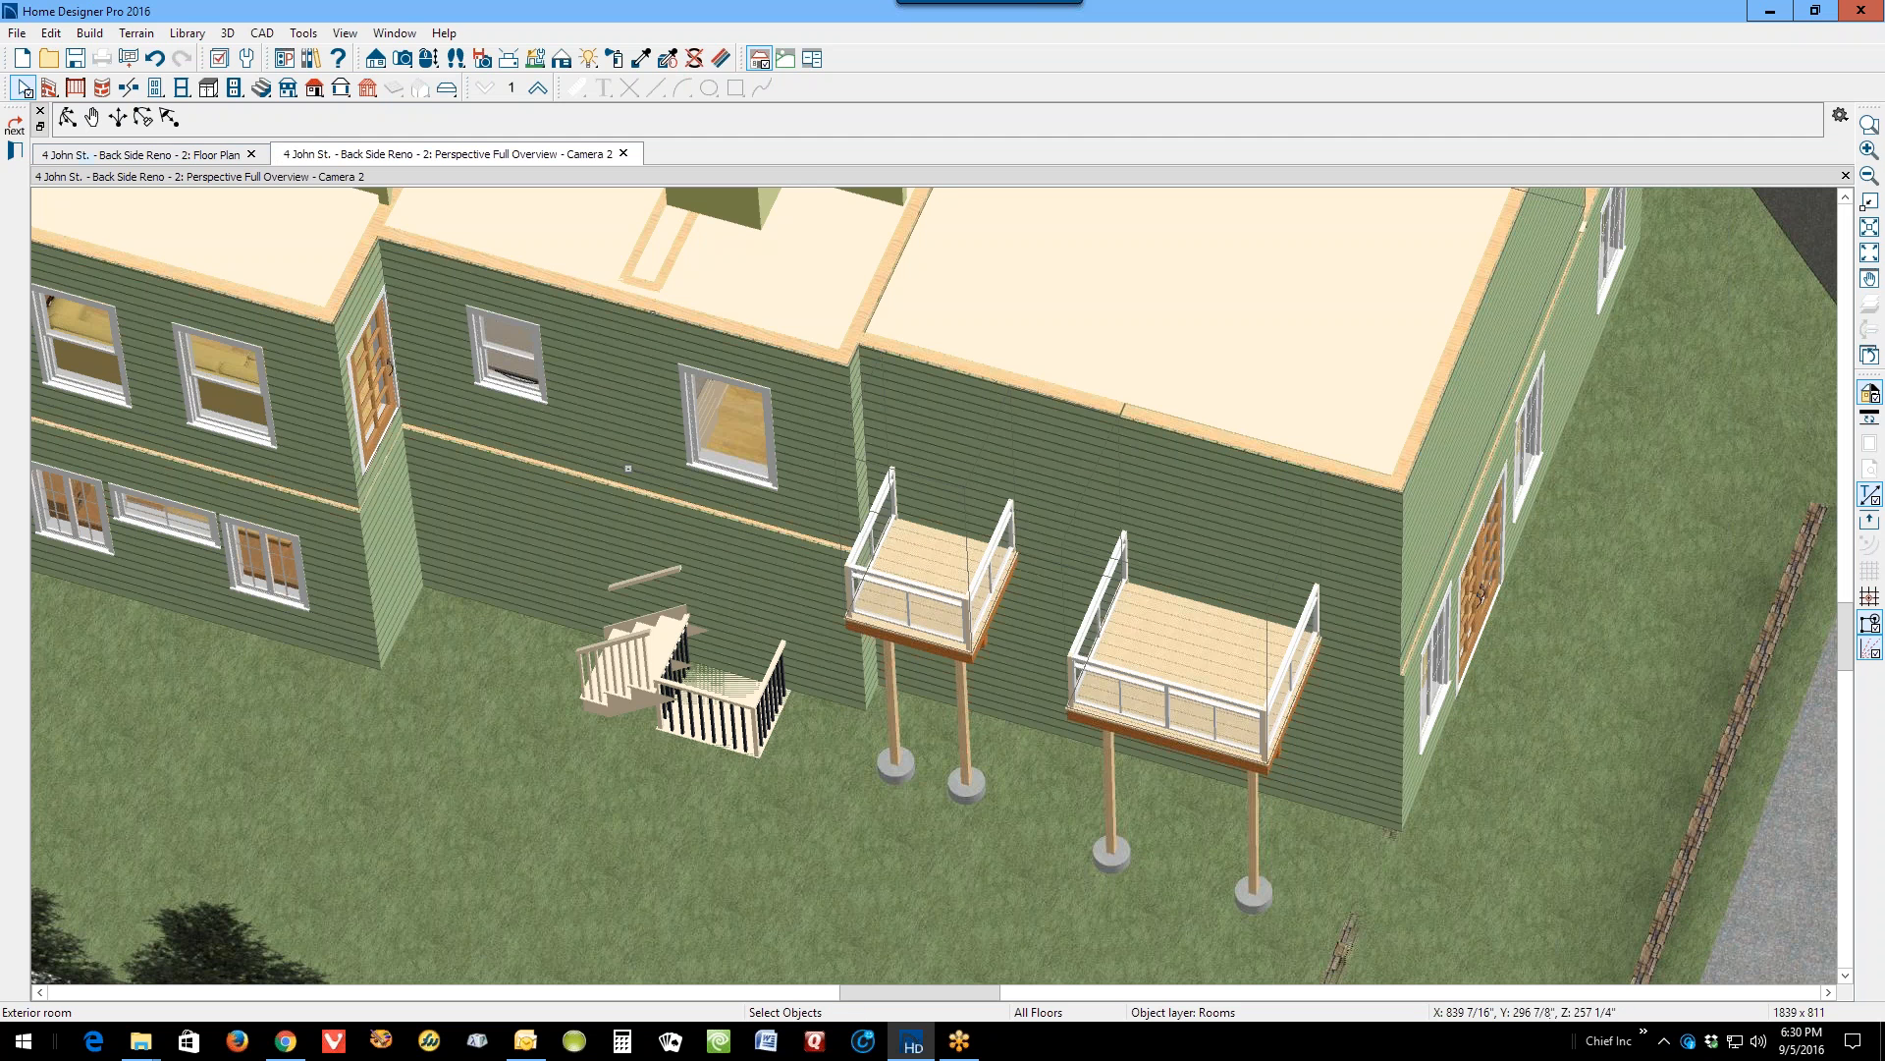
click(421, 374)
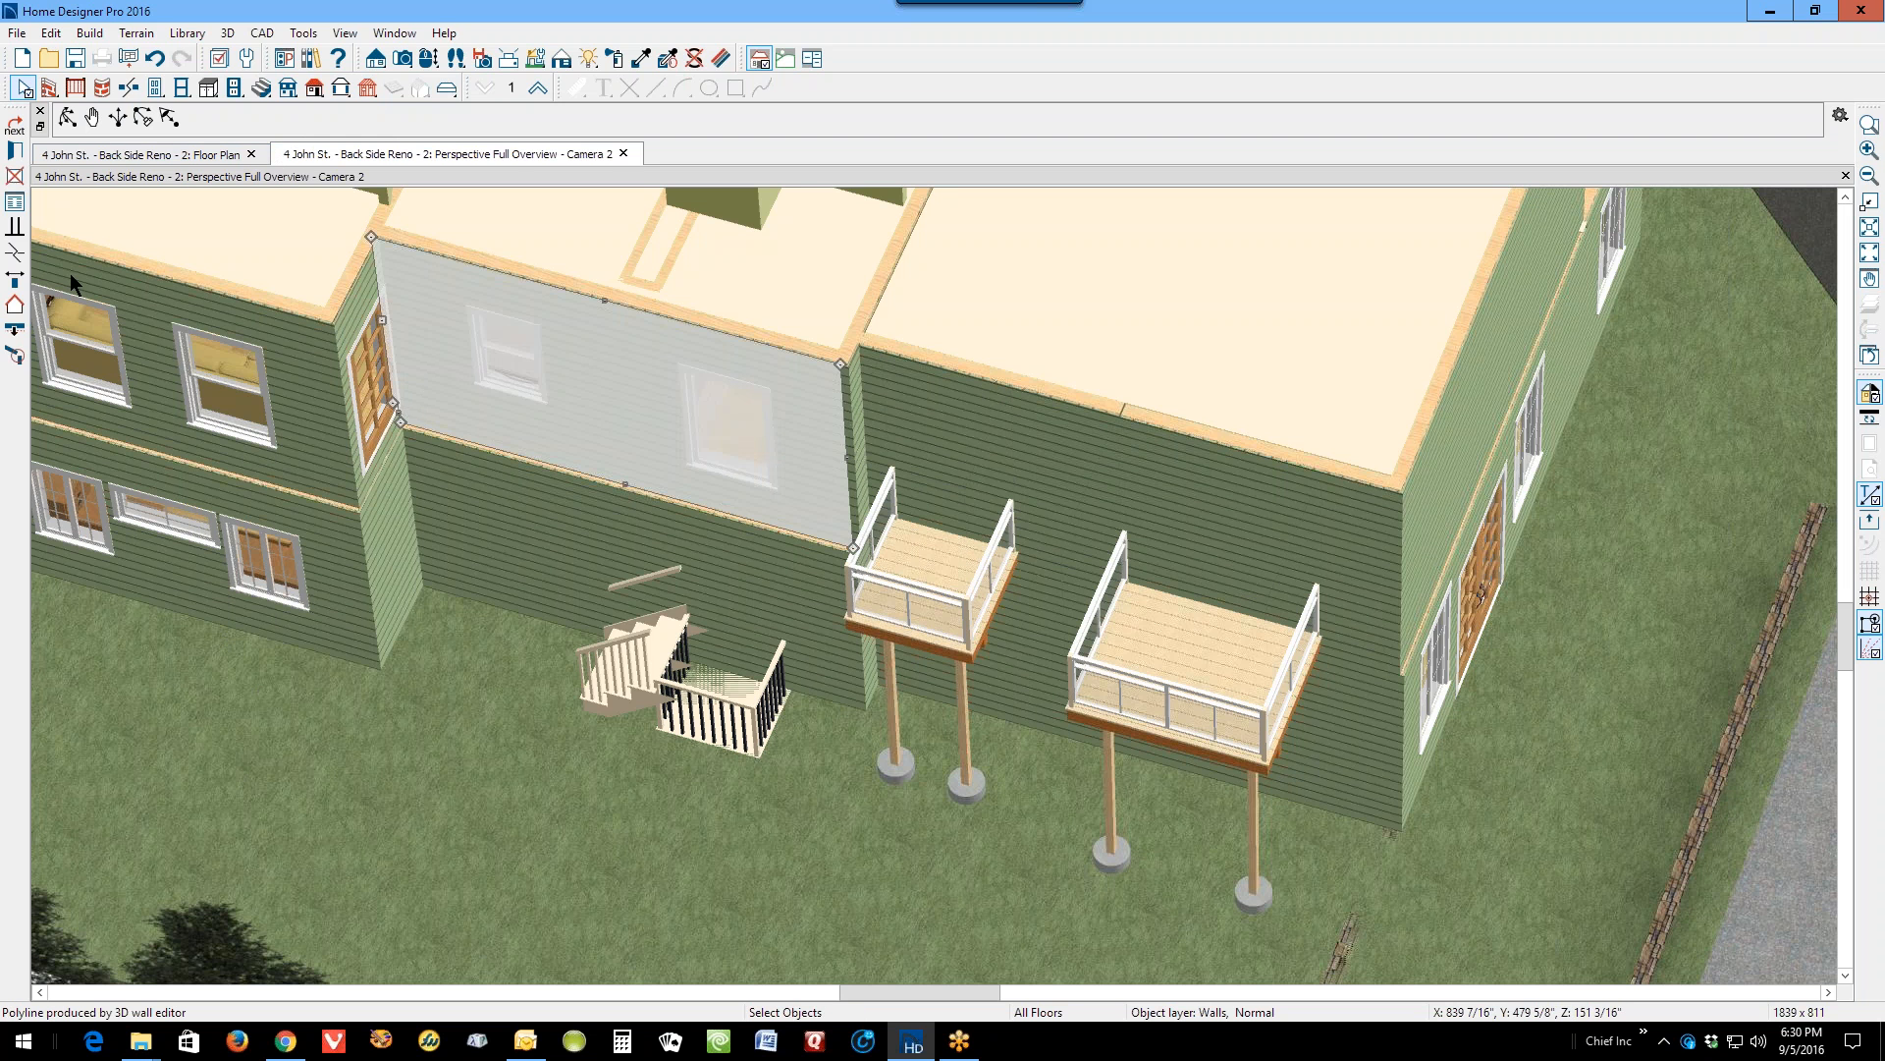
click(17, 331)
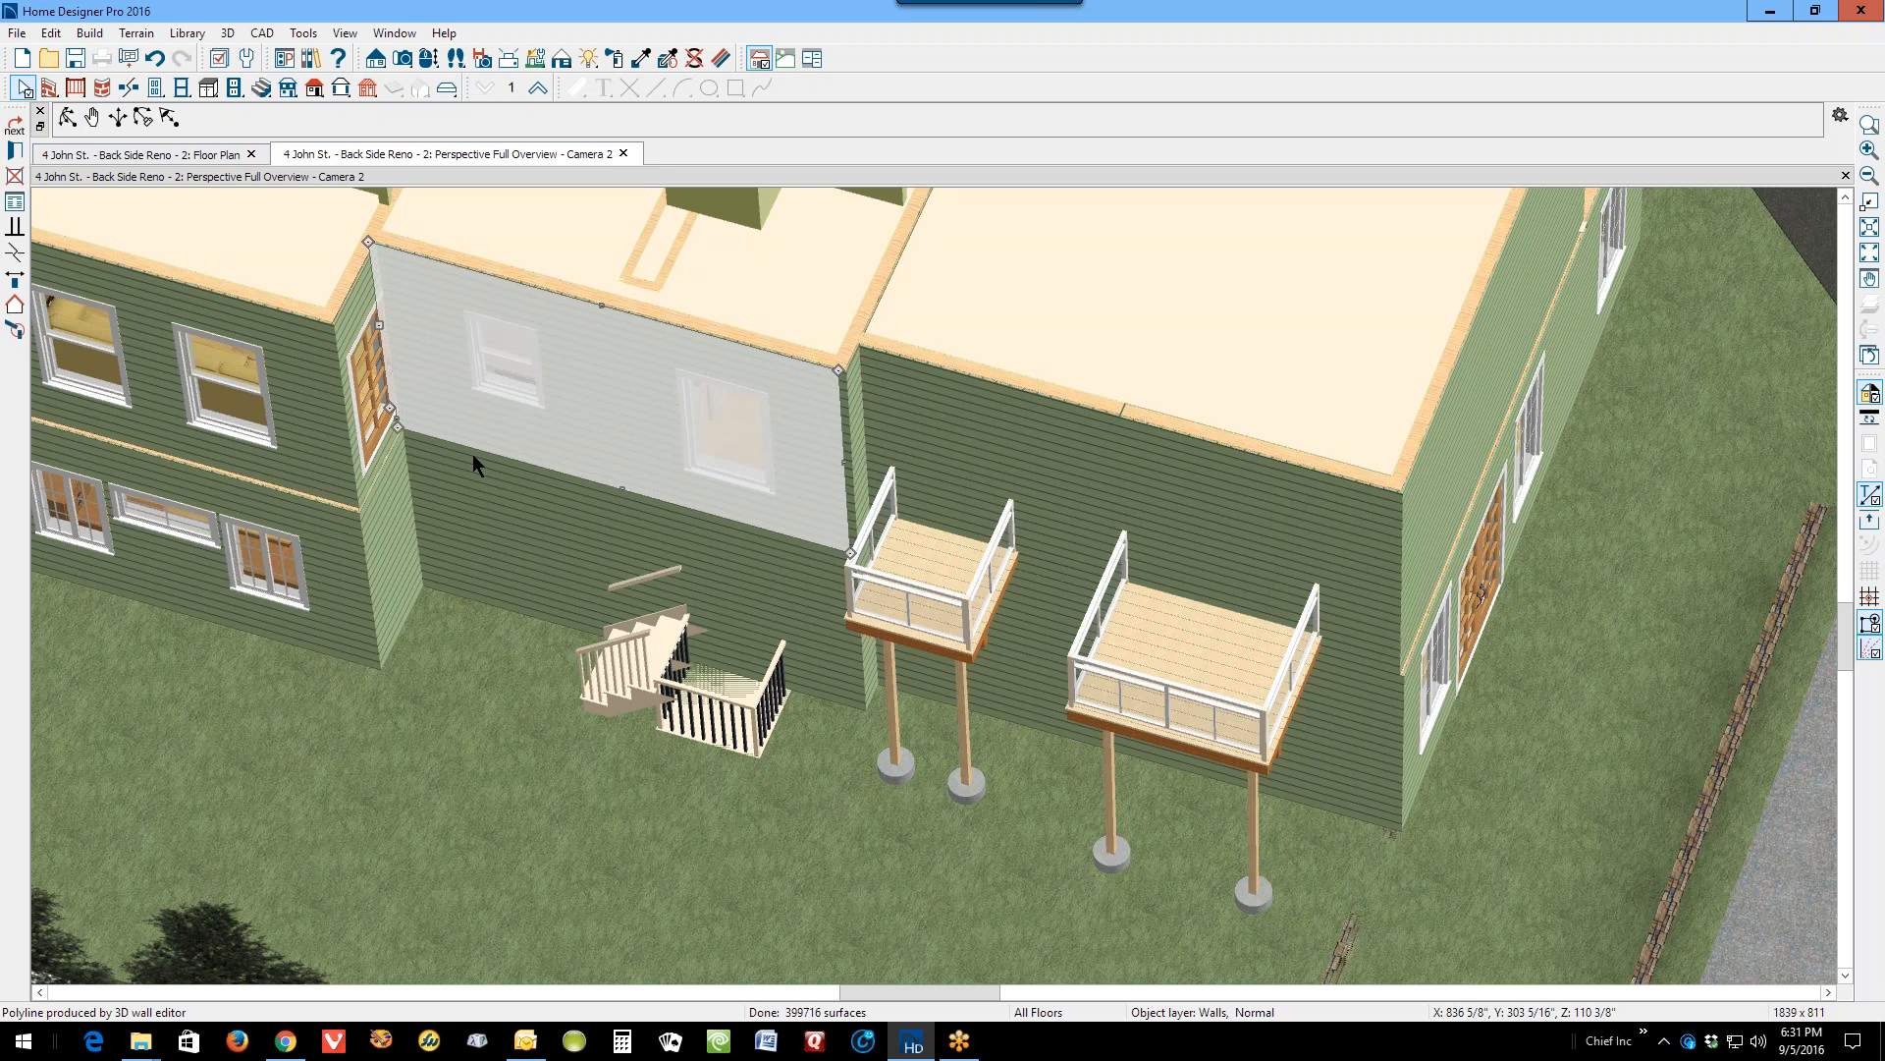
key(Escape)
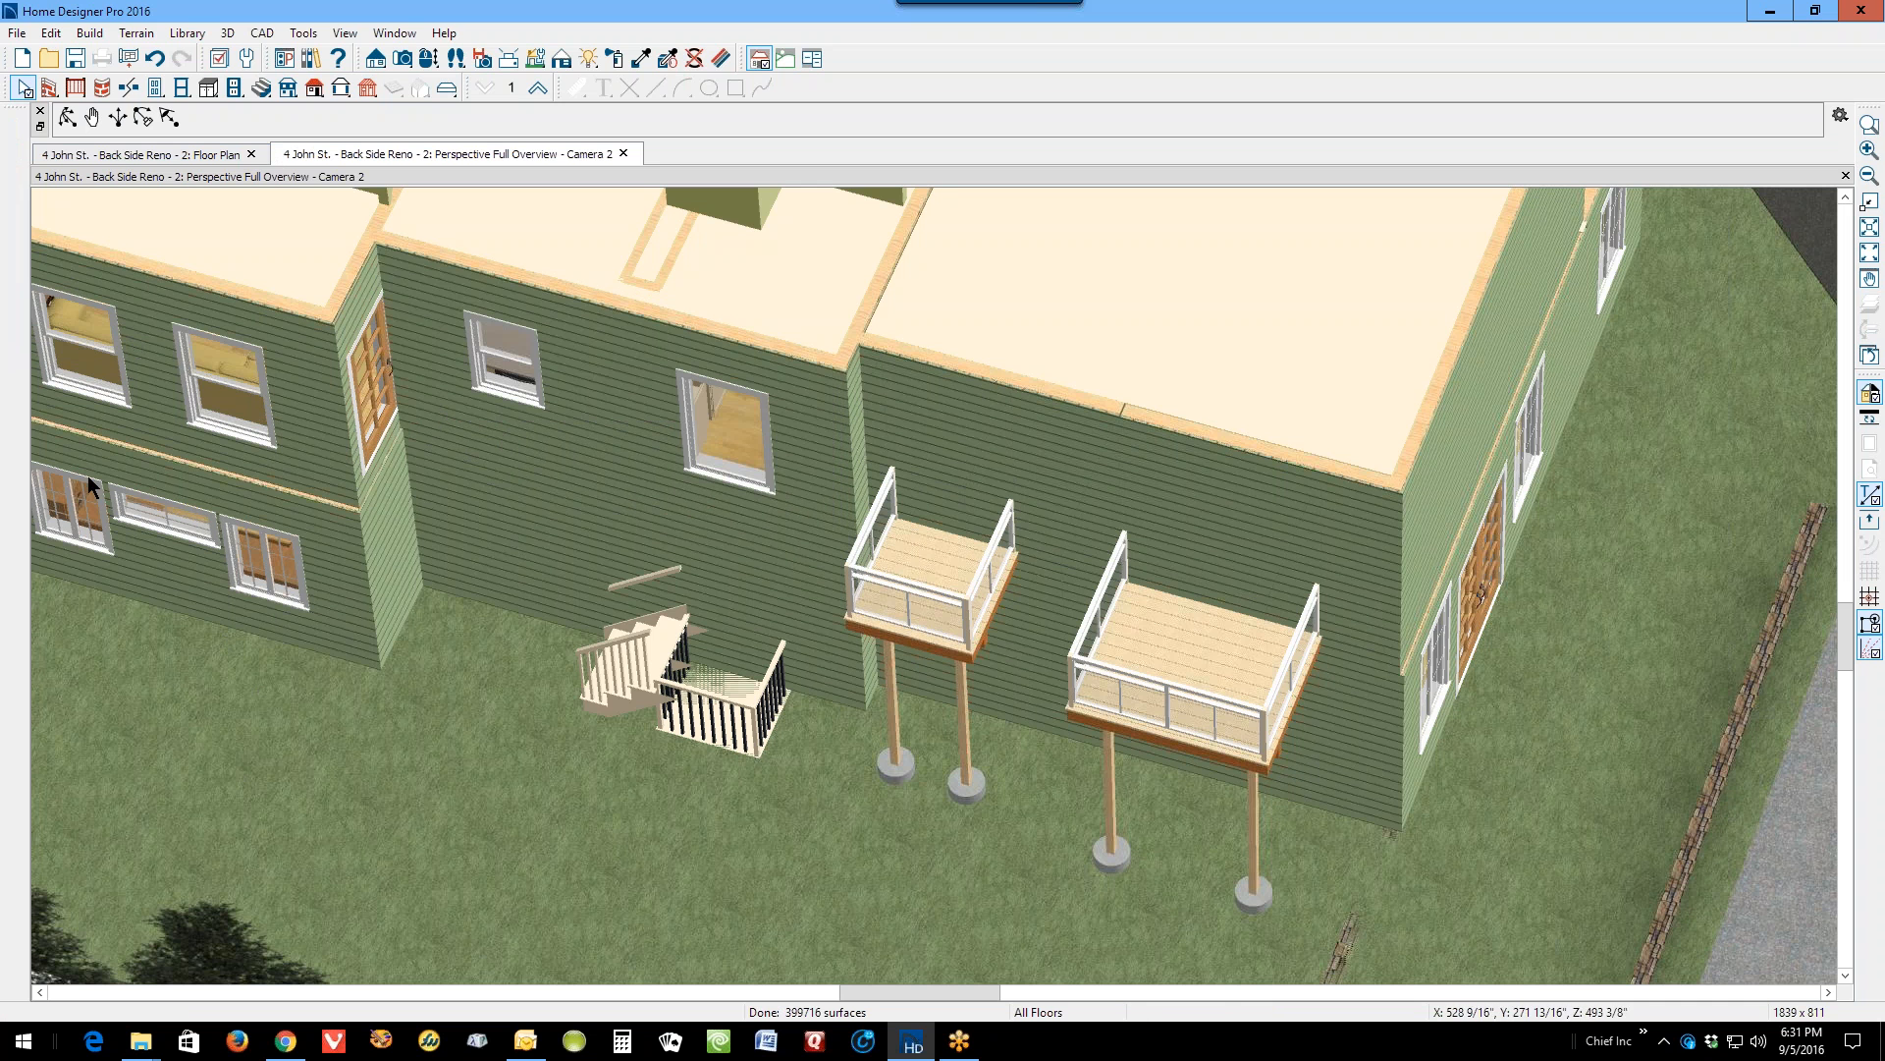
Step: Examine how the neighbouring upper-floor window wall and the adjoining short door wall line up with the walls below
click(302, 436)
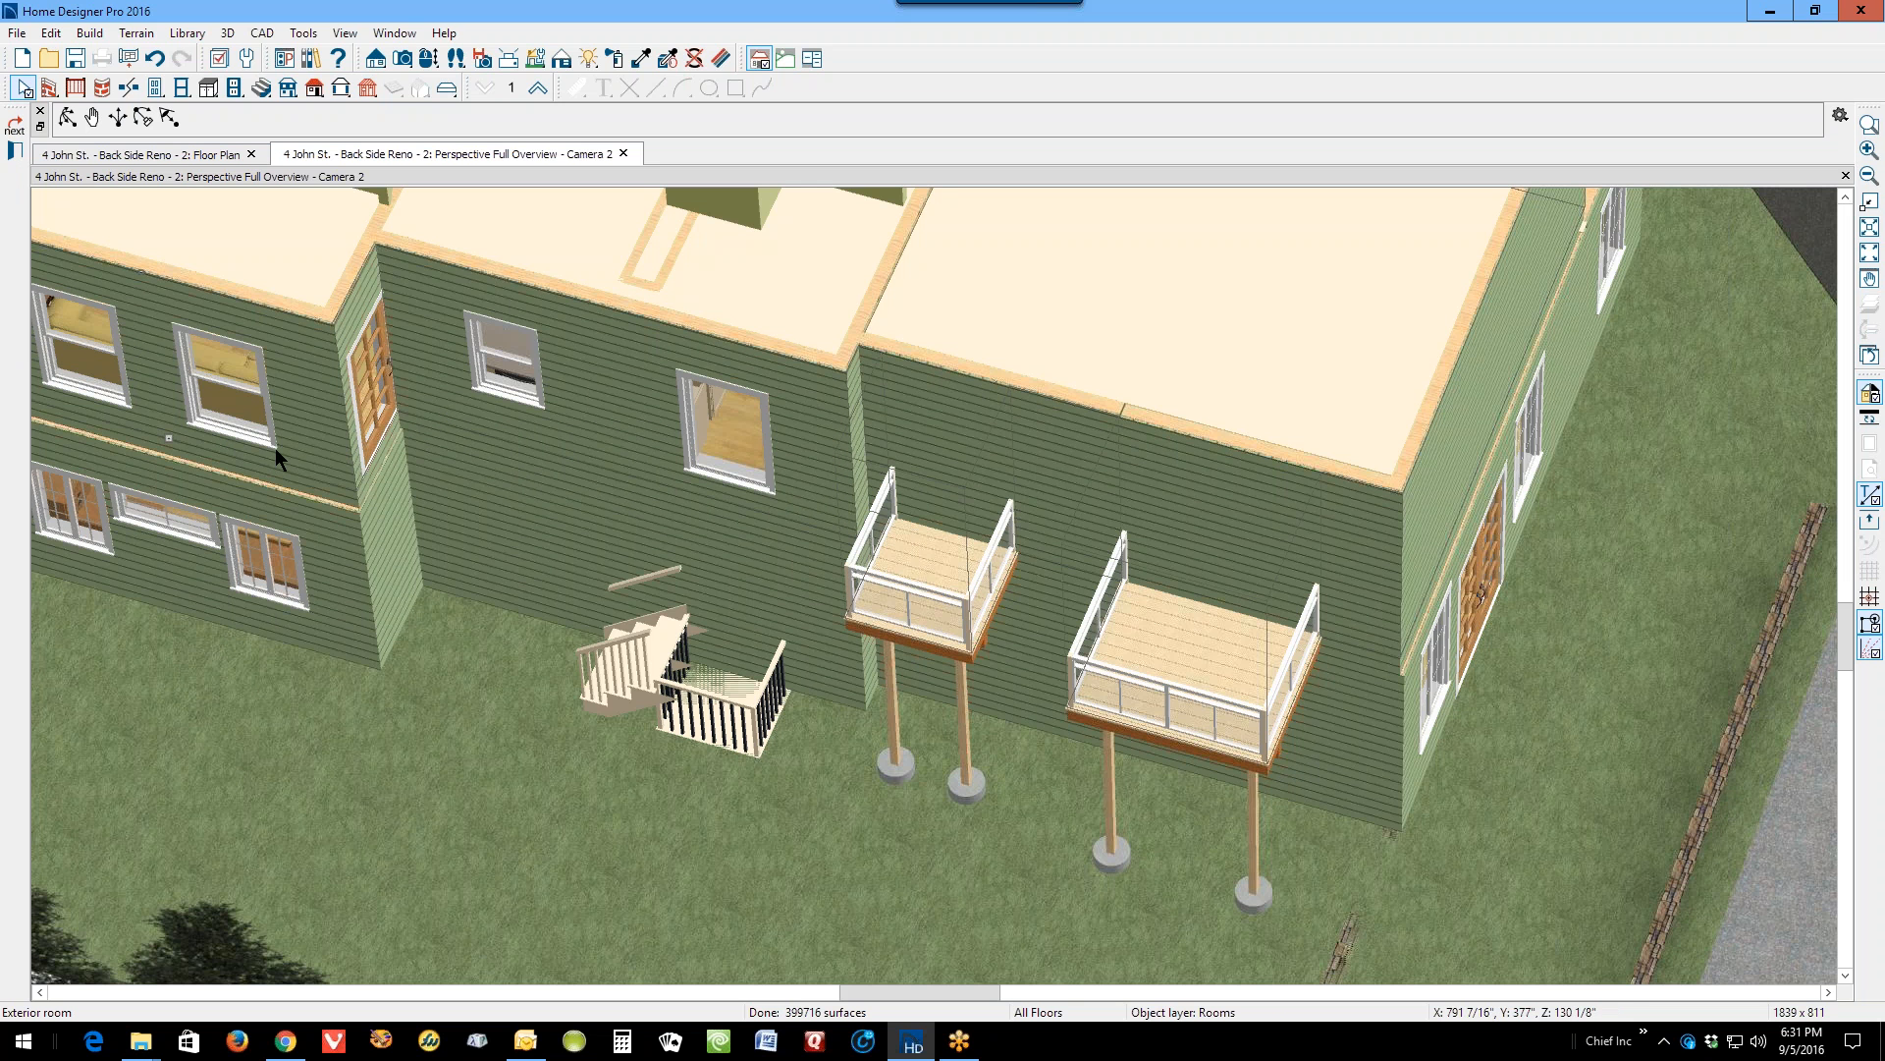
click(37, 267)
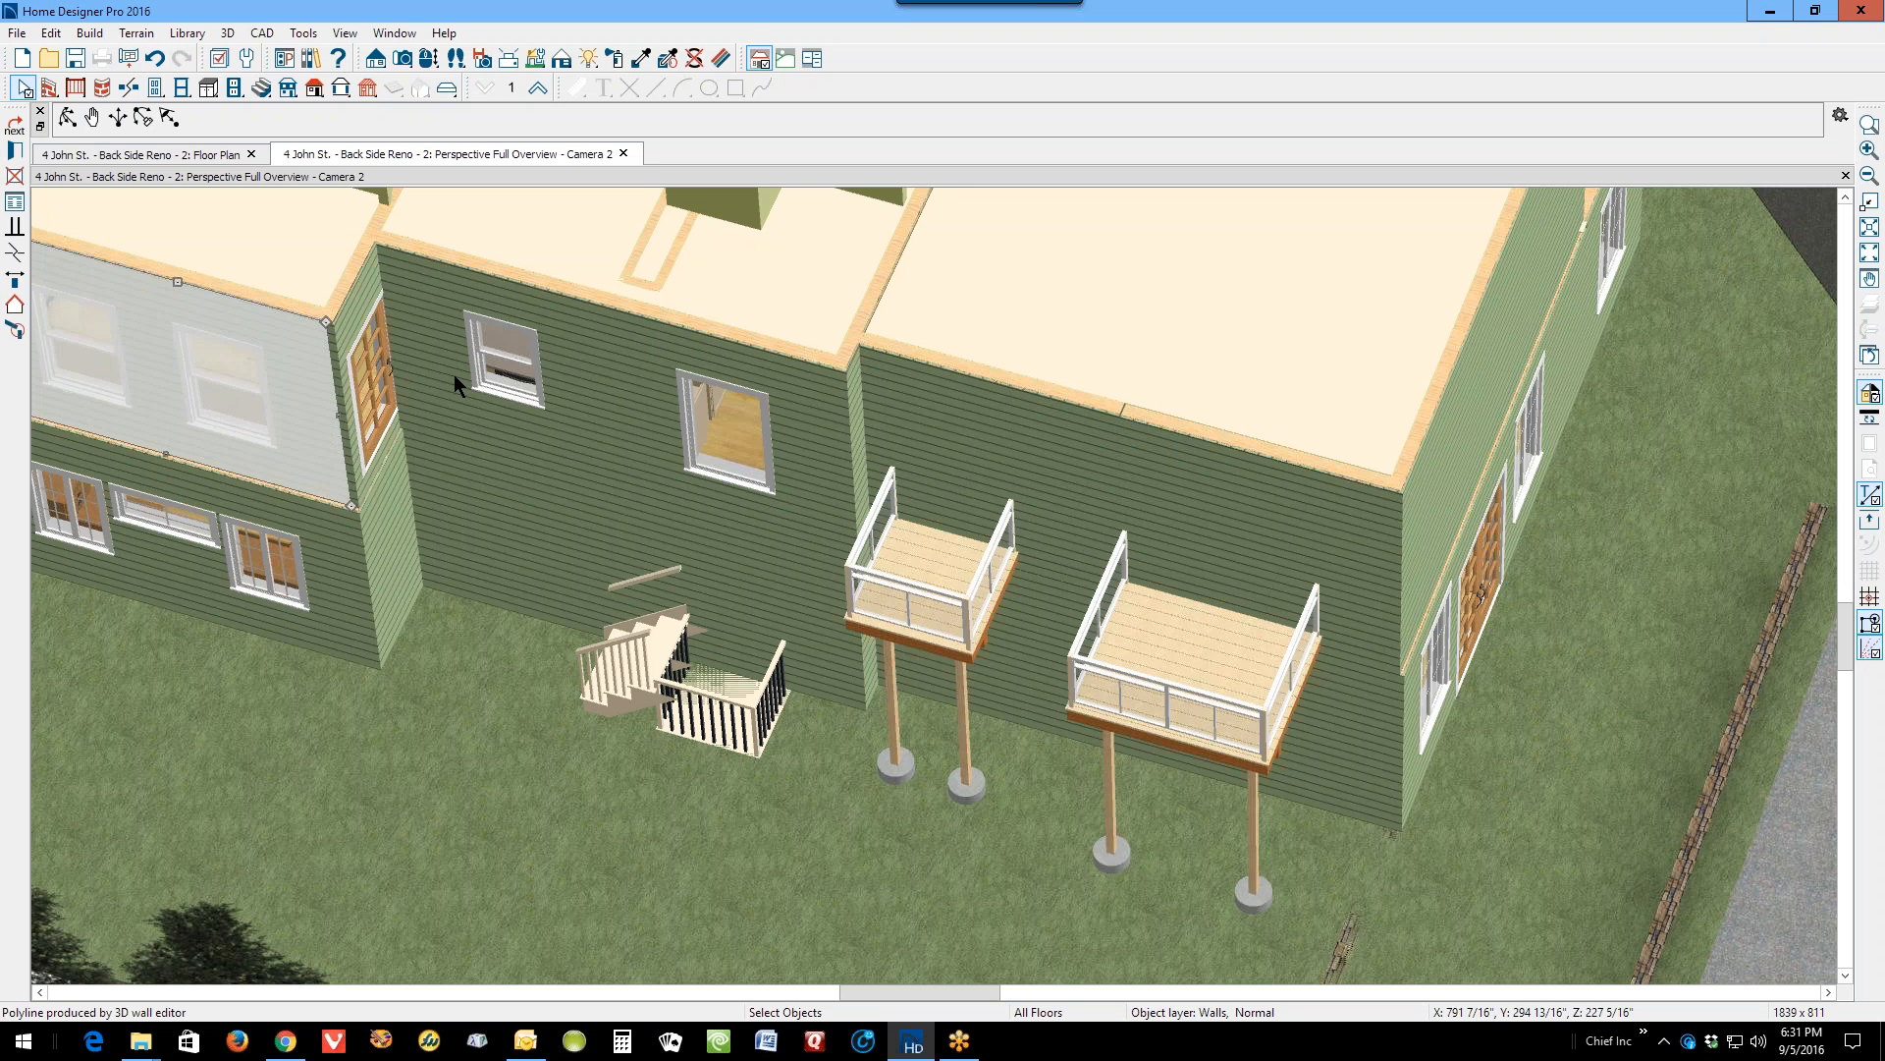
key(Escape)
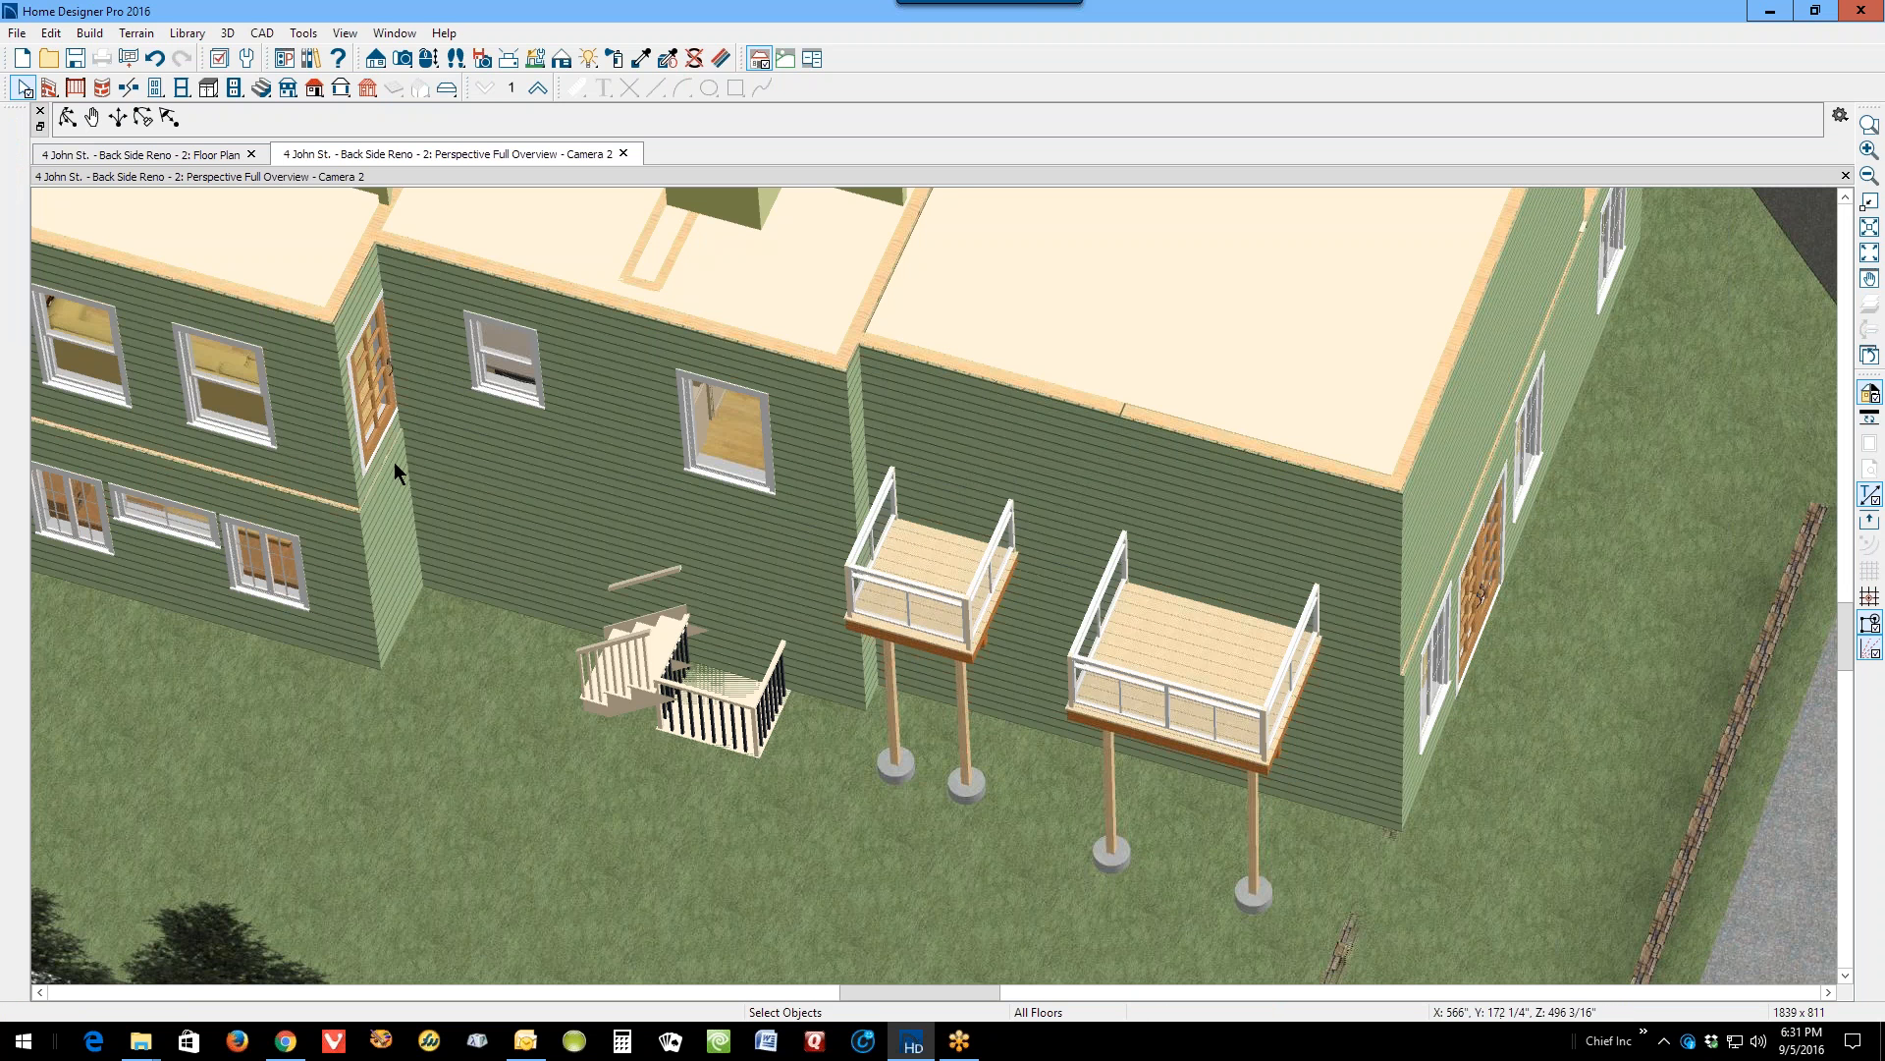
click(349, 333)
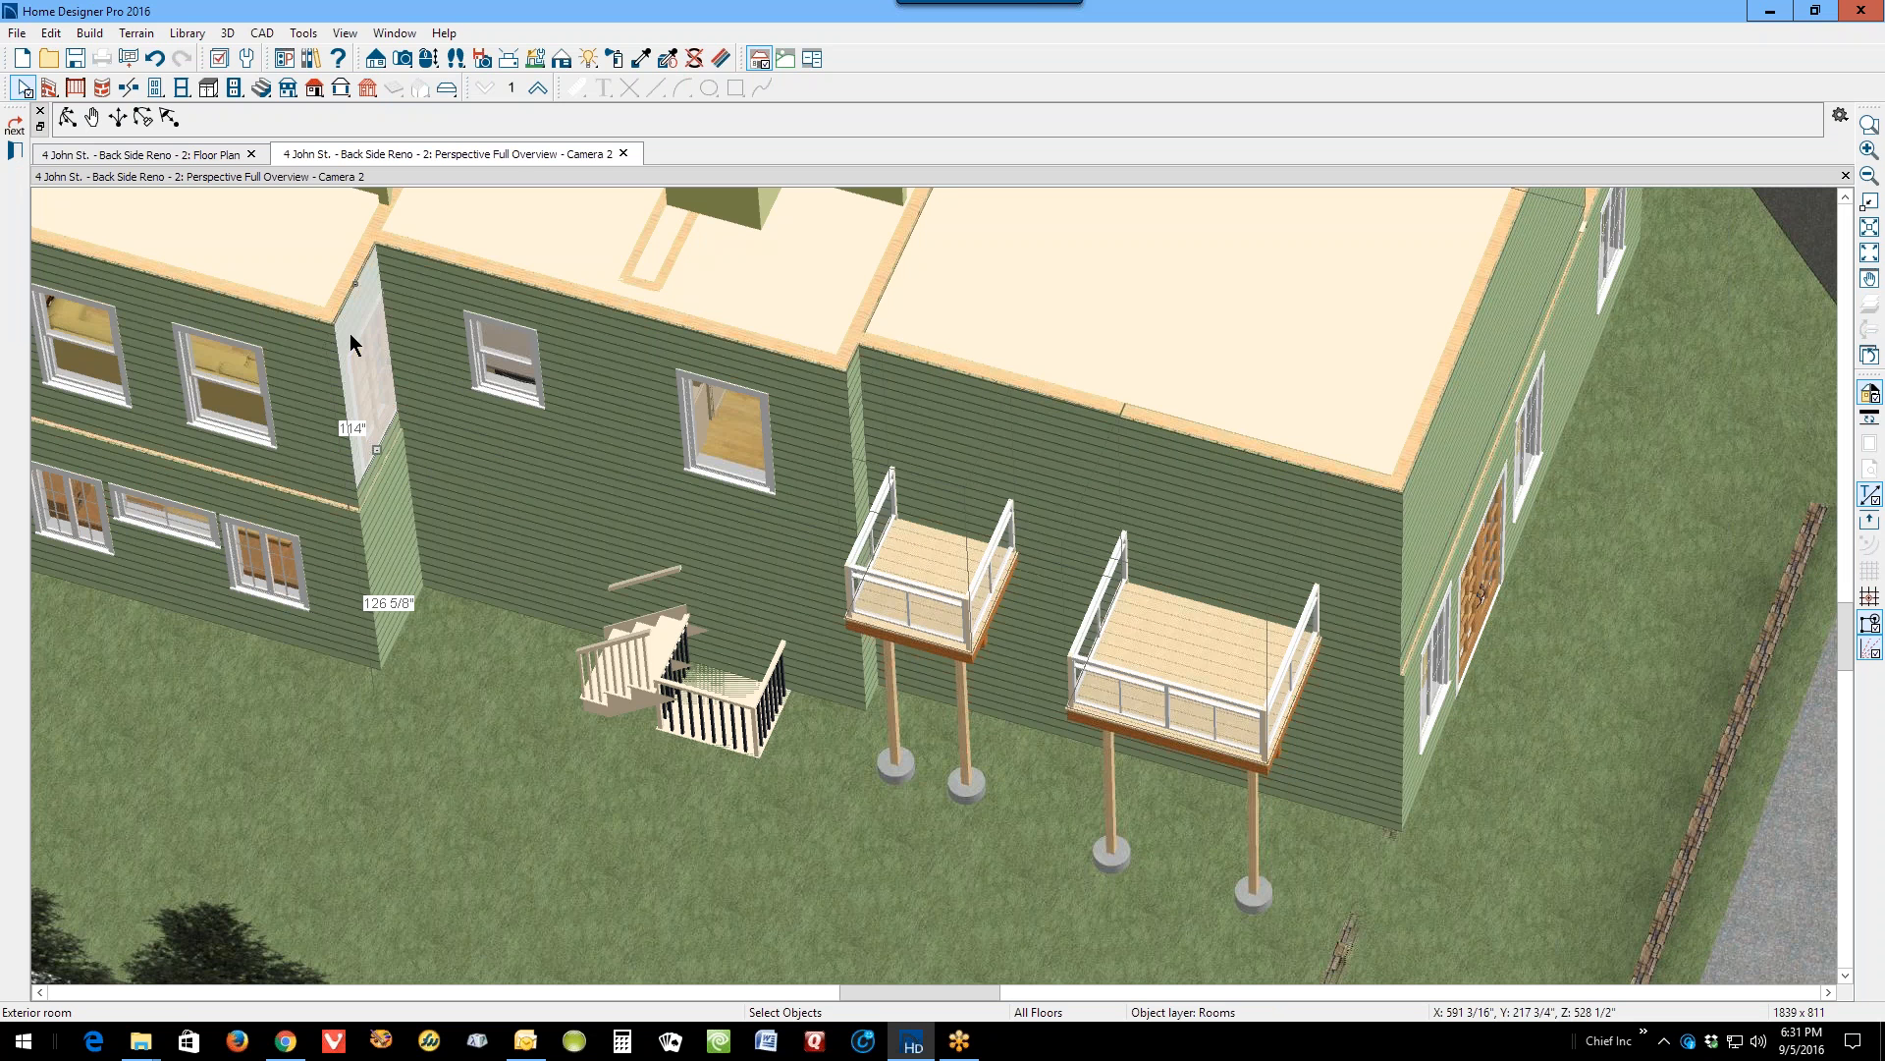
click(15, 125)
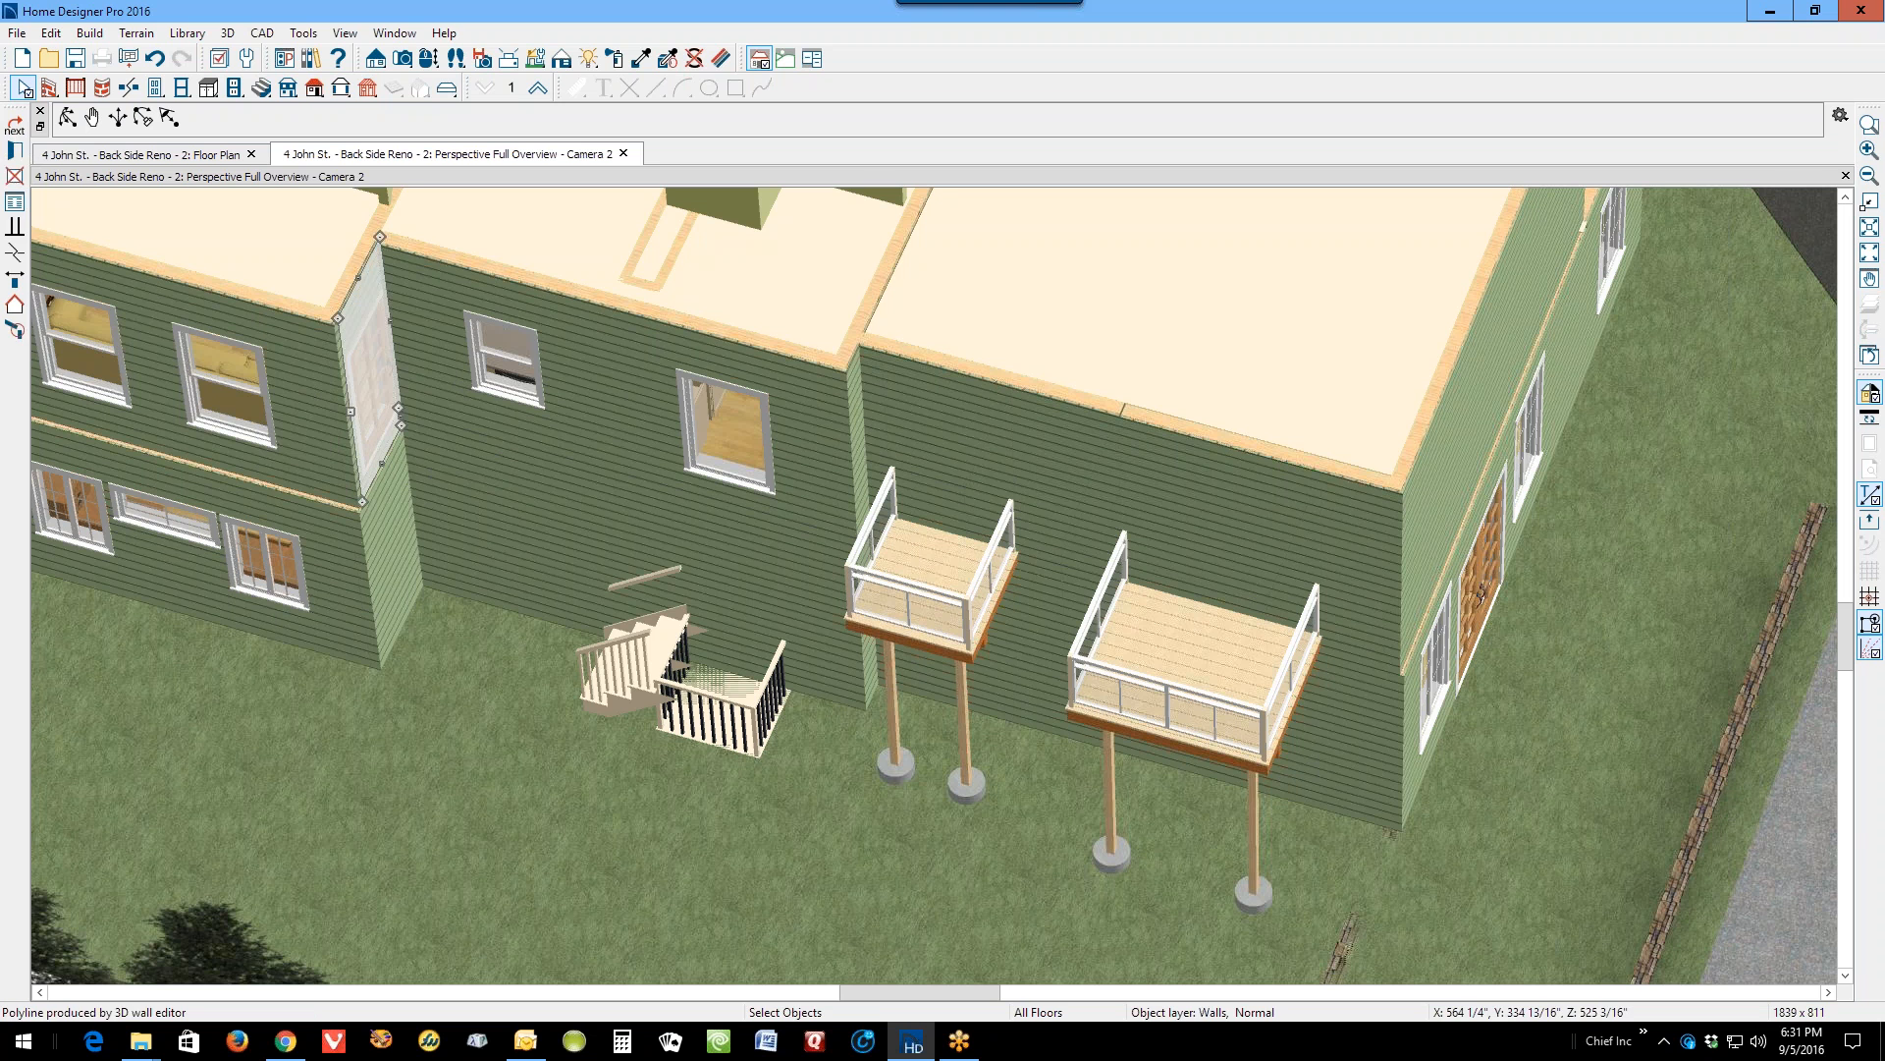
key(Escape)
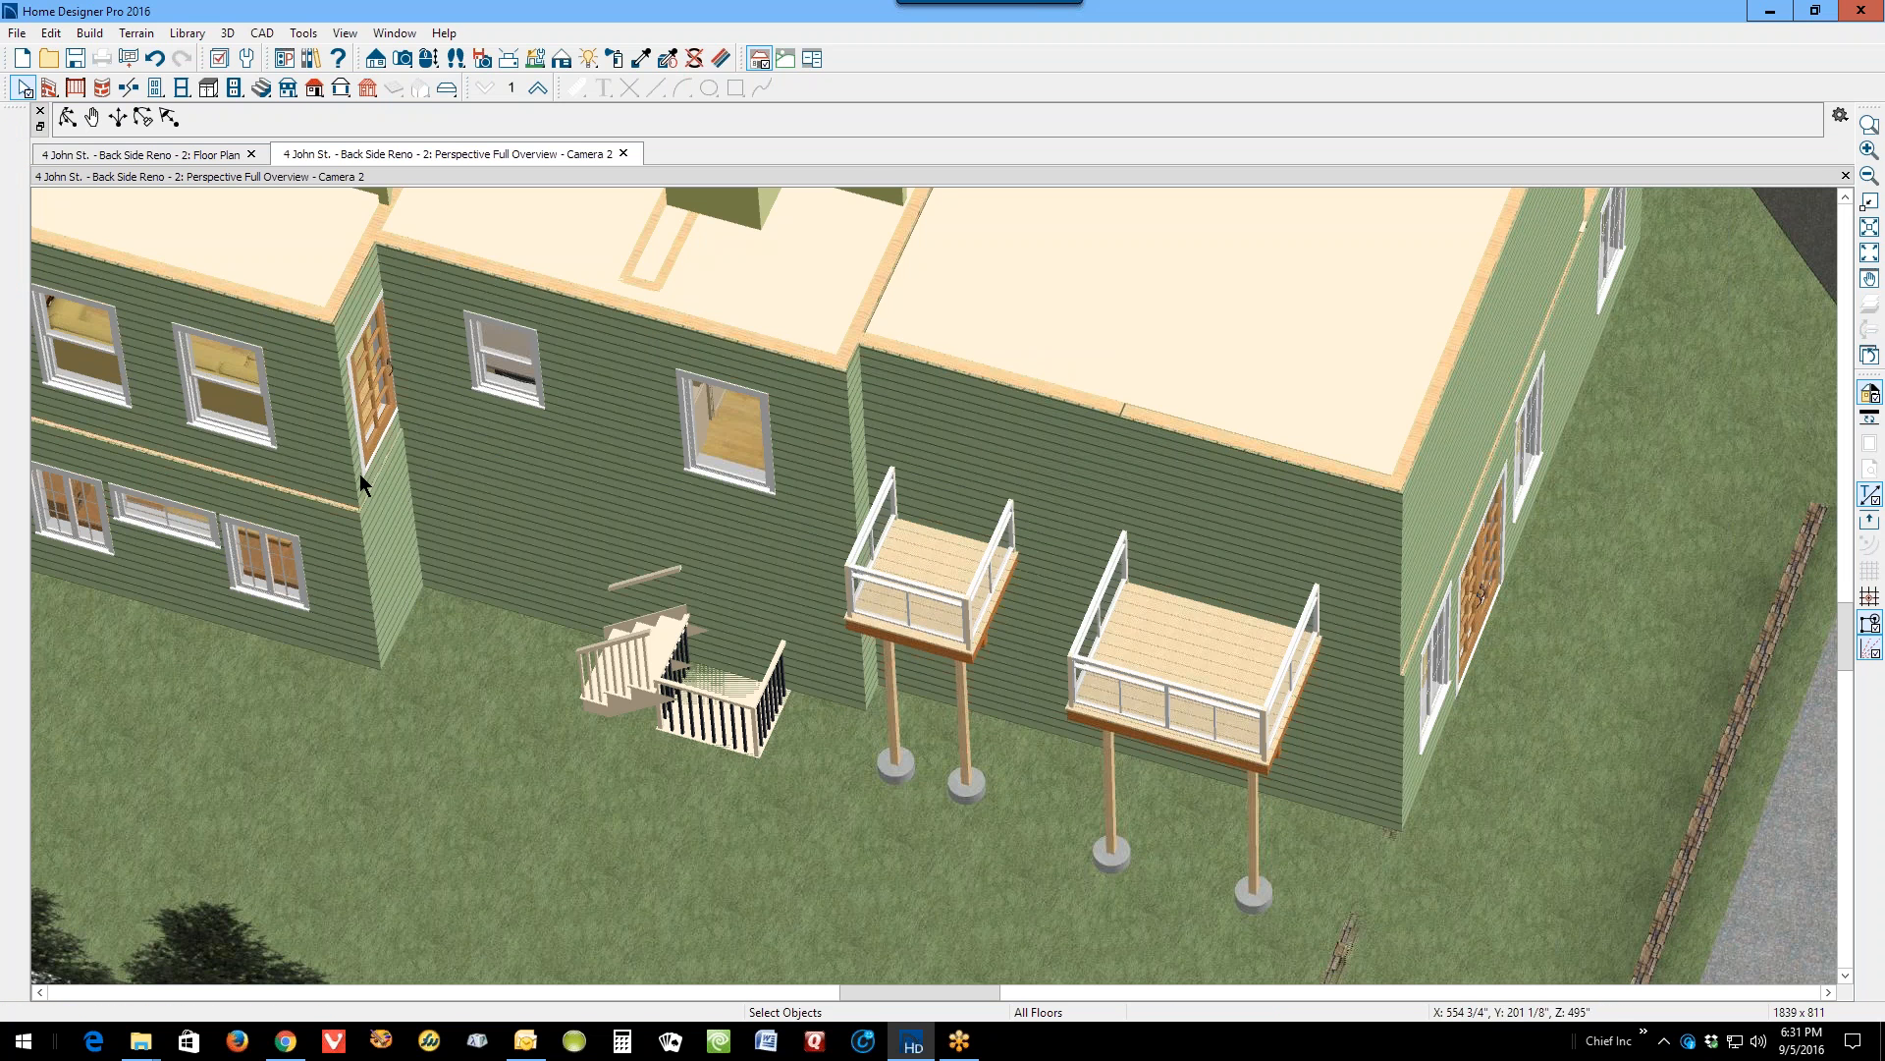
scroll(366, 476, up, 5)
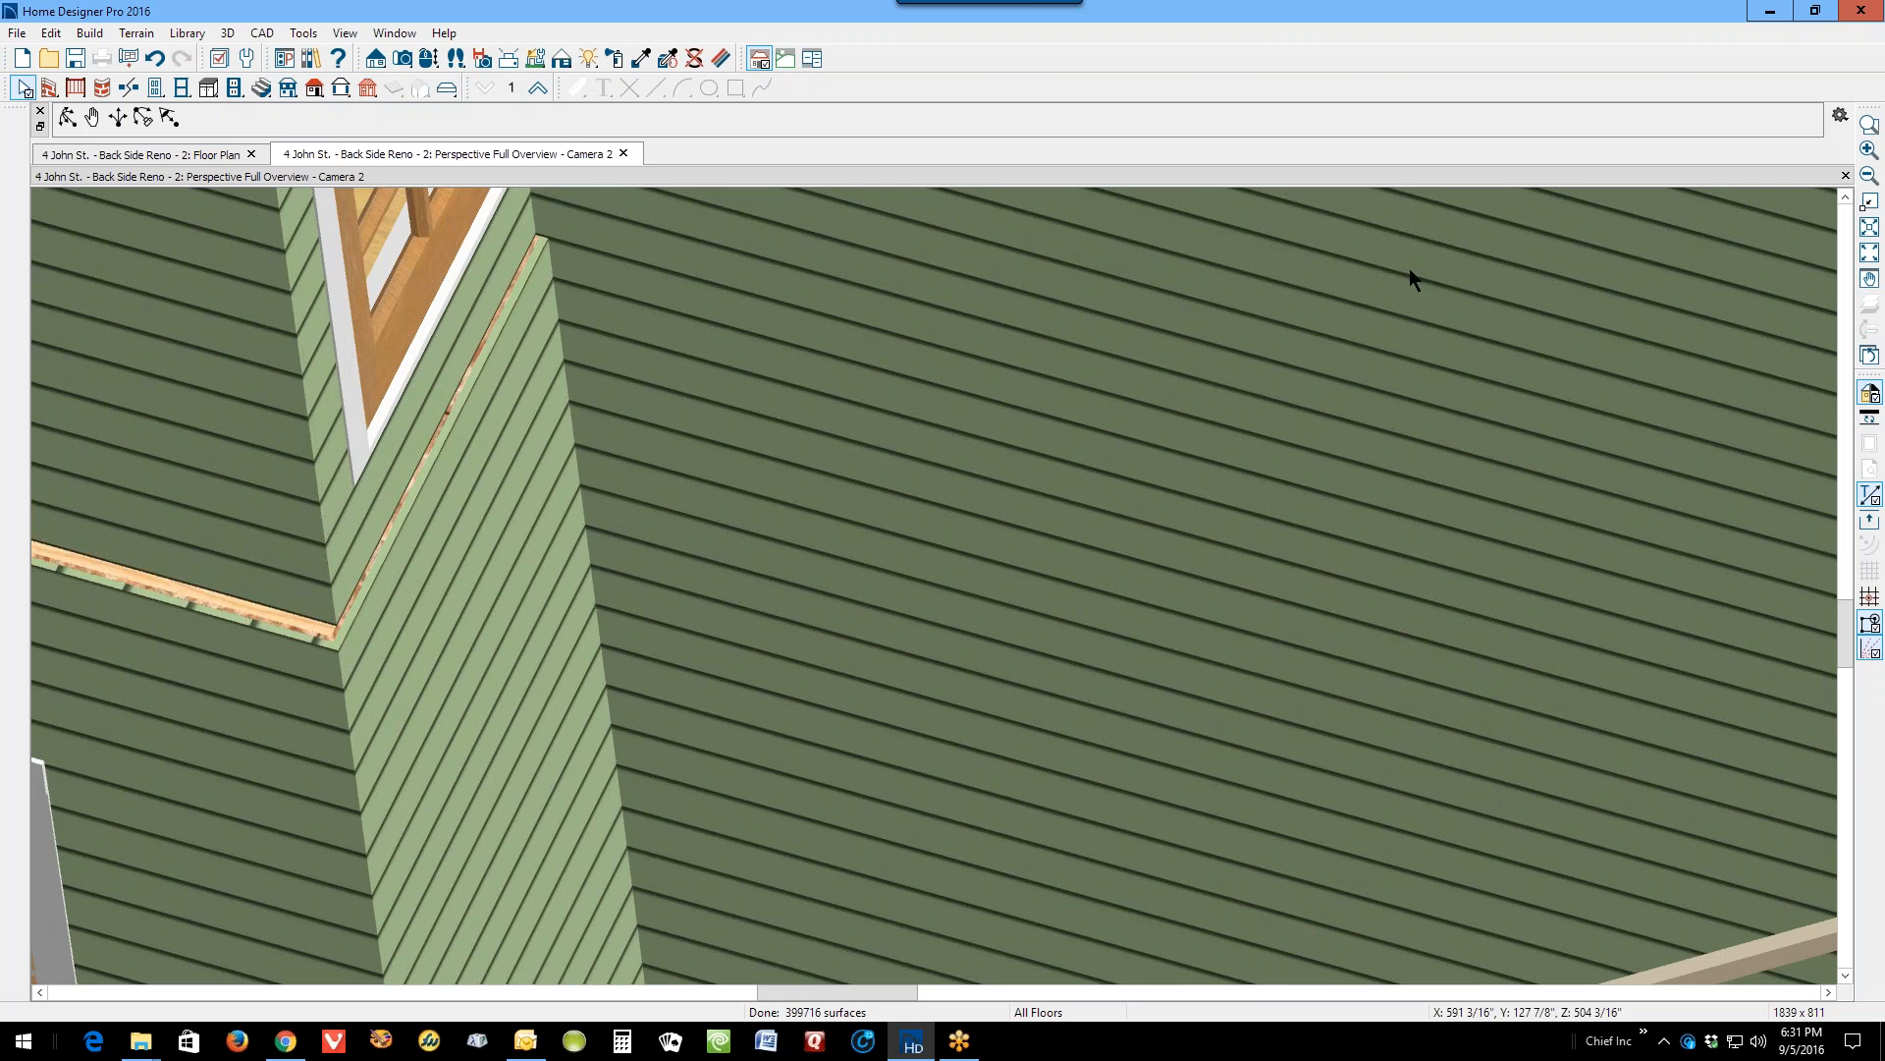
Step: Switch to the second-floor plan and turn on the reference display to compare the wall corner beside the smaller deck
key(ctrl+Tab)
scroll(1462, 268, up, 1)
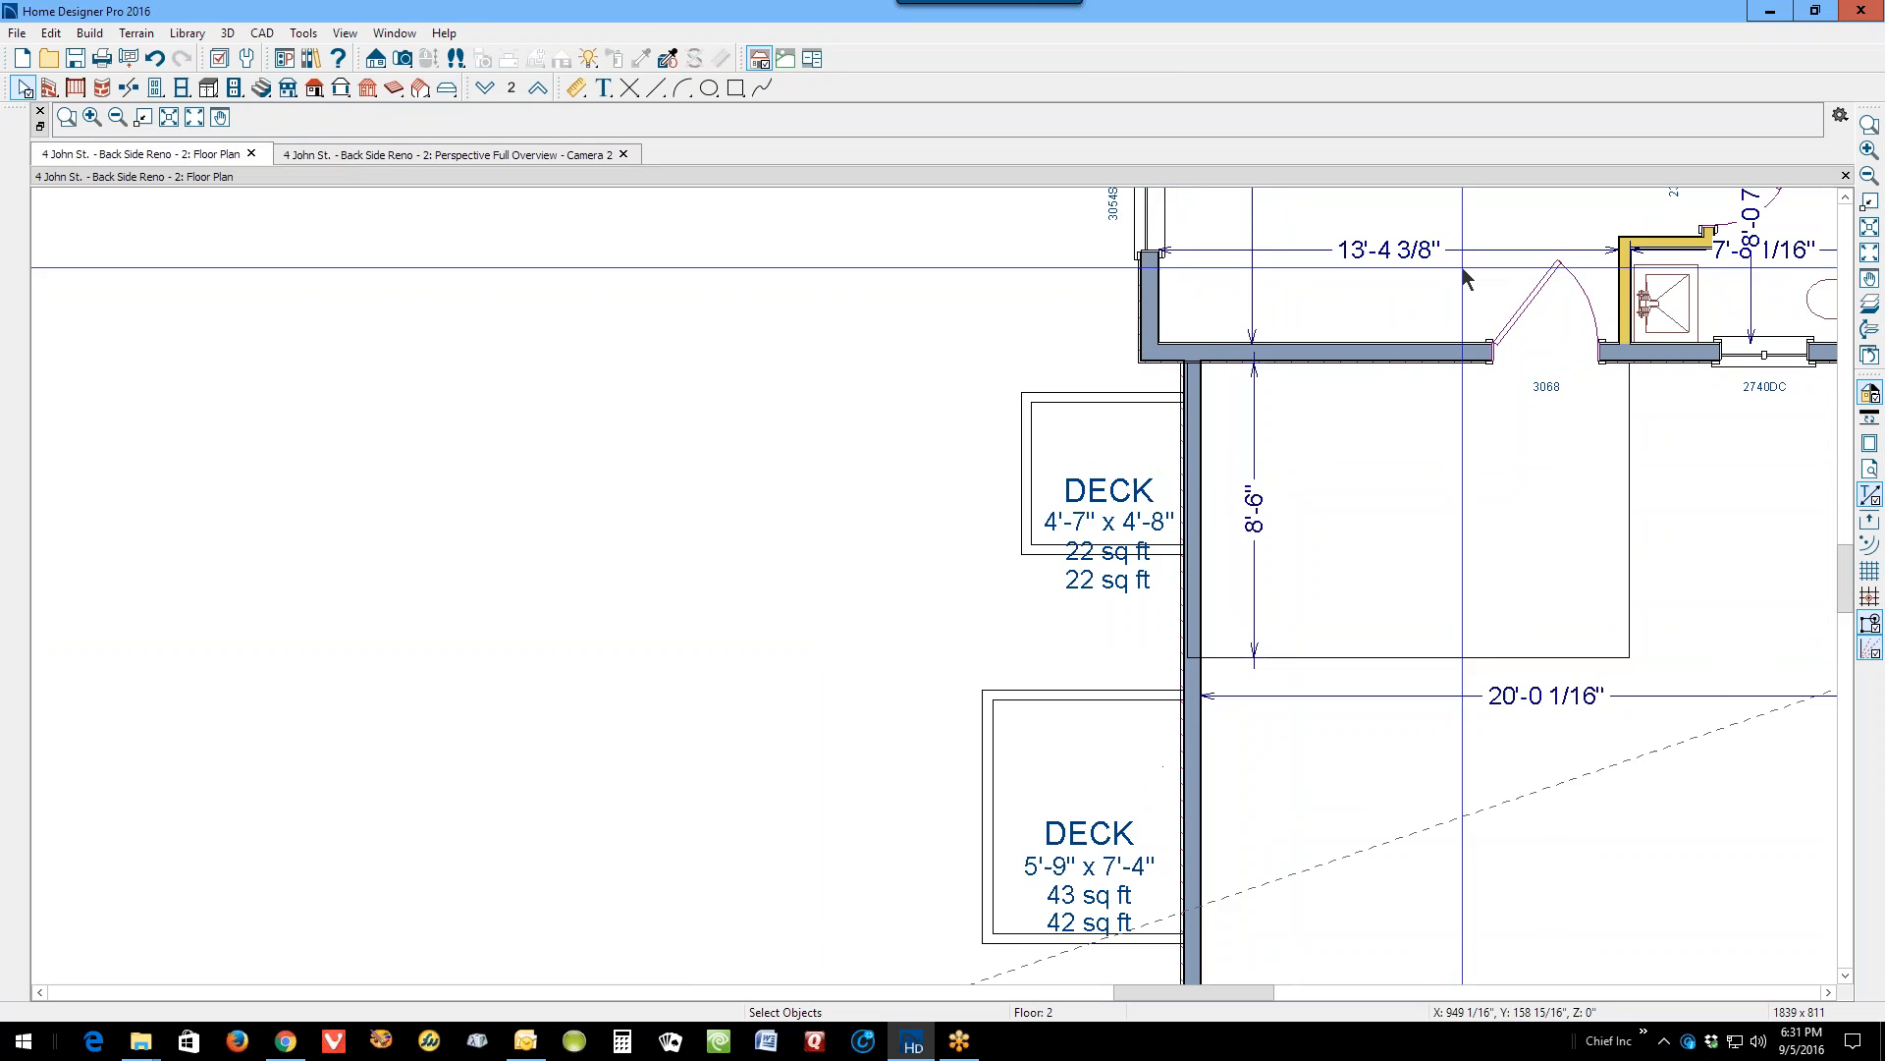
scroll(1461, 263, down, 3)
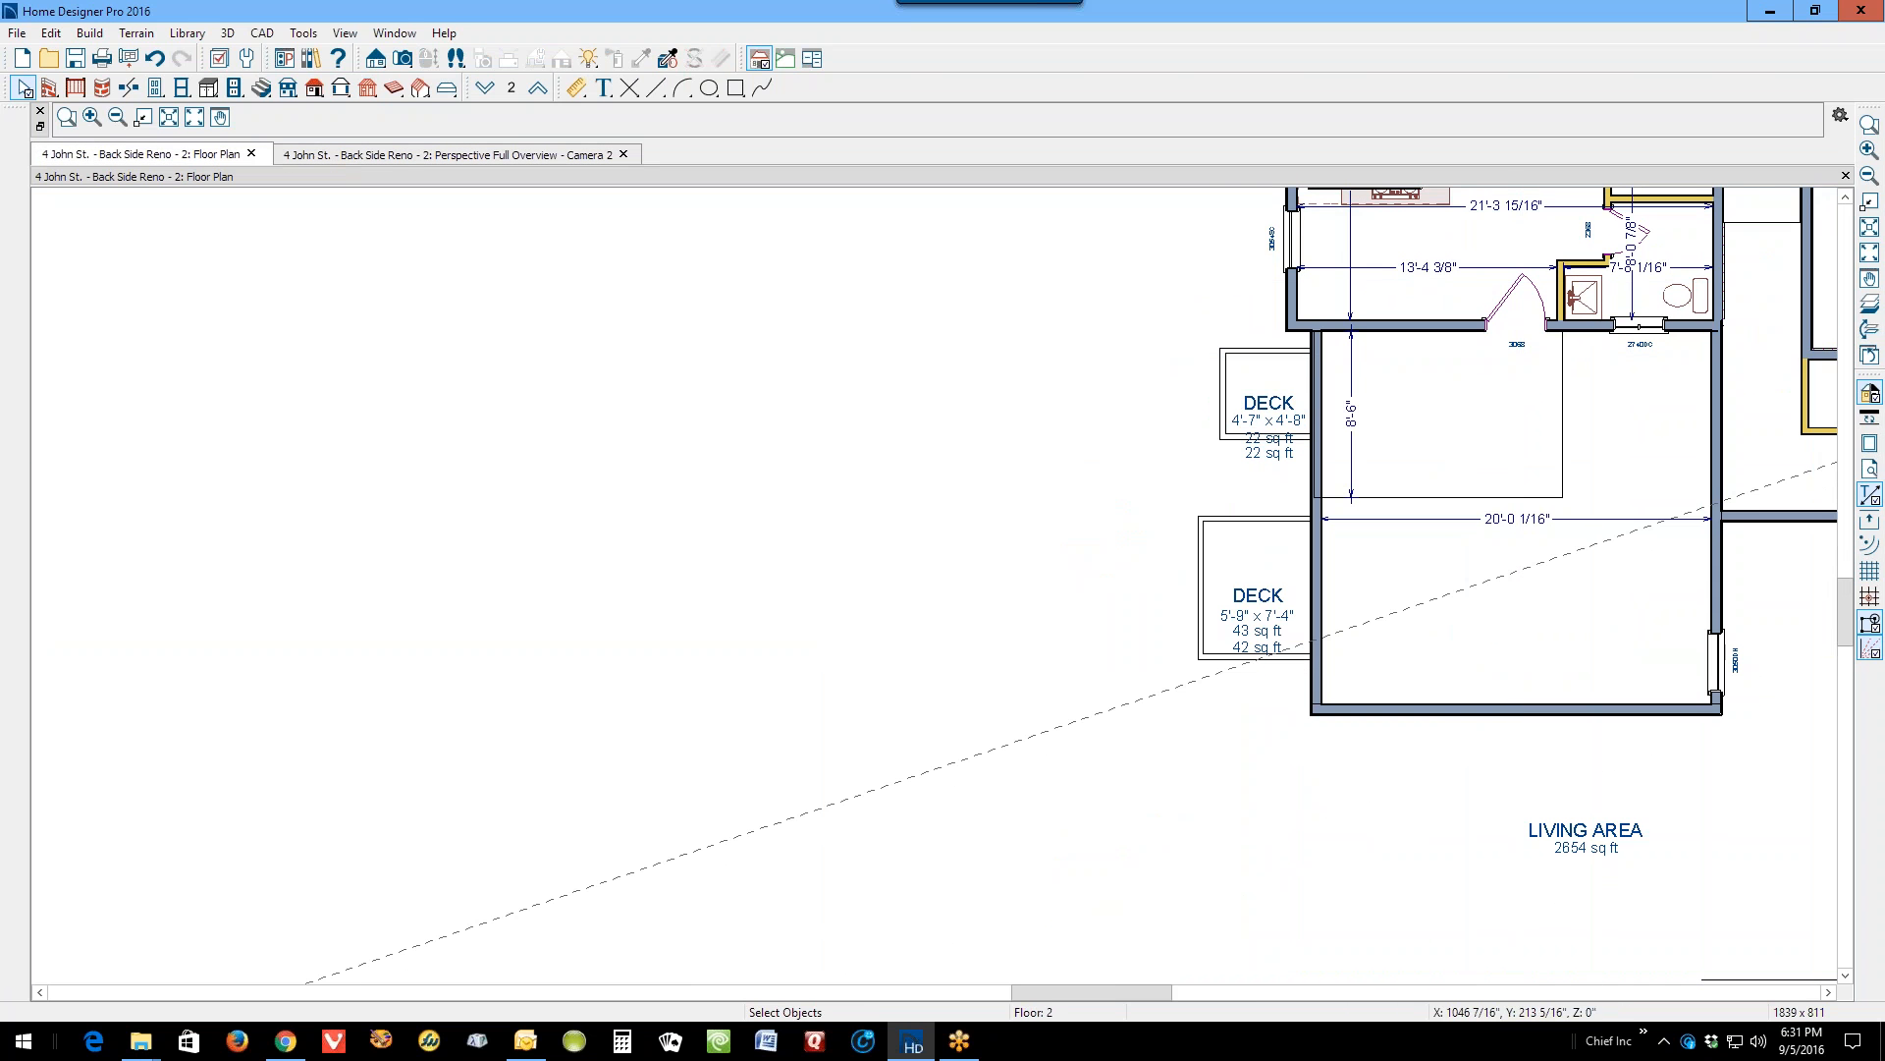
click(1846, 197)
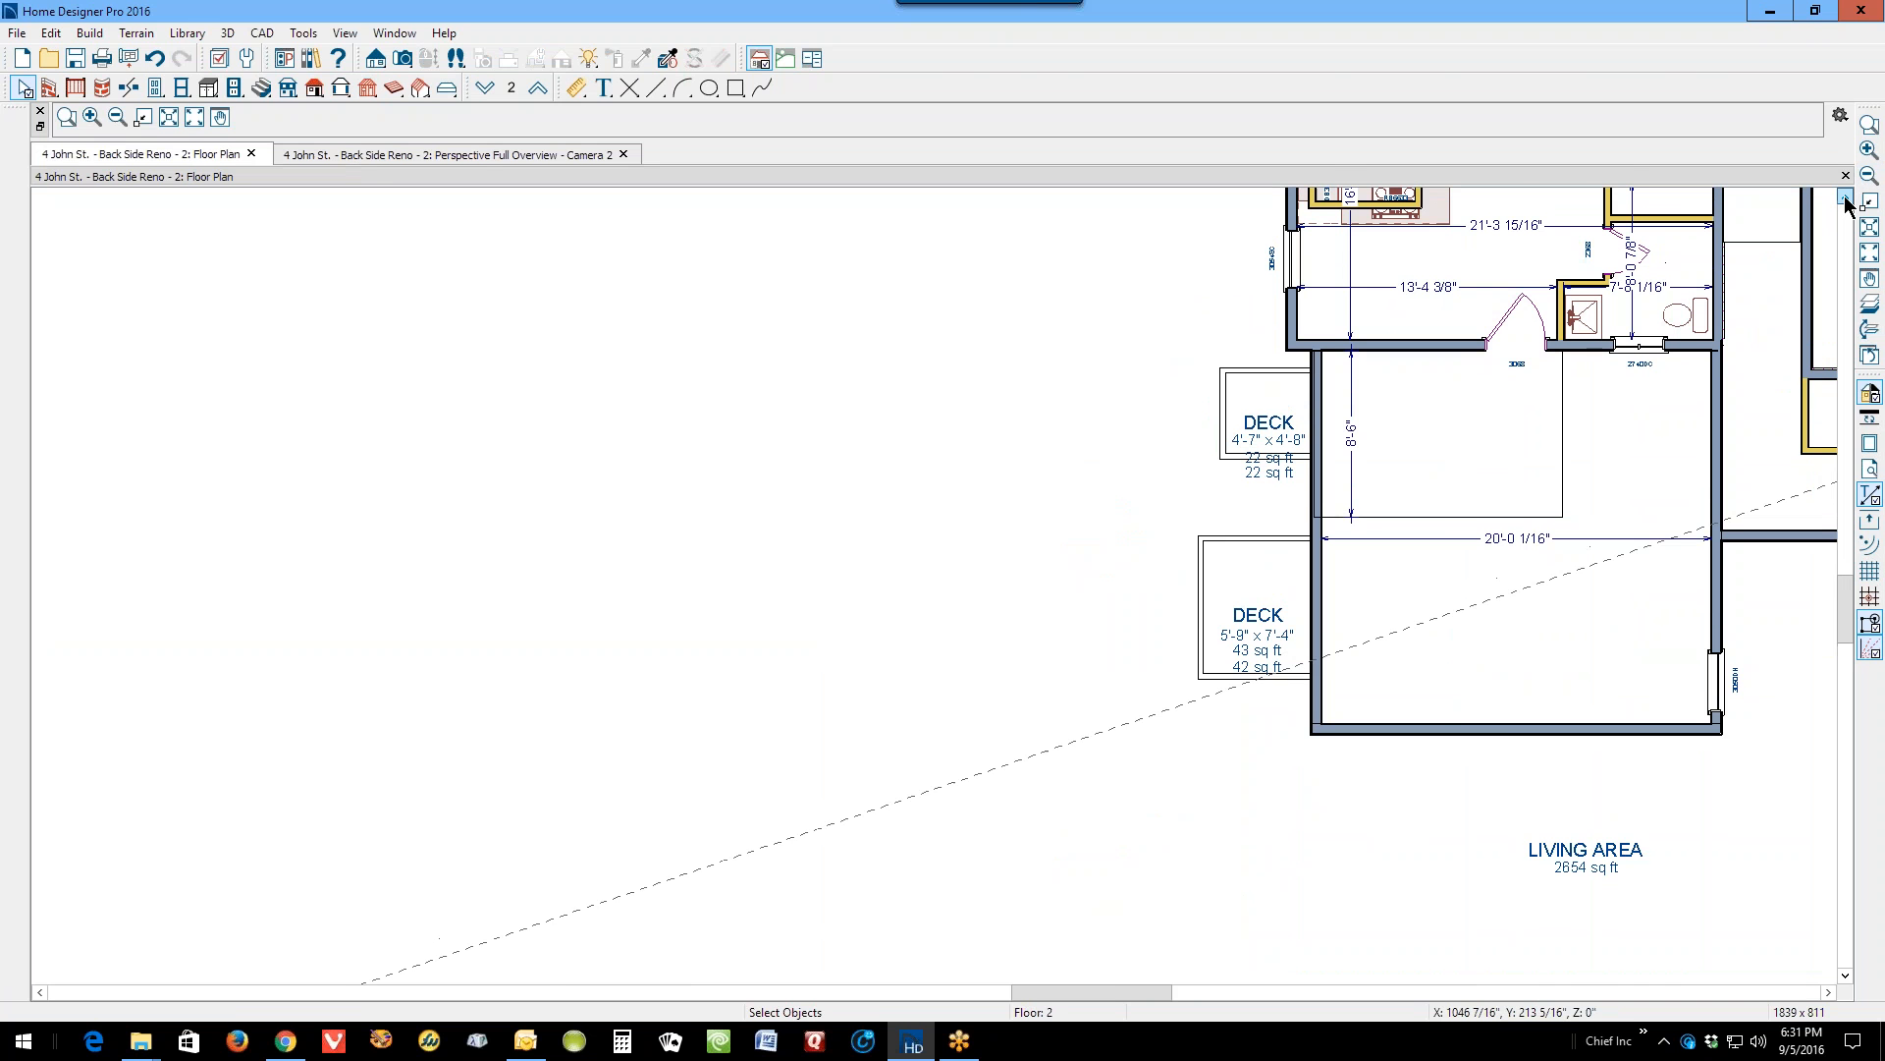
click(1871, 306)
scroll(1321, 433, up, 2)
scroll(1321, 433, up, 5)
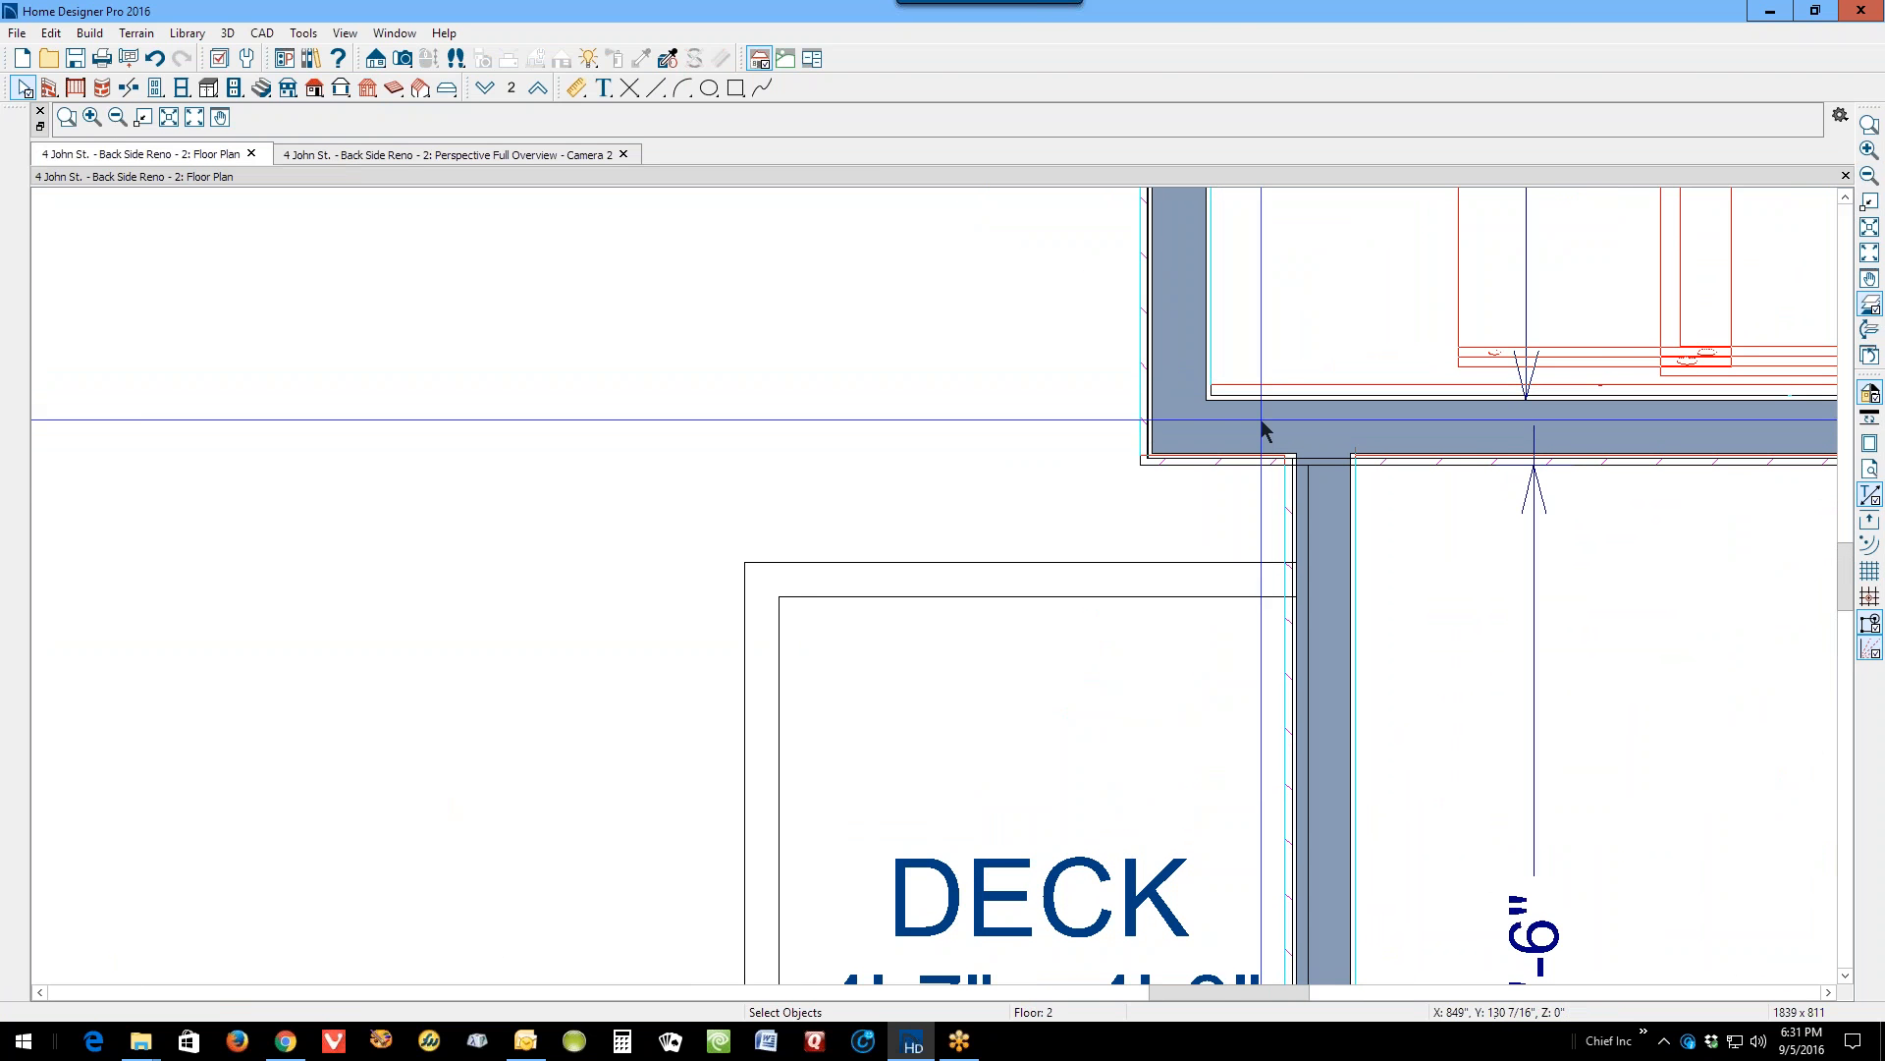
Step: Align the horizontal second-floor wall above the smaller deck with the wall below
click(1262, 429)
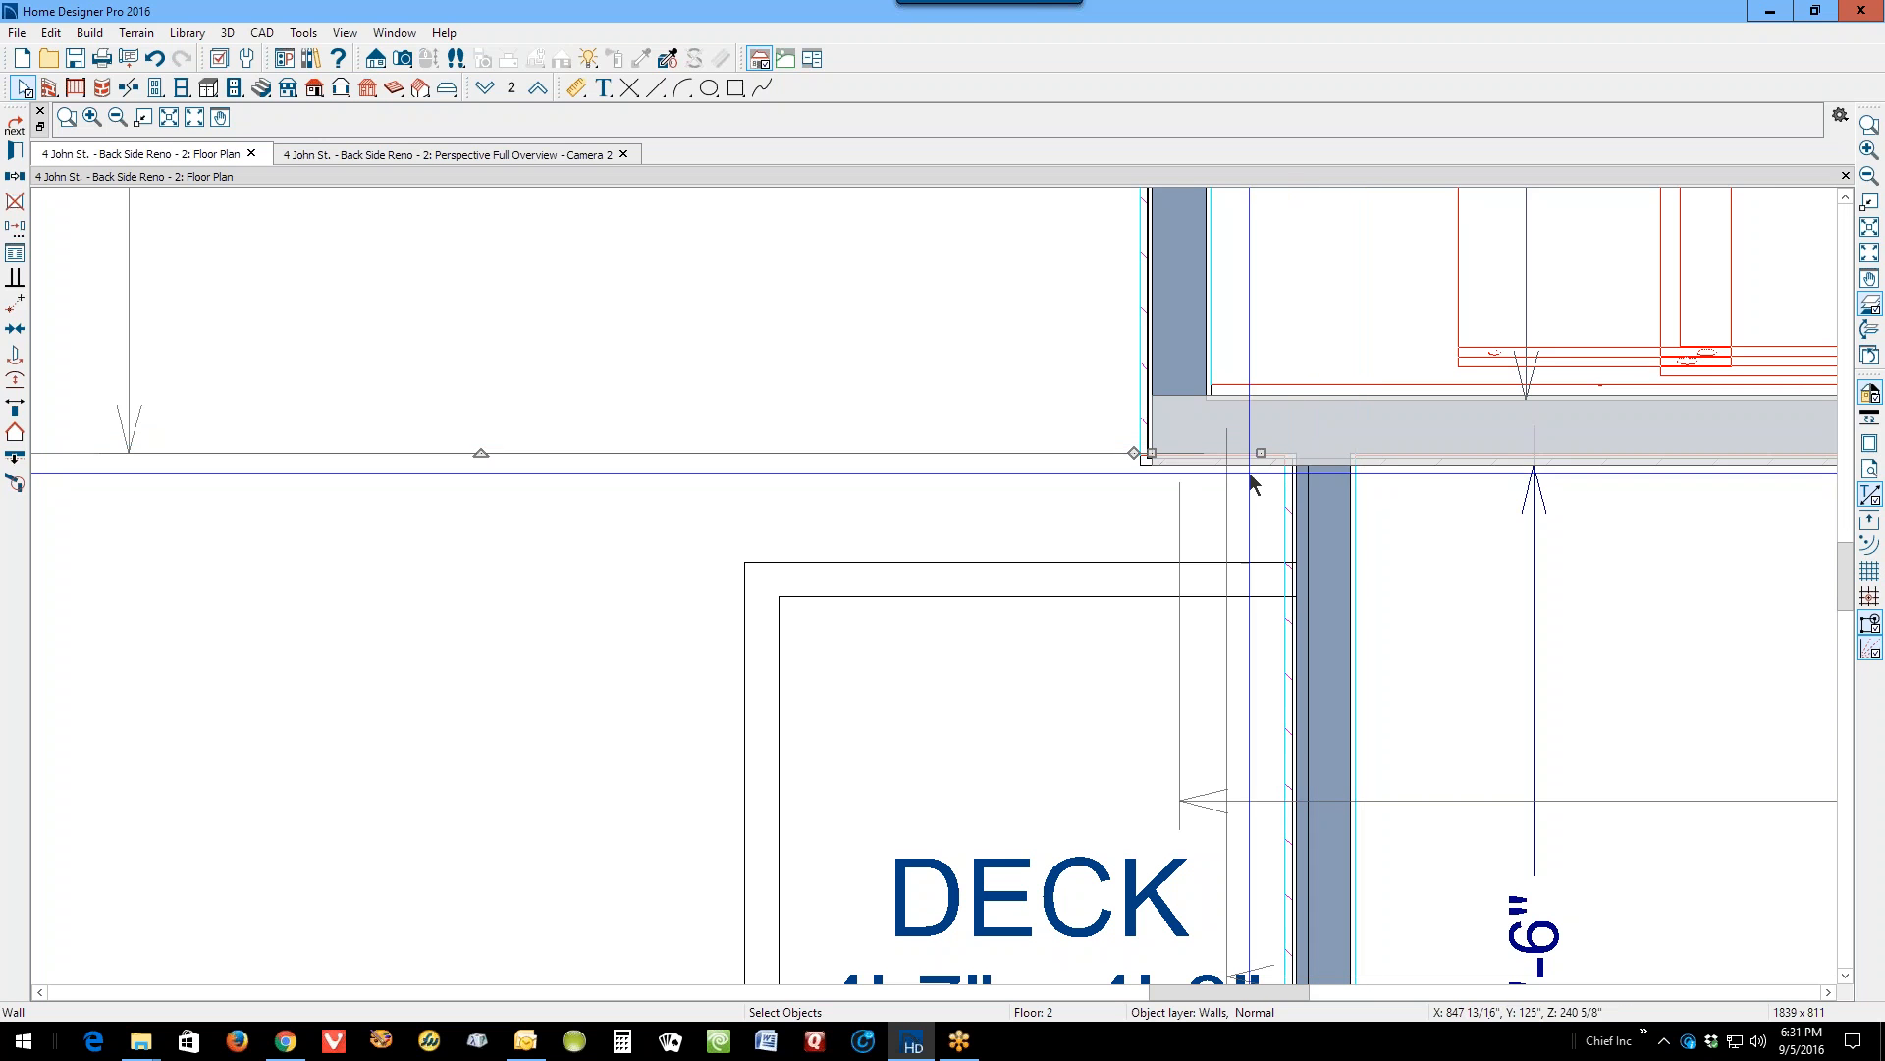
mouse_move(1260, 452)
mouse_down()
mouse_move(1265, 431)
mouse_move(1265, 452)
mouse_up()
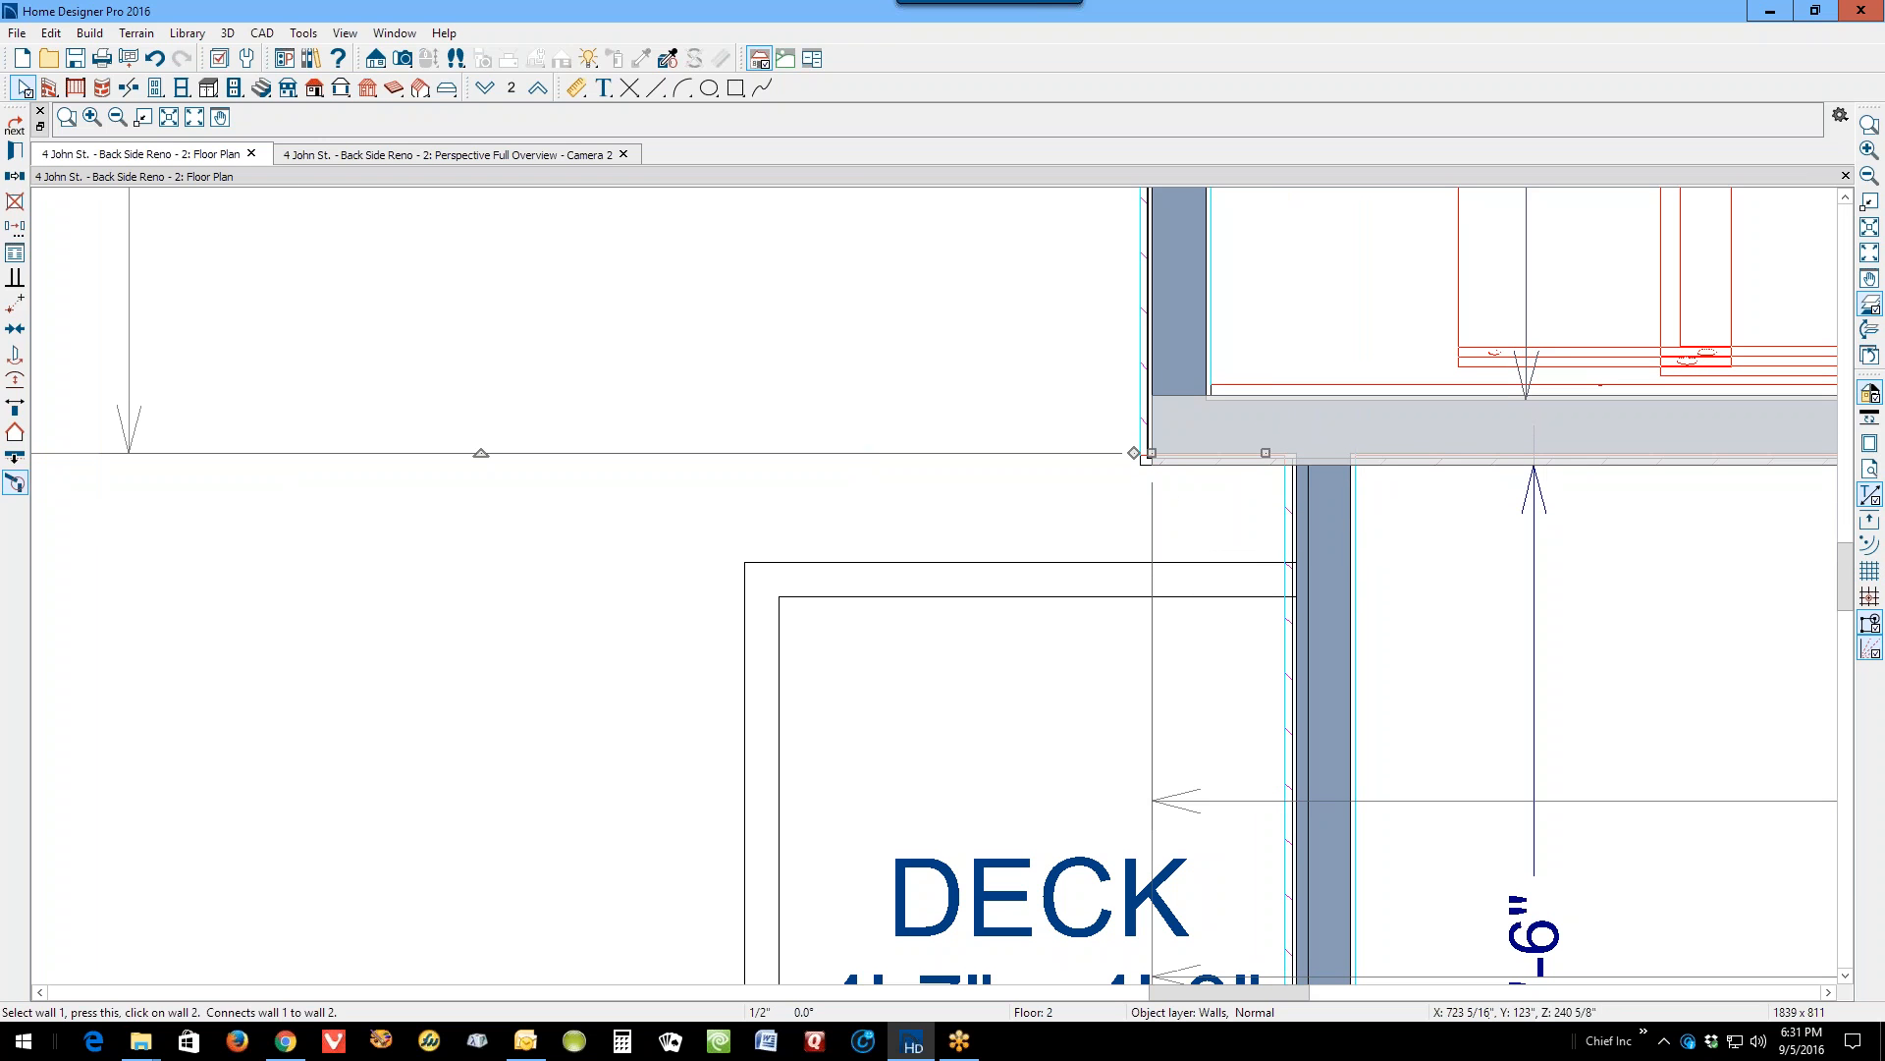
click(19, 459)
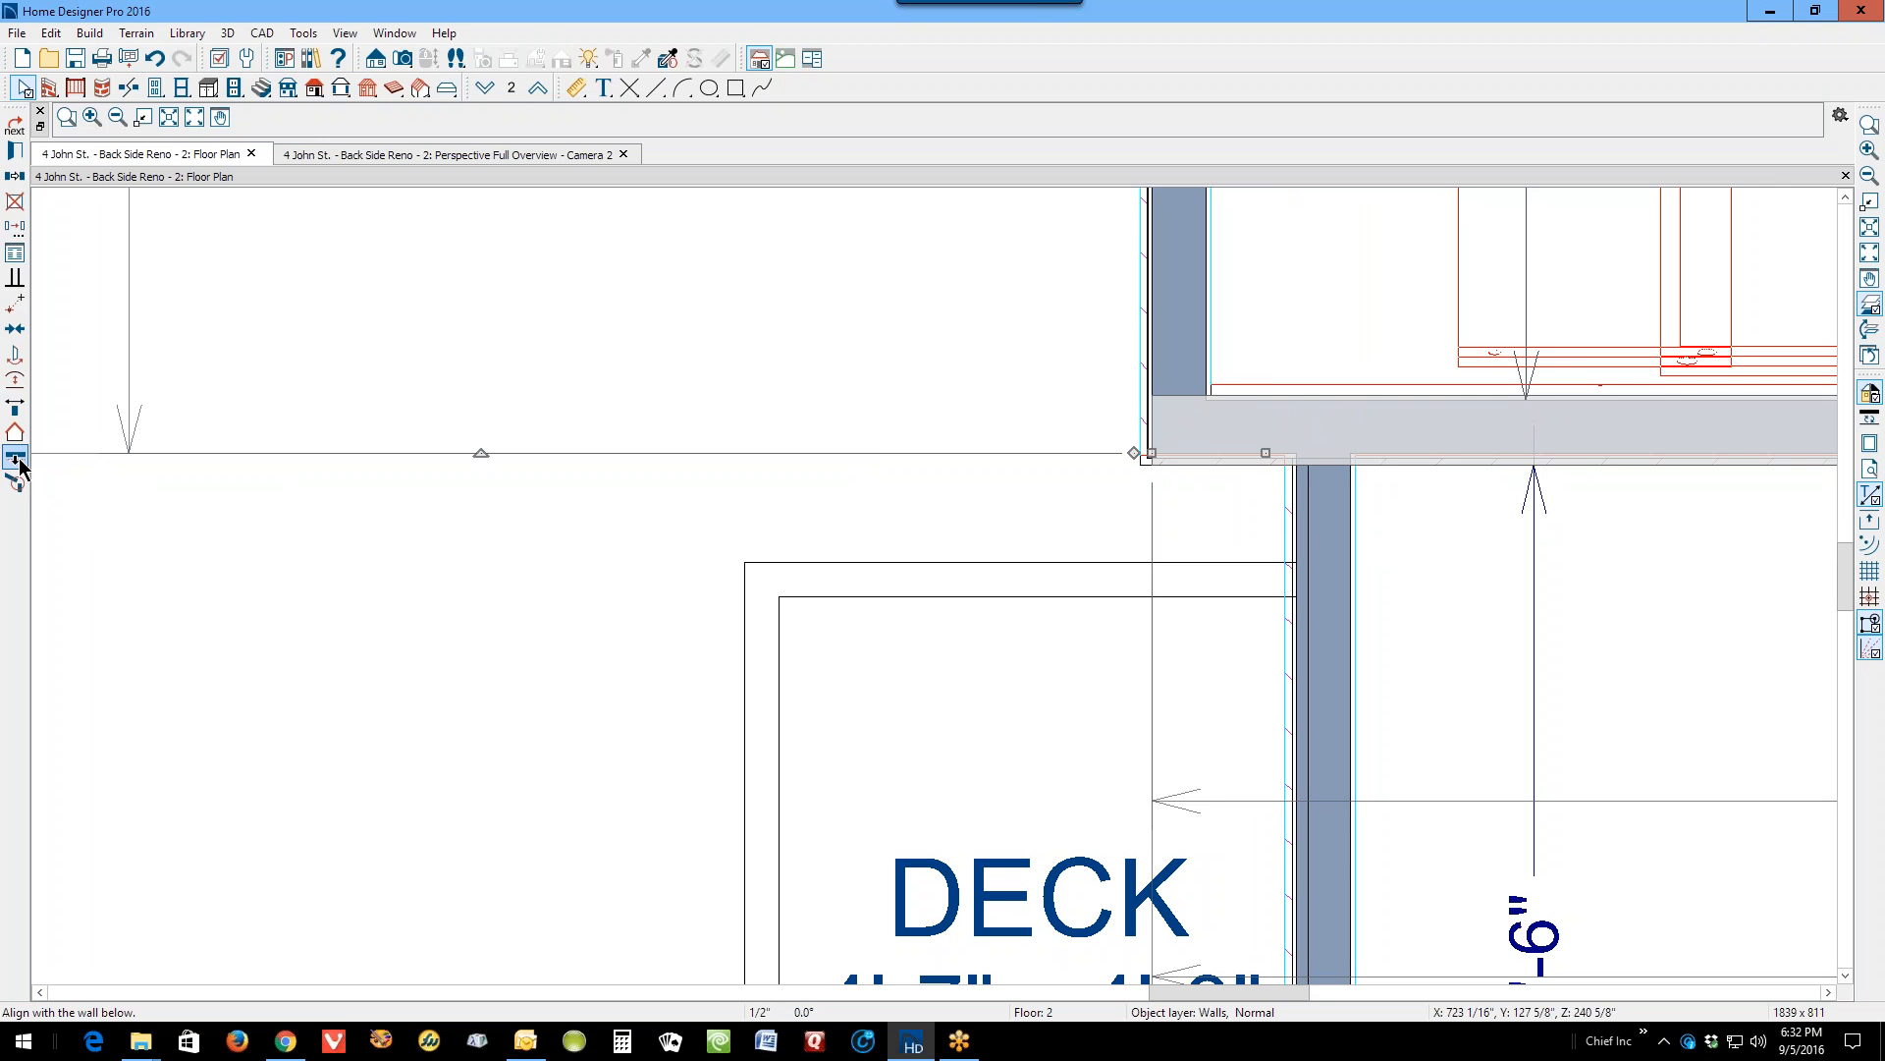
click(652, 433)
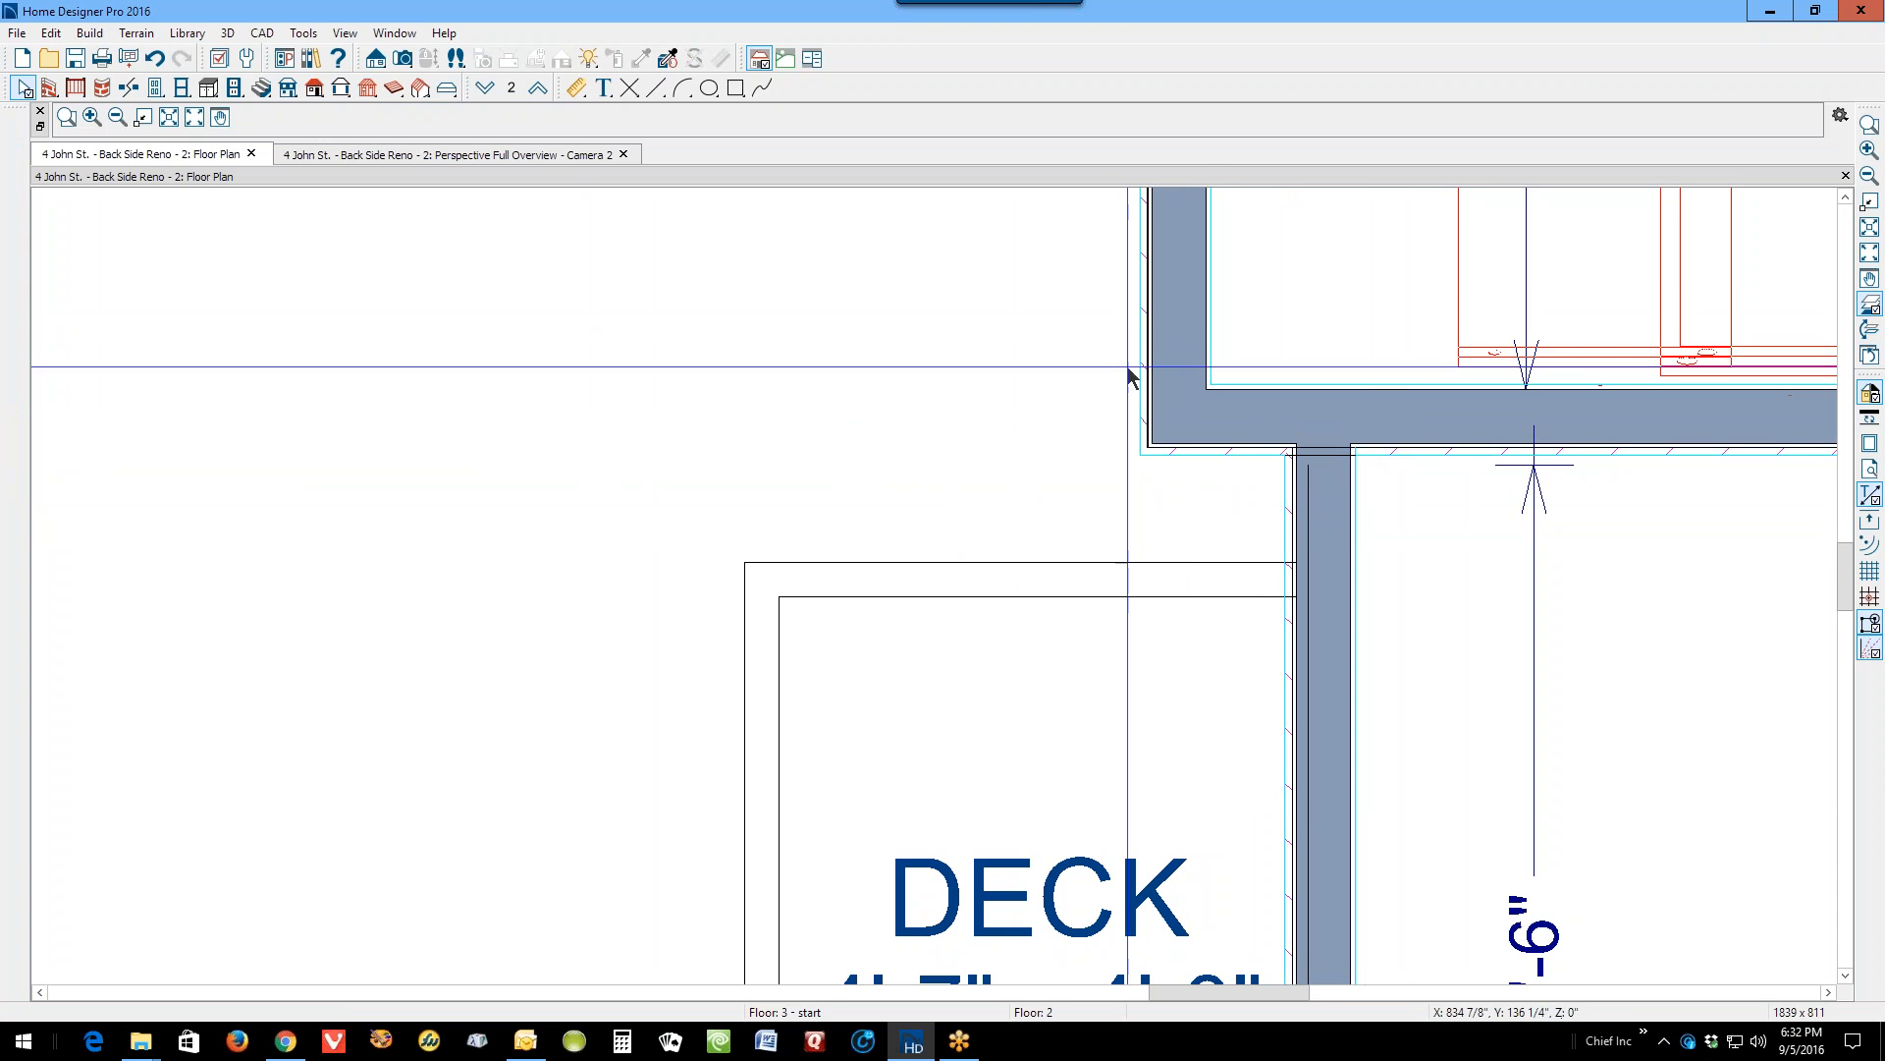
Step: Try to align the vertical second-floor wall at the corner above the smaller deck with the wall below
click(1192, 295)
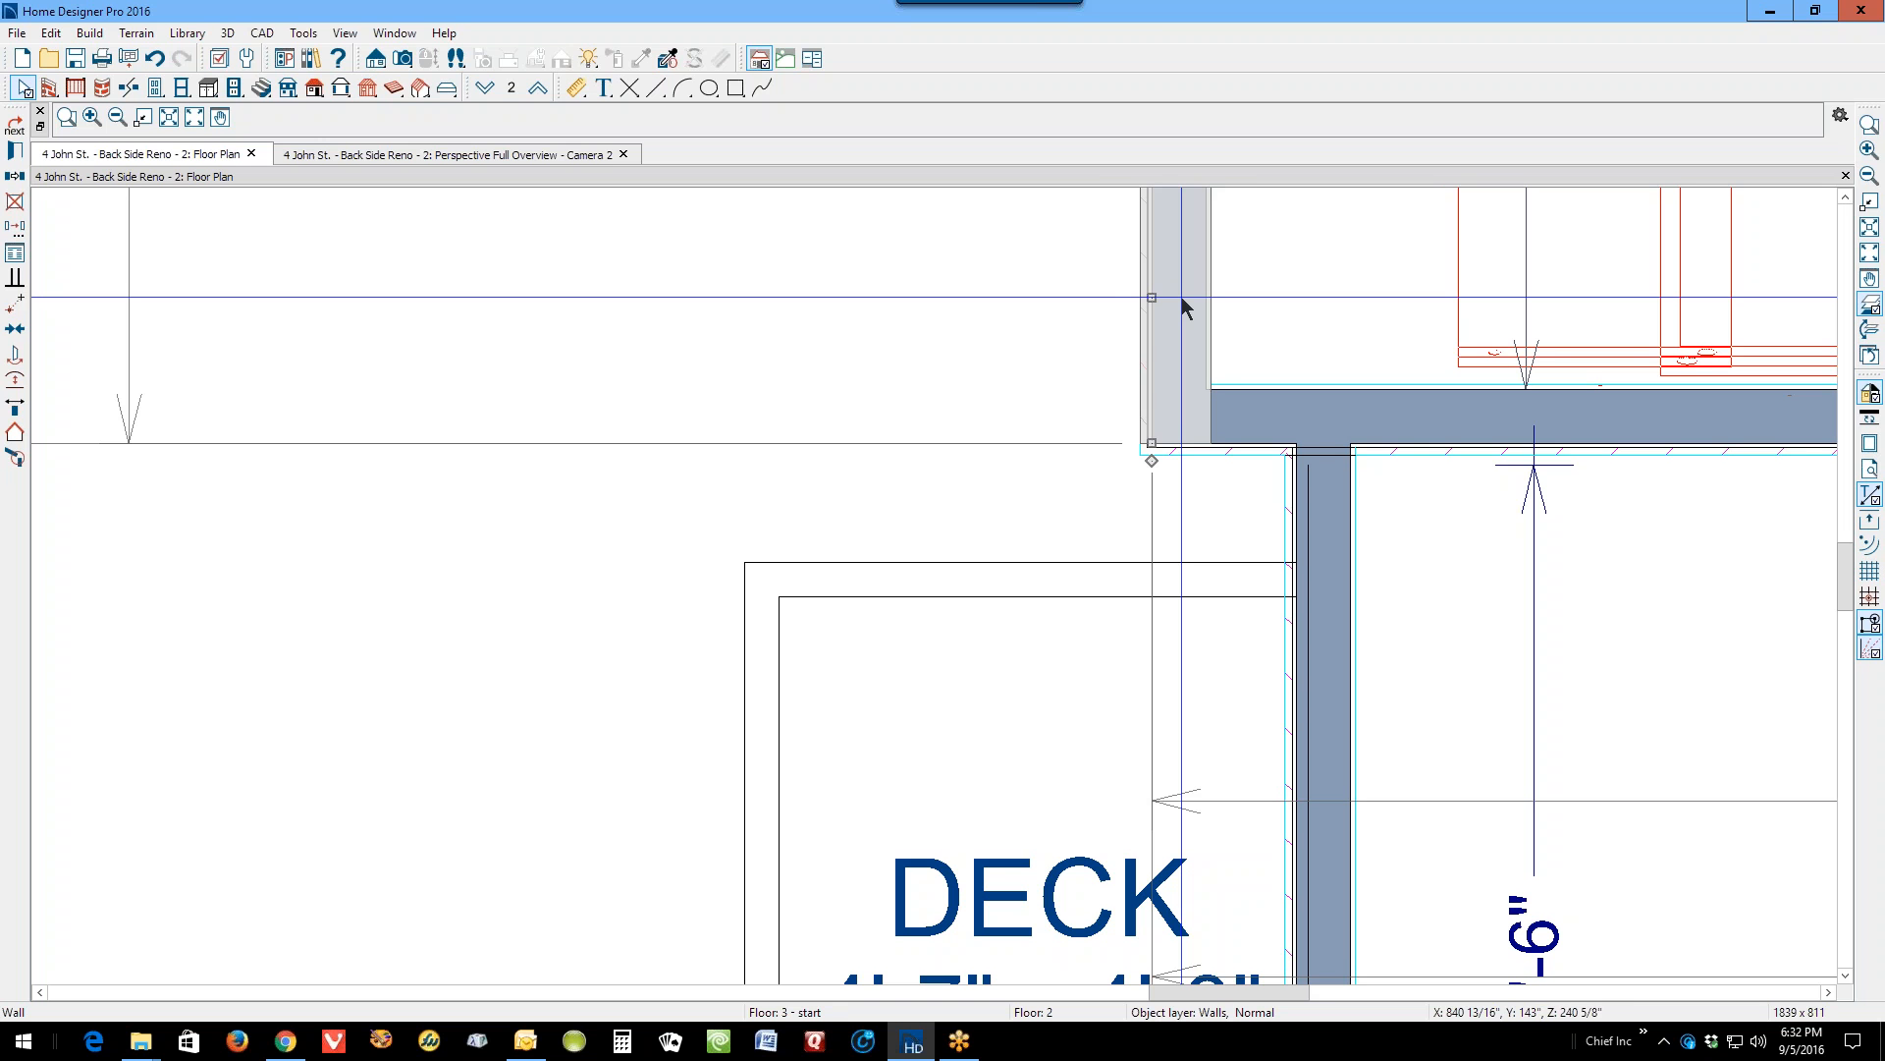
key(Left)
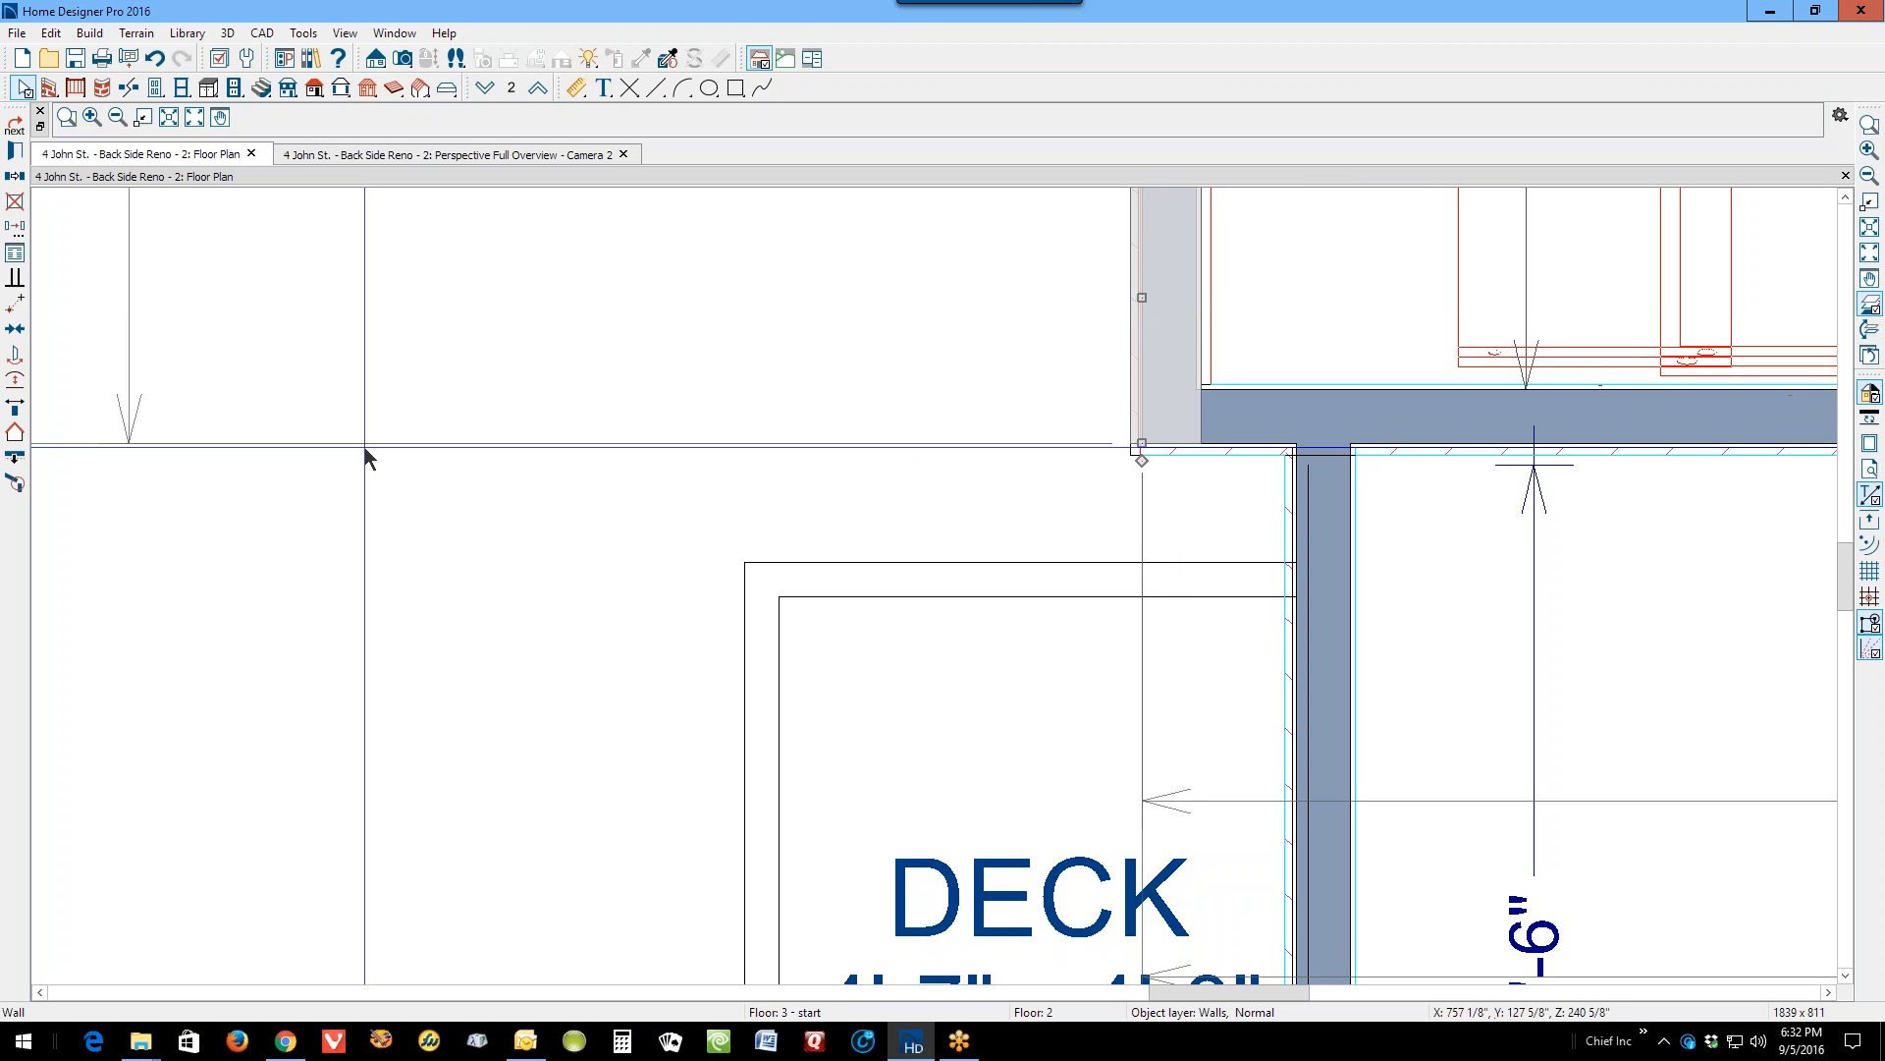
key(Left)
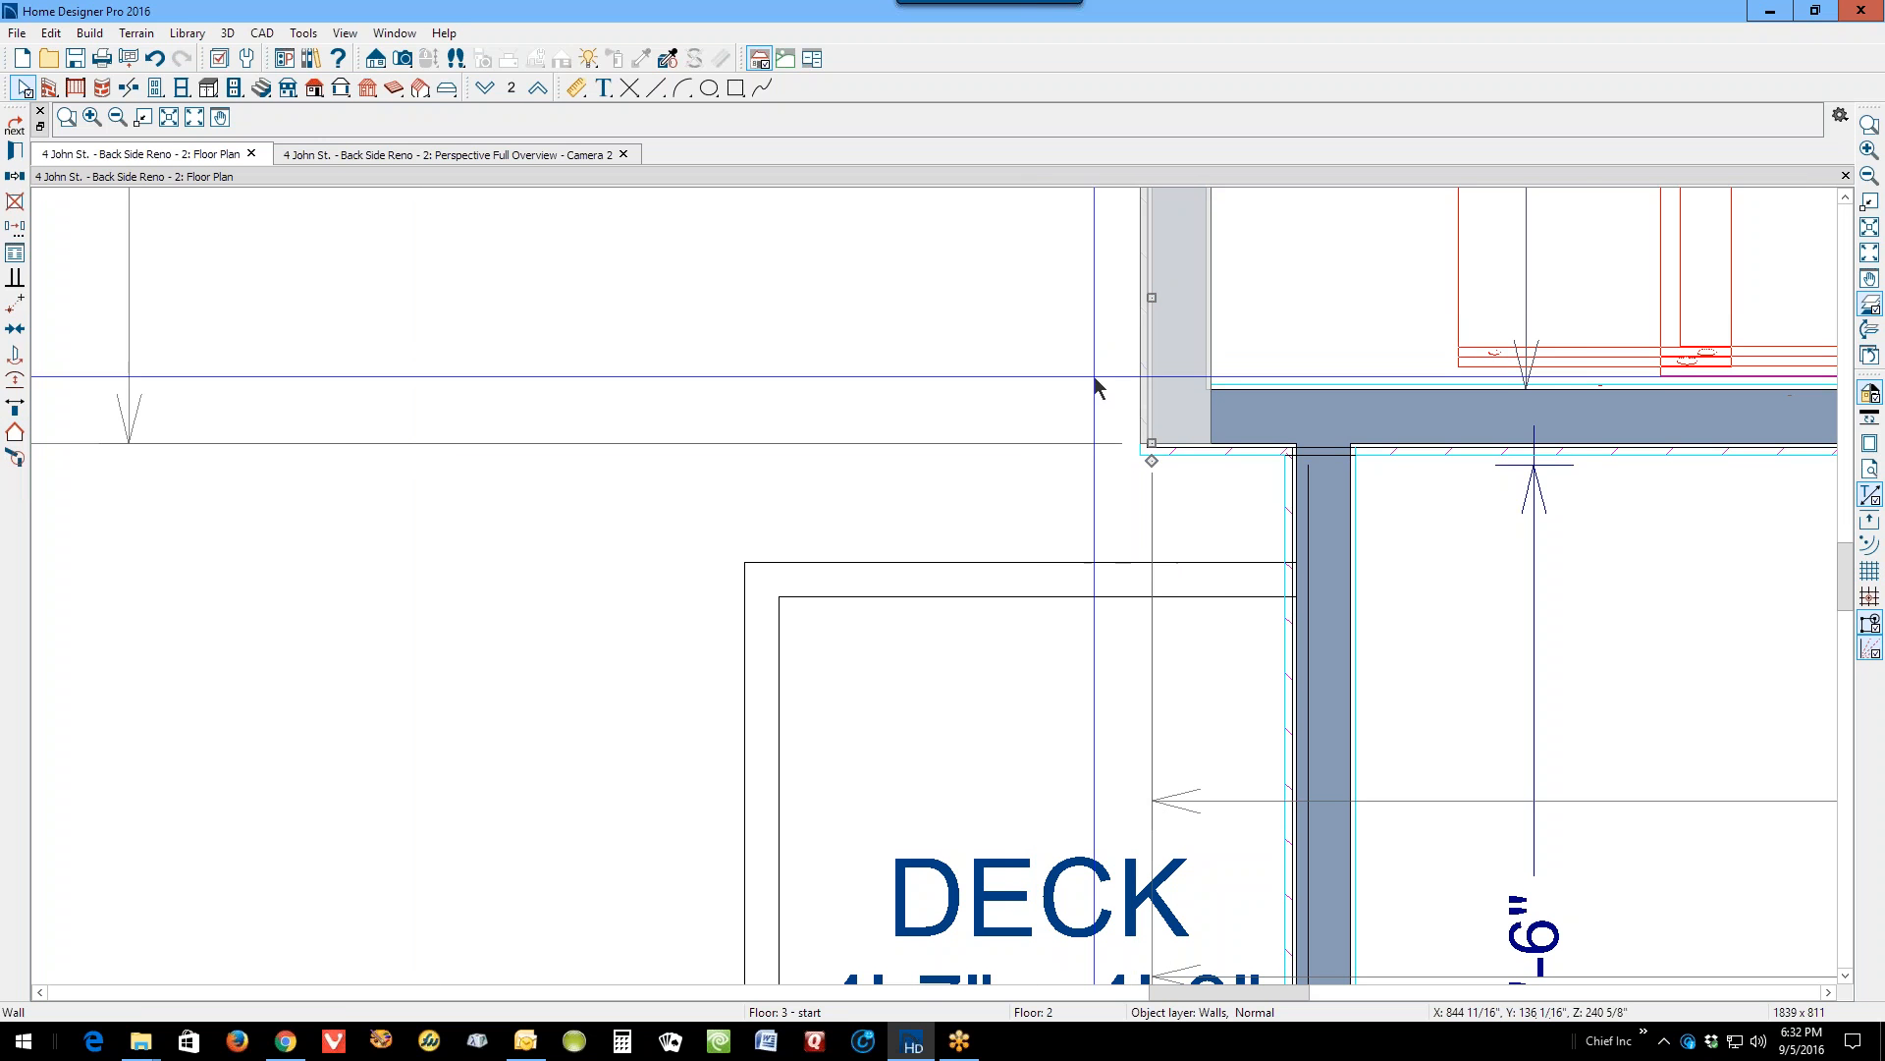
Step: Align the windowed exterior wall of the second-floor room with the sofa with the wall below
click(1871, 228)
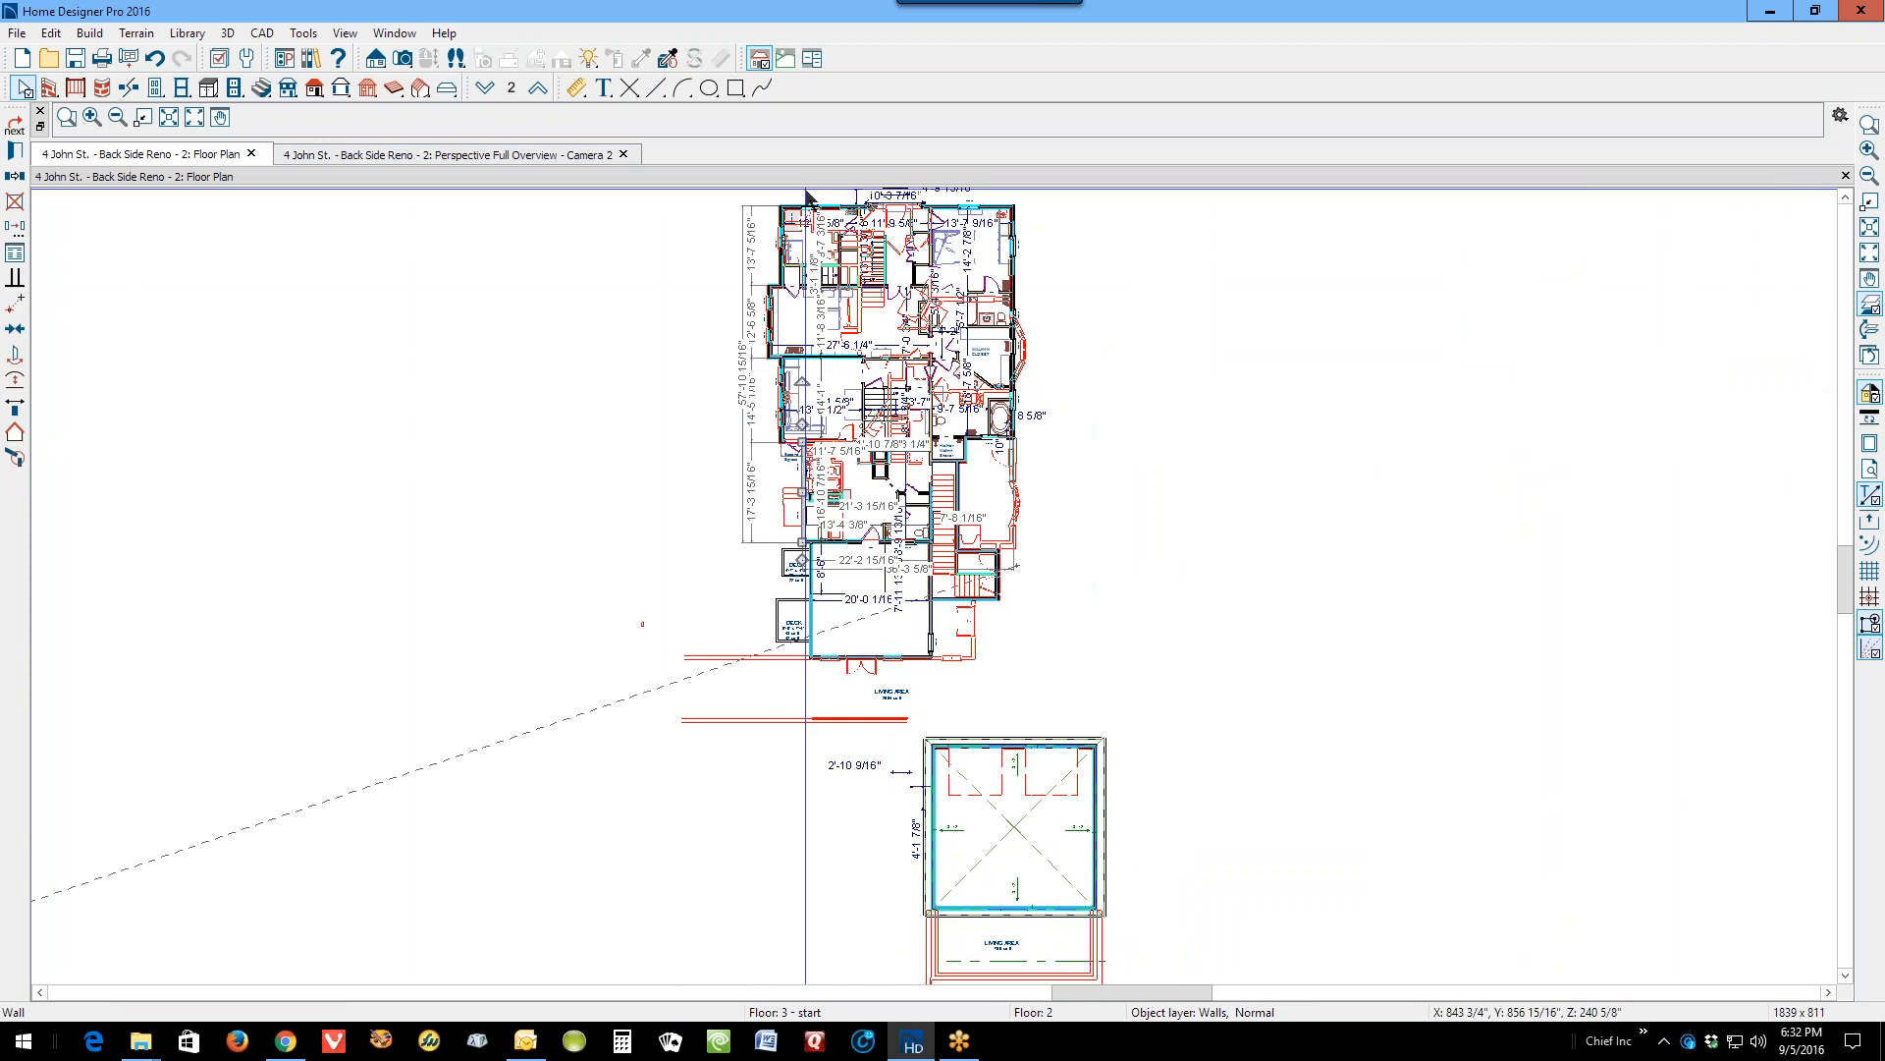
scroll(736, 240, up, 3)
scroll(739, 240, up, 1)
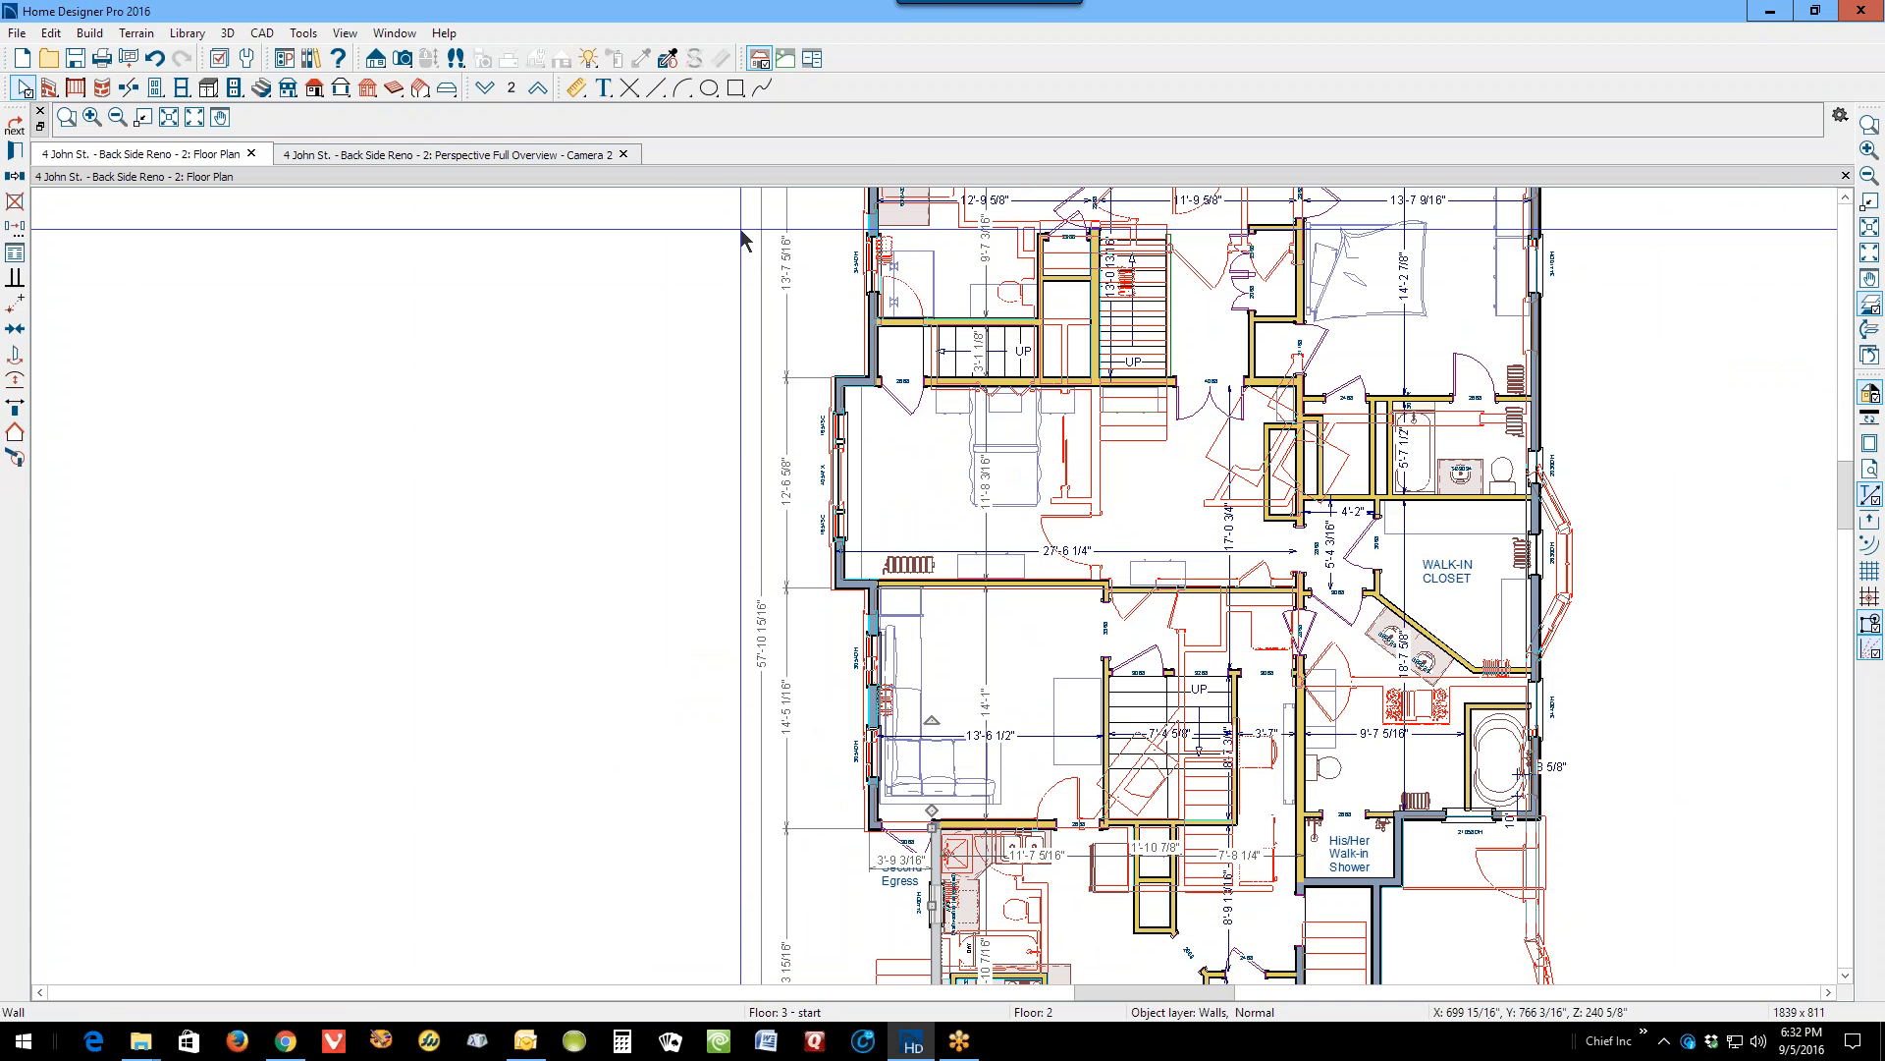
scroll(774, 247, up, 1)
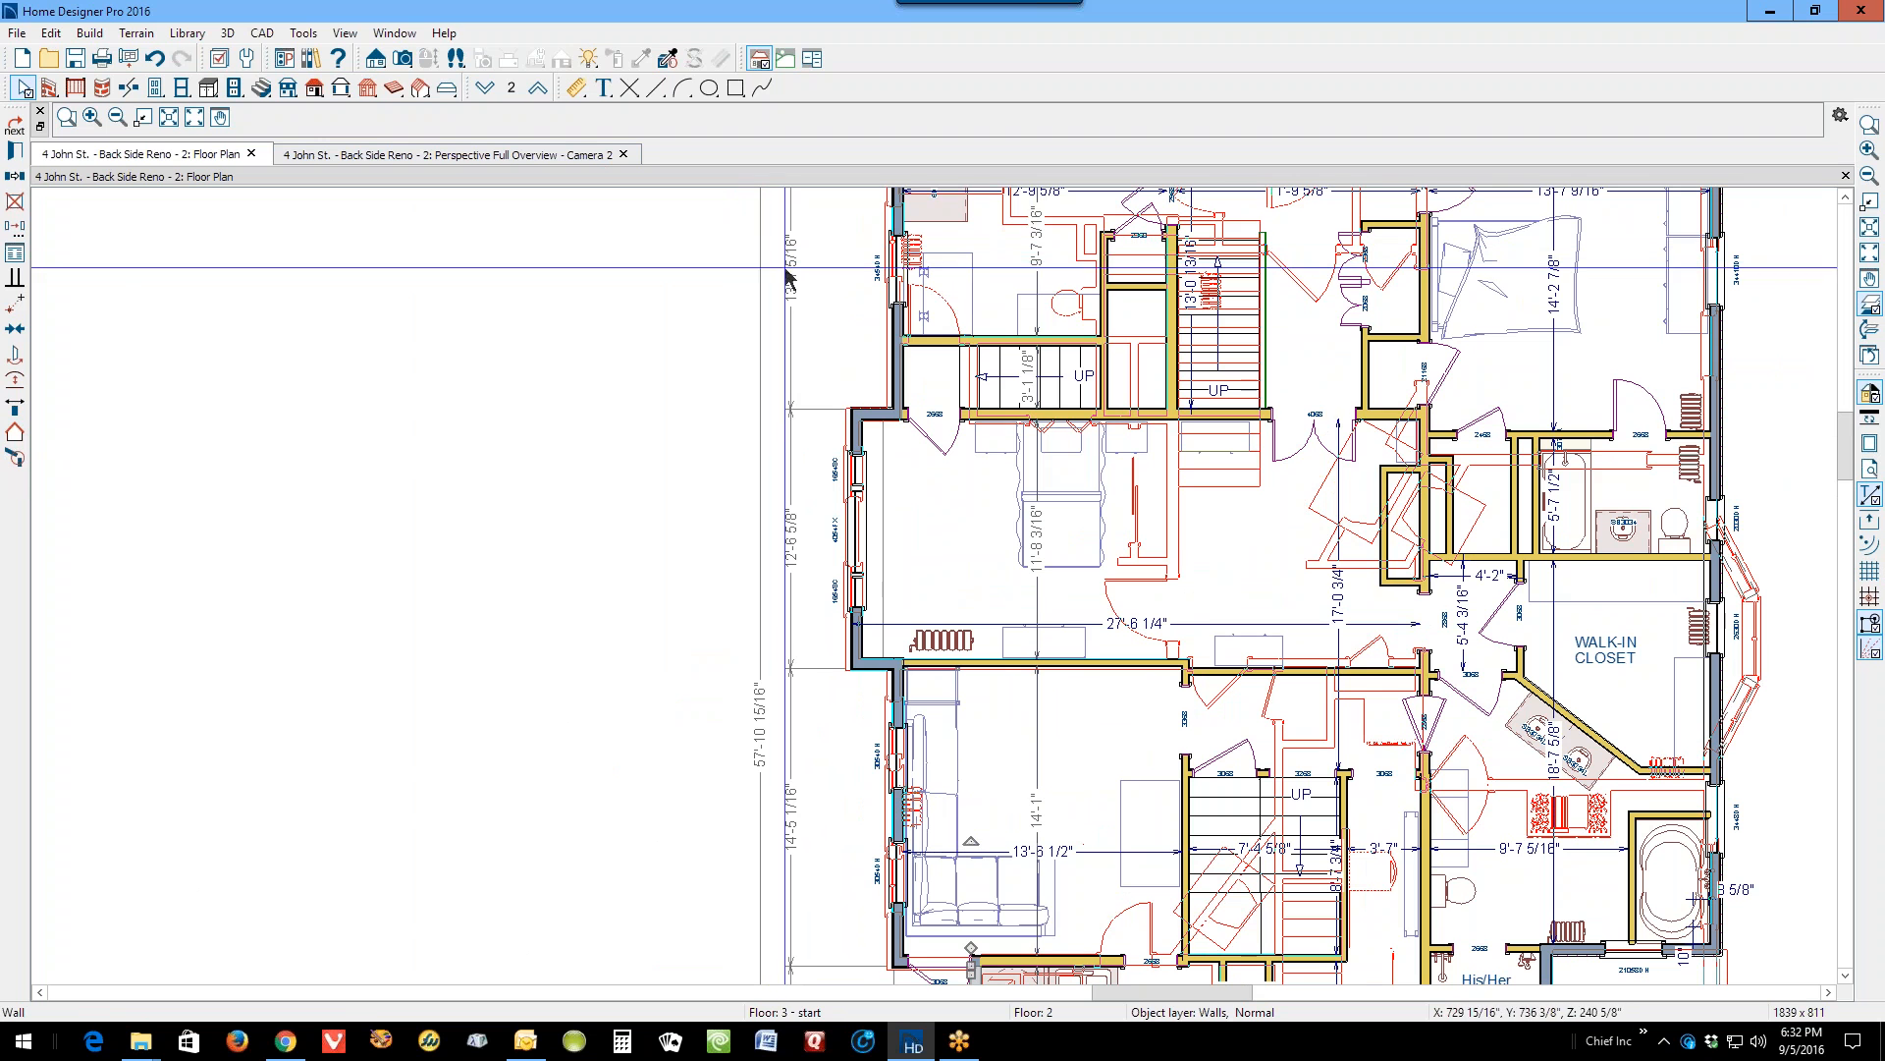
click(904, 934)
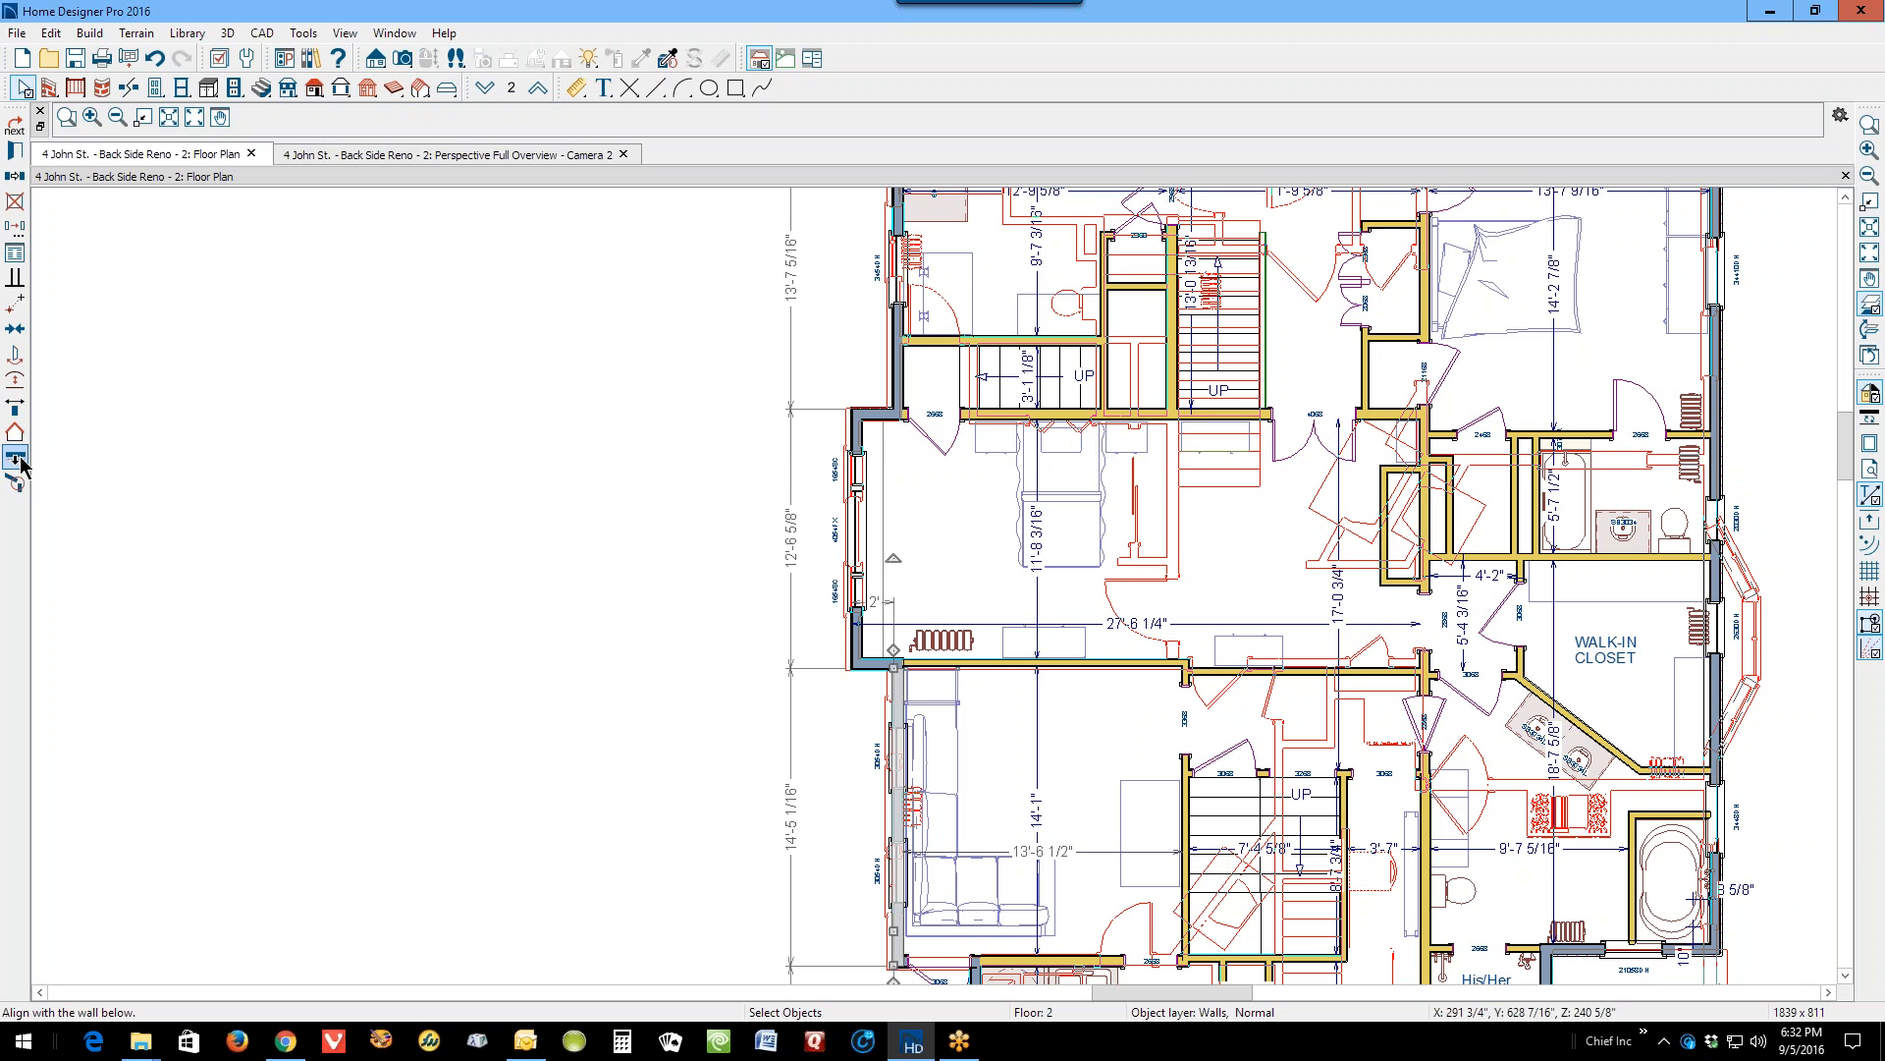
click(19, 459)
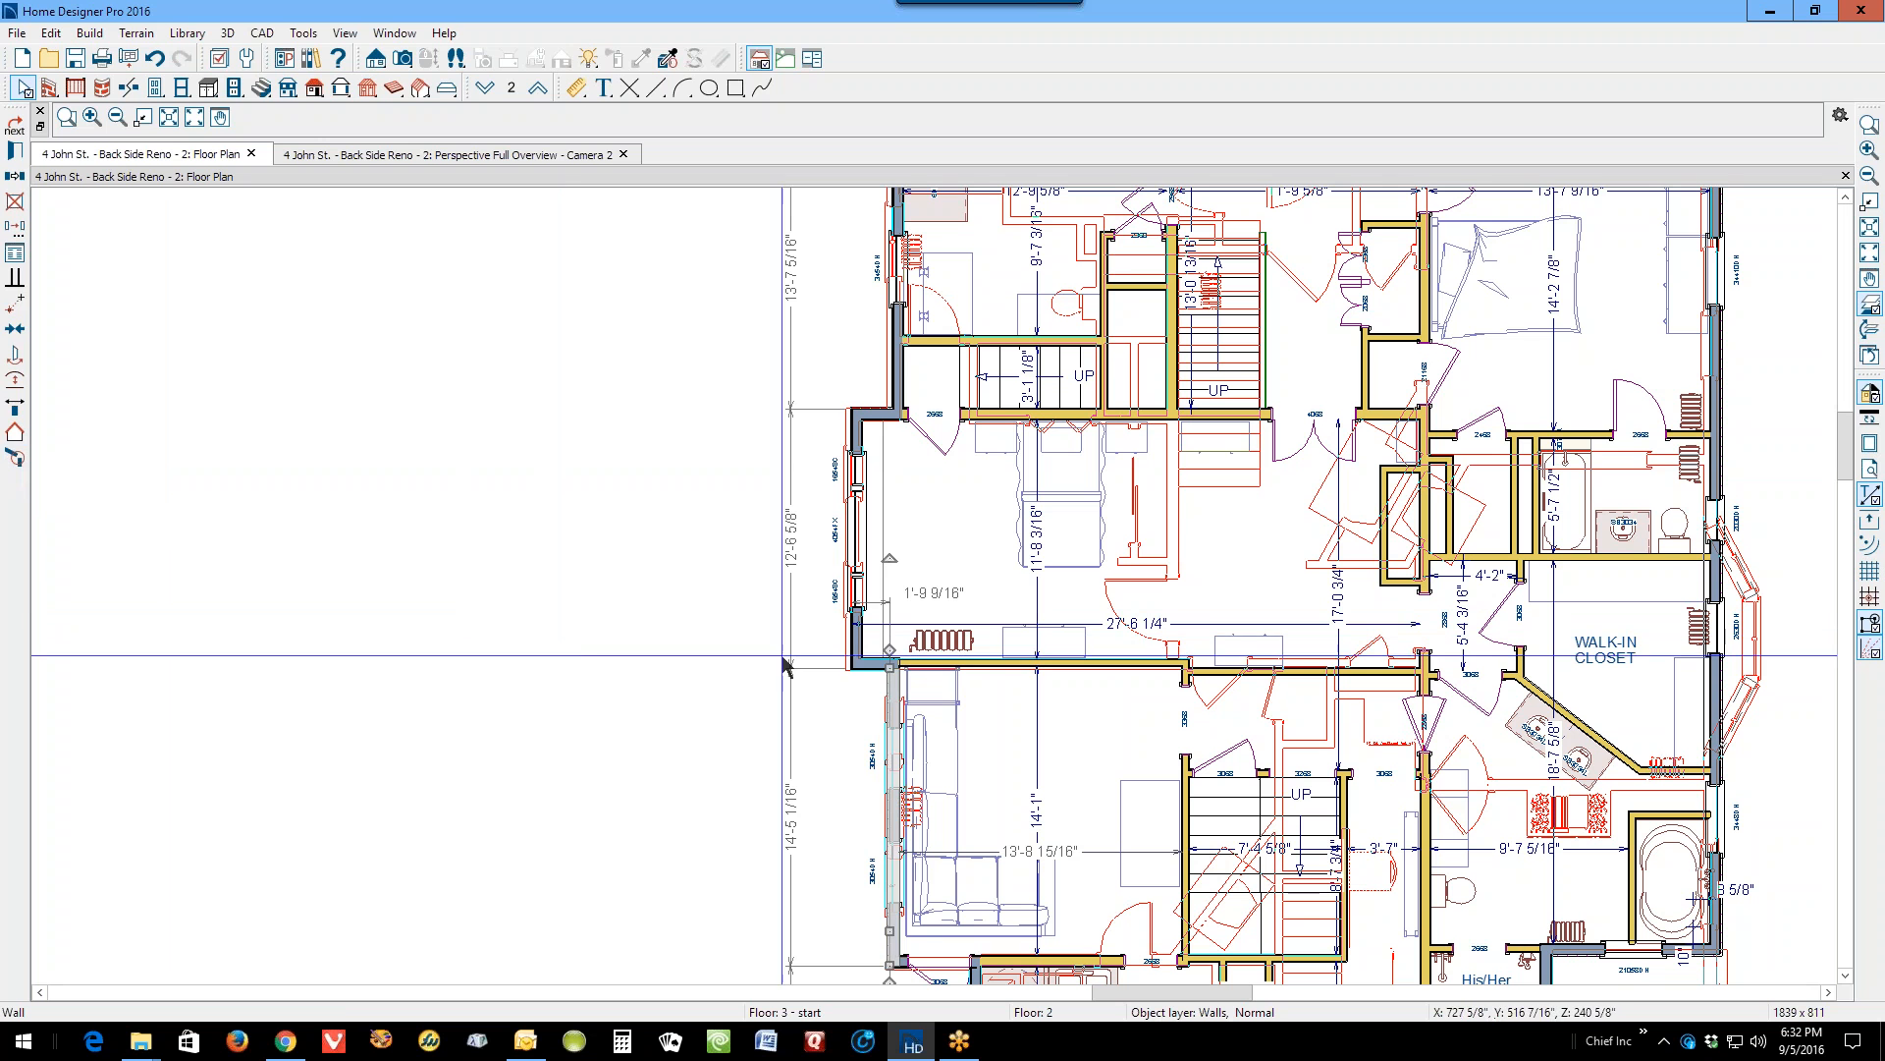
Step: Align the projecting bedroom's window wall and its two short return walls with the walls below
click(868, 669)
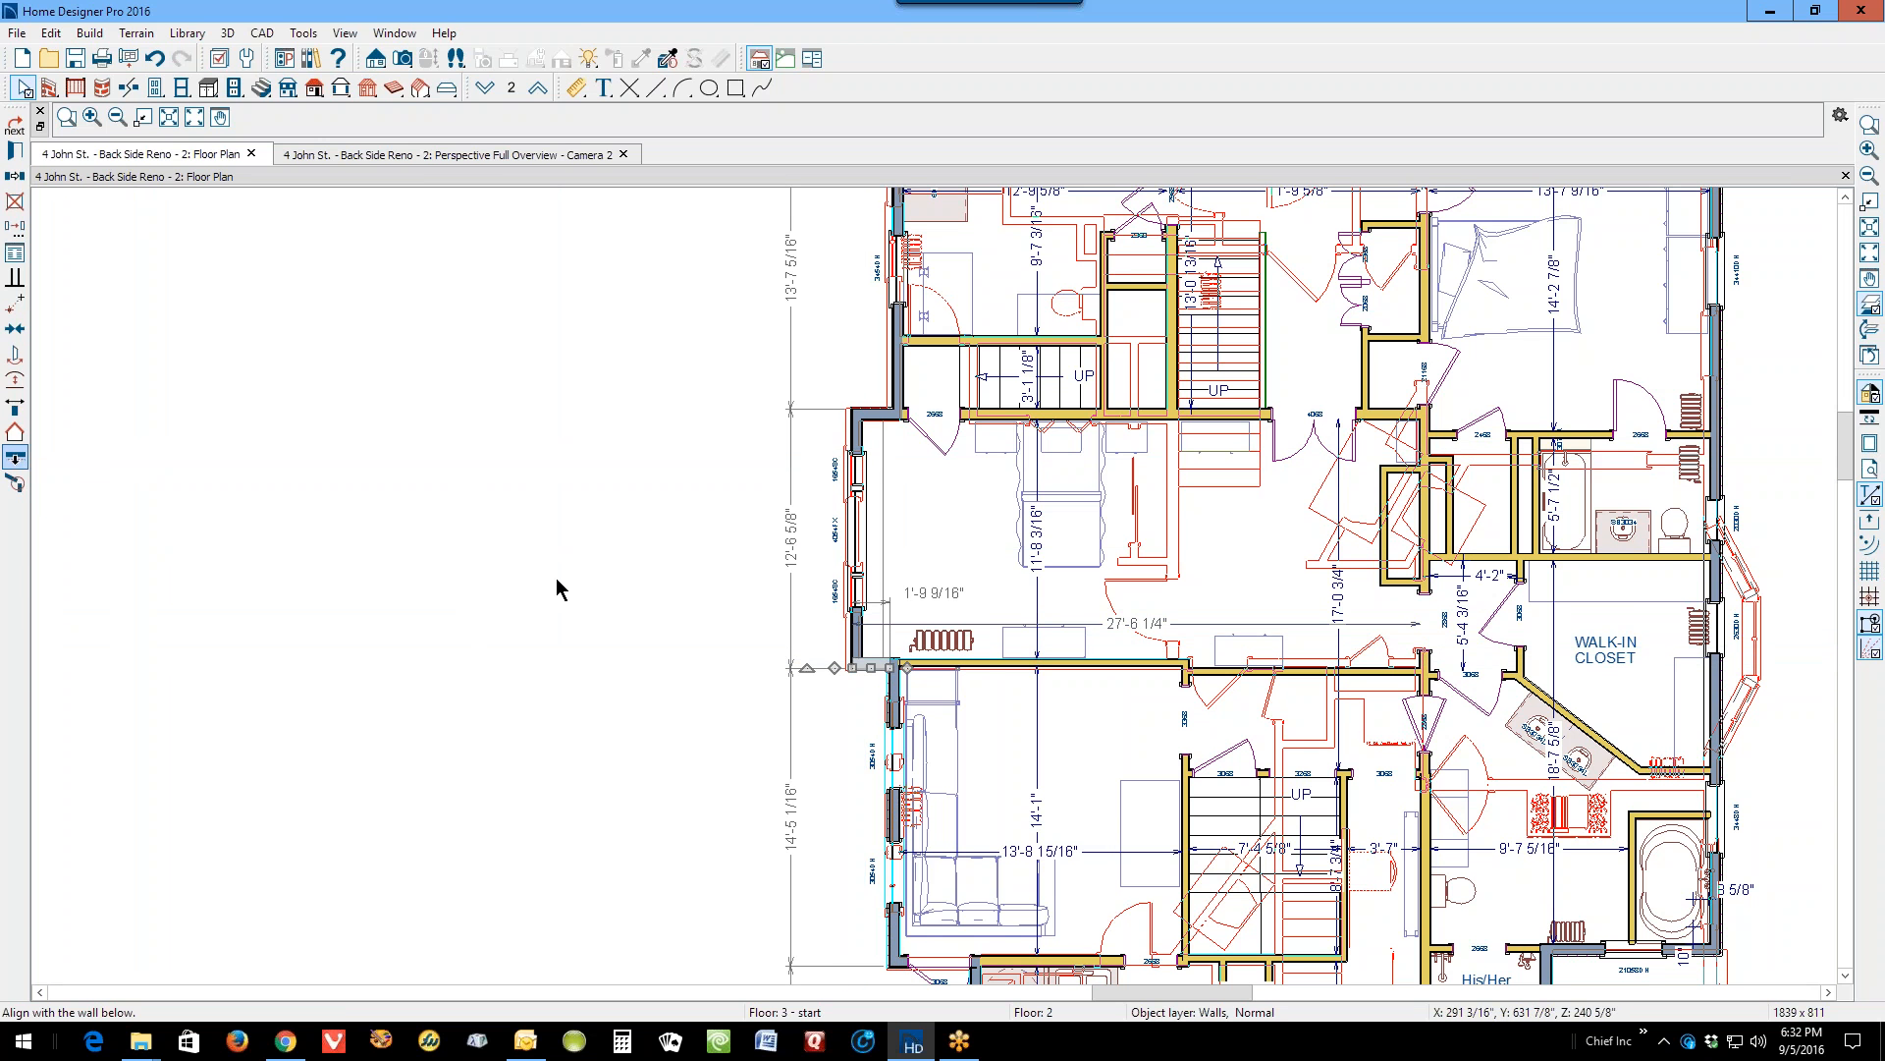
click(15, 458)
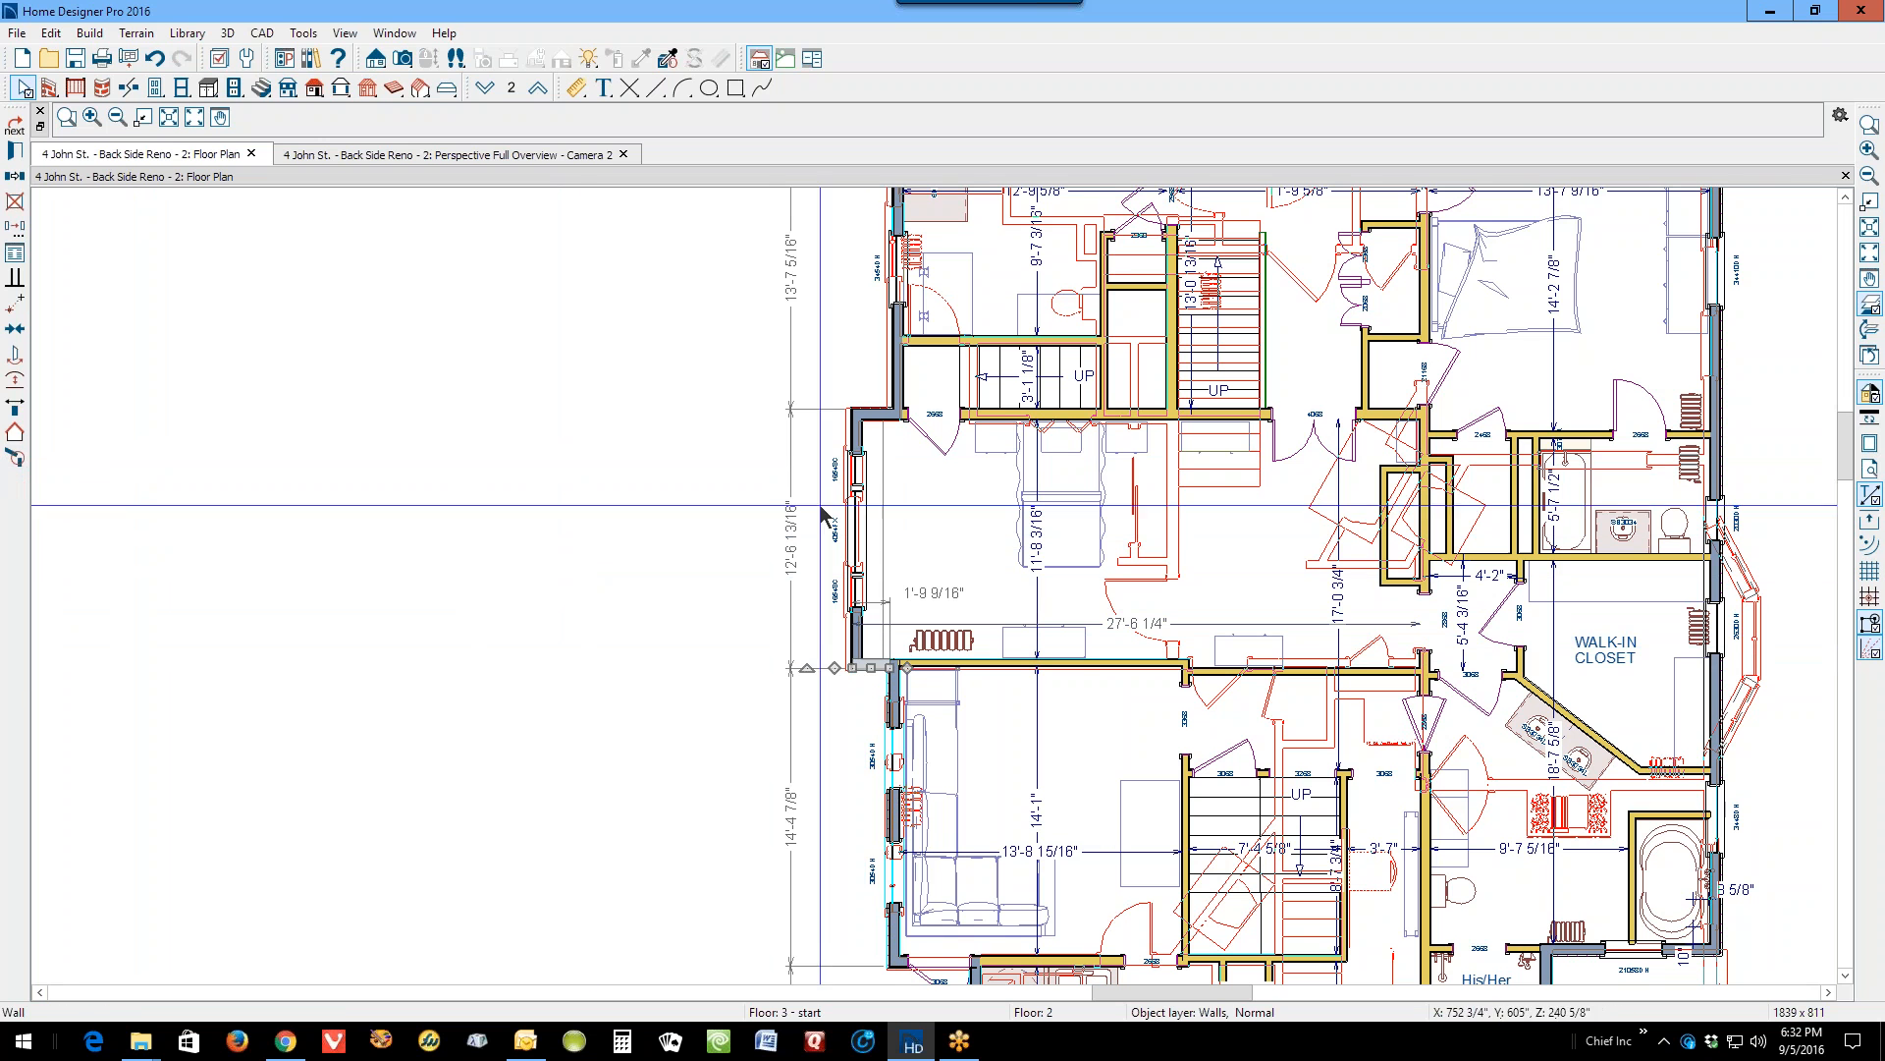
click(862, 437)
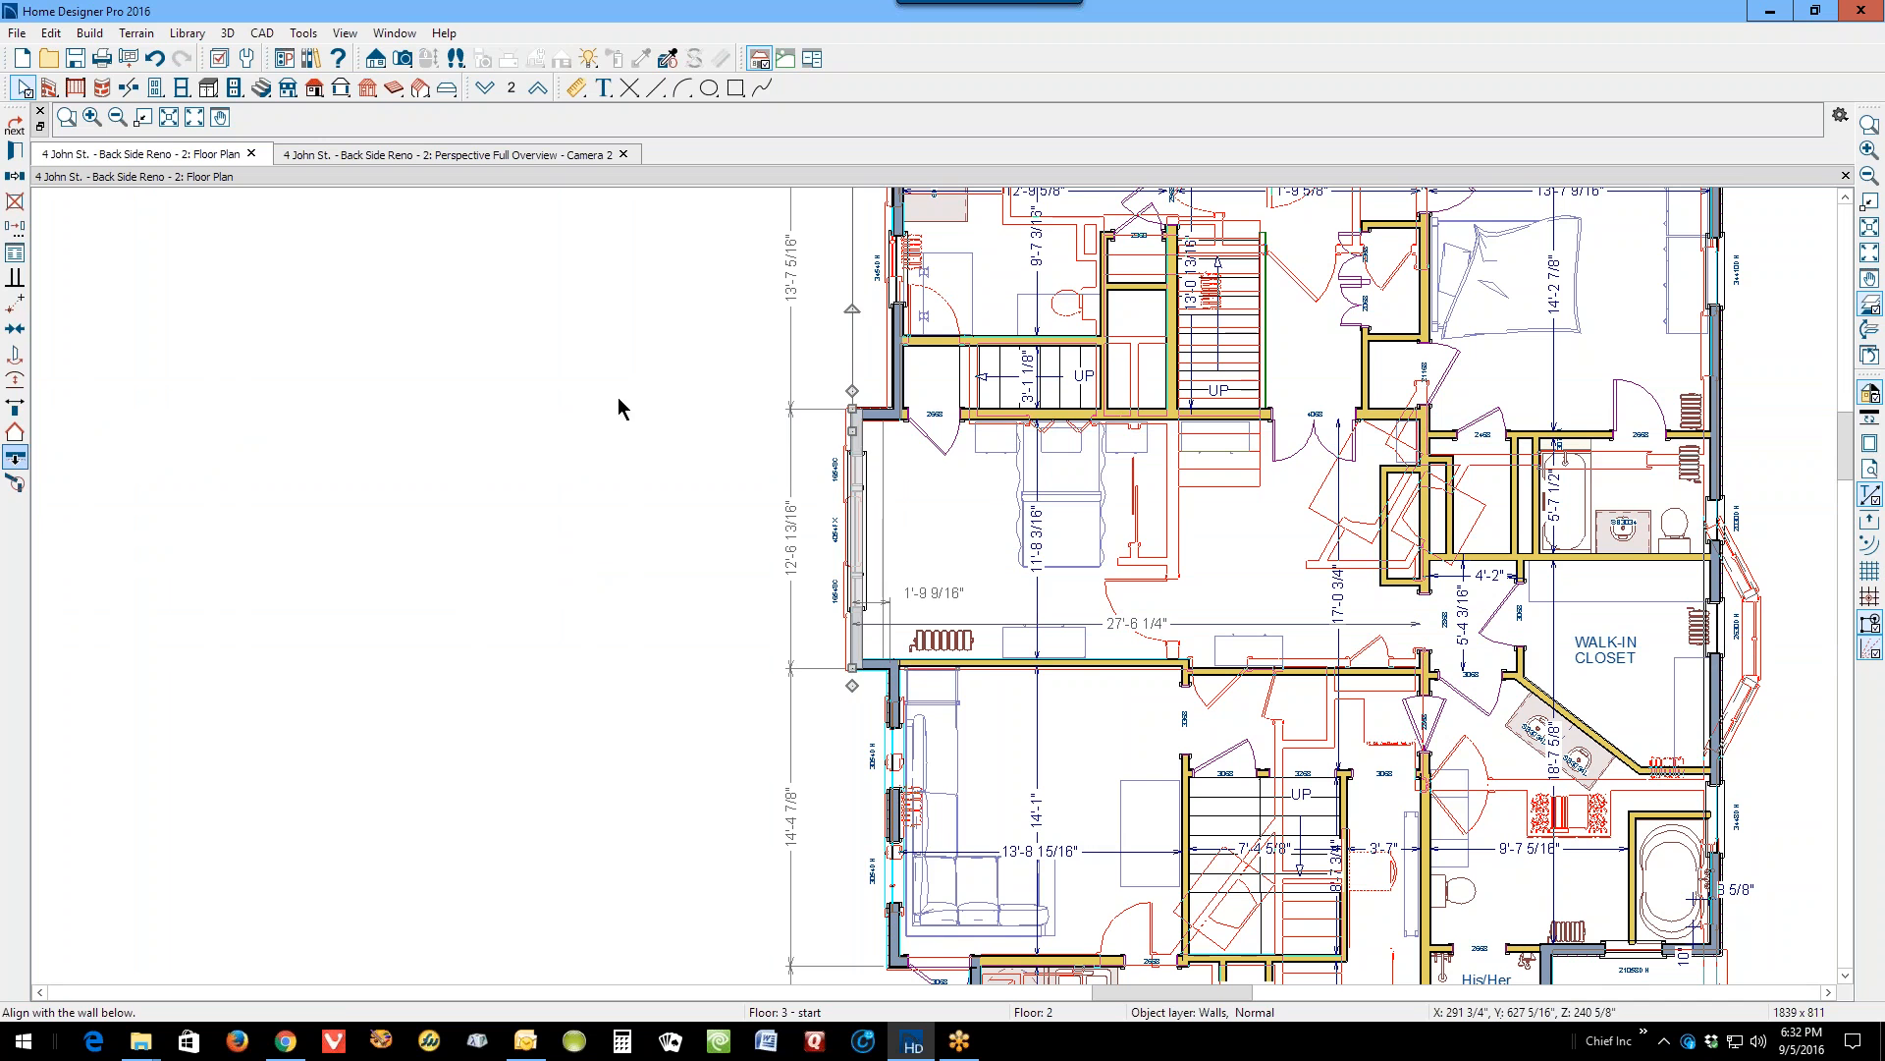
click(850, 410)
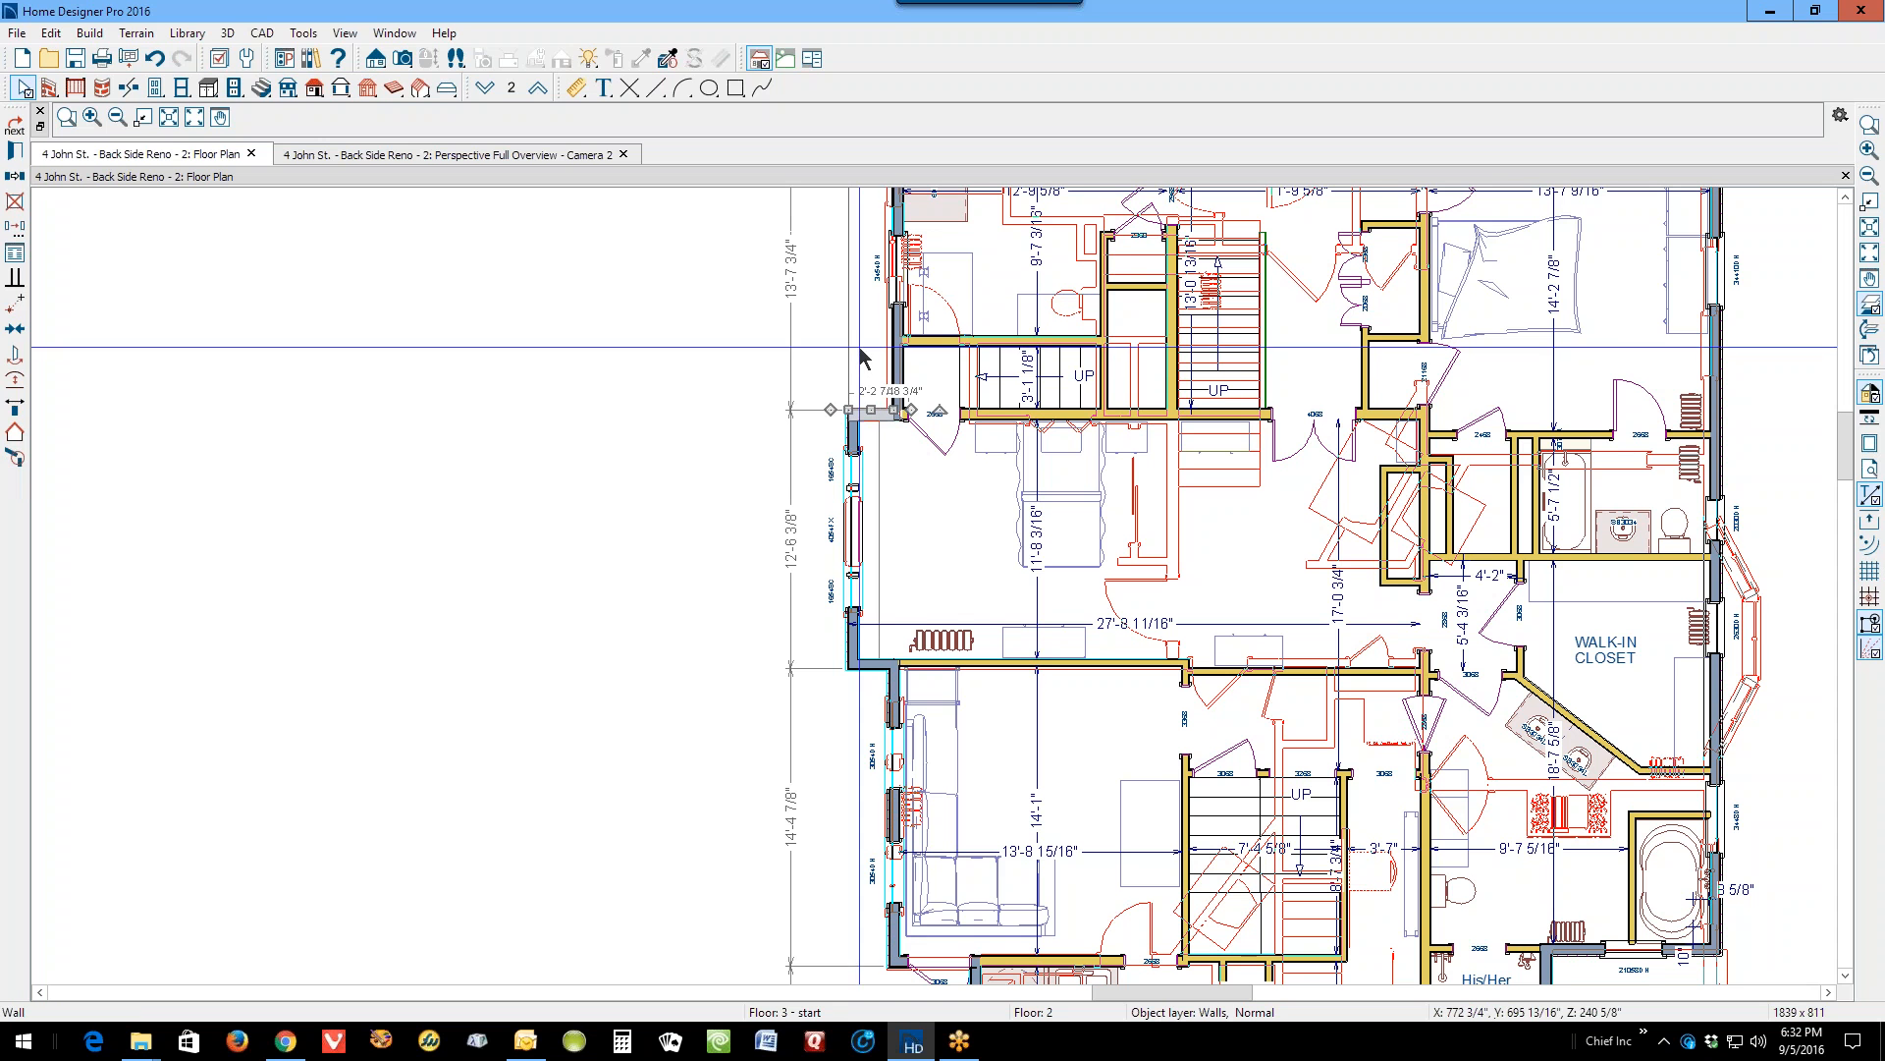
Step: Align the exterior bathroom wall beyond the projecting bedroom and the long exterior wall on the opposite side of the house with the walls below
click(894, 350)
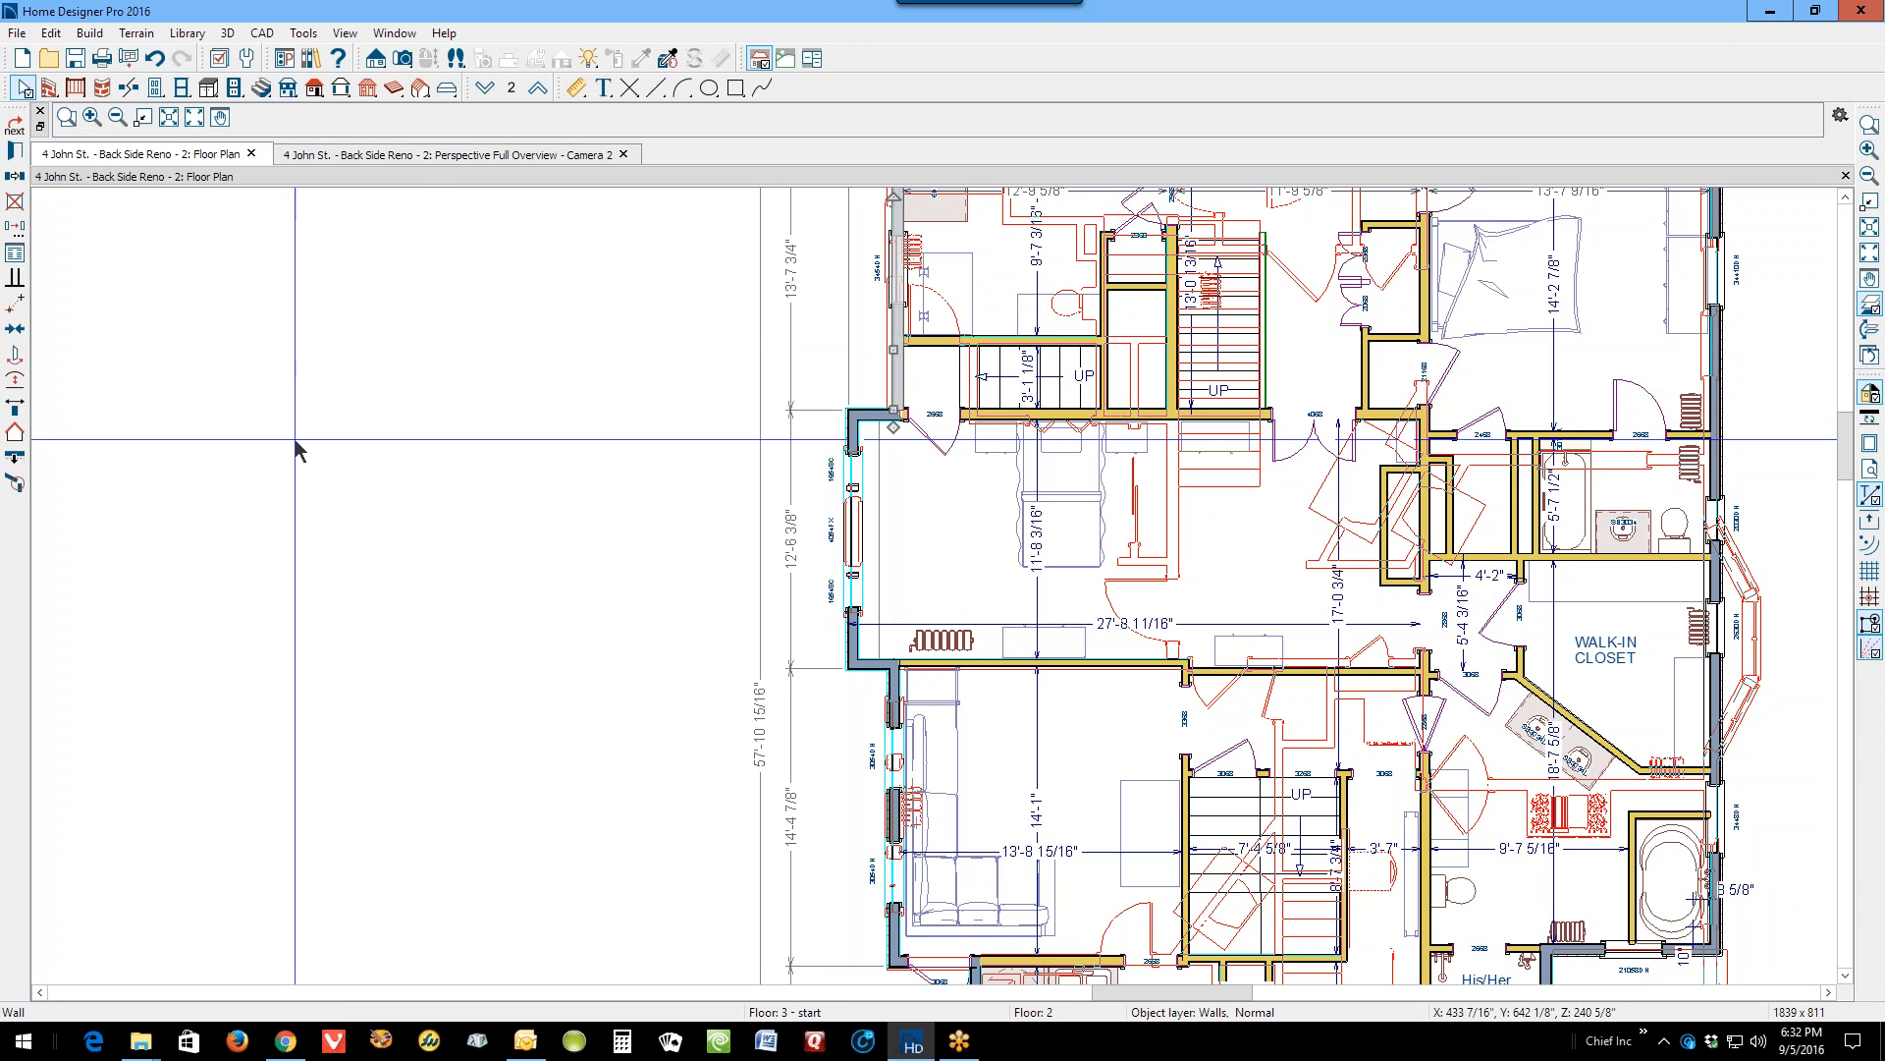
click(1845, 197)
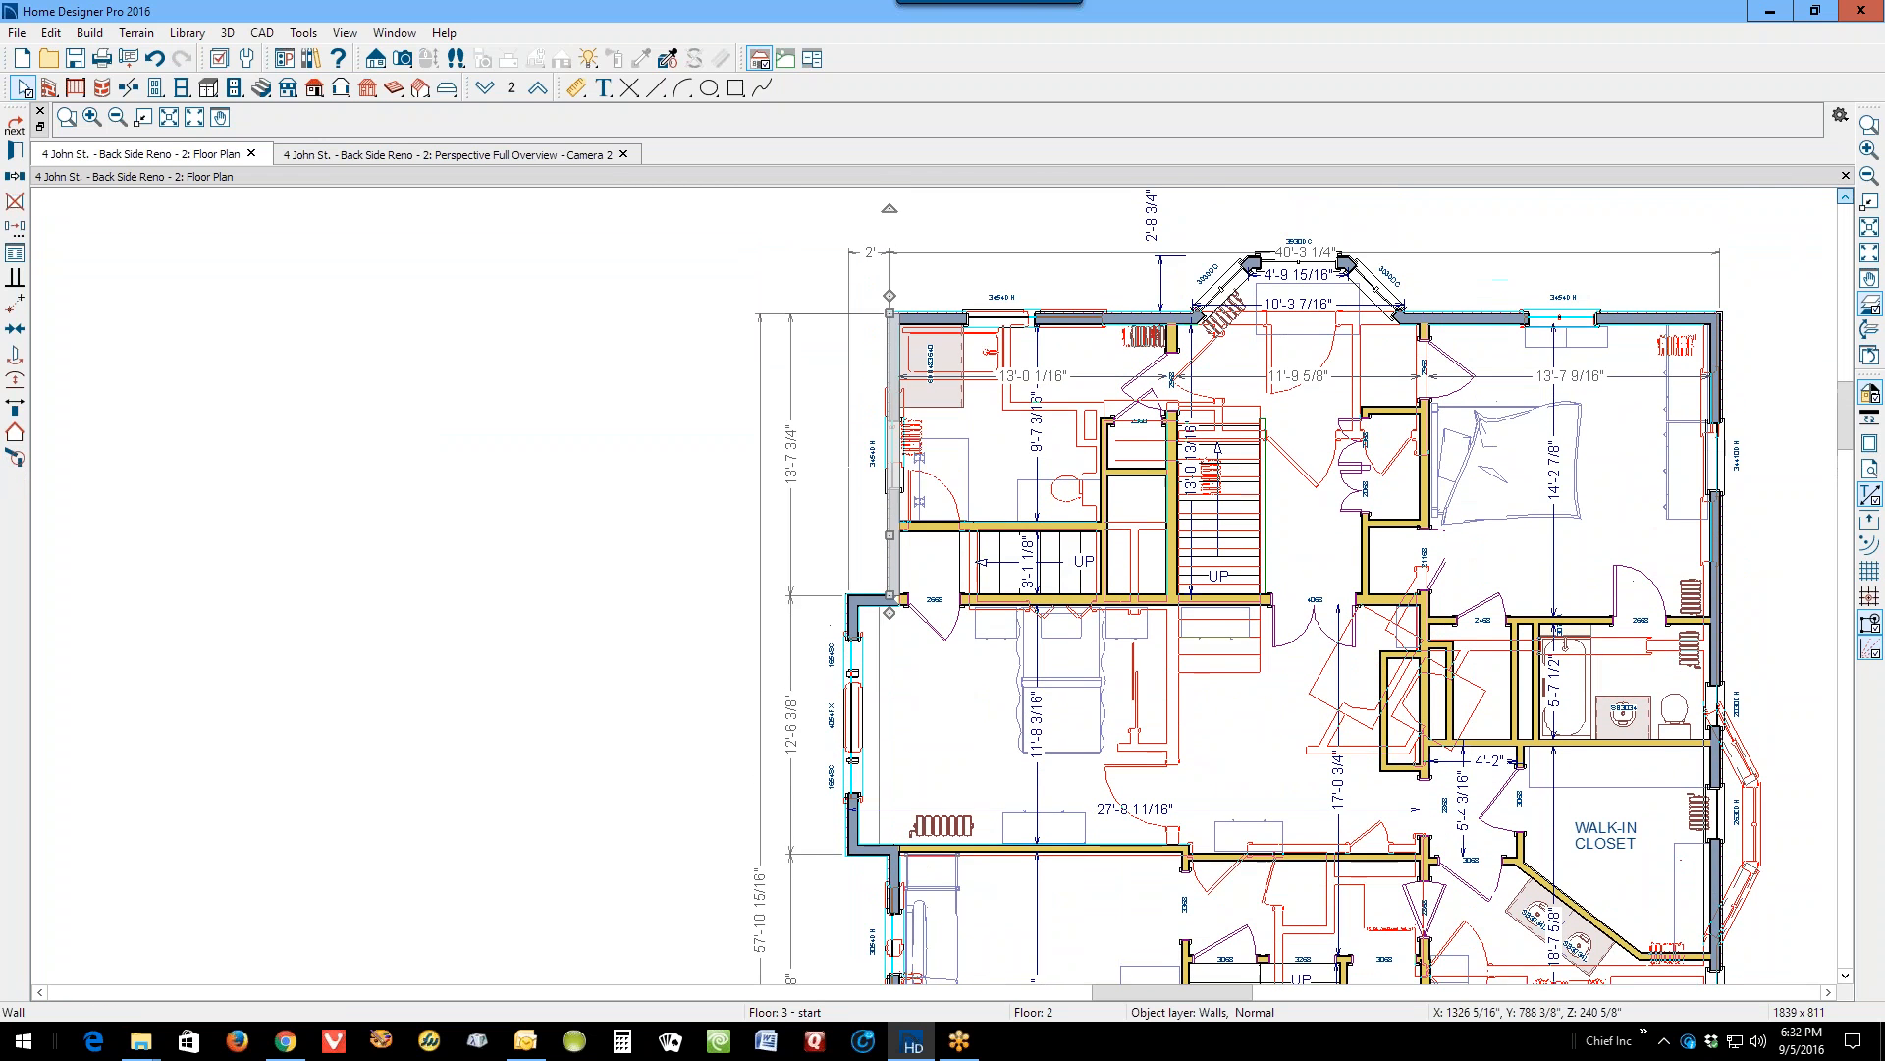
click(1124, 335)
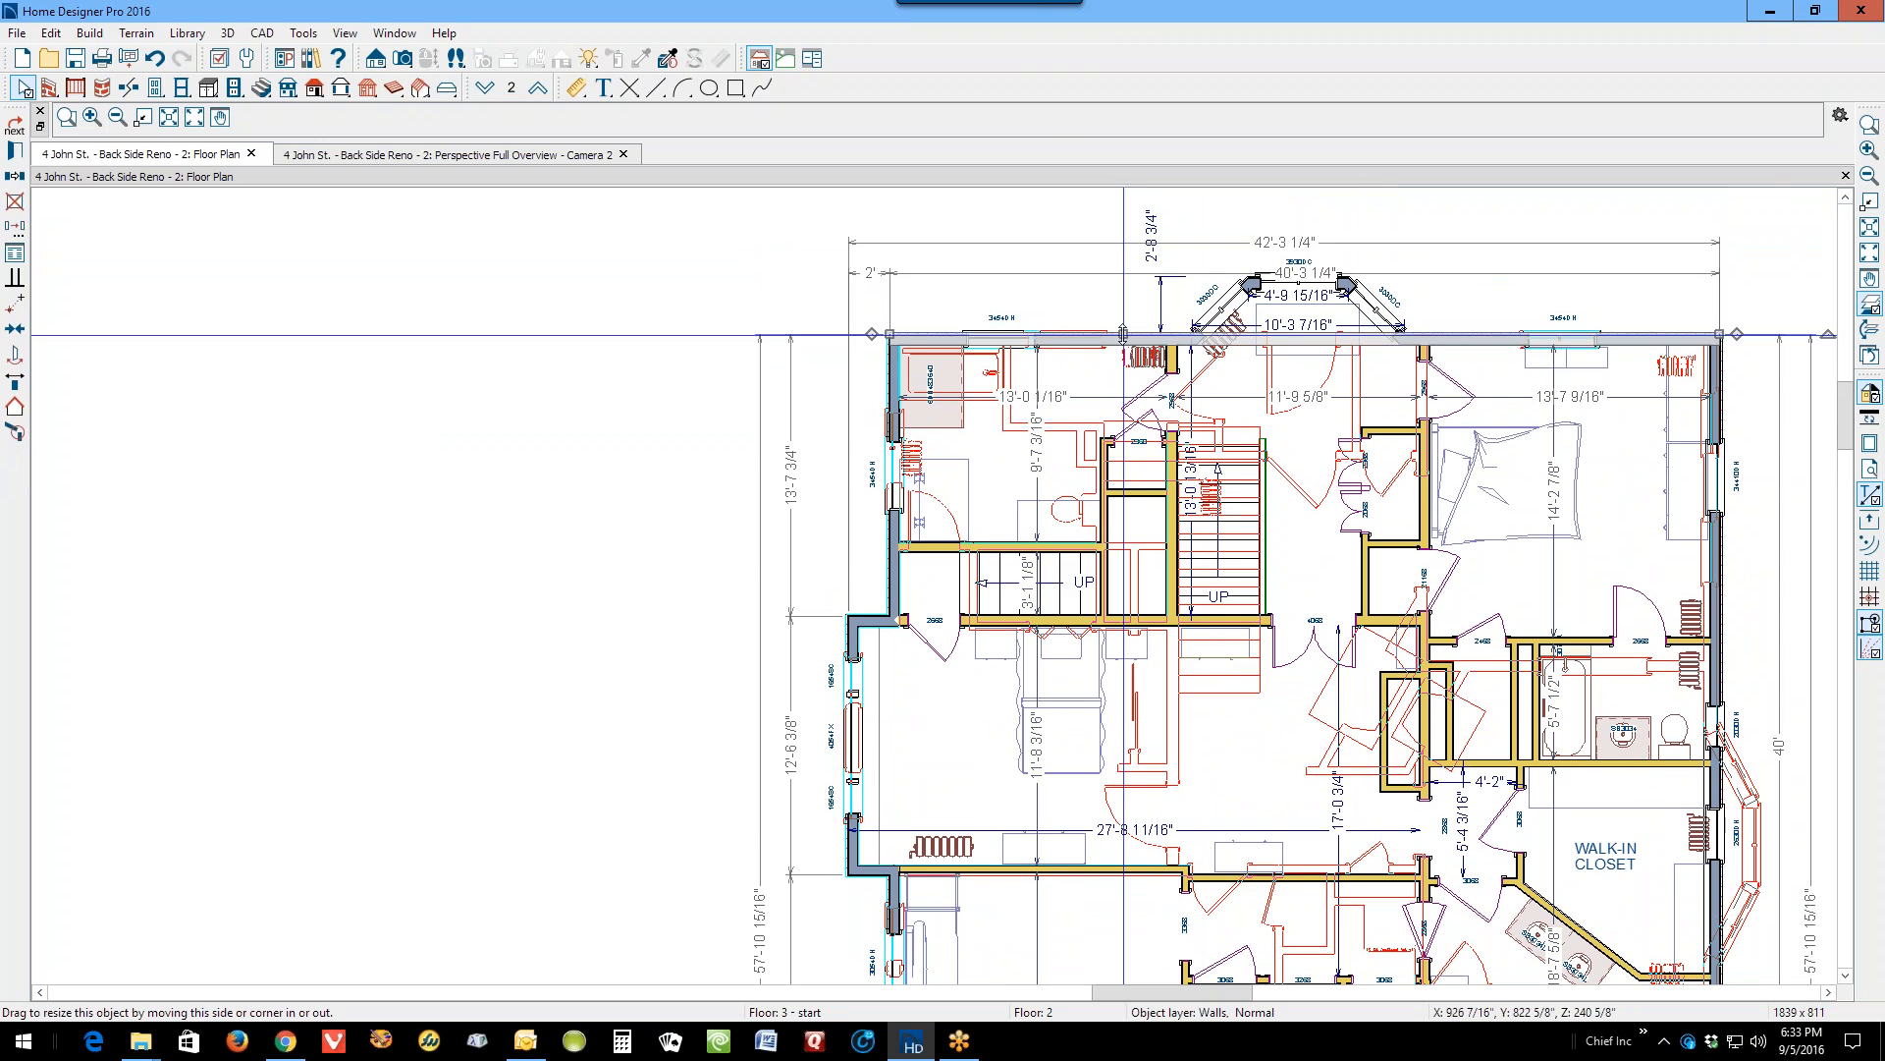
click(1249, 287)
click(1251, 289)
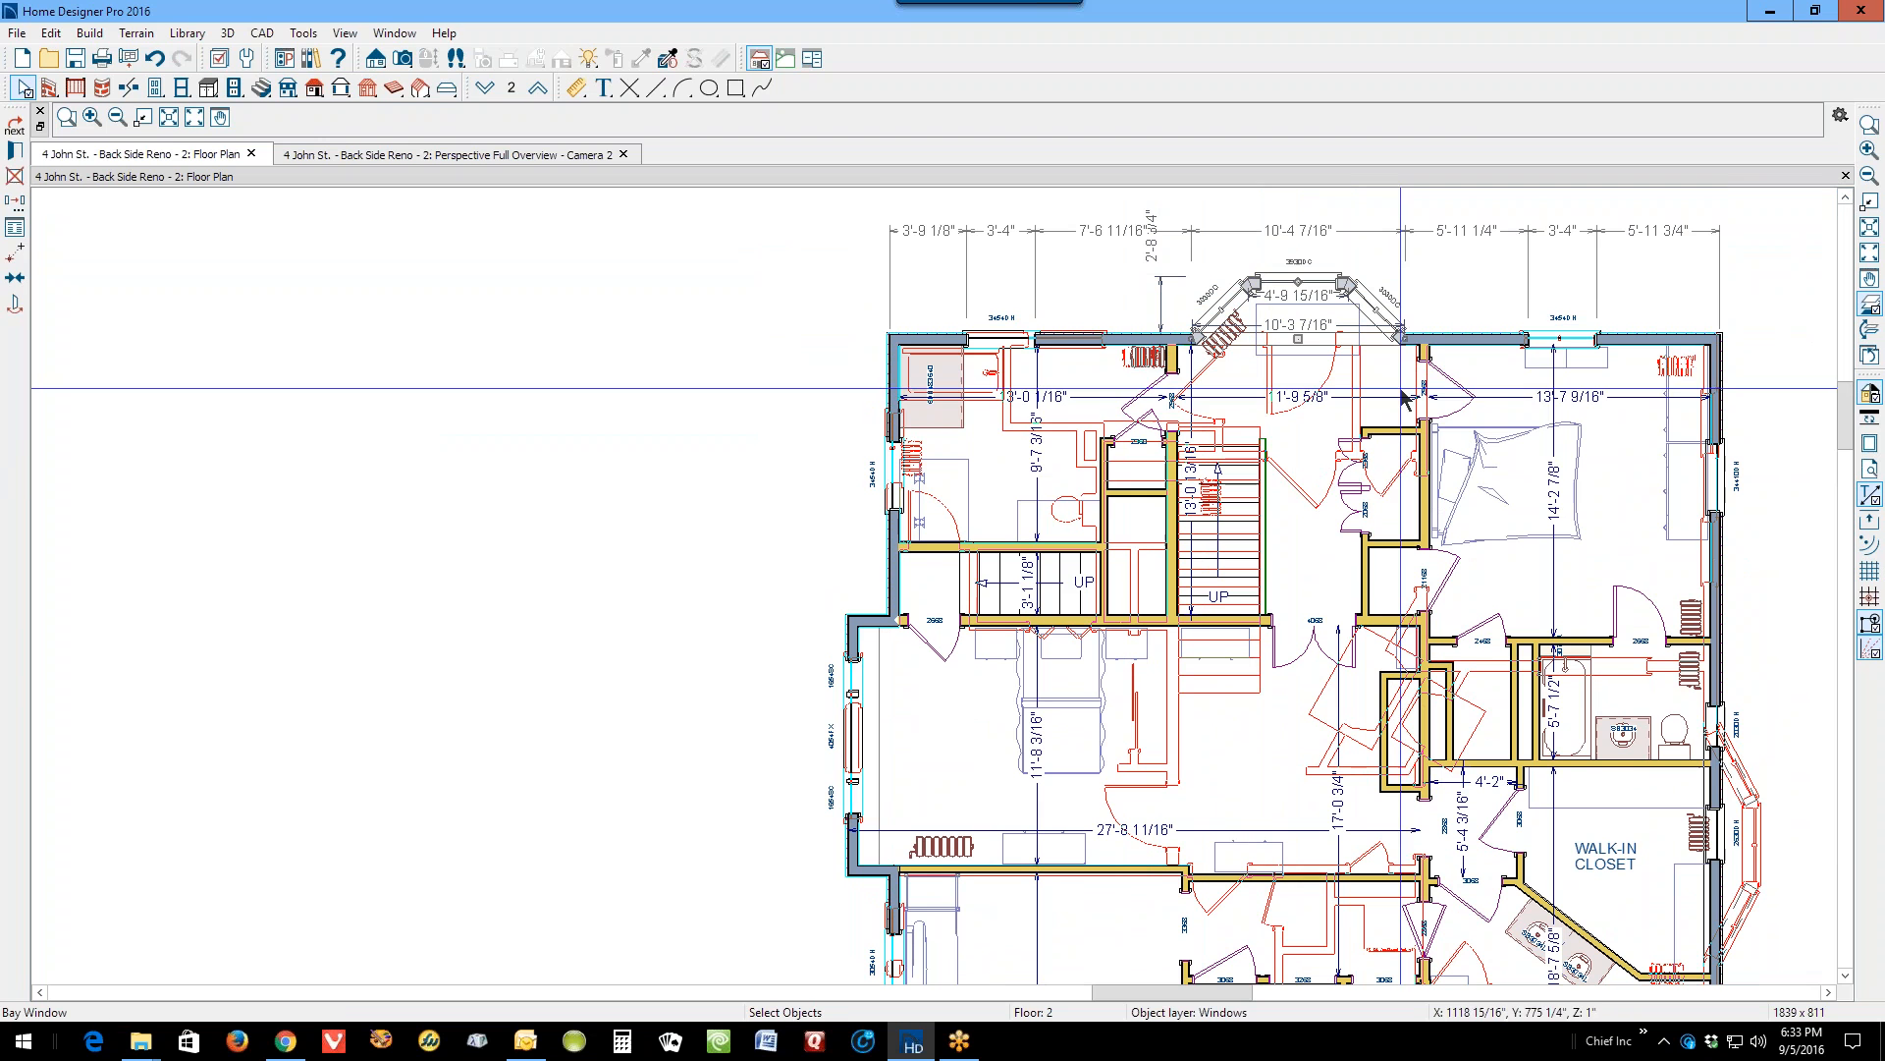
click(1720, 409)
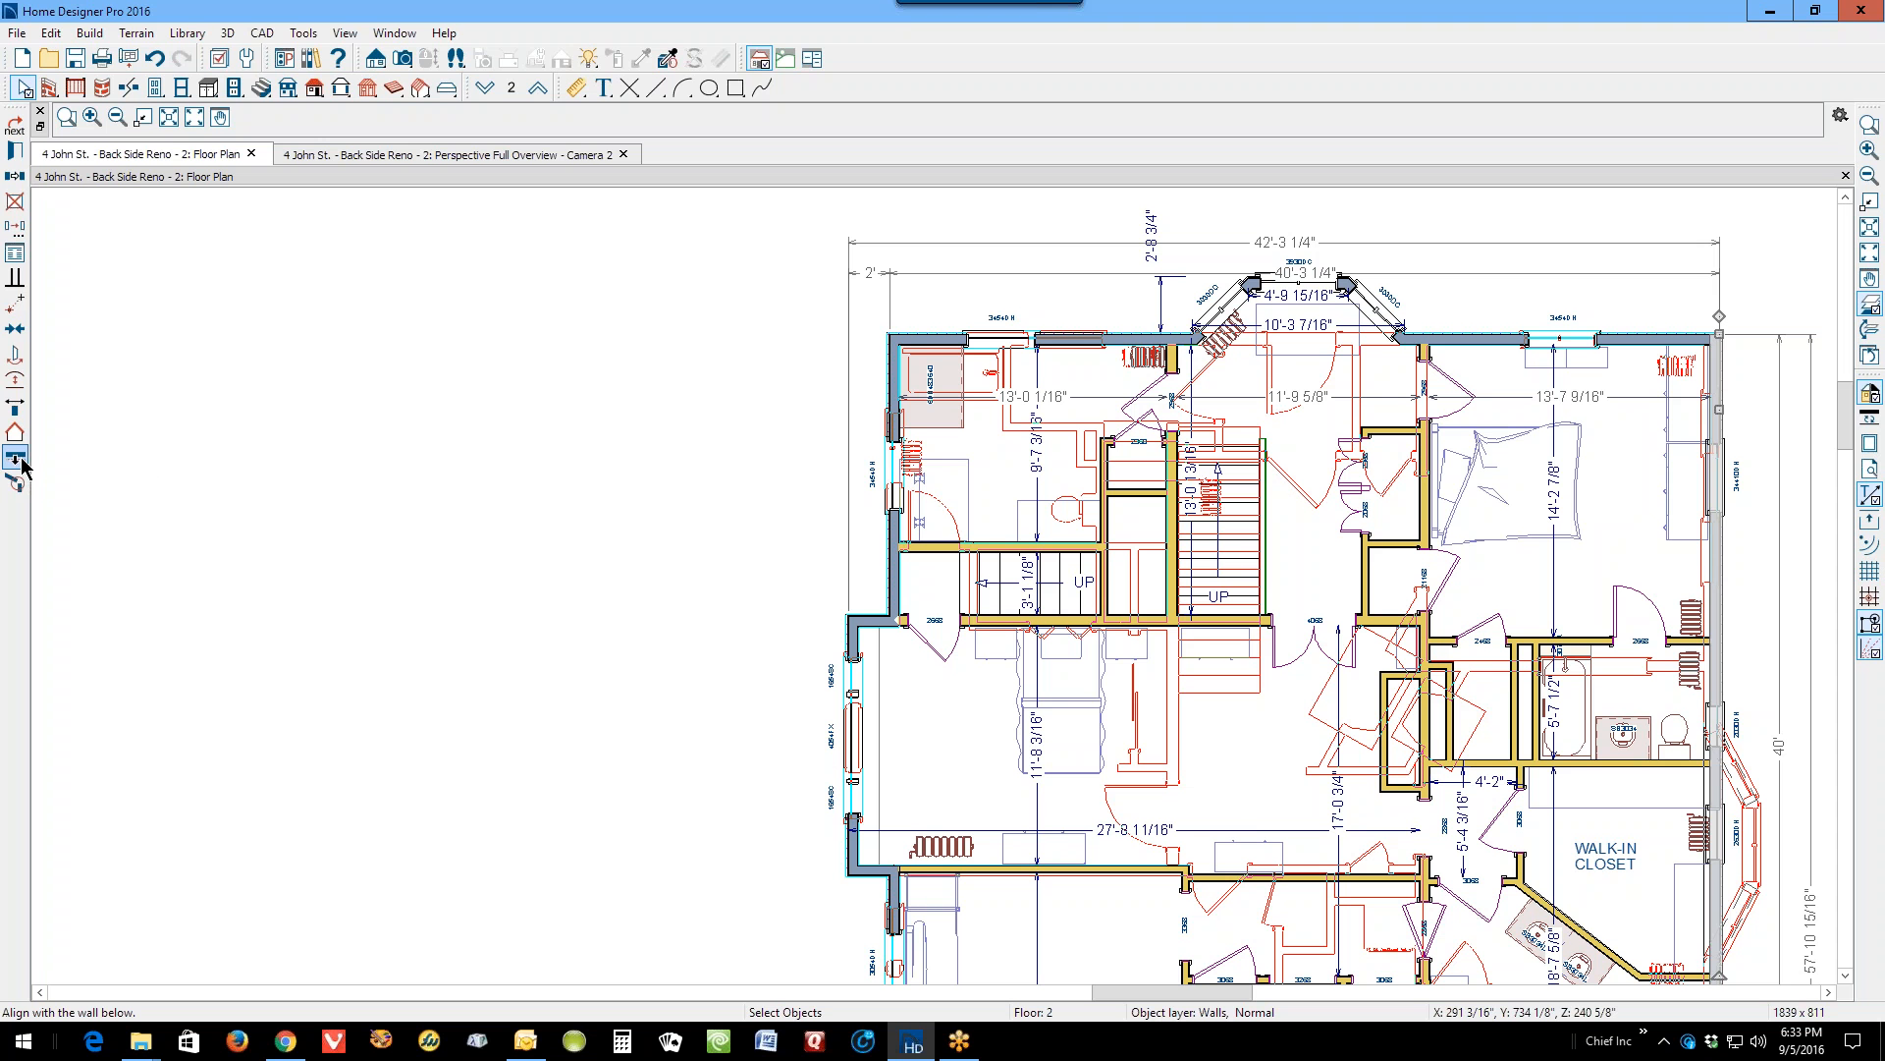
drag(1720, 472, 1713, 472)
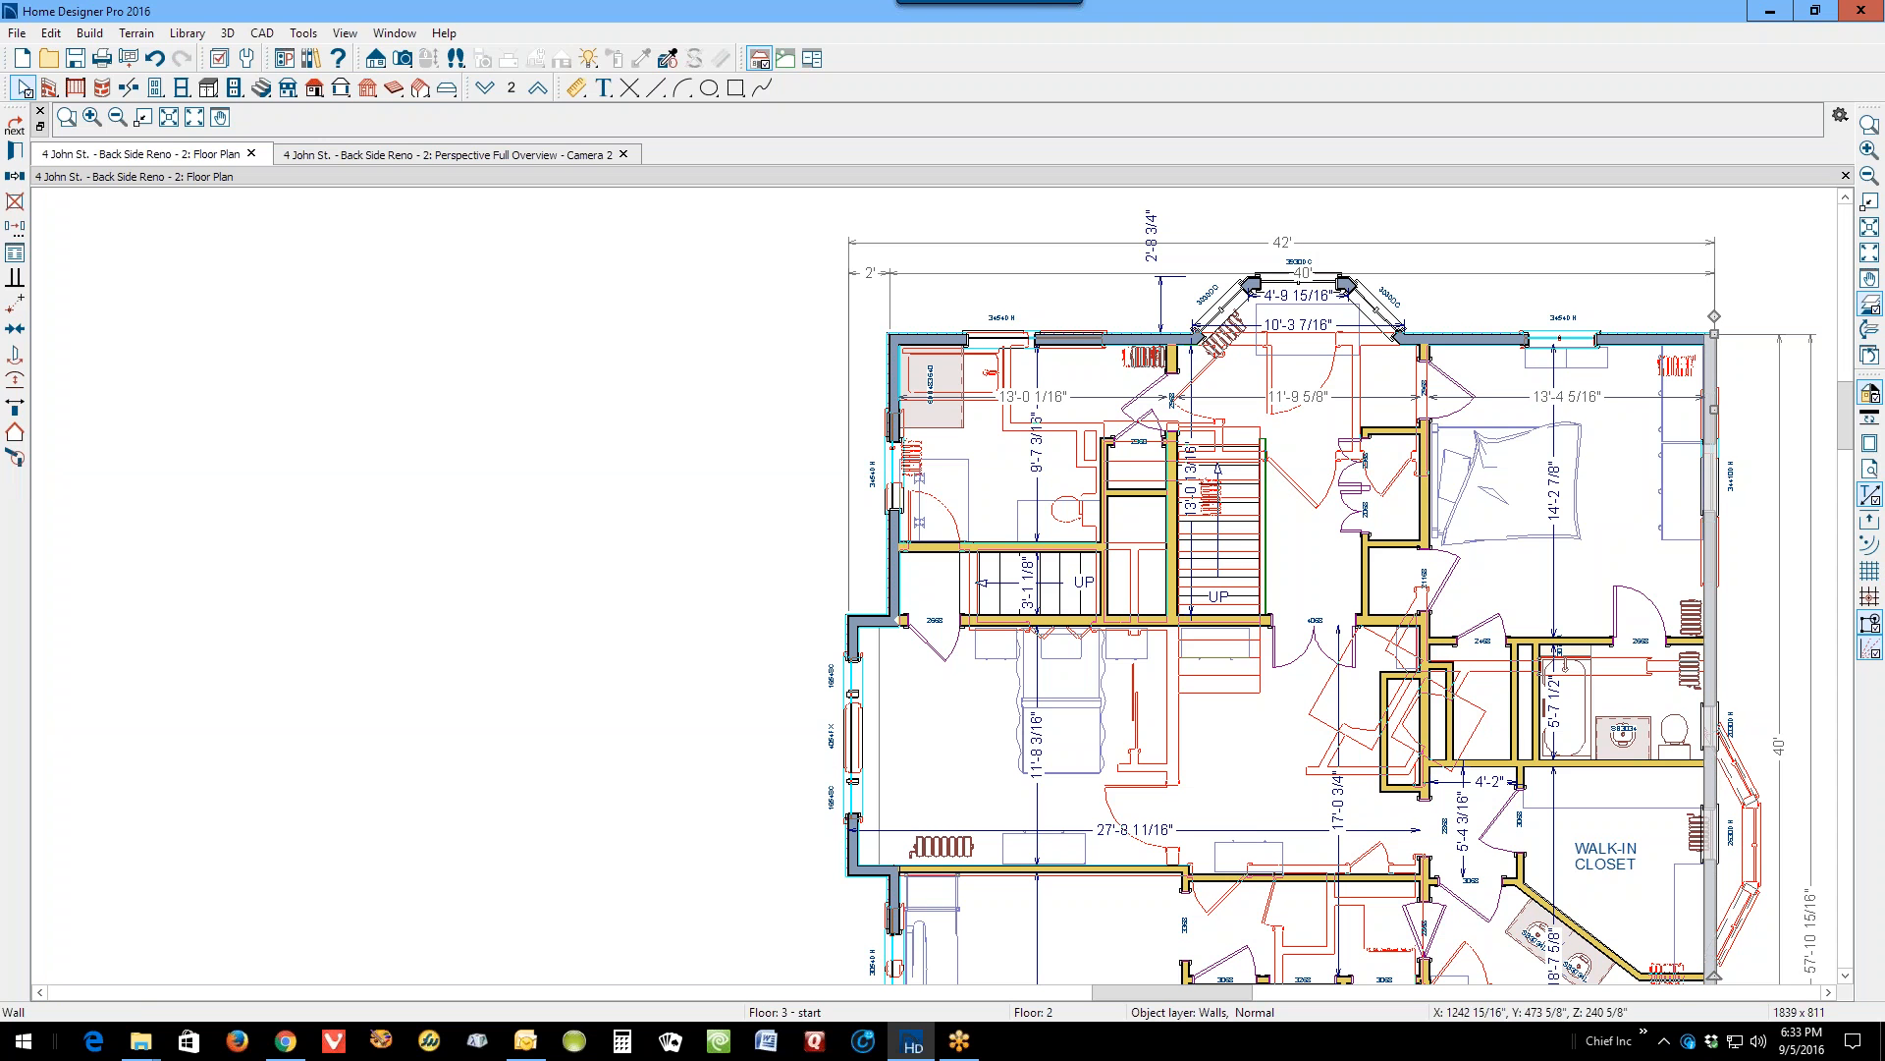
Step: Check how the window wall beside the bathtub, the walk-in shower's outer wall and the long stair wall line up with the walls below
click(1845, 977)
click(1845, 977)
click(1845, 977)
click(1845, 977)
click(1845, 977)
click(1846, 977)
click(1845, 977)
click(1845, 978)
click(1846, 977)
click(1845, 977)
click(1845, 977)
click(1583, 334)
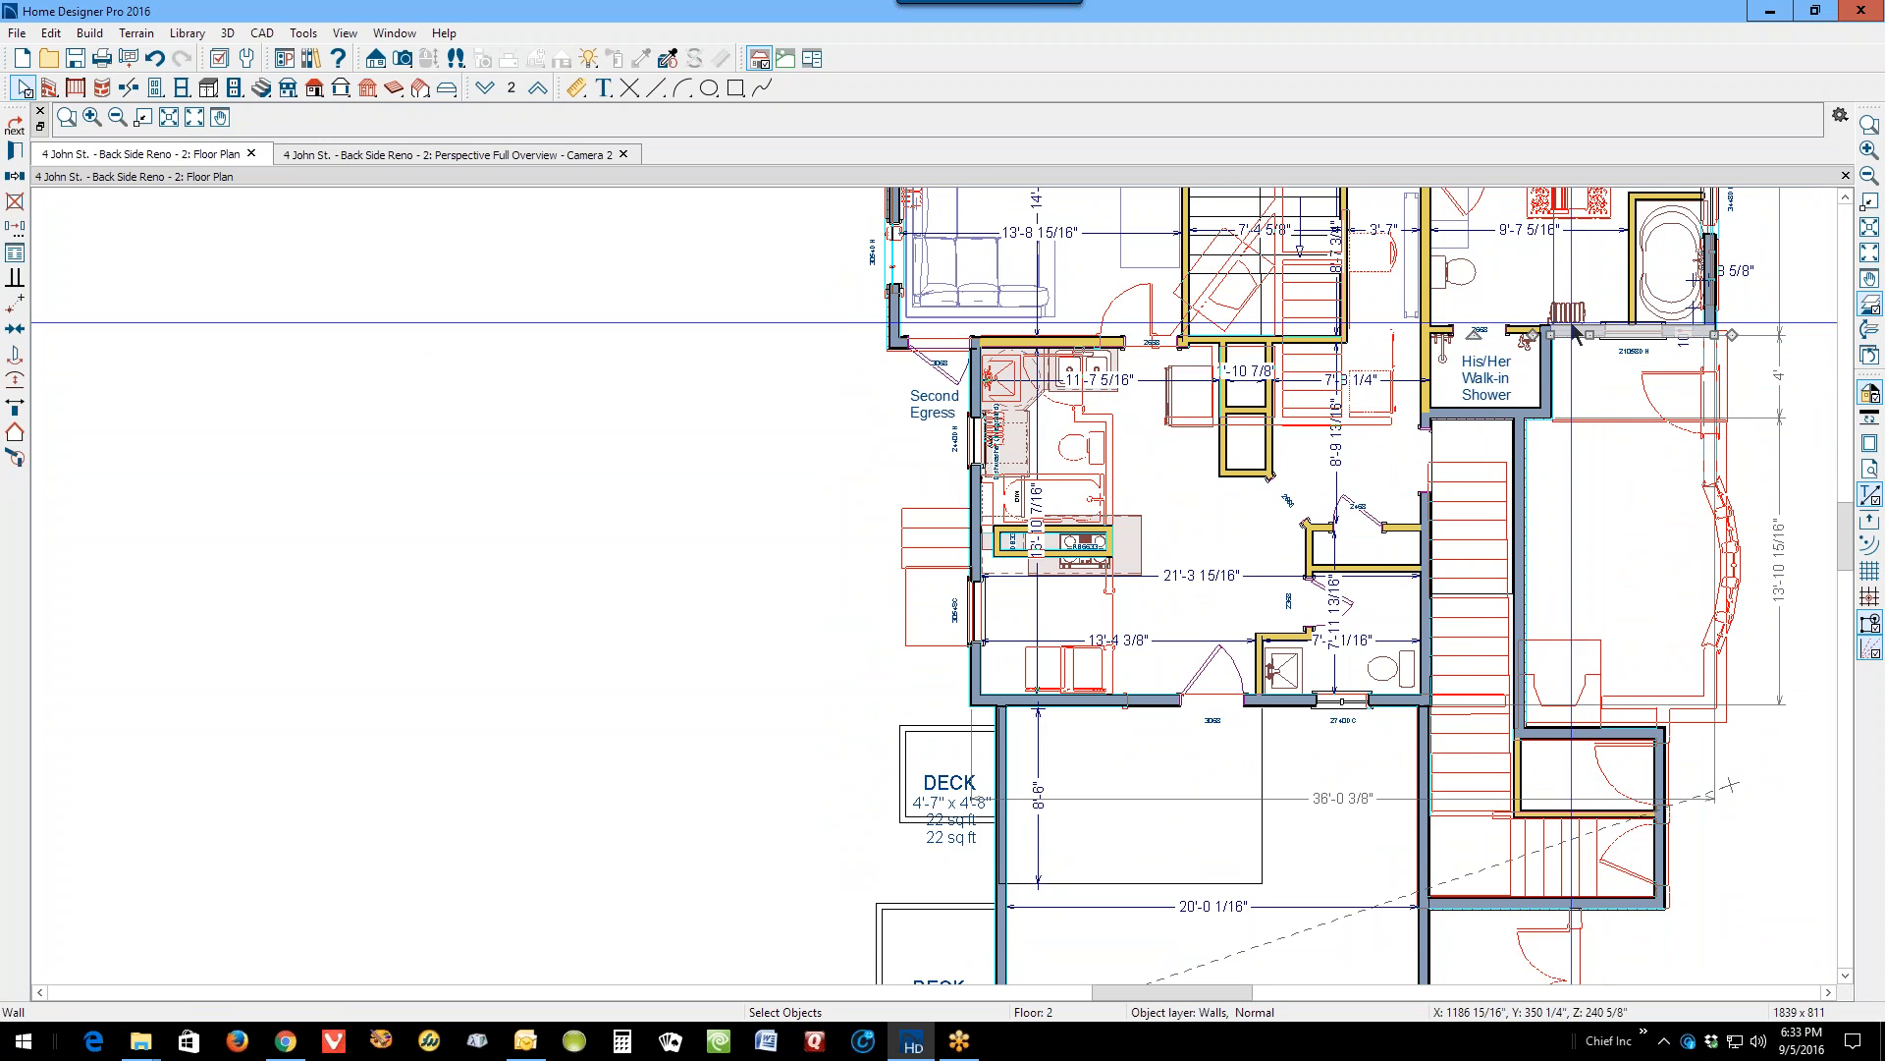
click(1551, 374)
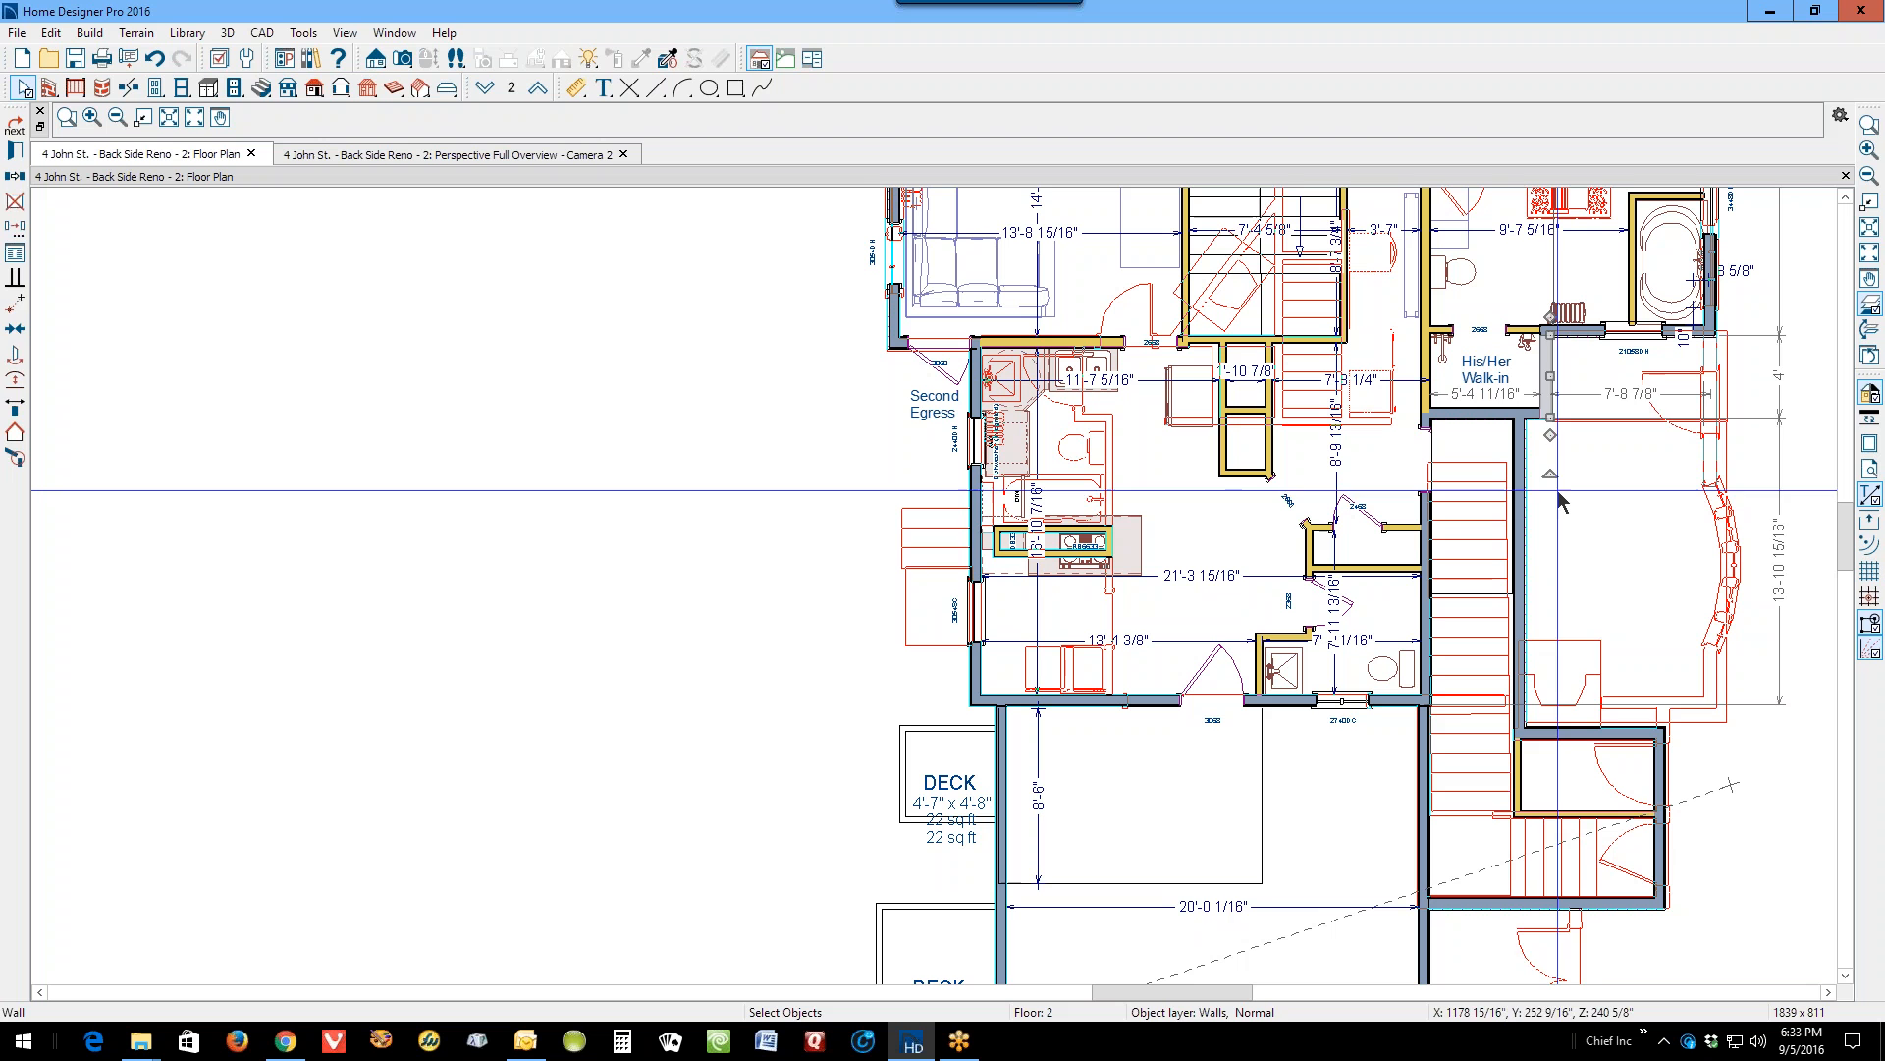
click(1525, 540)
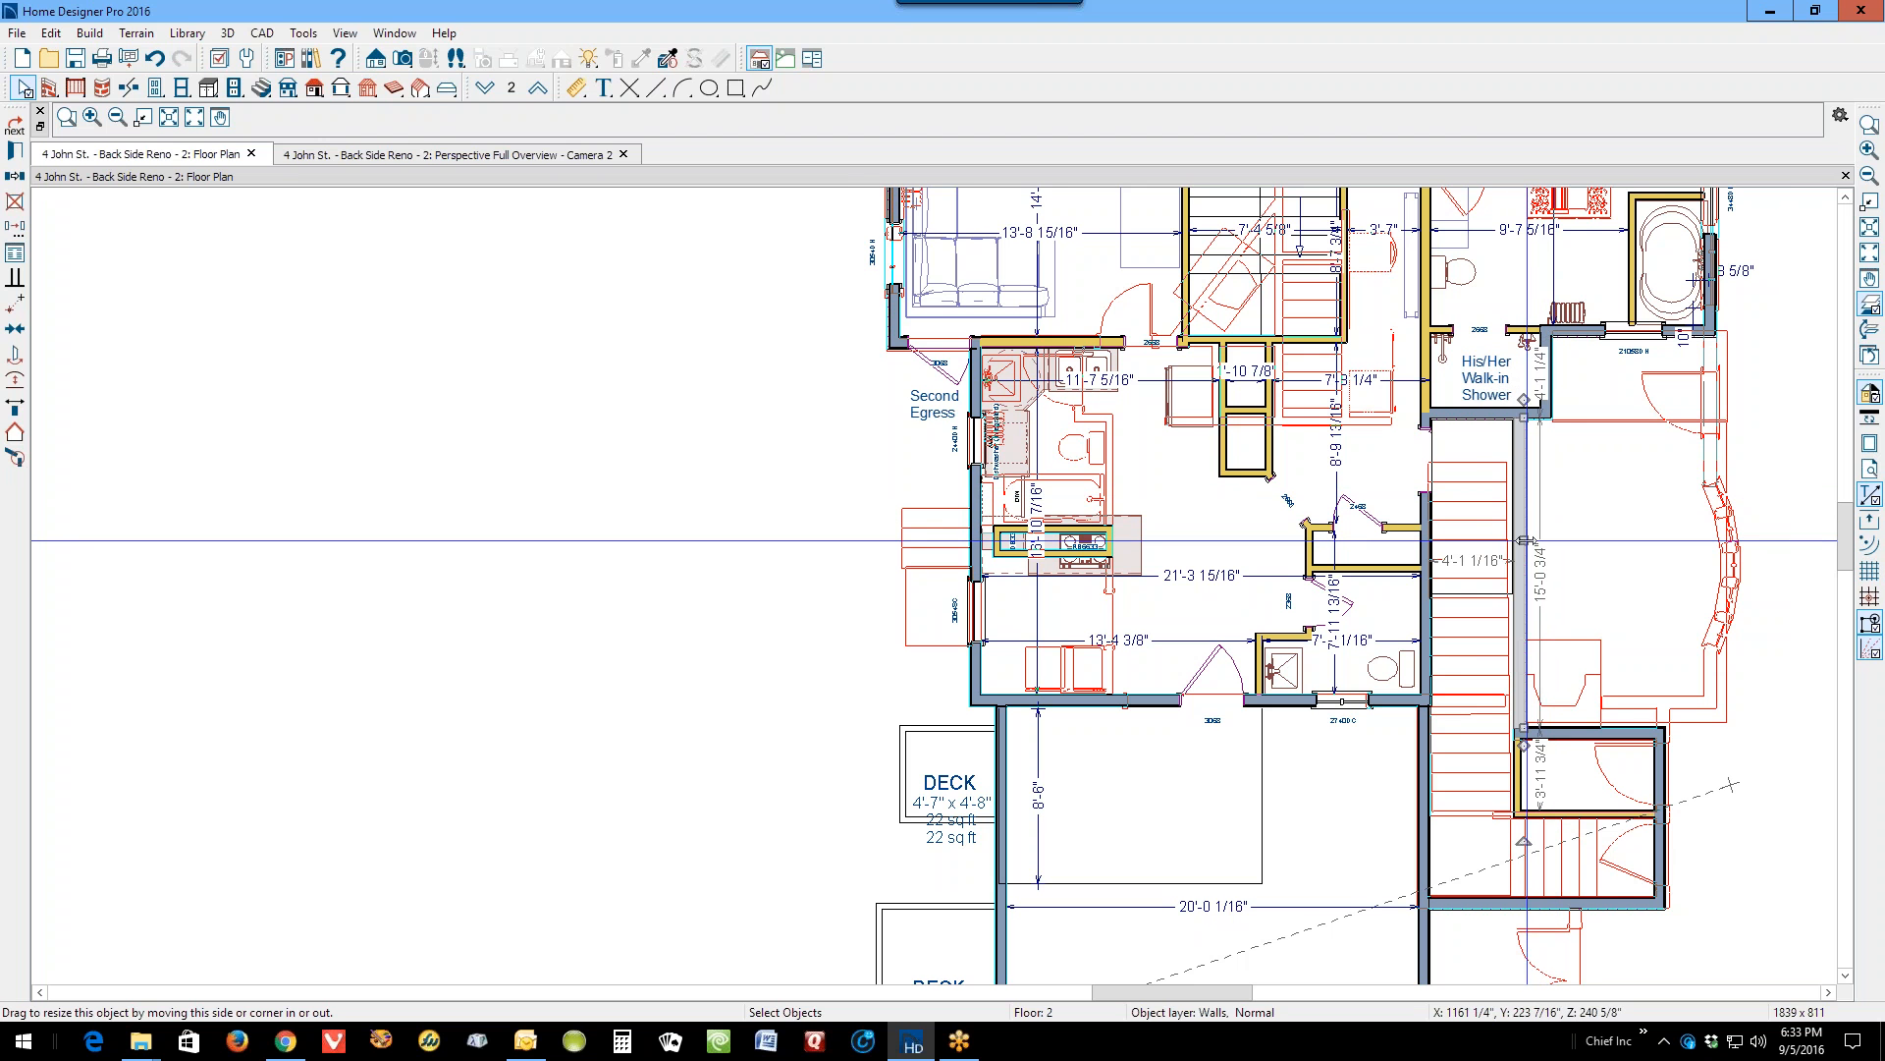
Step: Align the horizontal wall of the small enclosure beside the stairs with the wall below, and check it against the first-floor plan
click(1586, 734)
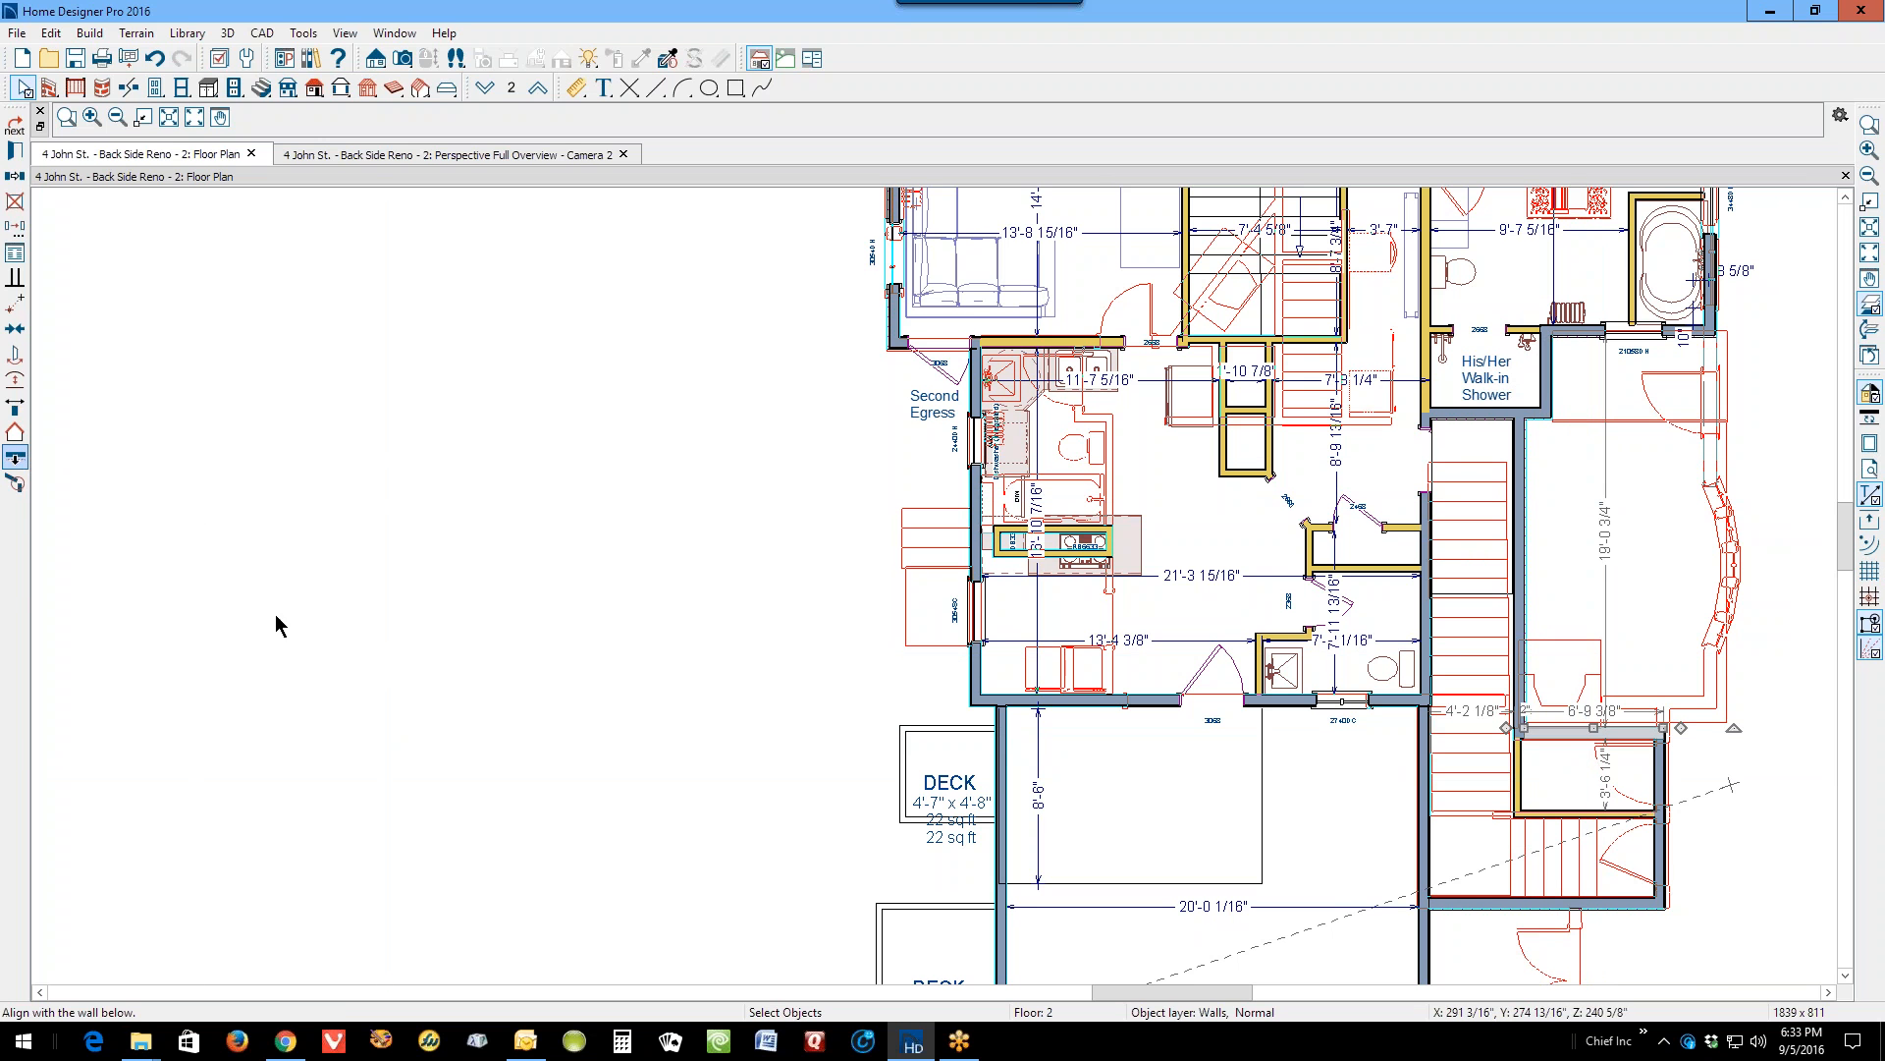
click(15, 457)
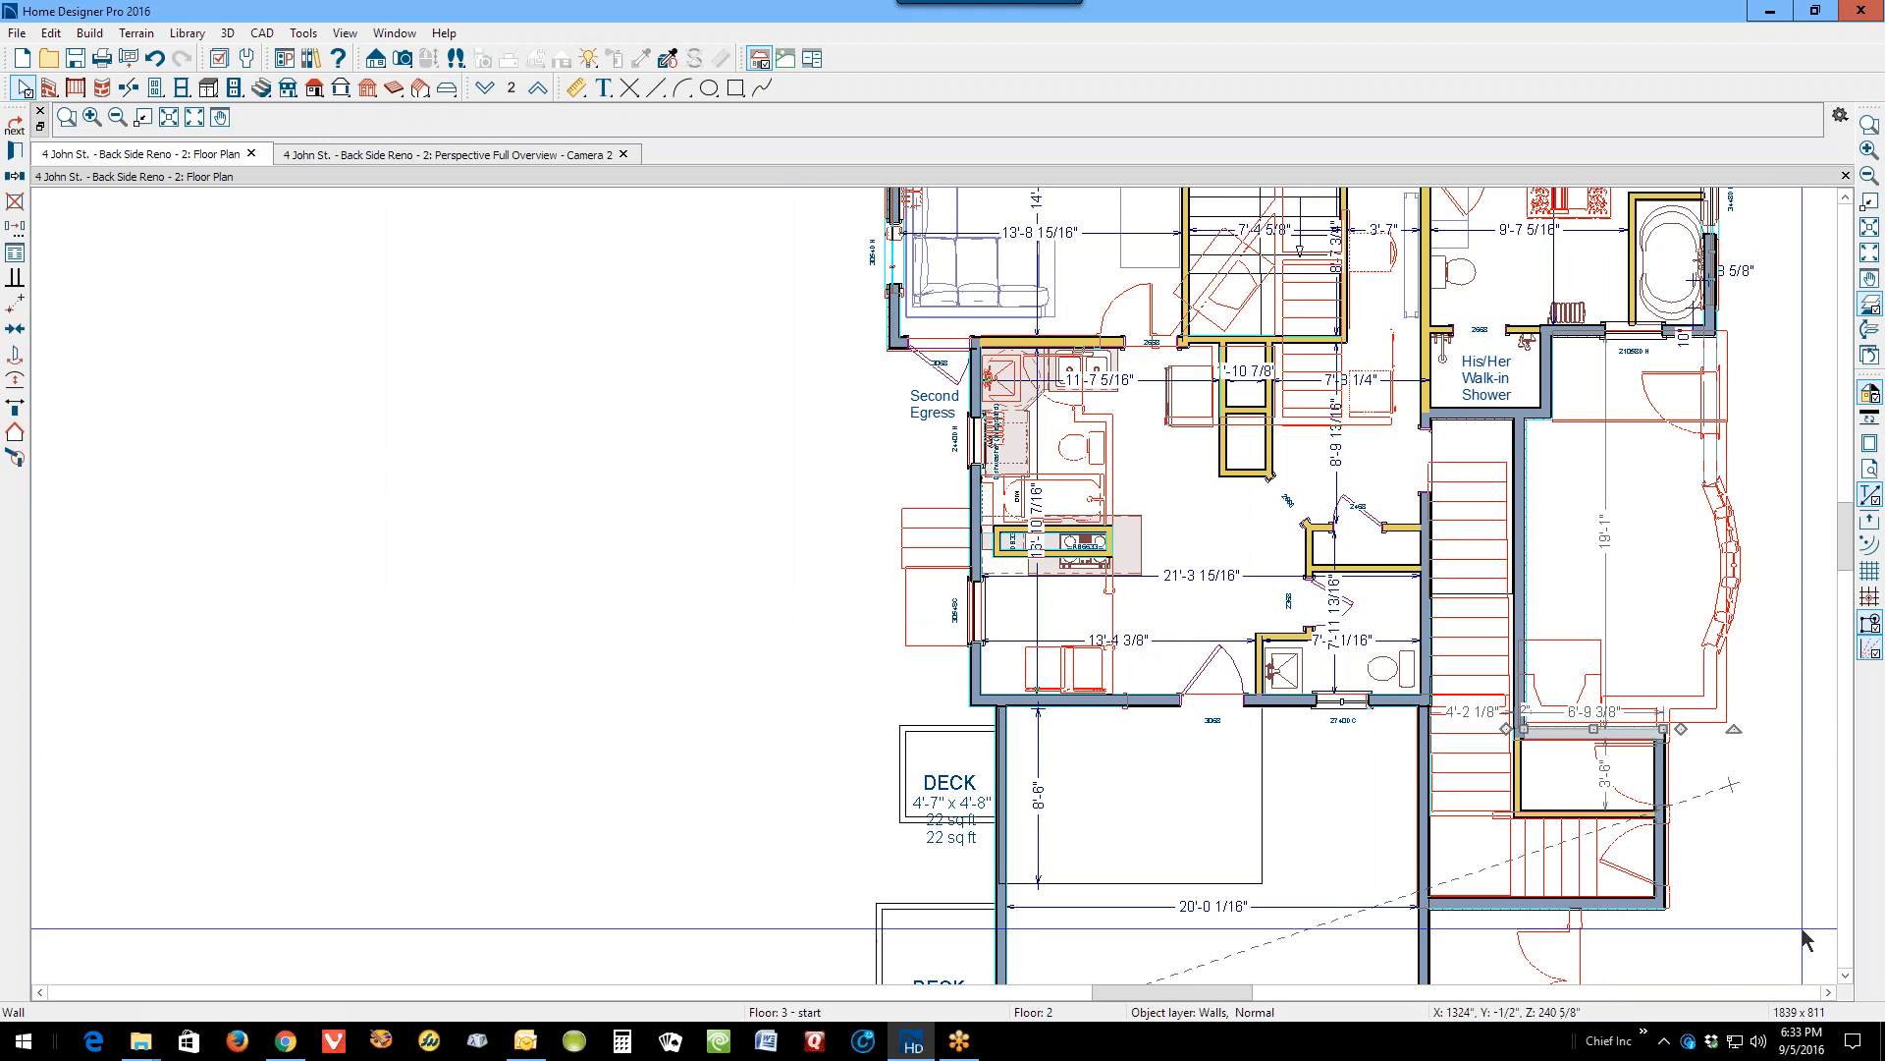
click(1797, 815)
scroll(1757, 829, up, 5)
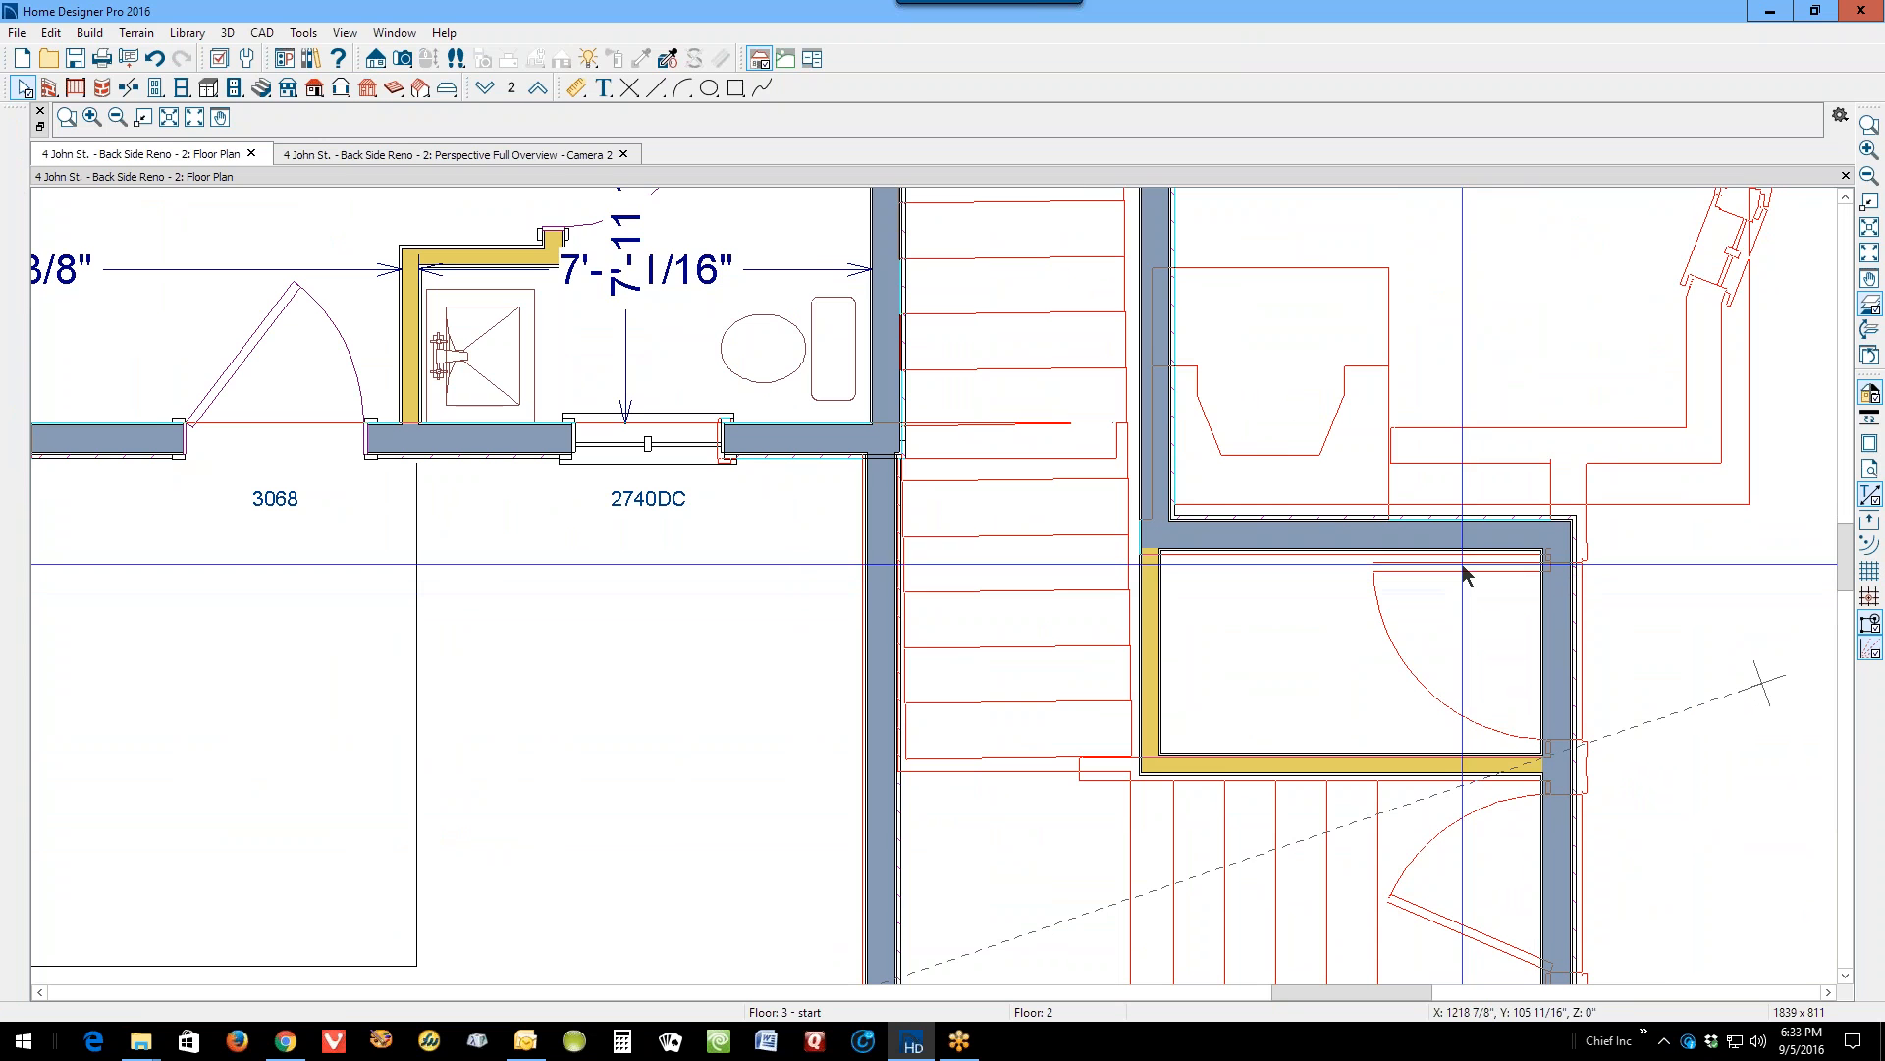
click(491, 95)
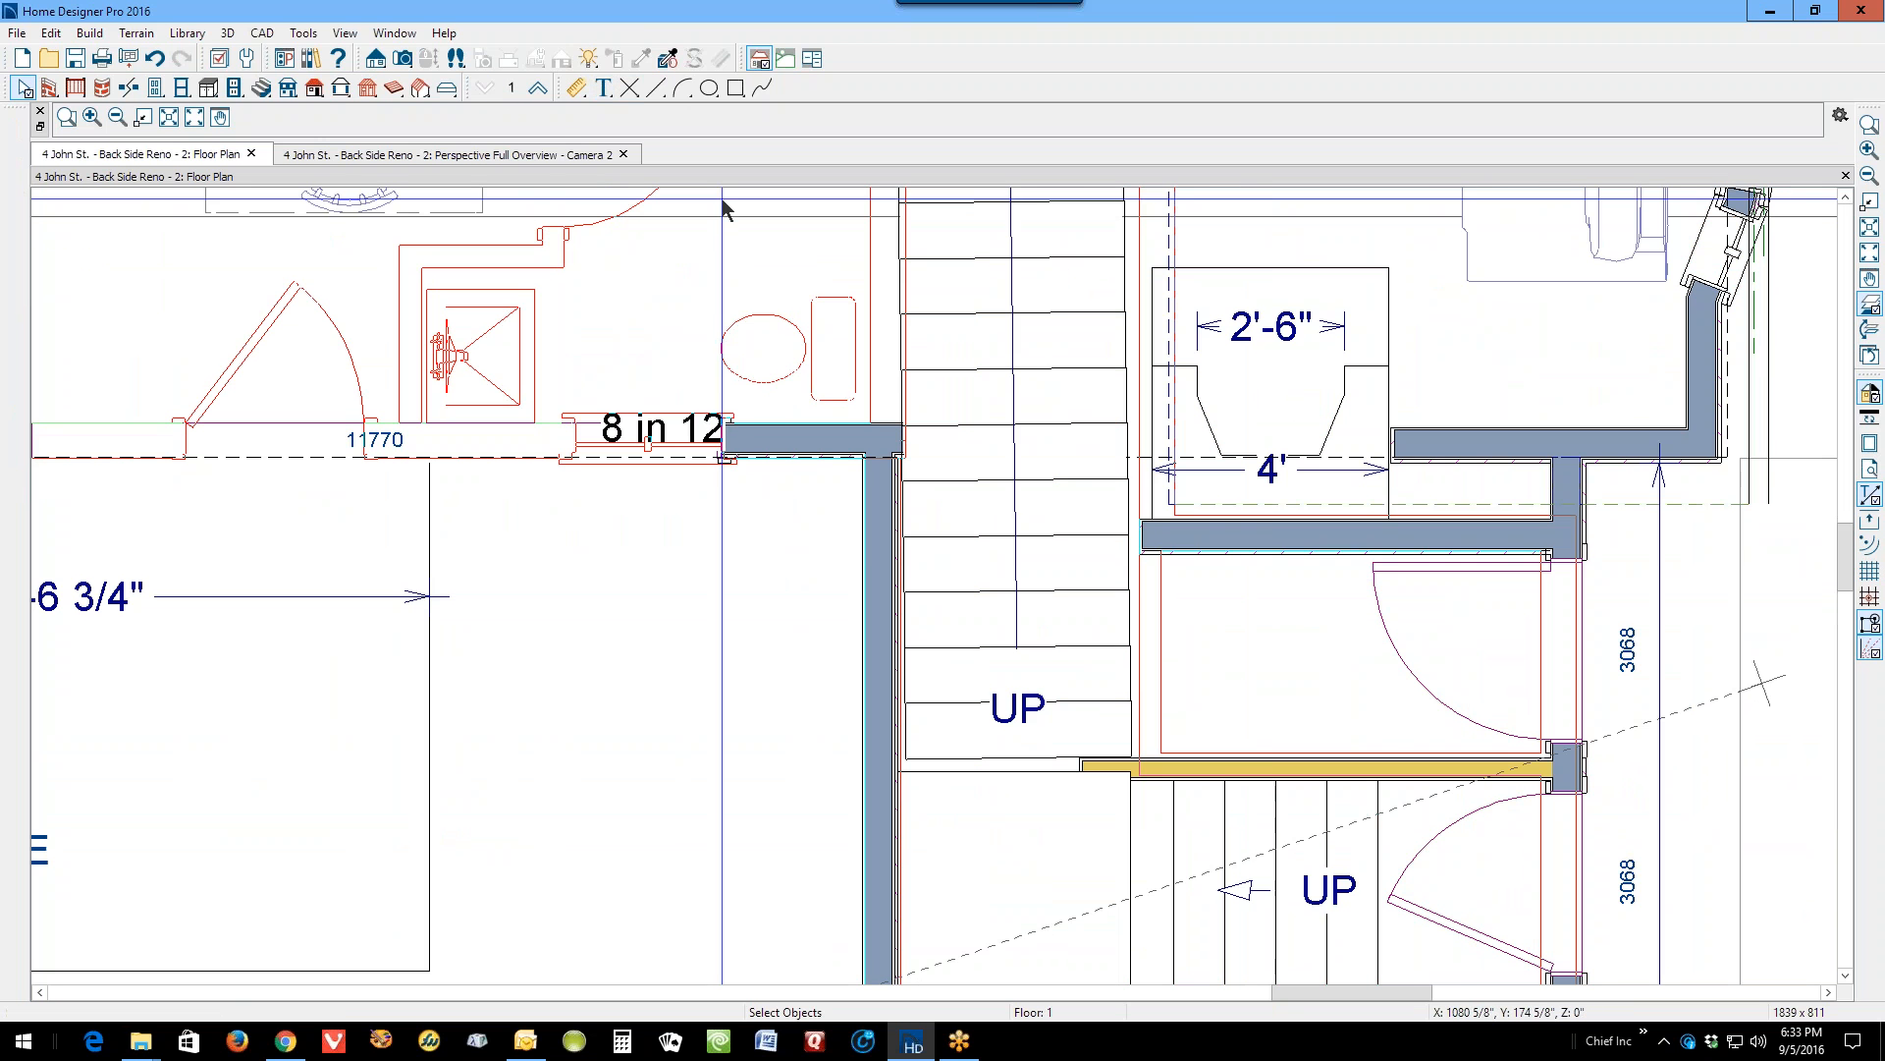
click(1360, 548)
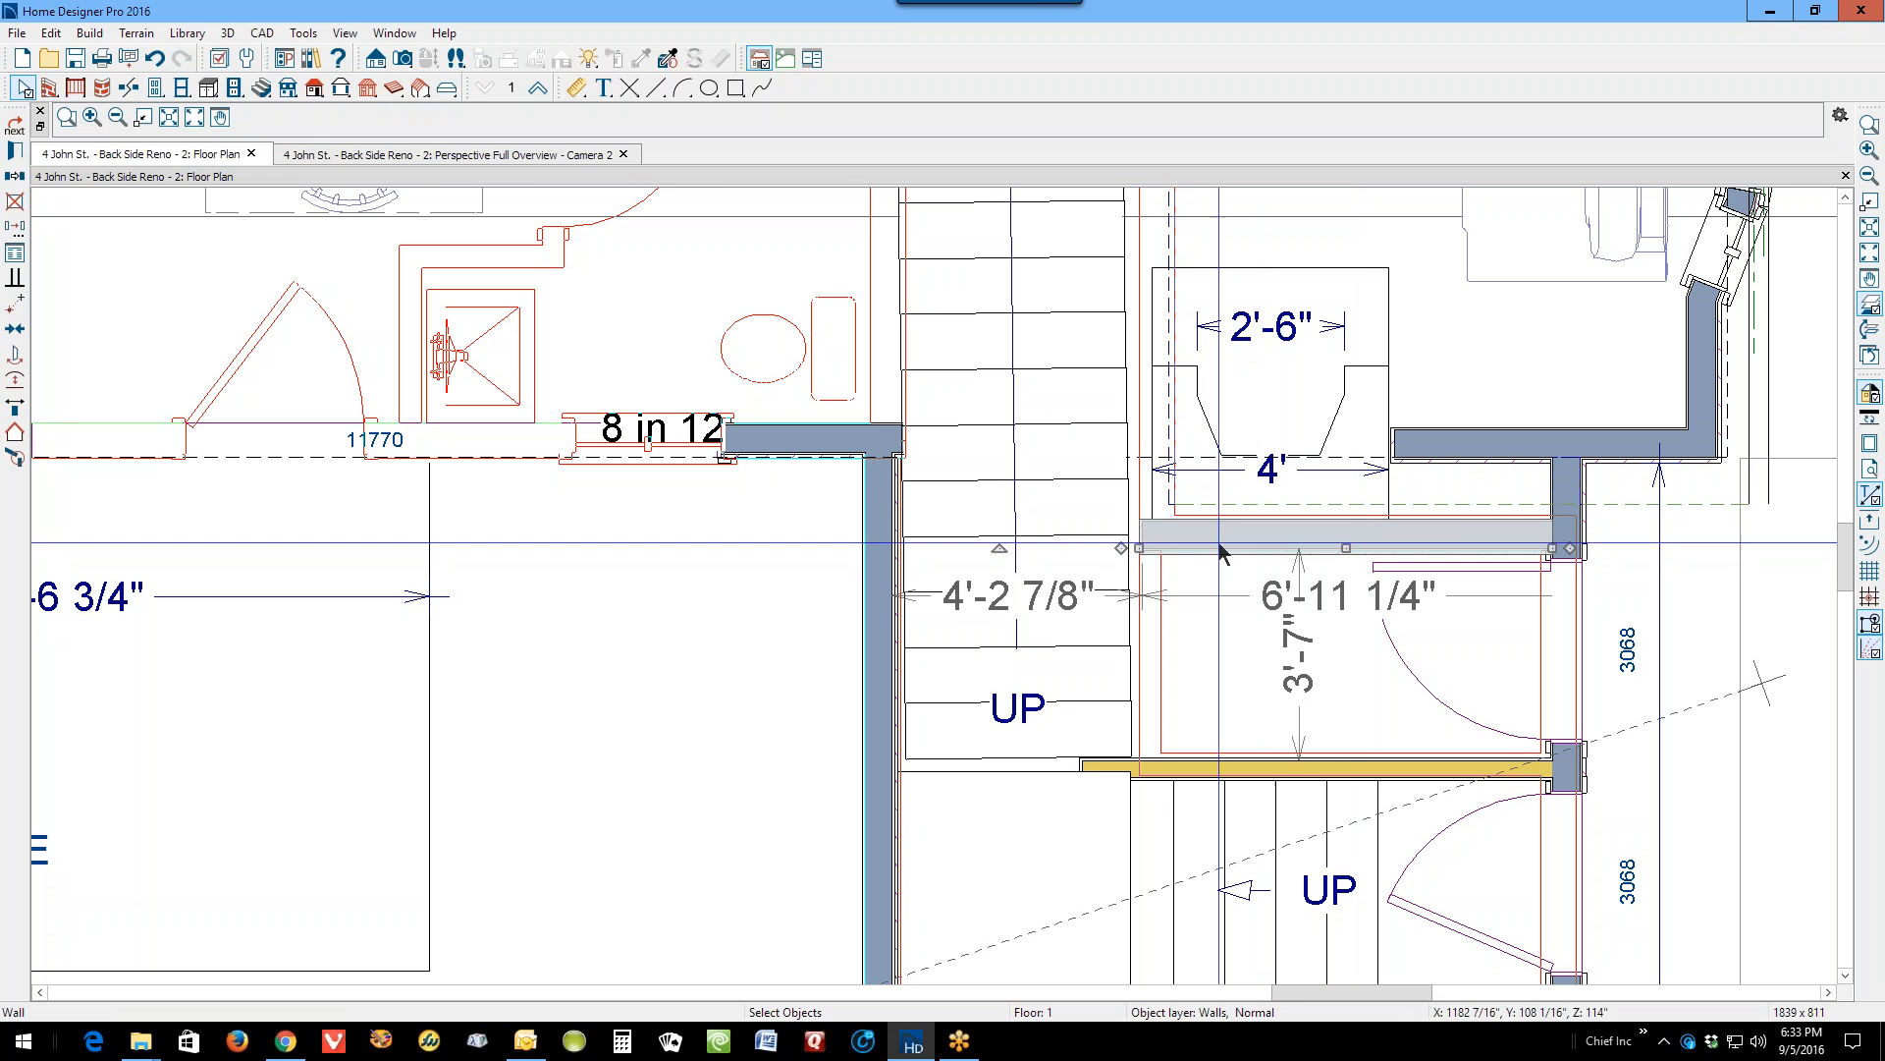
key(Escape)
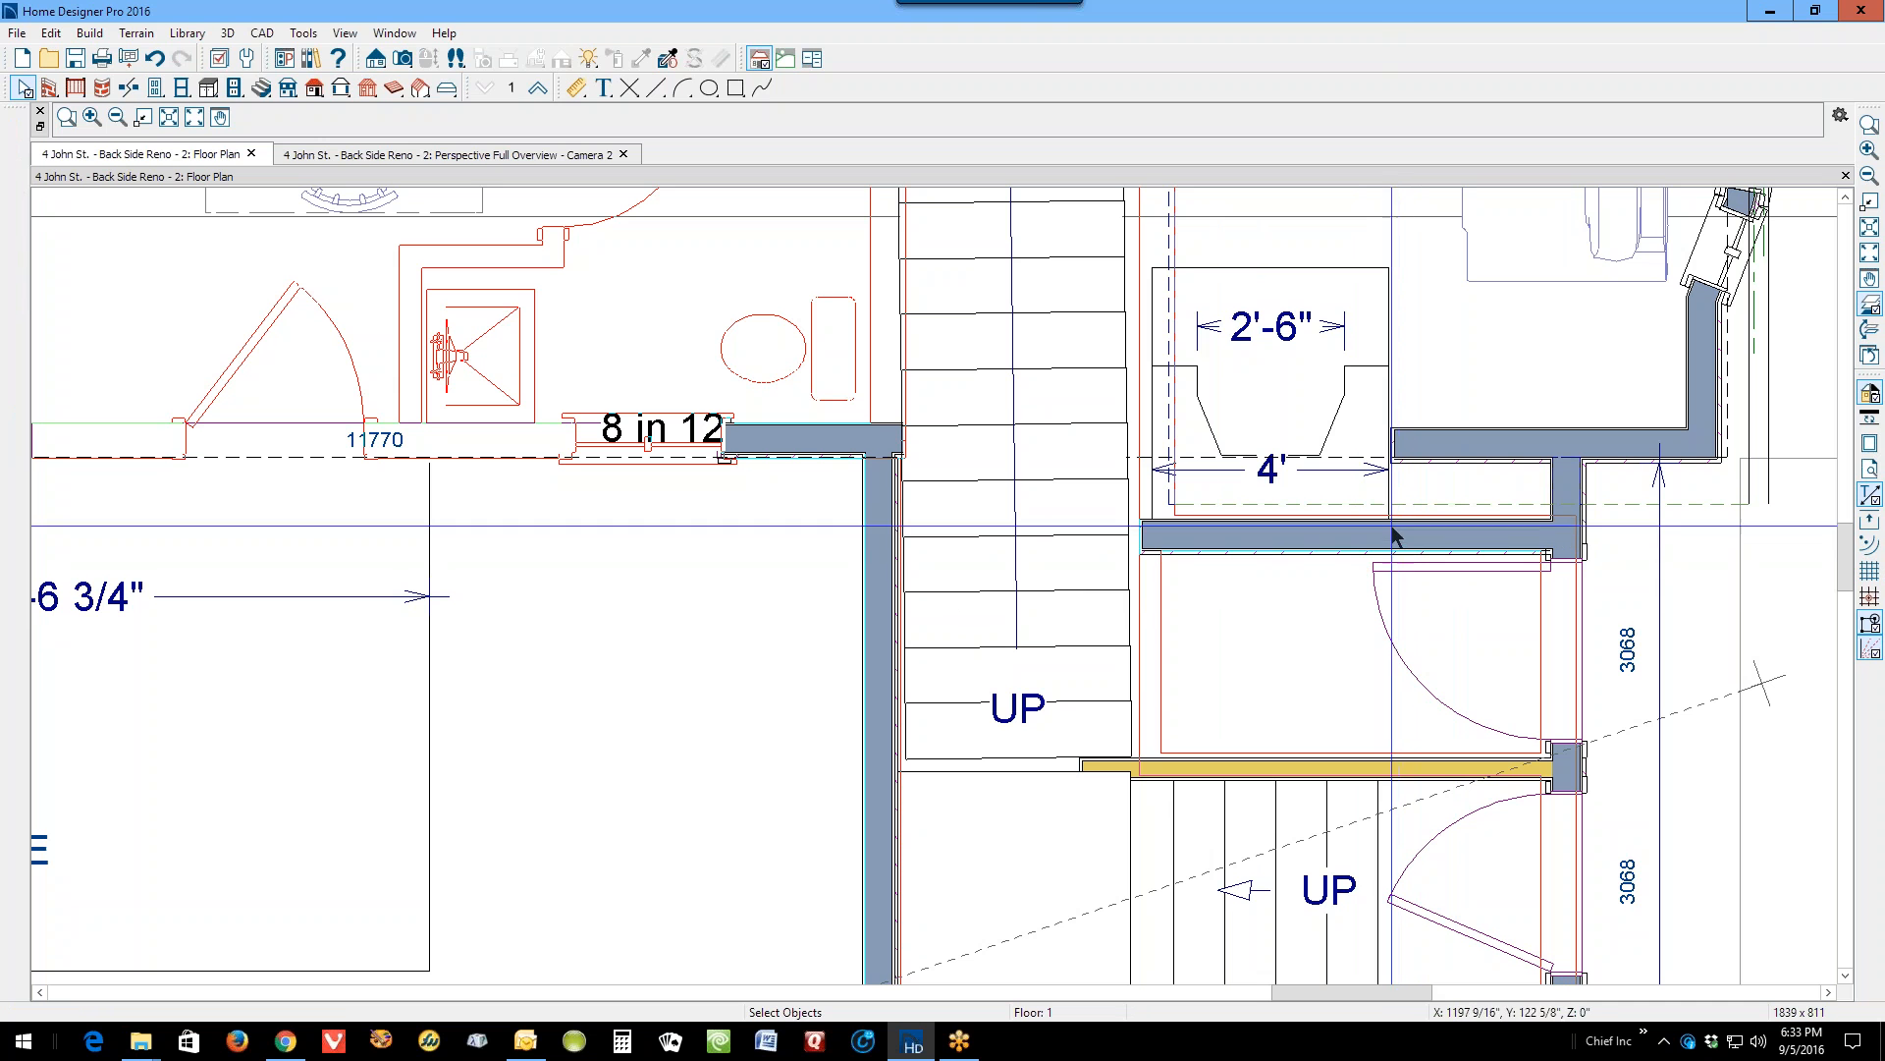
click(537, 90)
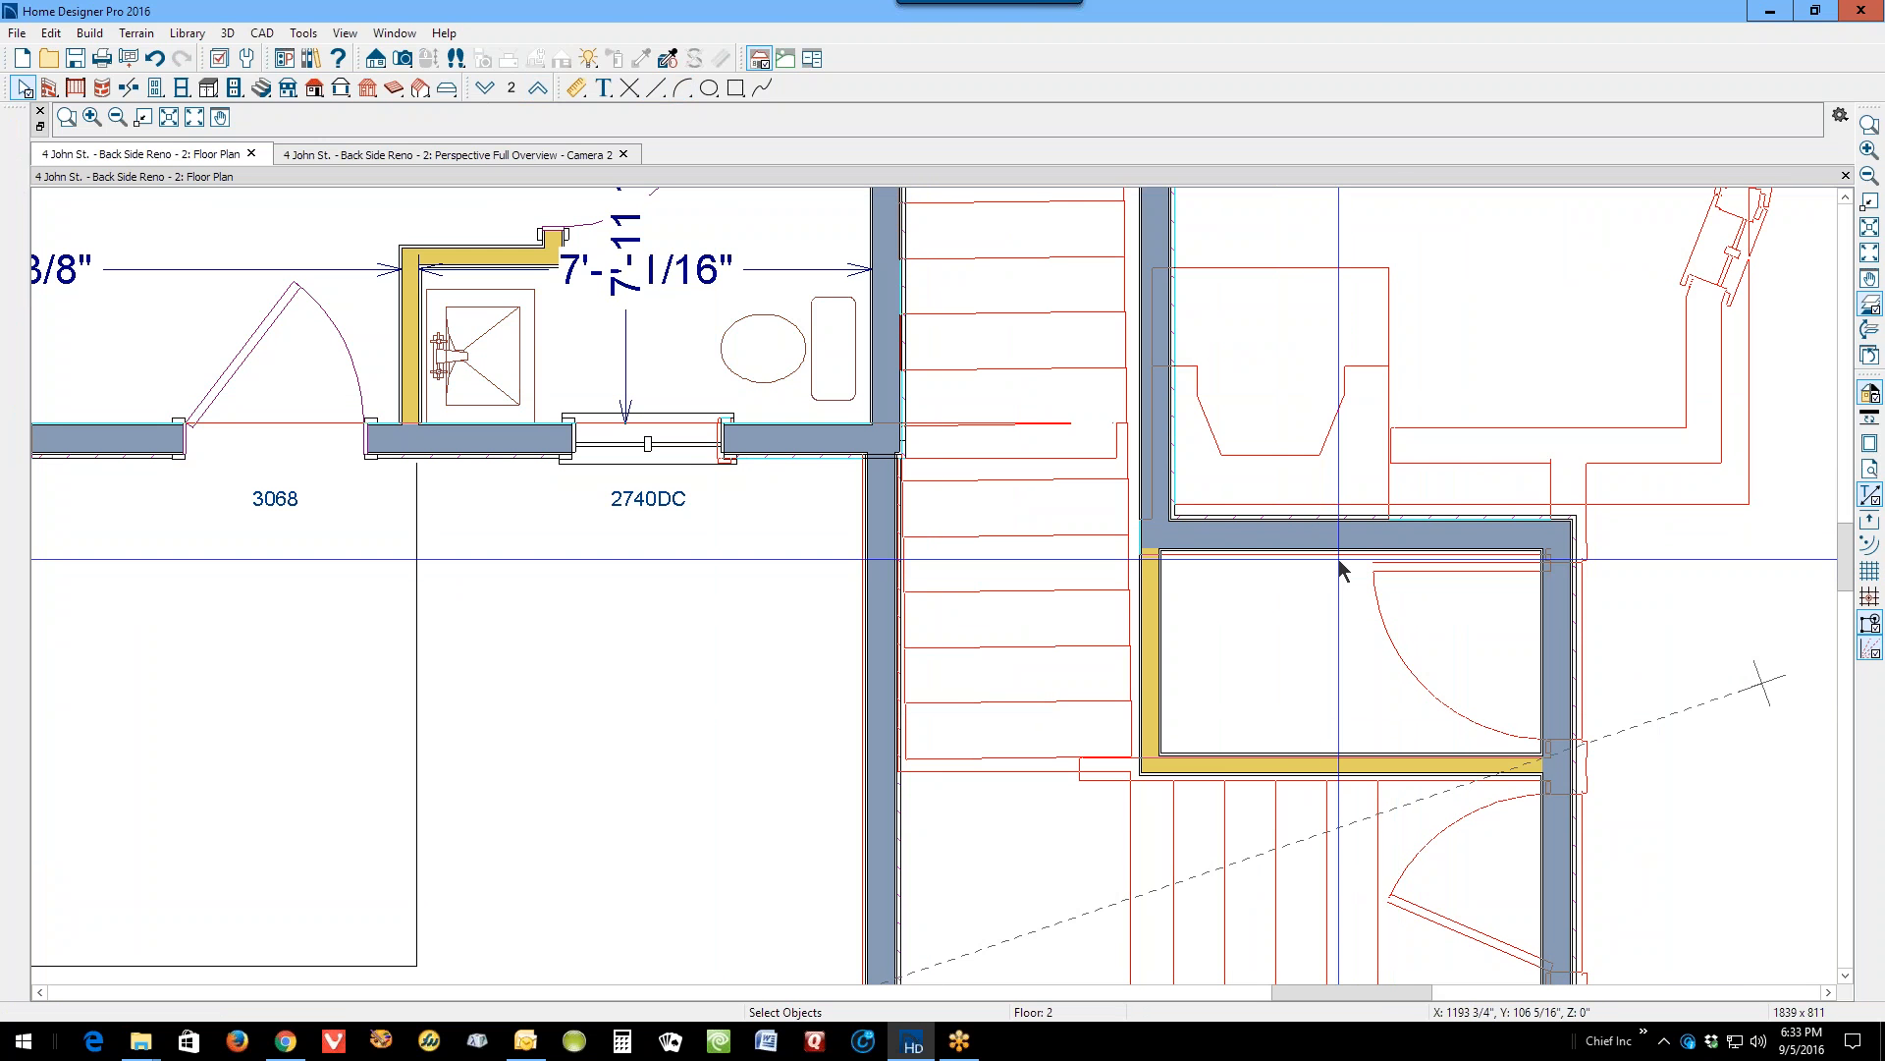
Step: Align the stair enclosure's outer vertical wall and its horizontal end wall with the walls below
scroll(1346, 567, up, 1)
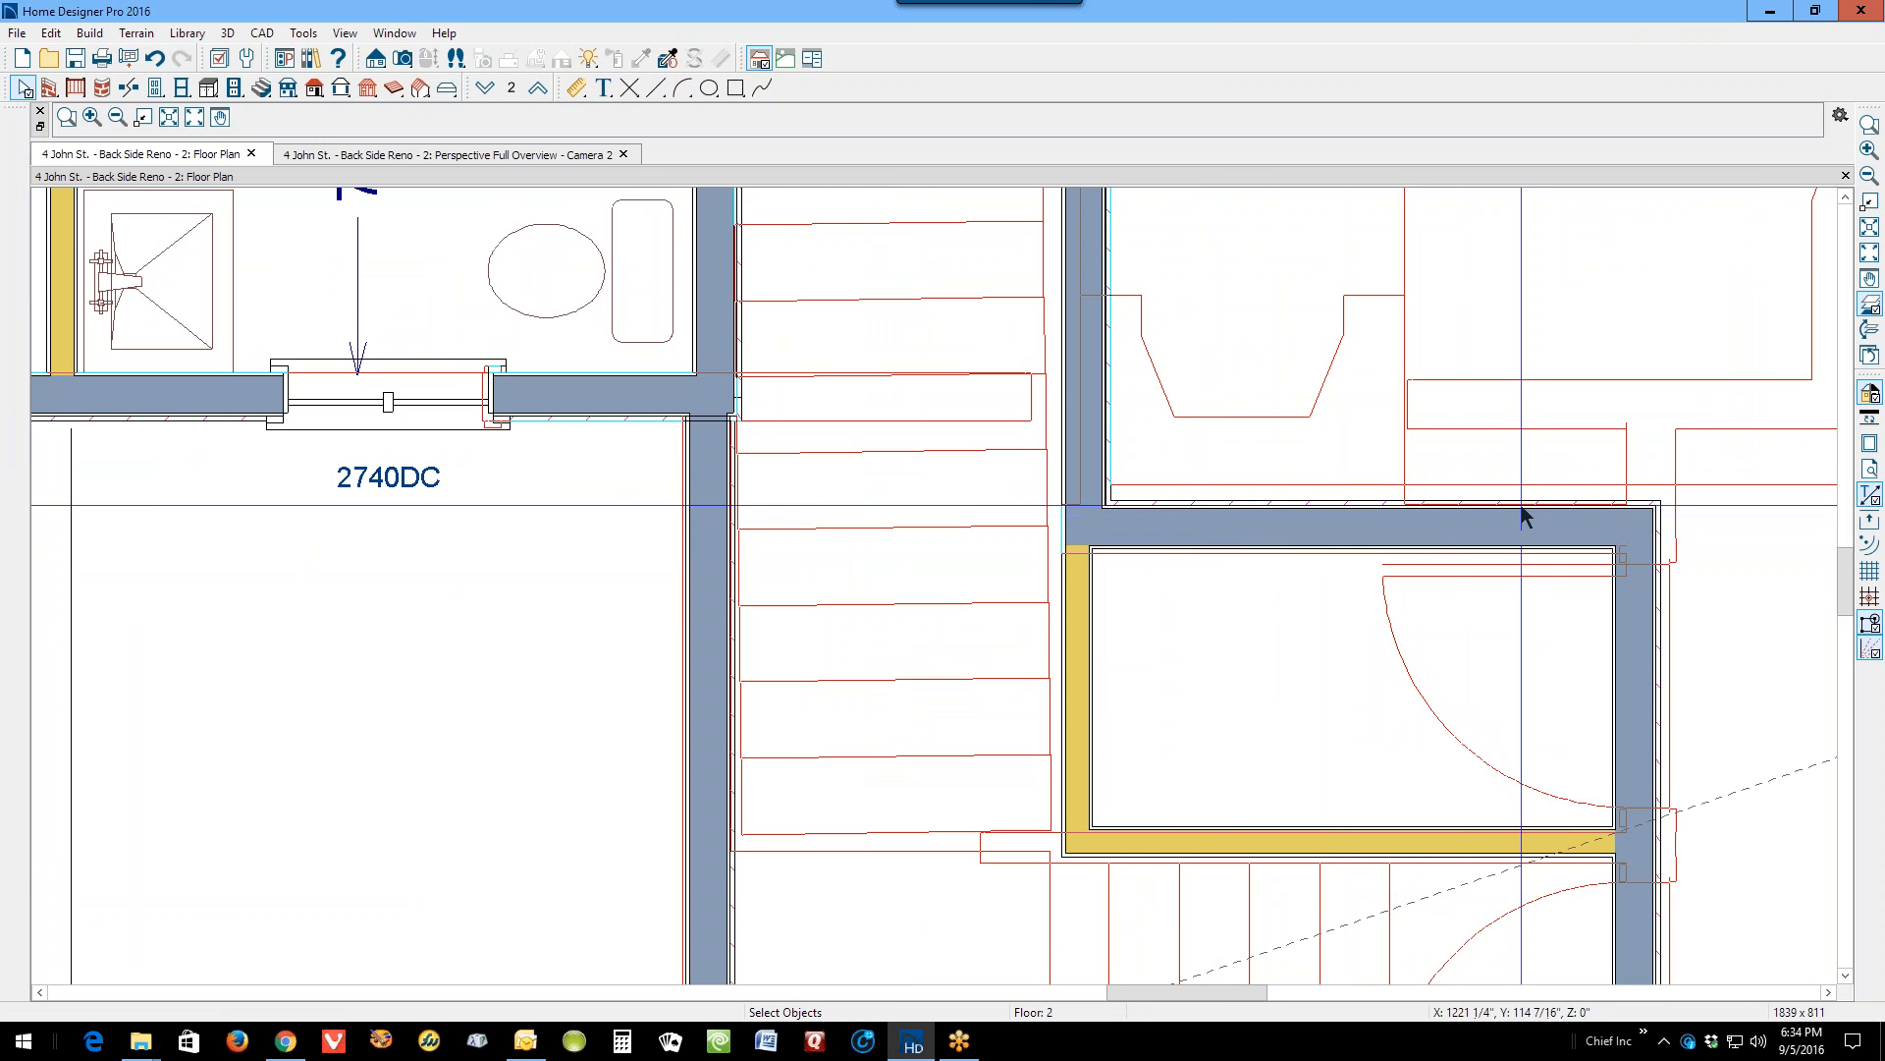
scroll(1521, 512, down, 2)
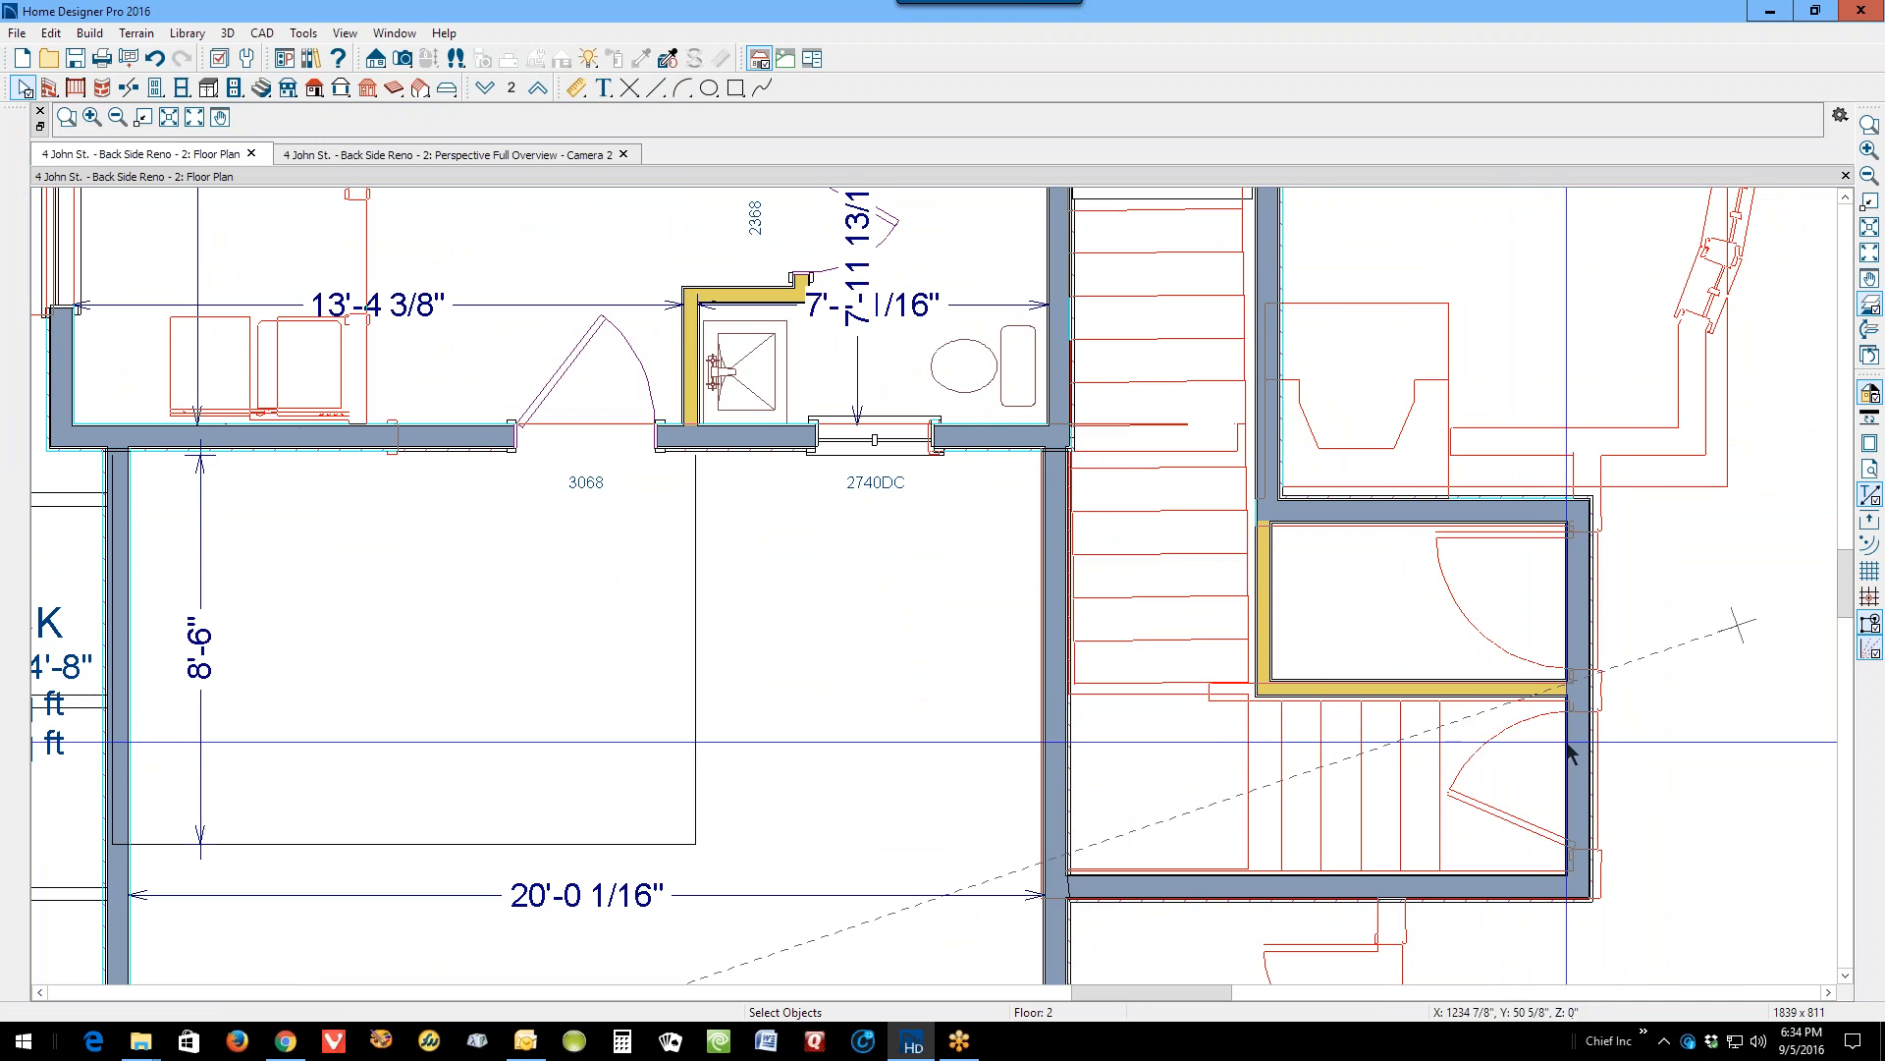
click(1588, 742)
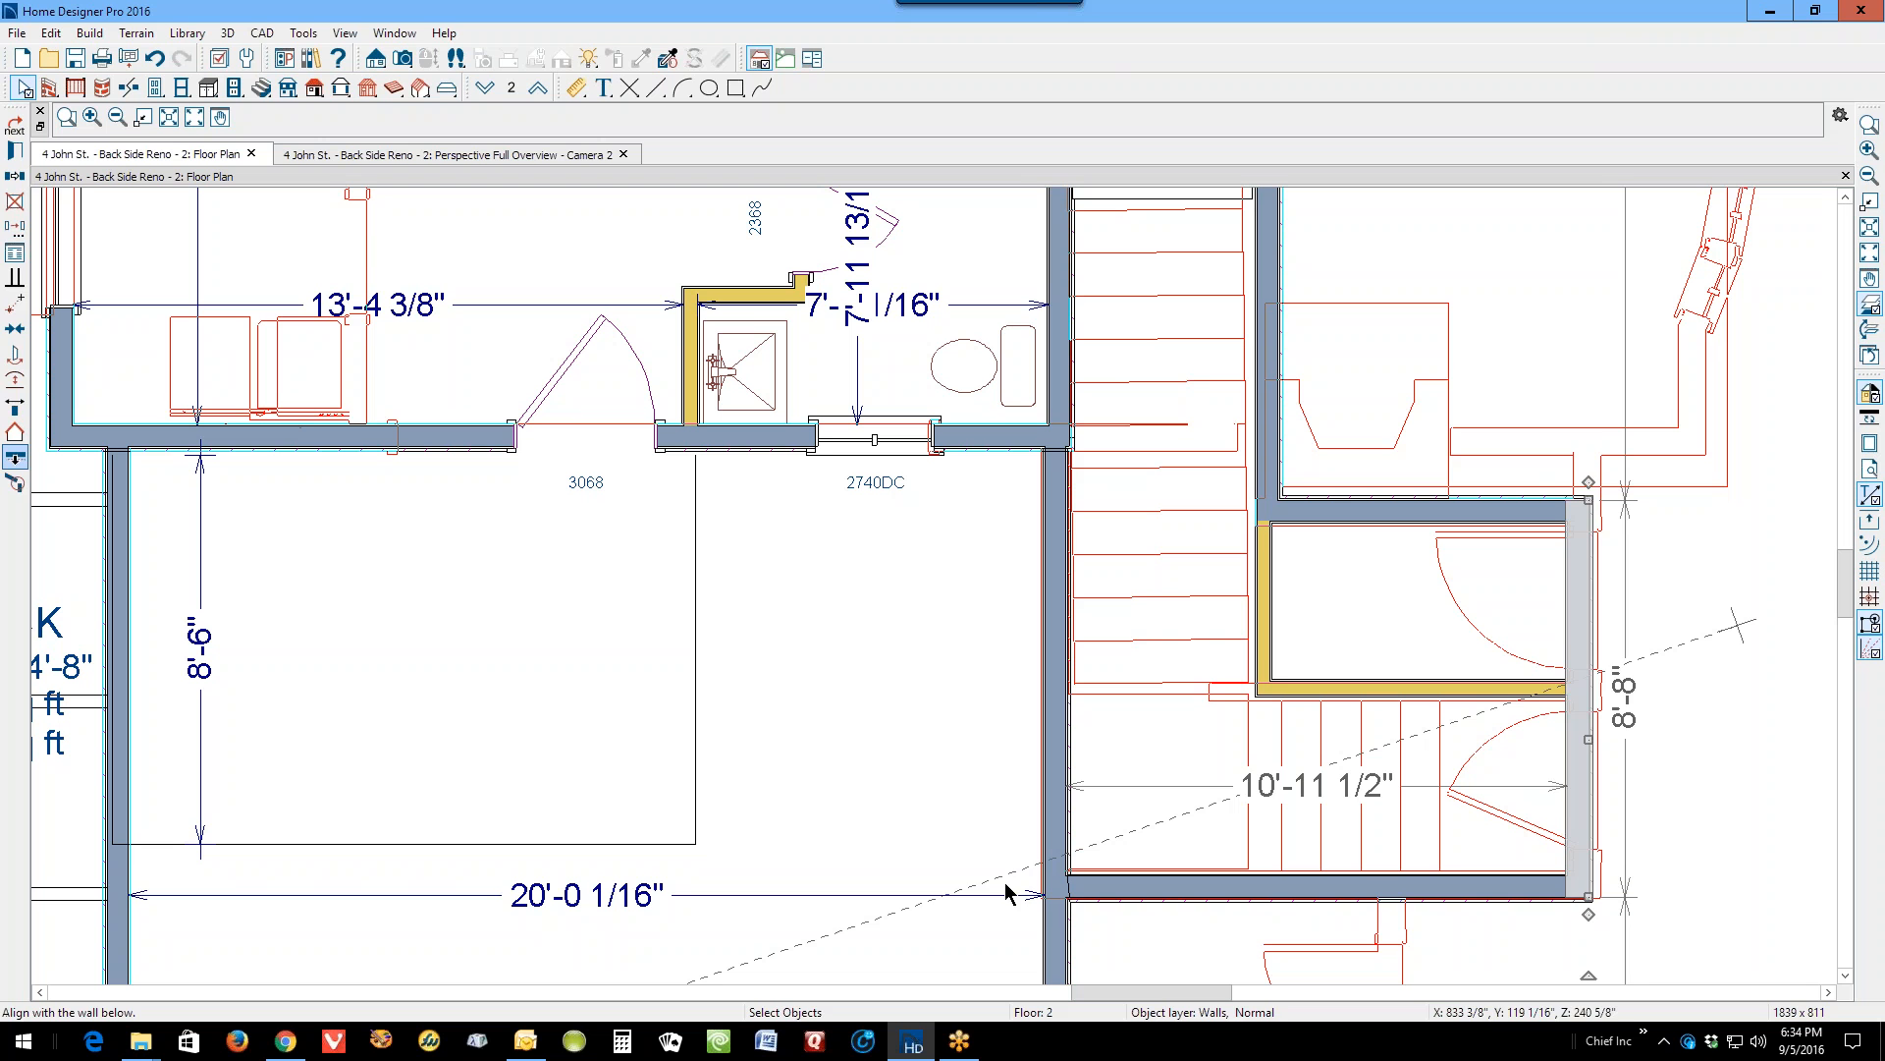
click(1318, 892)
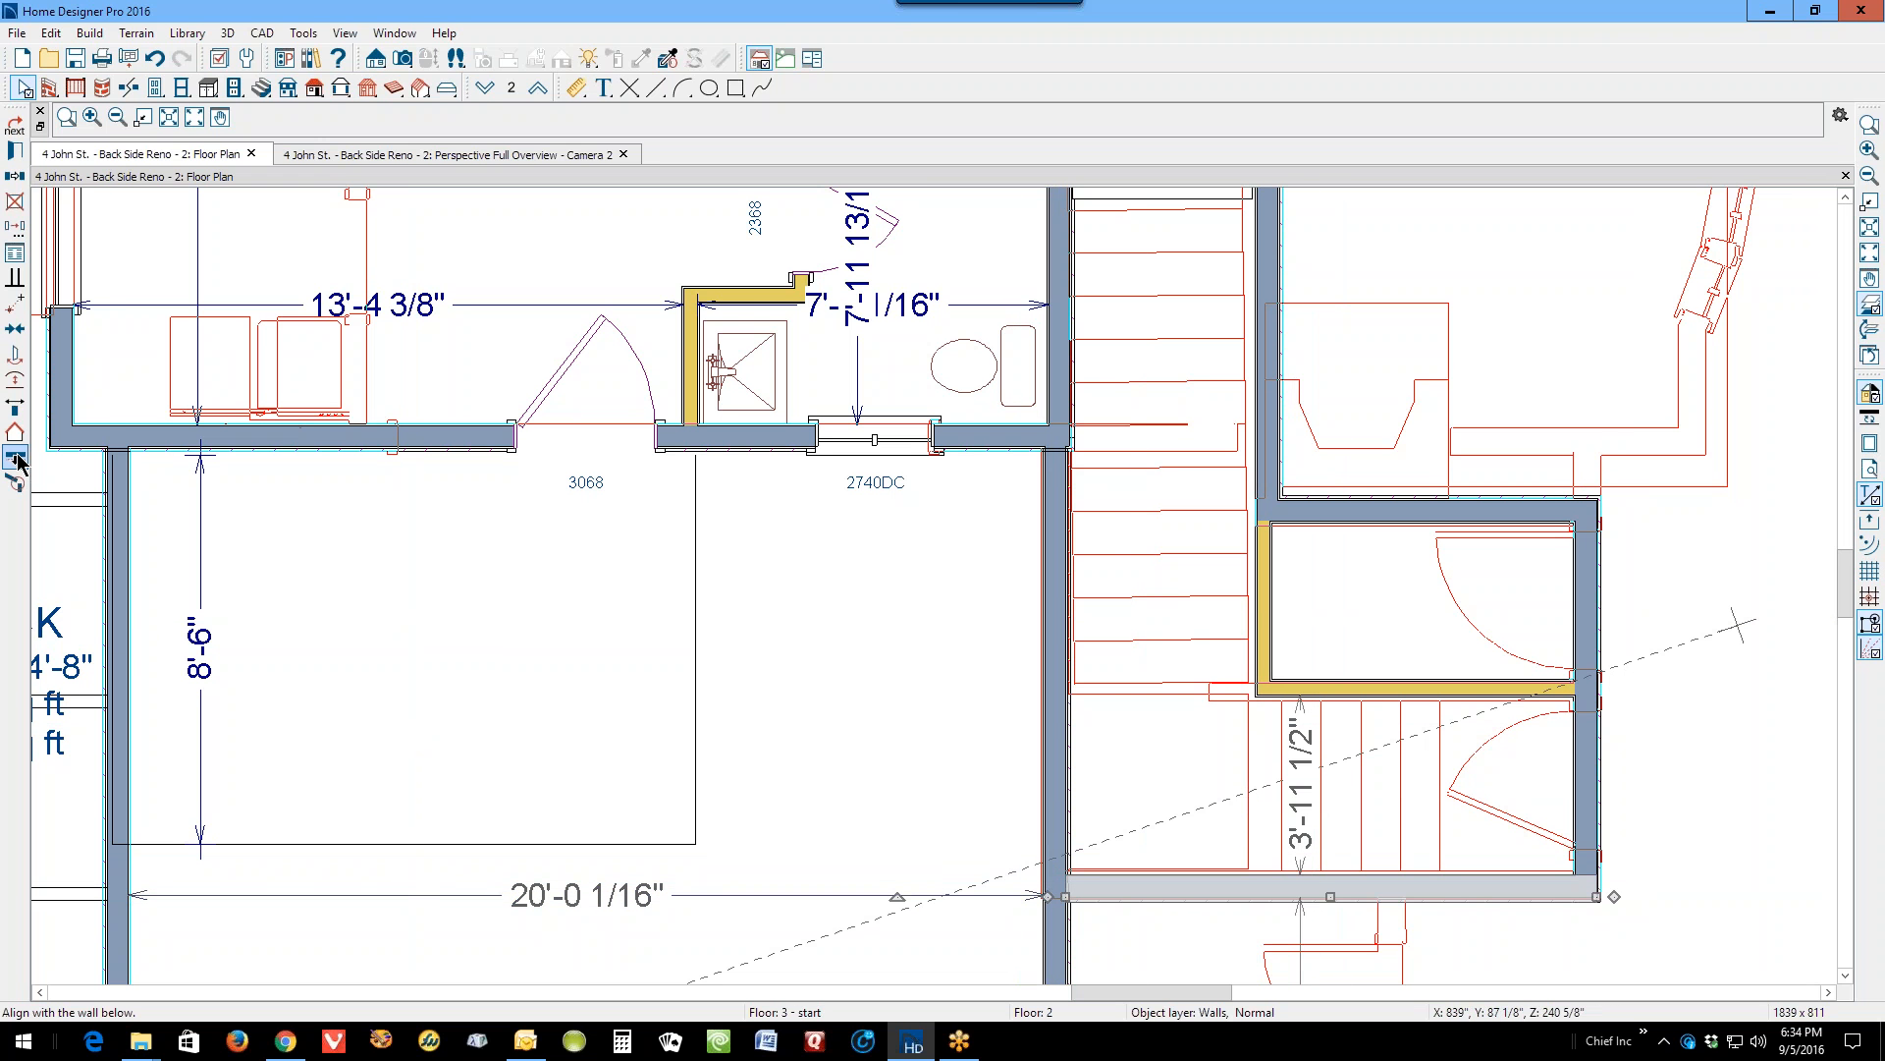
Step: Align the horizontal exterior end wall of the large room beside the two decks with the wall below
scroll(1339, 497, down, 5)
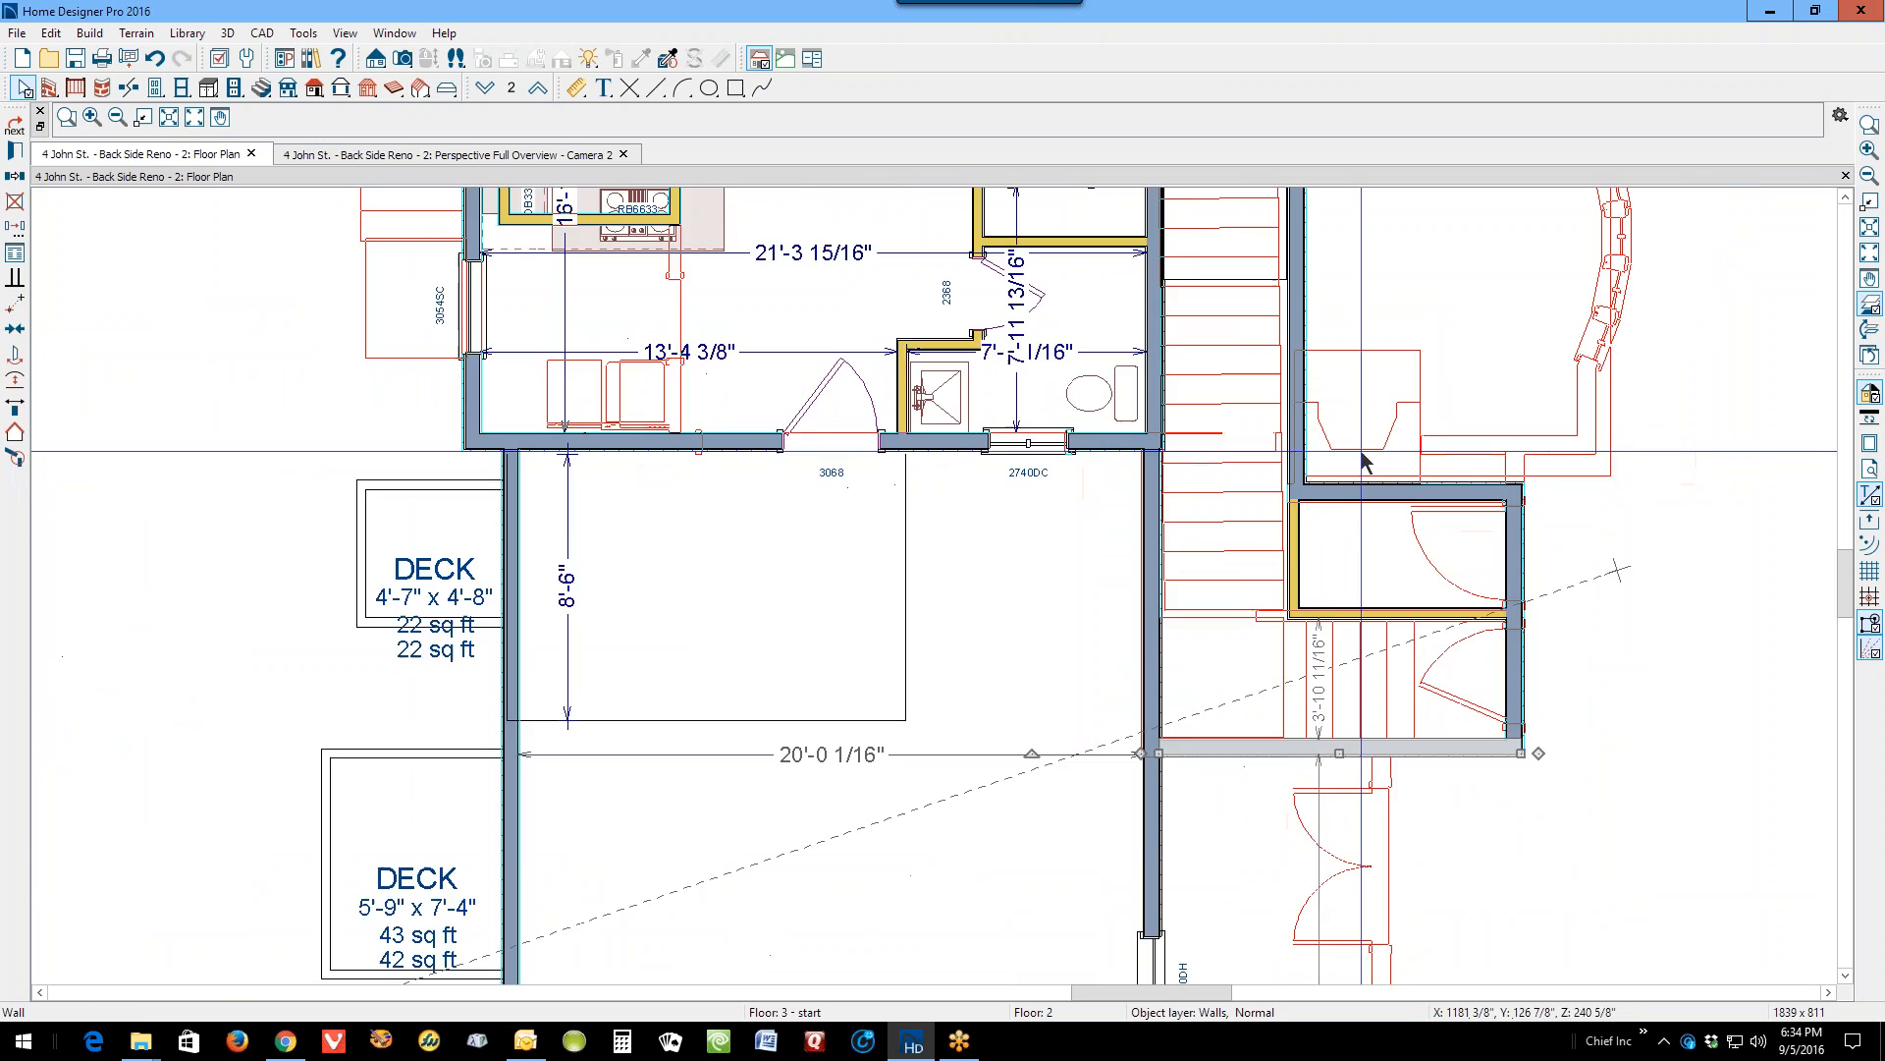
scroll(1278, 691, up, 1)
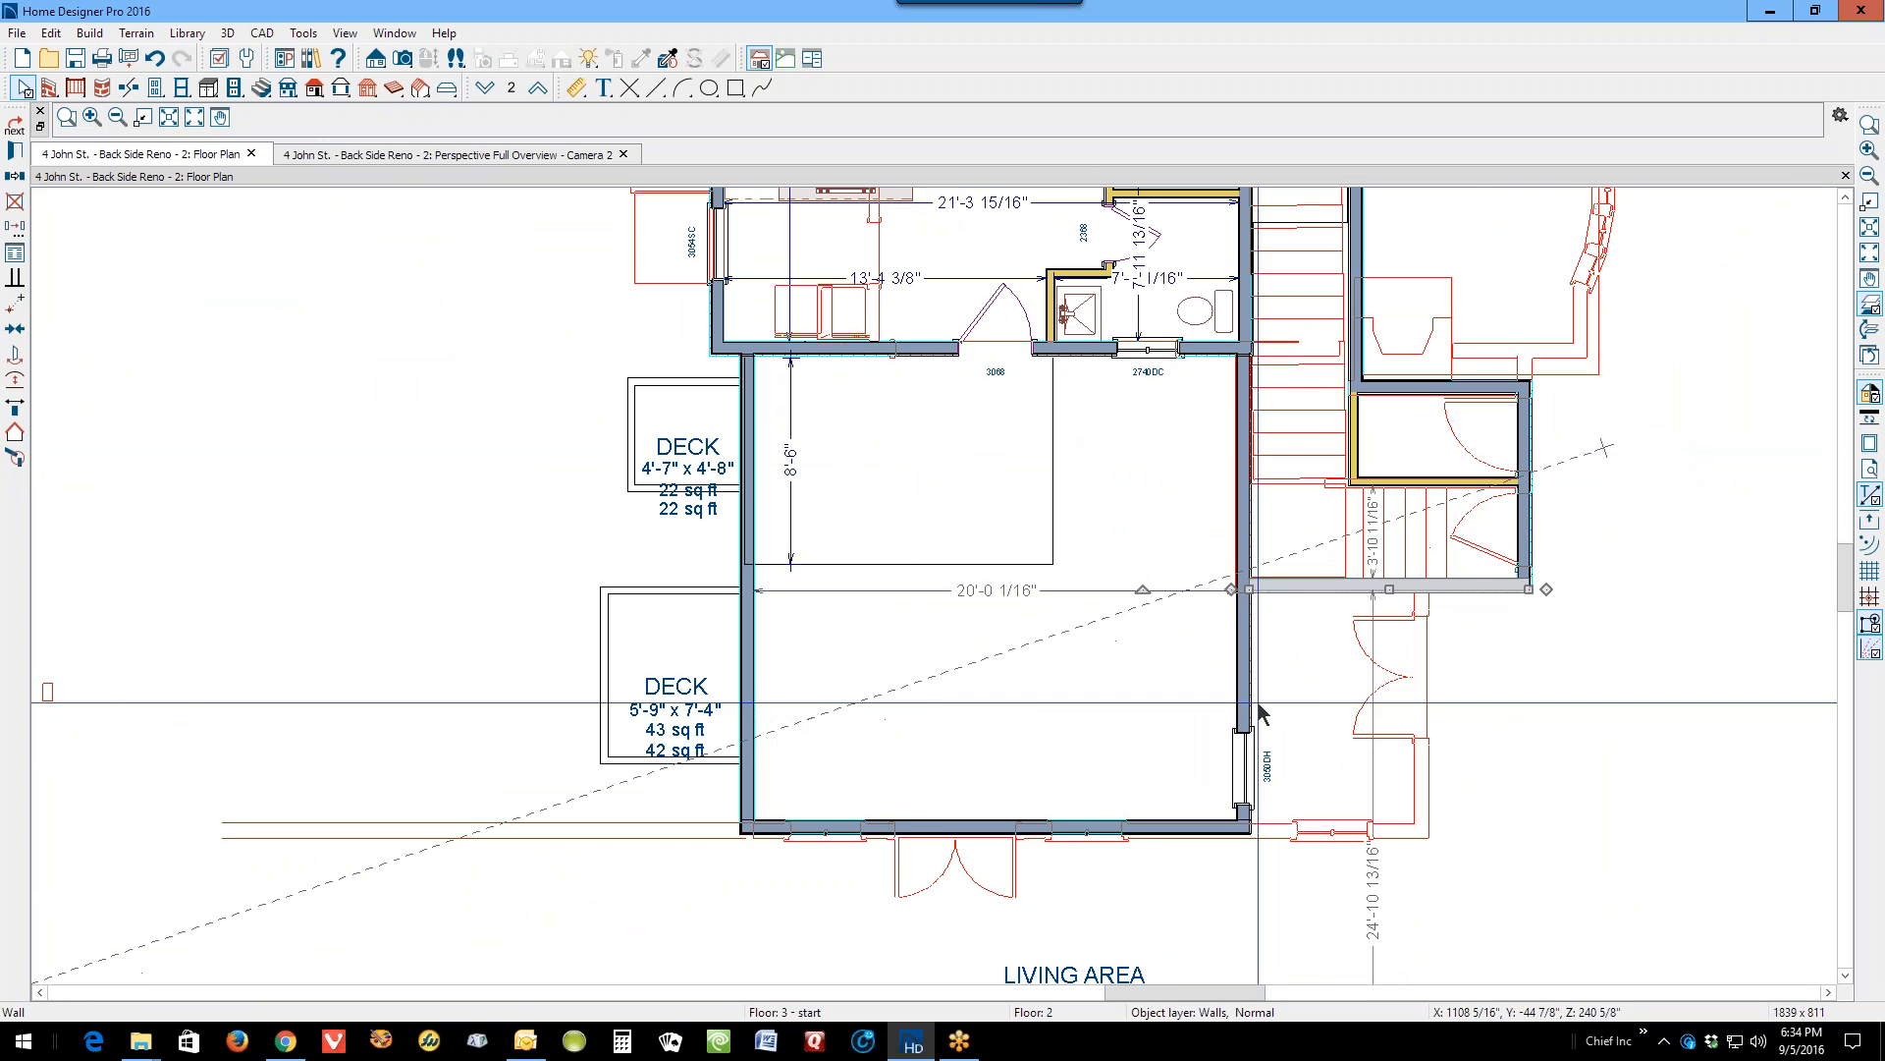
click(1240, 821)
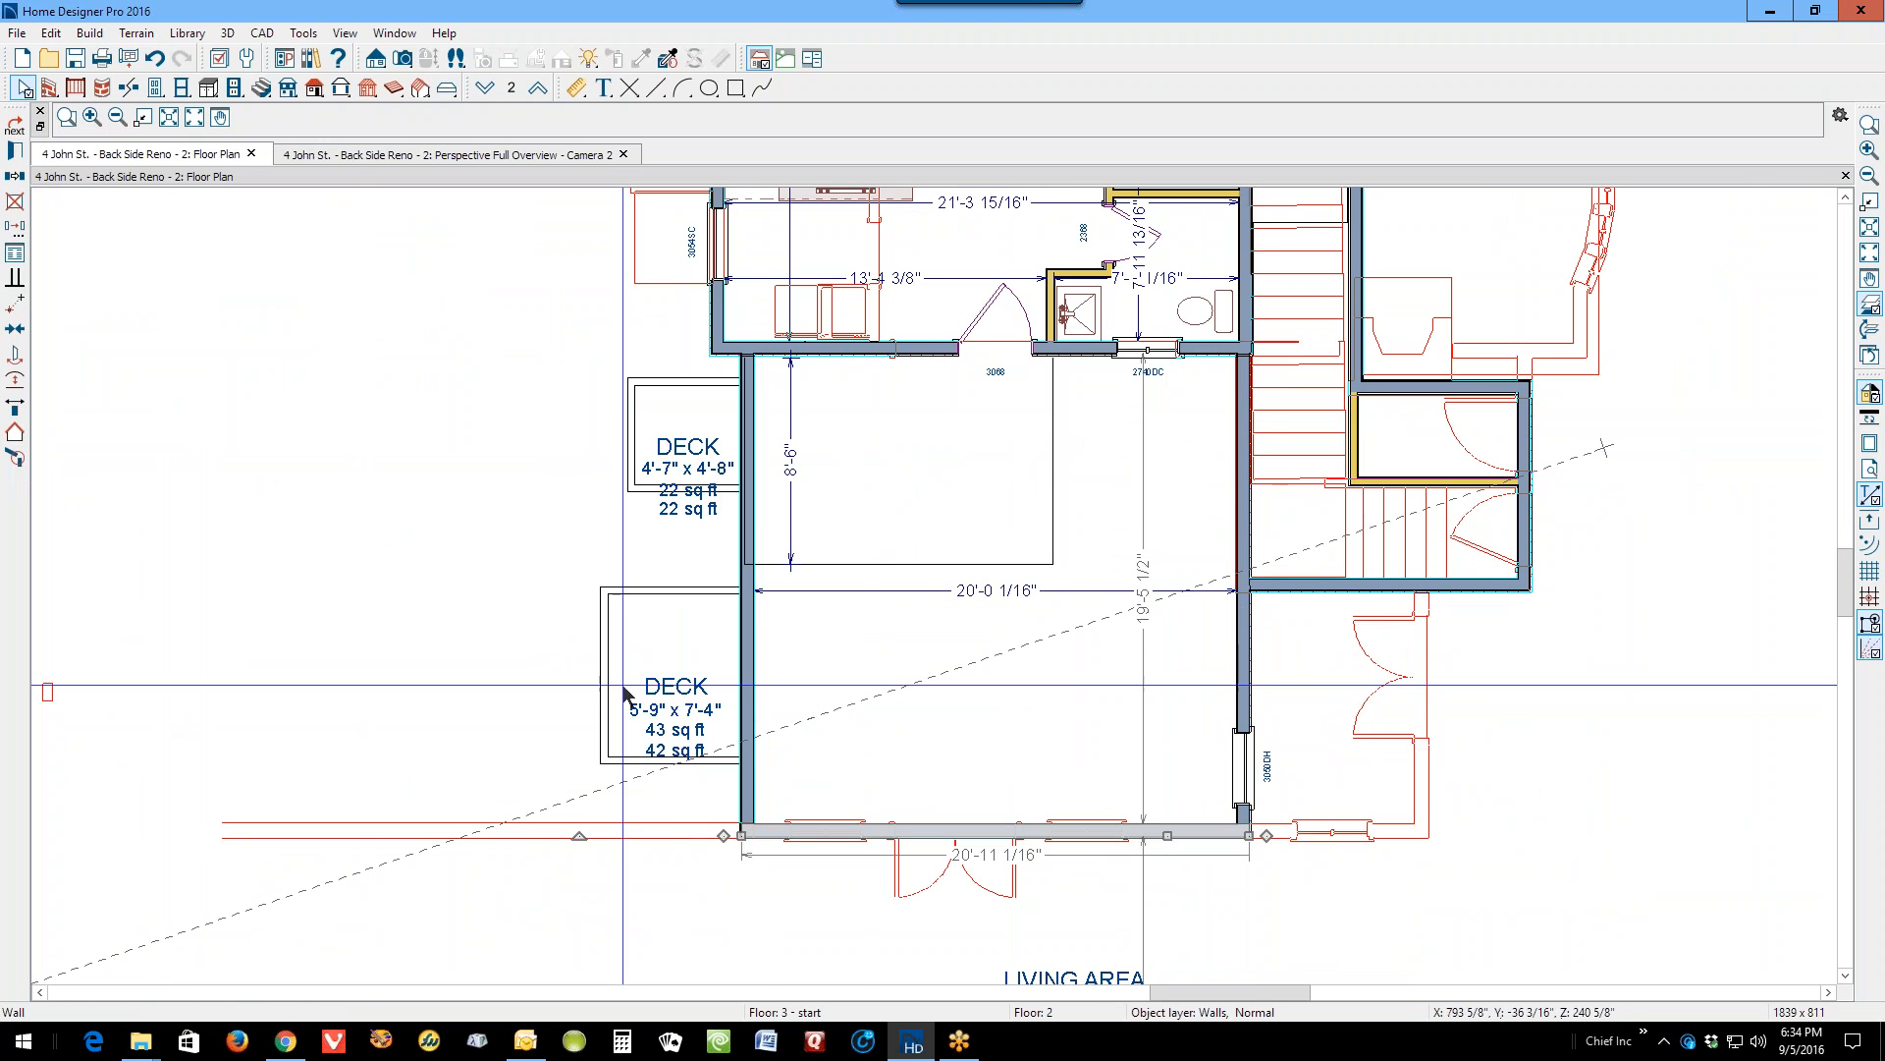
Step: Check the large room's long wall beside the stairs, and align the detached garage's horizontal wall facing the main house with the wall below
click(1244, 682)
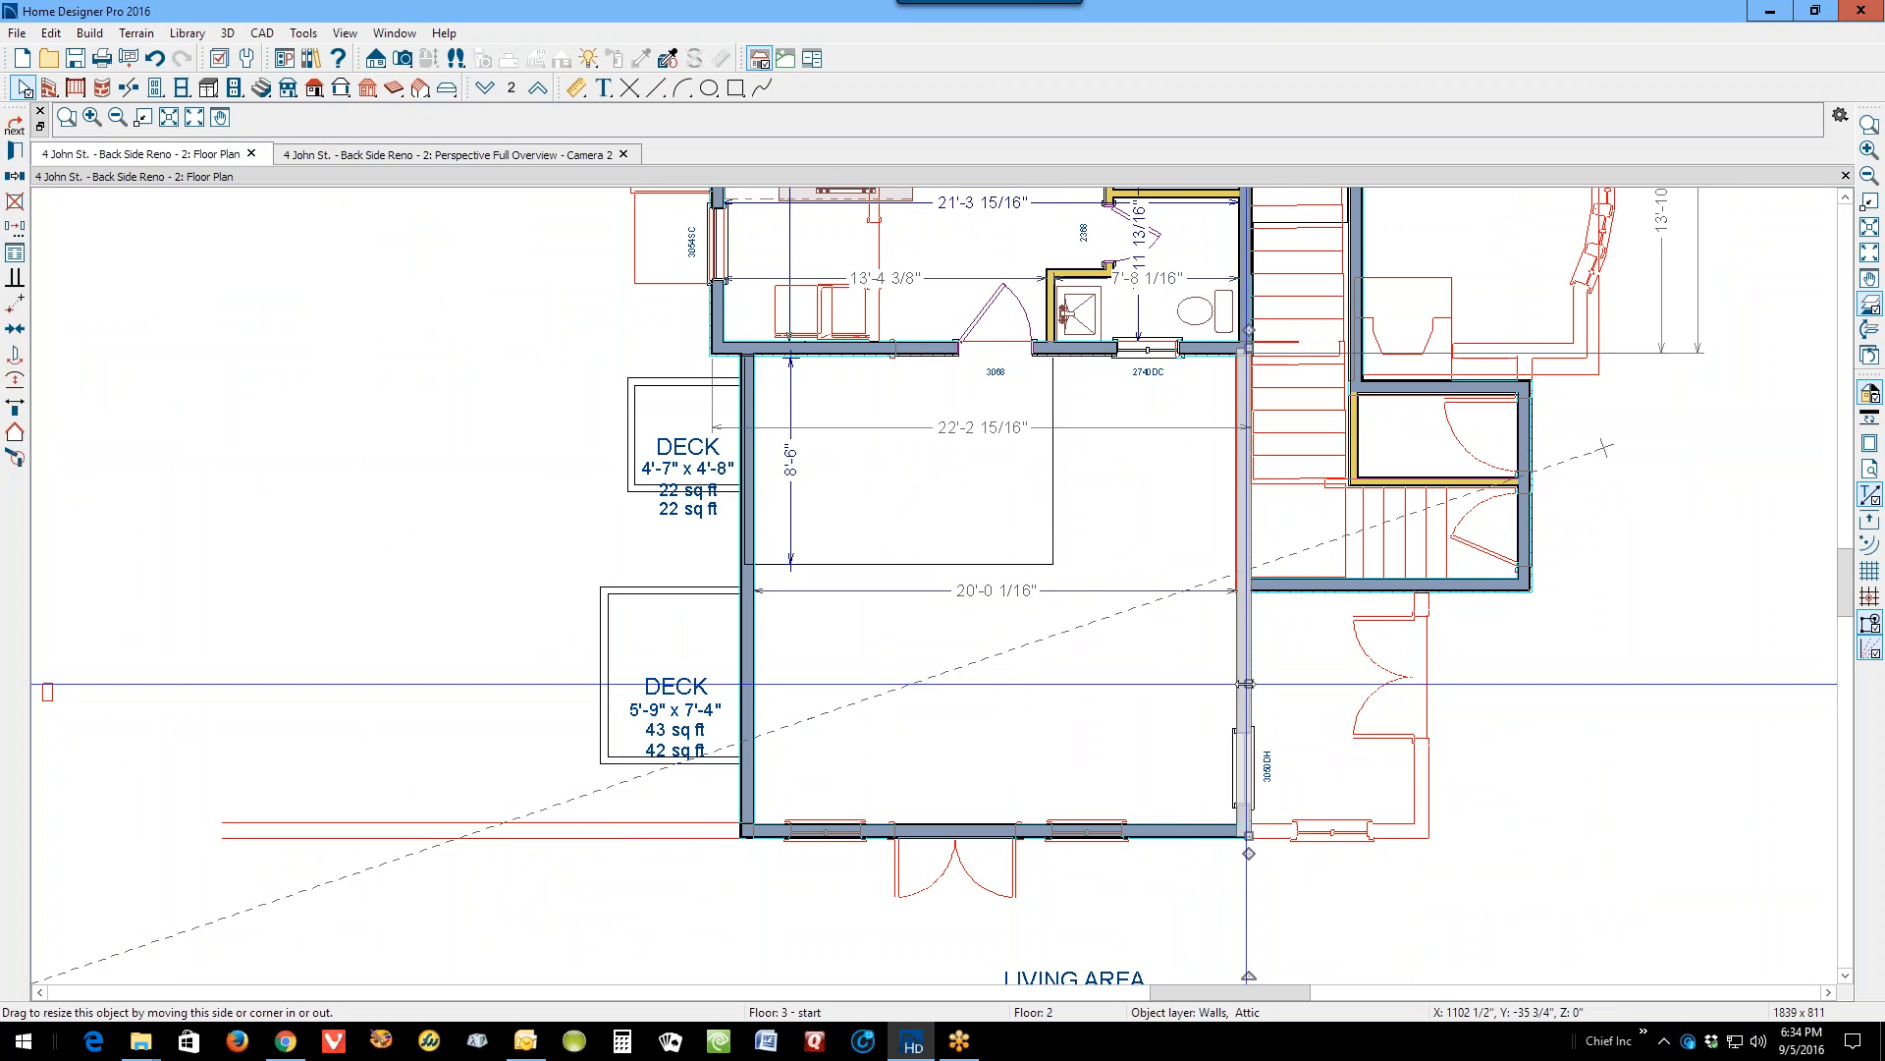
click(221, 420)
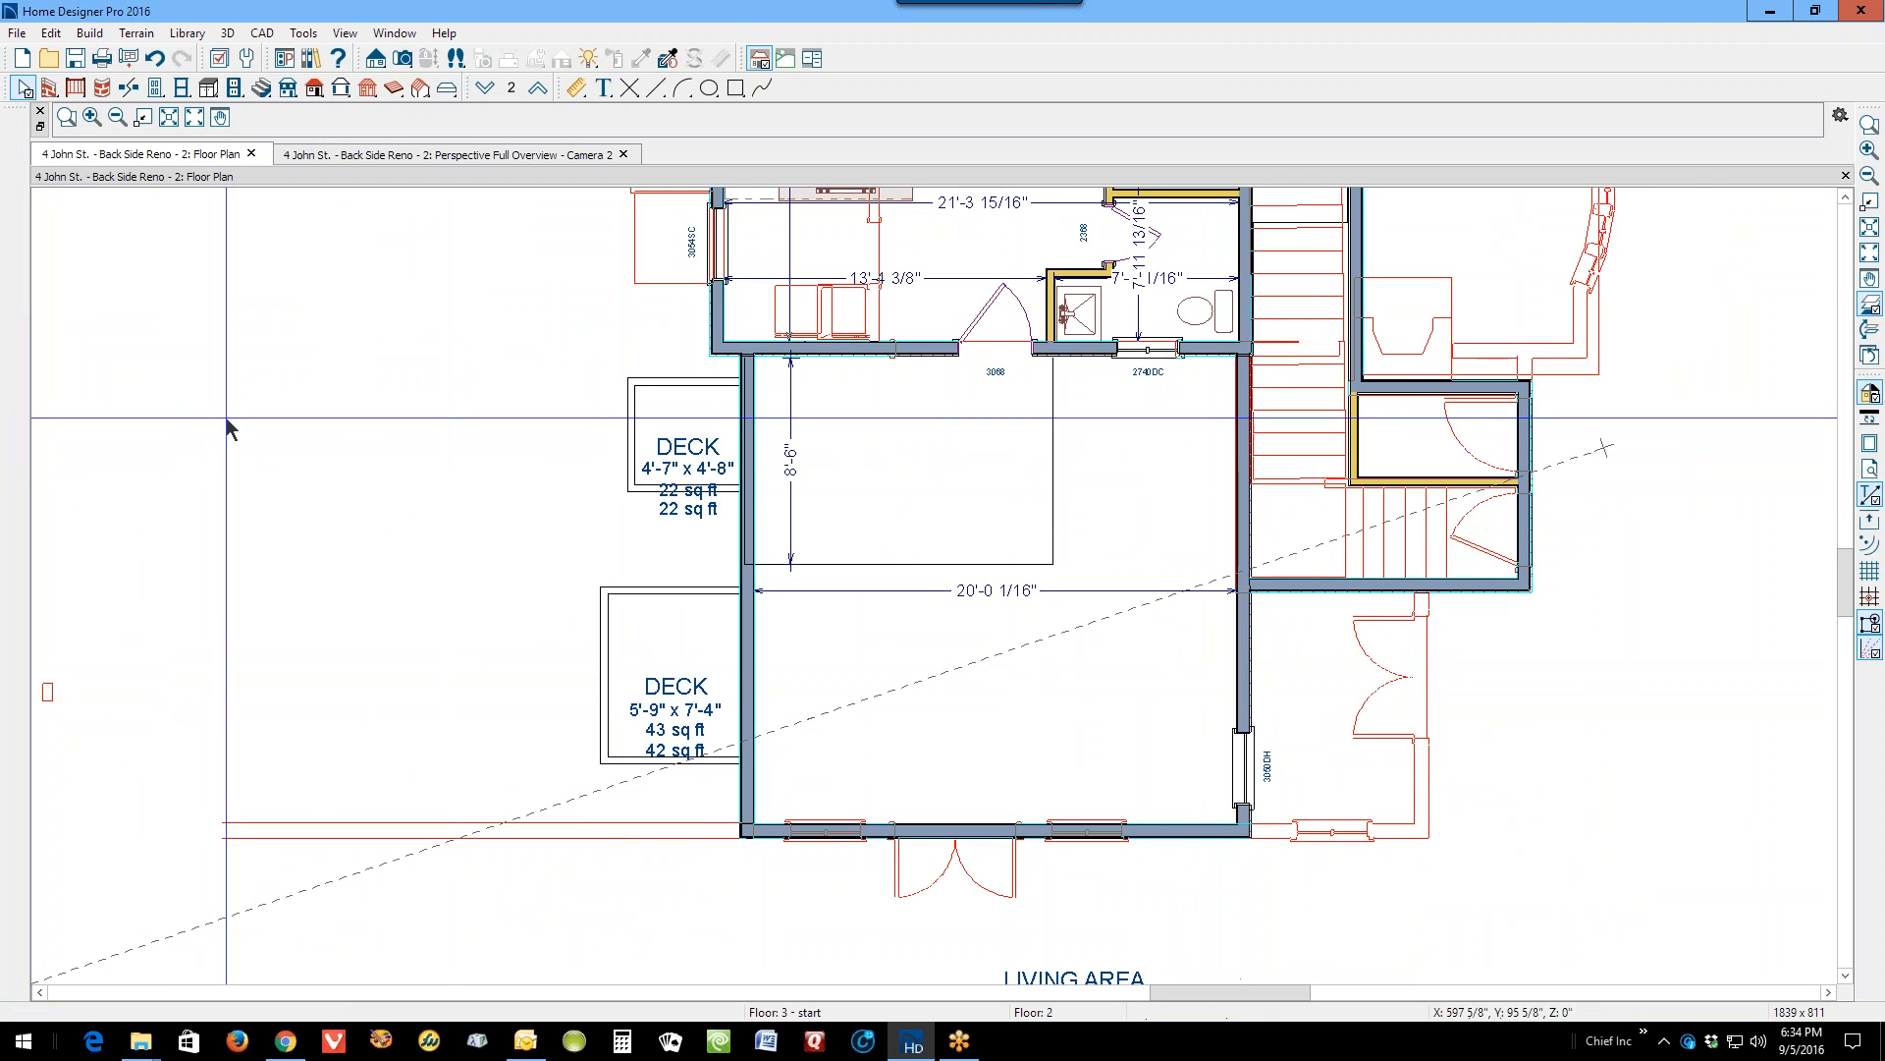
scroll(239, 422, down, 5)
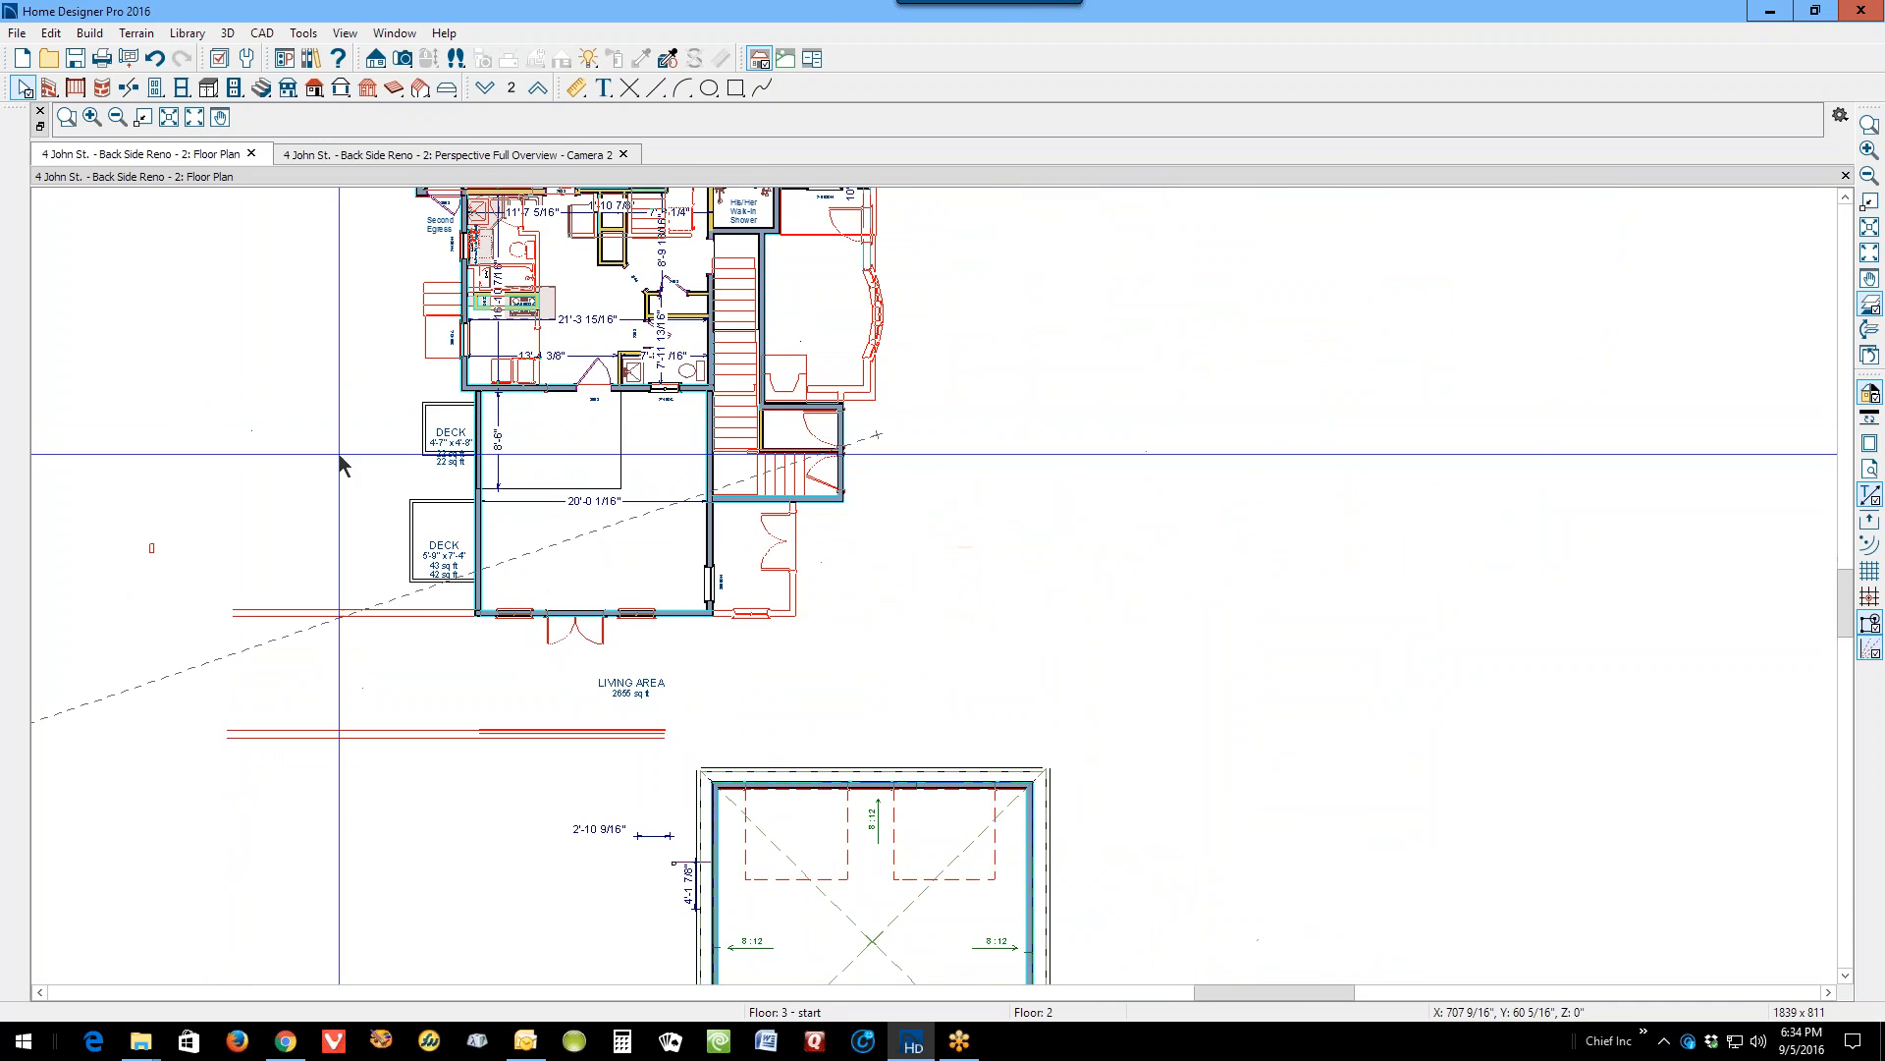
scroll(619, 652, down, 5)
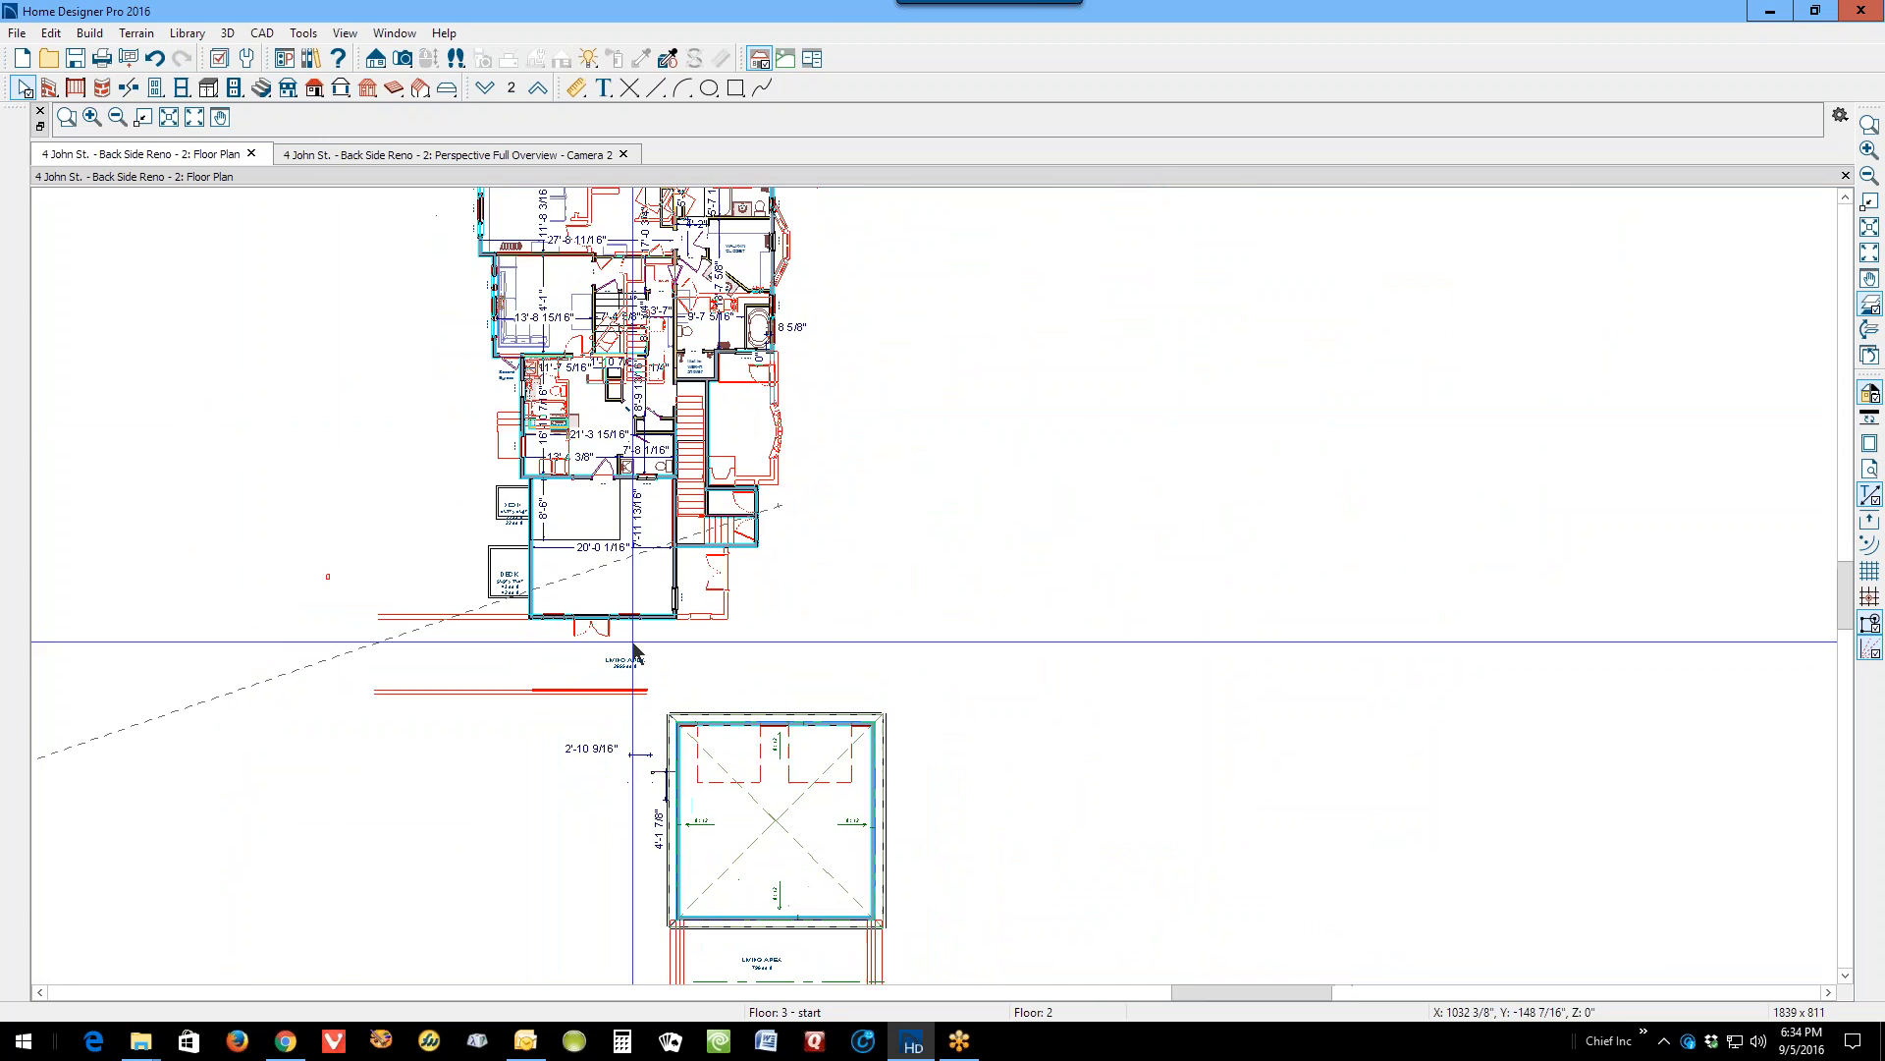
scroll(668, 889, up, 5)
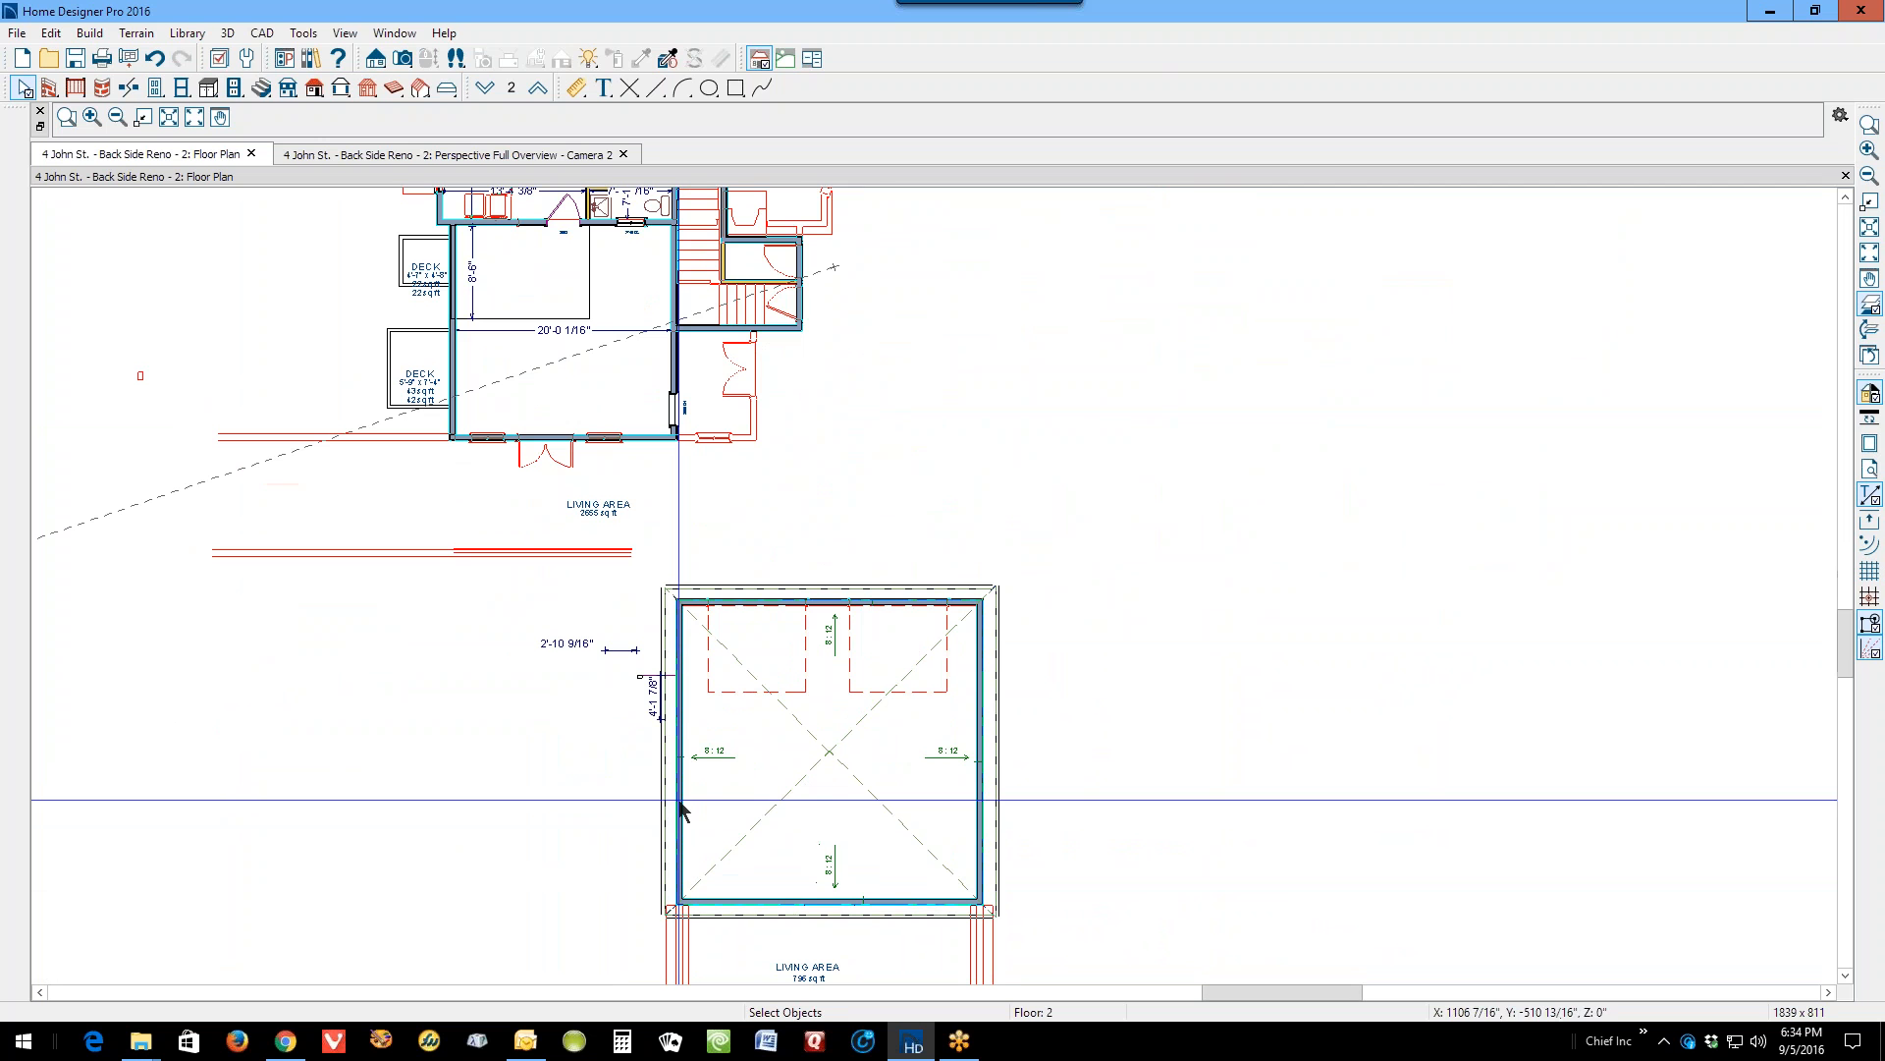
click(840, 601)
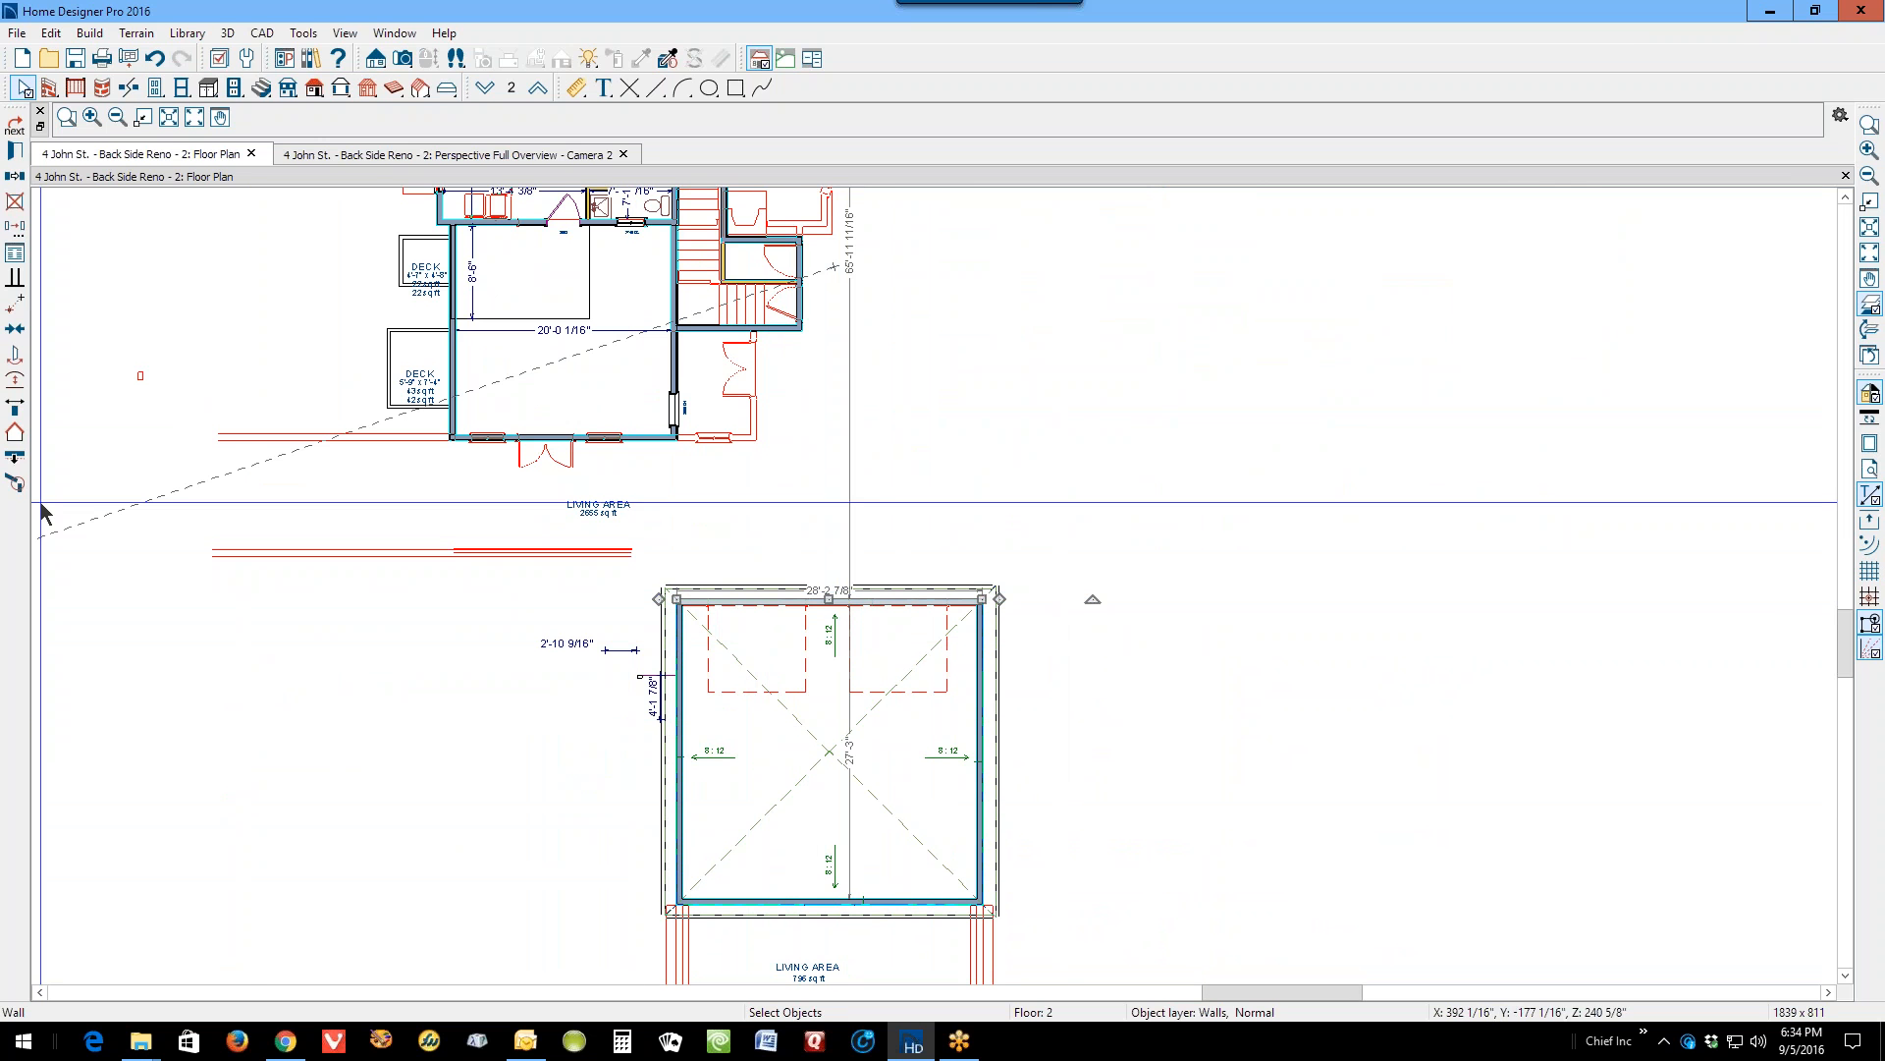
scroll(844, 628, up, 8)
scroll(789, 554, up, 2)
key(Escape)
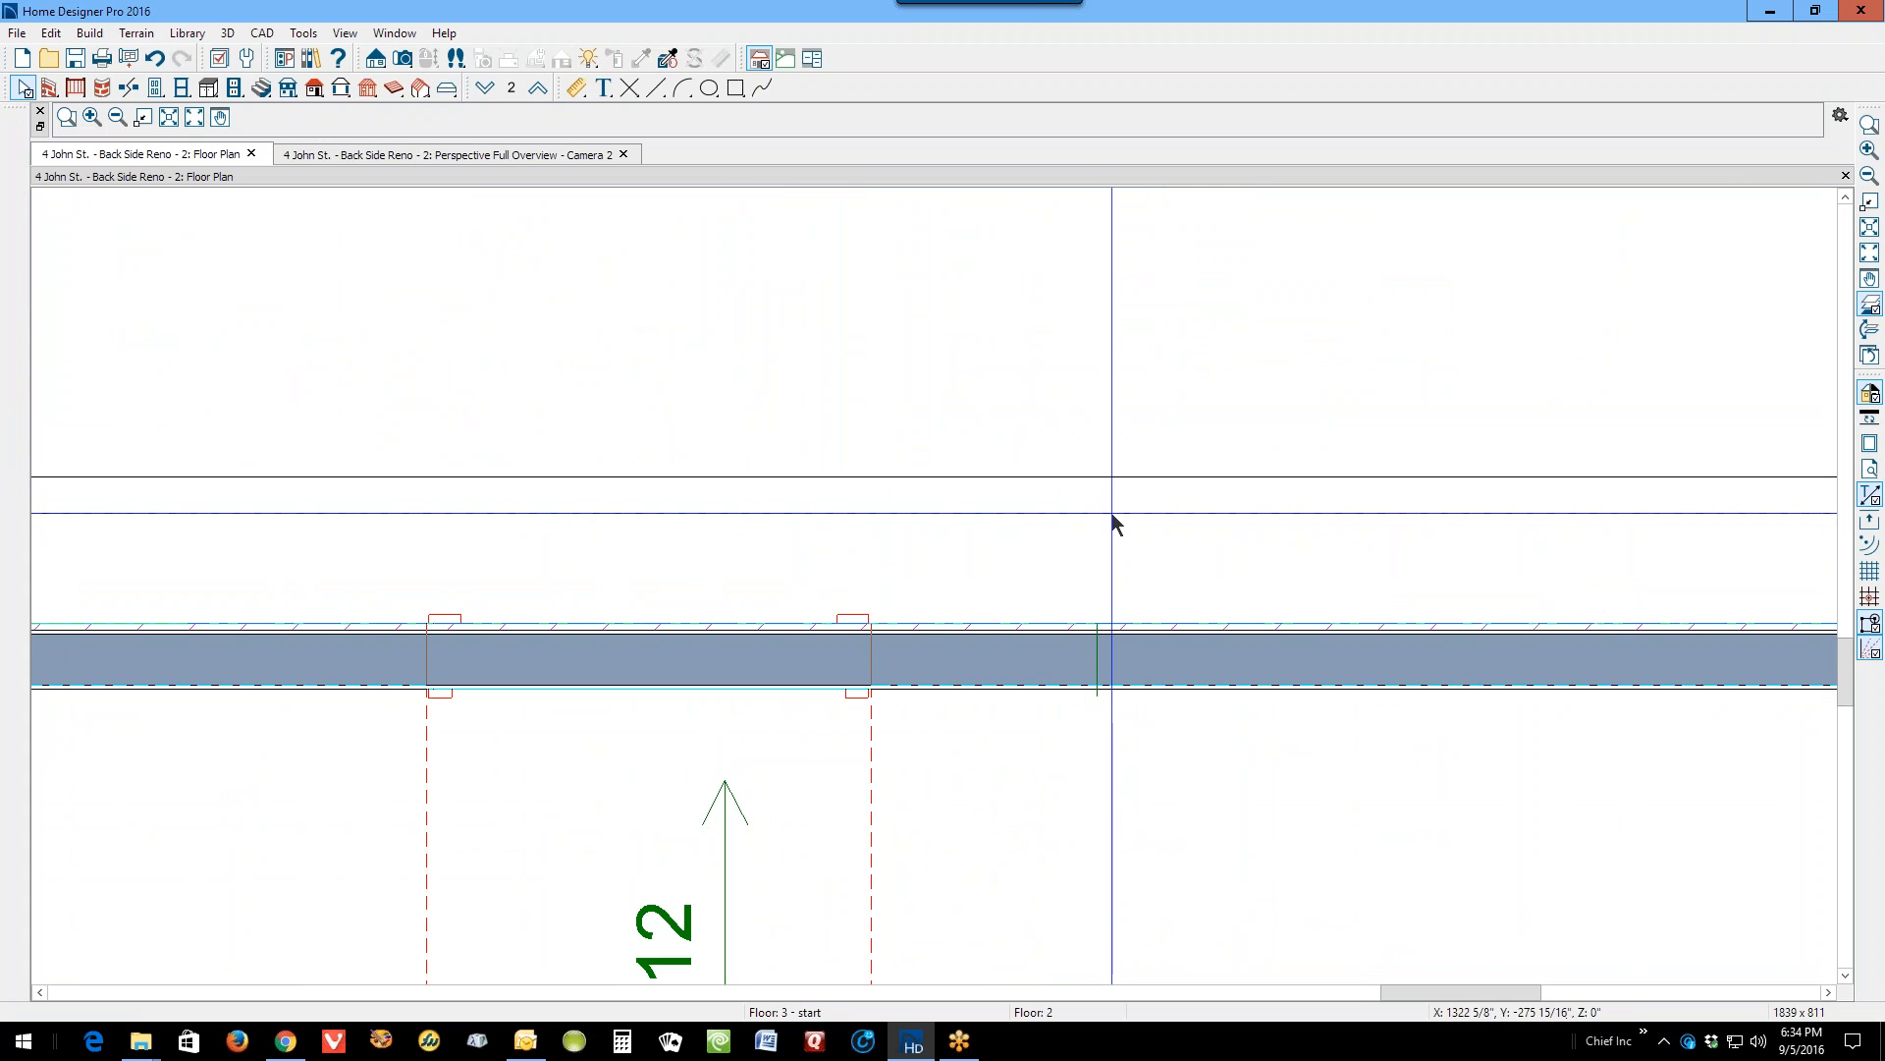
Step: Move the garage roof plane facing the main house point to point, from its baseline to the outer face of the wall's main layer
click(1141, 513)
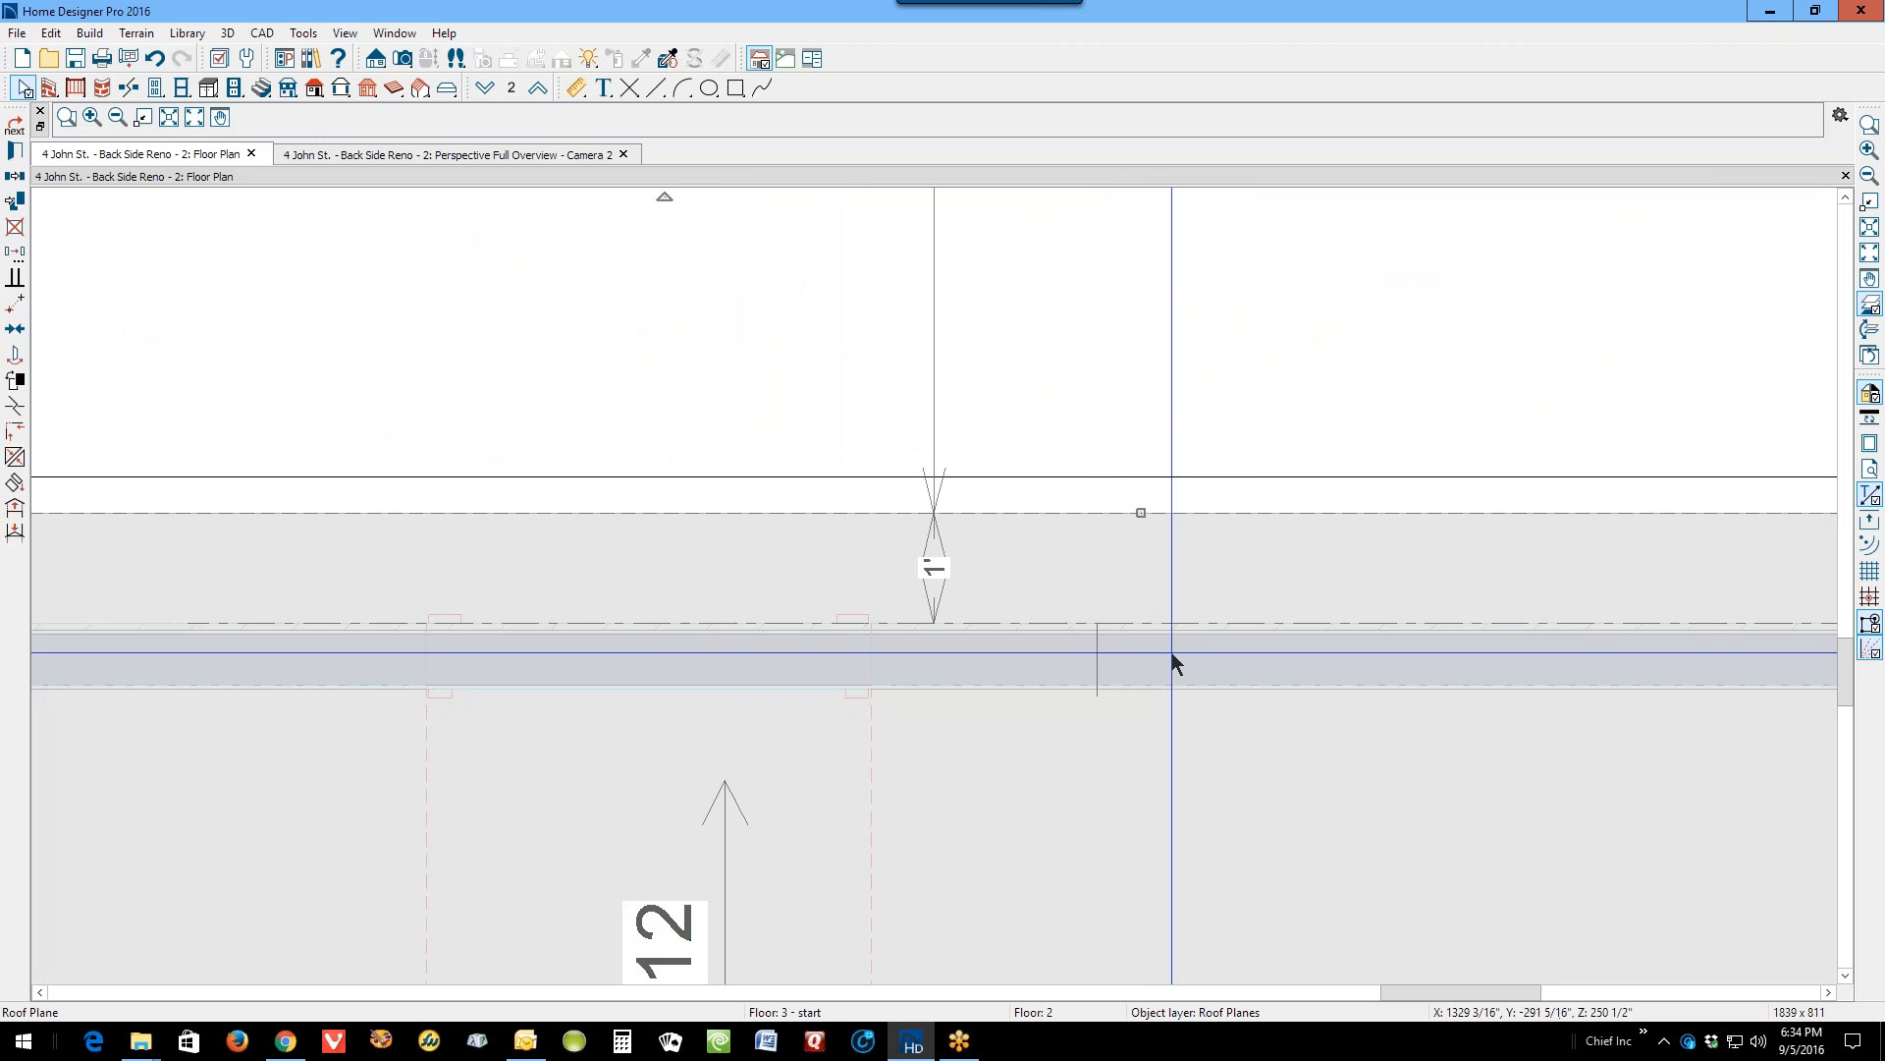
click(19, 309)
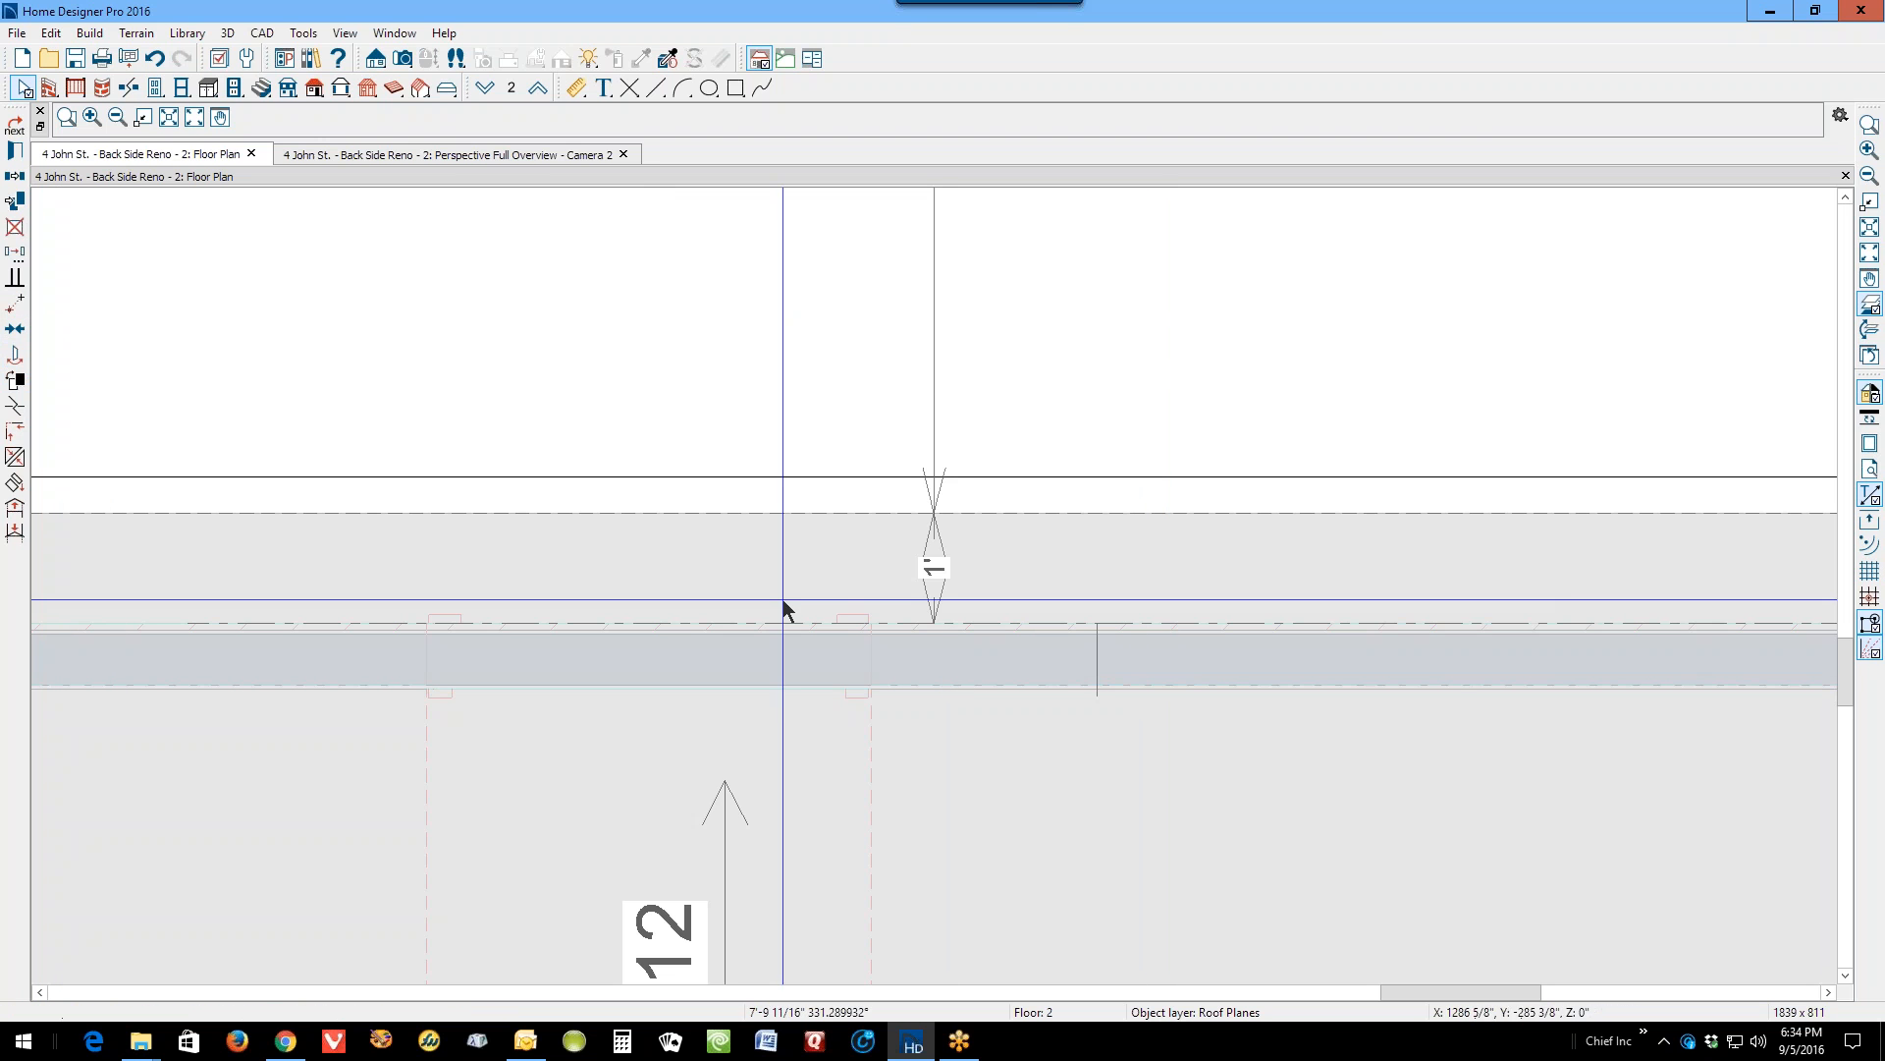
click(1098, 632)
scroll(1126, 791, up, 1)
scroll(1125, 793, up, 5)
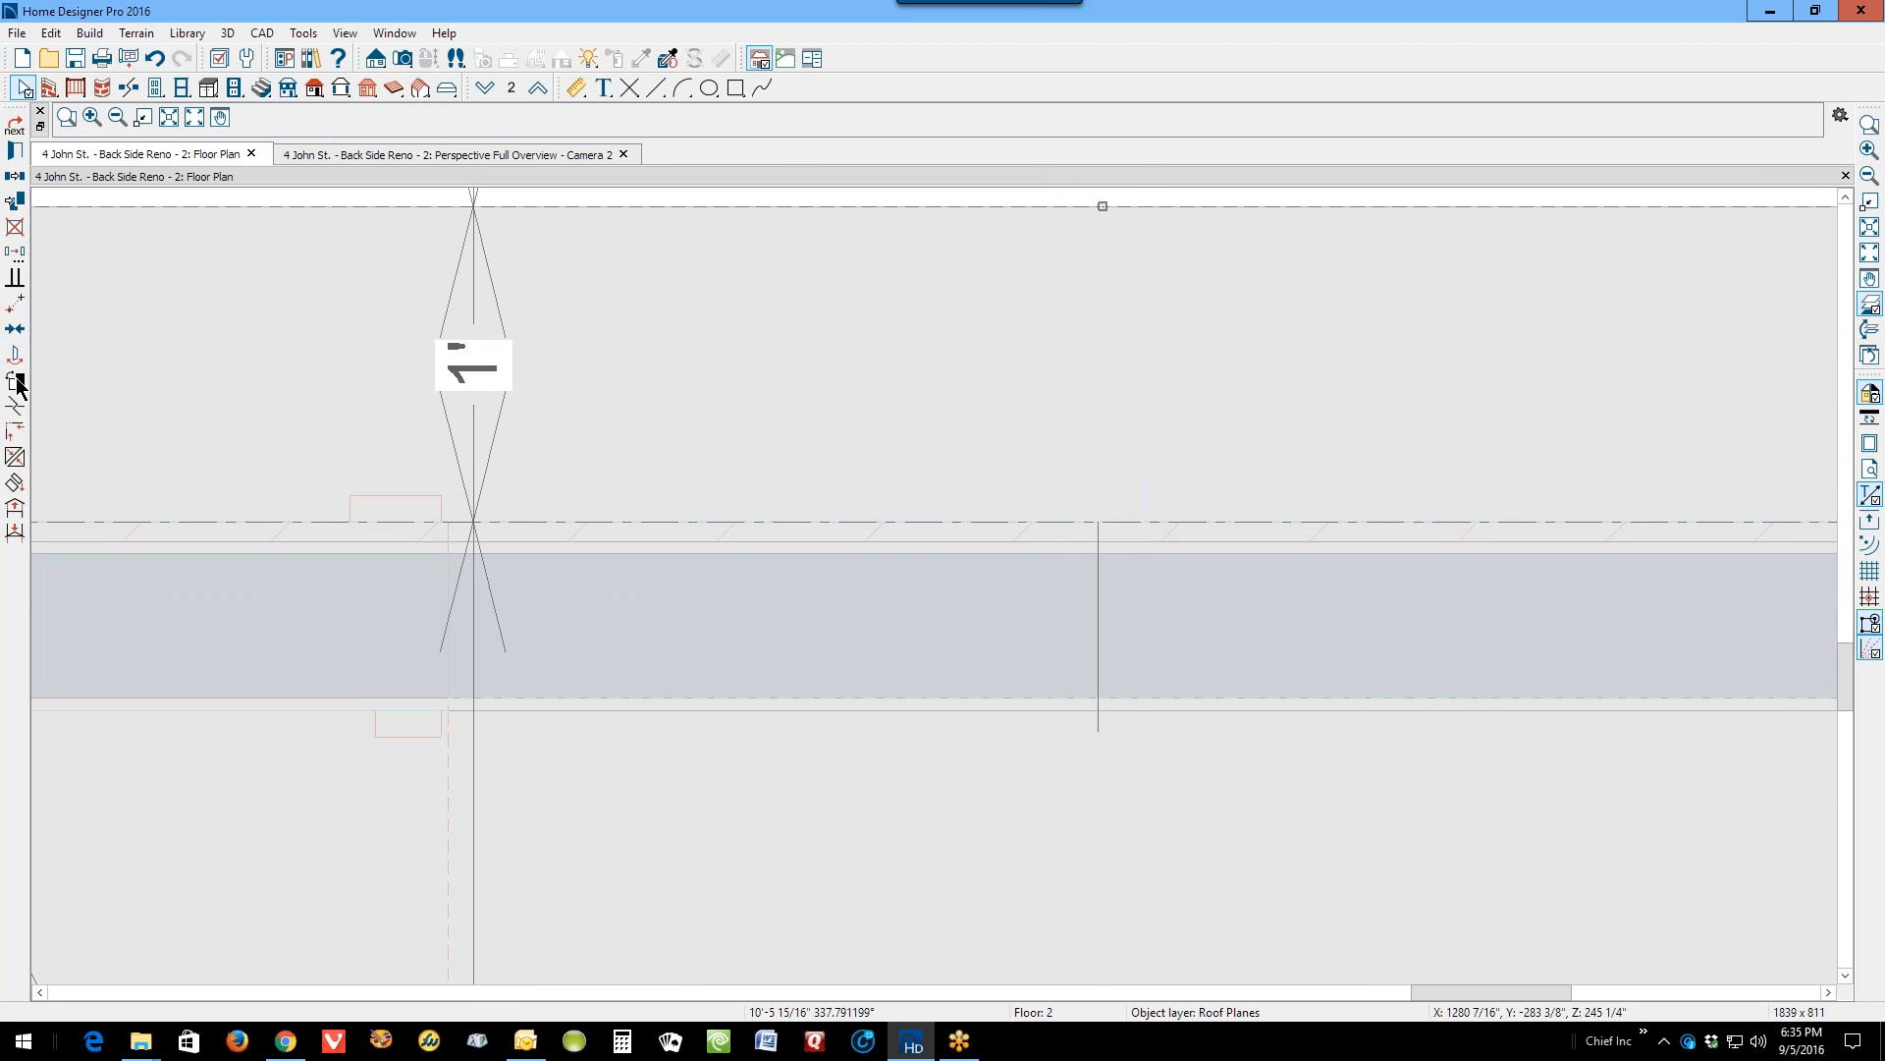
click(15, 308)
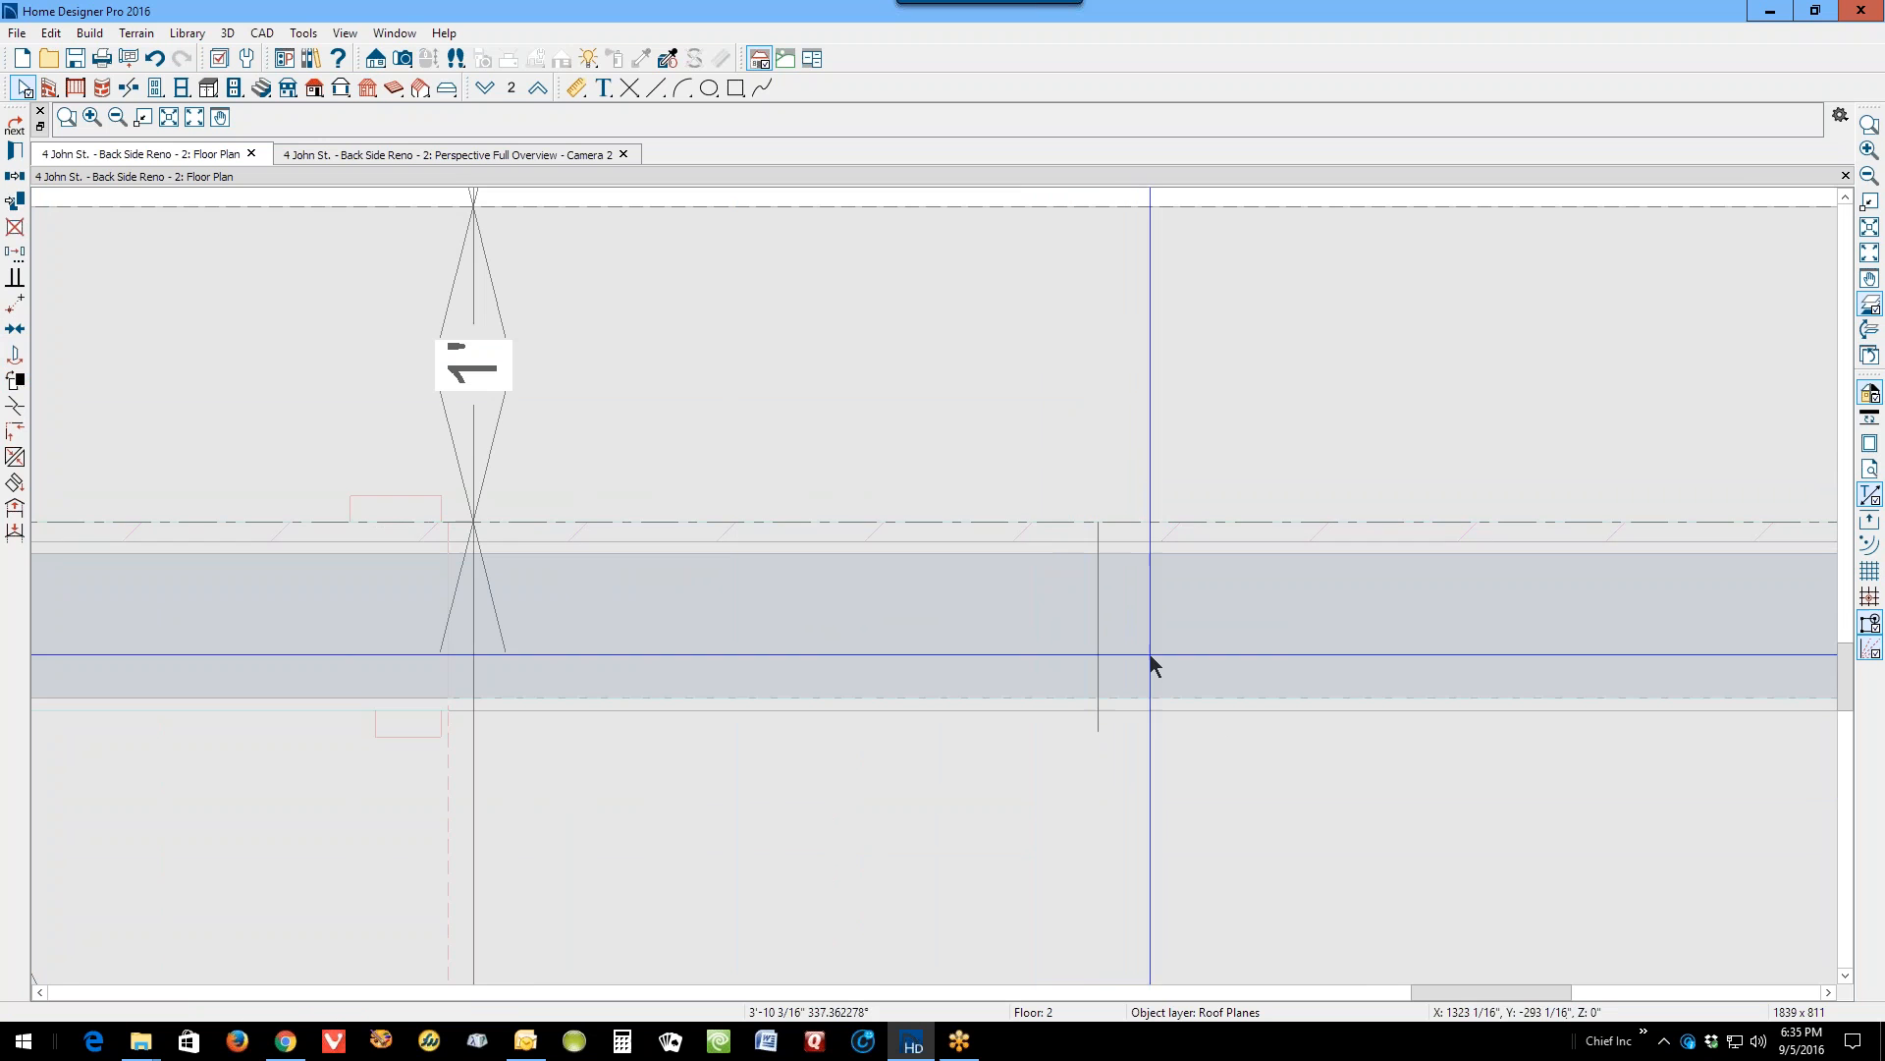
click(1099, 551)
Step: Rejoin both hip edges of the moved garage roof plane with the adjacent roof planes
scroll(1170, 670, down, 15)
scroll(1159, 645, down, 6)
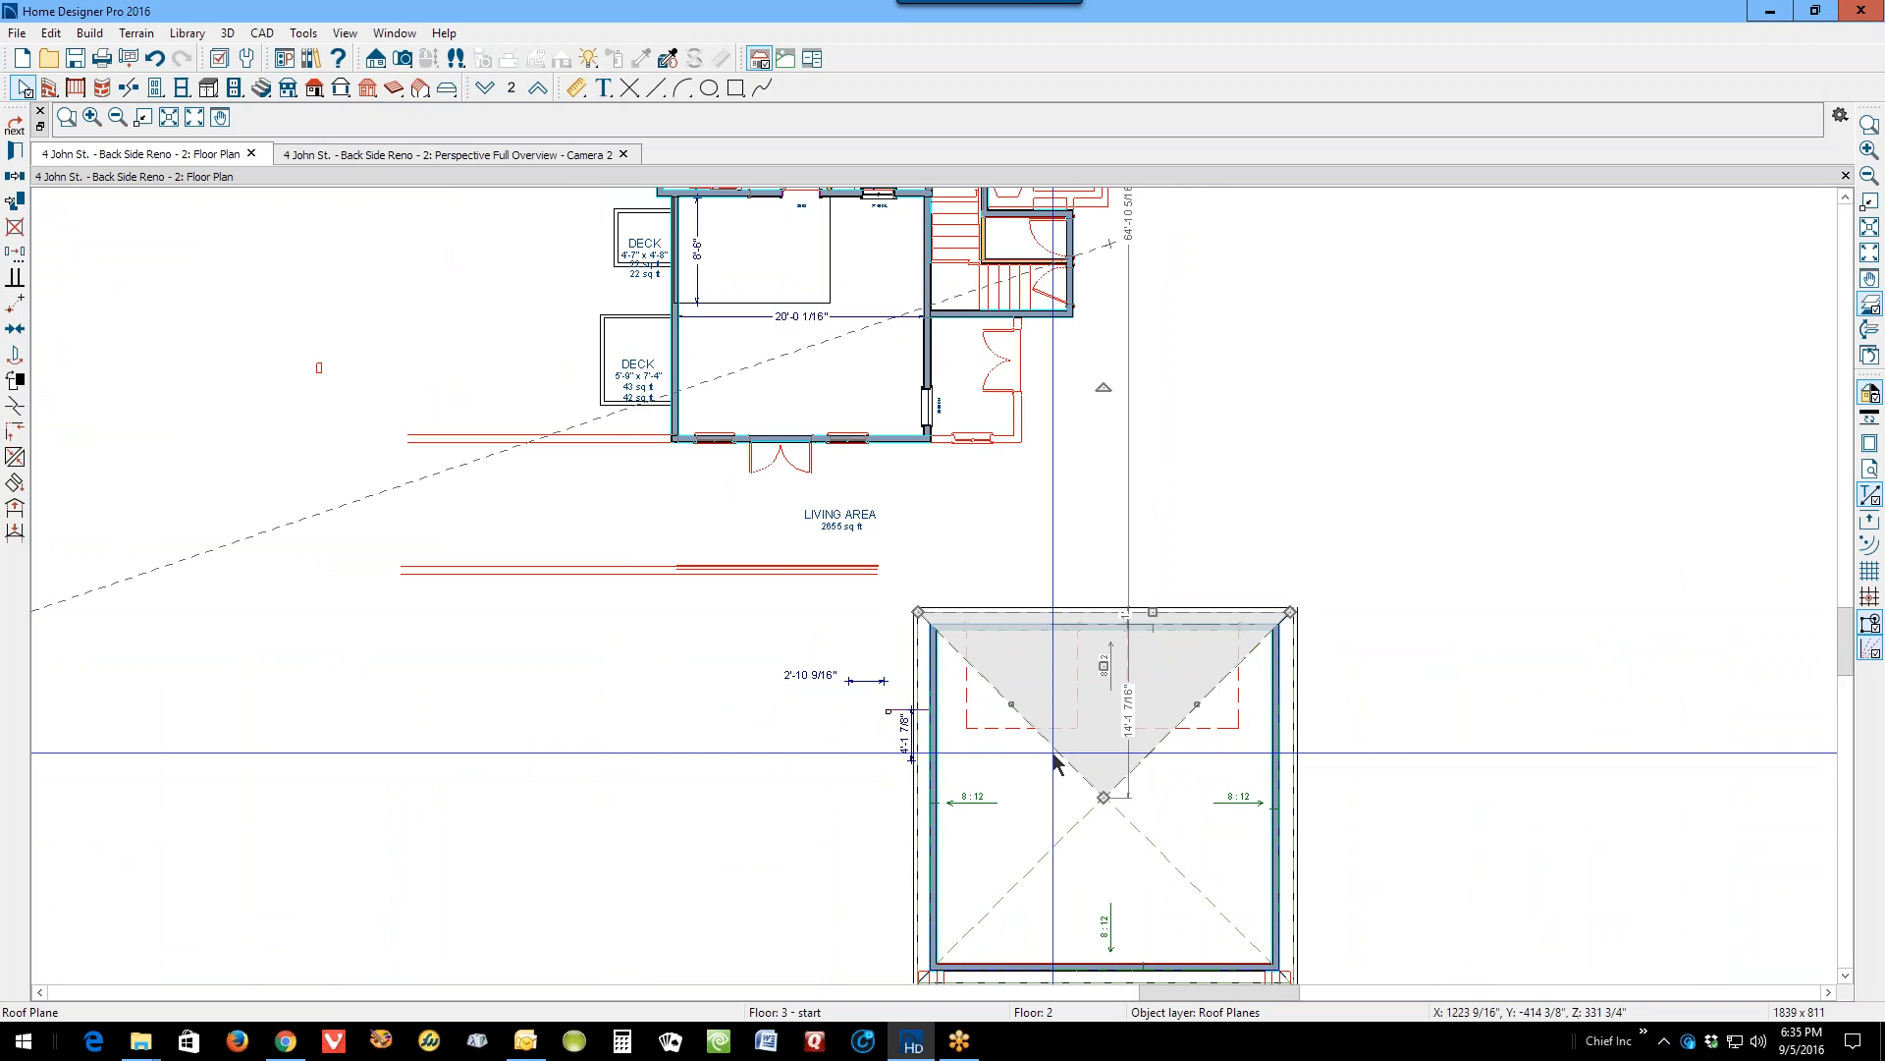
right_click(1054, 757)
click(1128, 675)
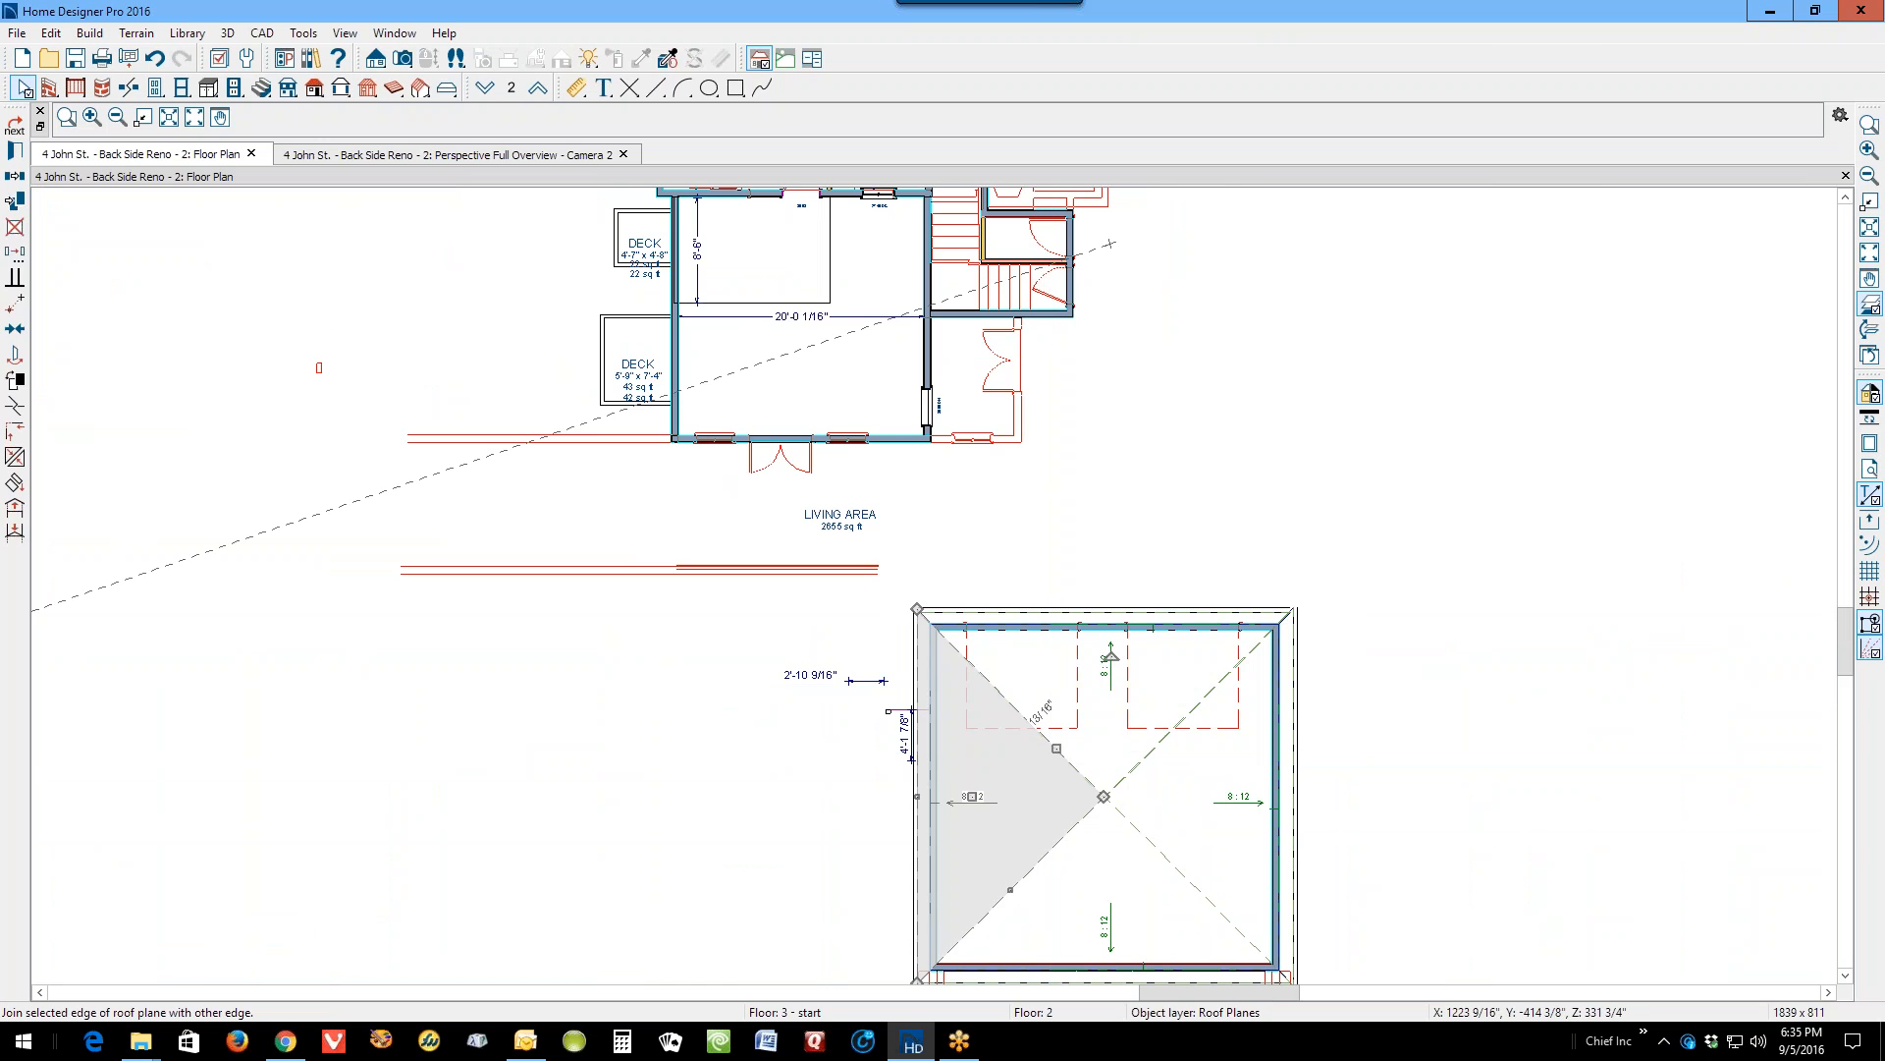
click(1069, 757)
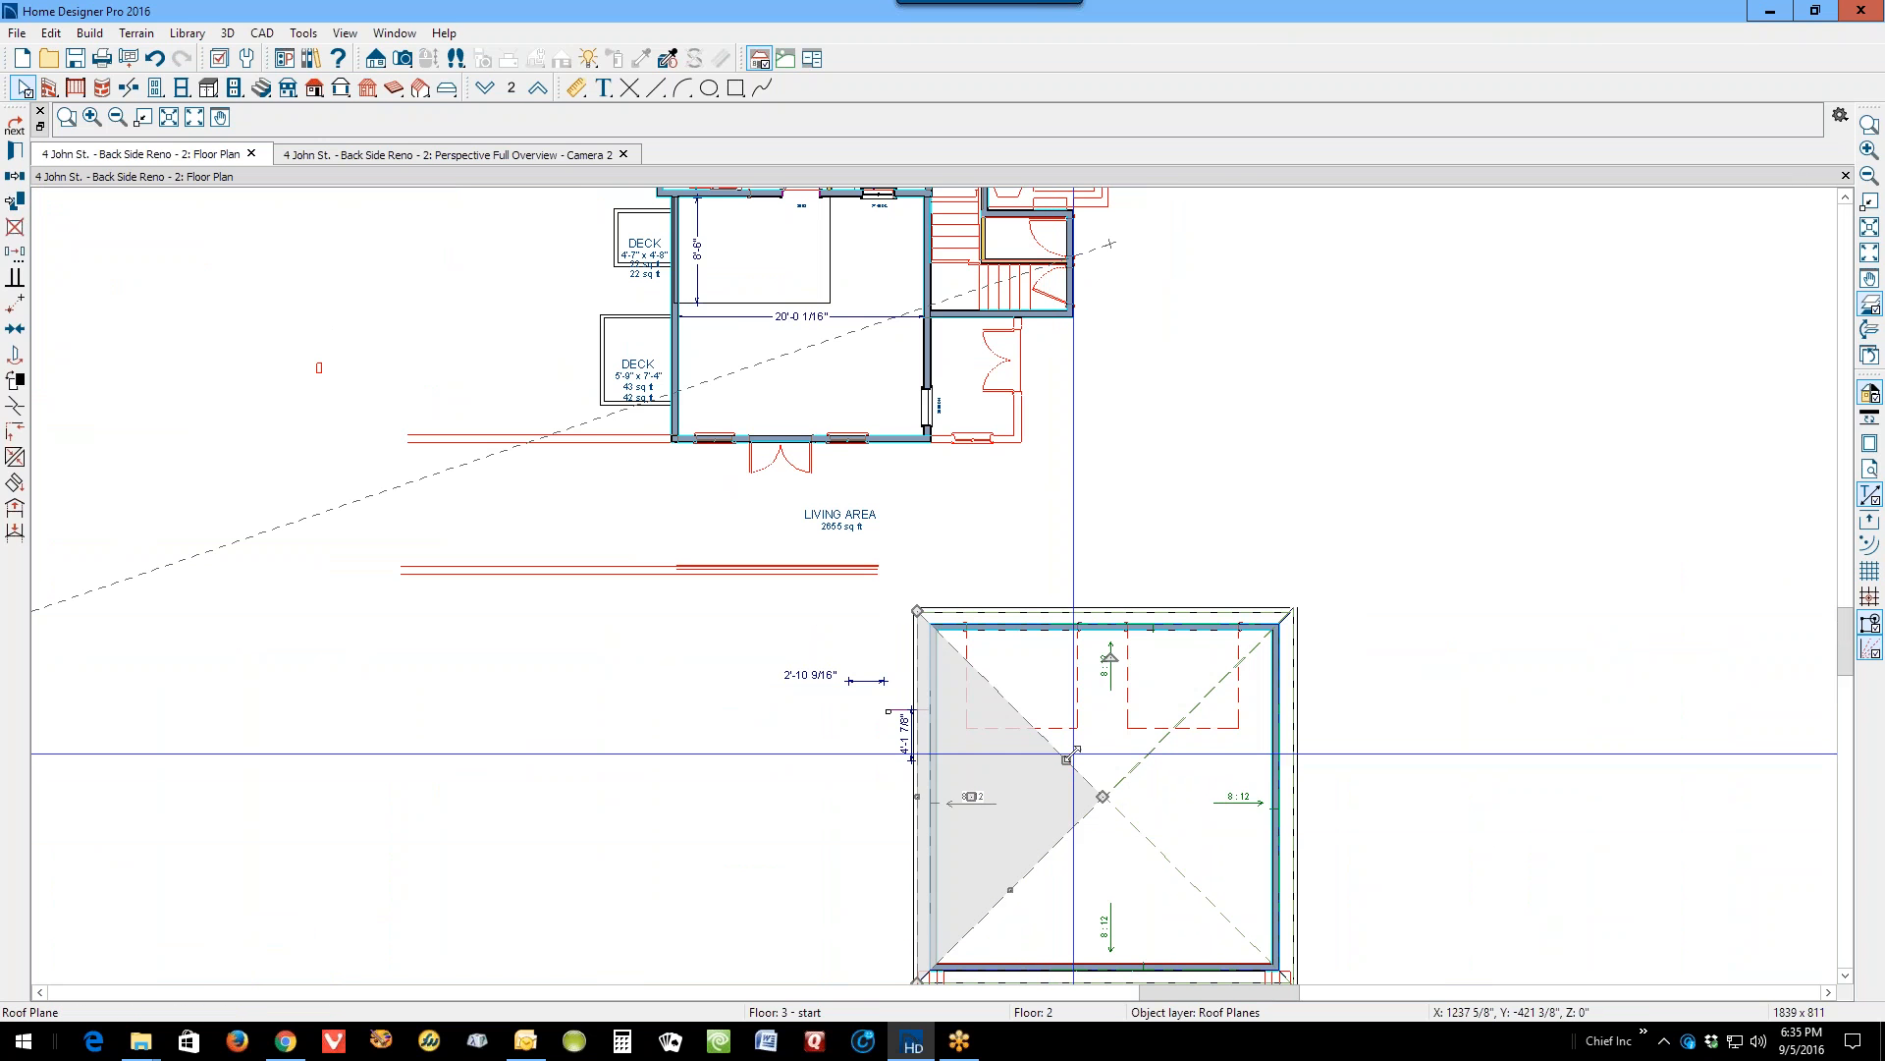
right_click(1146, 761)
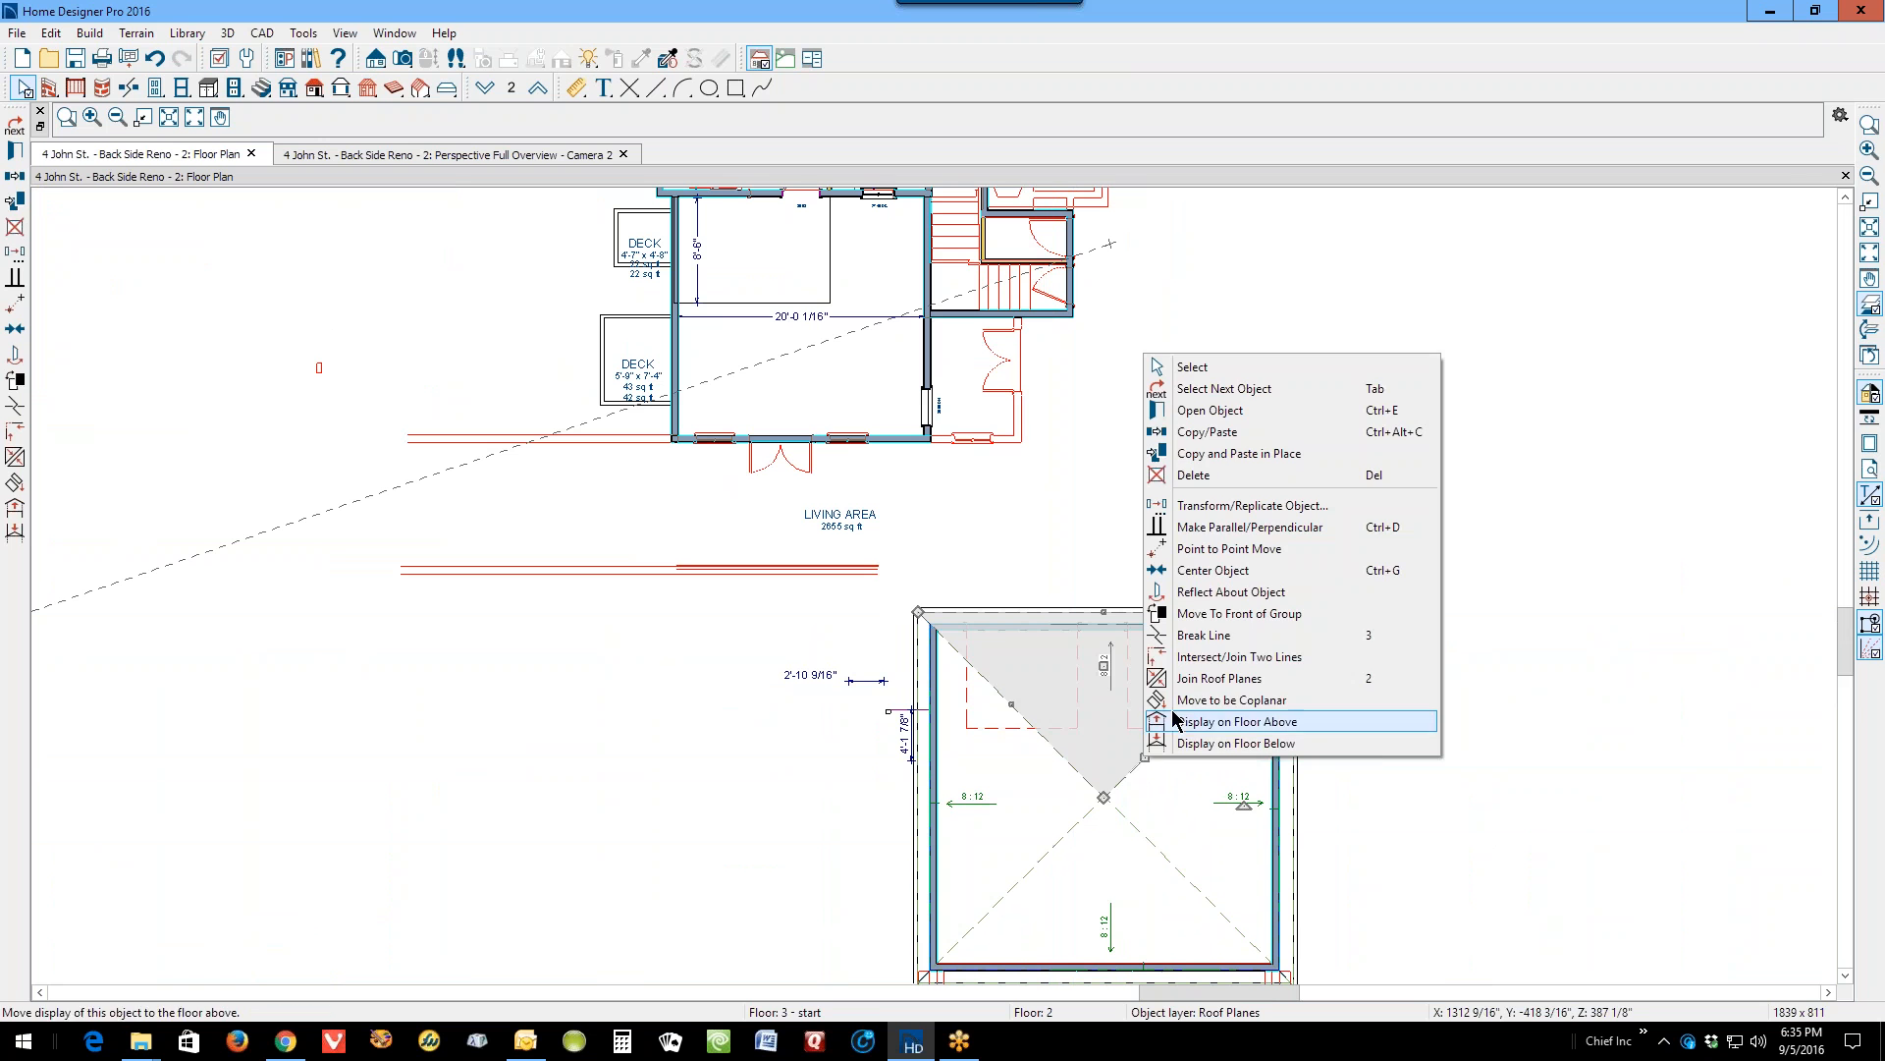
click(1218, 678)
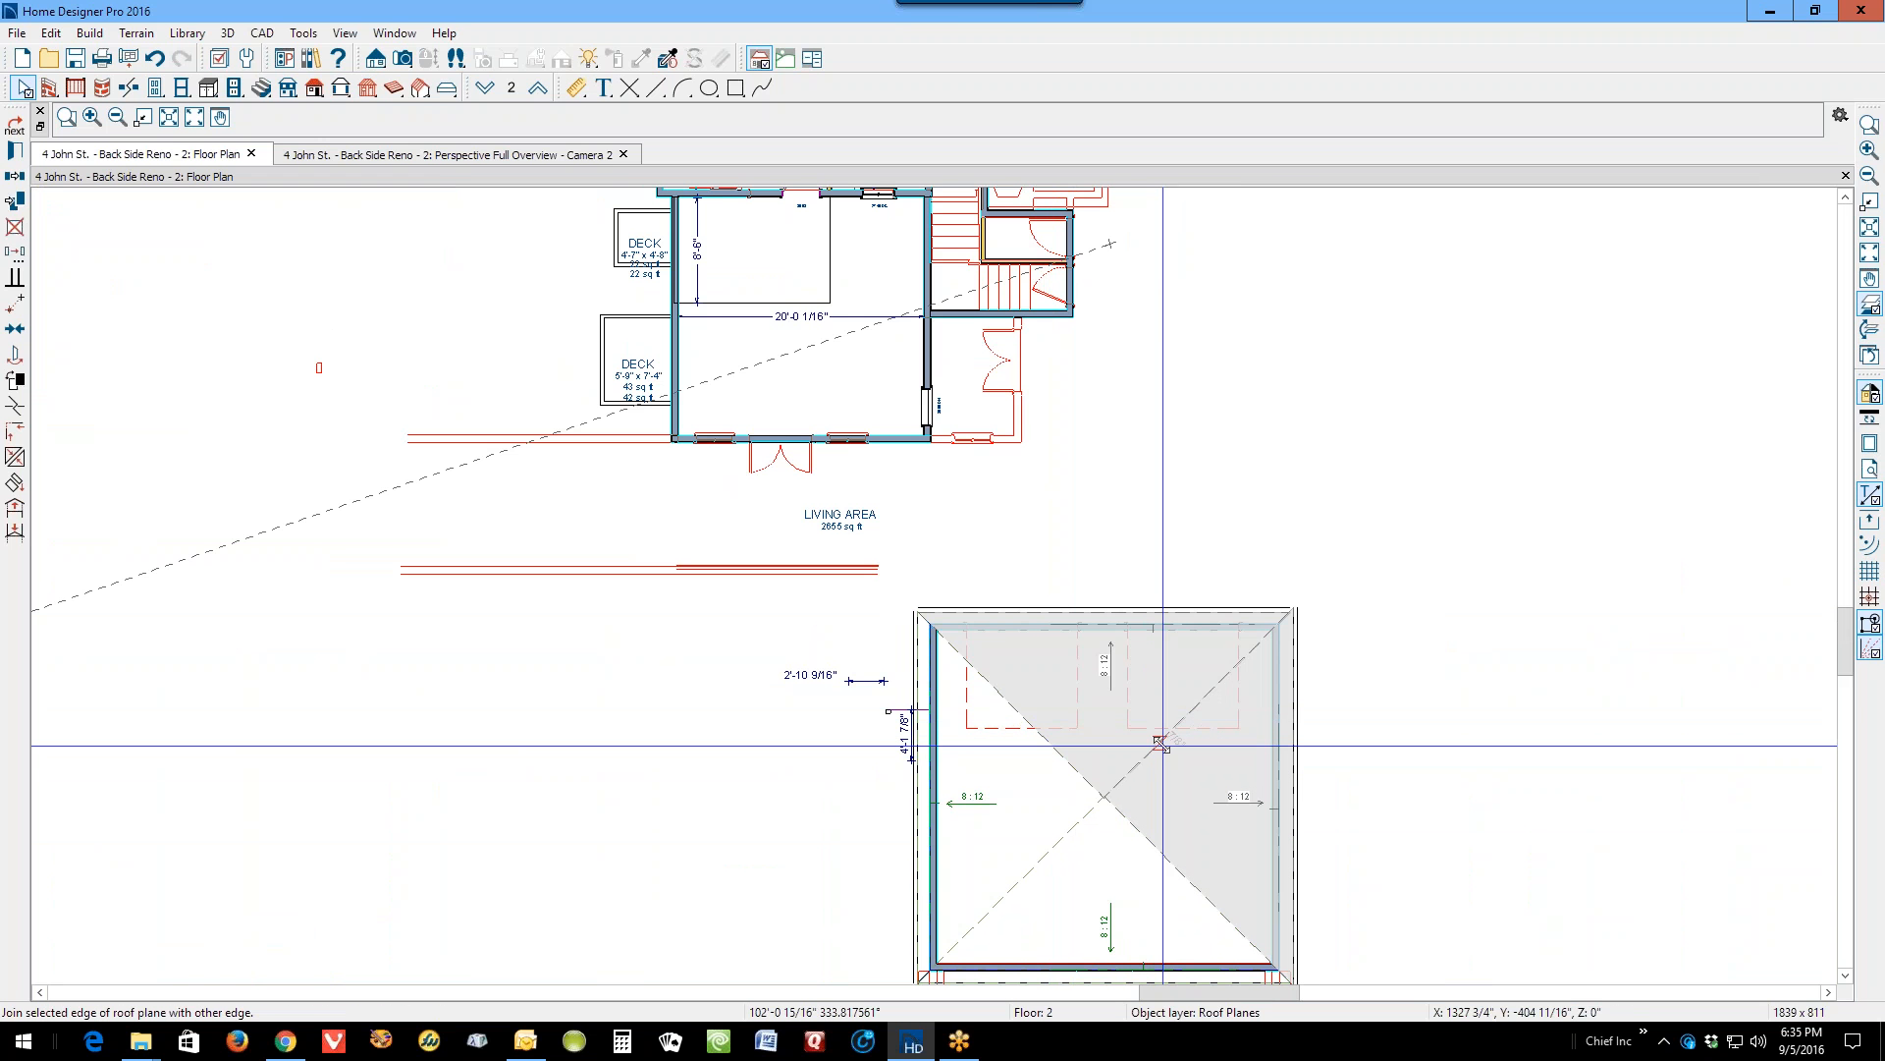
click(1160, 741)
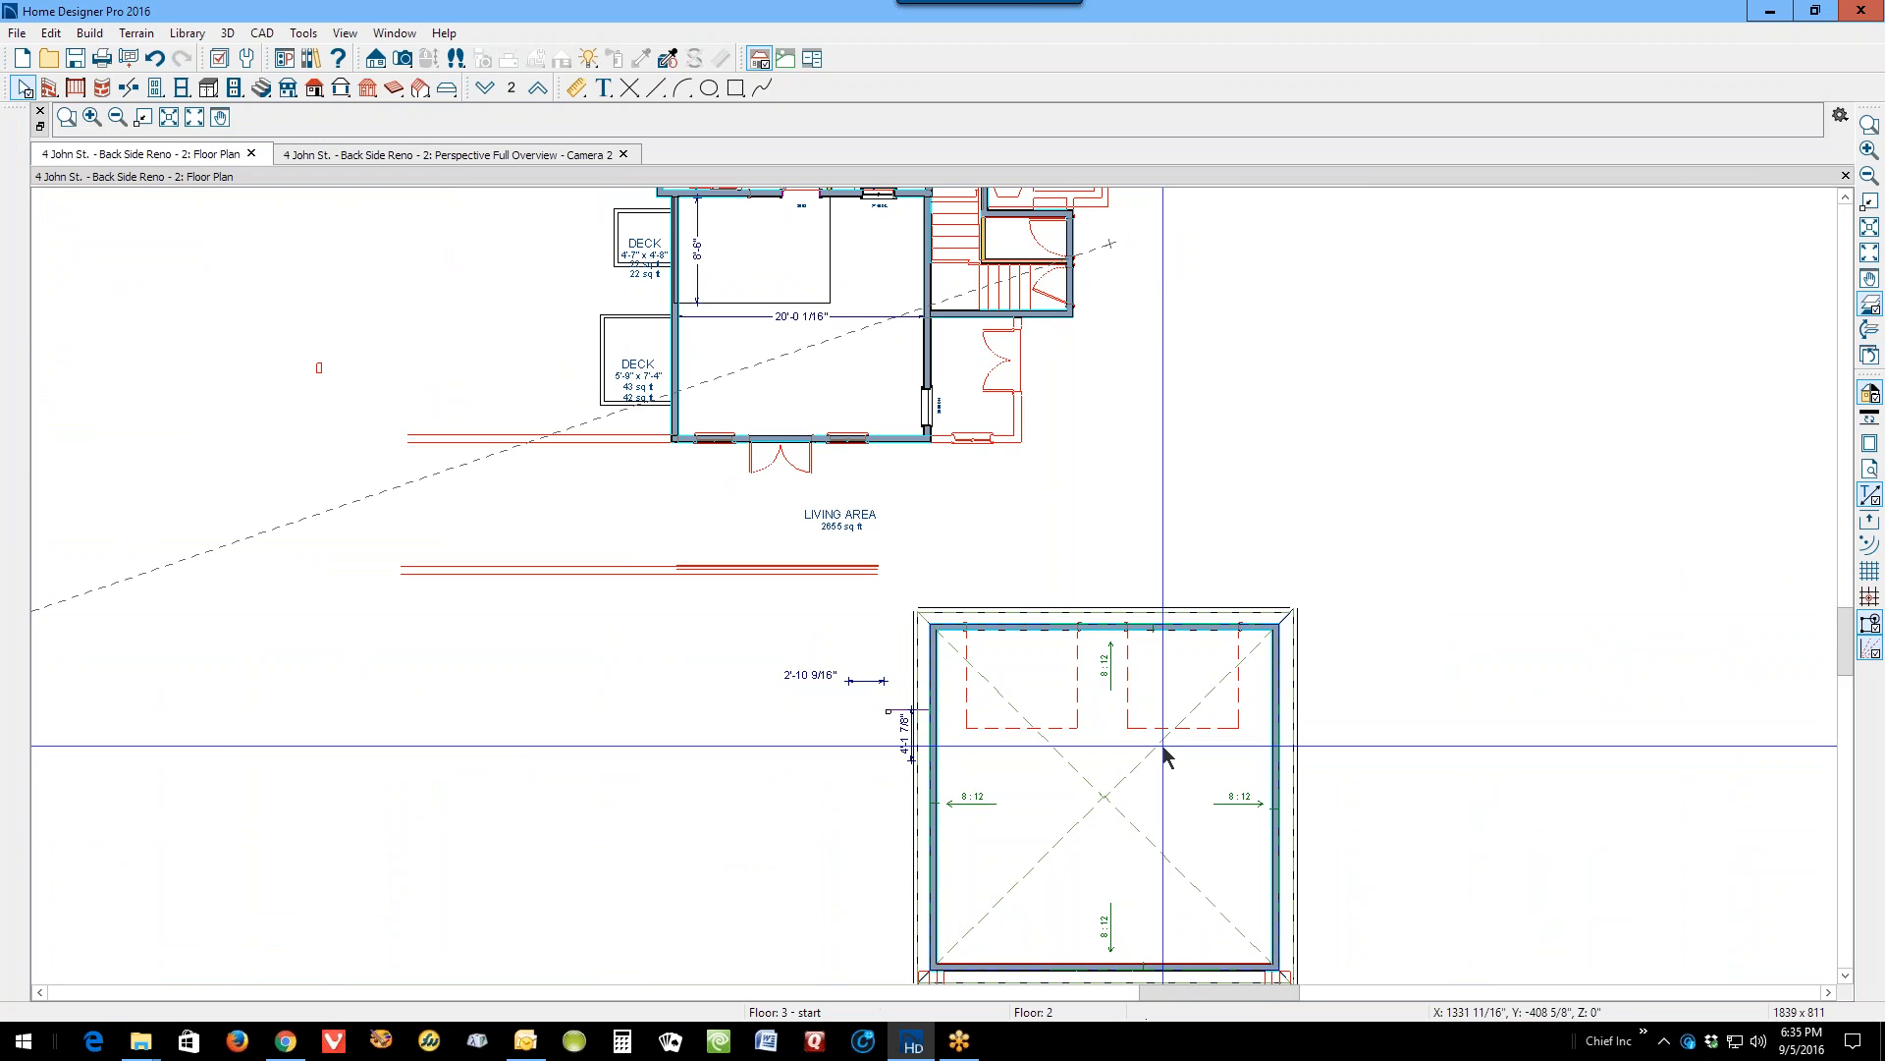
Step: Turn off the reference floor display, with the main house and garage both in view
scroll(1178, 643, down, 5)
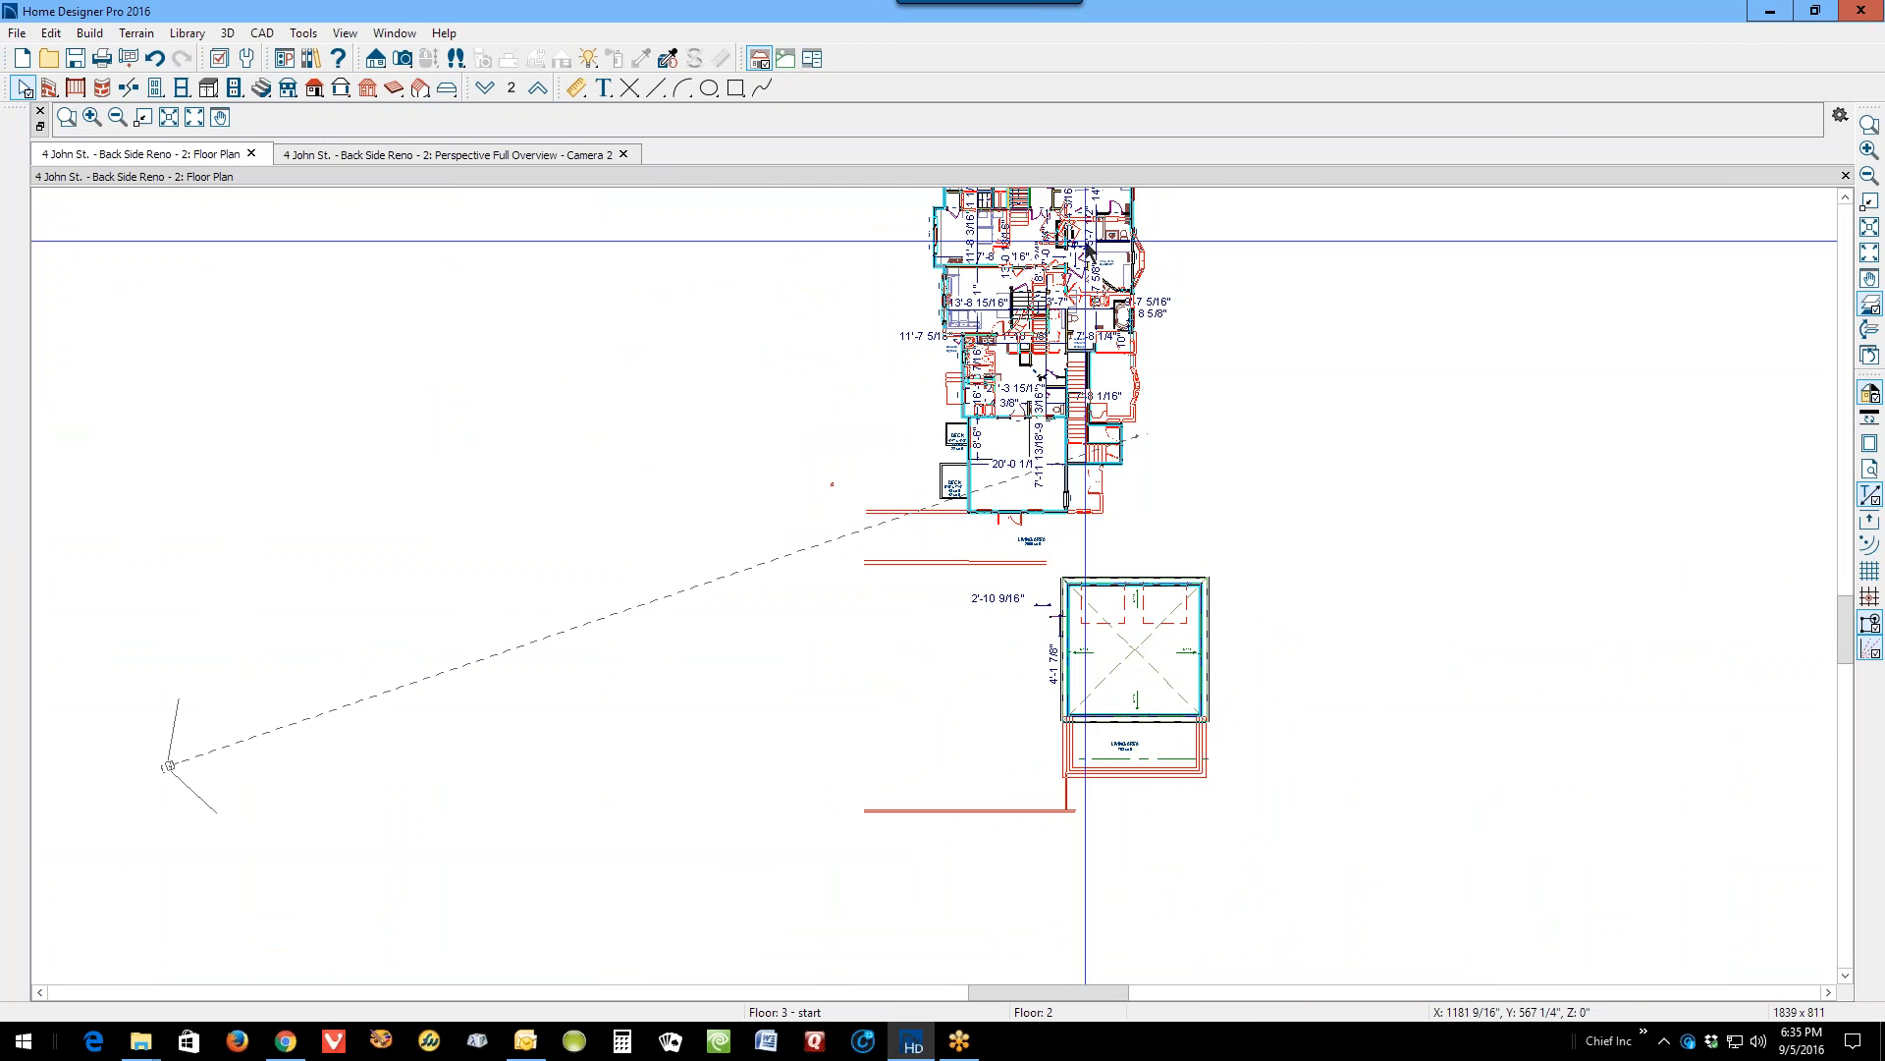
click(1844, 197)
click(1844, 198)
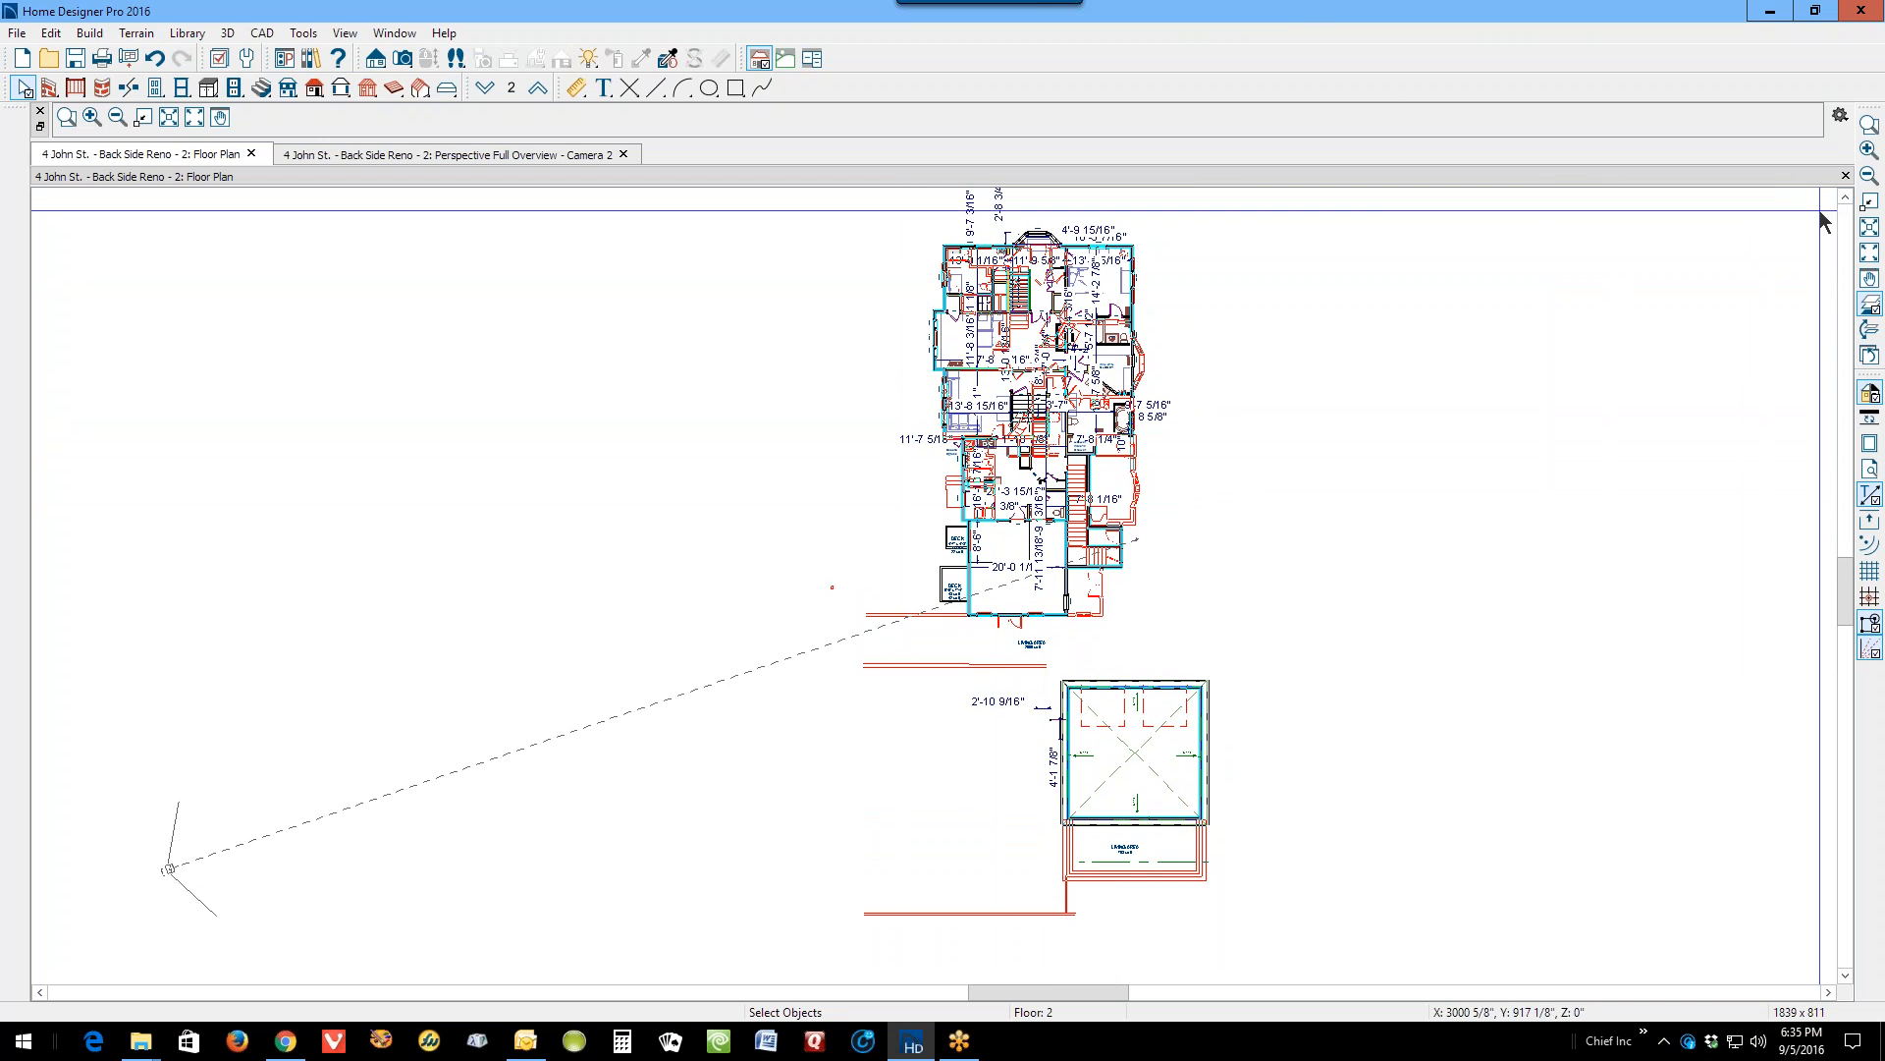
click(1871, 306)
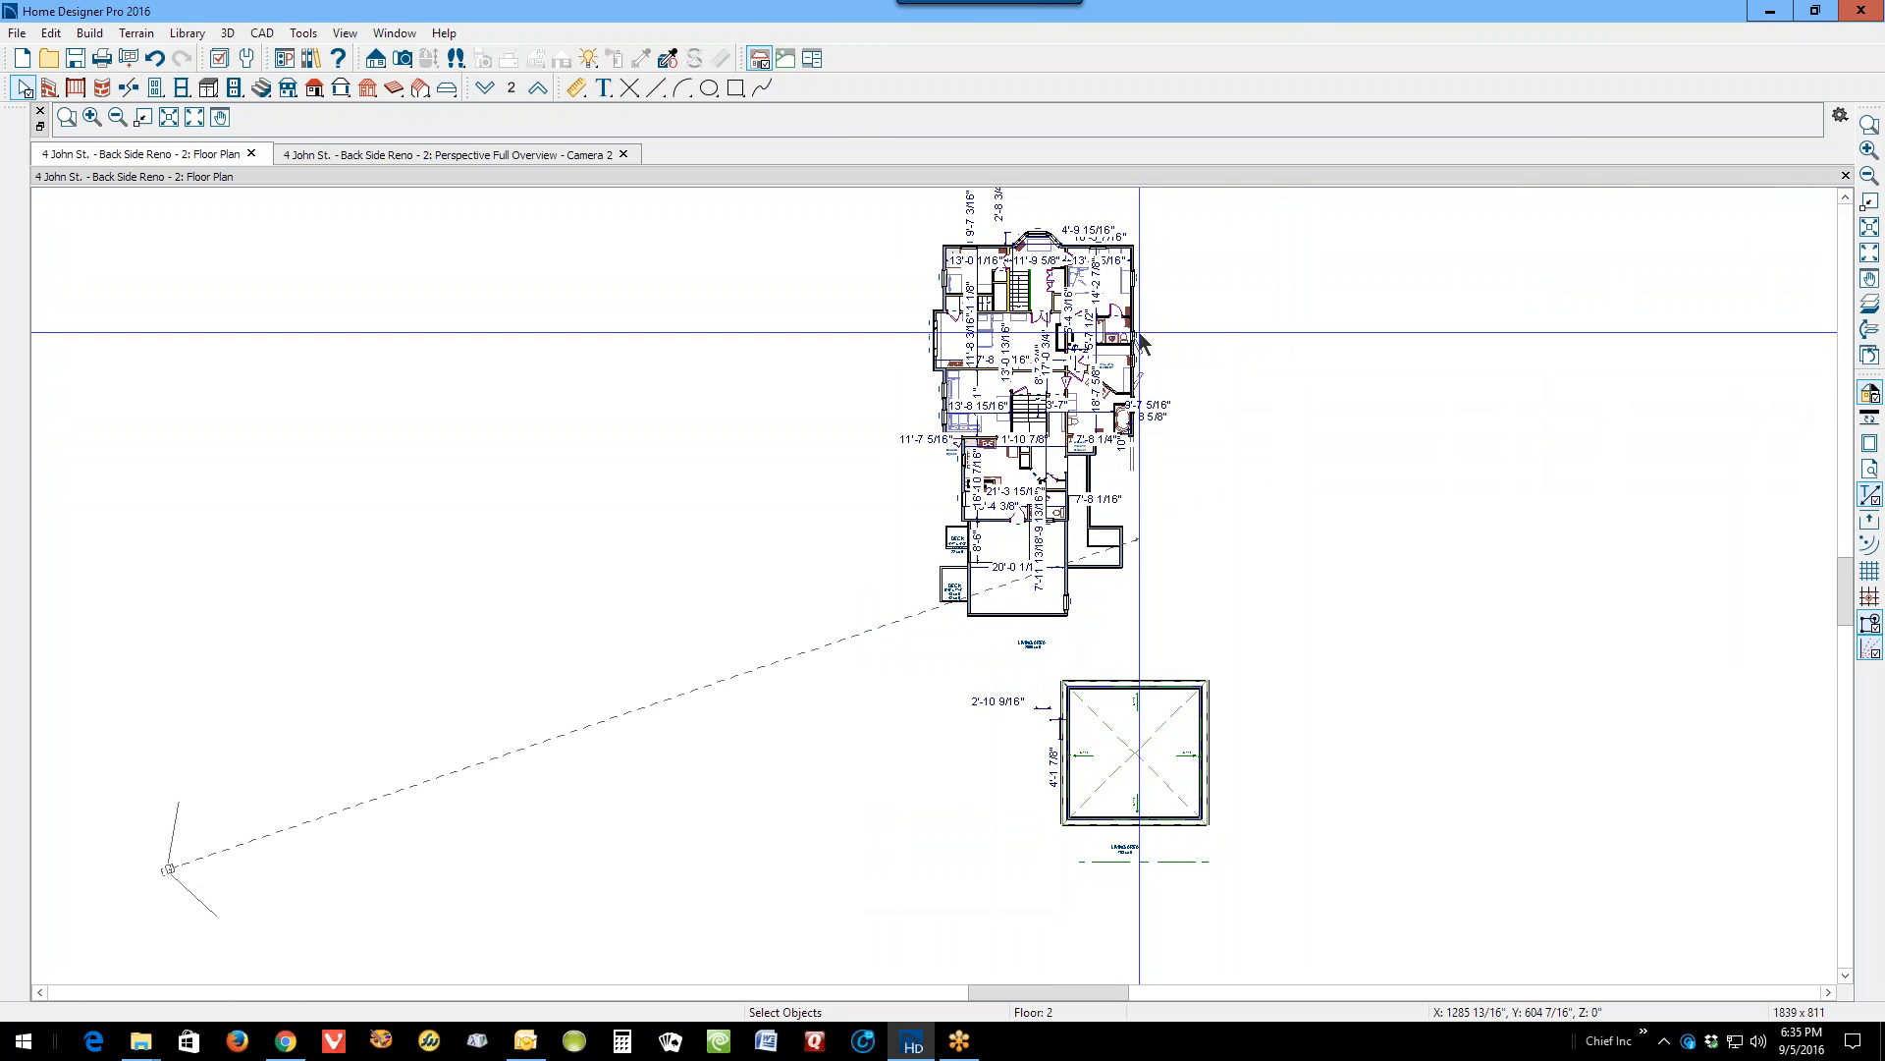
Step: Save the plan file
click(16, 34)
mouse_move(96, 393)
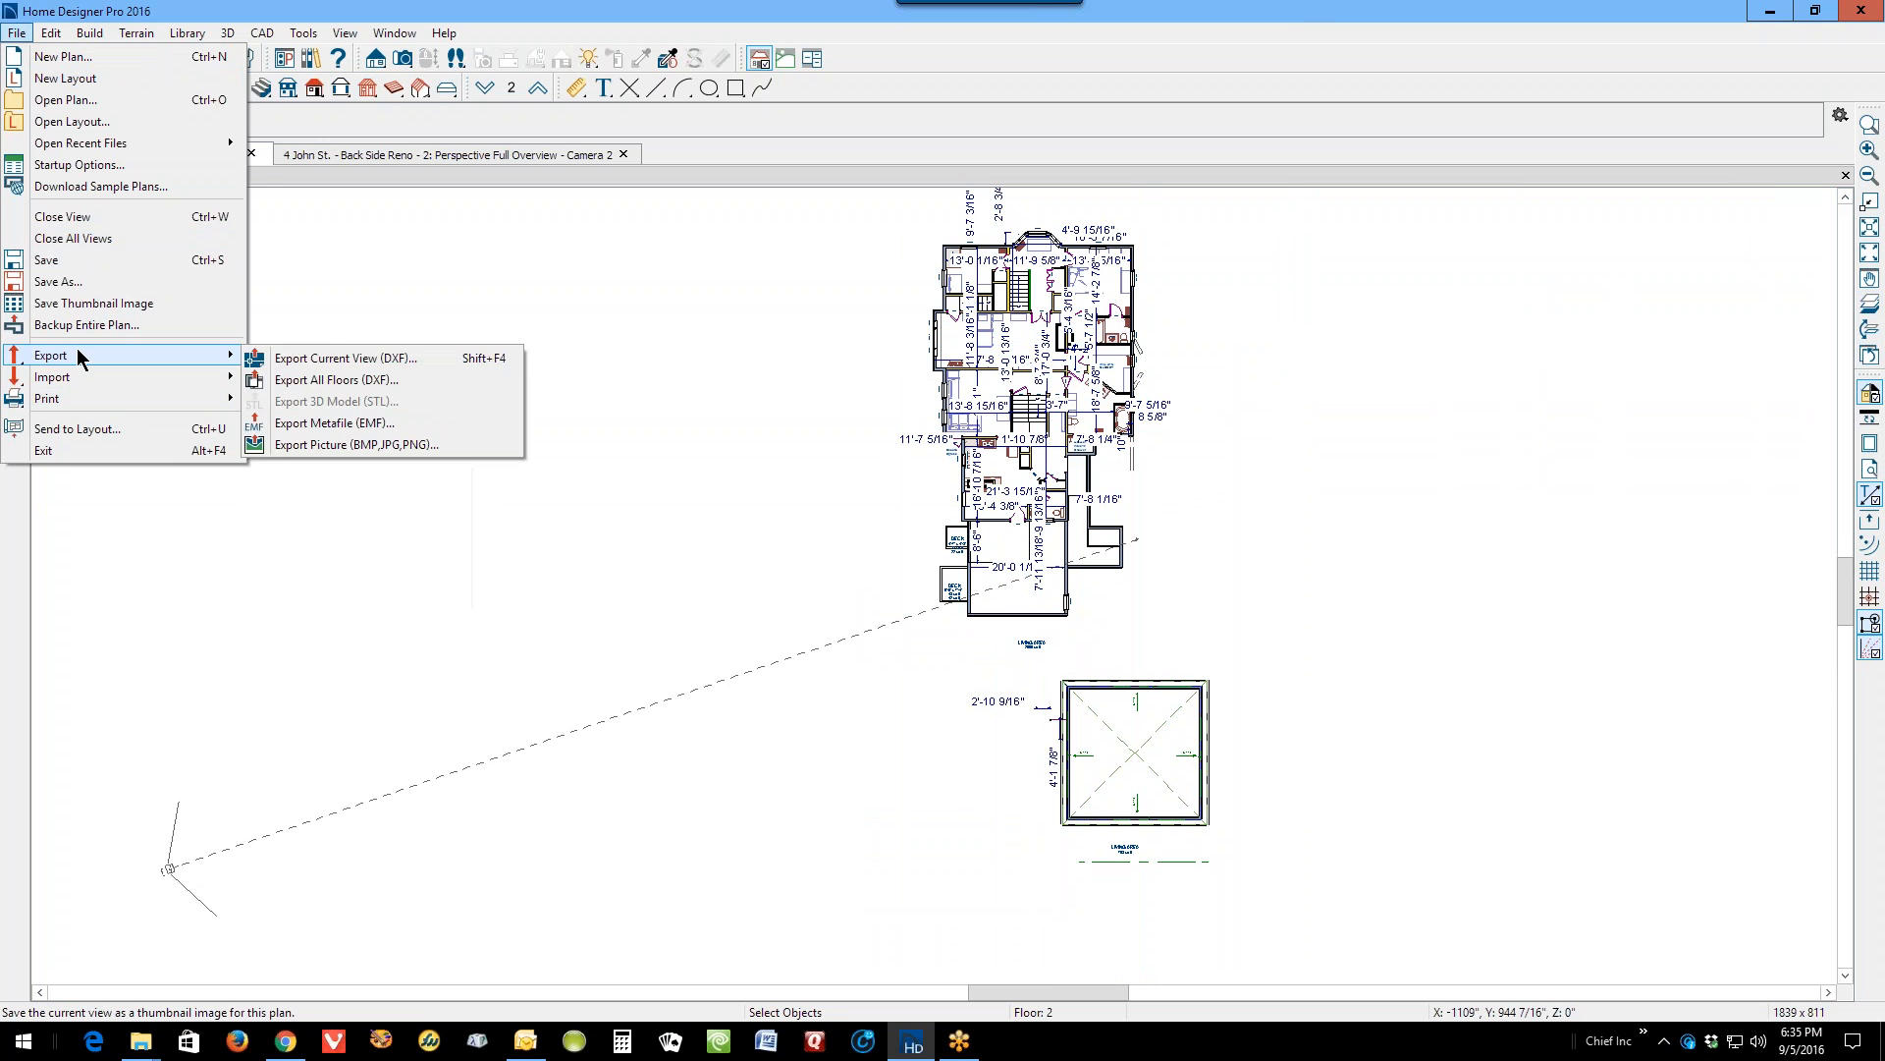
click(77, 261)
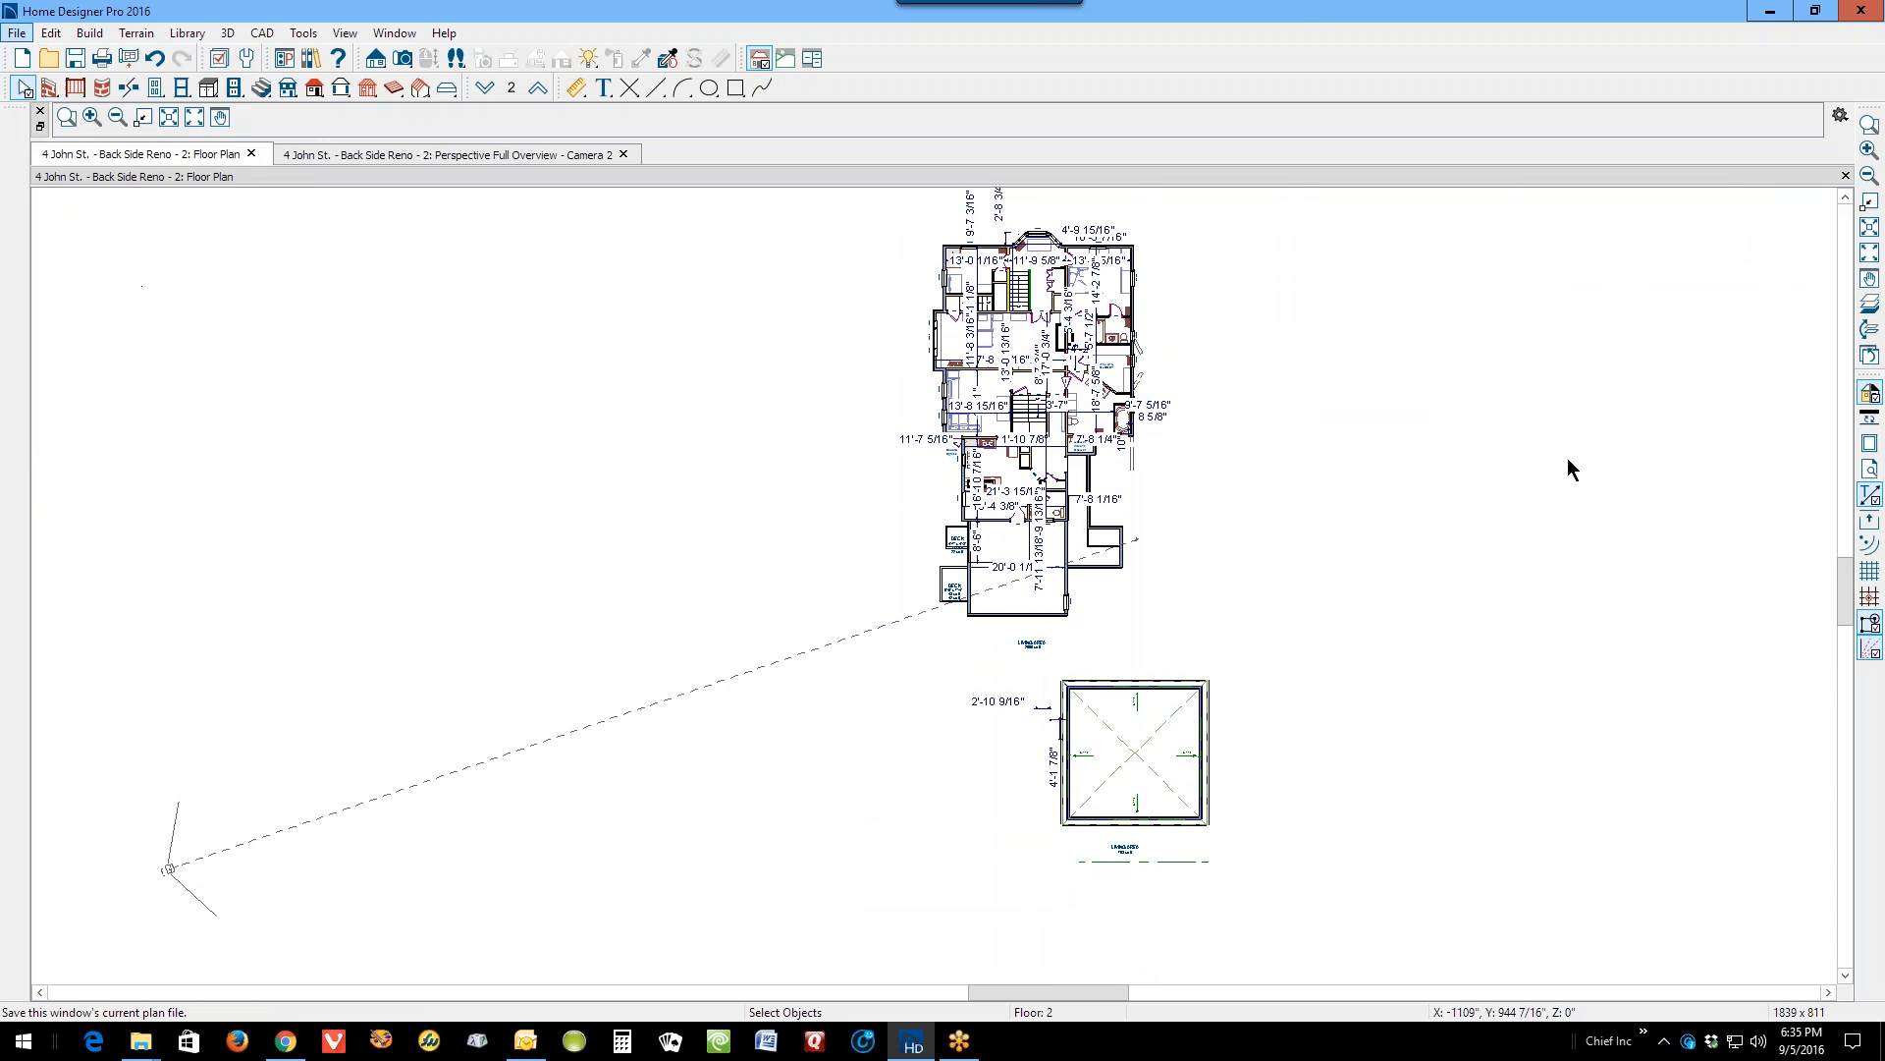